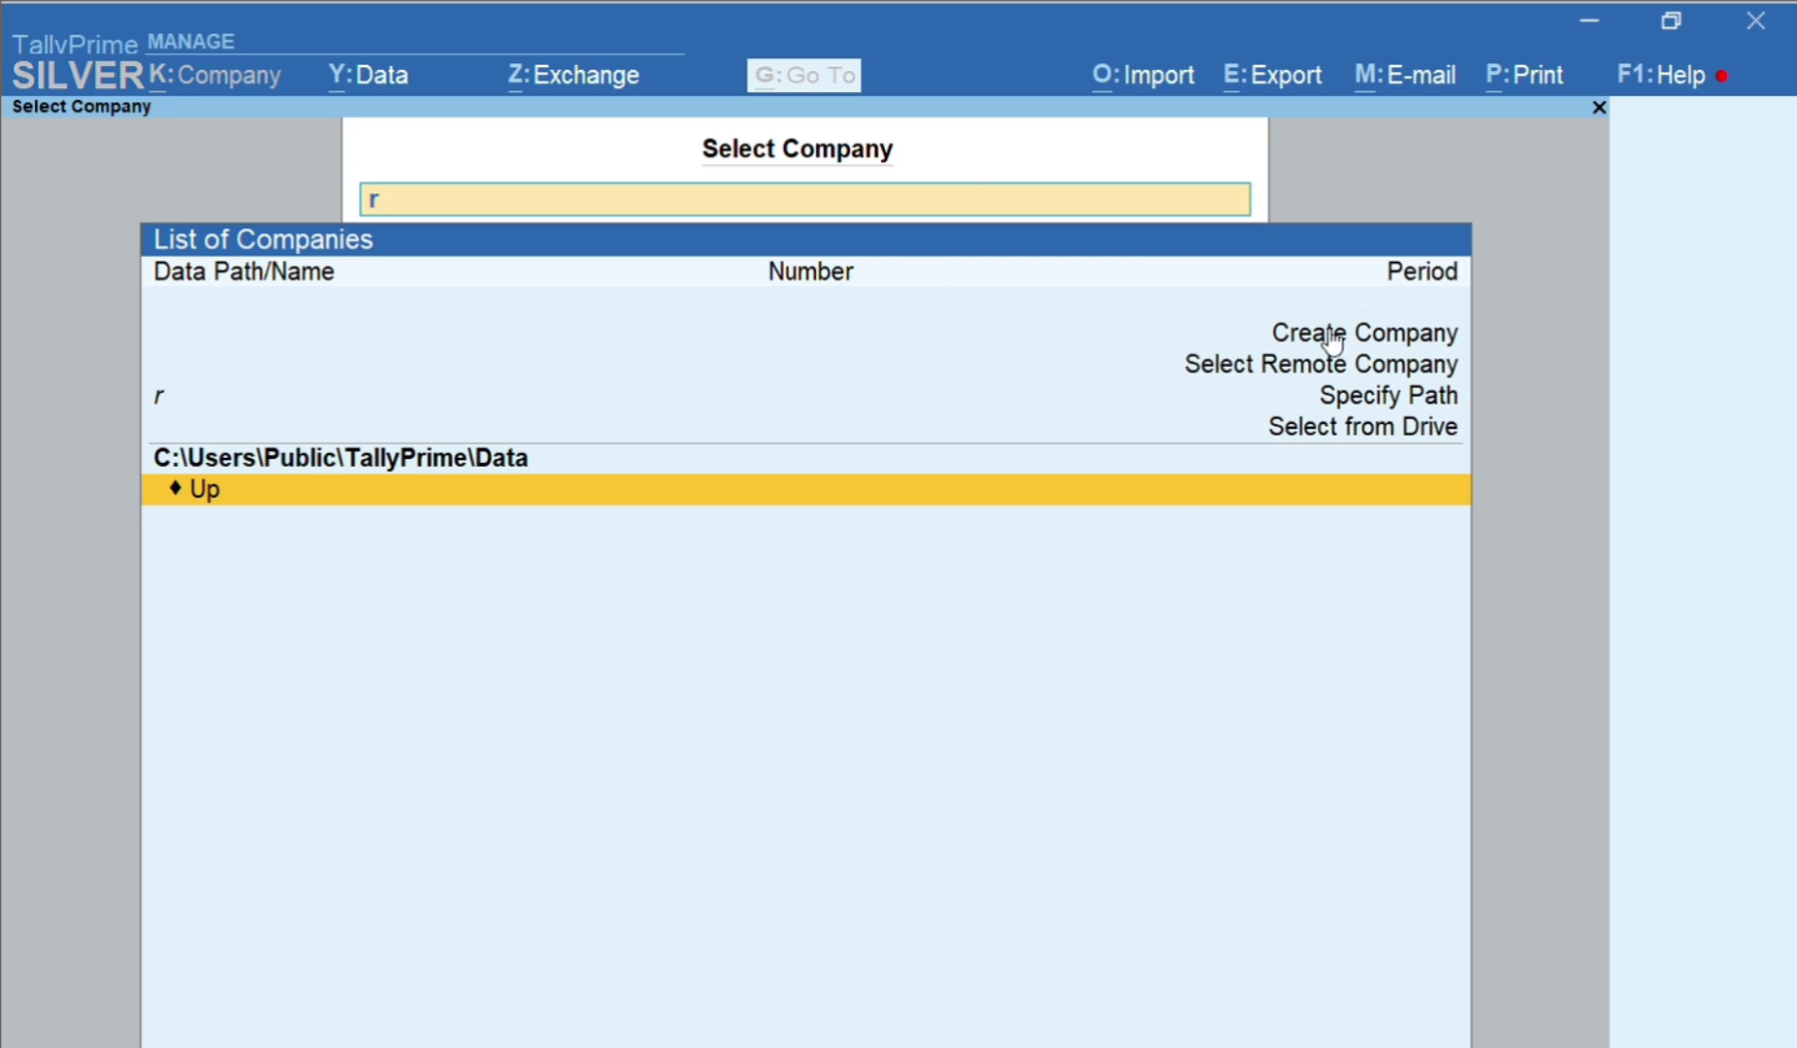
# Choose Create Company in the List of Companies to open a blank Company Creation form
pyautogui.click(1382, 341)
pyautogui.click(1391, 362)
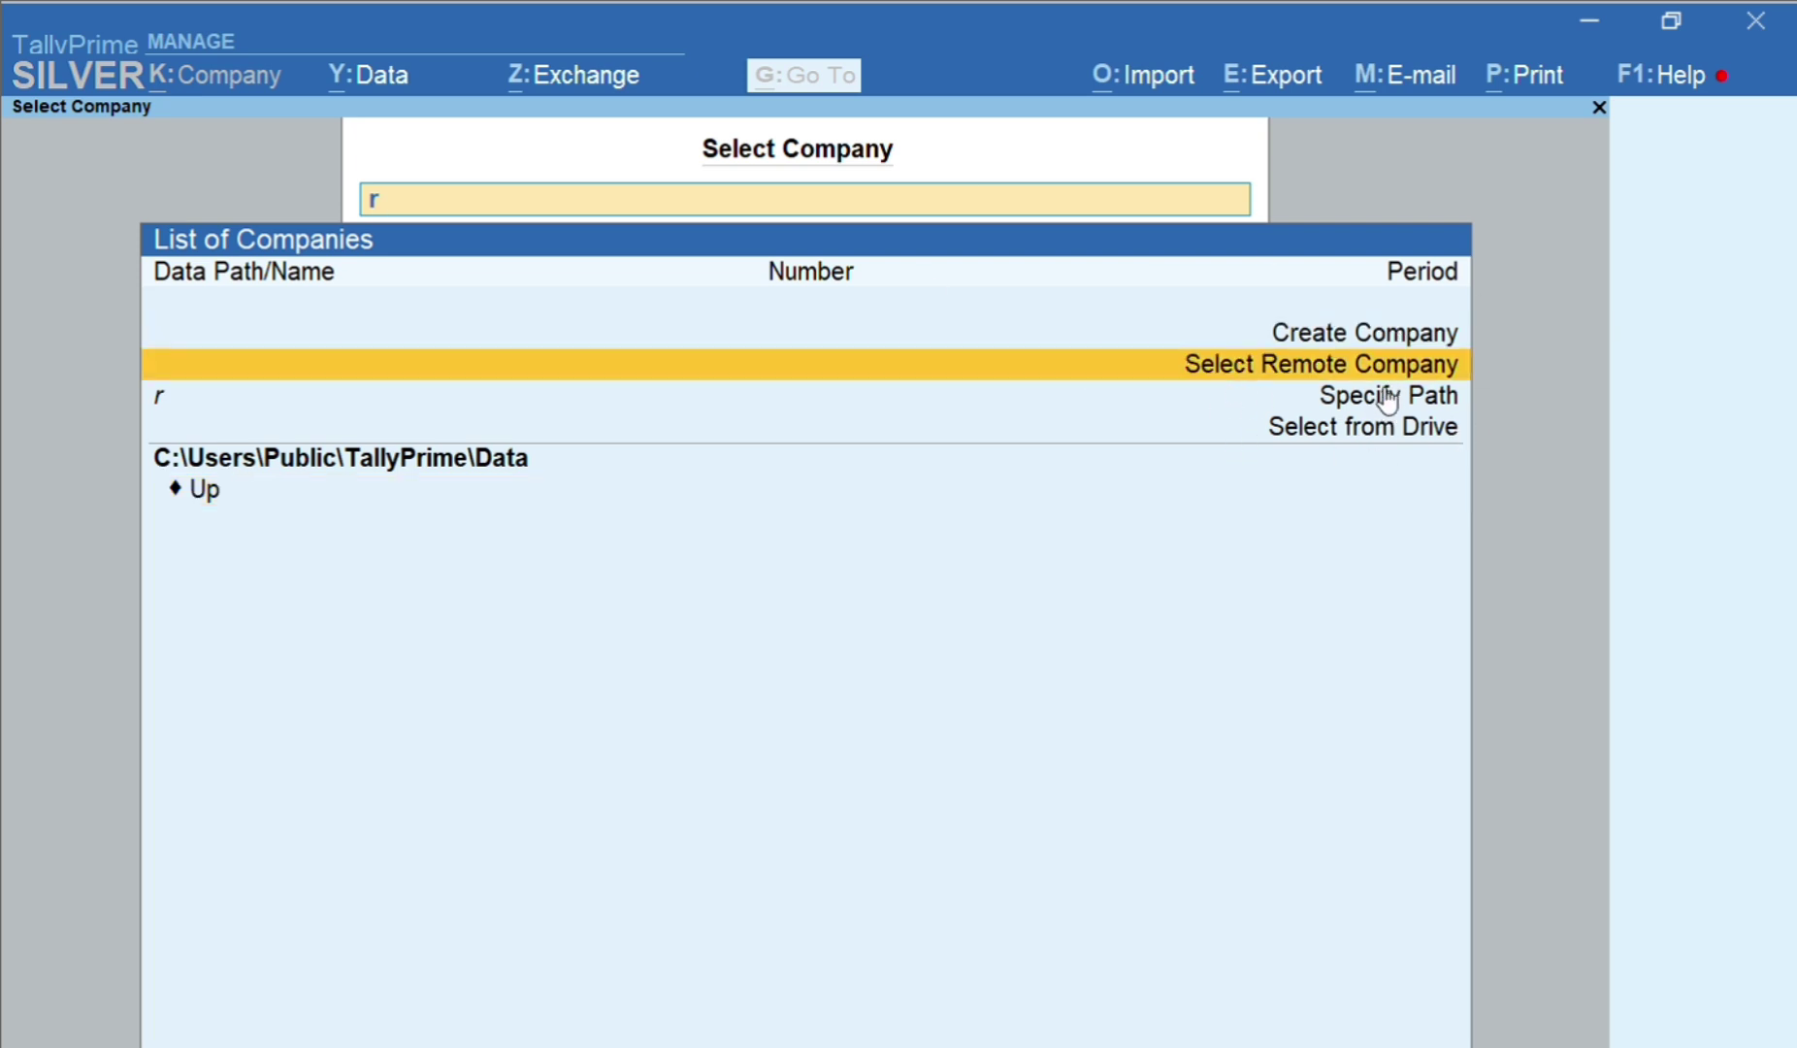
pyautogui.click(1364, 400)
pyautogui.click(1372, 435)
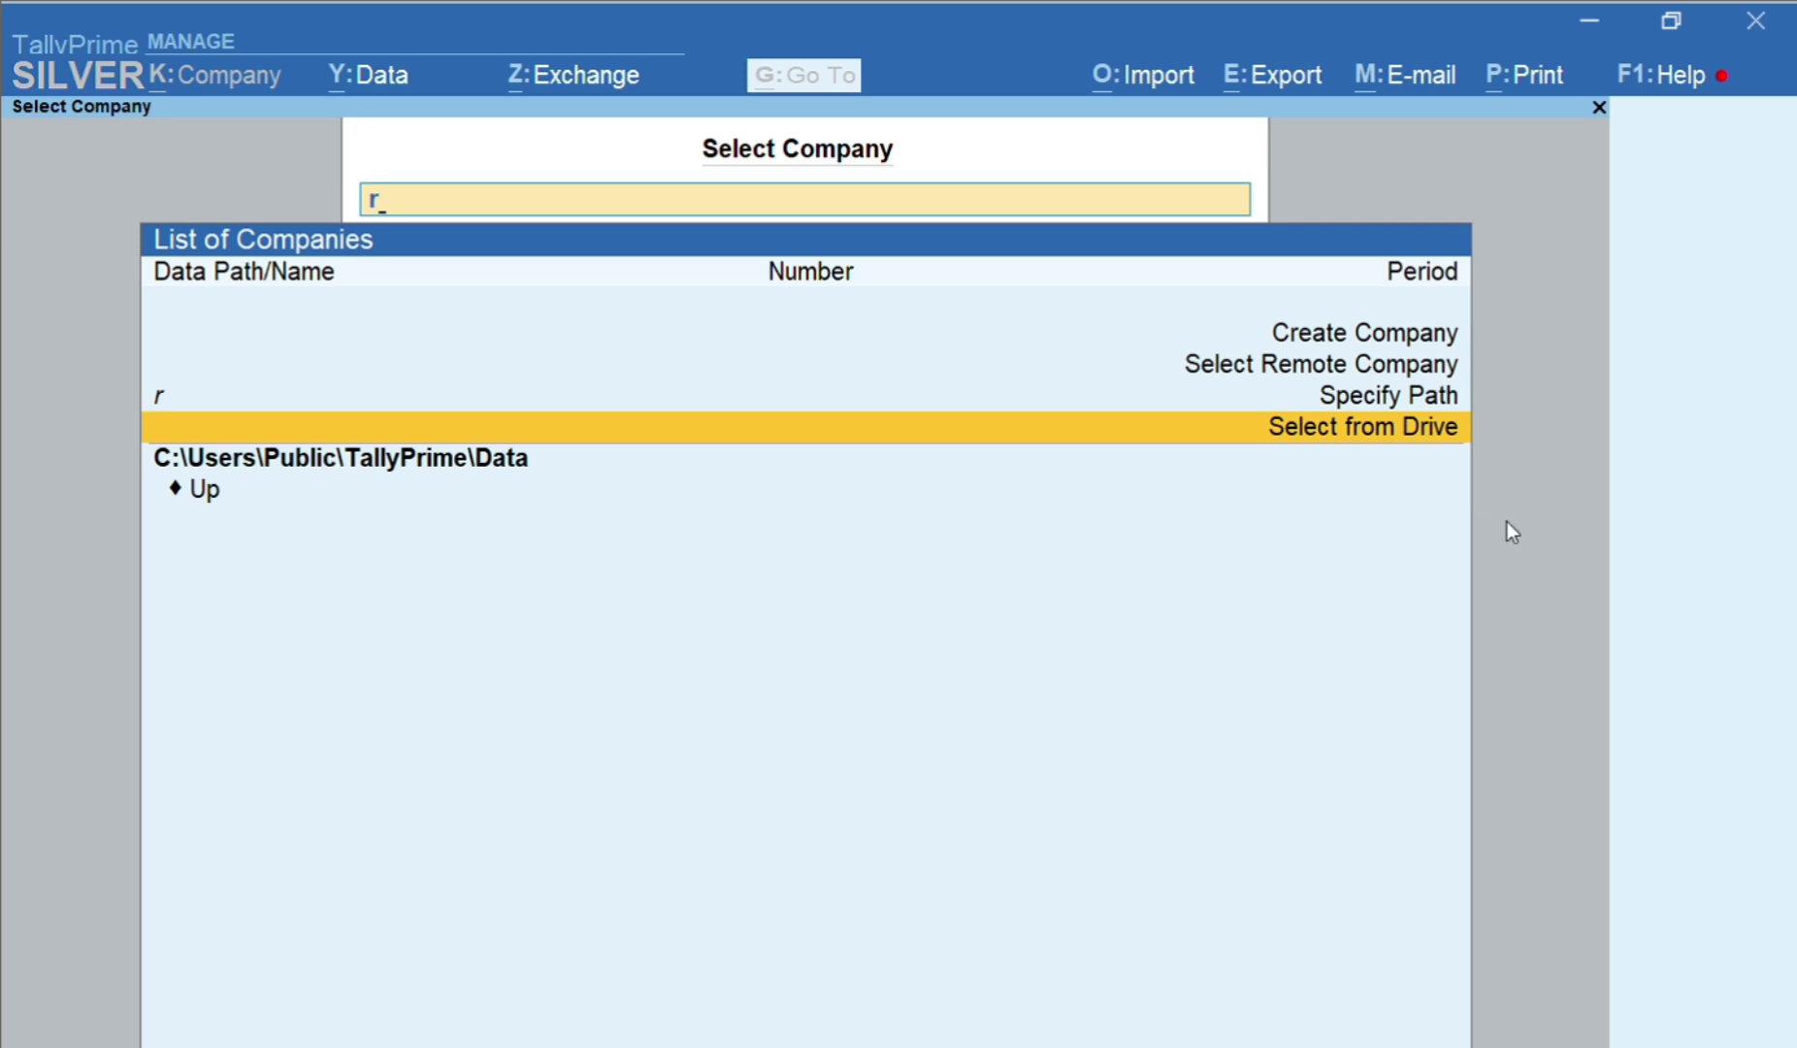
pyautogui.press('Up')
pyautogui.press('Up')
pyautogui.press('Up')
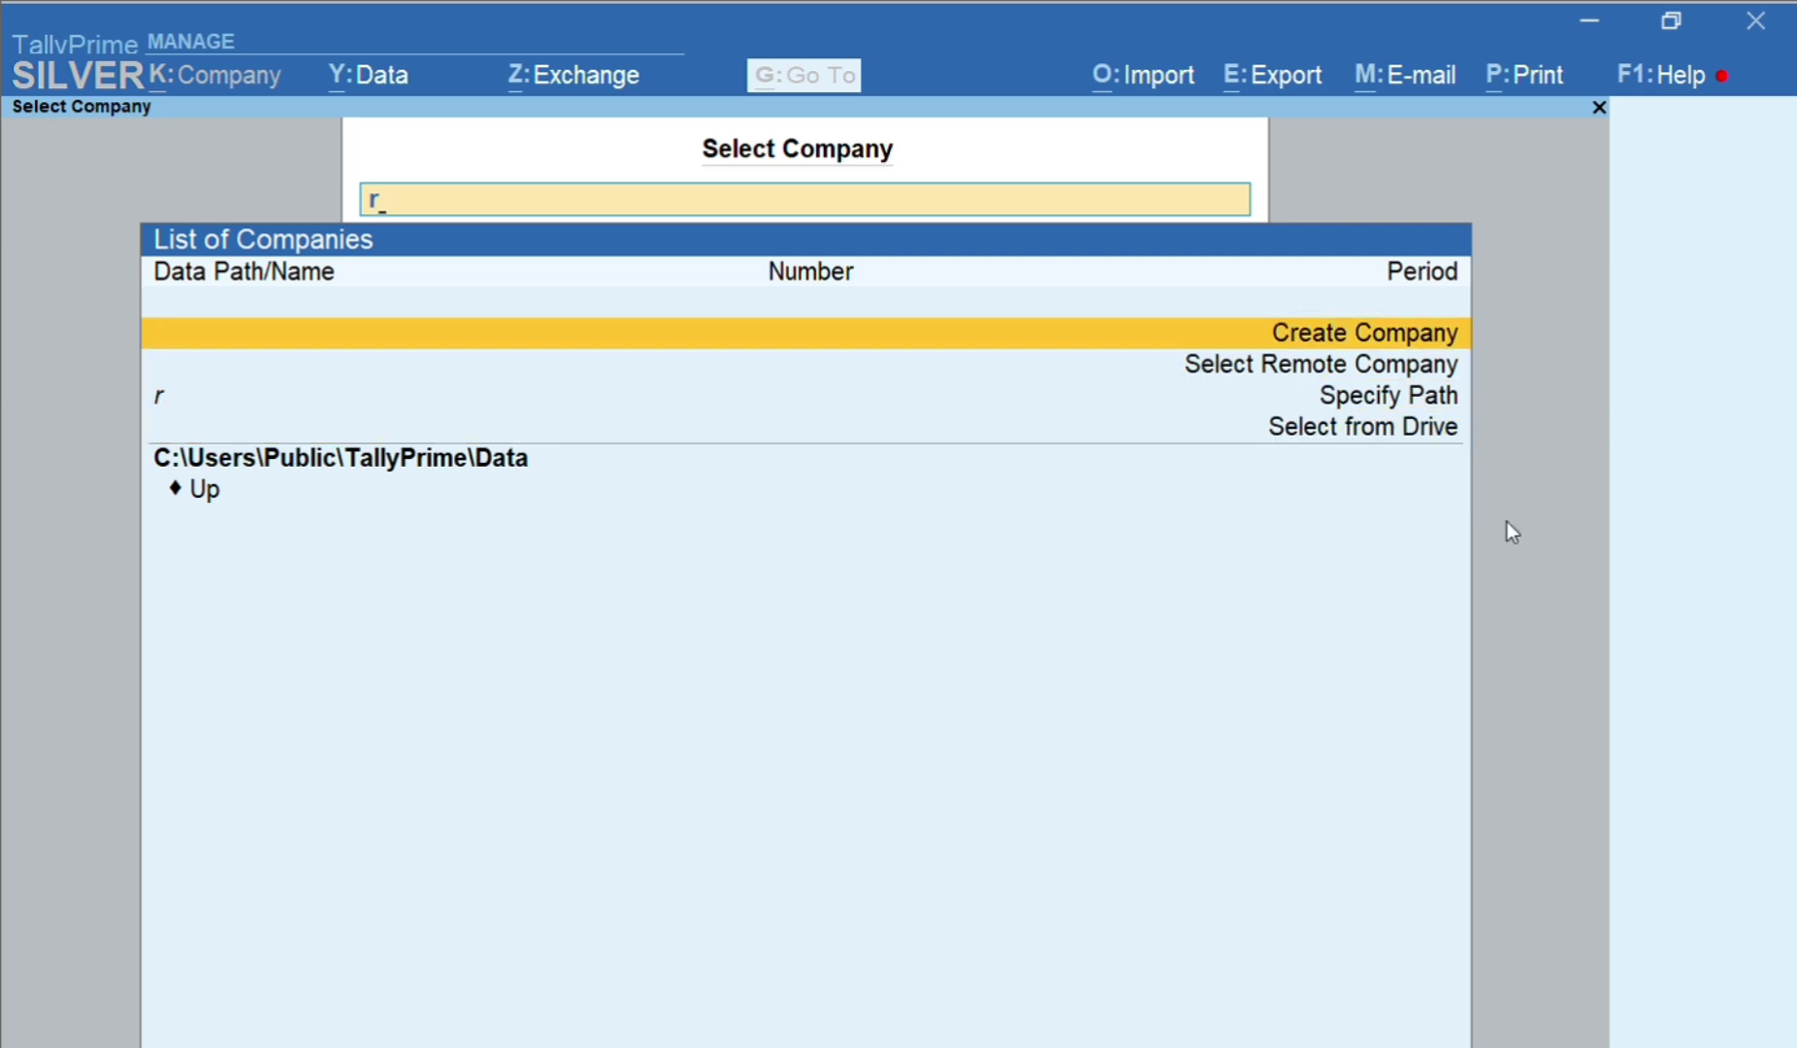
pyautogui.press('Down')
pyautogui.press('Down')
pyautogui.press('Down')
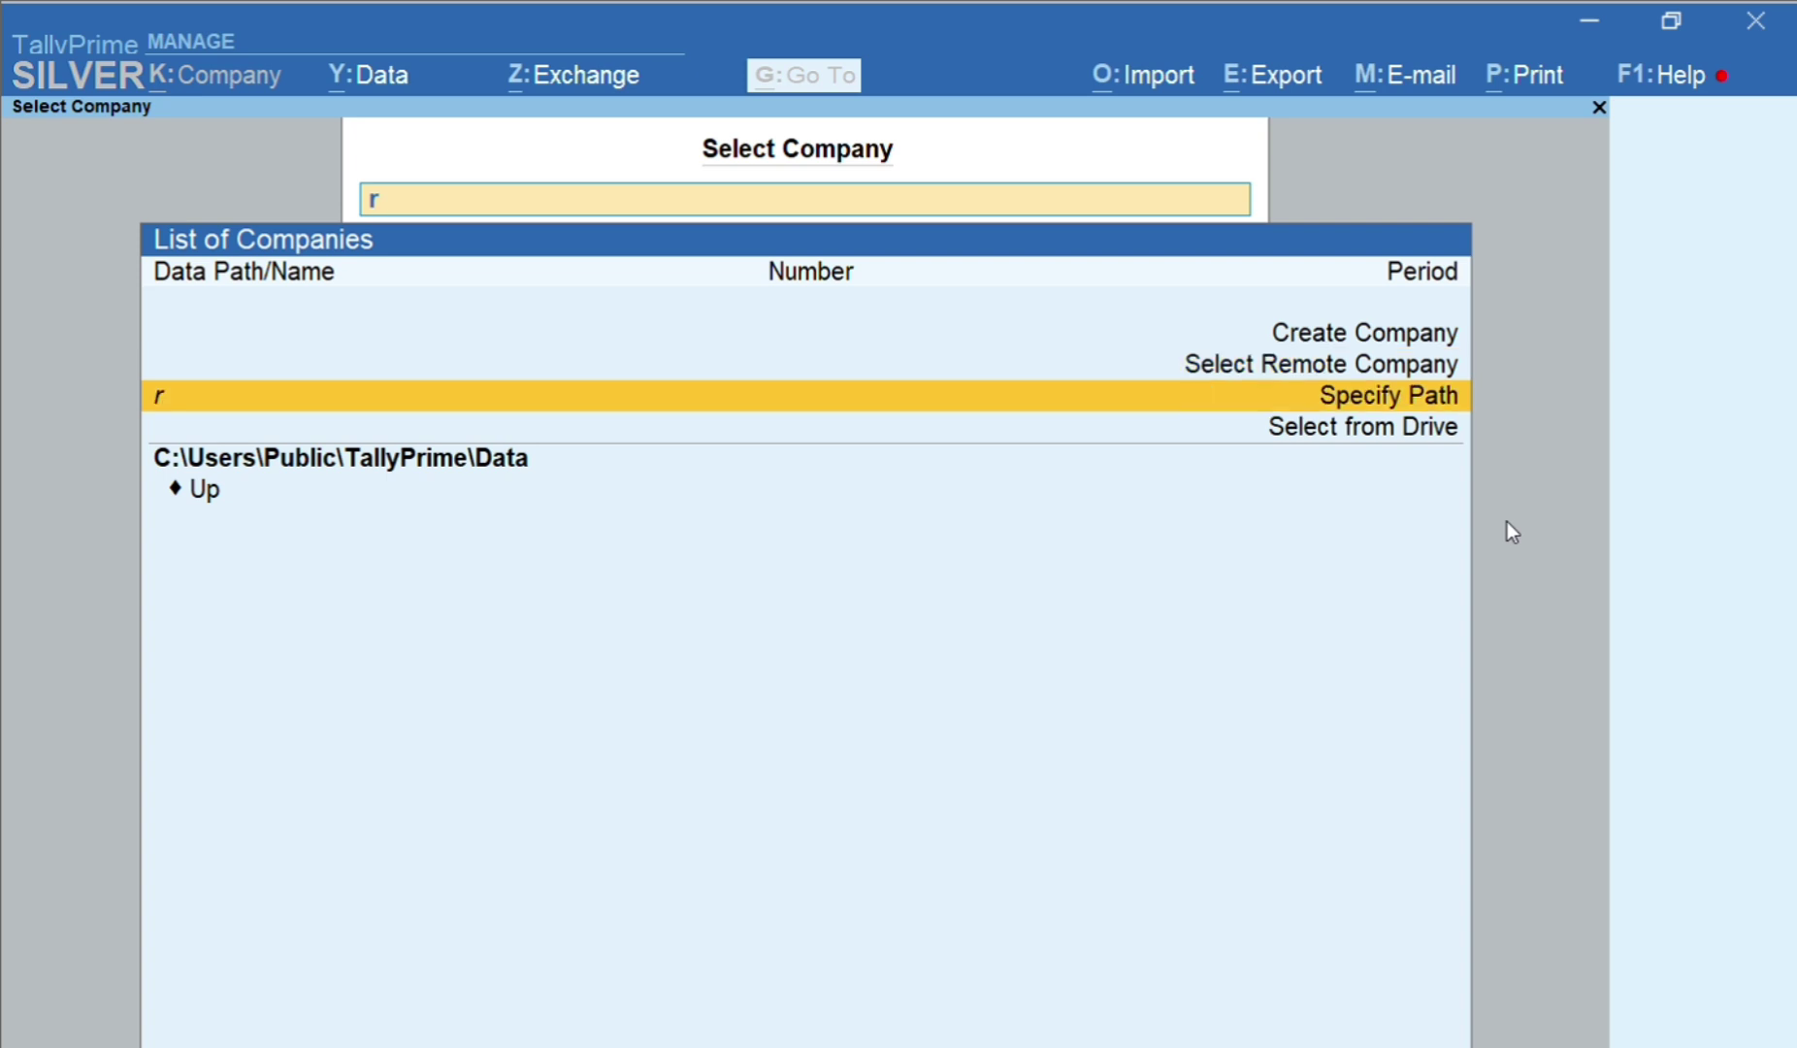
pyautogui.press('Up')
pyautogui.press('Up')
pyautogui.press('Up')
pyautogui.press('Down')
pyautogui.press('Down')
pyautogui.press('Down')
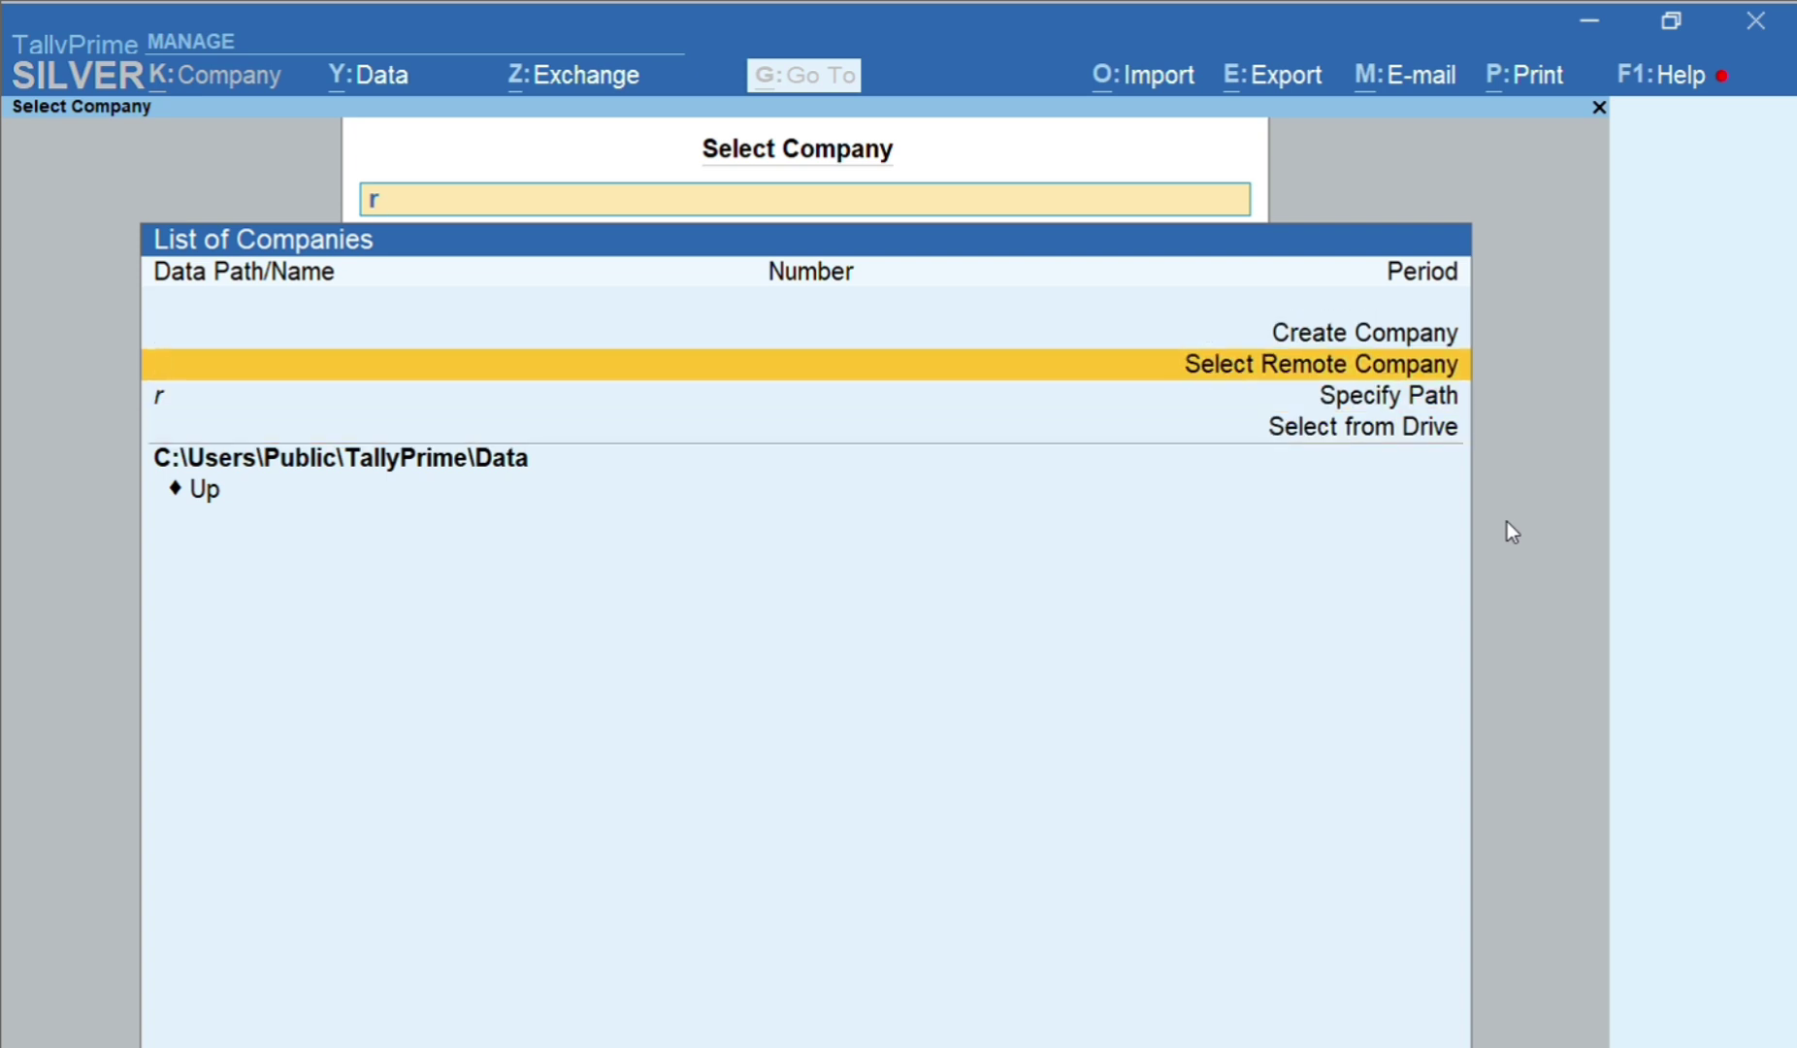
pyautogui.press('Up')
pyautogui.press('Up')
pyautogui.press('Up')
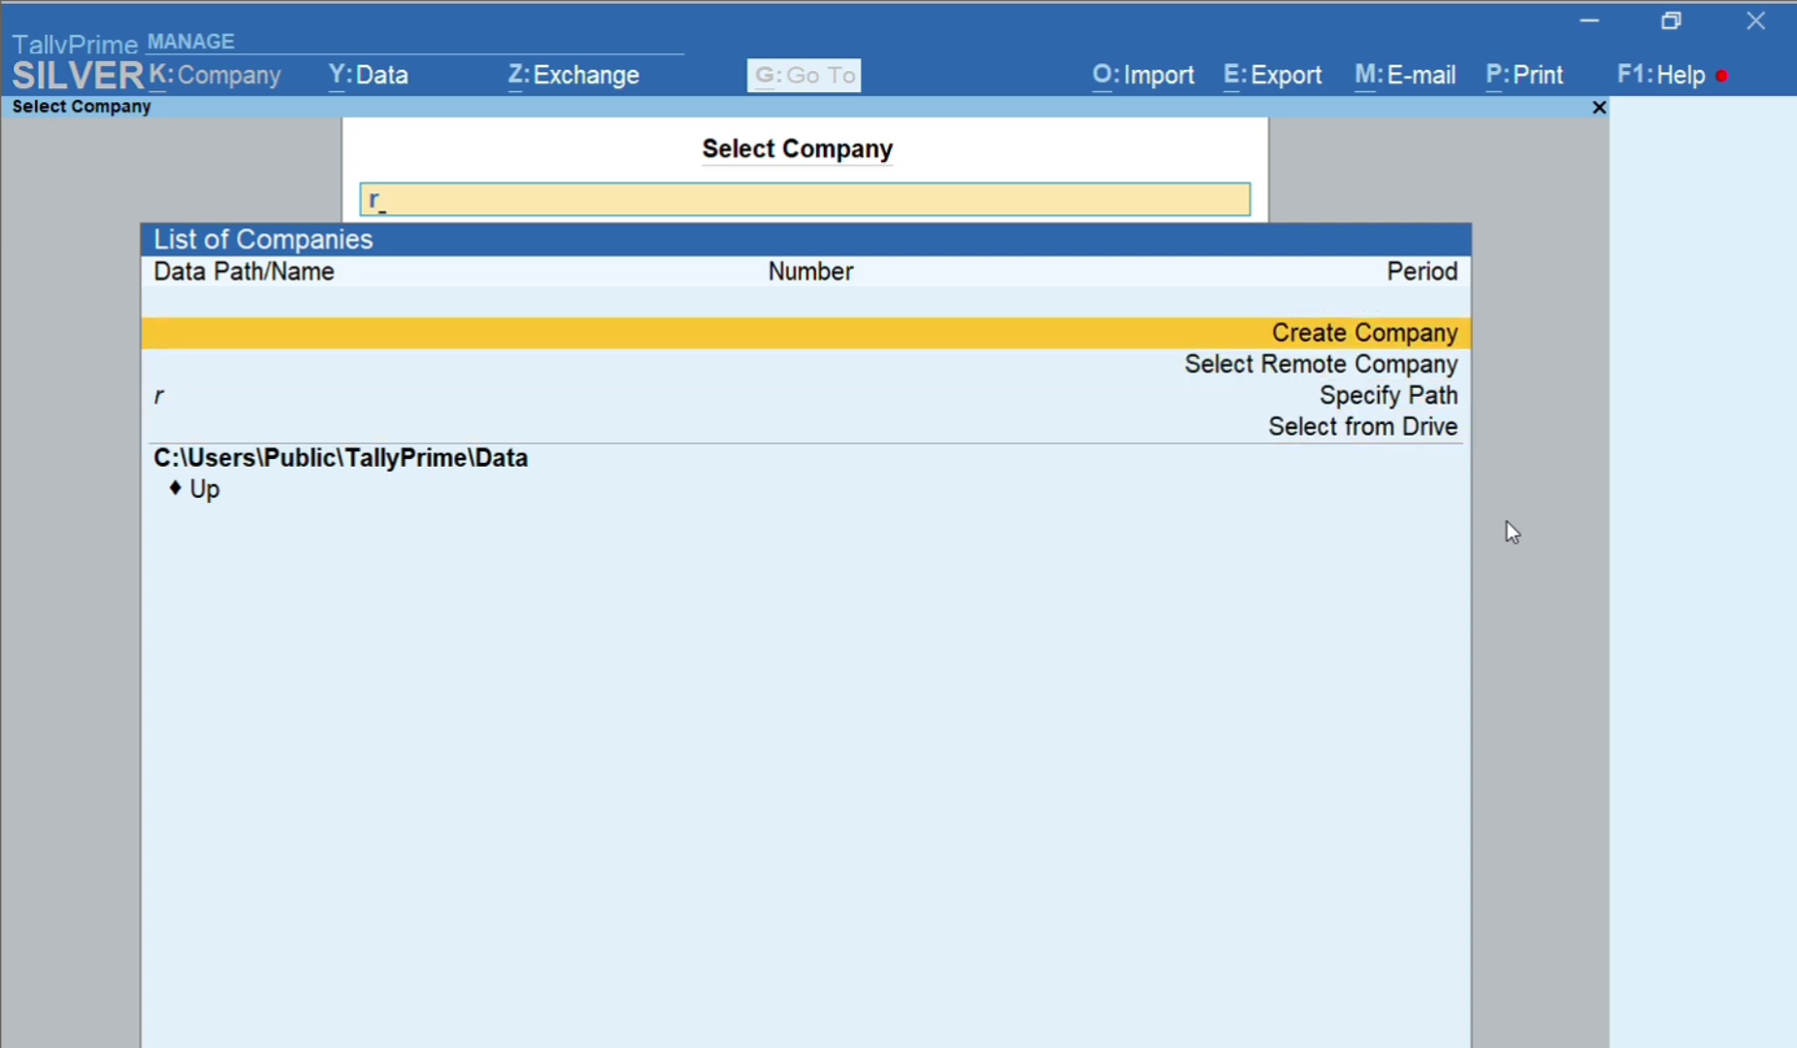
pyautogui.press('Down')
pyautogui.press('Down')
pyautogui.press('Down')
pyautogui.press('Up')
pyautogui.press('Up')
pyautogui.press('Up')
pyautogui.press('Return')
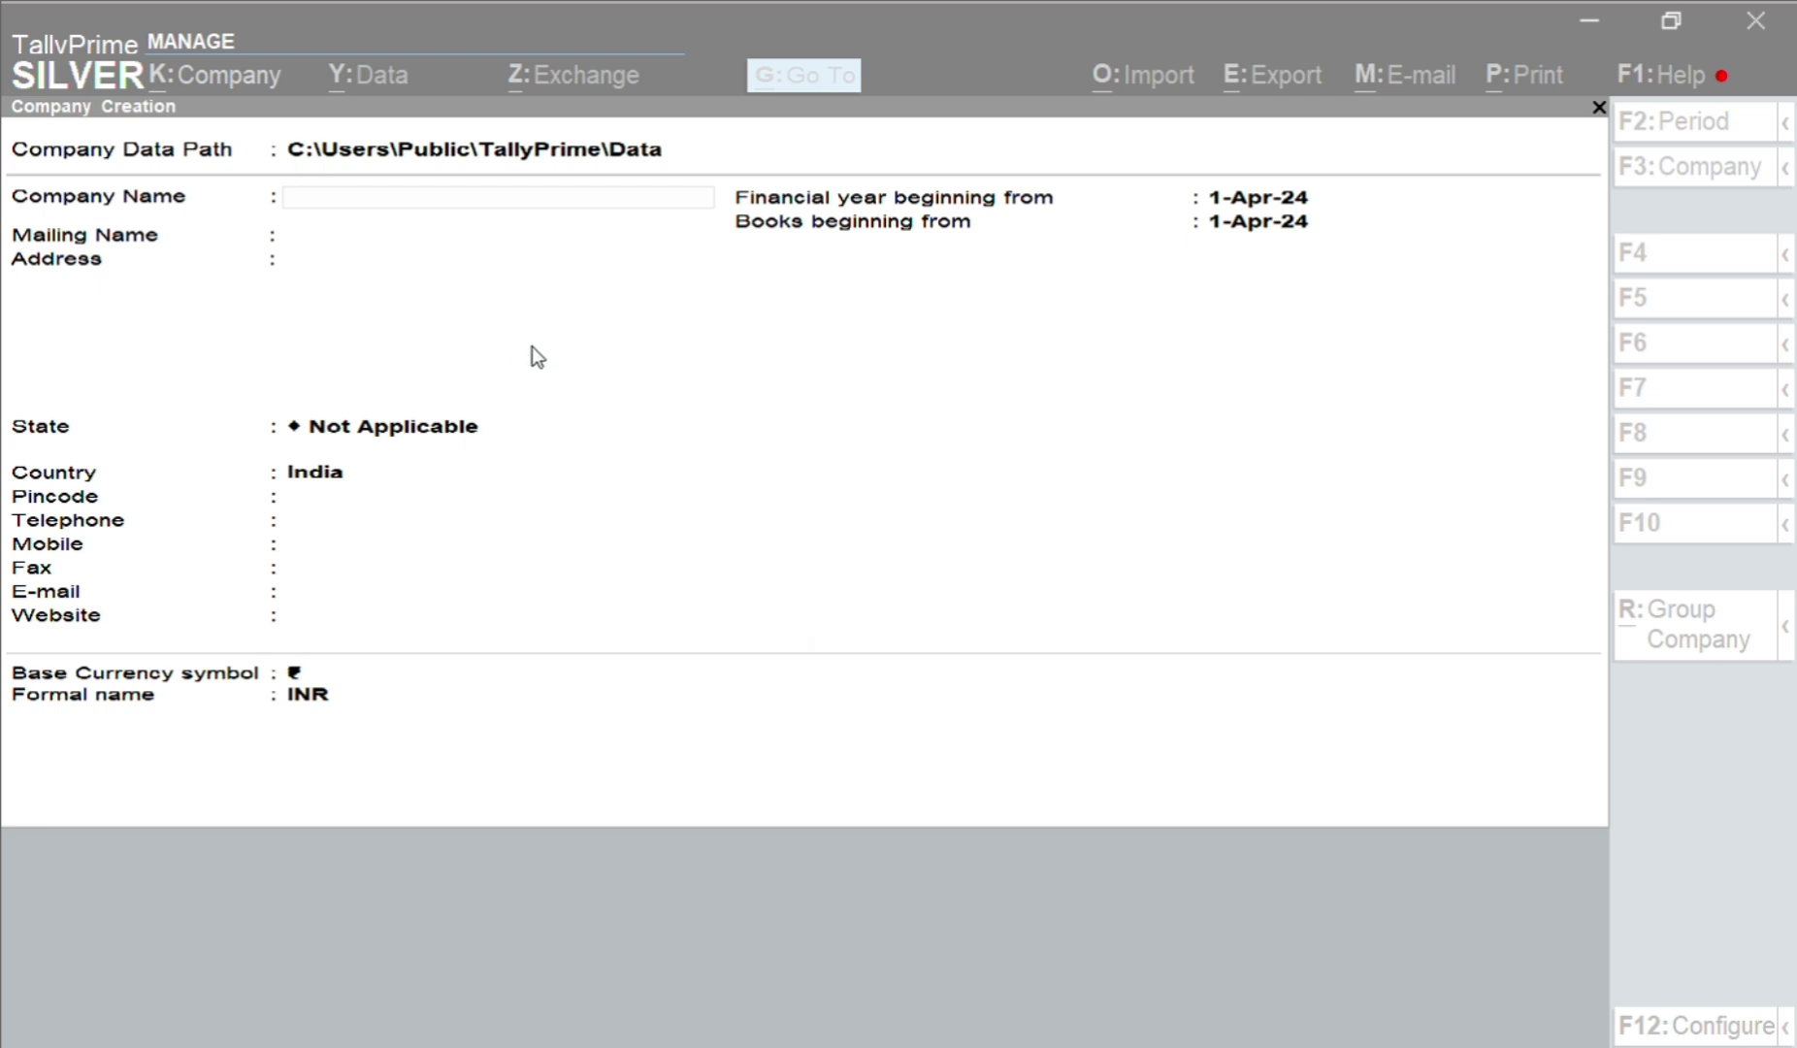
pyautogui.click(545, 250)
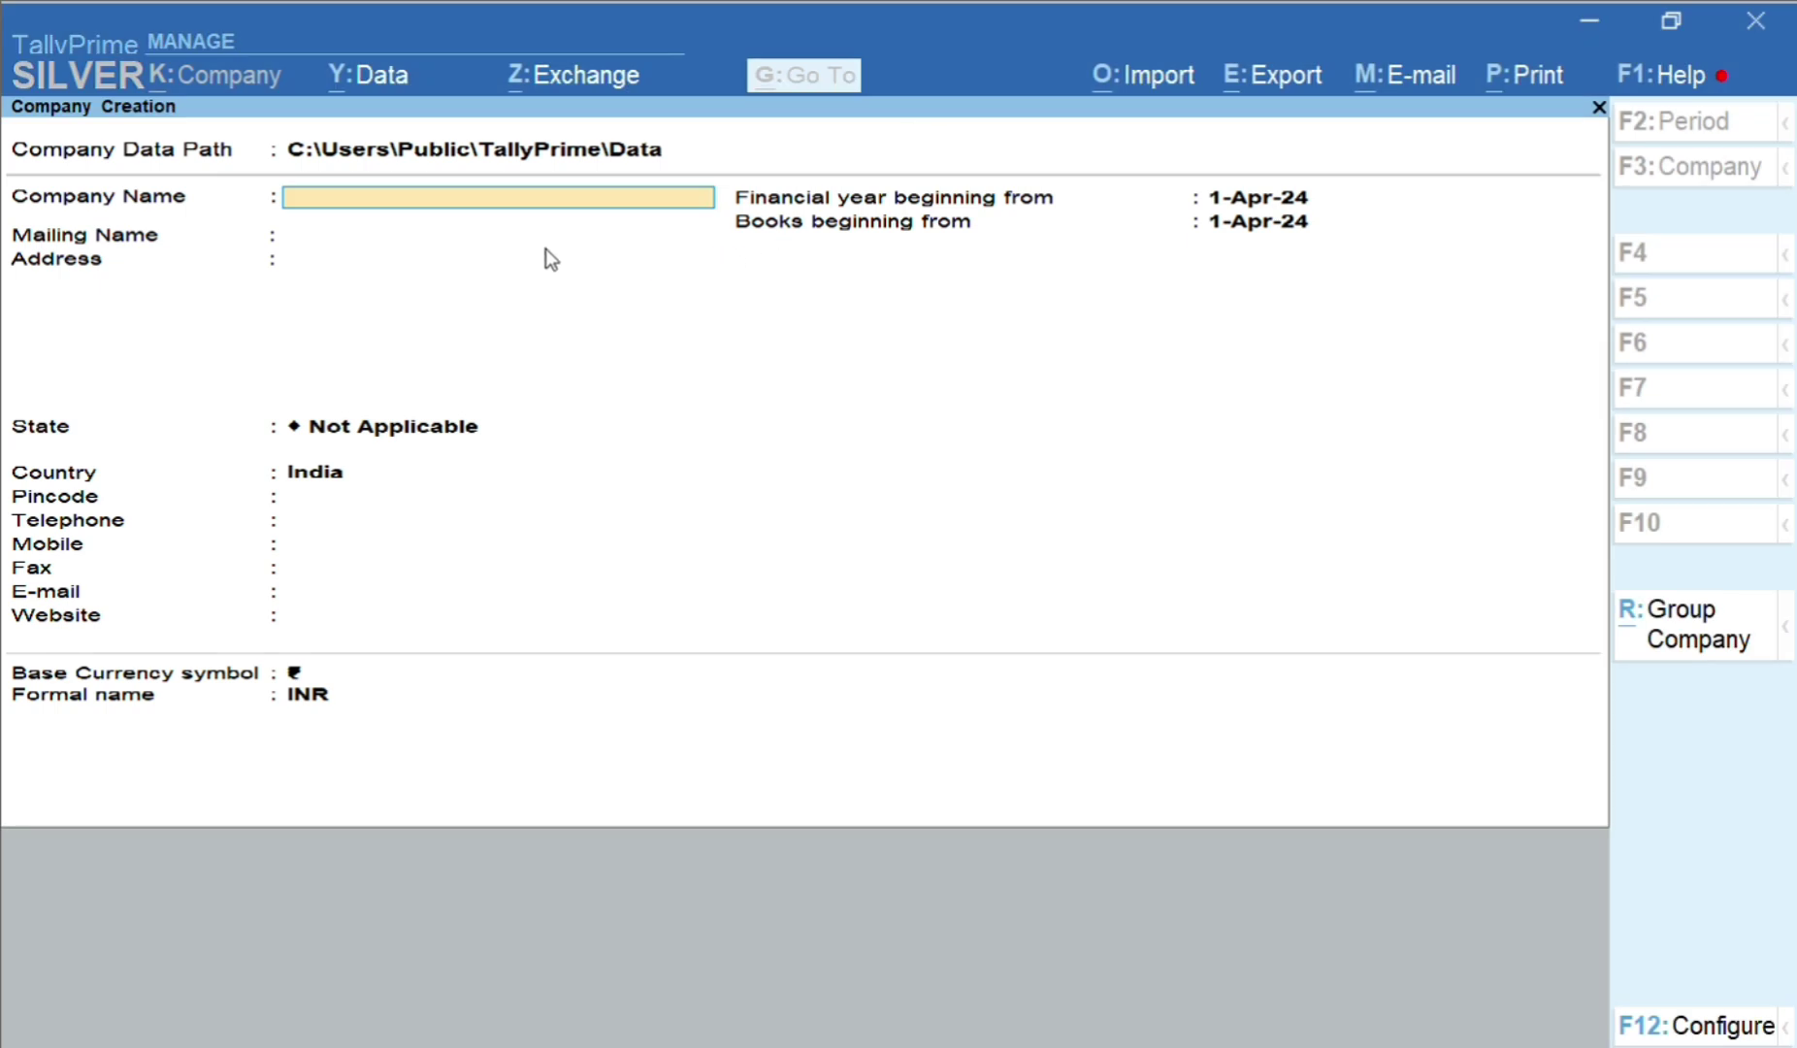
pyautogui.press('Escape')
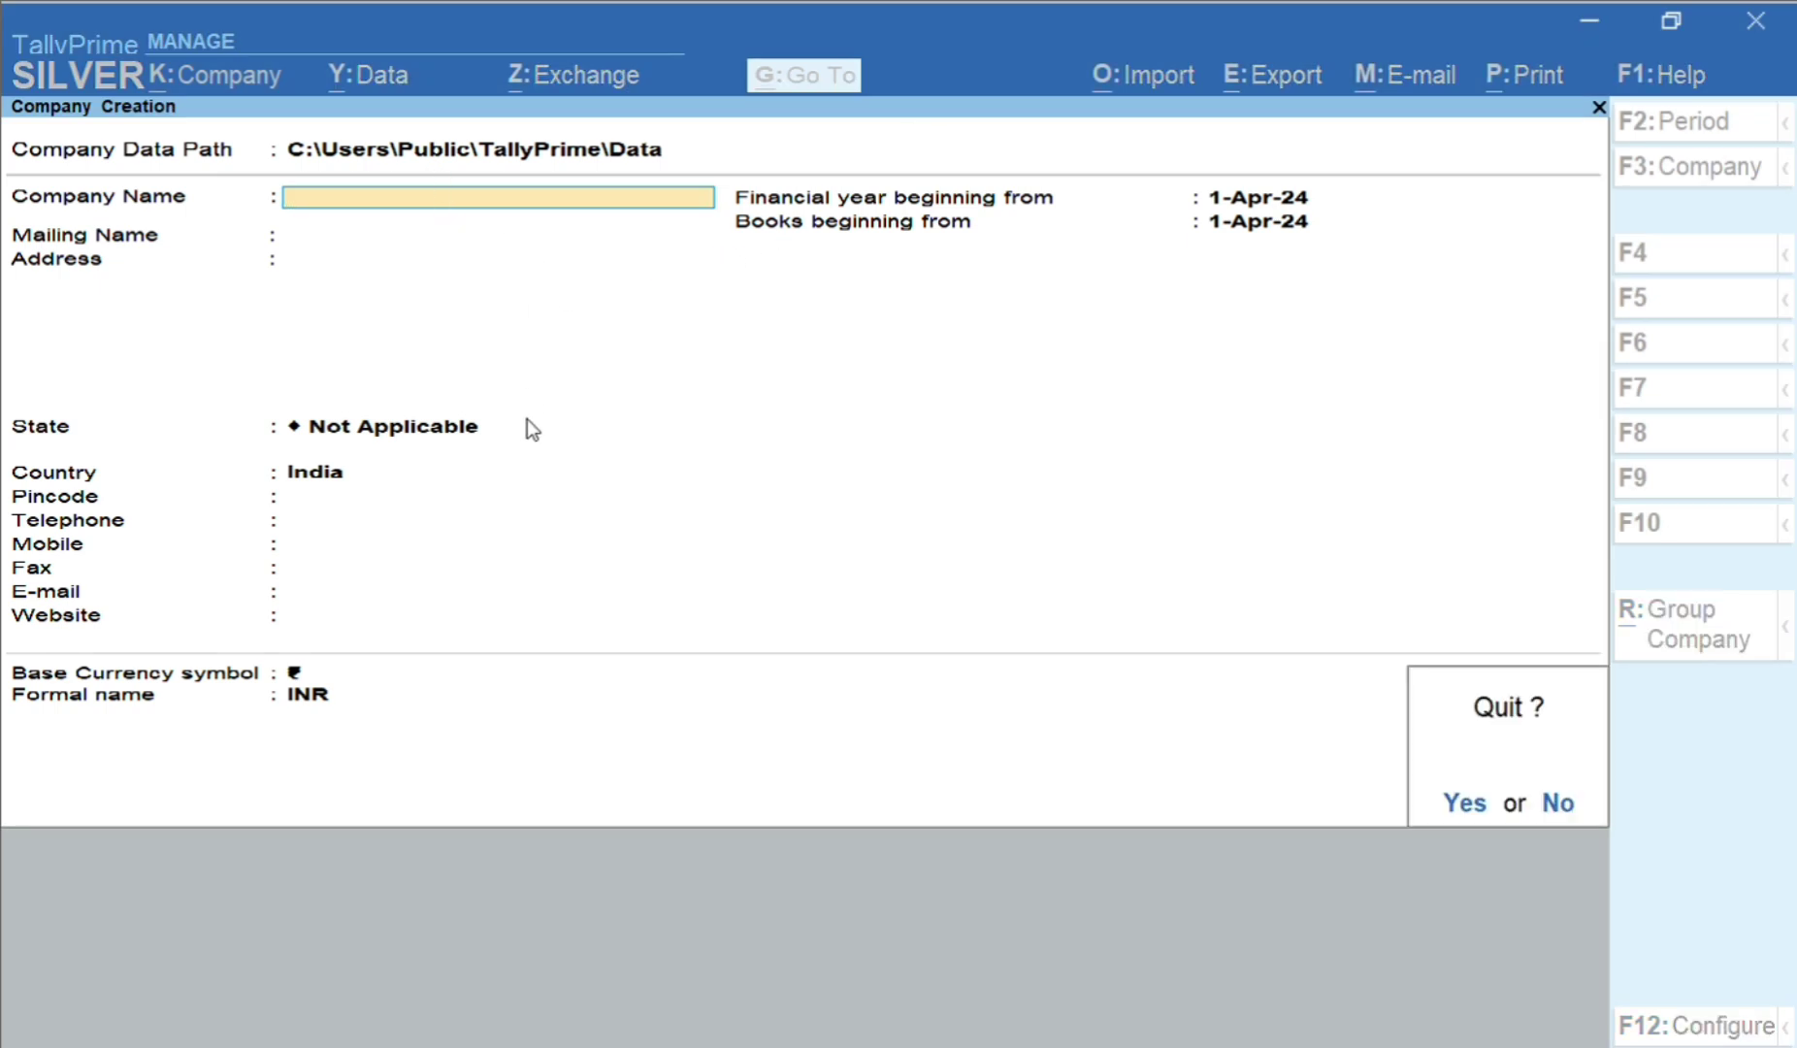
pyautogui.press('Return')
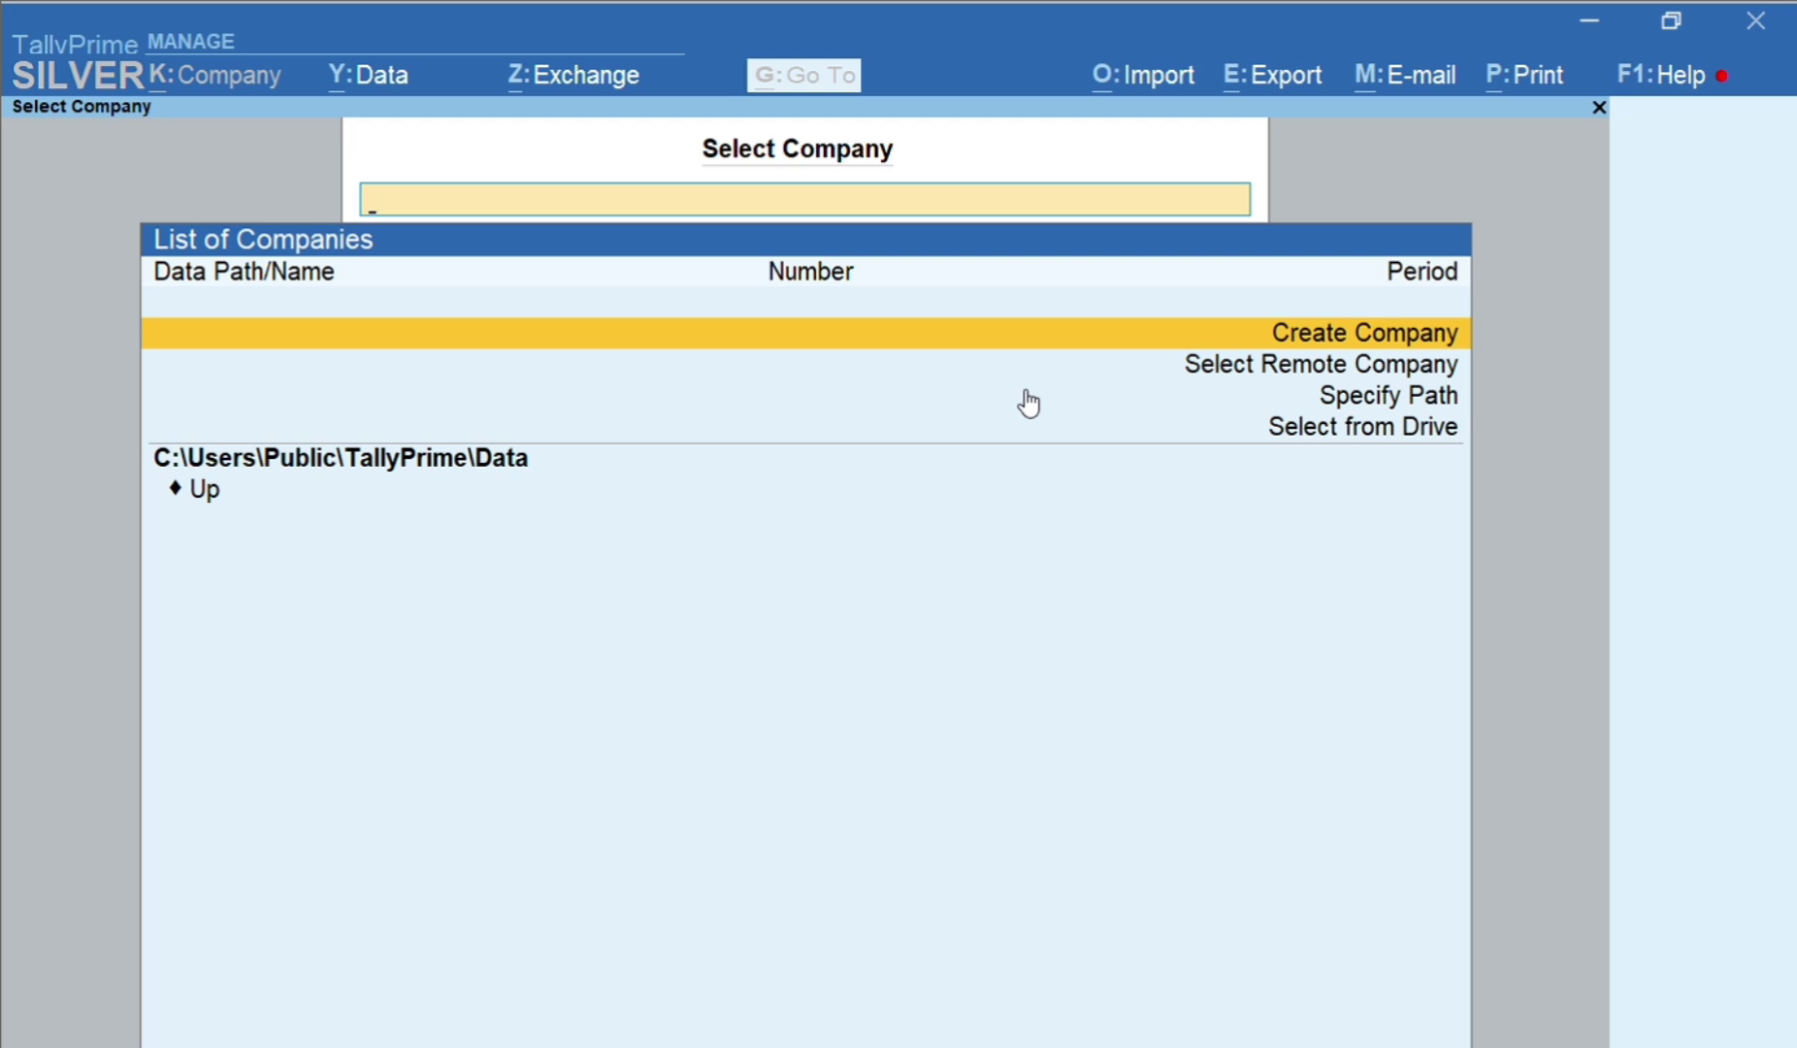
pyautogui.press('Down')
pyautogui.press('Up')
pyautogui.press('Down')
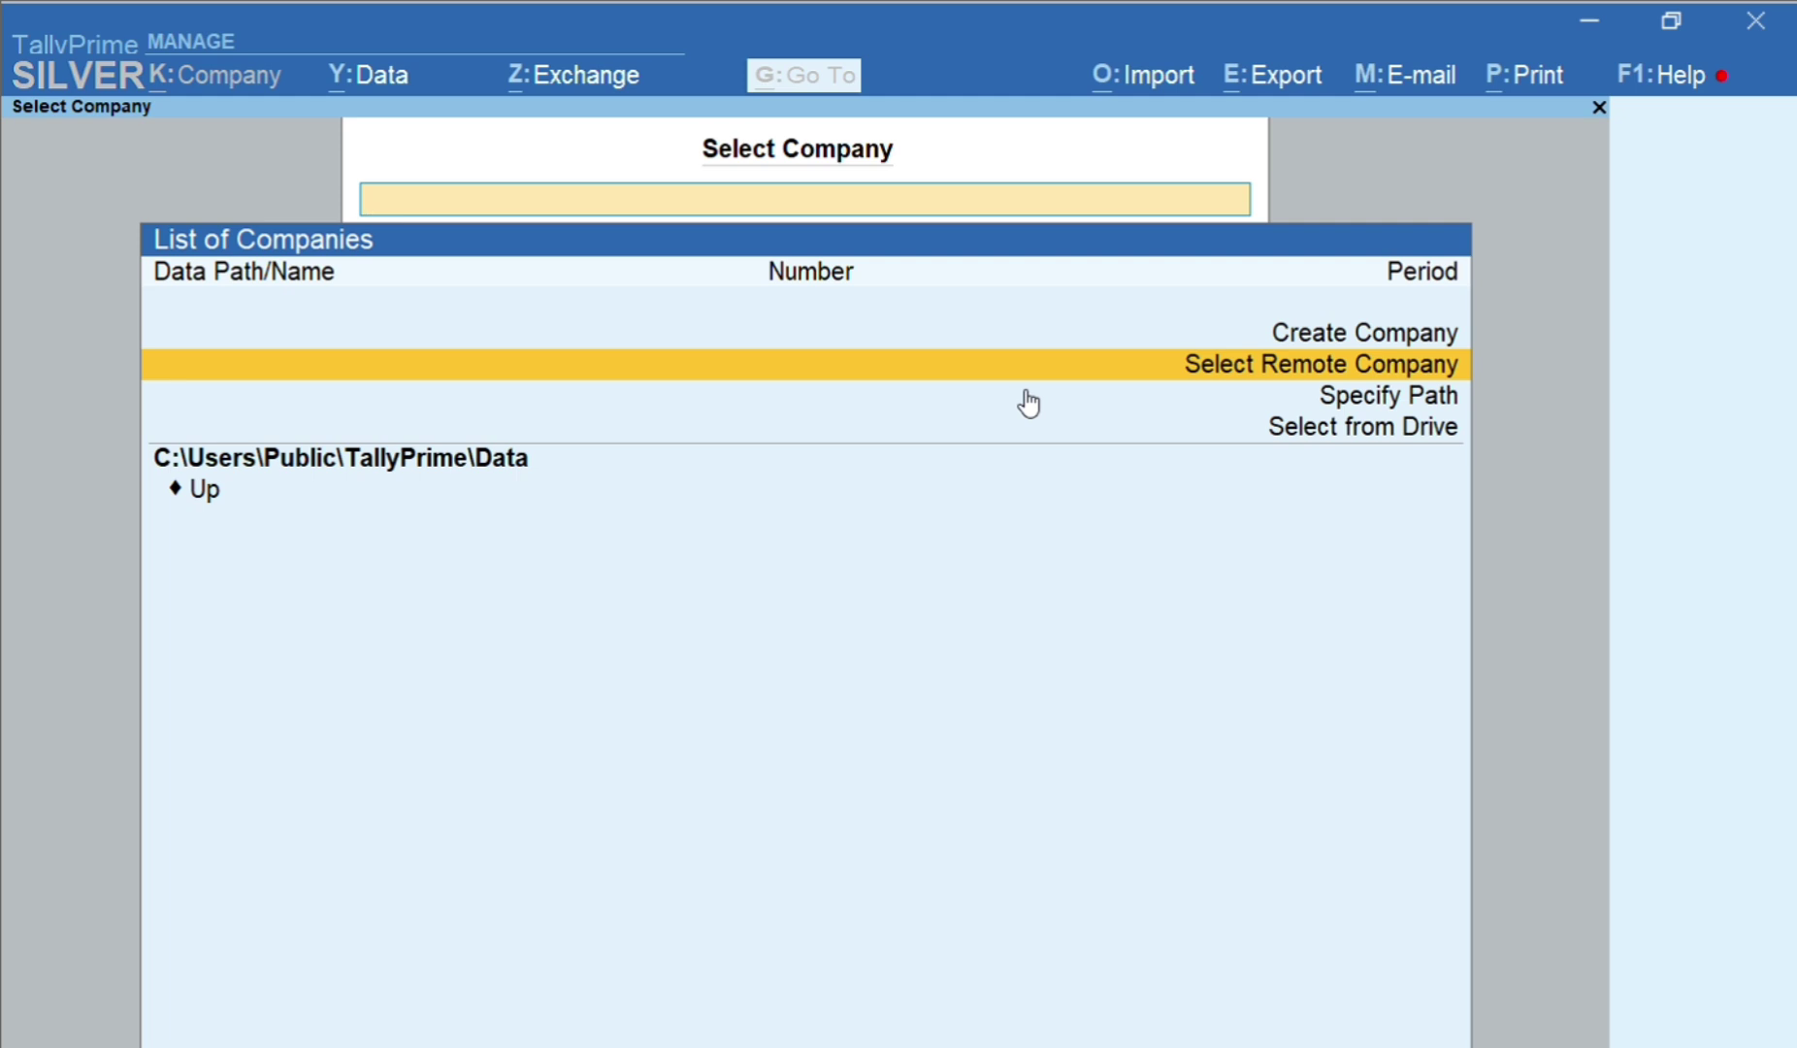
pyautogui.press('Up')
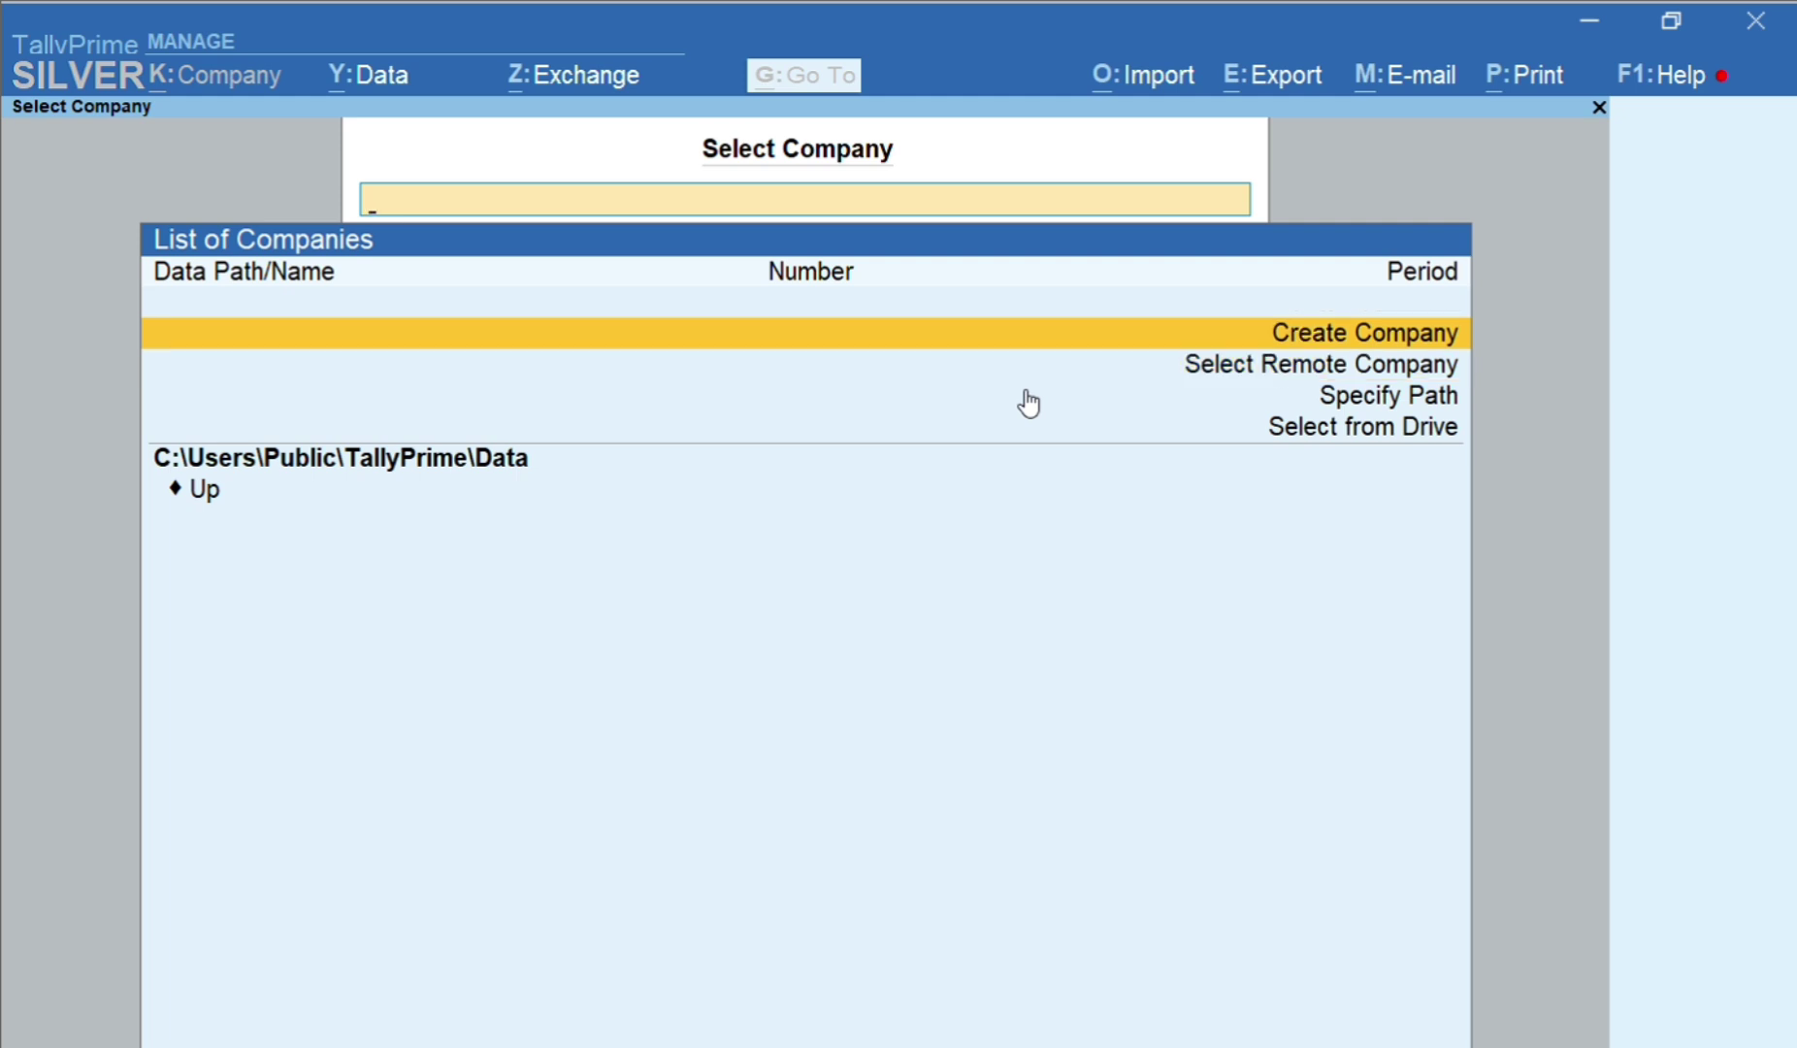
pyautogui.press('Return')
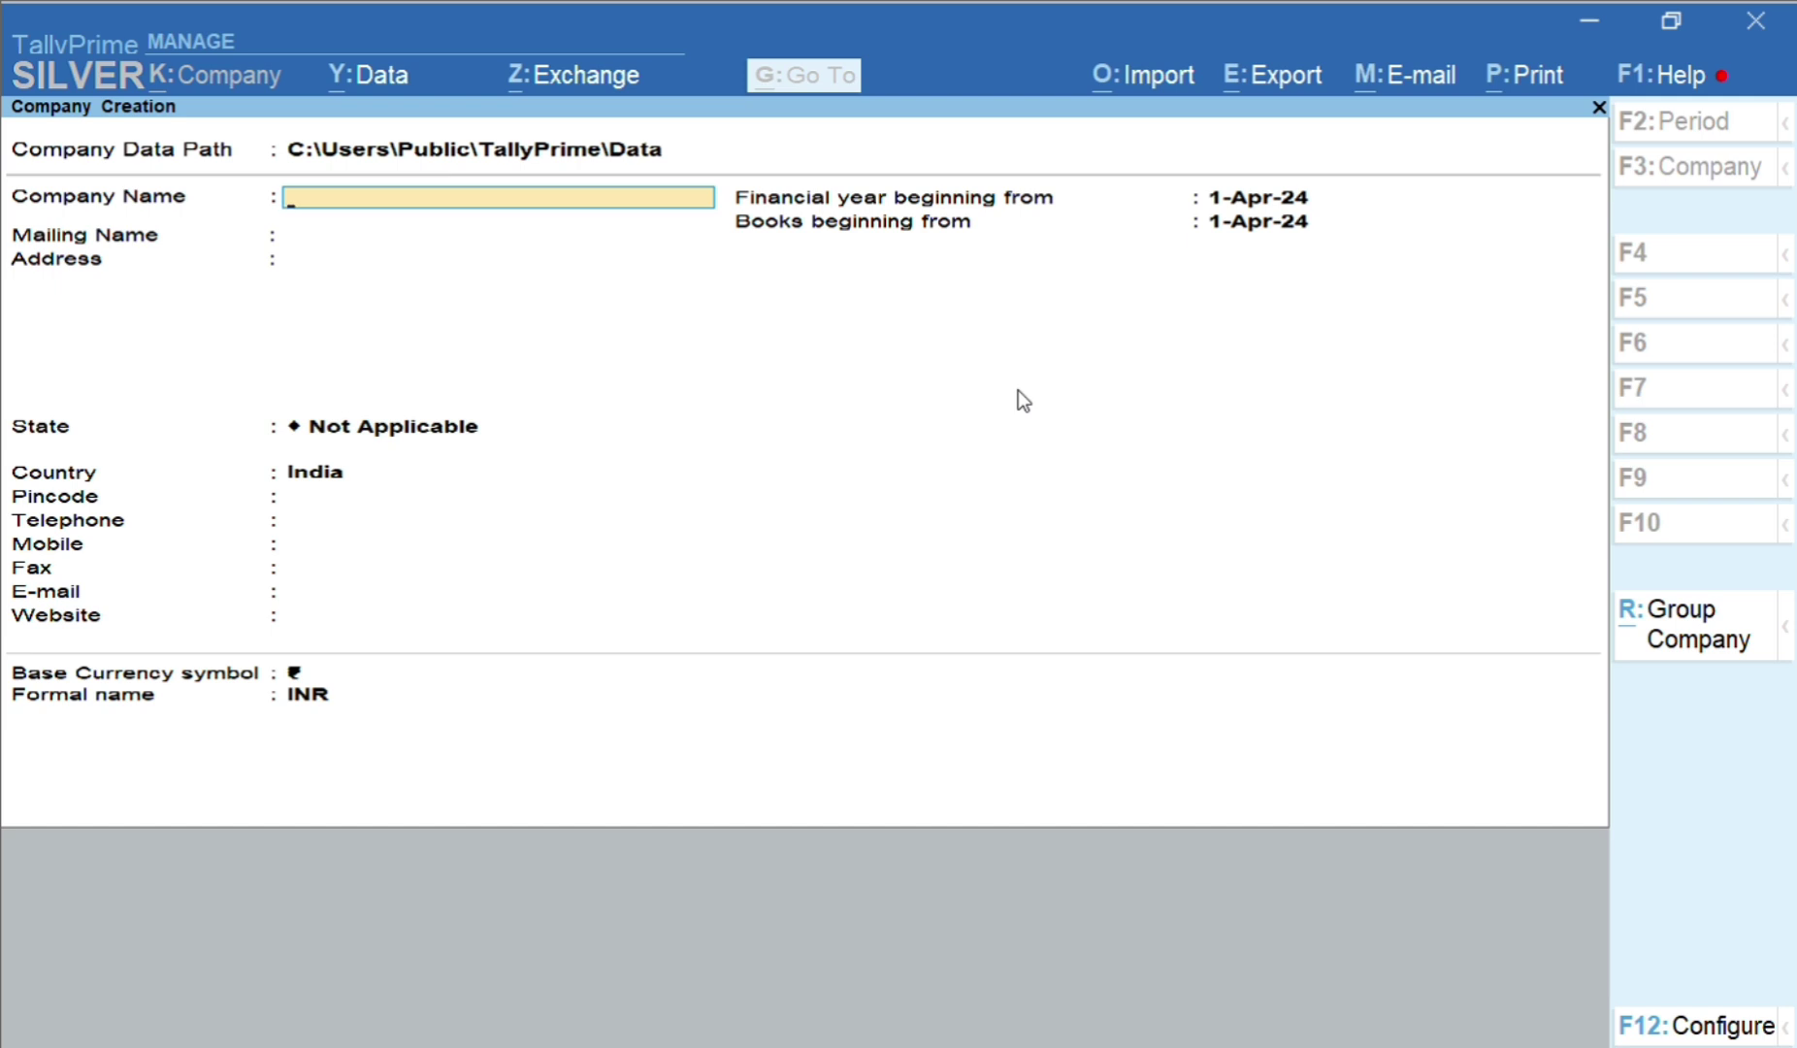
# Name the company SHANTHI TEXTILES, correcting the typing slips
pyautogui.write('SHANTHI TEXTILS')
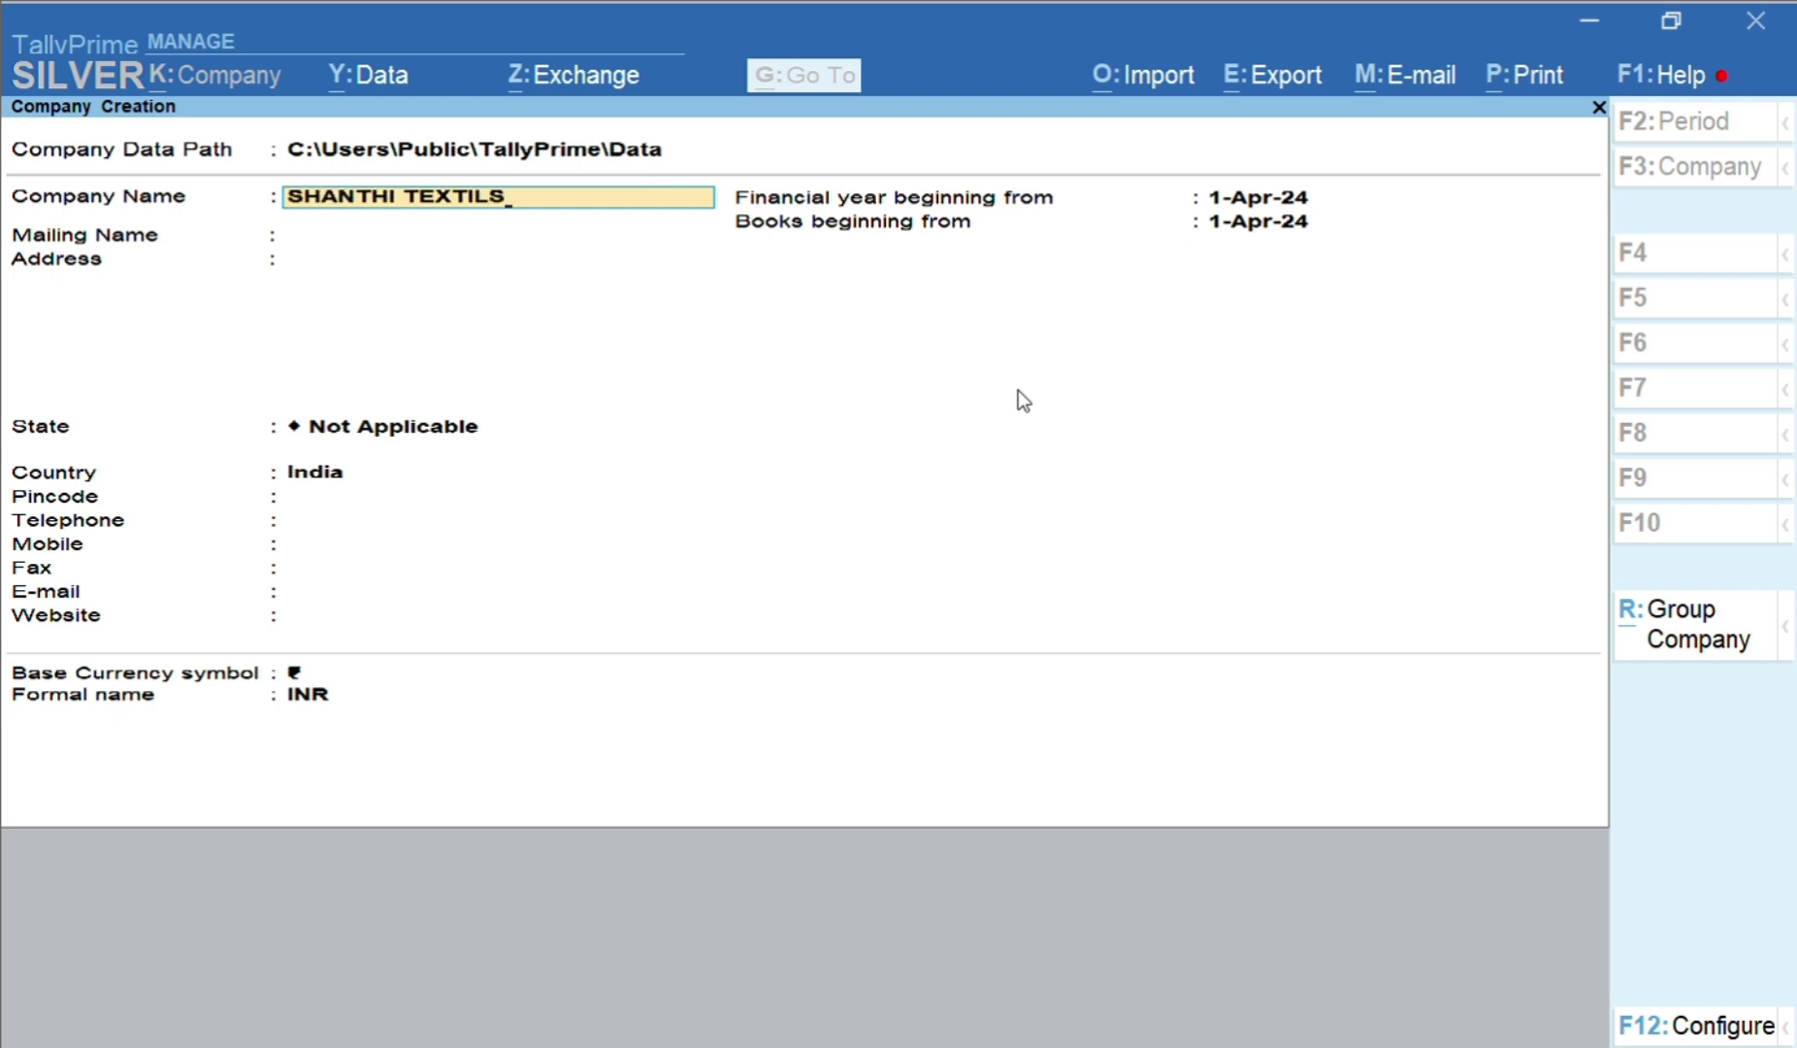
pyautogui.press('BackSpace')
pyautogui.write('E')
pyautogui.press('BackSpace')
pyautogui.press('BackSpace')
pyautogui.write('E')
pyautogui.press('BackSpace')
pyautogui.write('LES')
pyautogui.press('Return')
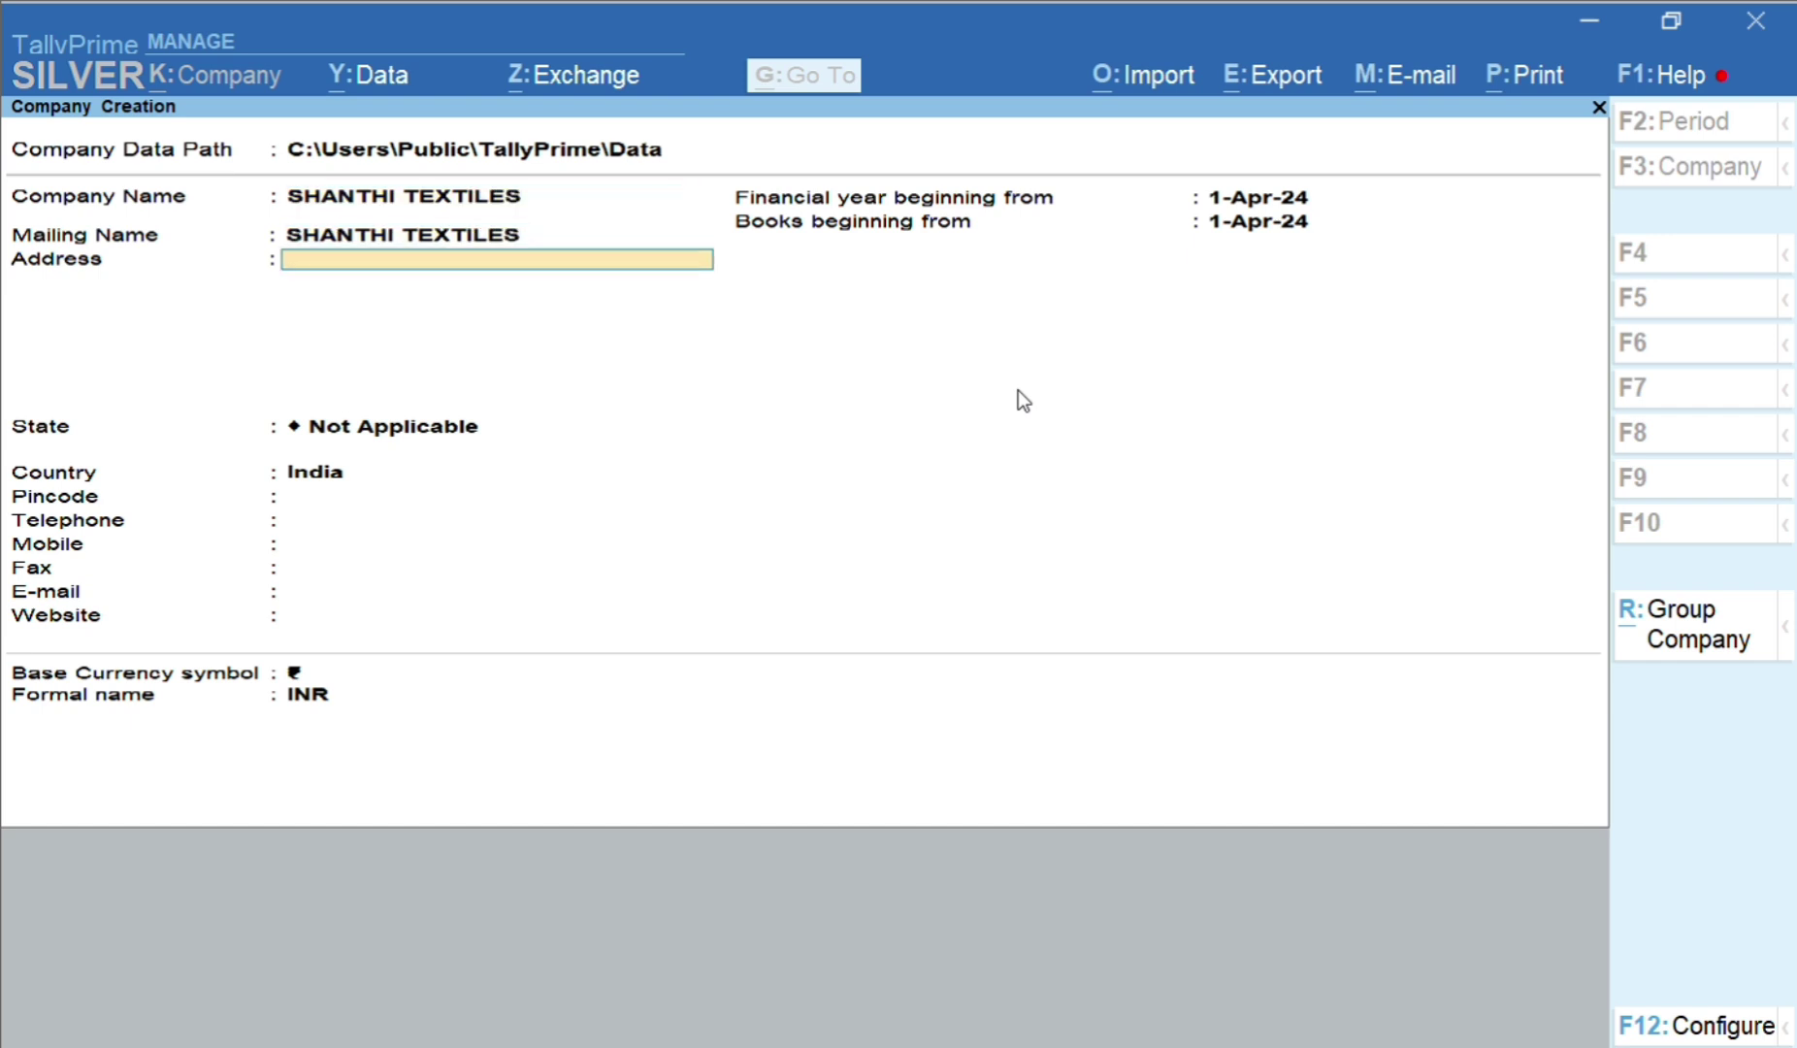
# Enter the company's three-line postal address
pyautogui.press('Return')
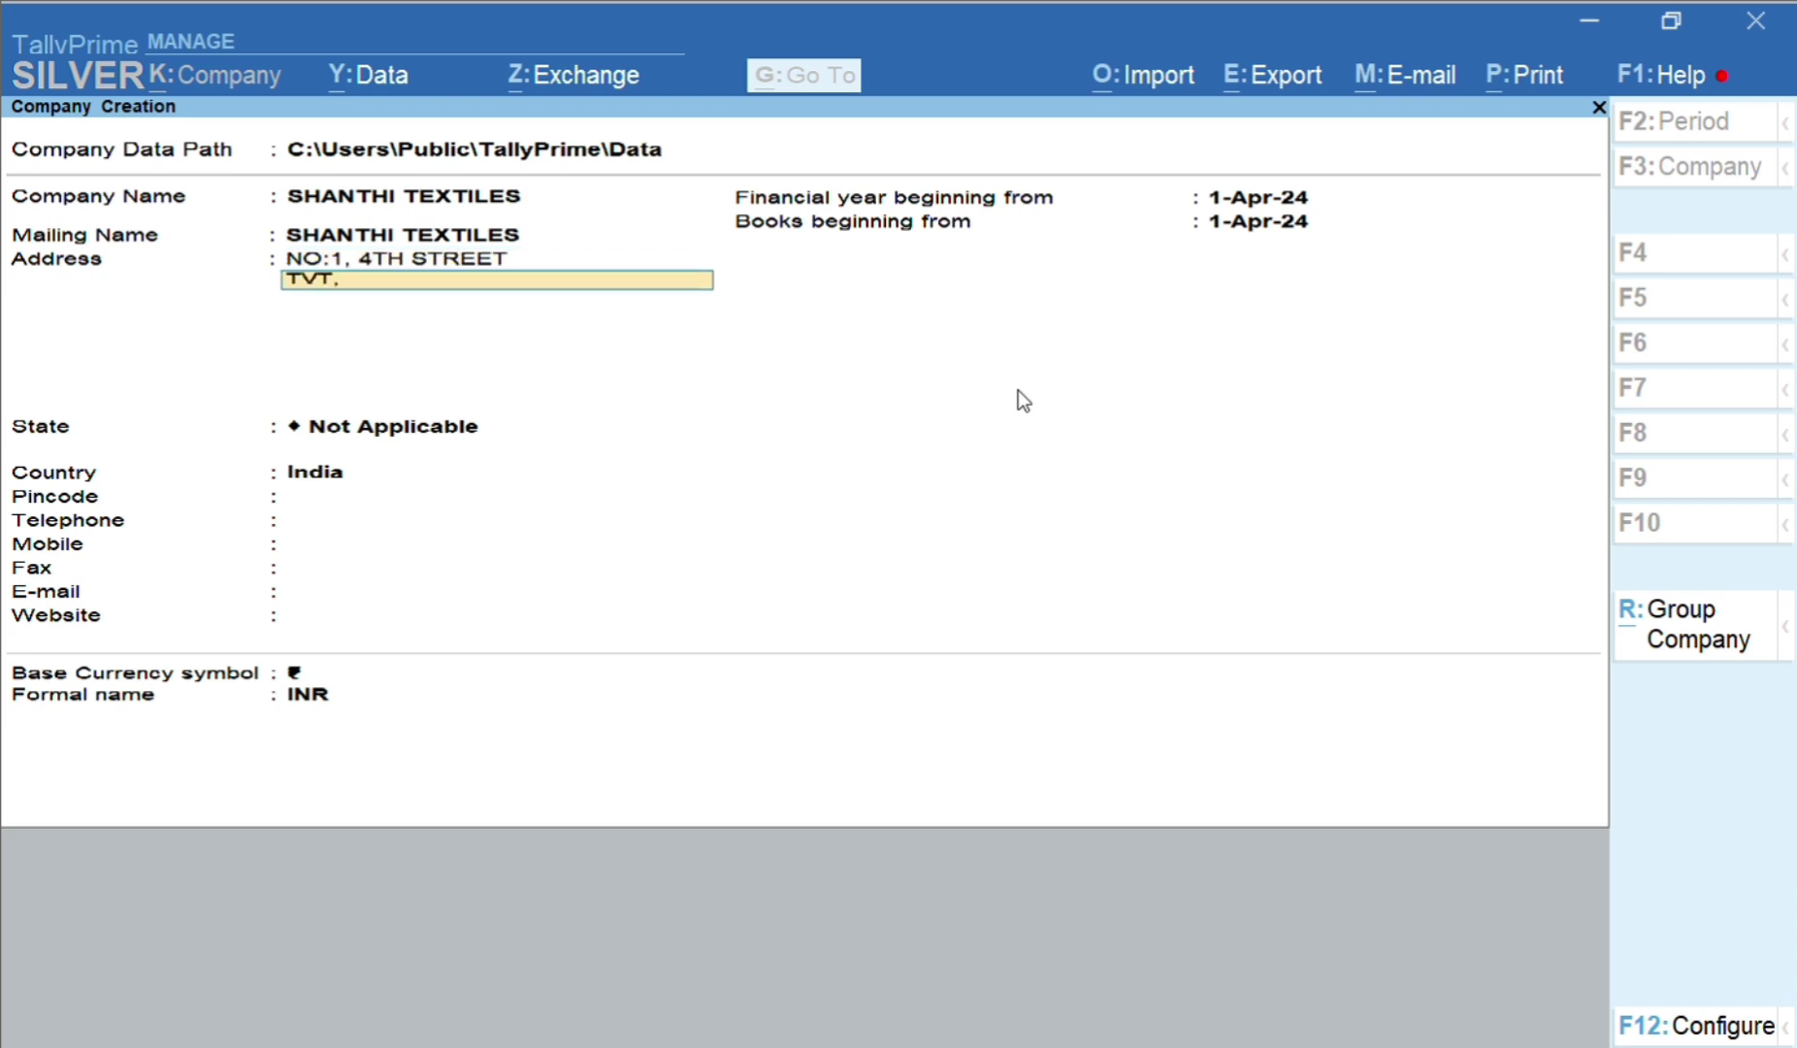
pyautogui.press('Return')
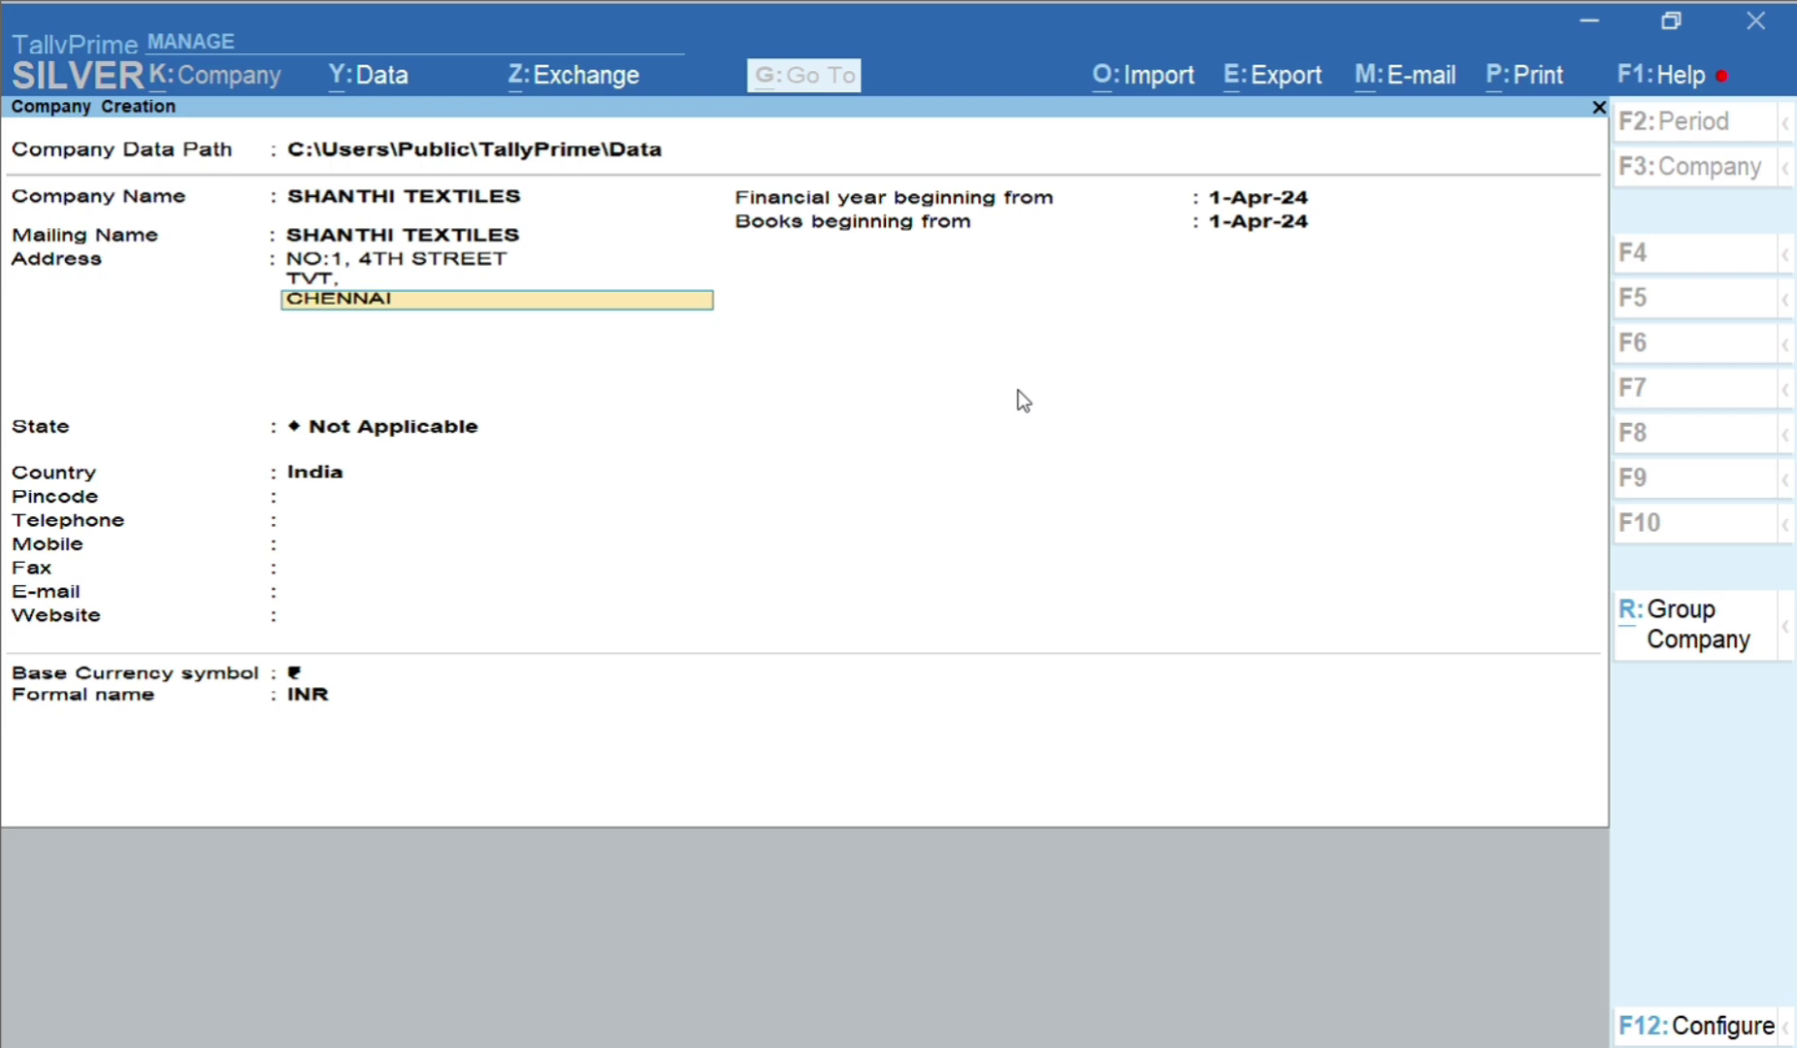
pyautogui.press('Return')
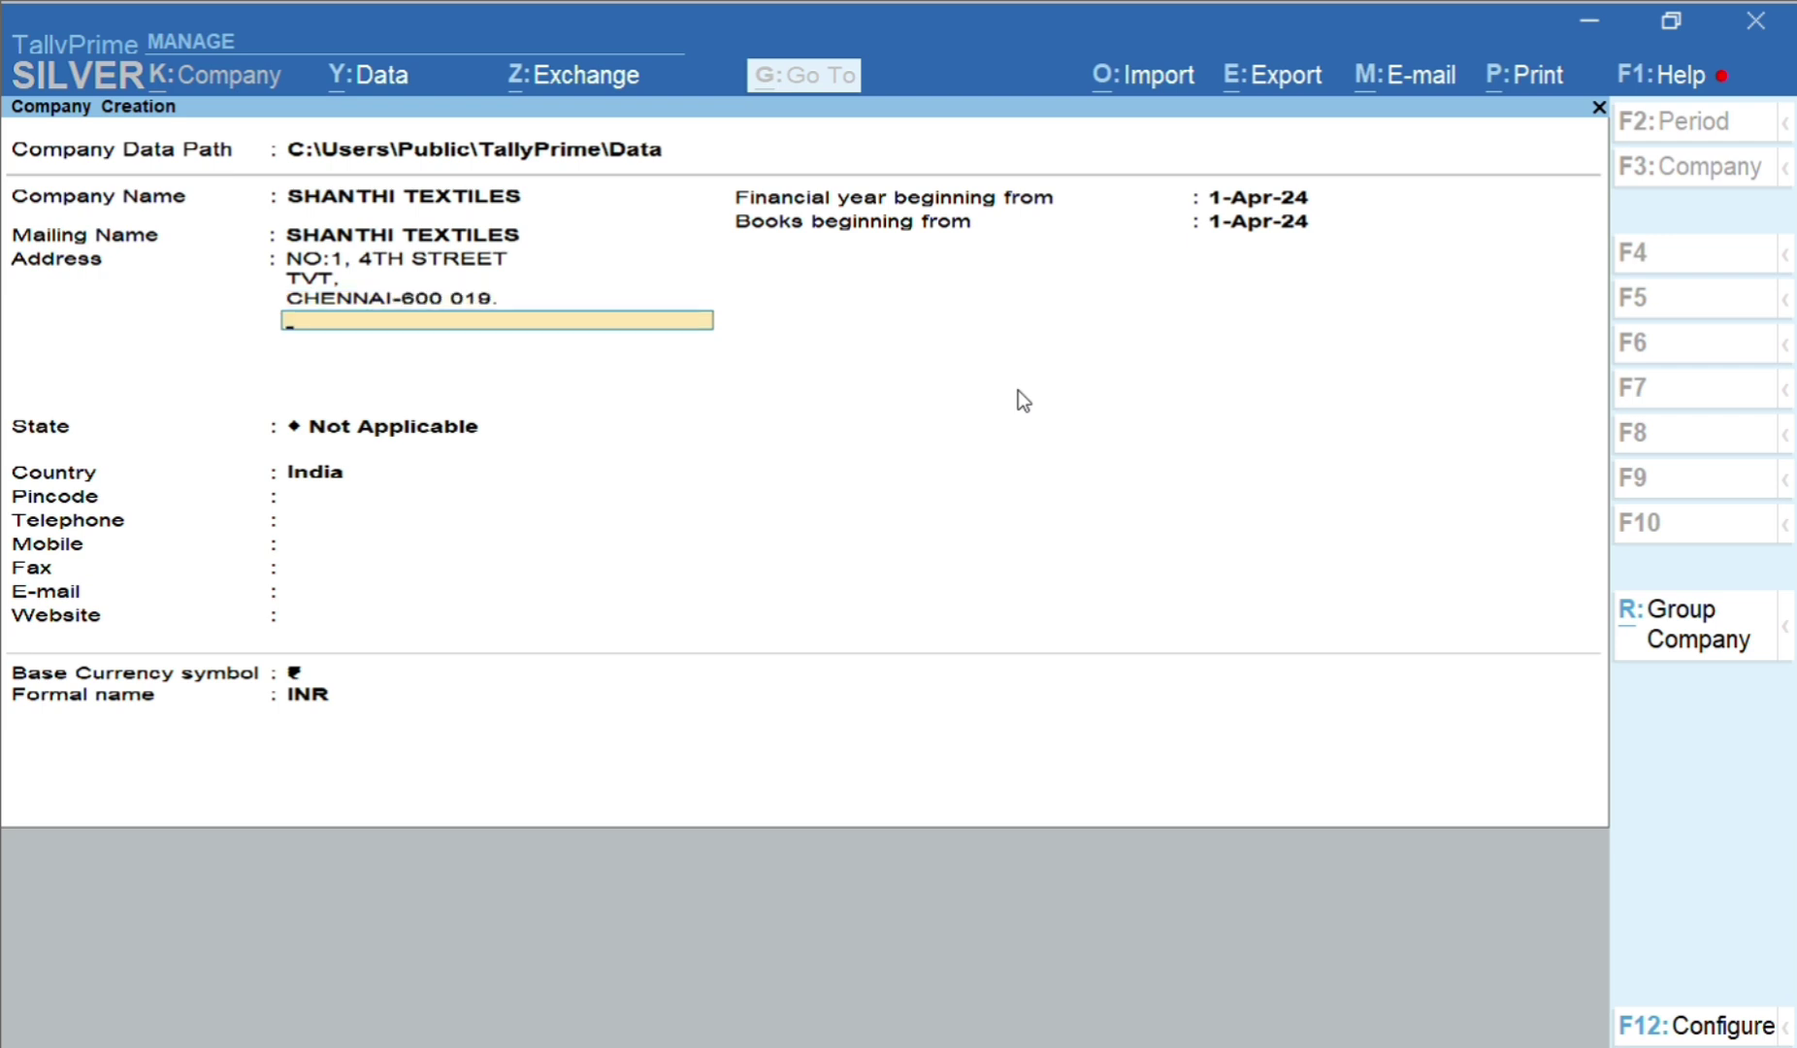
pyautogui.press('Up')
pyautogui.press('Up')
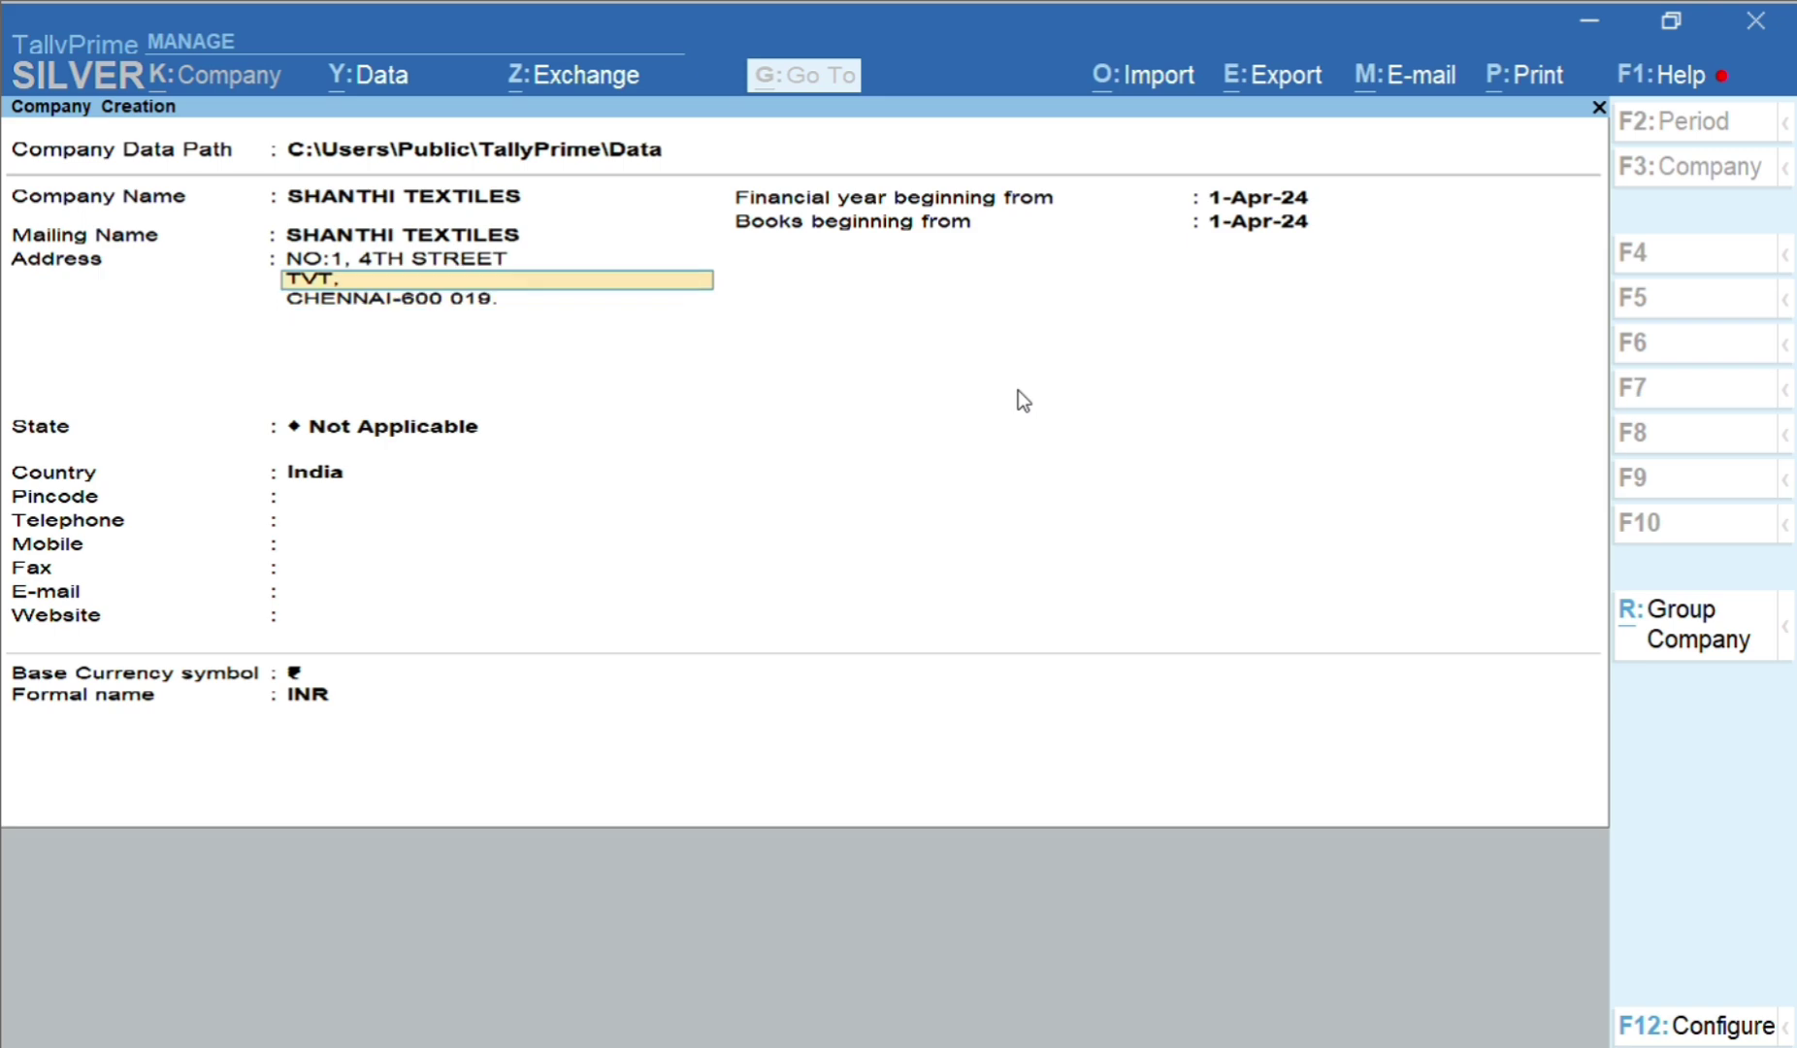
pyautogui.press('Down')
pyautogui.press('Down')
pyautogui.press('Return')
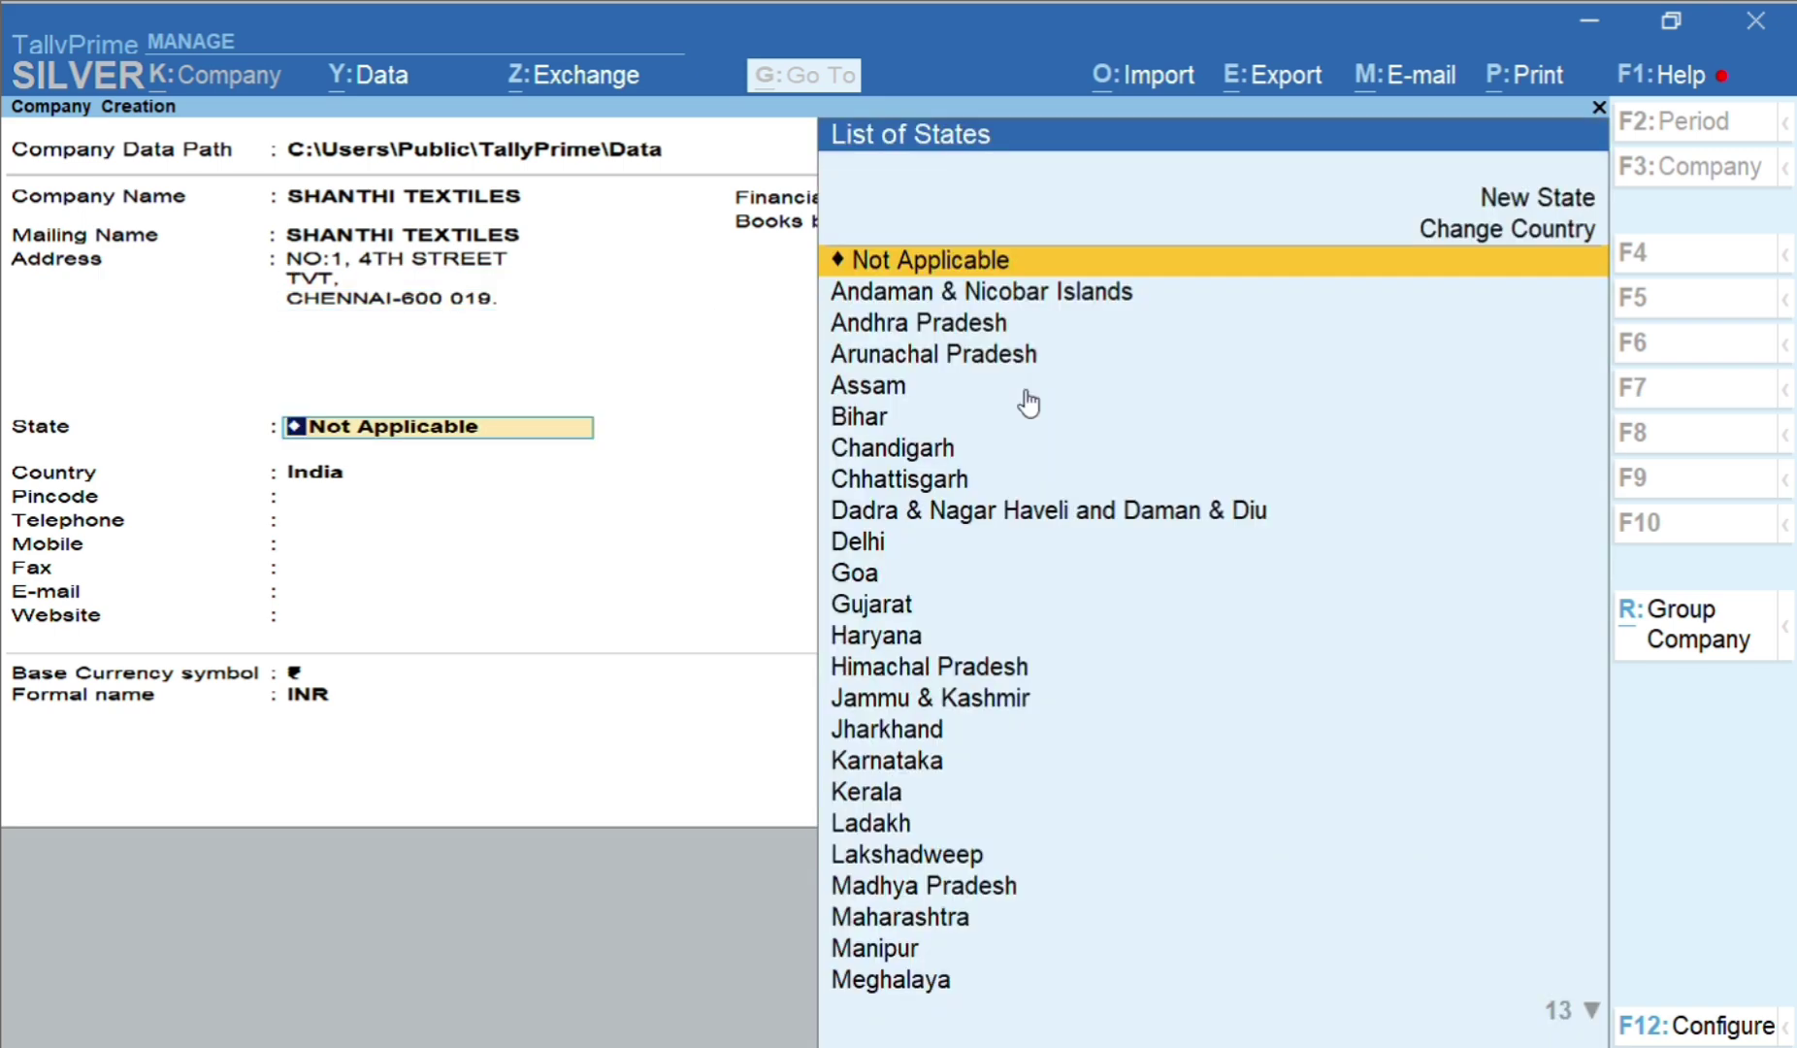
# Set state to Tamil Nadu and fill in pincode, telephone and mobile numbers, leaving fax and e-mail blank
pyautogui.write('ta')
pyautogui.press('Return')
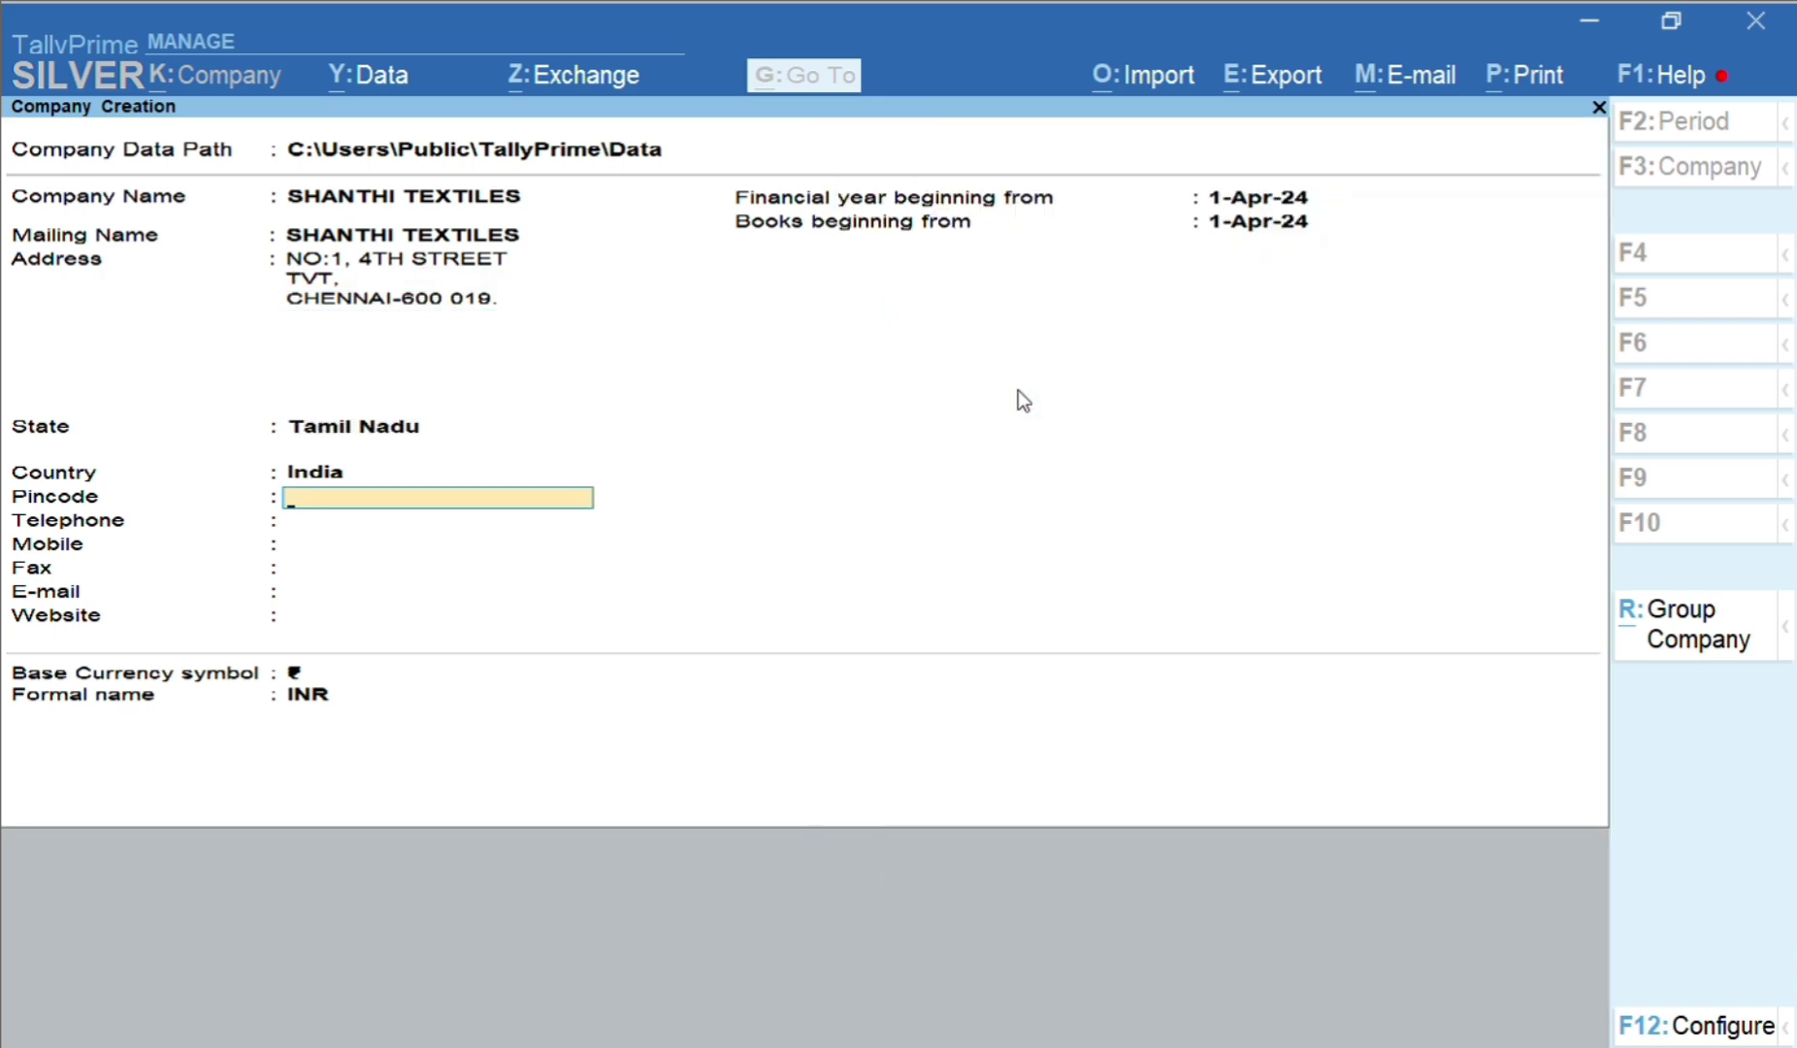
pyautogui.write('600019')
pyautogui.press('Return')
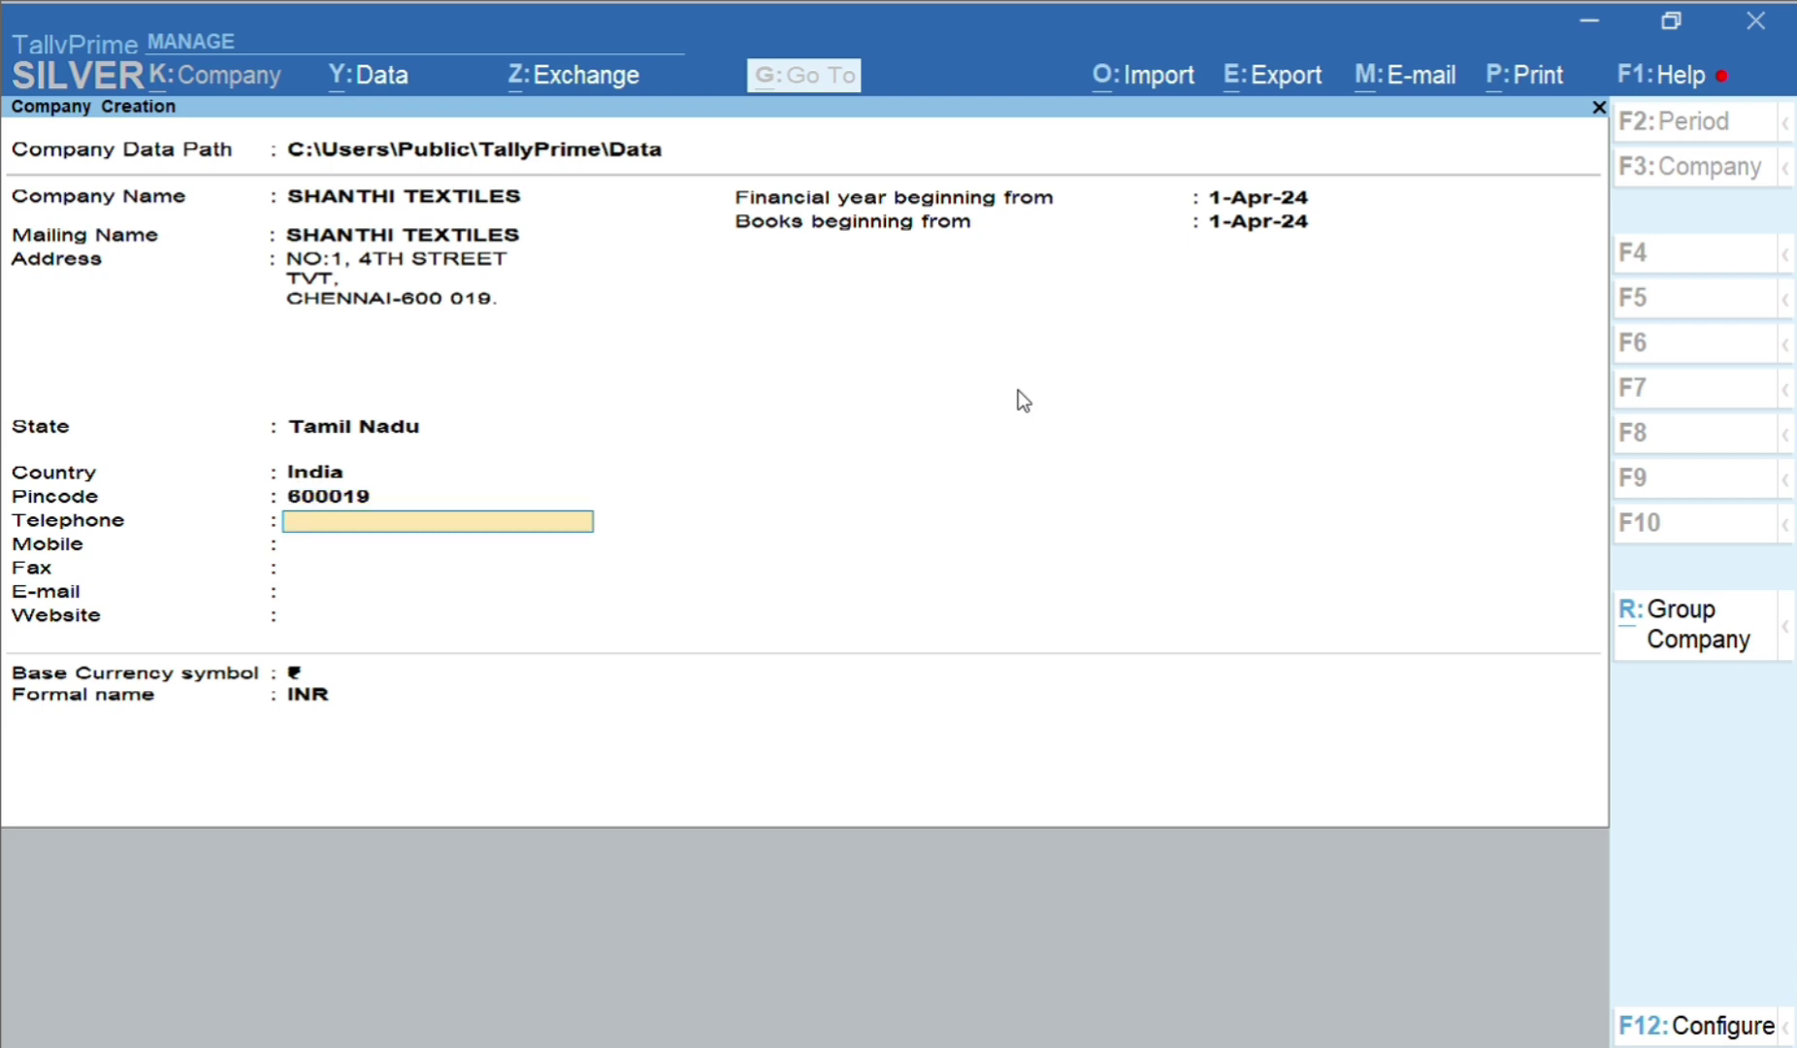
pyautogui.write('044-244444')
pyautogui.press('Return')
pyautogui.write('944444')
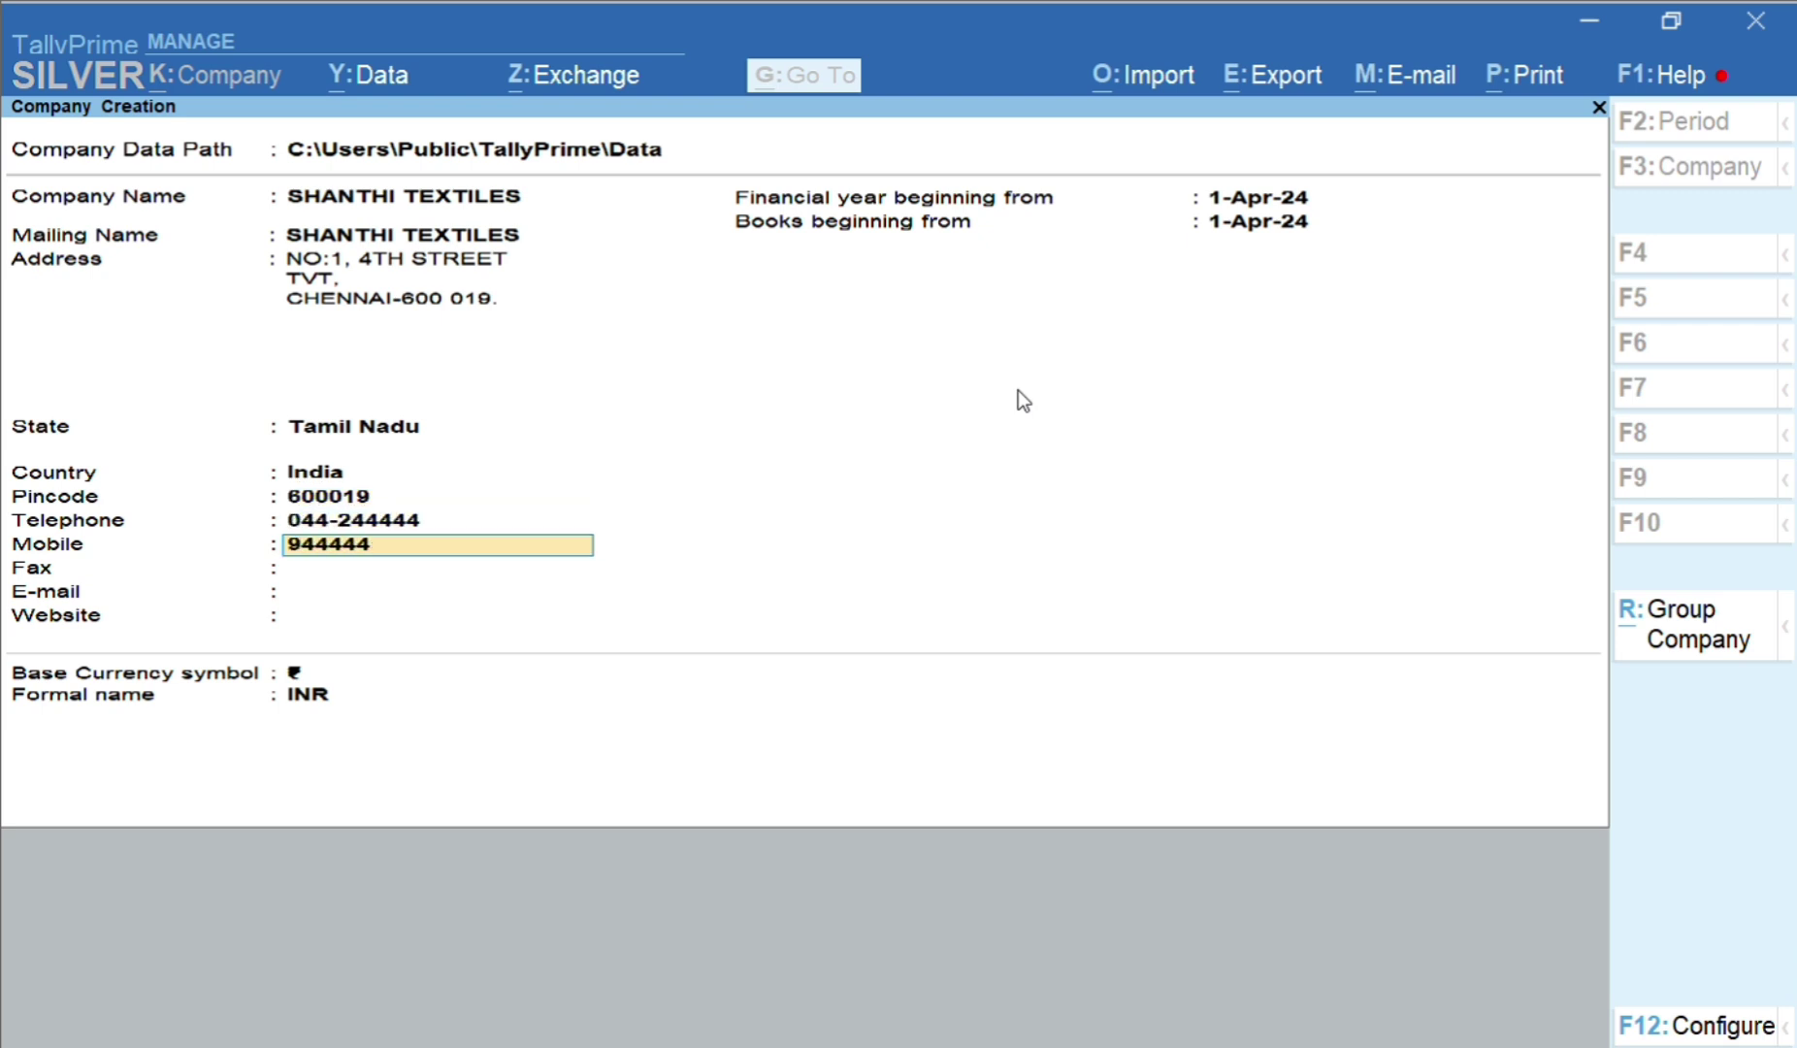
pyautogui.press('Return')
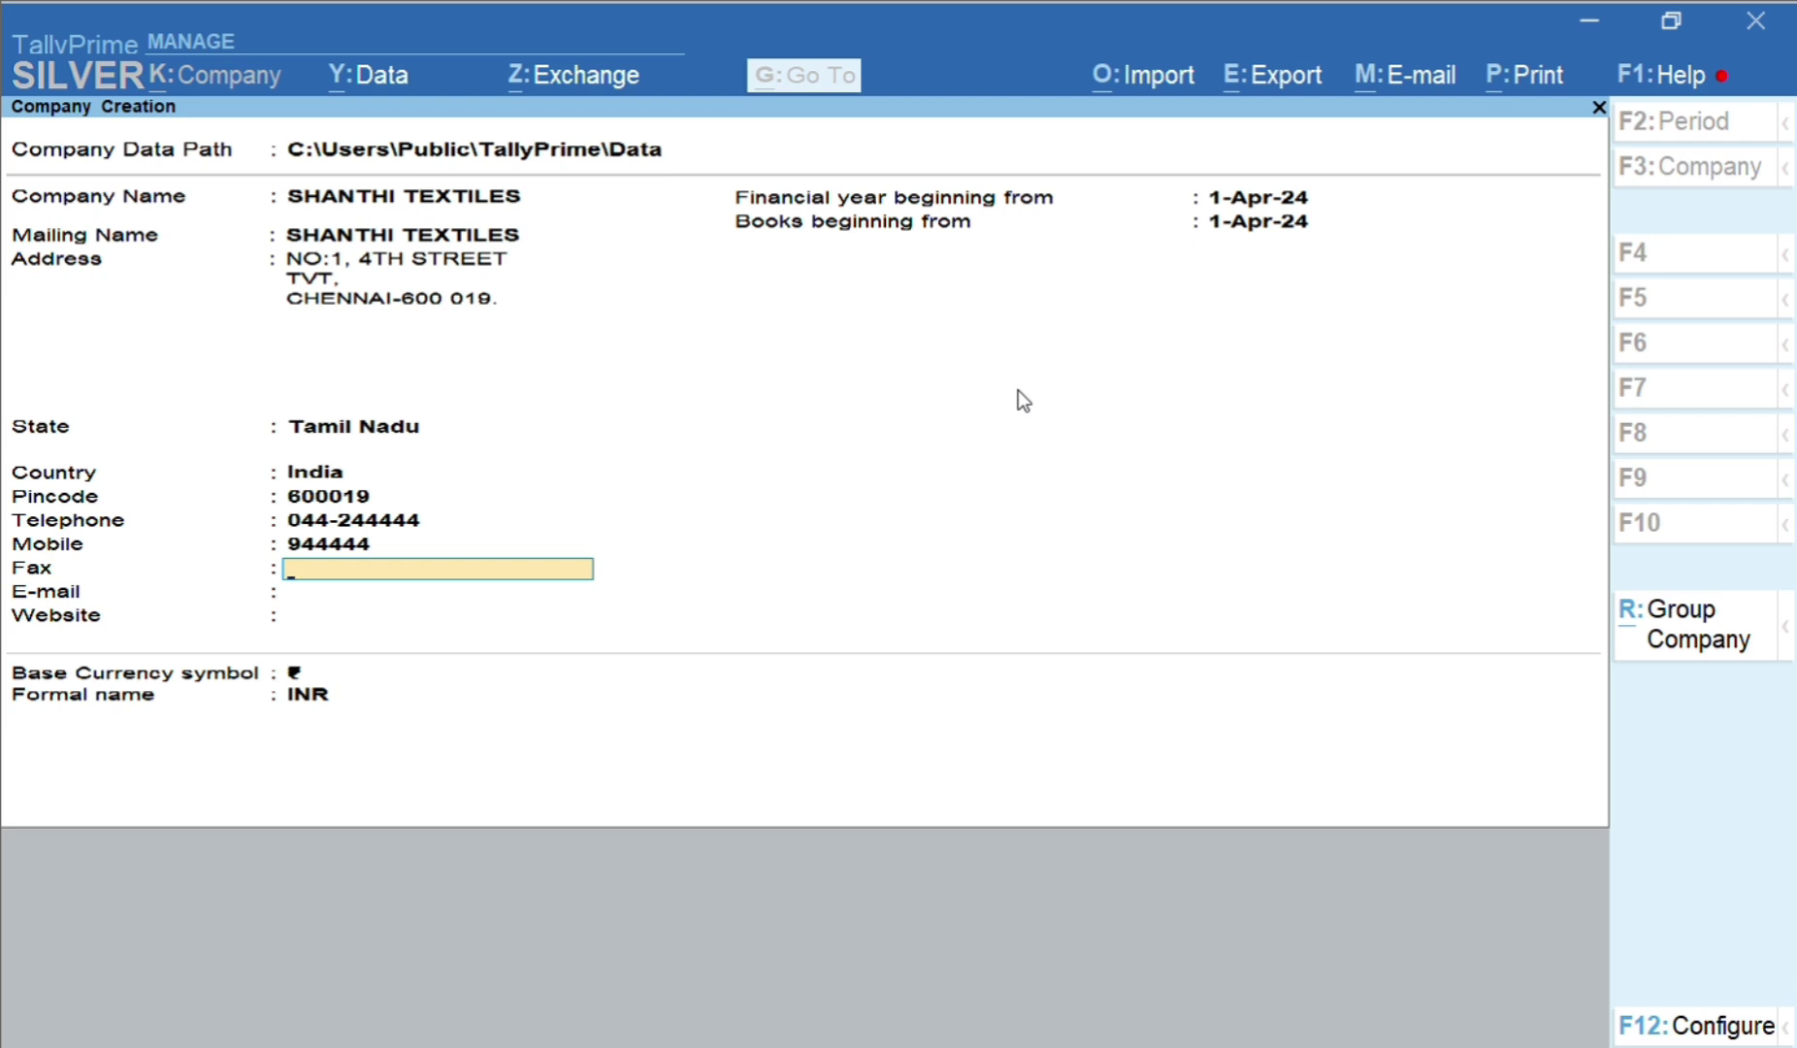
pyautogui.press('Return')
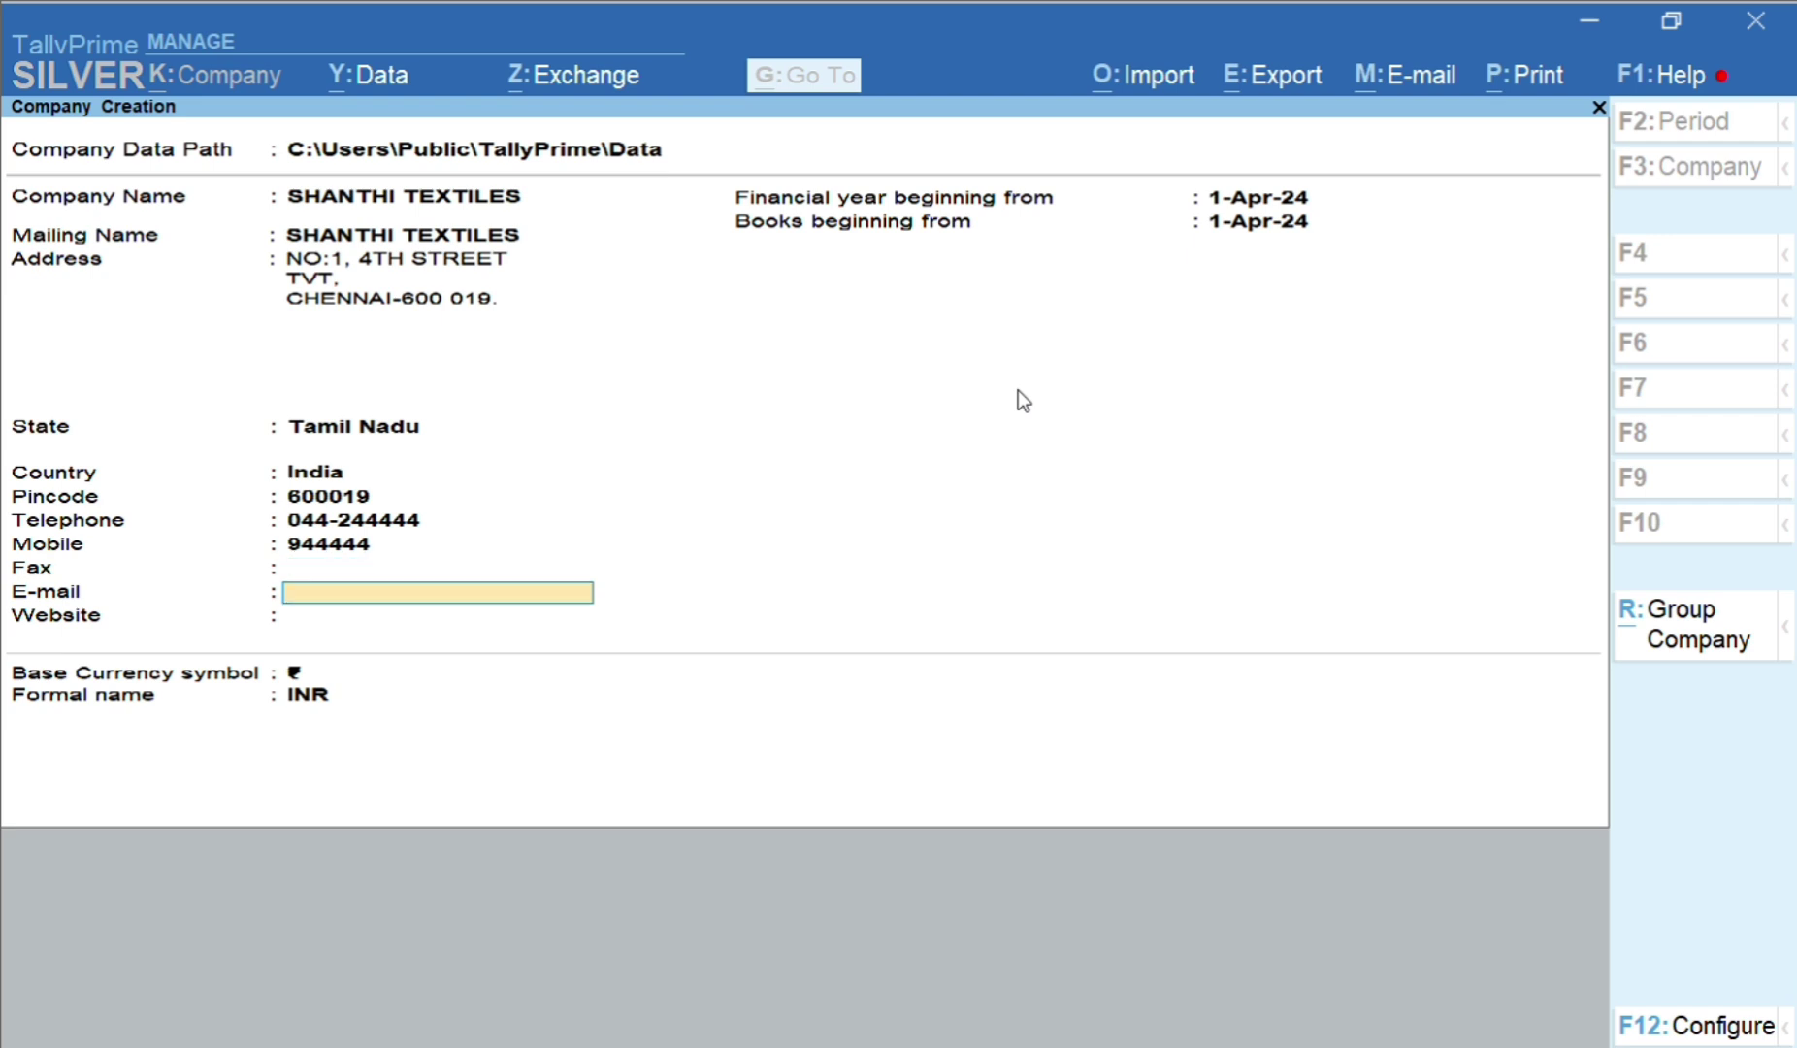
pyautogui.press('Return')
pyautogui.press('Return')
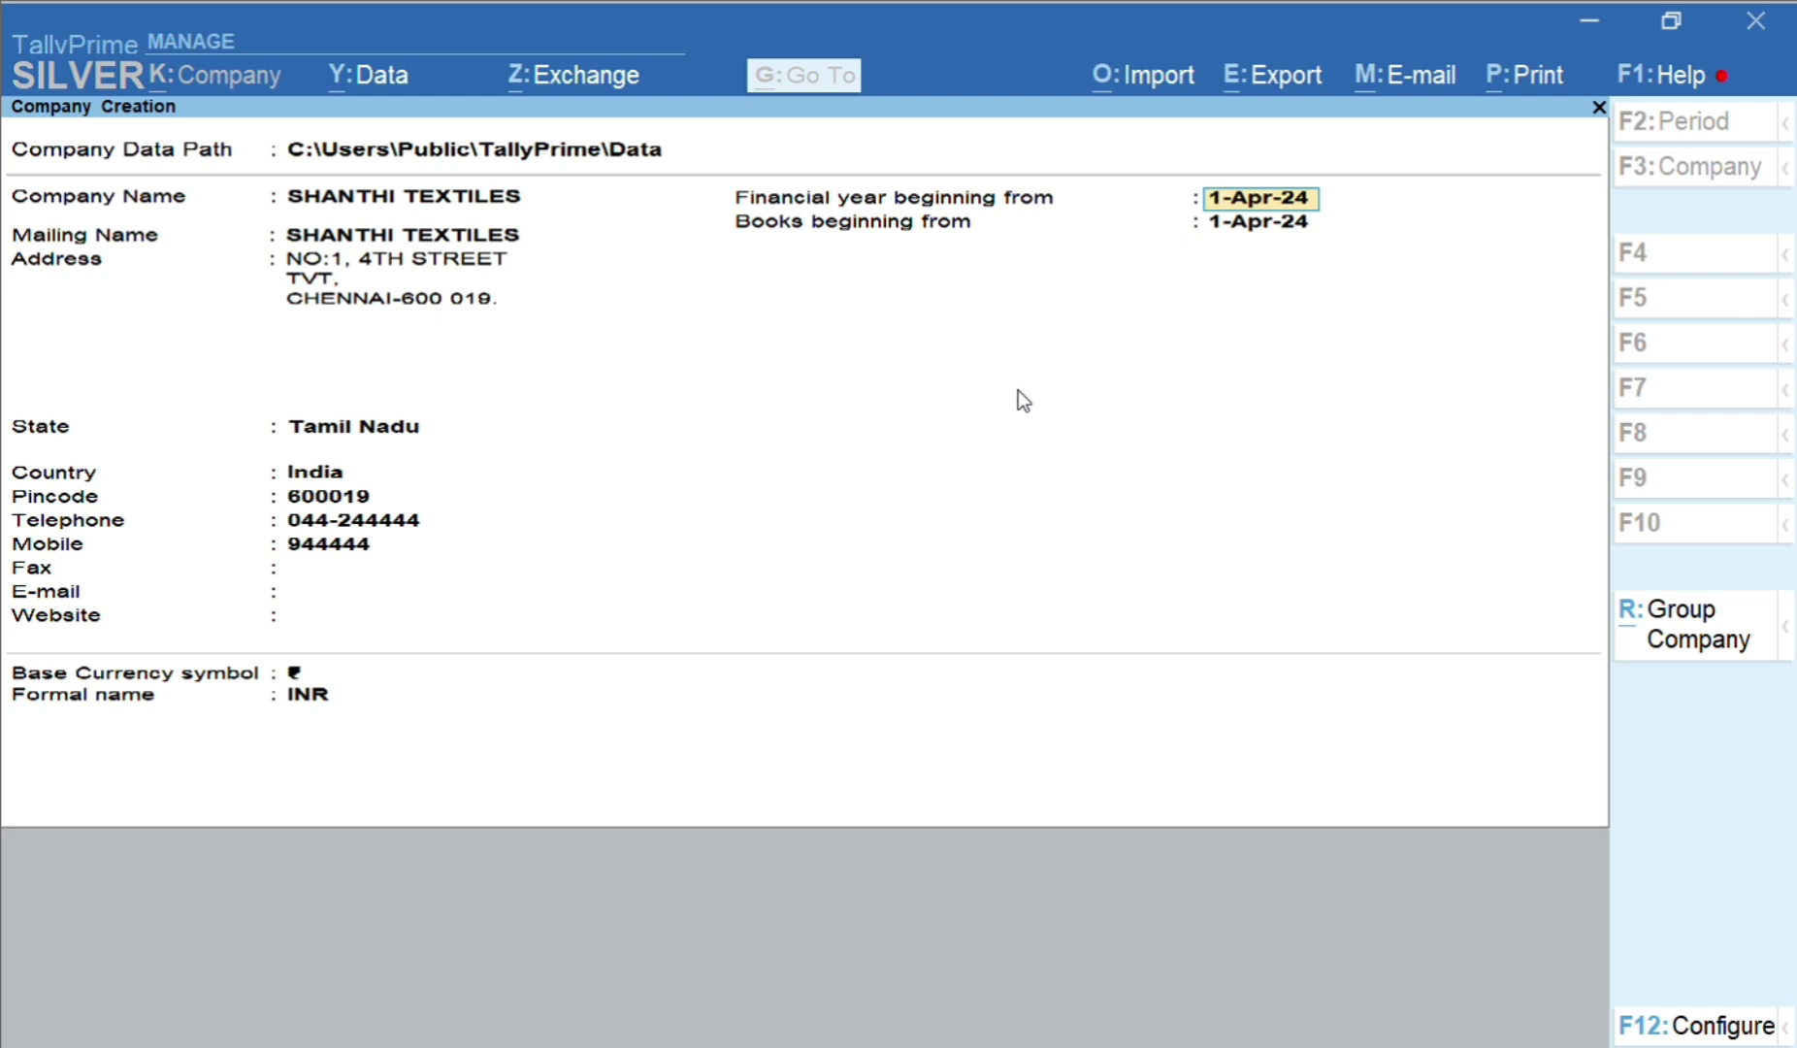
# Keep the 1-Apr-24 financial year and INR currency, stepping through the fields to the Accept prompt
pyautogui.press('Return')
pyautogui.press('Return')
pyautogui.press('Return')
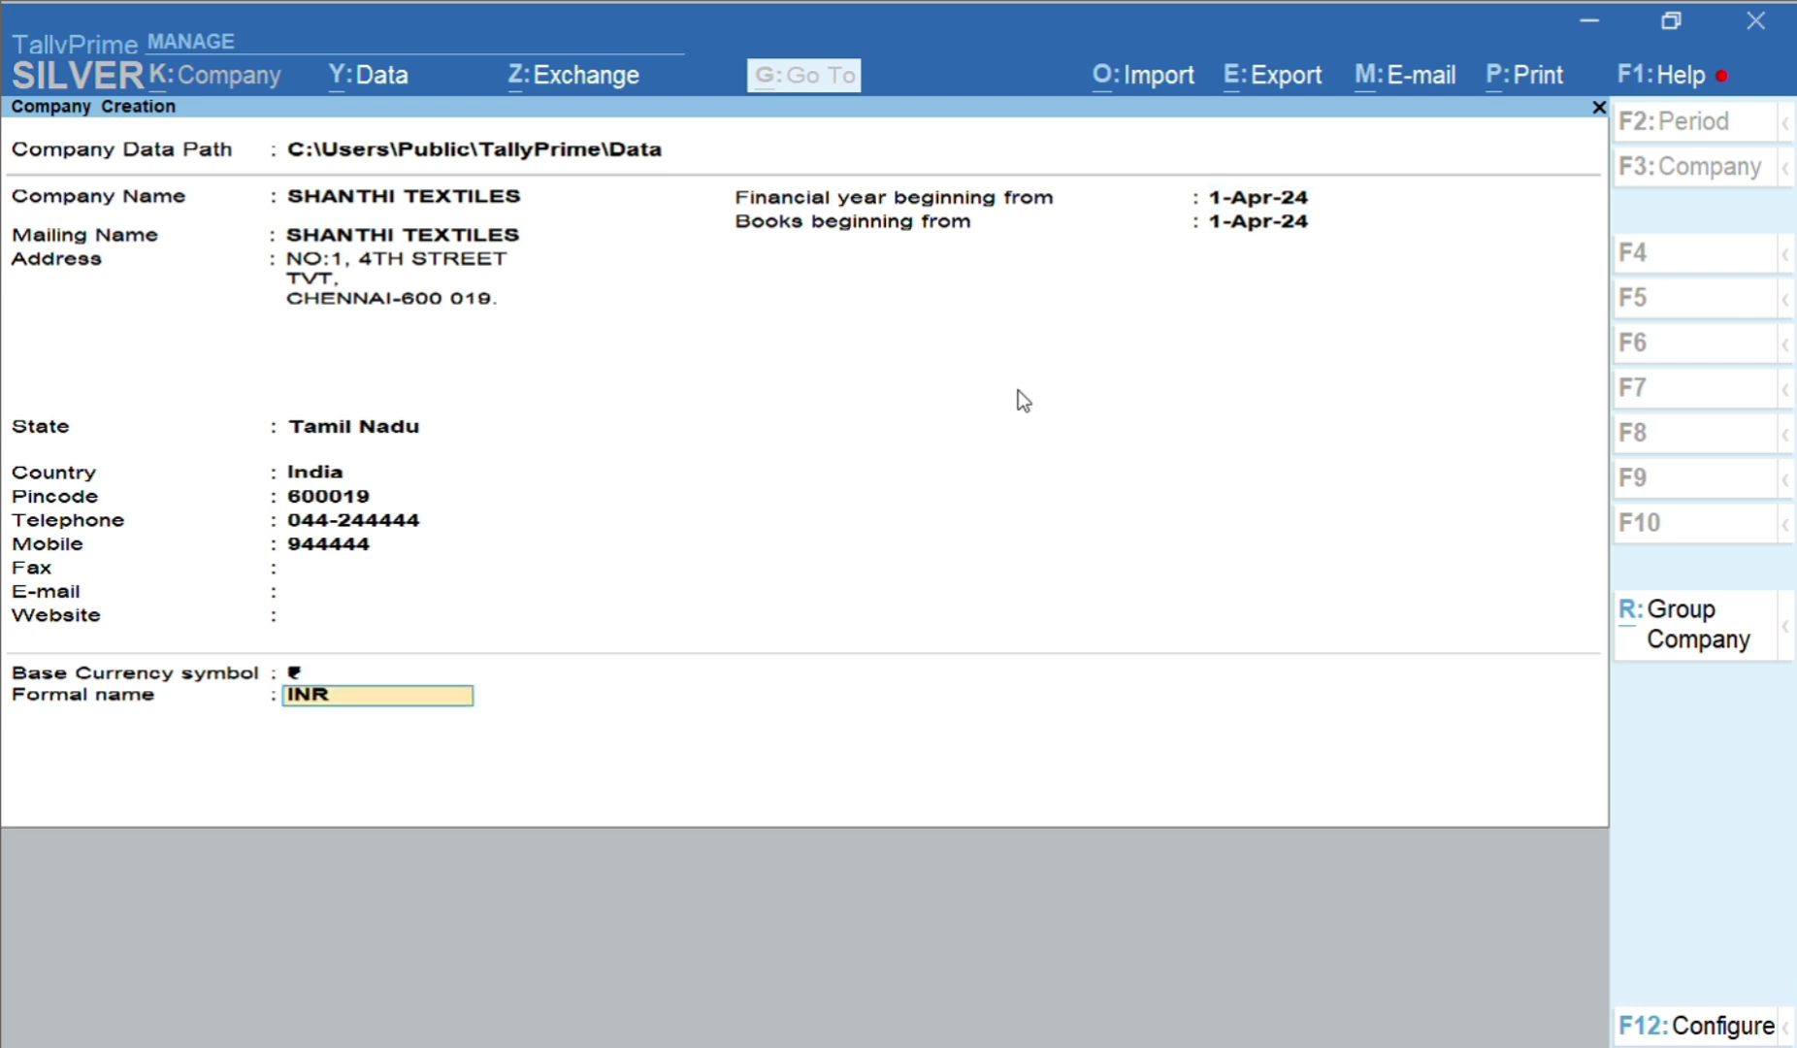
pyautogui.press('Return')
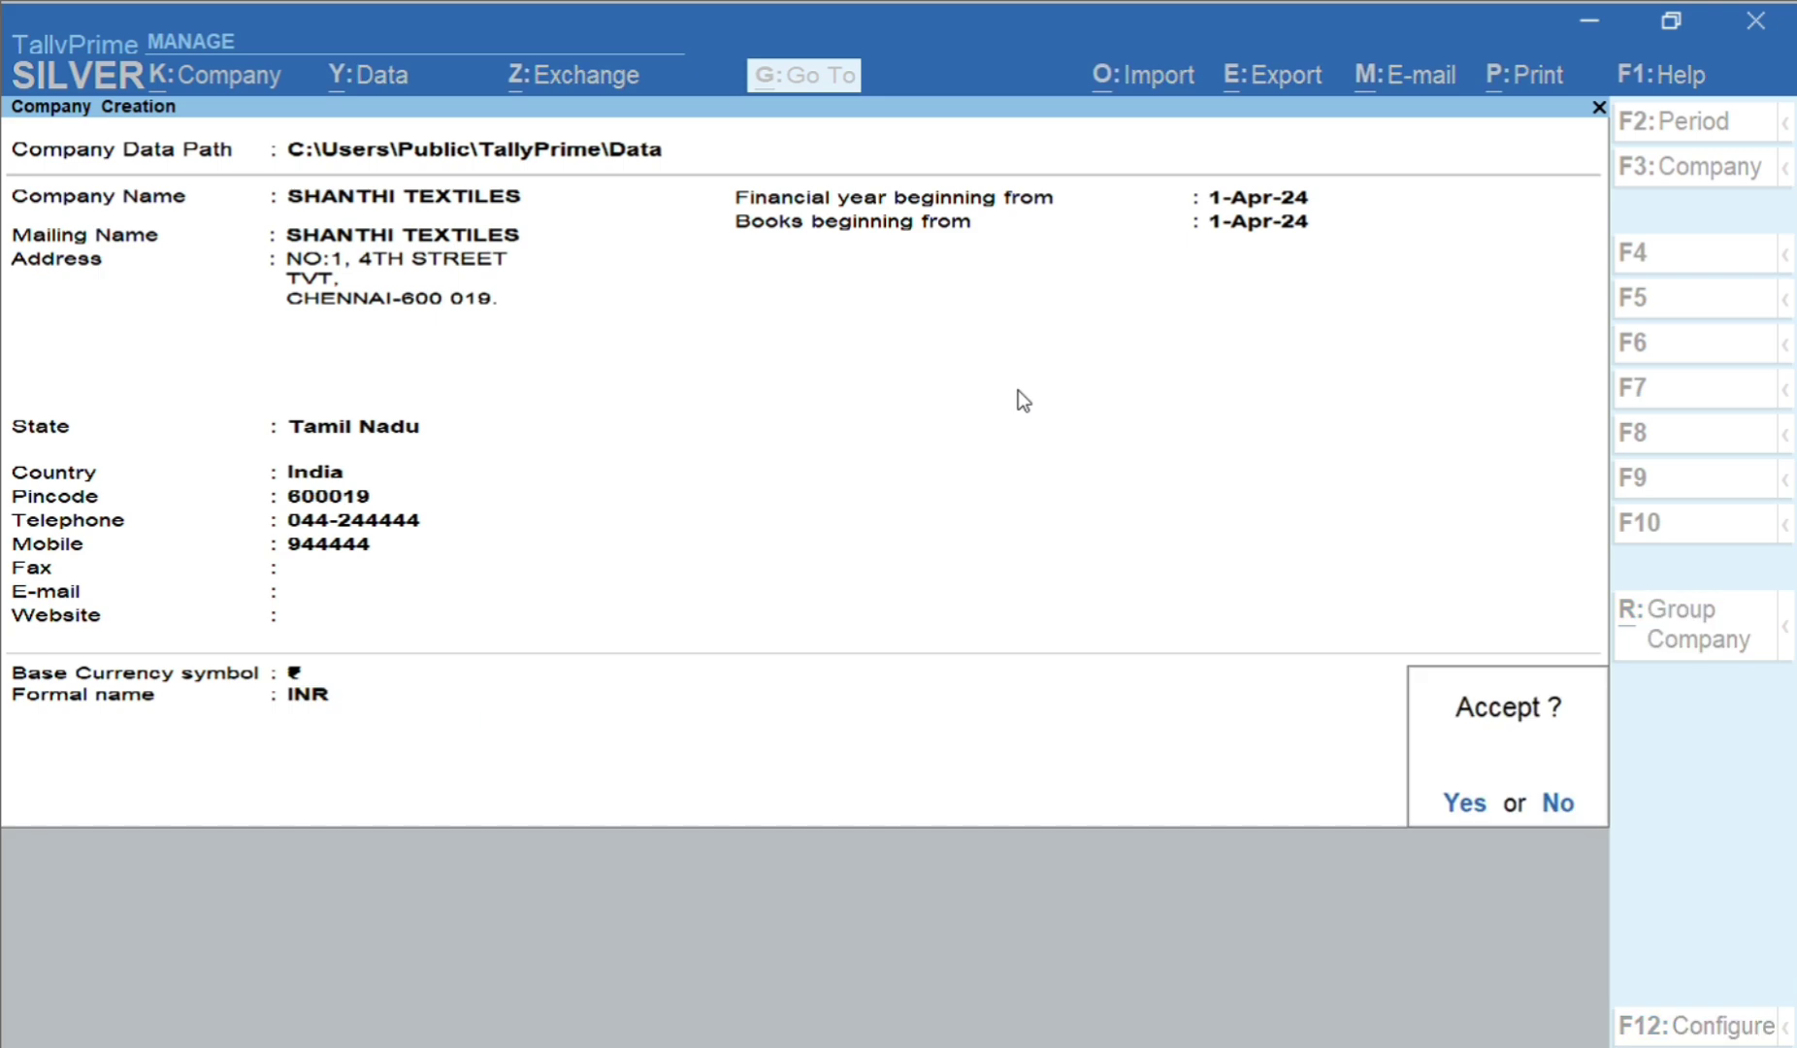
pyautogui.press('Escape')
pyautogui.press('BackSpace')
pyautogui.press('BackSpace')
pyautogui.press('BackSpace')
pyautogui.press('BackSpace')
pyautogui.press('BackSpace')
pyautogui.press('BackSpace')
pyautogui.press('BackSpace')
pyautogui.press('BackSpace')
pyautogui.press('BackSpace')
pyautogui.press('BackSpace')
pyautogui.press('BackSpace')
pyautogui.press('BackSpace')
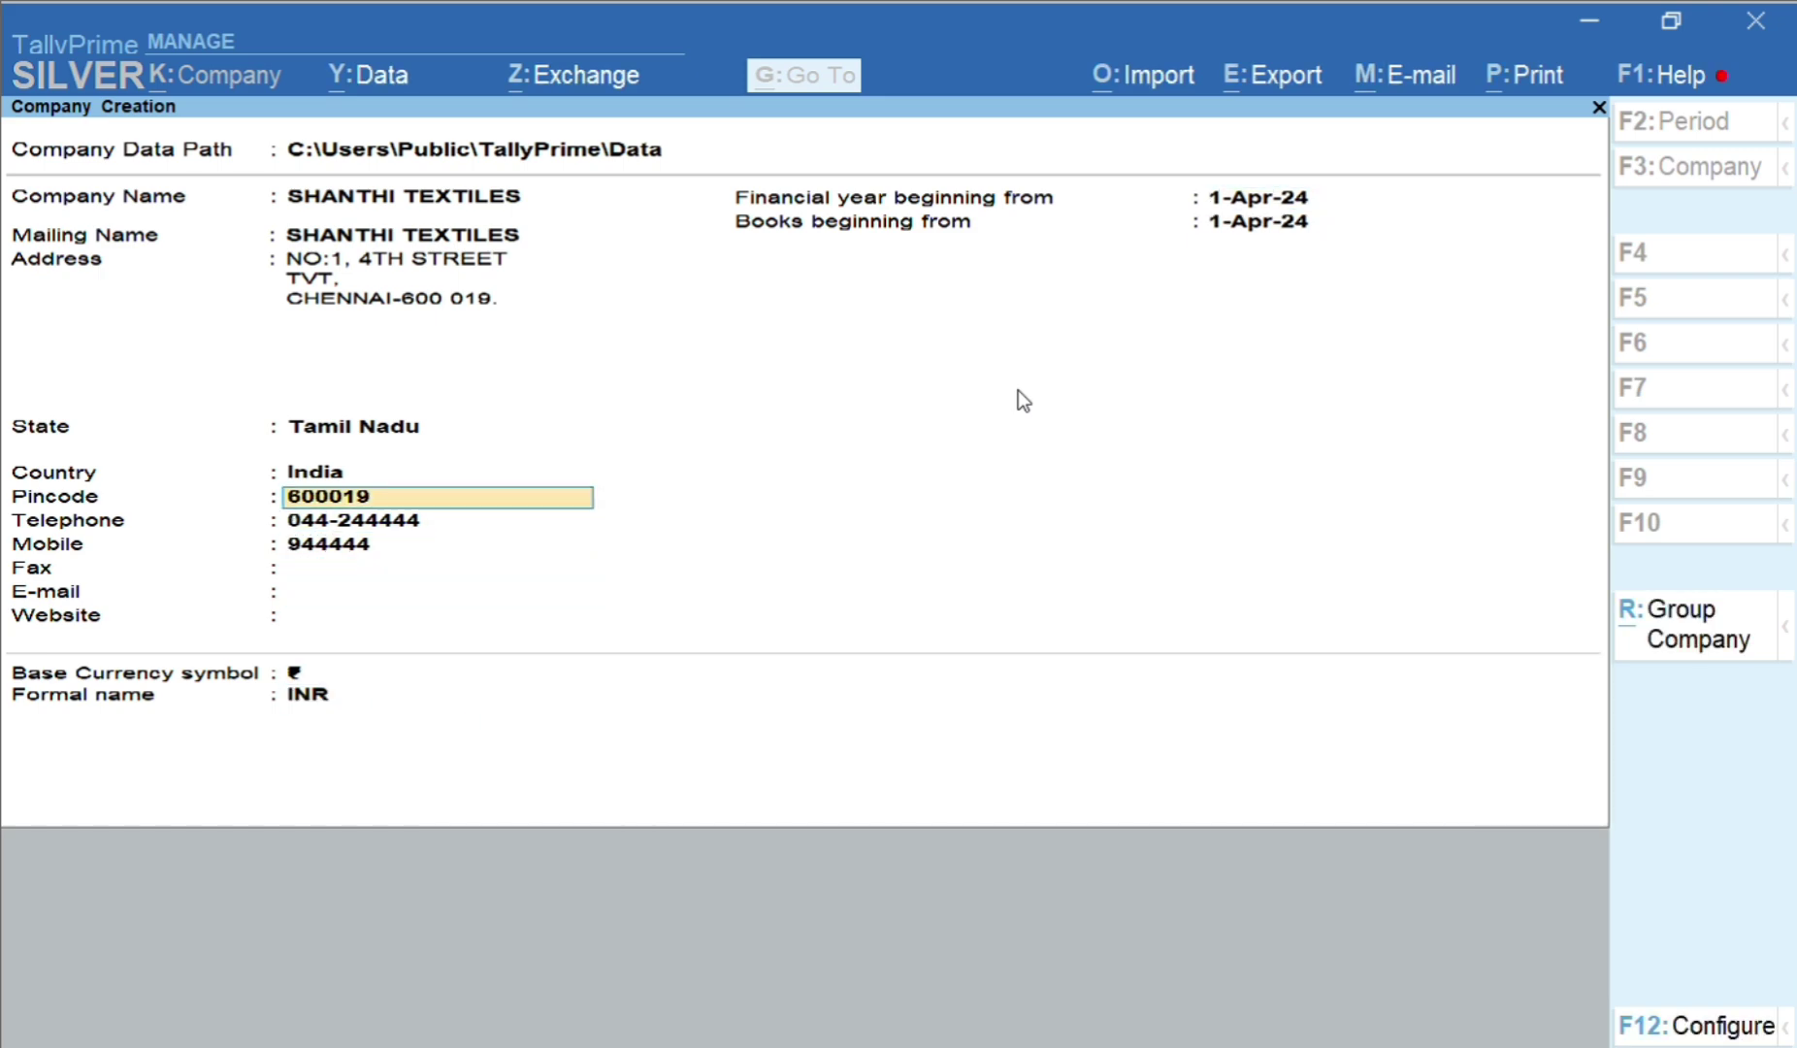
pyautogui.press('BackSpace')
pyautogui.press('BackSpace')
pyautogui.press('BackSpace')
pyautogui.press('BackSpace')
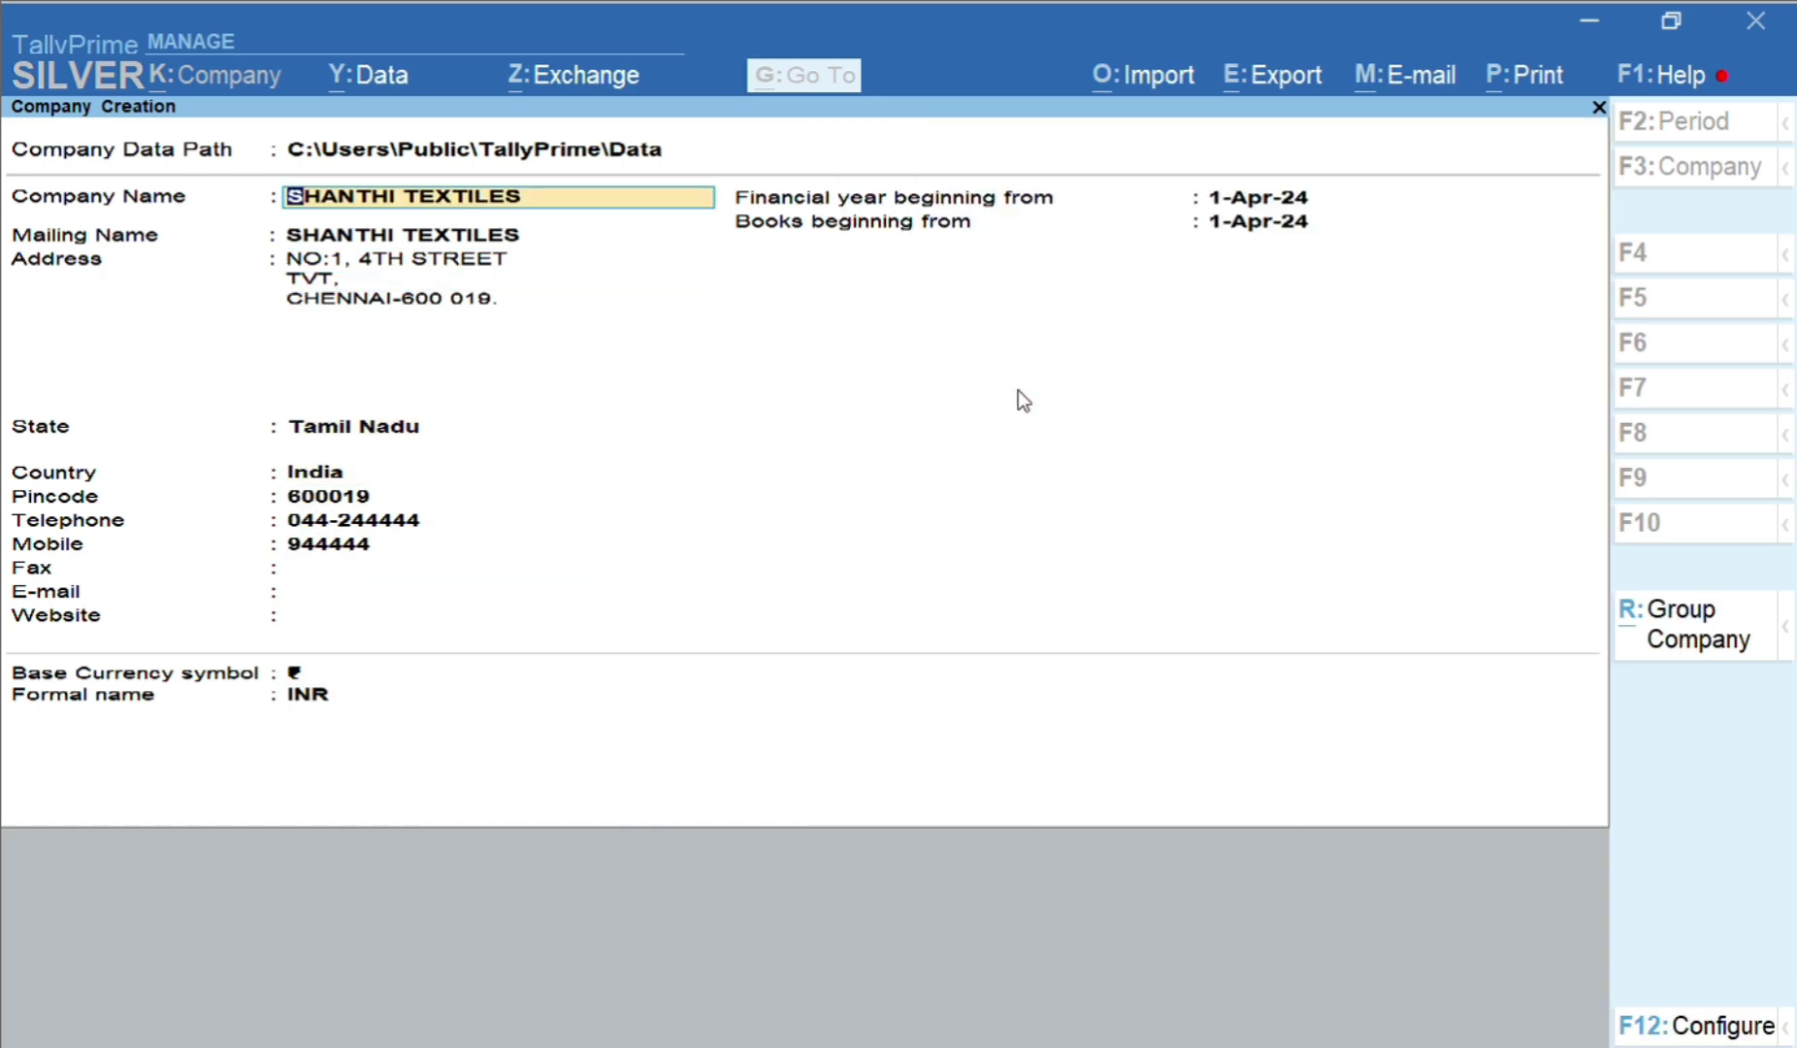
pyautogui.press('Return')
pyautogui.press('Return')
pyautogui.press('Return')
pyautogui.press('Return')
pyautogui.press('Return')
pyautogui.press('Return')
pyautogui.press('Return')
pyautogui.press('Return')
pyautogui.press('Return')
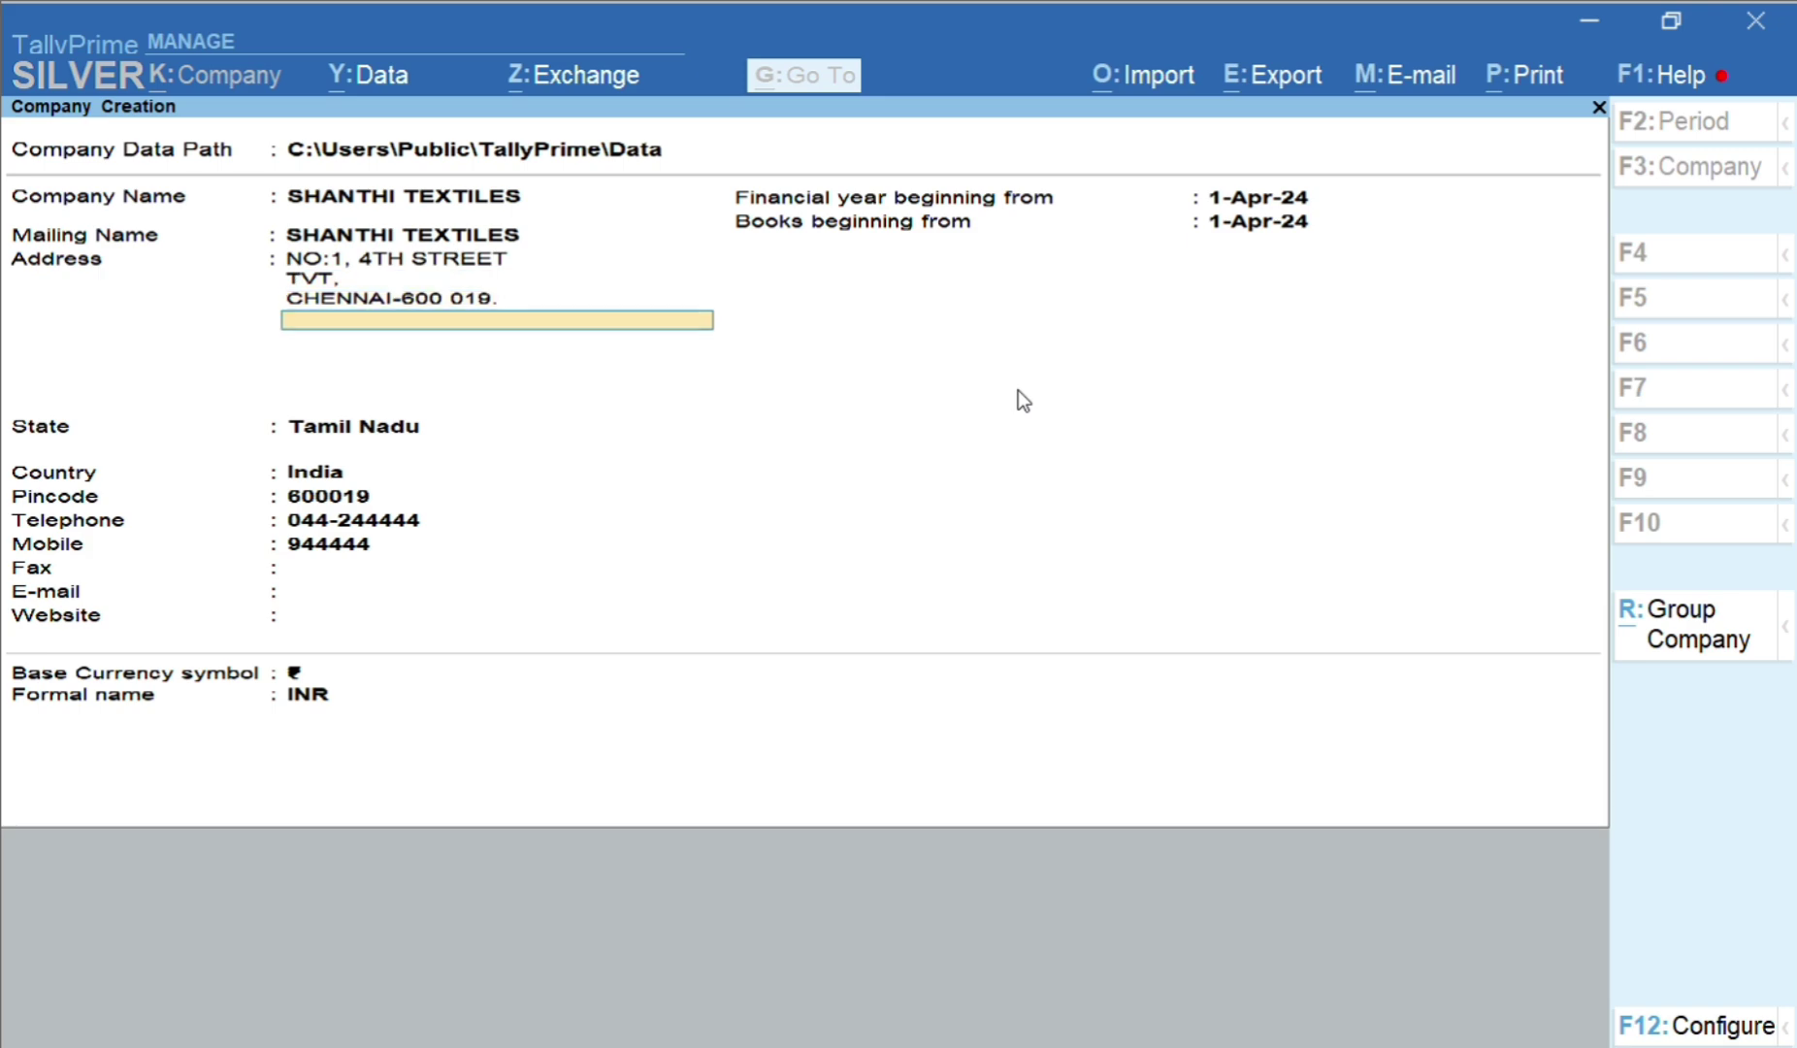
pyautogui.press('Return')
pyautogui.press('Return')
pyautogui.press('Return')
pyautogui.press('Return')
pyautogui.press('Return')
pyautogui.press('Return')
pyautogui.press('Return')
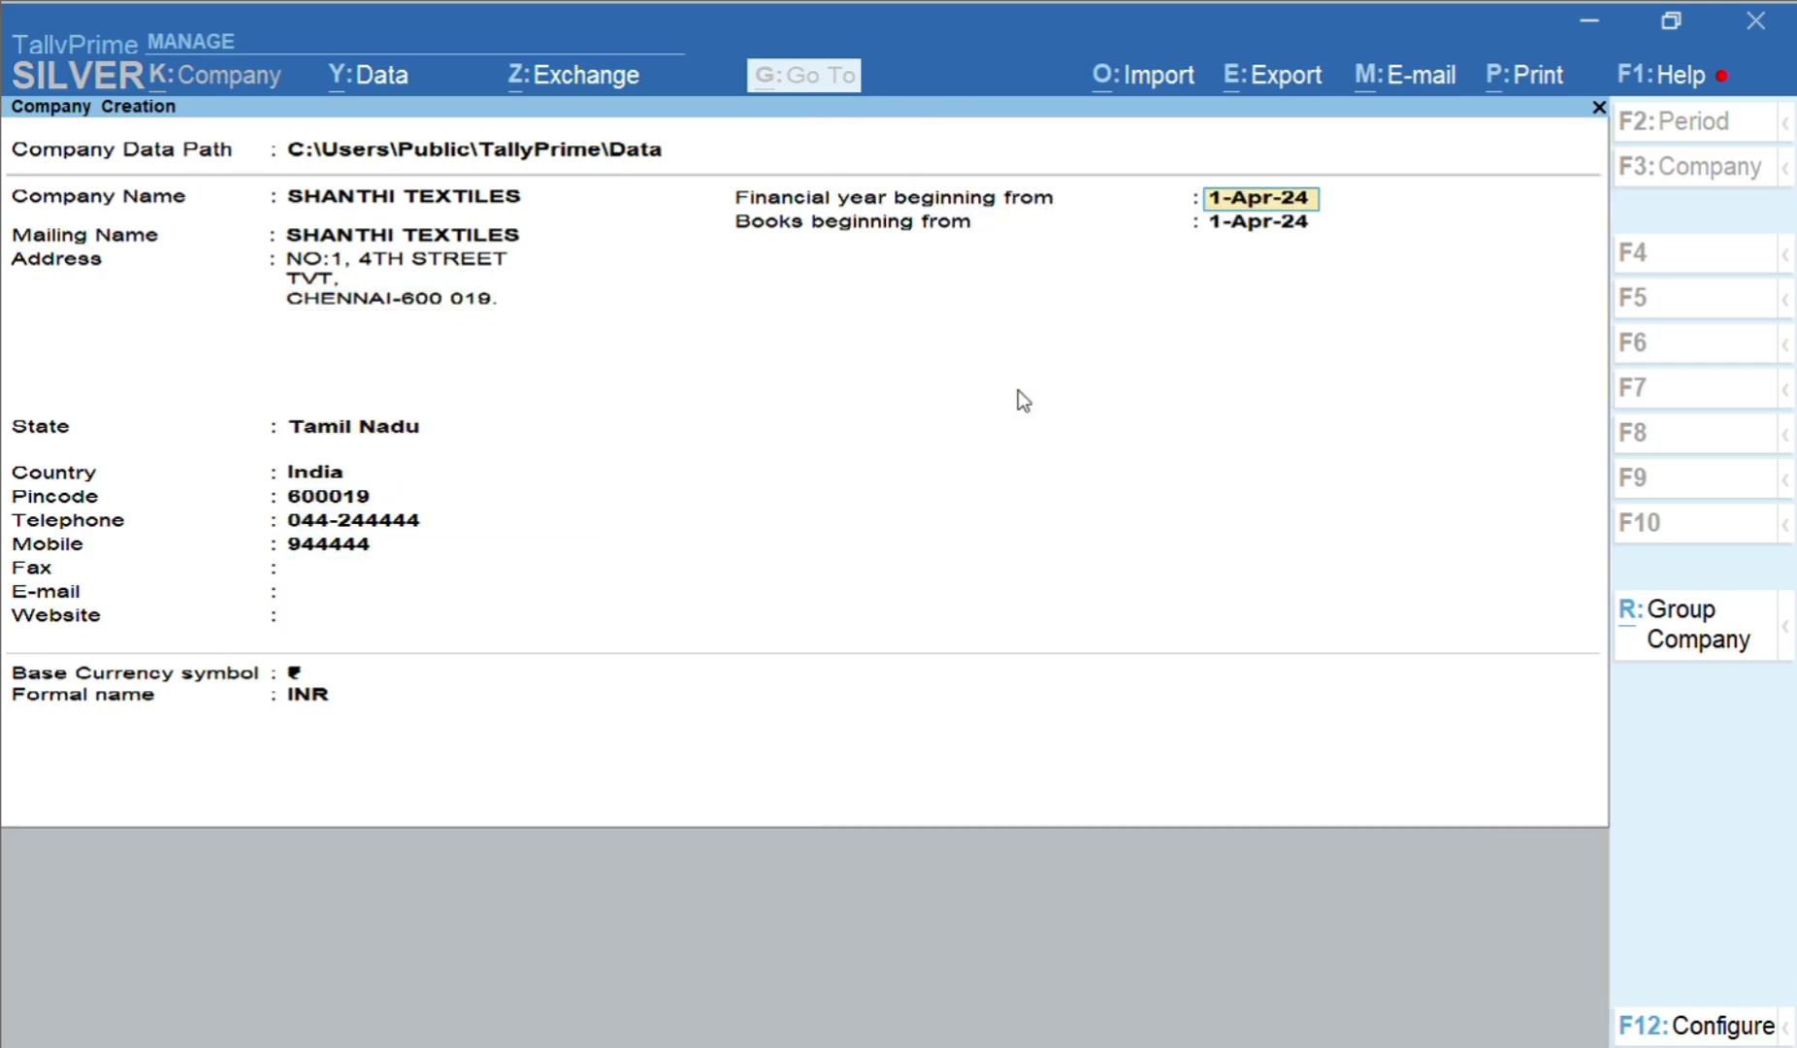
pyautogui.press('Return')
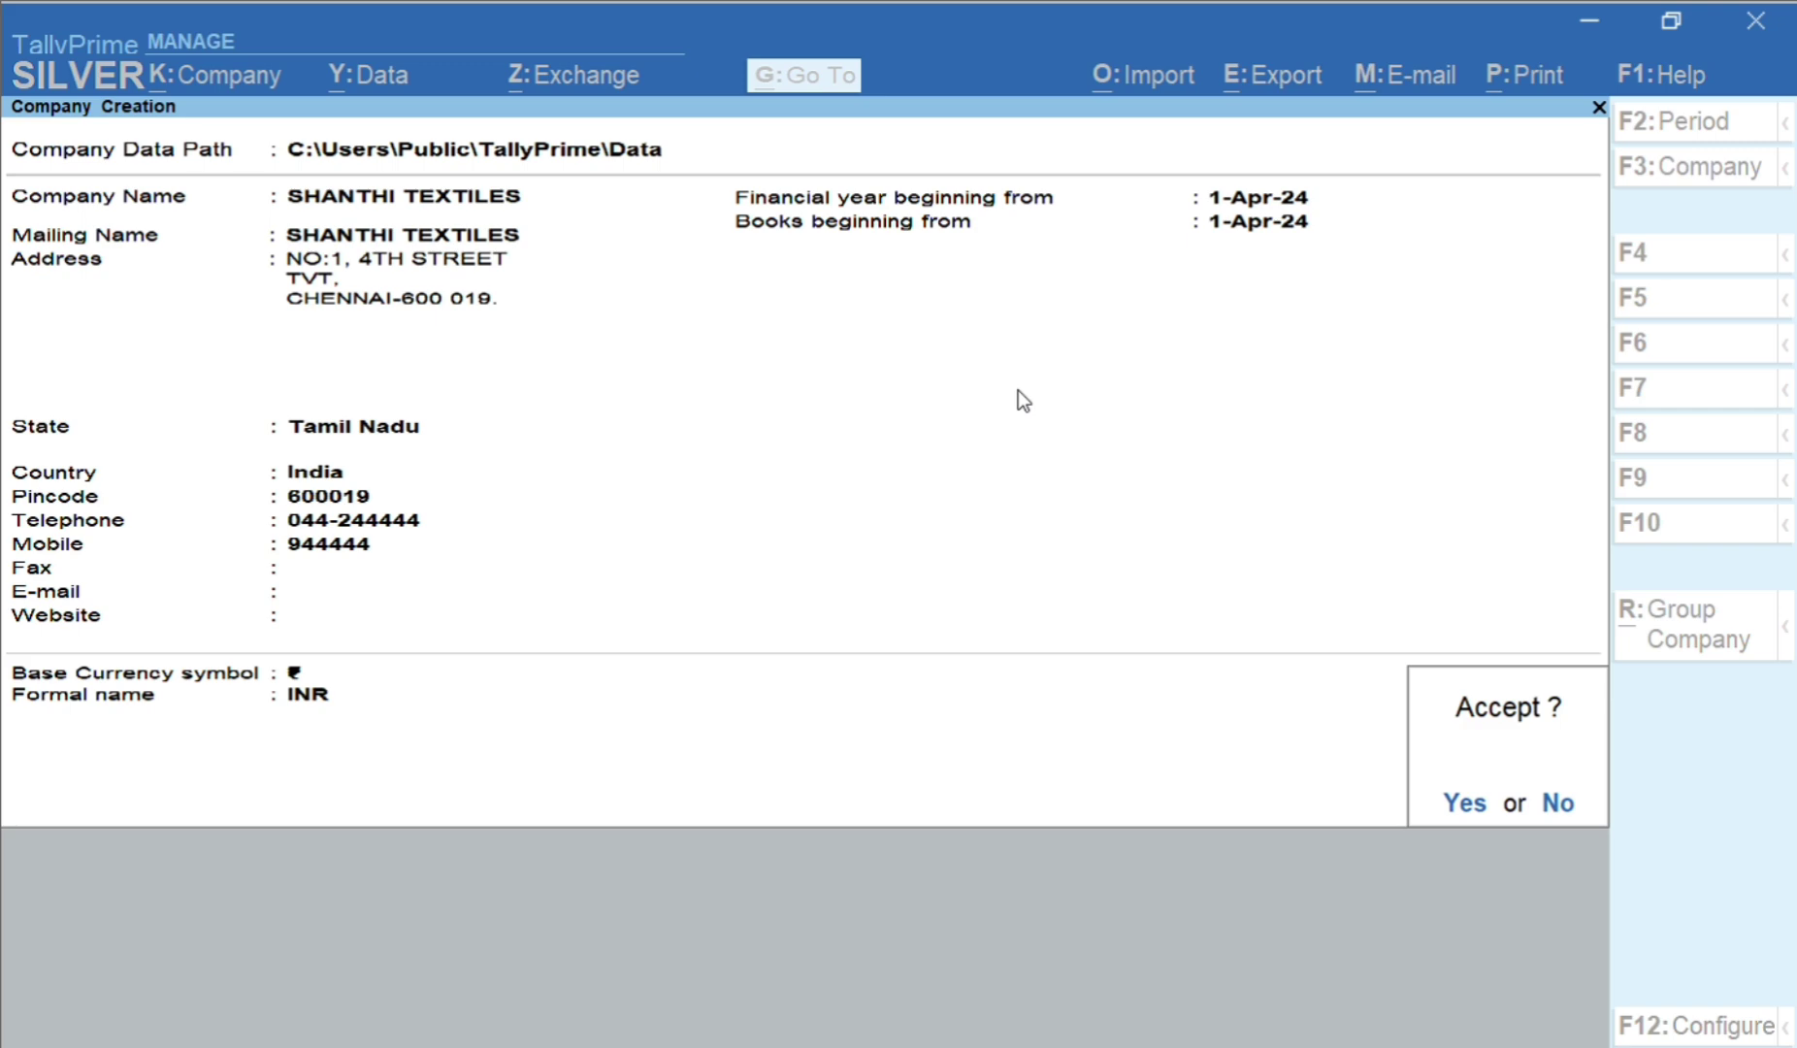
# Accept creation of SHANTHI TEXTILES and quit the features screen to the Gateway of Tally
pyautogui.press('y')
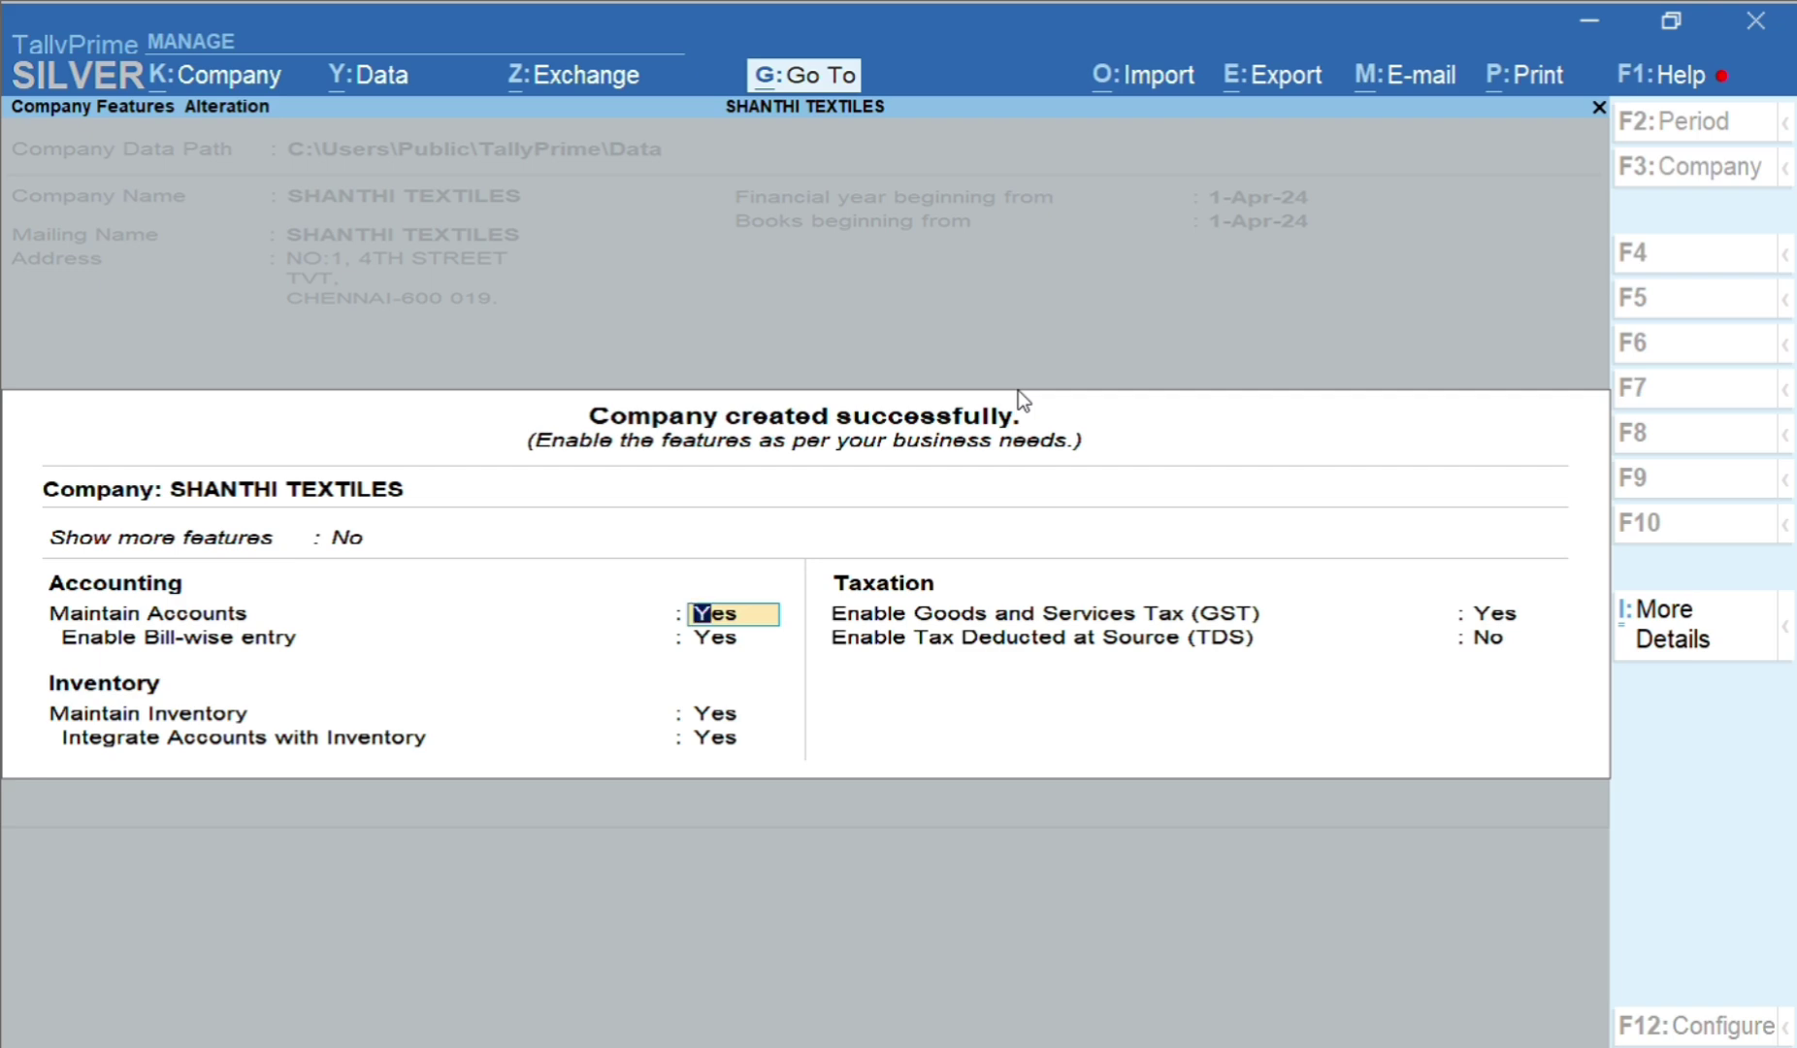
pyautogui.press('BackSpace')
pyautogui.press('Escape')
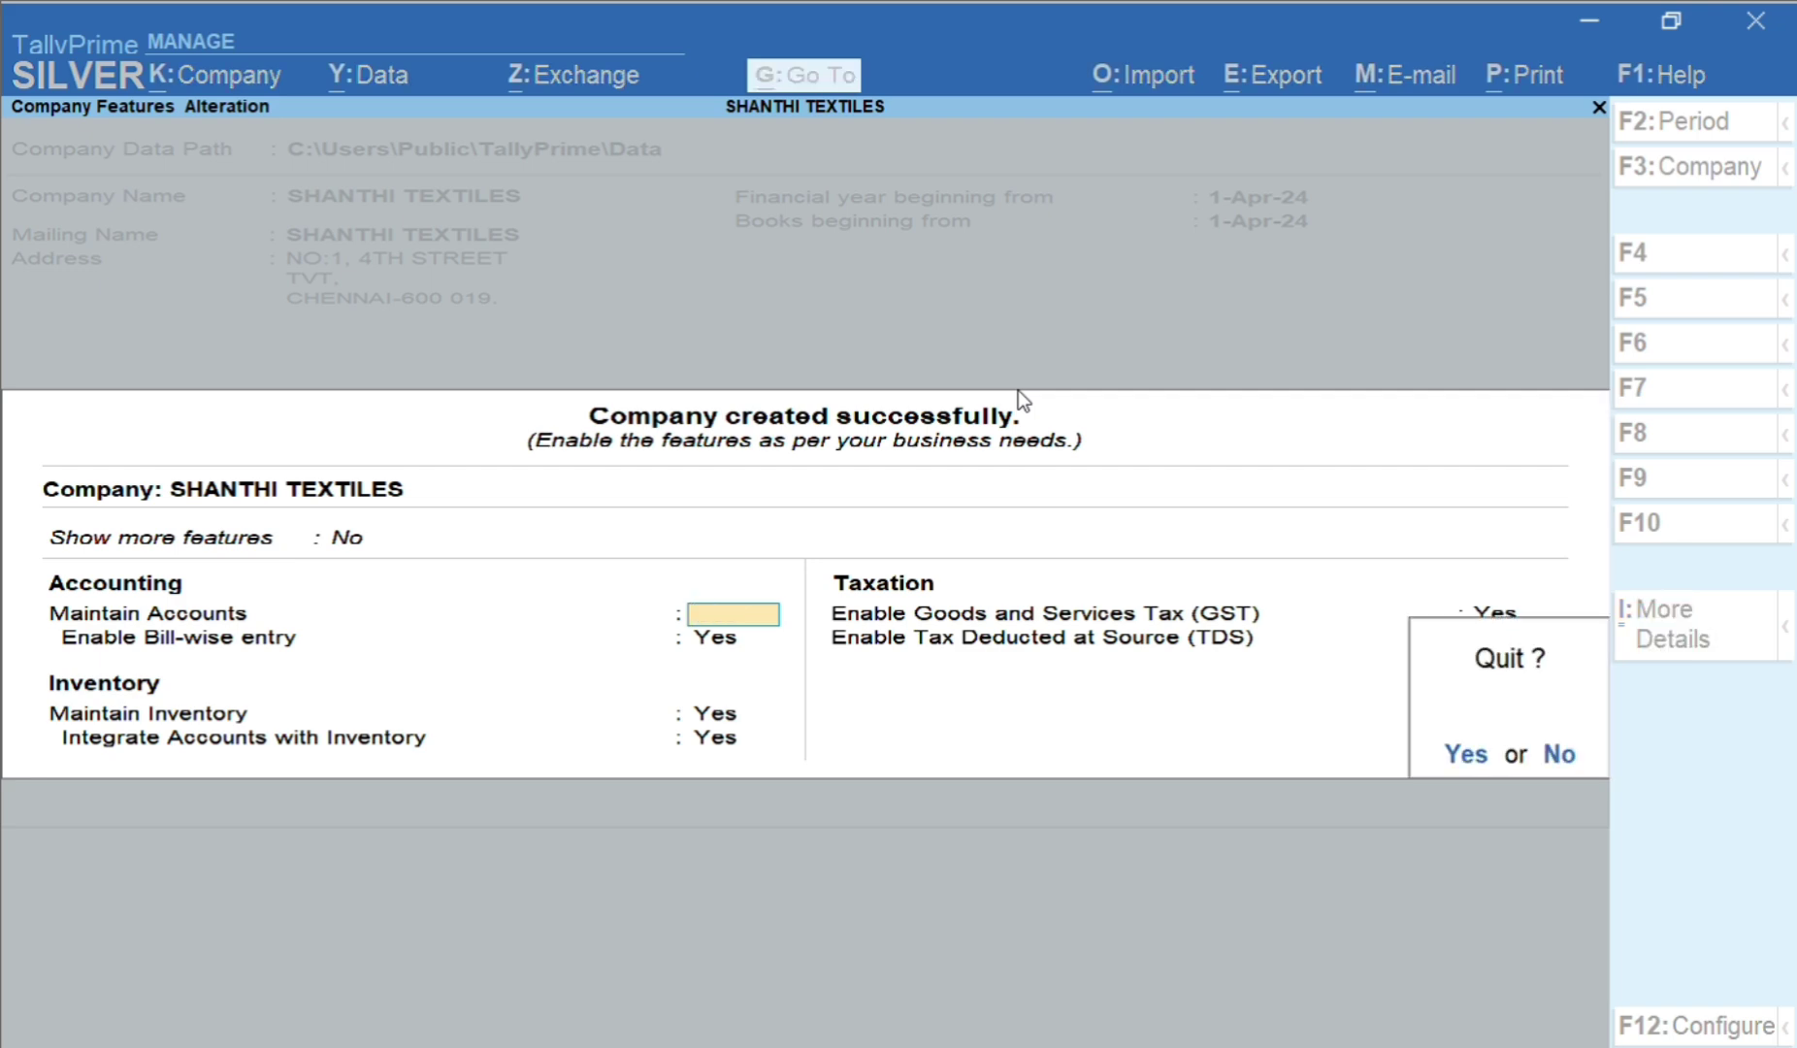
pyautogui.press('y')
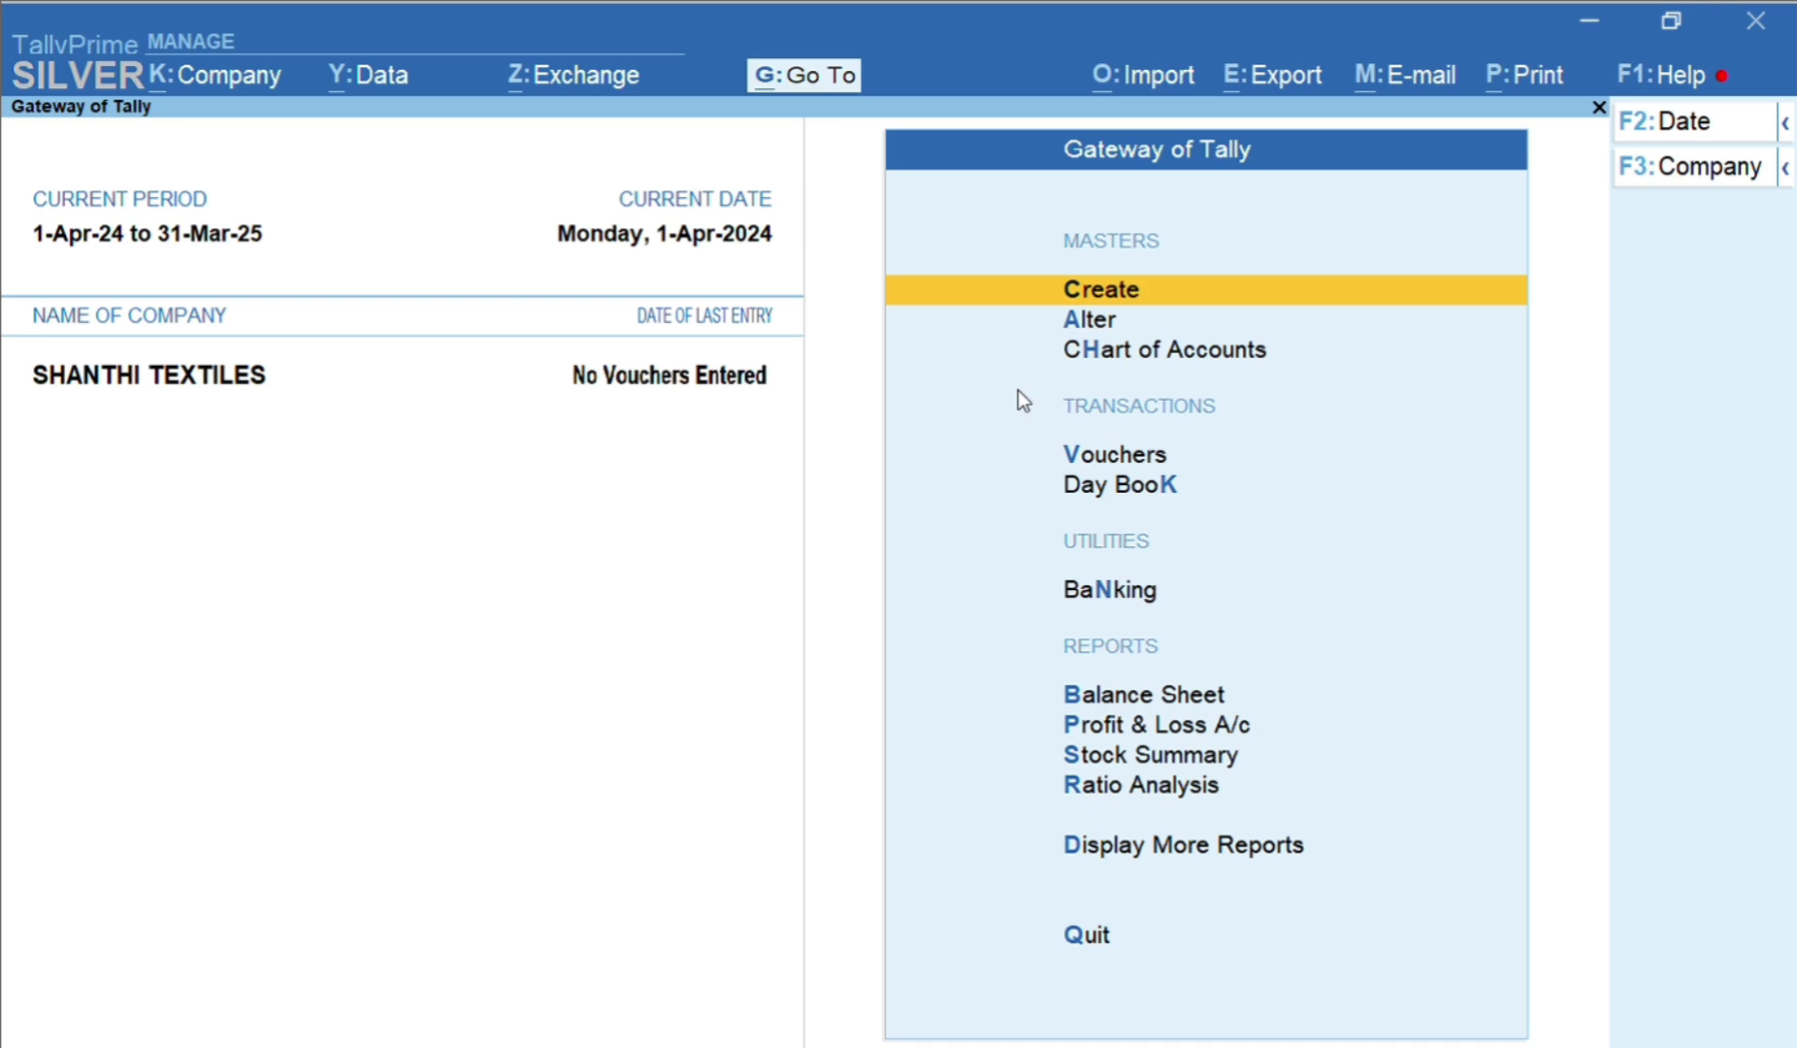
# Reopen Company Features with F11, enable GST, and proceed to GST Details
pyautogui.press('F11')
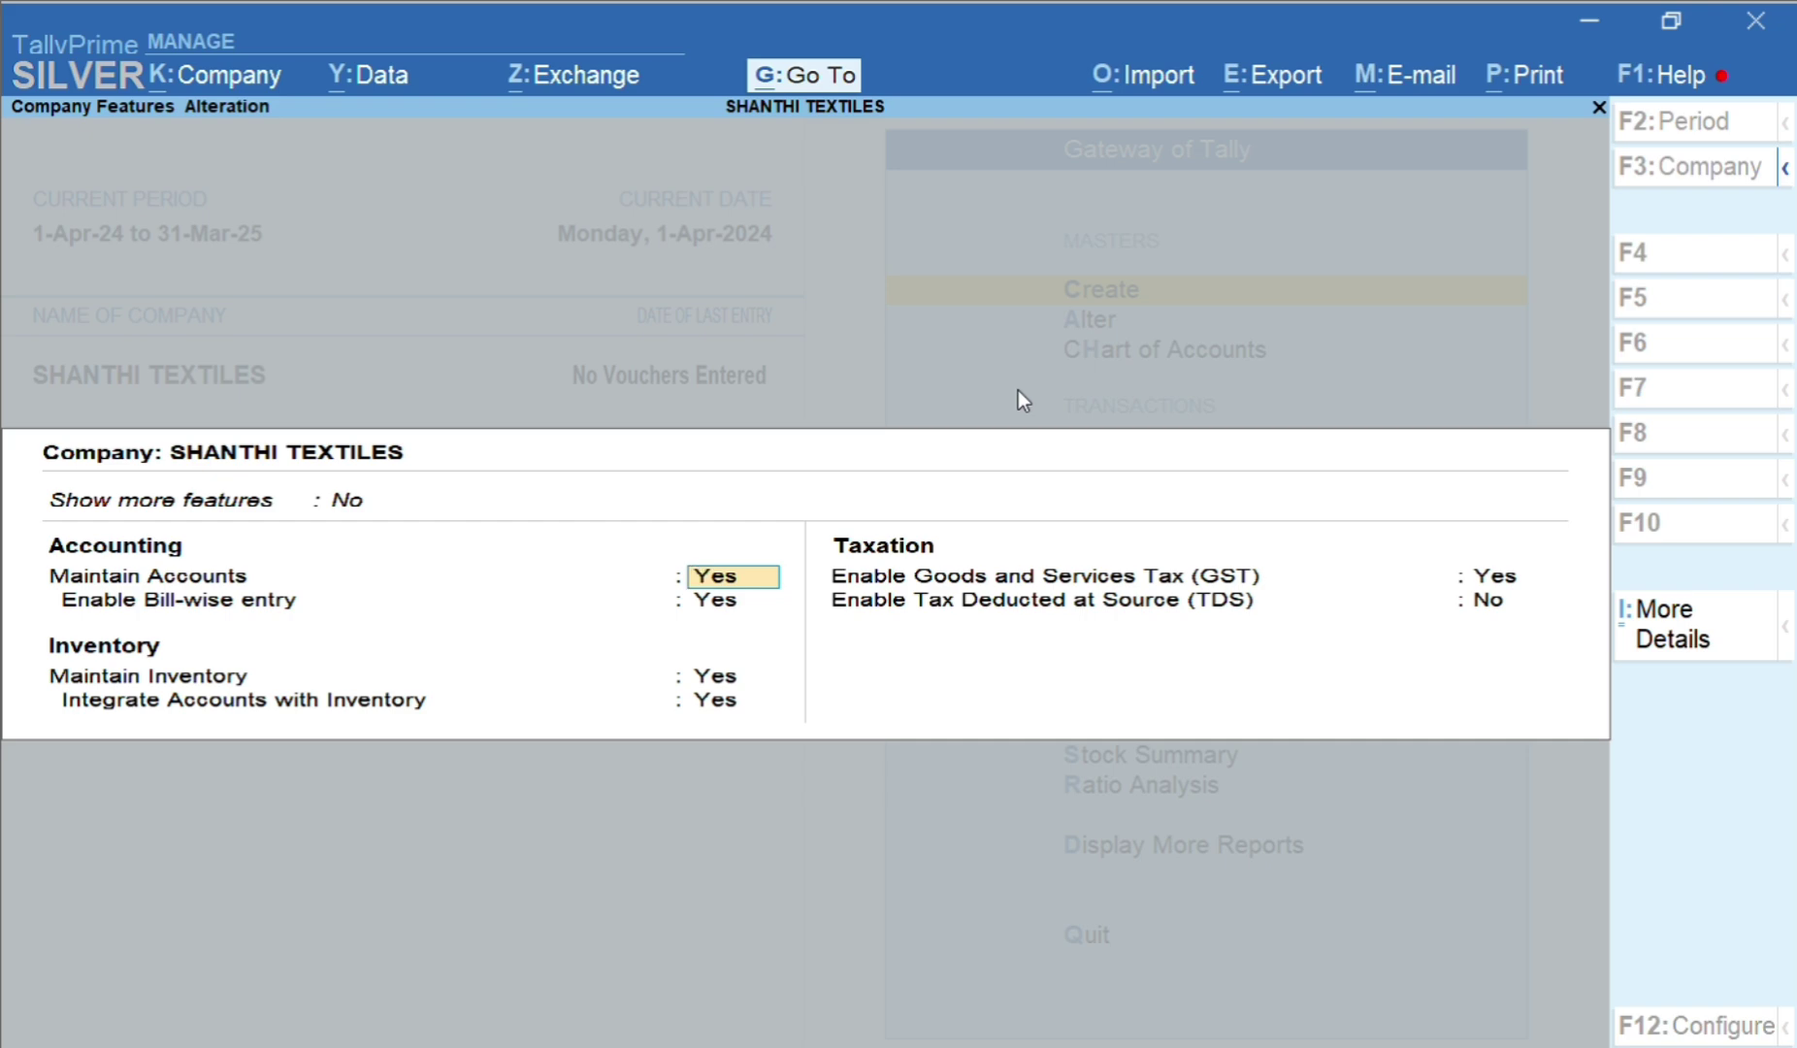
pyautogui.press('Return')
pyautogui.press('Return')
pyautogui.press('Return')
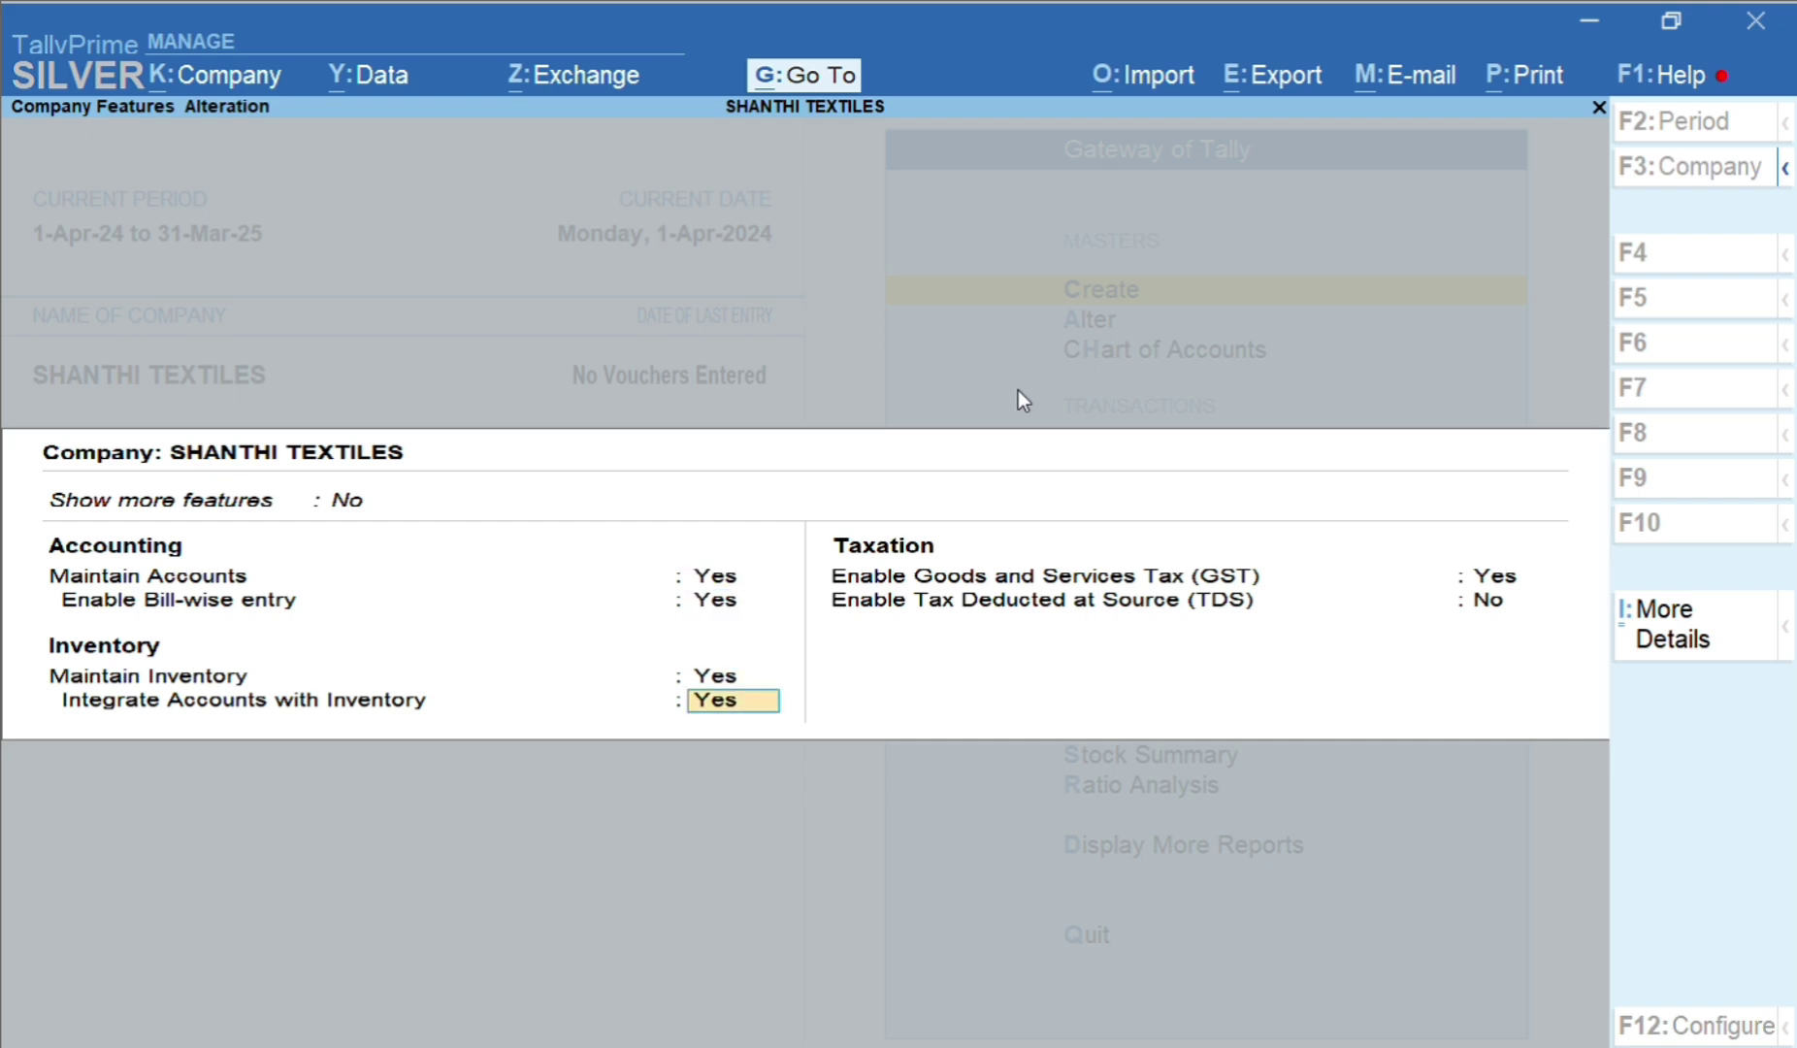
pyautogui.press('Return')
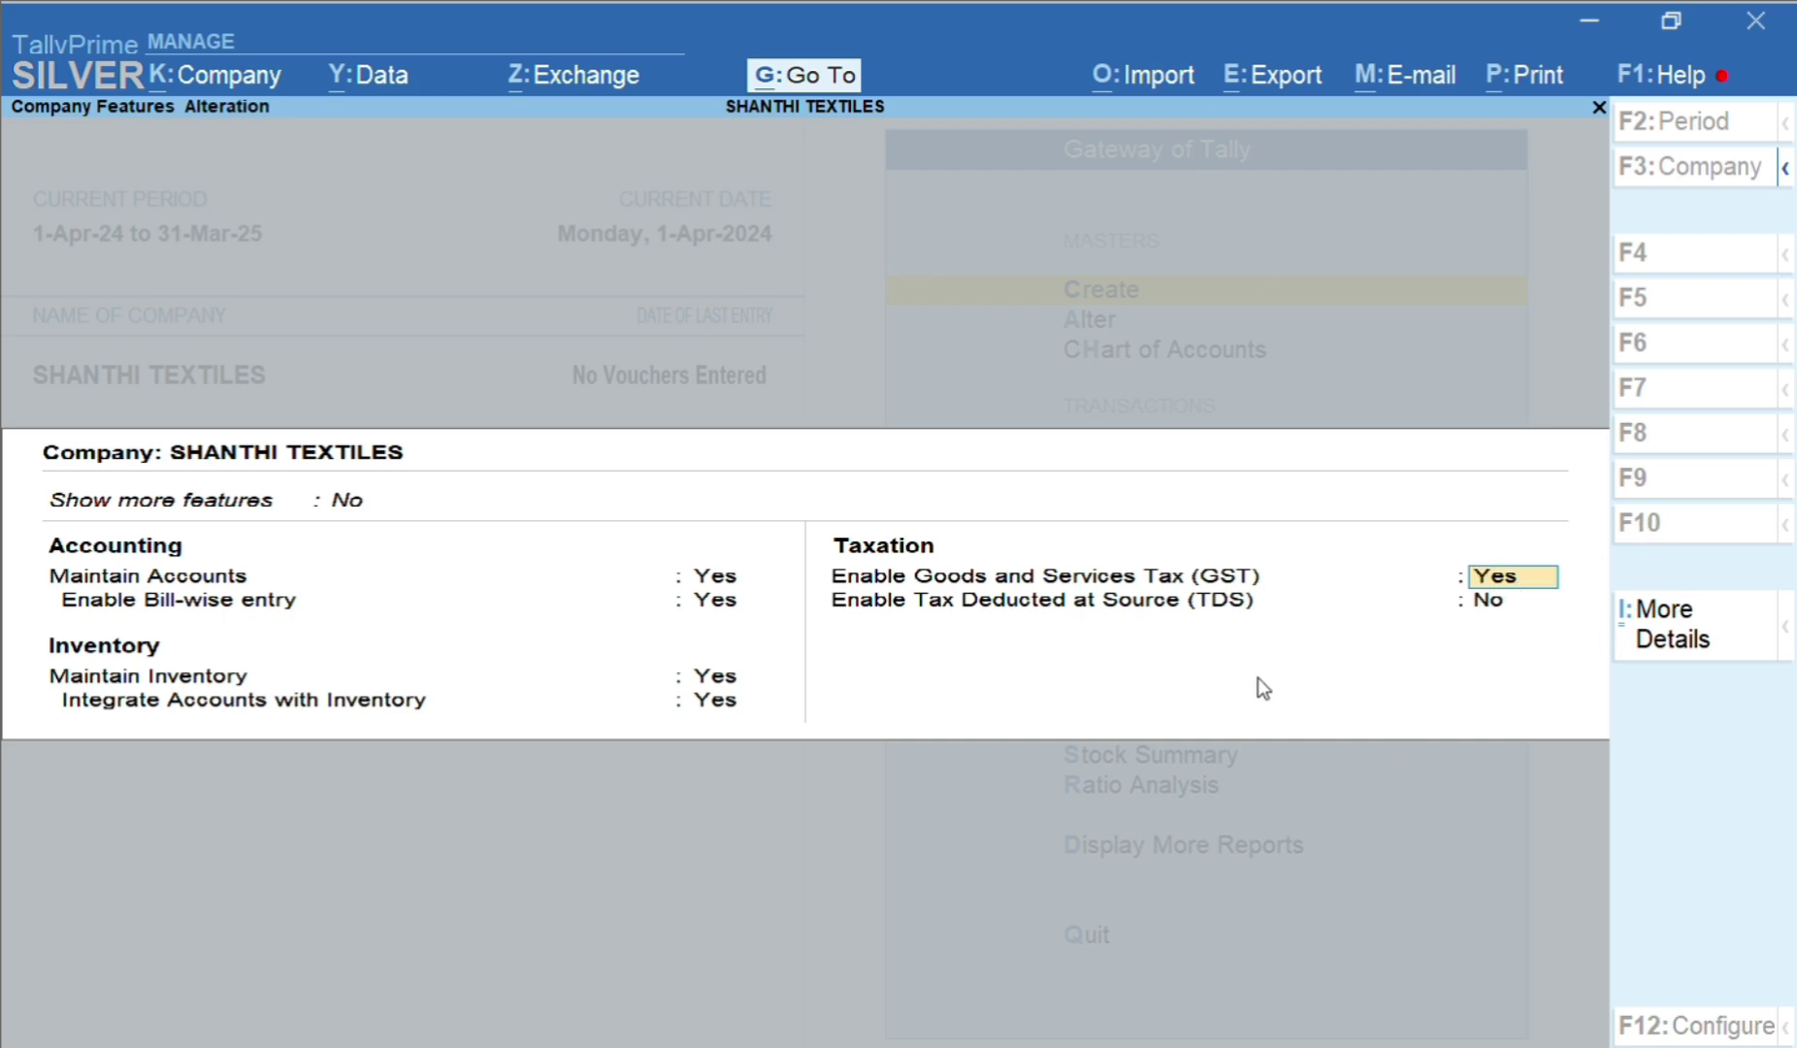
pyautogui.press('Return')
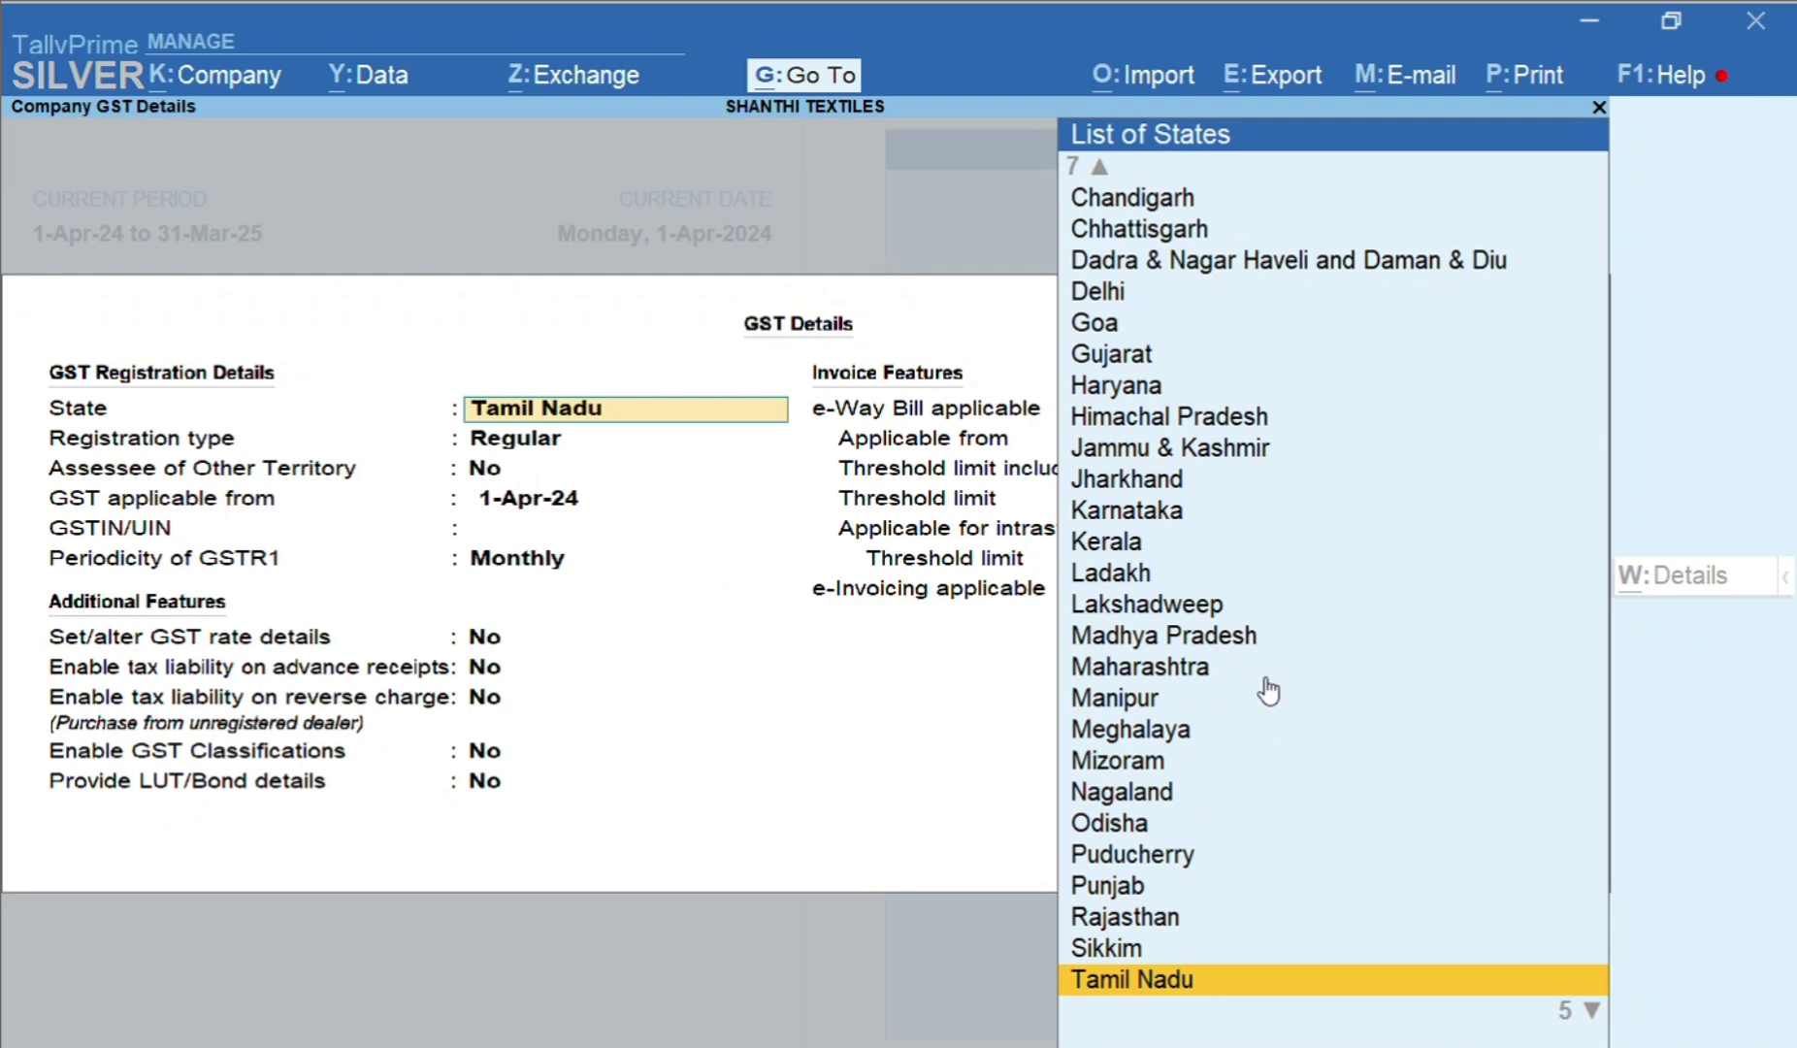
# Keep Tamil Nadu and Regular registration, and enter the company's GSTIN
pyautogui.press('Return')
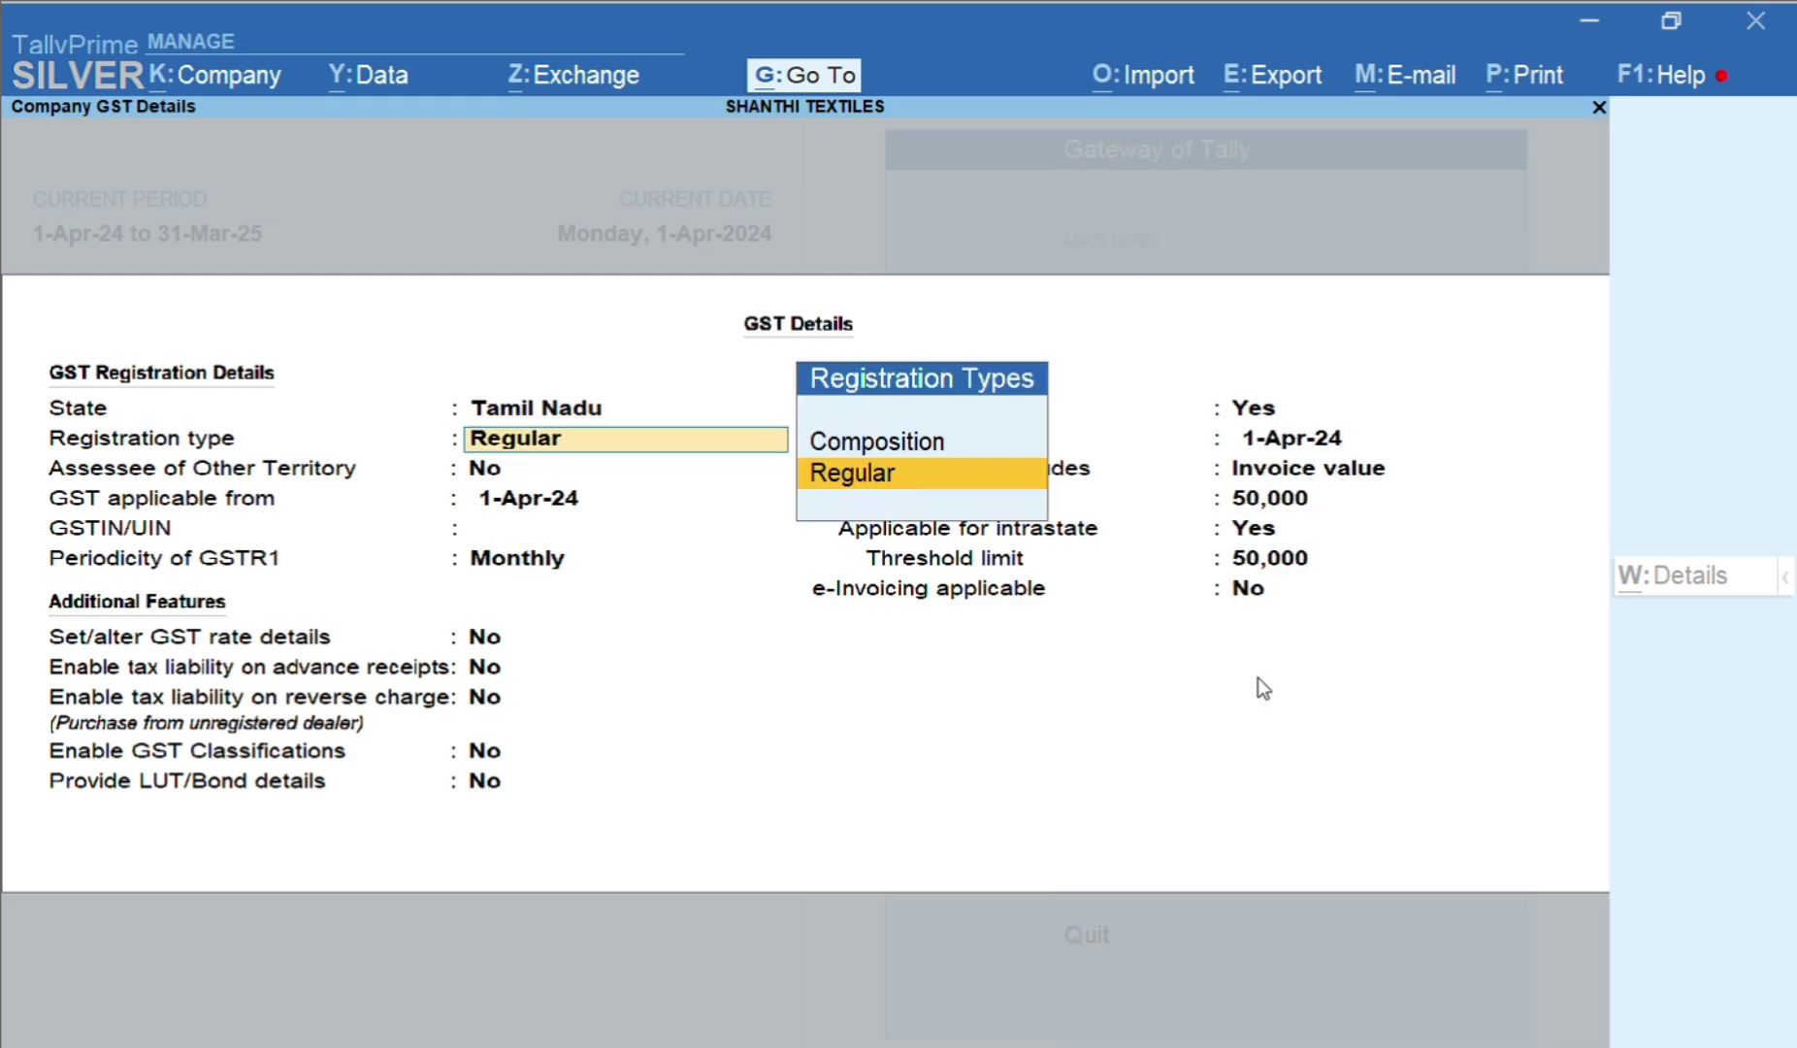
pyautogui.press('Return')
pyautogui.press('Return')
pyautogui.press('Return')
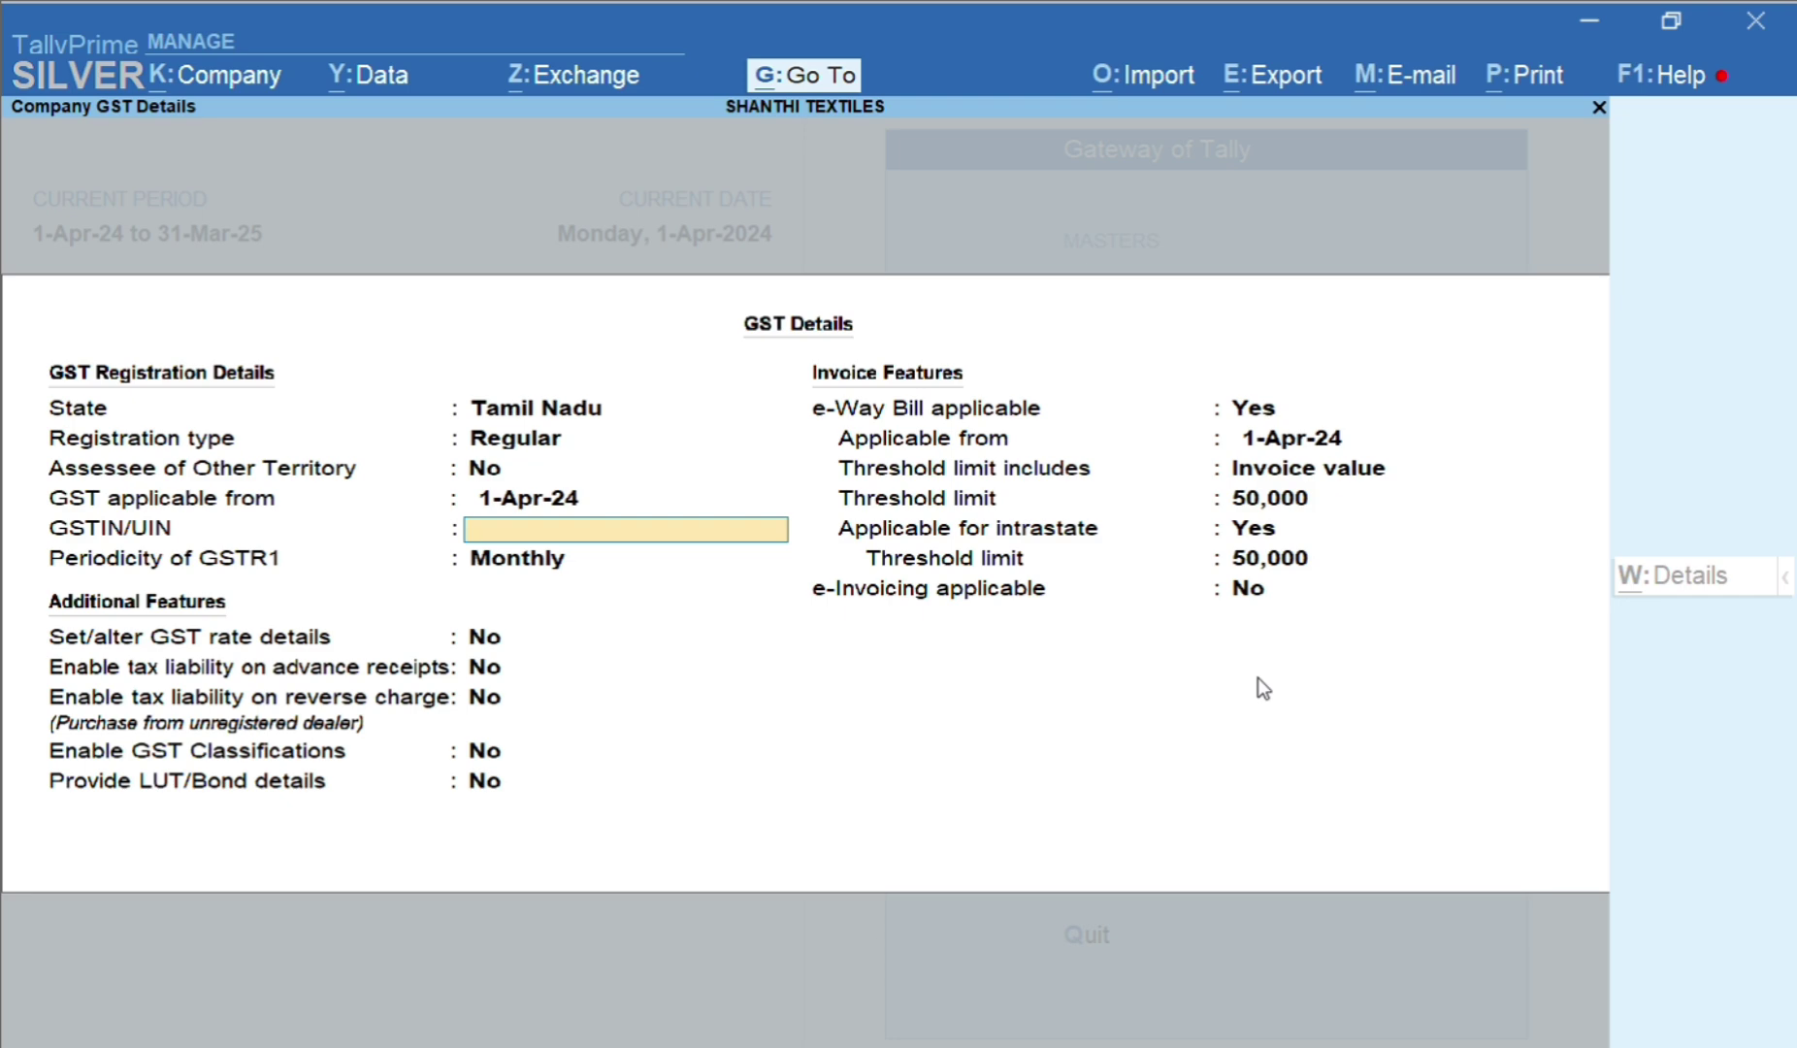
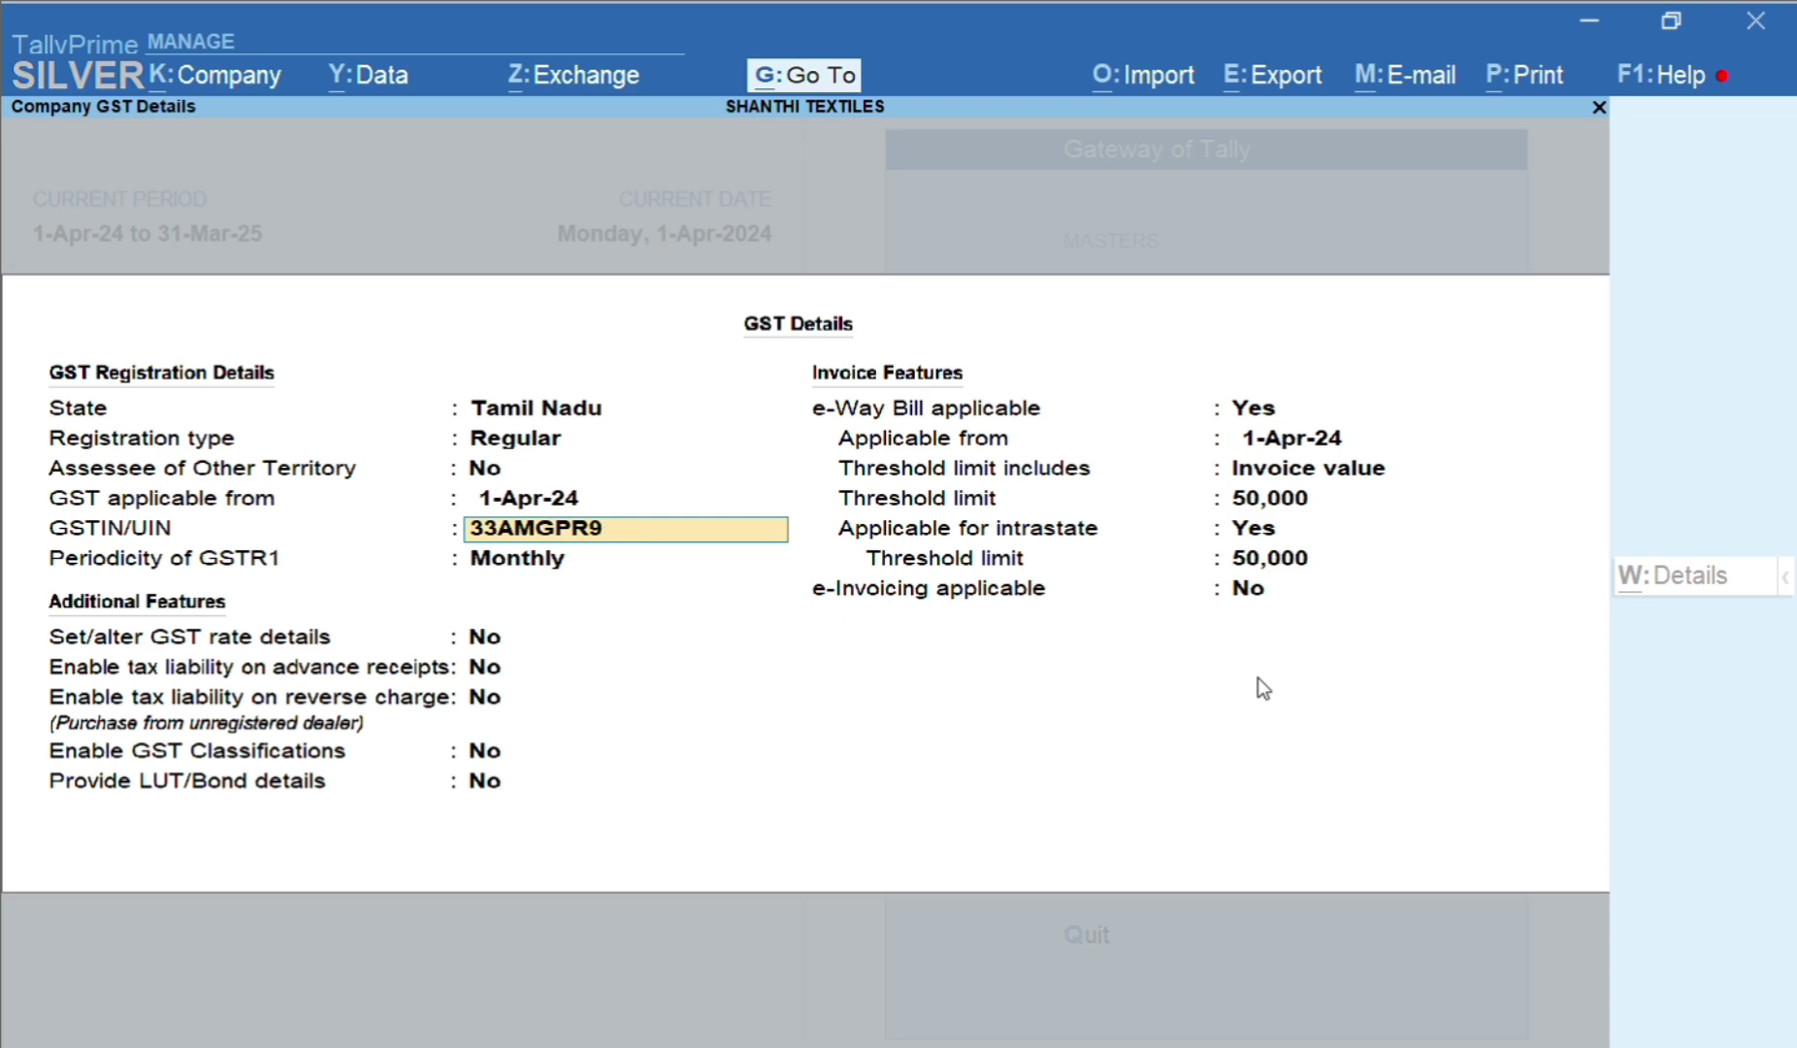
# Accept the remaining GST fields, keeping Invoice value as the e-Way Bill threshold basis
pyautogui.press('Return')
pyautogui.press('Return')
pyautogui.press('Return')
pyautogui.press('Return')
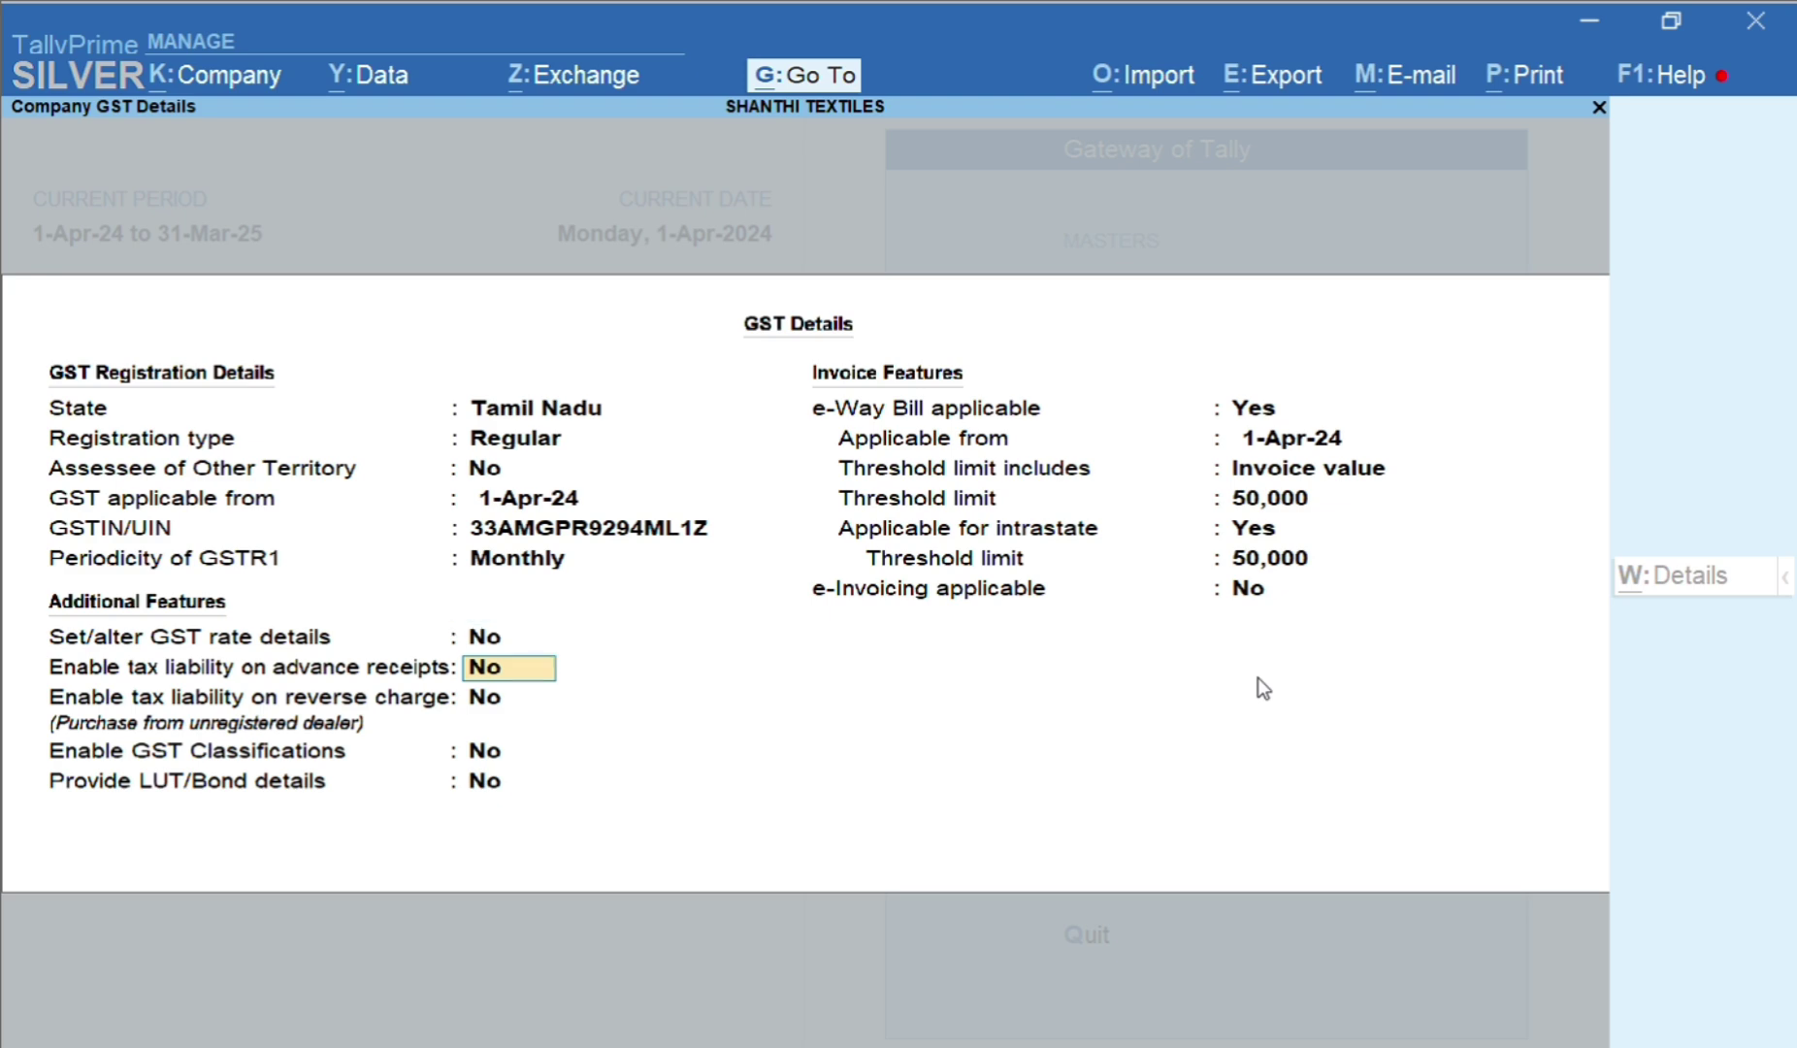
pyautogui.press('Return')
pyautogui.press('Return')
pyautogui.press('Return')
pyautogui.press('Return')
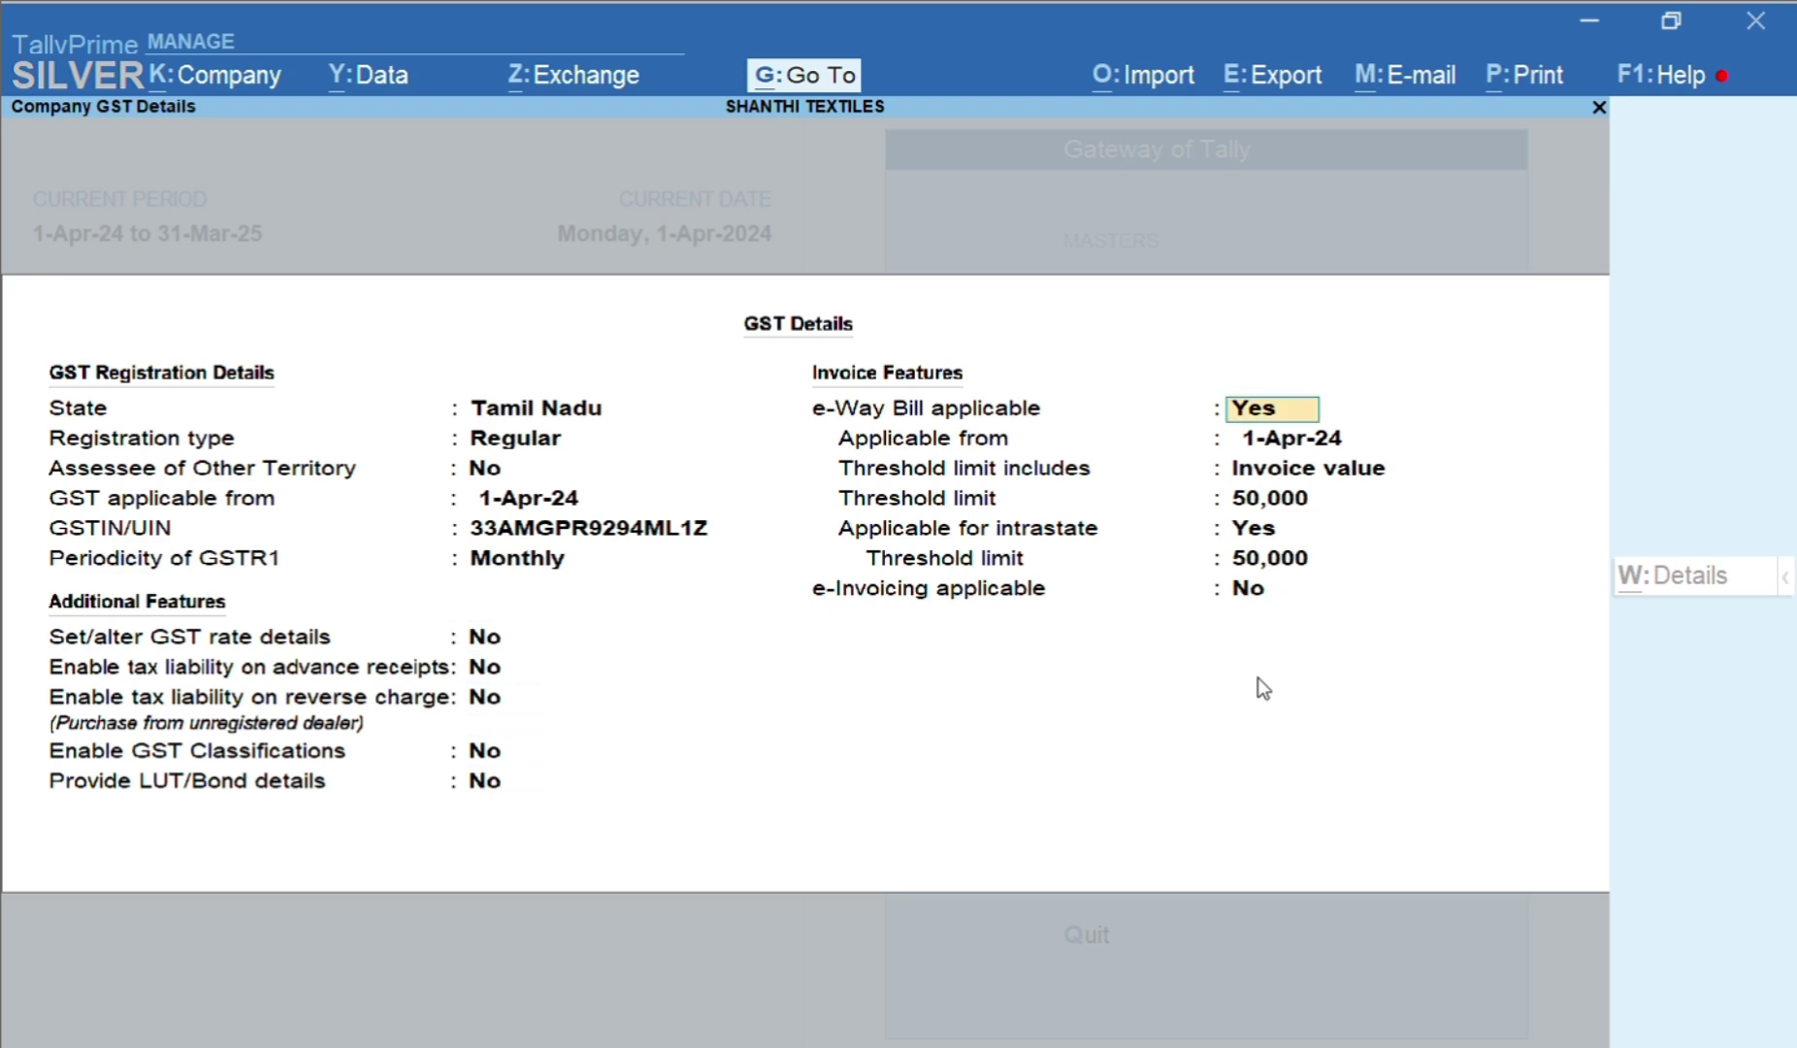
pyautogui.press('Return')
pyautogui.press('Return')
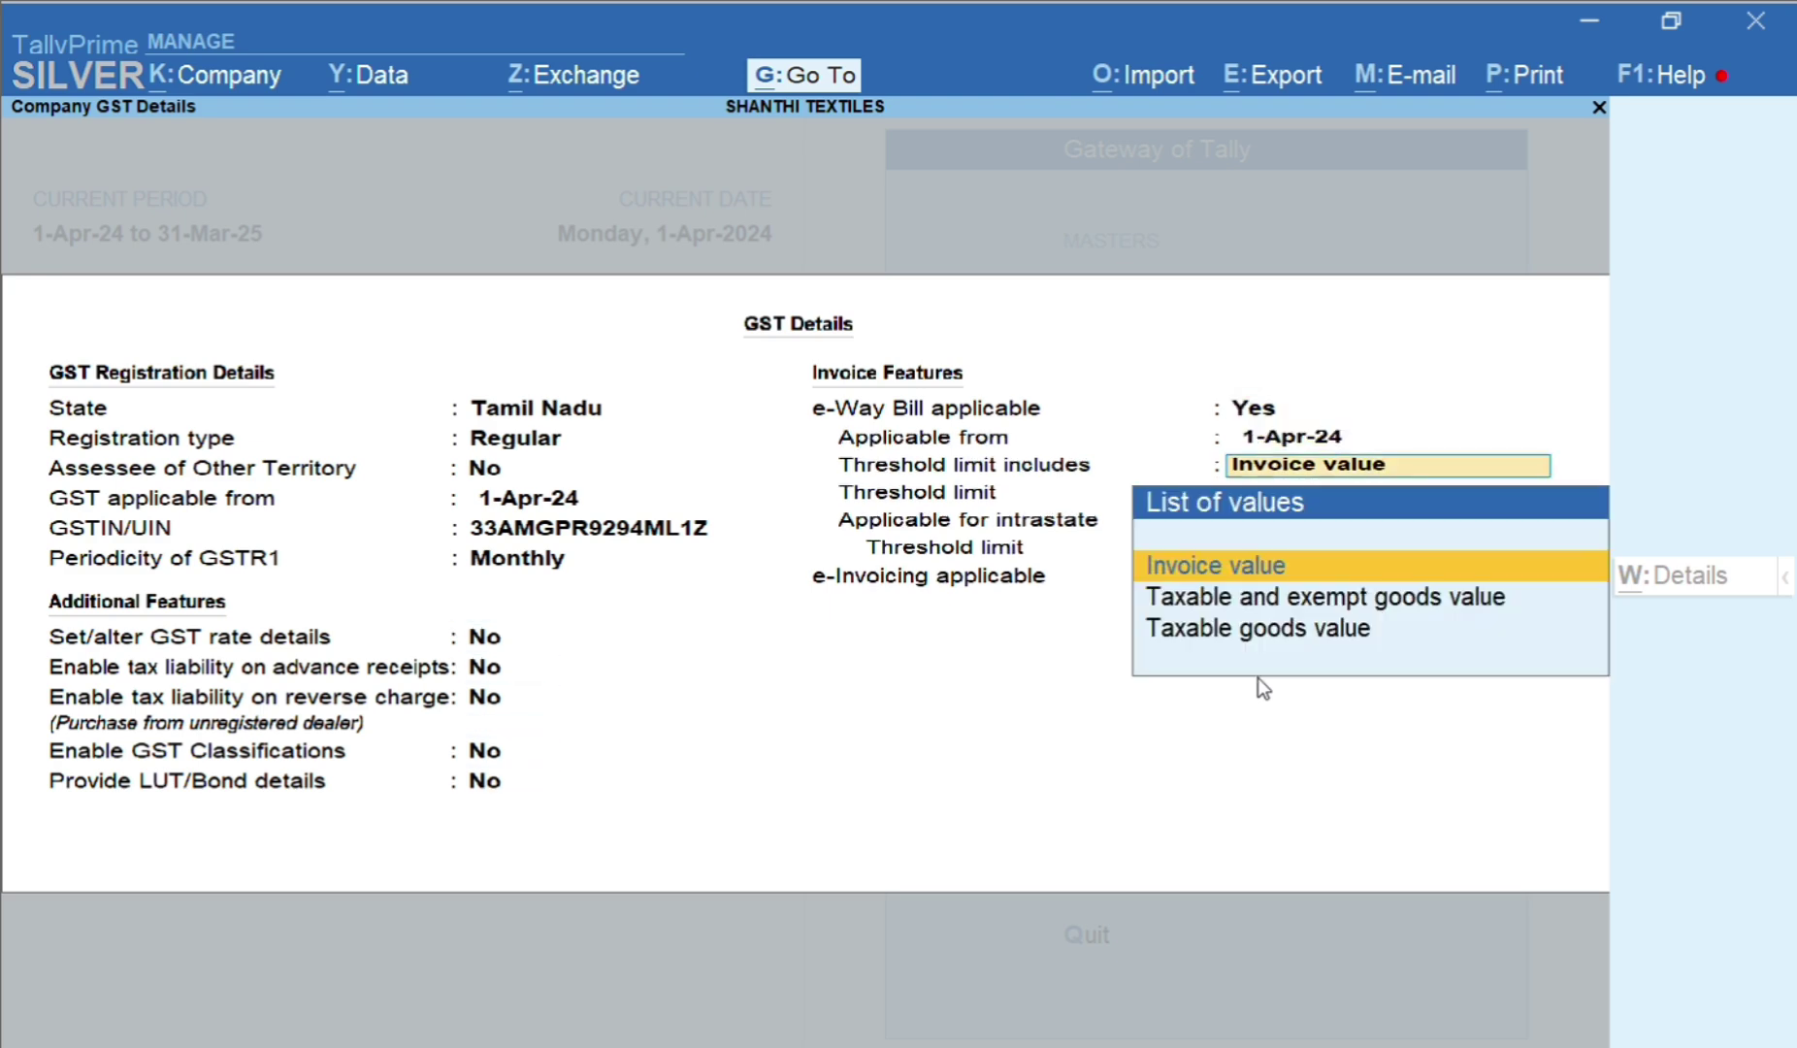
pyautogui.press('Return')
pyautogui.press('Return')
pyautogui.press('Return')
pyautogui.press('Return')
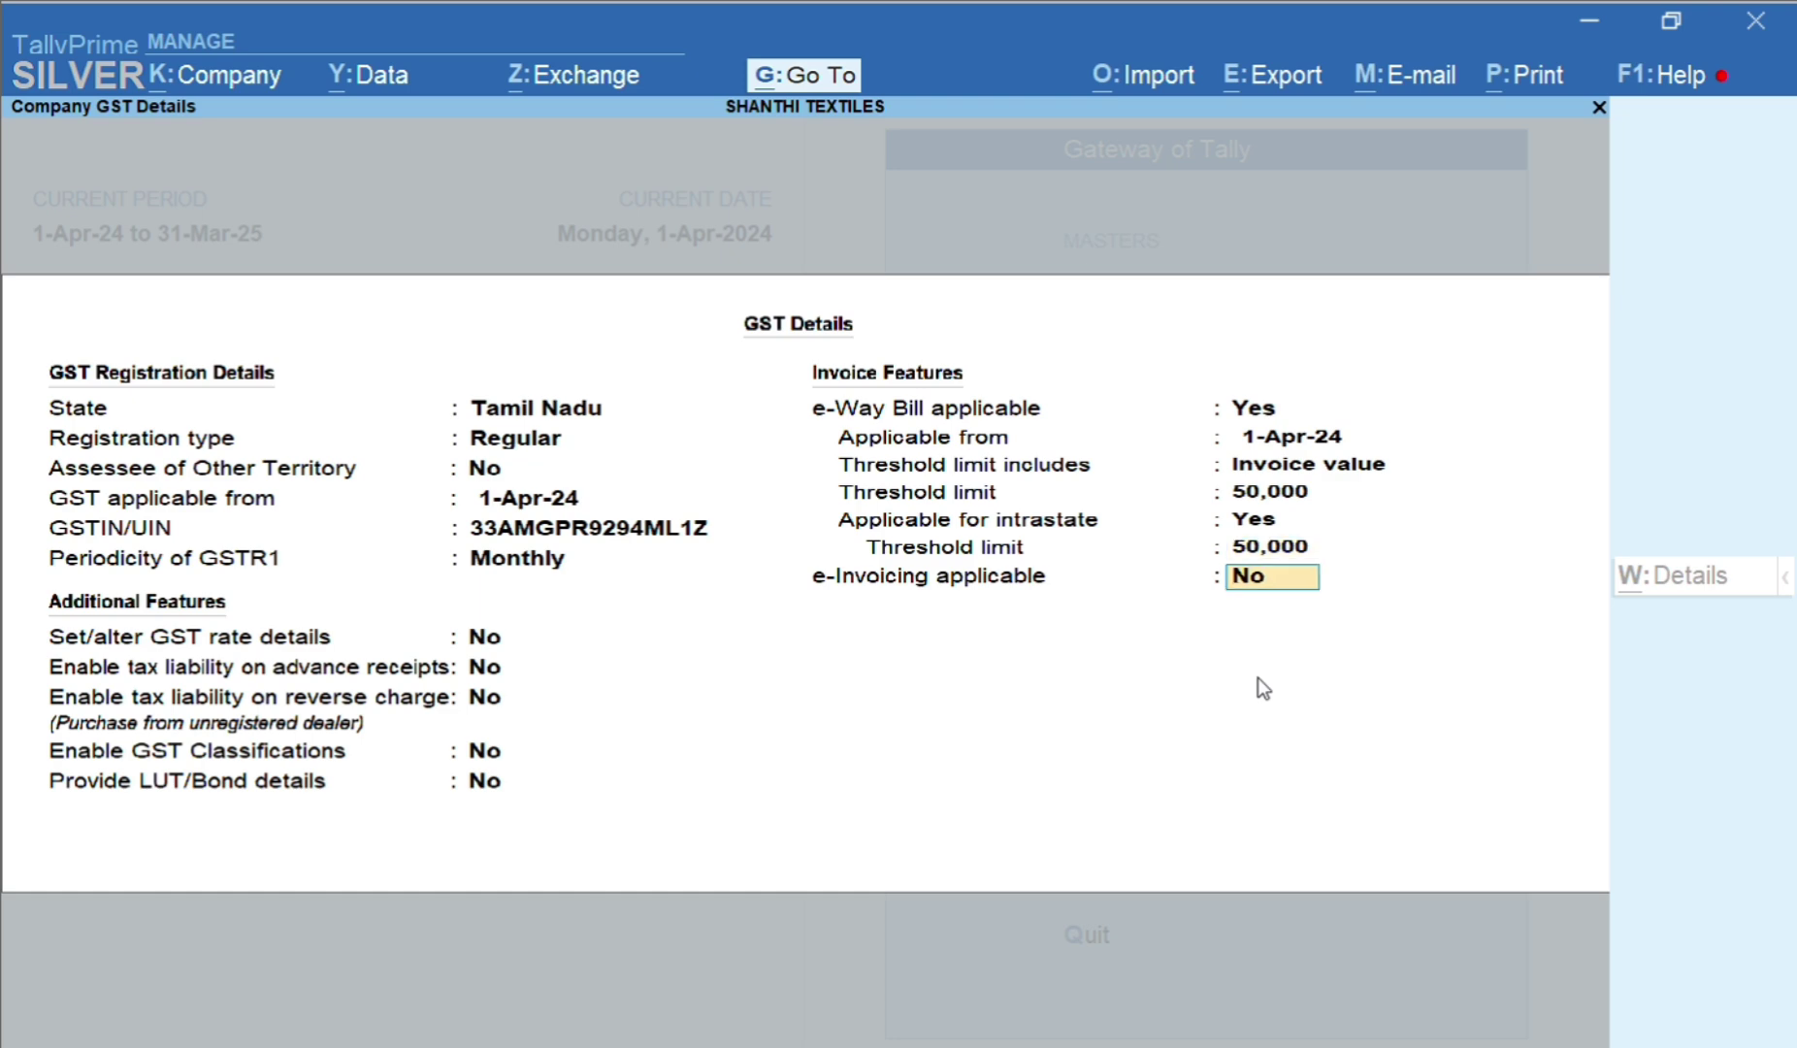
pyautogui.press('Return')
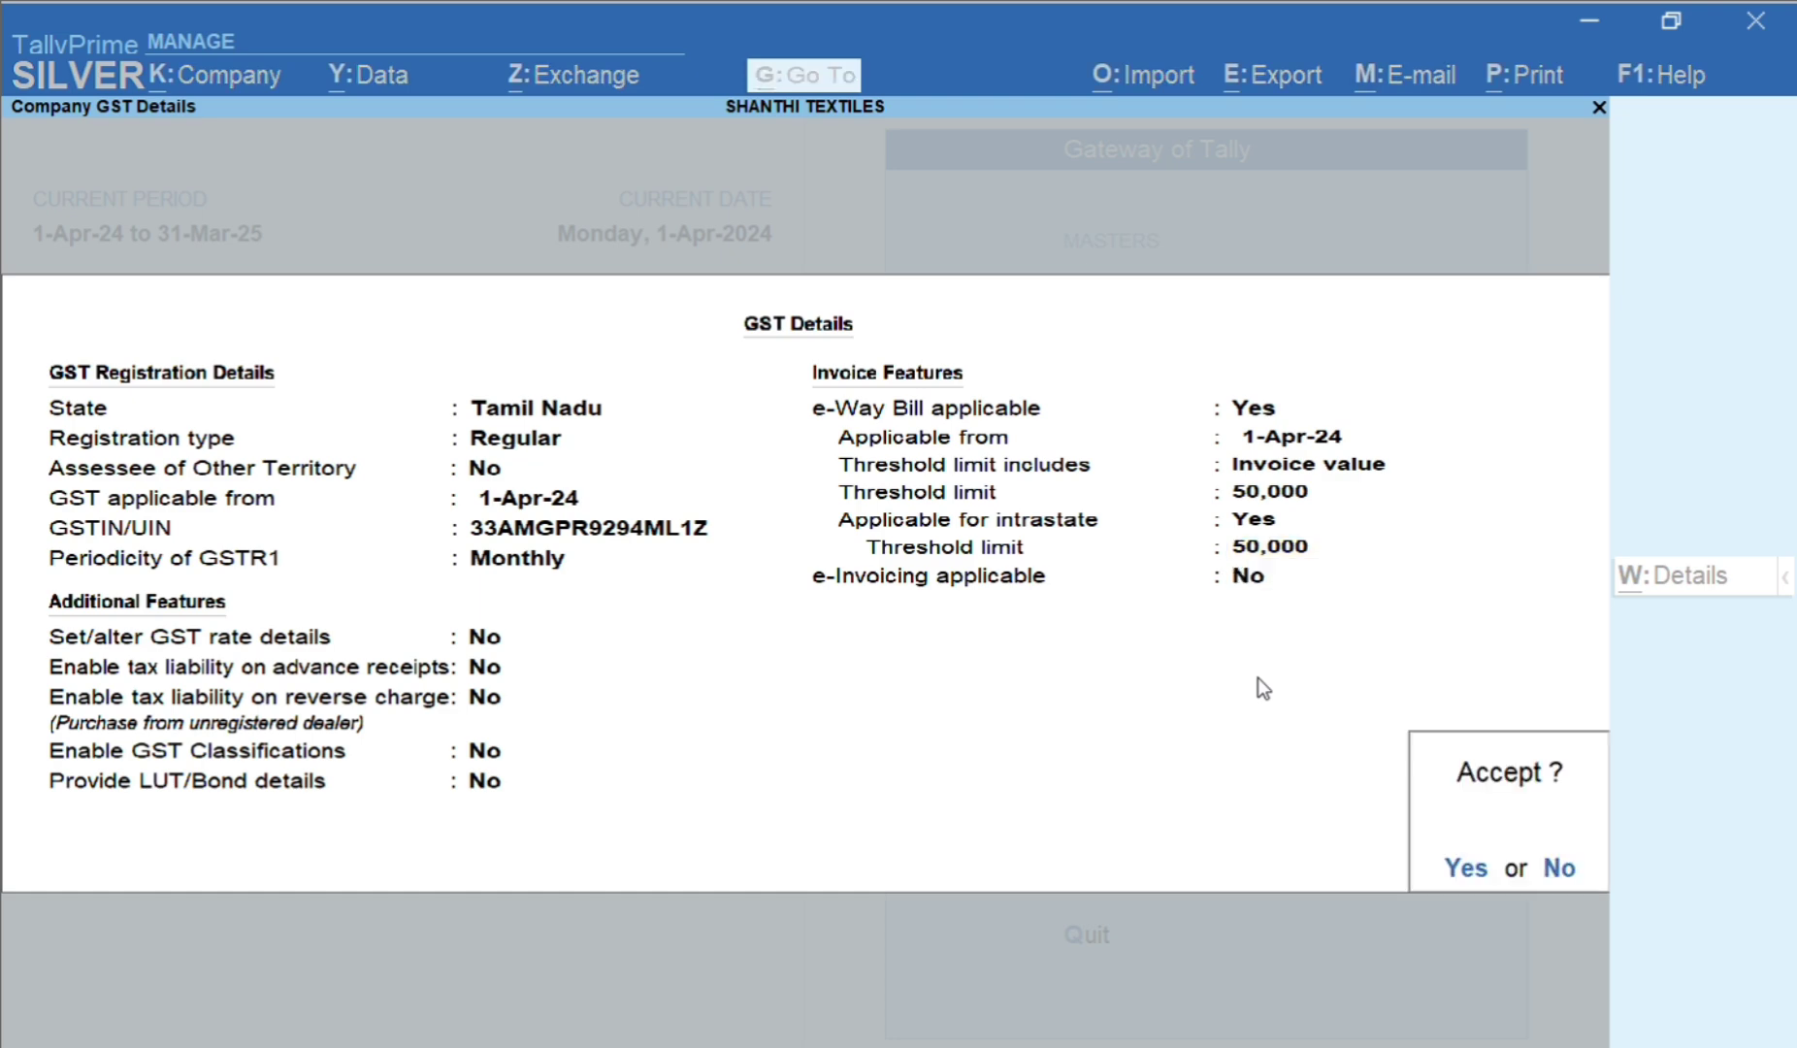
pyautogui.press('Return')
# Save the Company Features alteration with Ctrl+A
pyautogui.hotkey('ctrl', 'a')
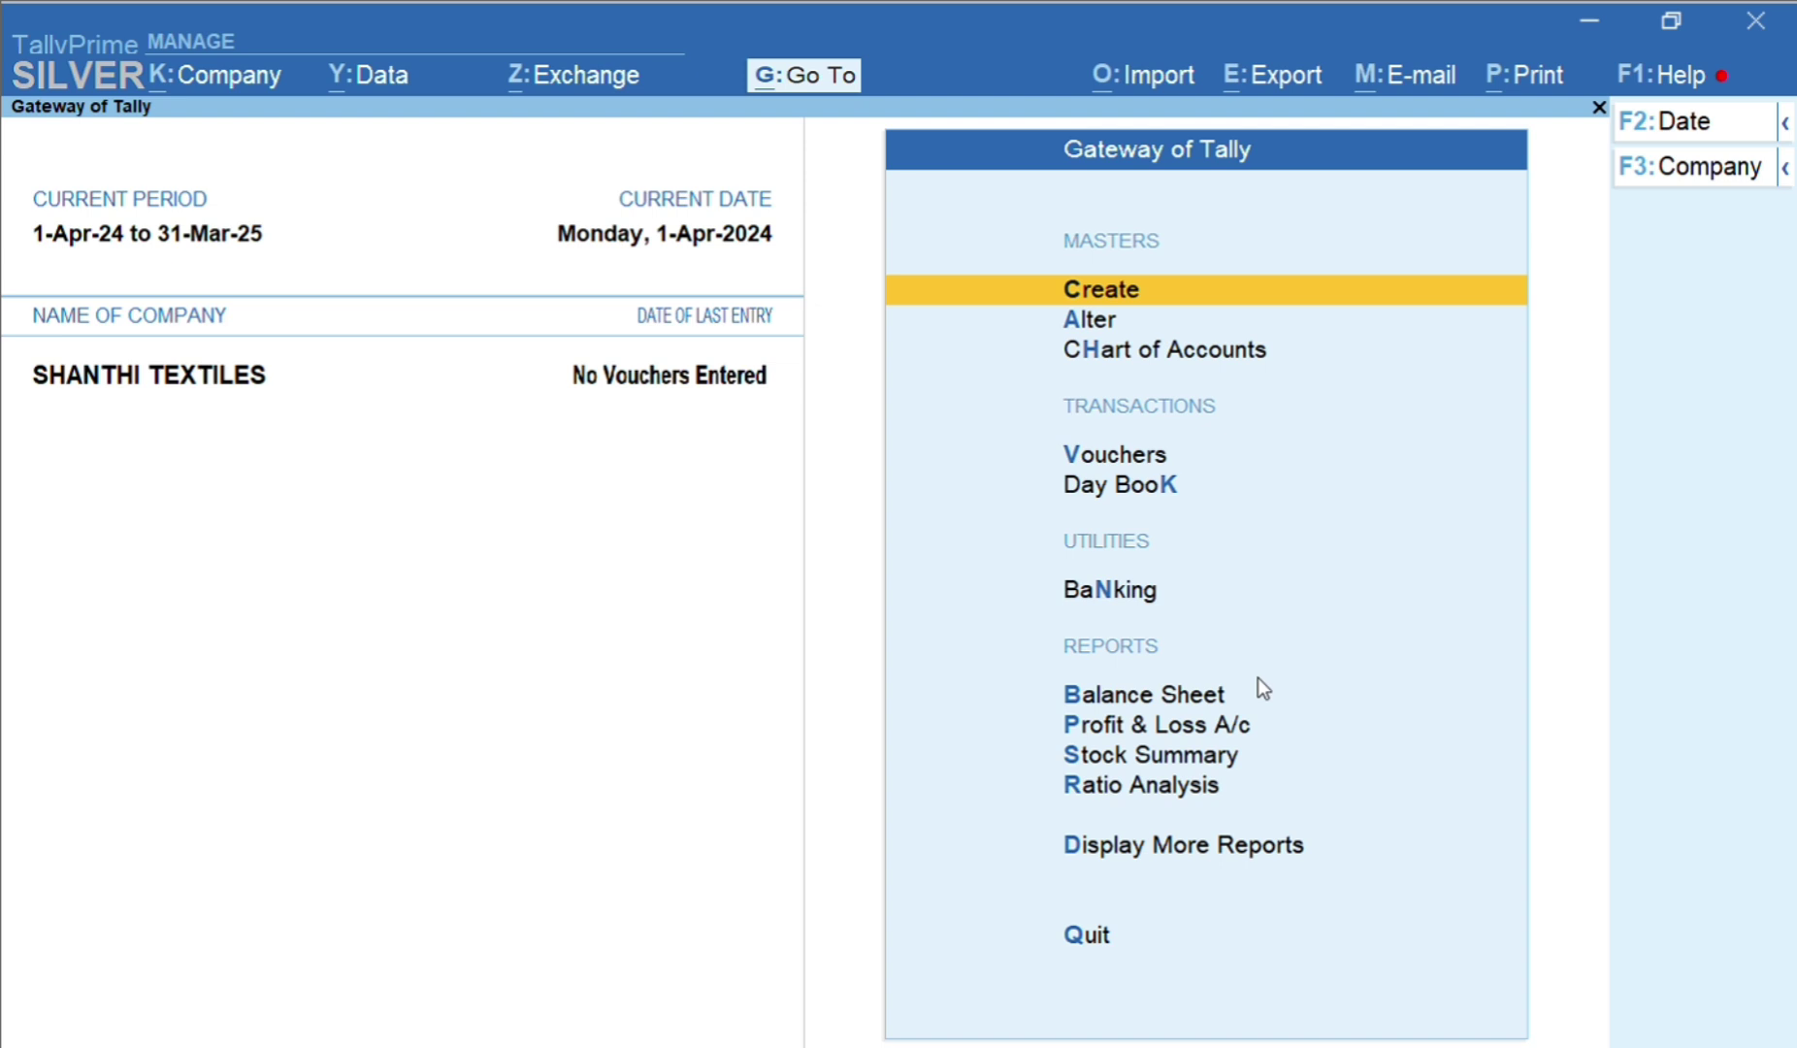
# Select Alter Company from the F3 company list to edit SHANTHI TEXTILES
pyautogui.press('F3')
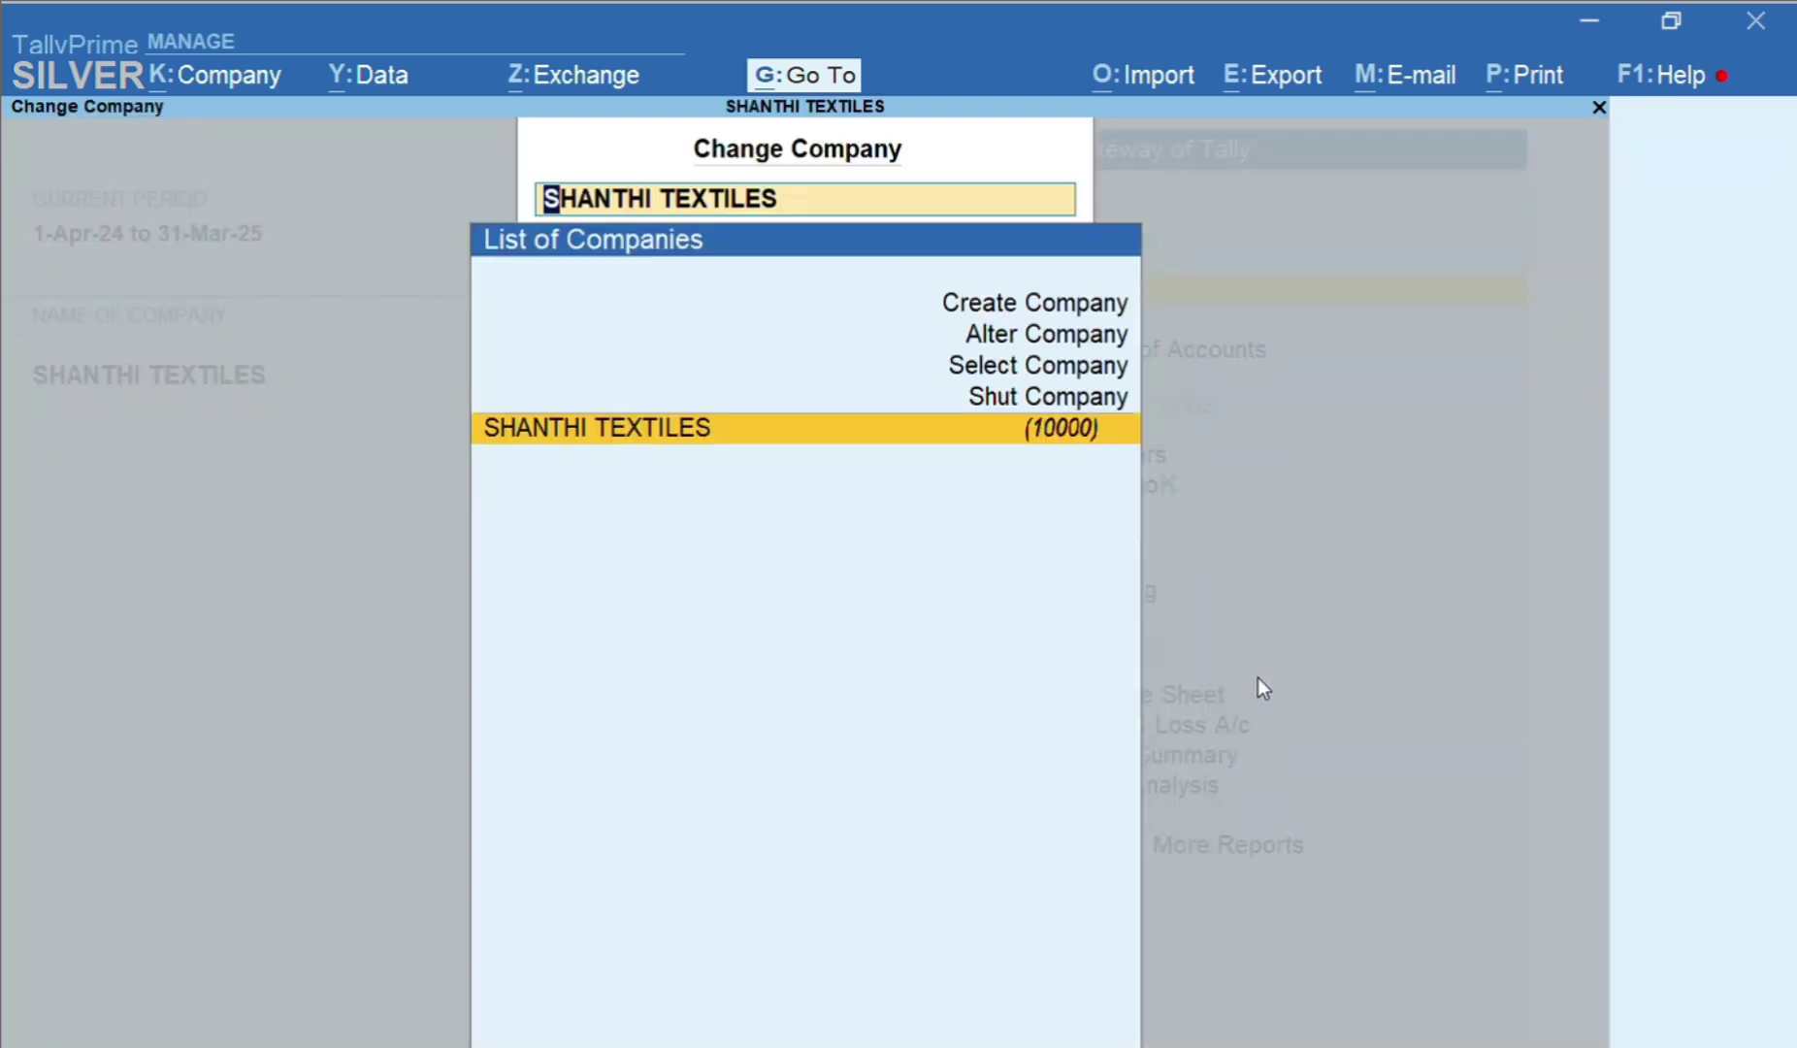
pyautogui.press('Escape')
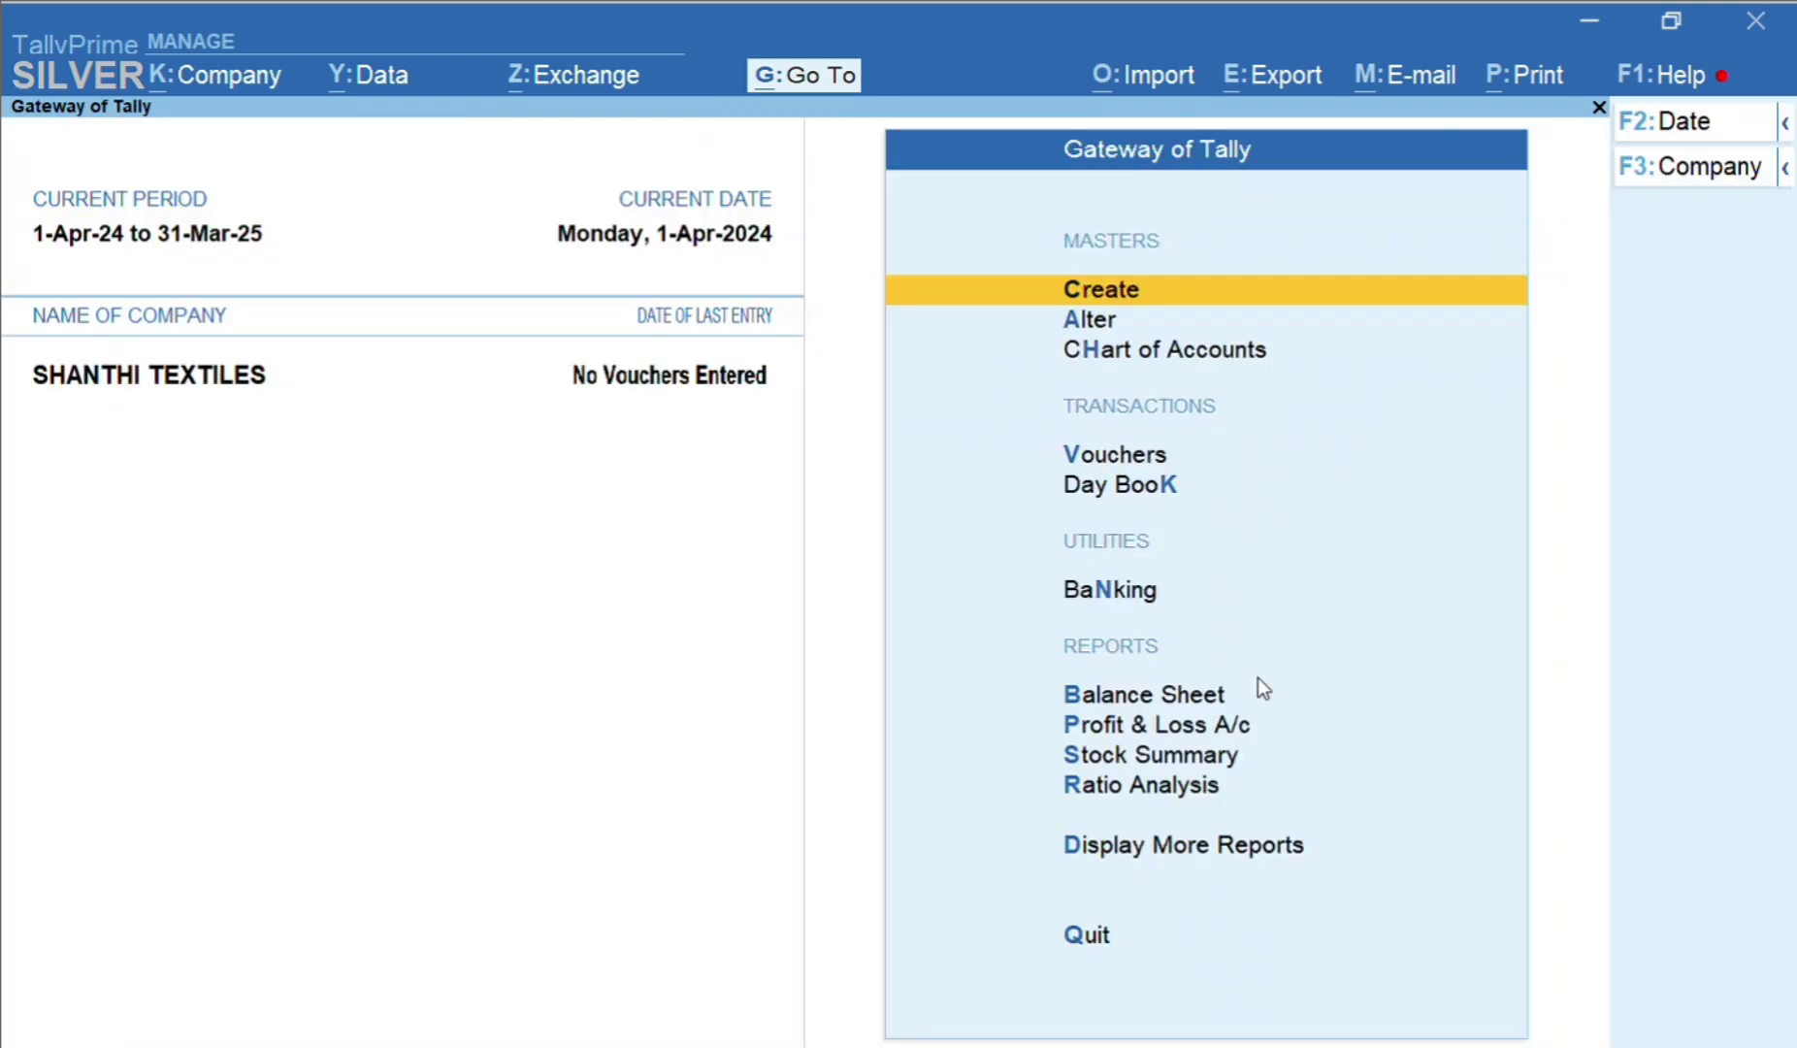
pyautogui.press('F3')
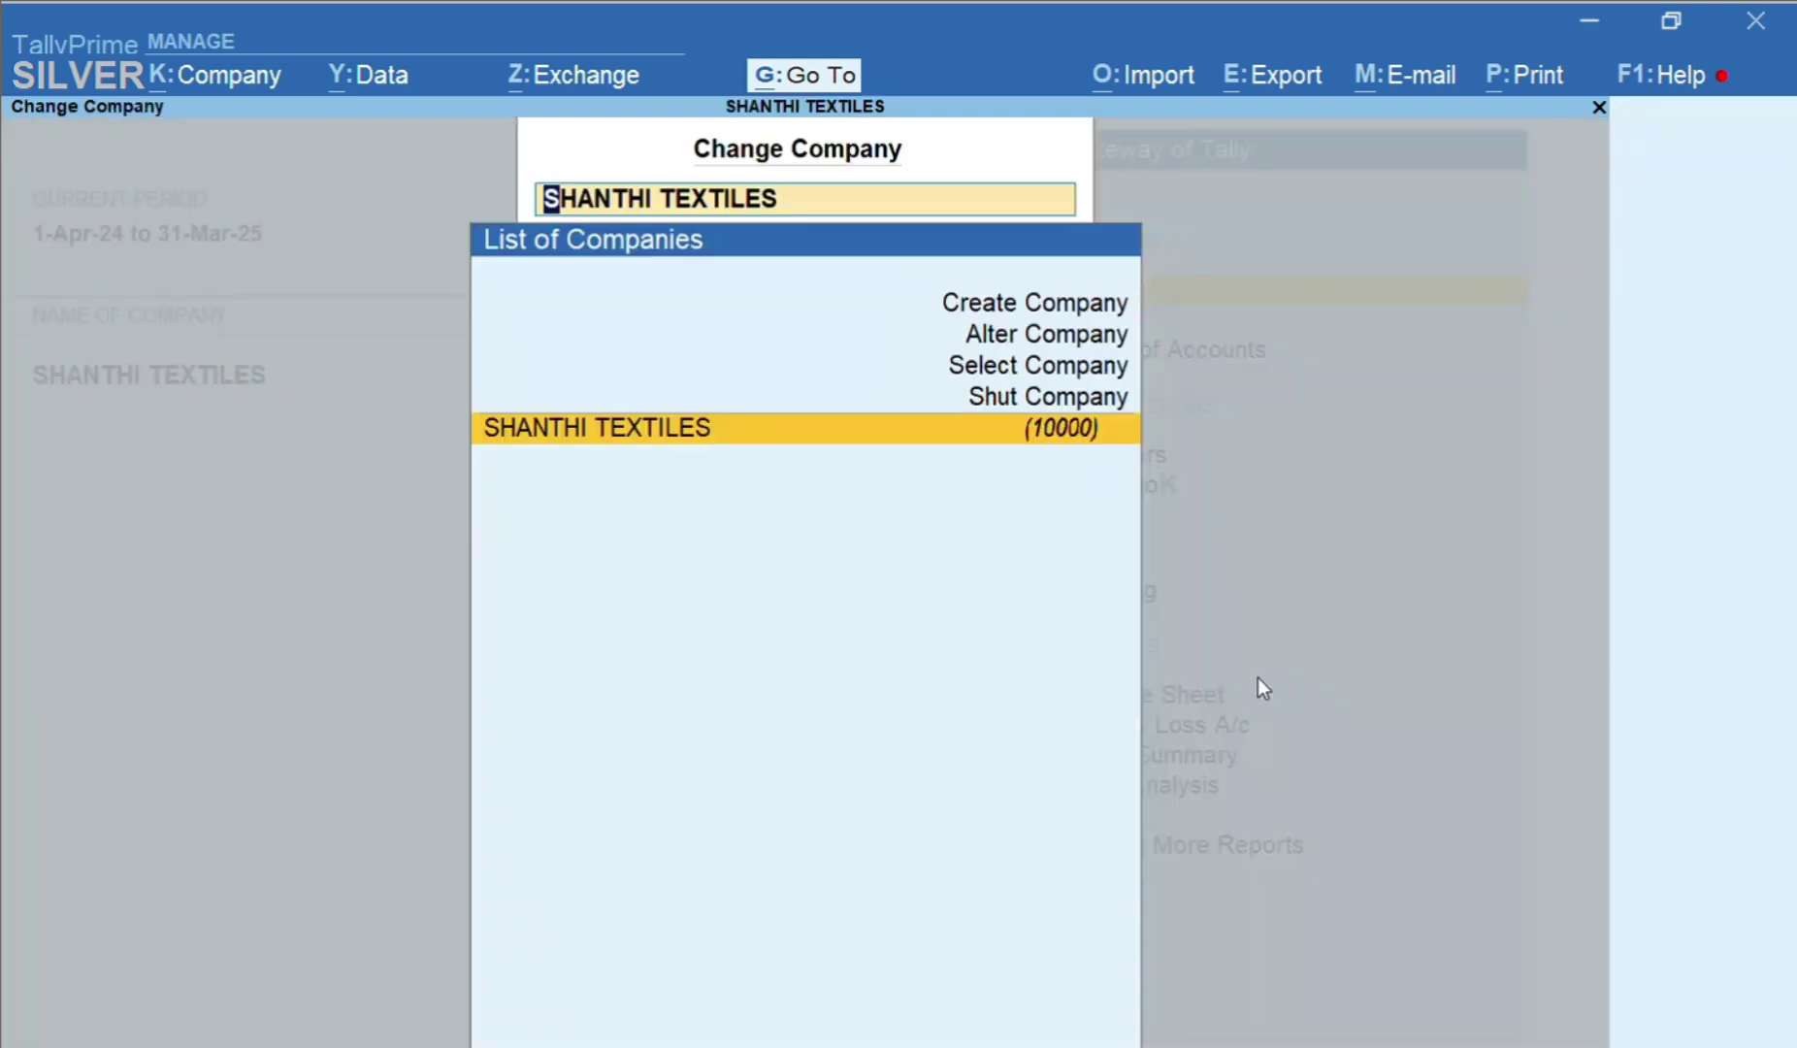
pyautogui.press('Up')
pyautogui.press('Up')
pyautogui.press('Up')
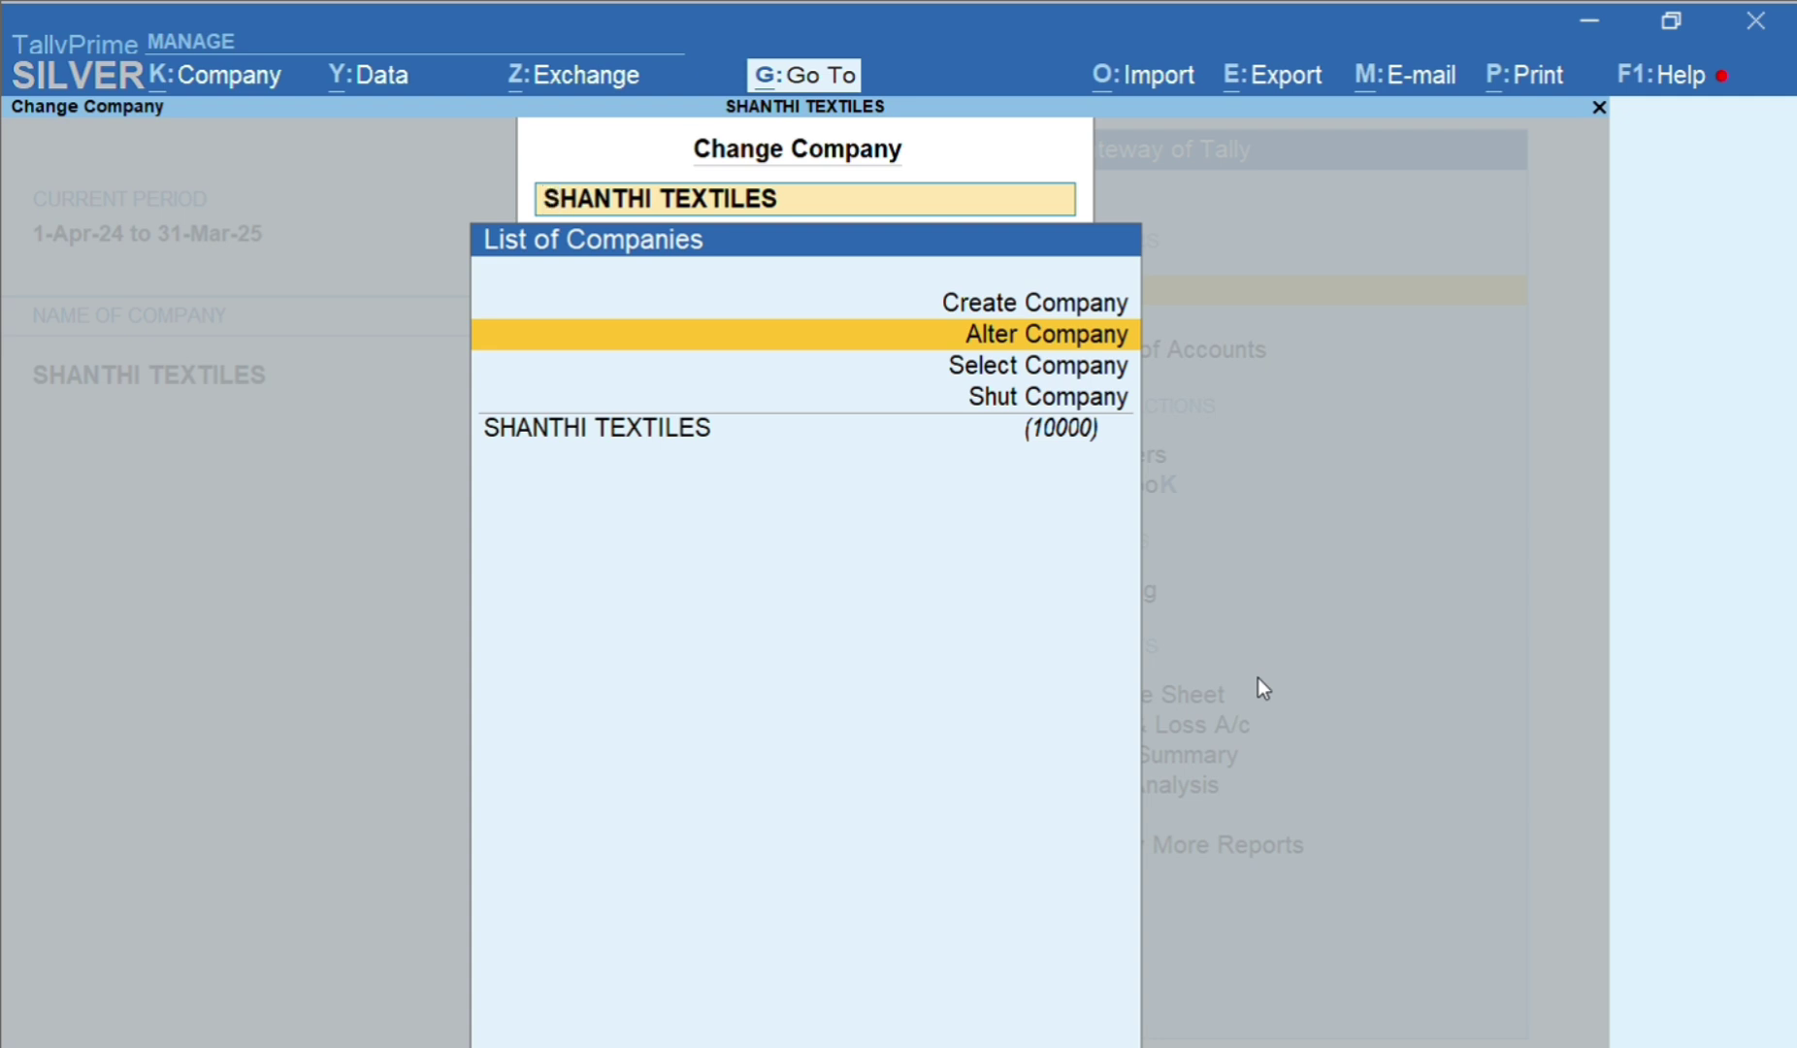
pyautogui.press('Up')
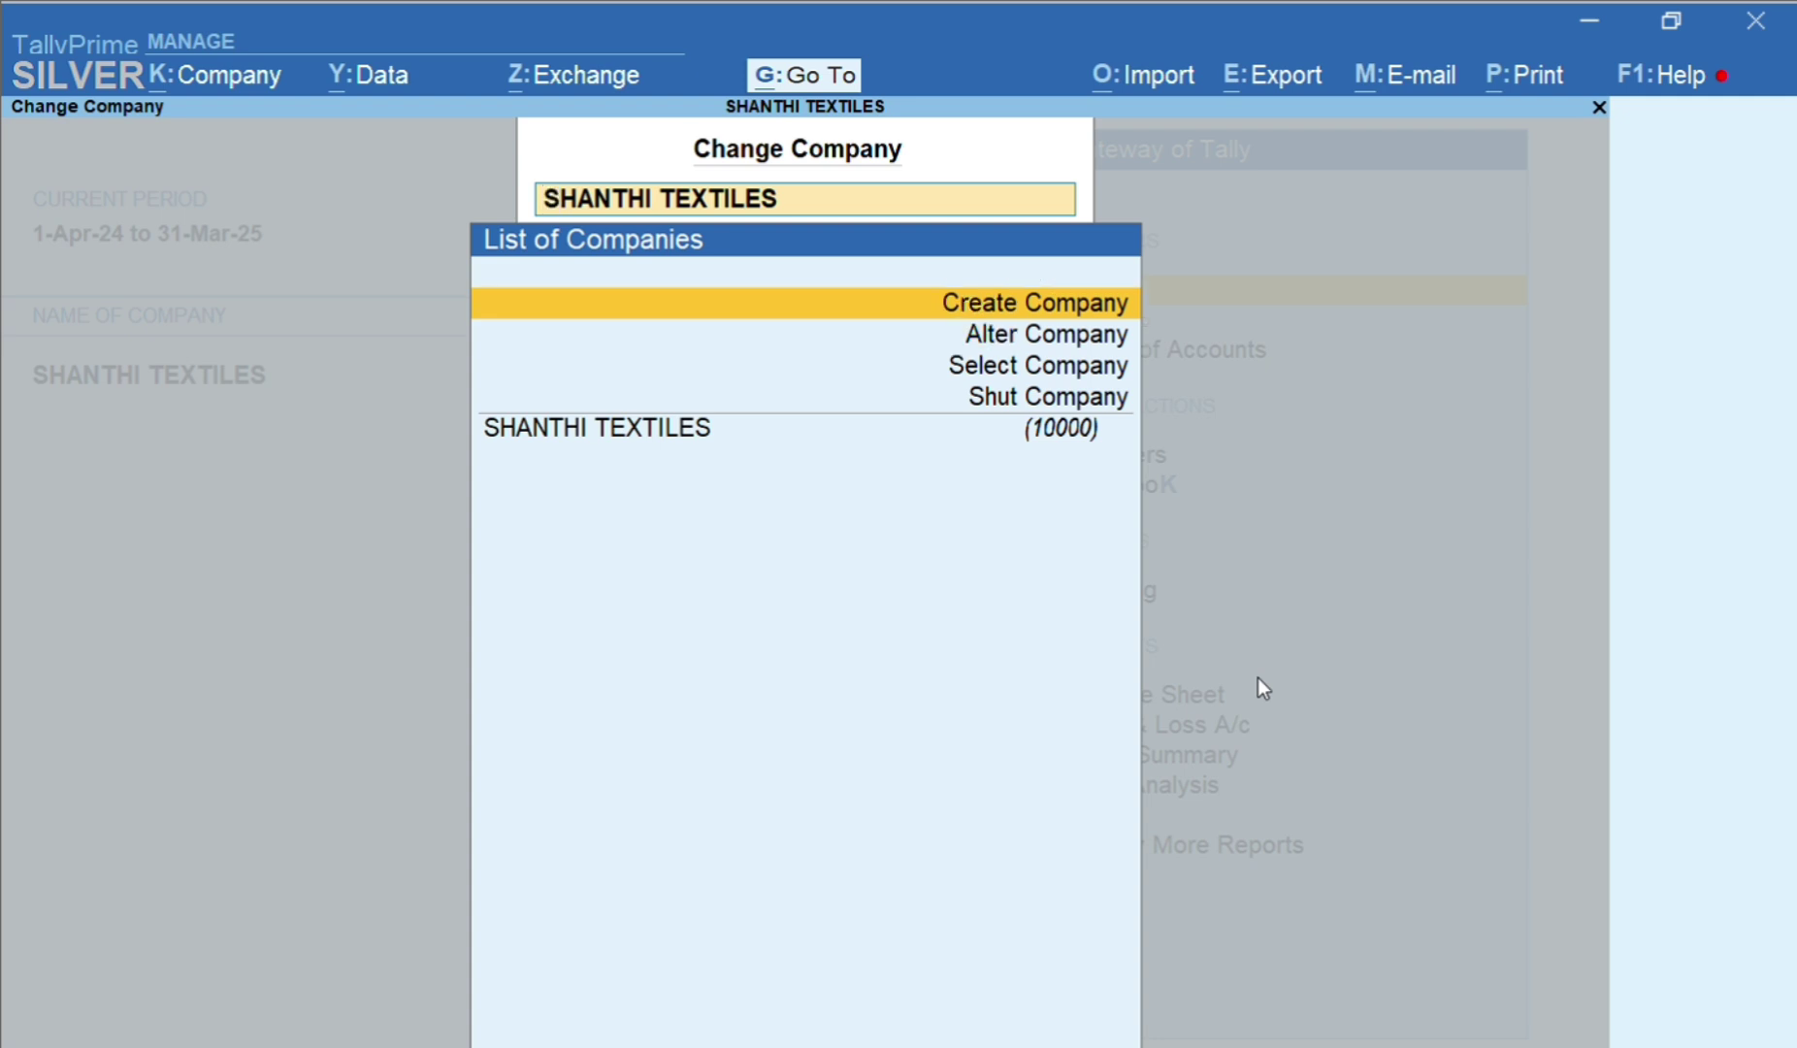
pyautogui.press('Down')
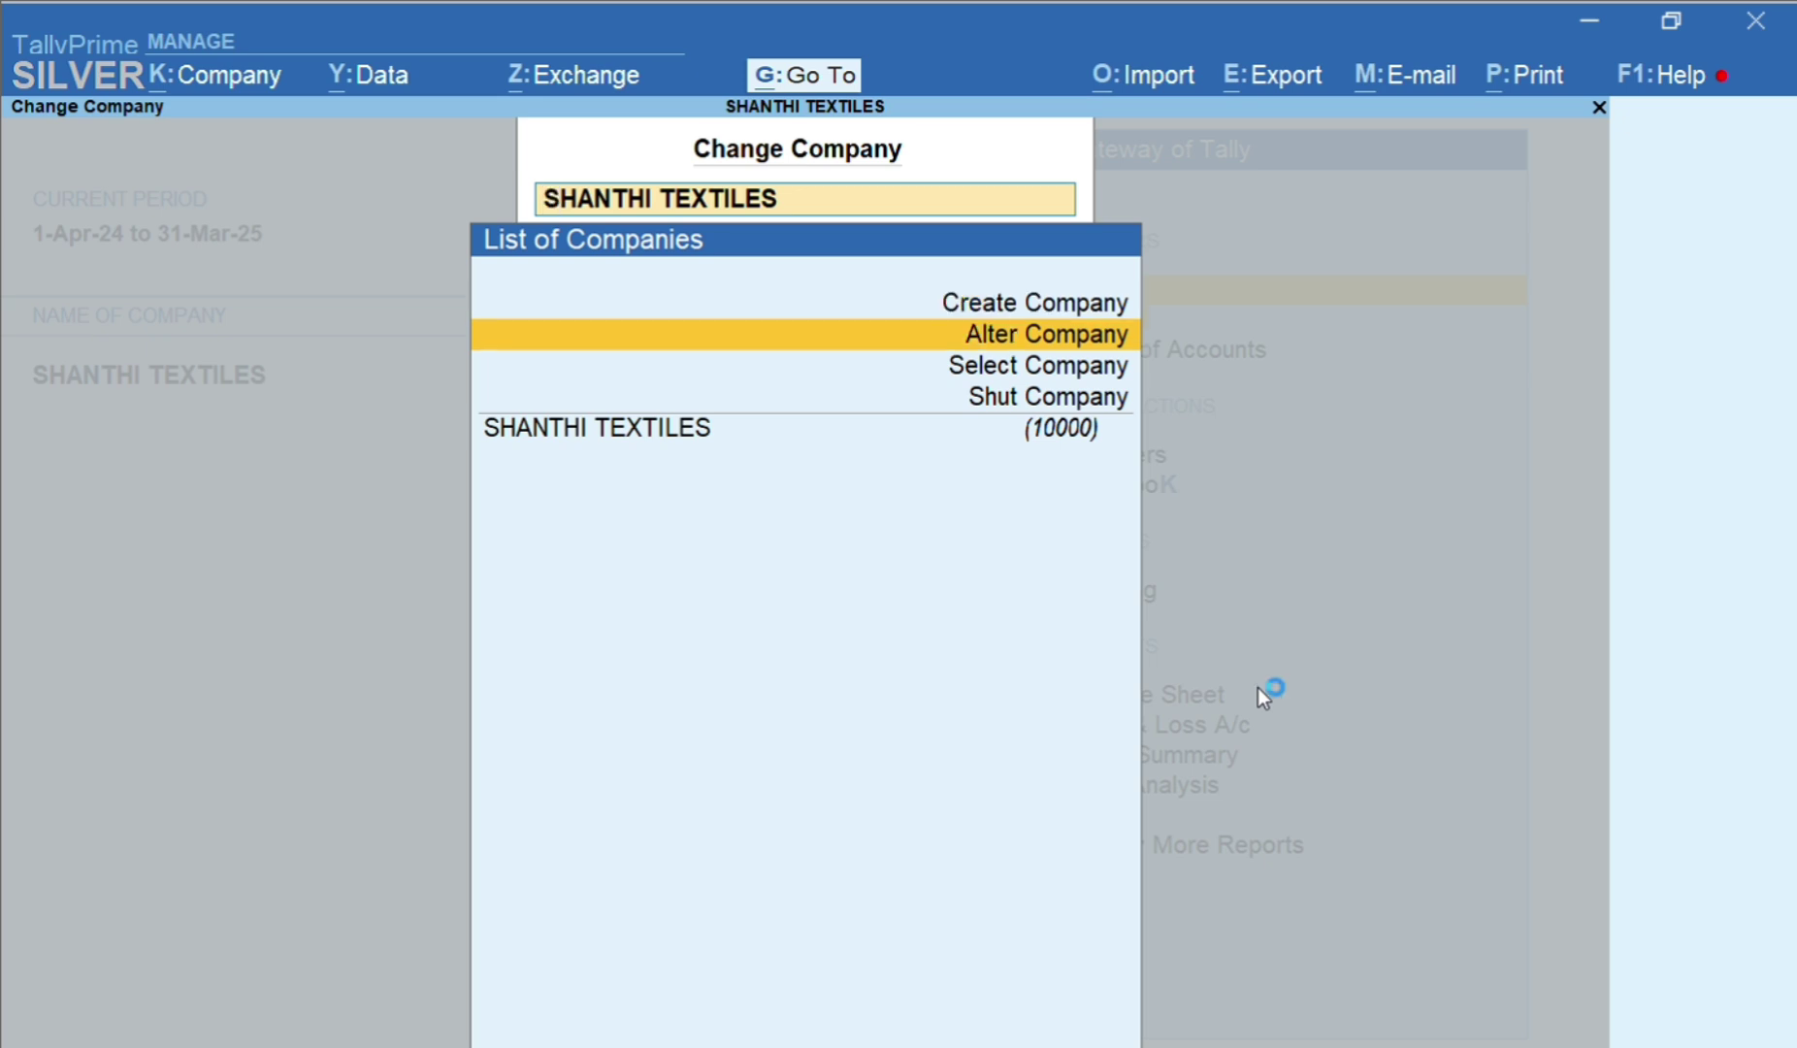
pyautogui.press('Down')
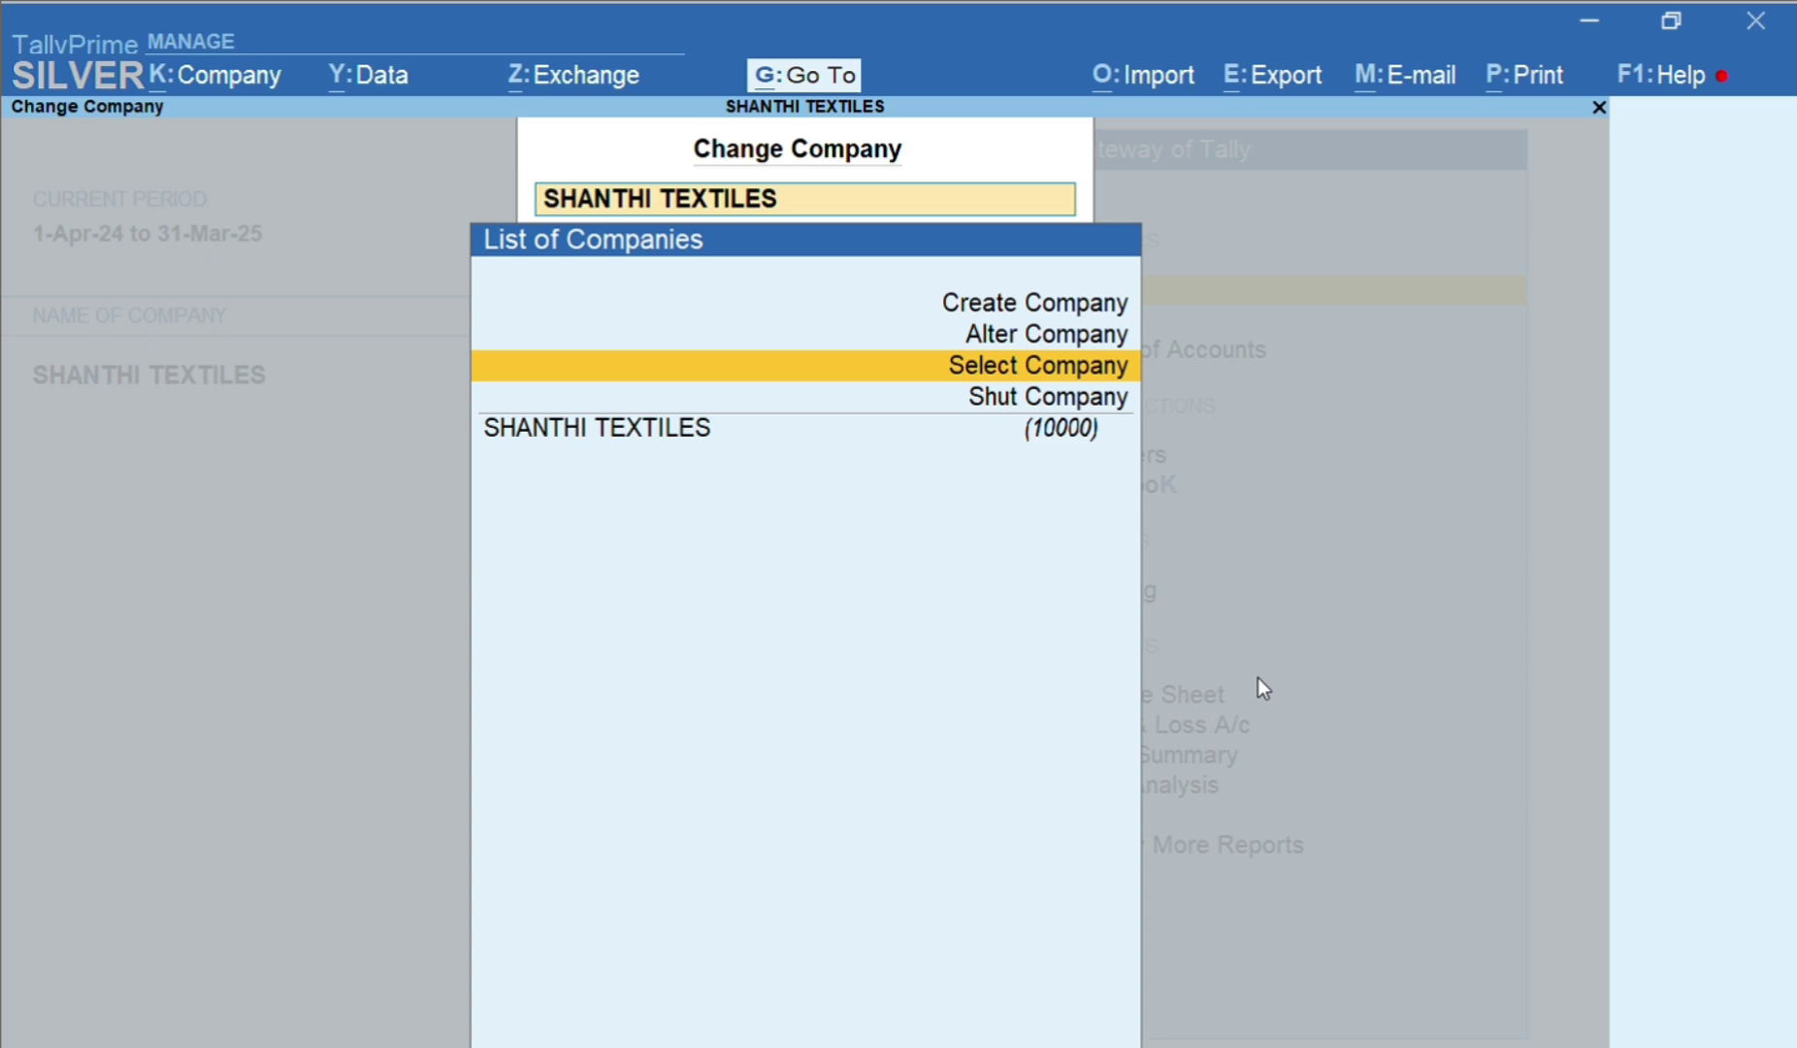
pyautogui.press('Down')
pyautogui.press('Up')
pyautogui.press('Down')
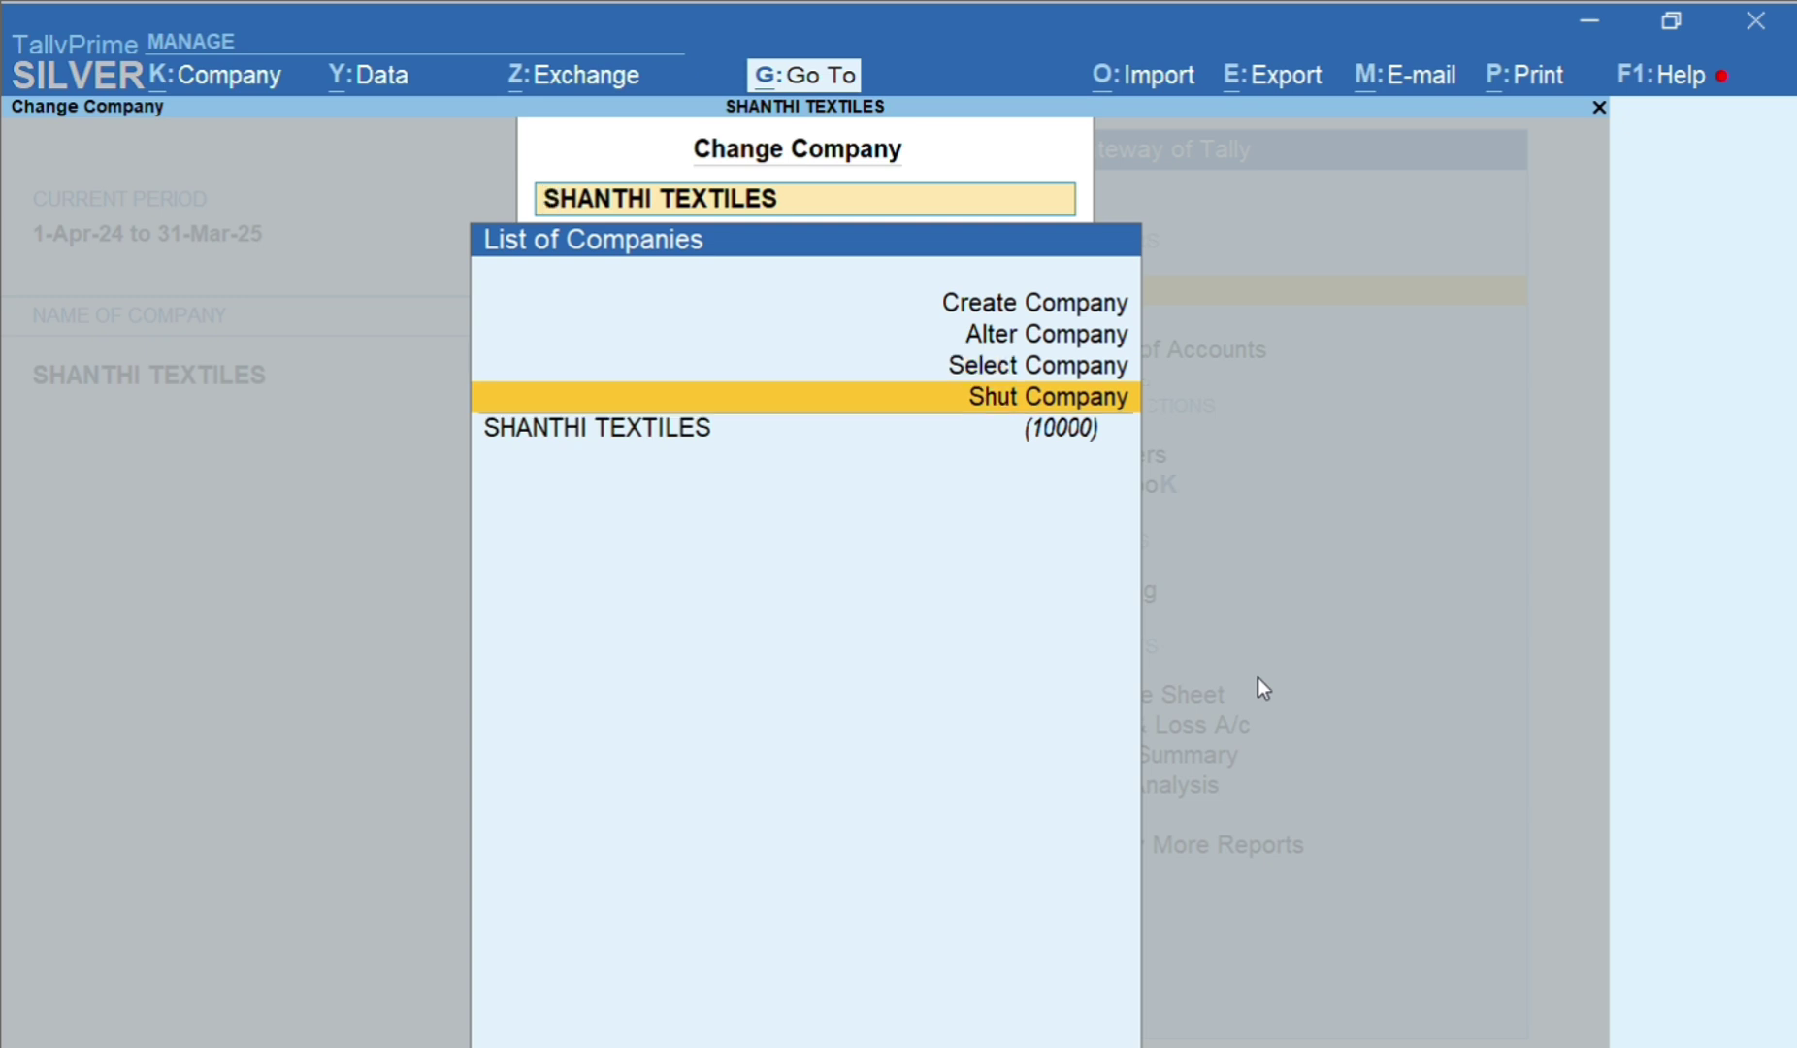
pyautogui.press('Up')
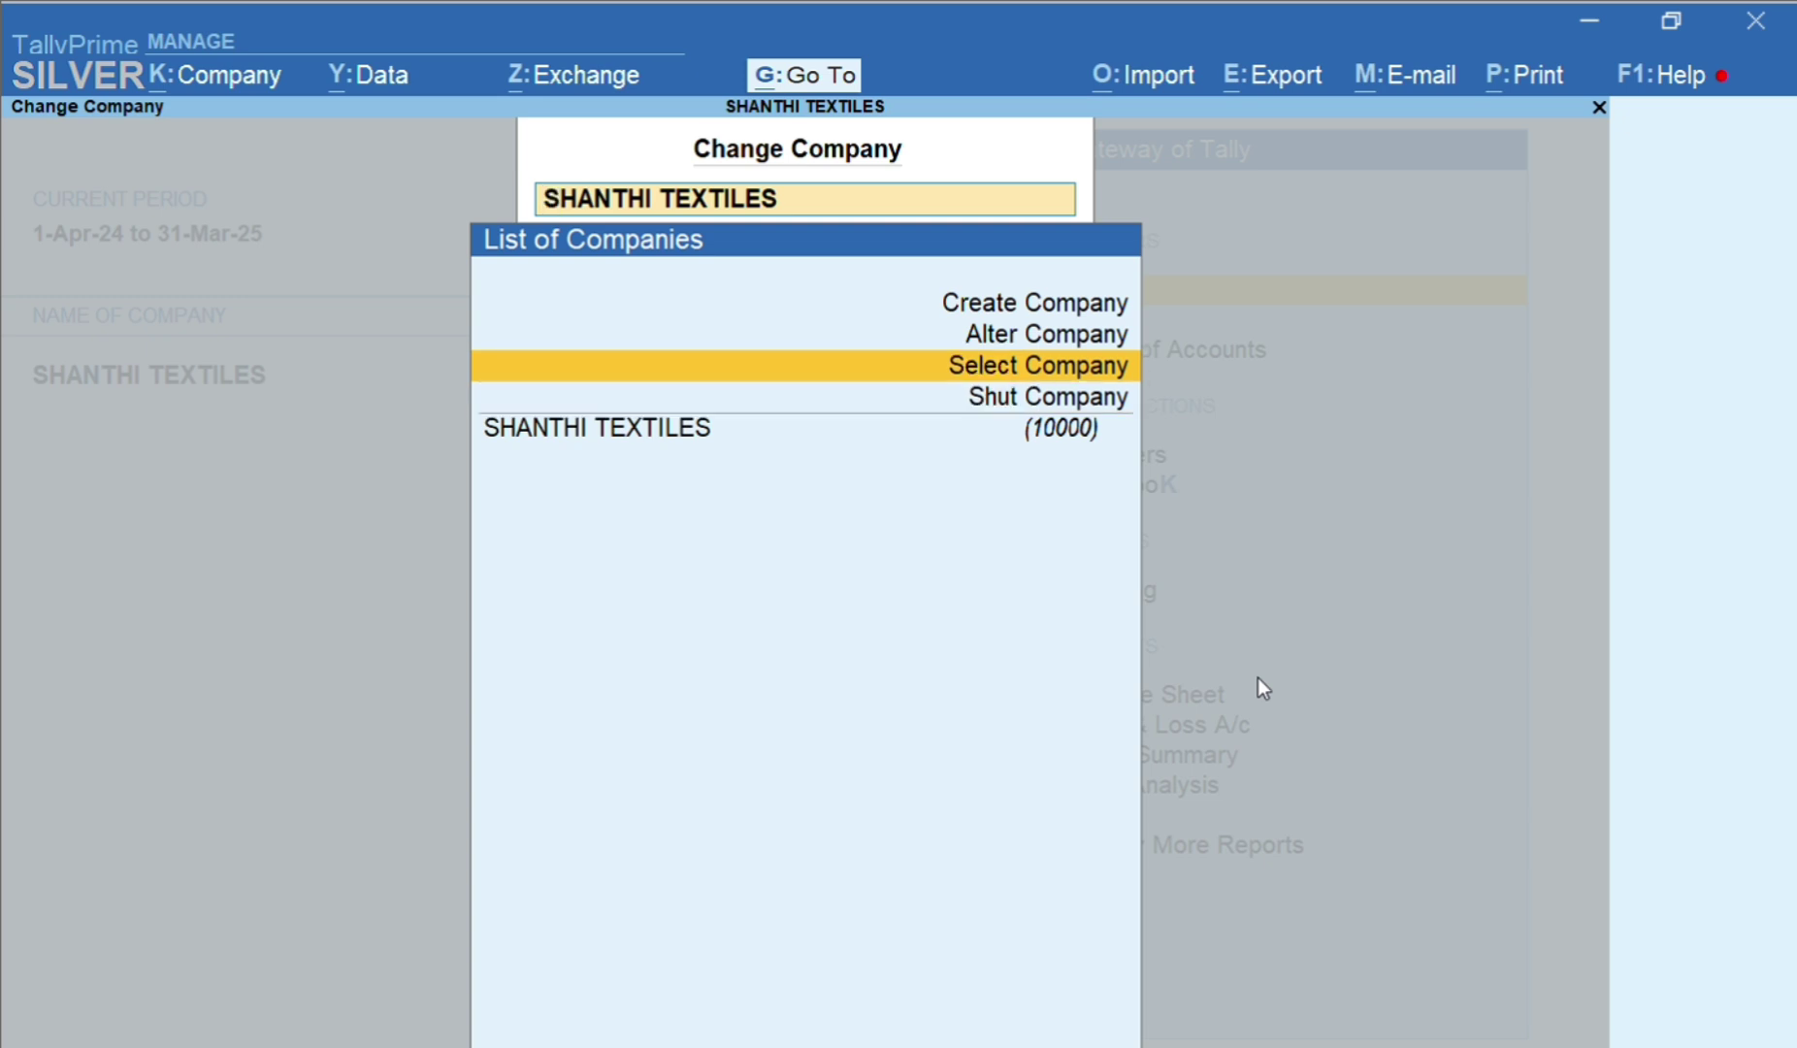
pyautogui.press('Up')
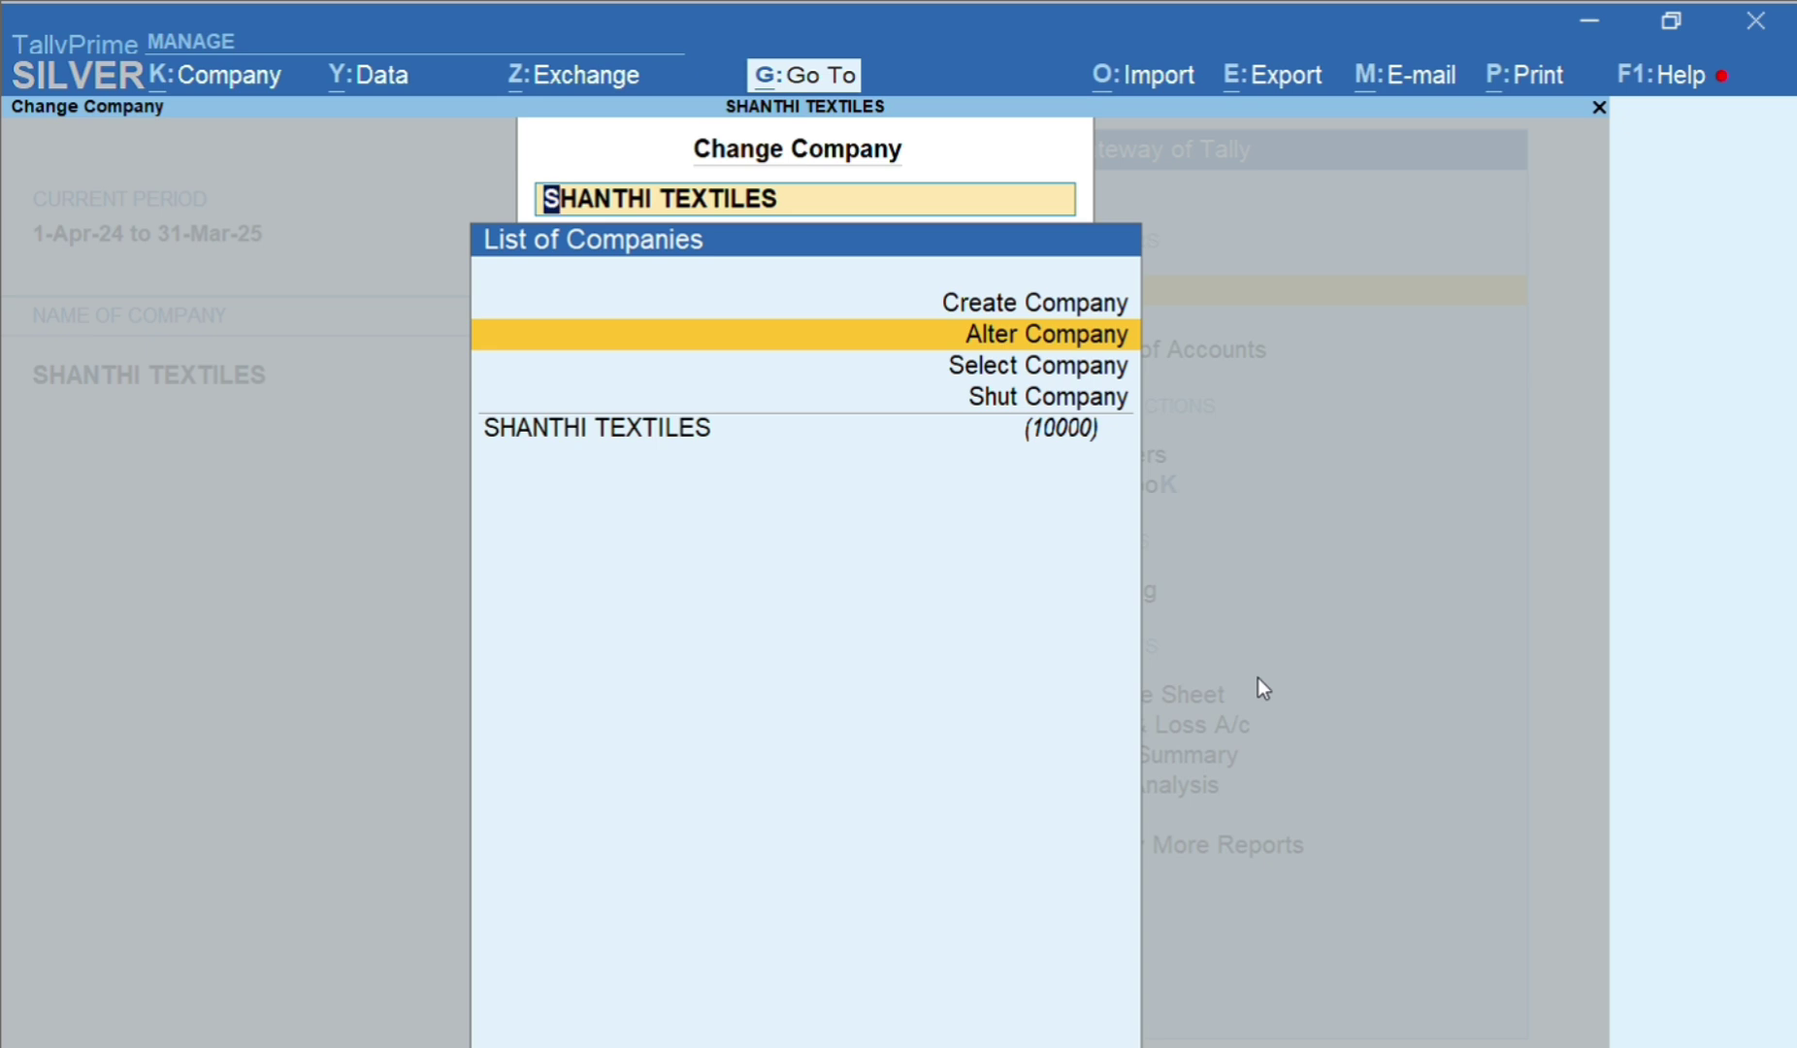
pyautogui.press('Return')
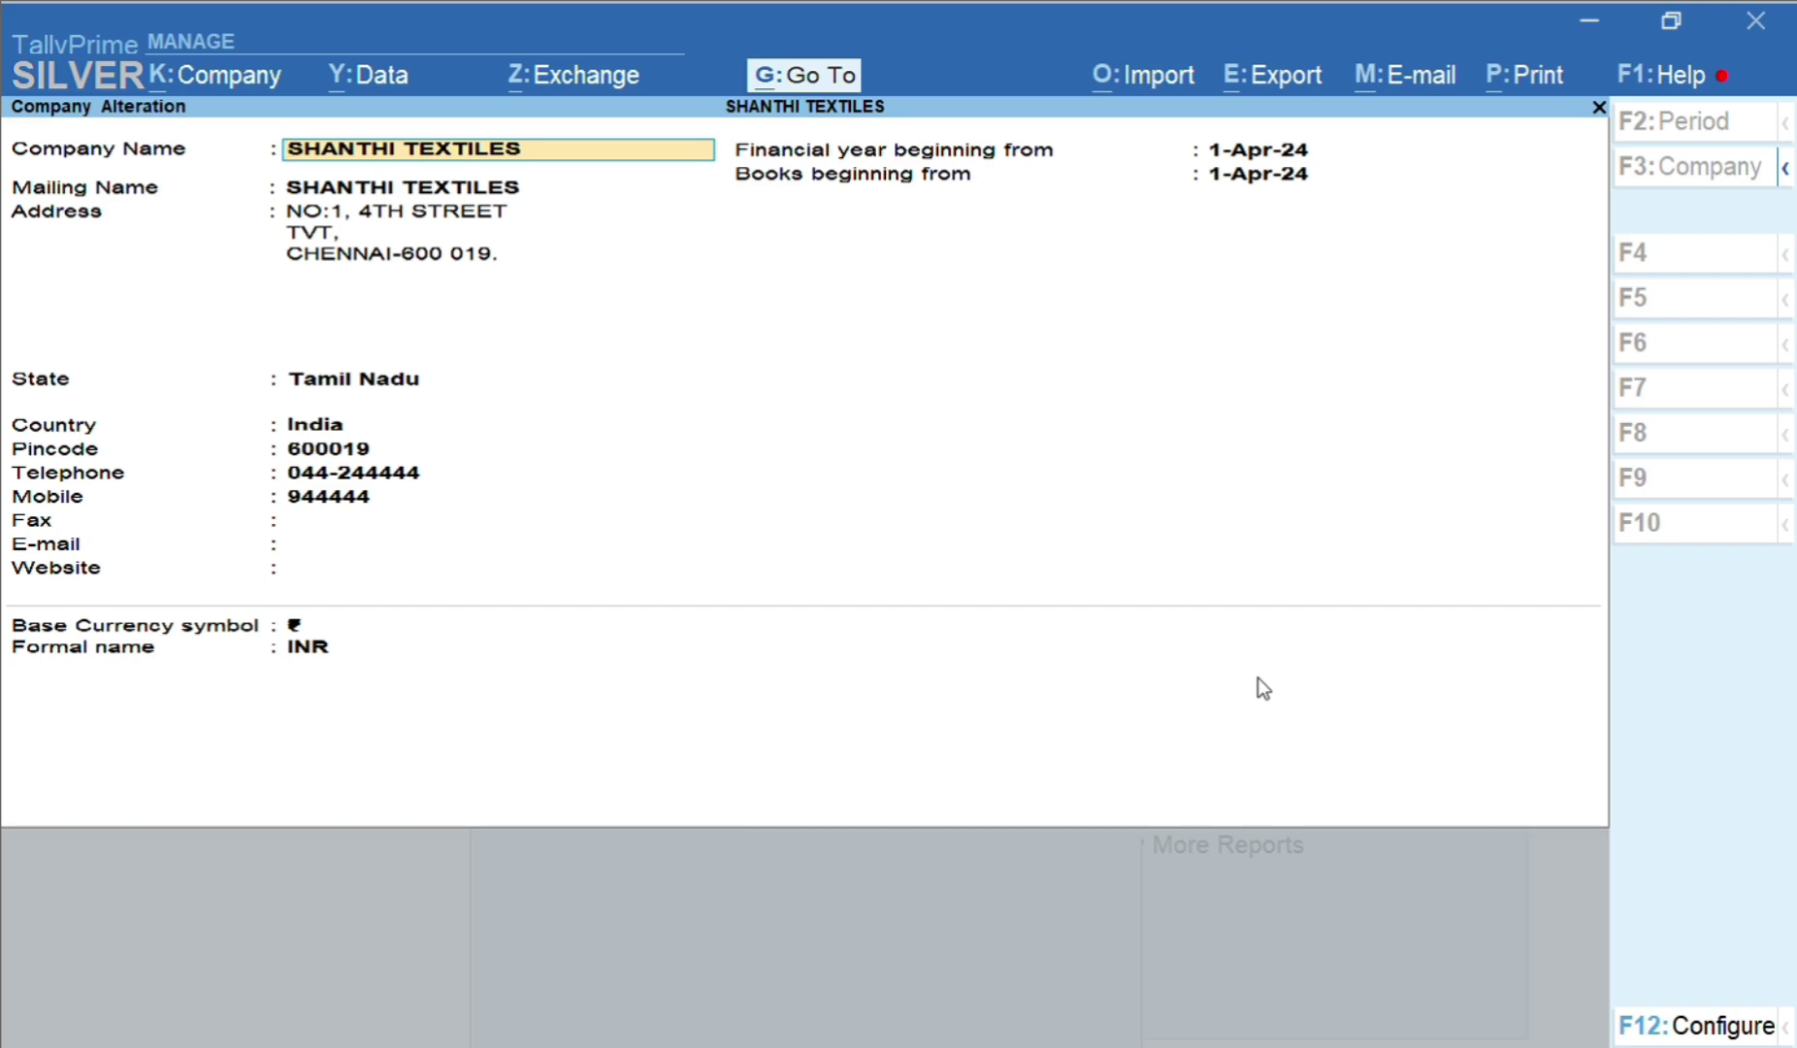
# Replace the company's mobile number with a corrected one and accept the alteration
pyautogui.press('Return')
pyautogui.press('Return')
pyautogui.press('Return')
pyautogui.press('Return')
pyautogui.press('Return')
pyautogui.press('Return')
pyautogui.press('Return')
pyautogui.press('Return')
pyautogui.press('Return')
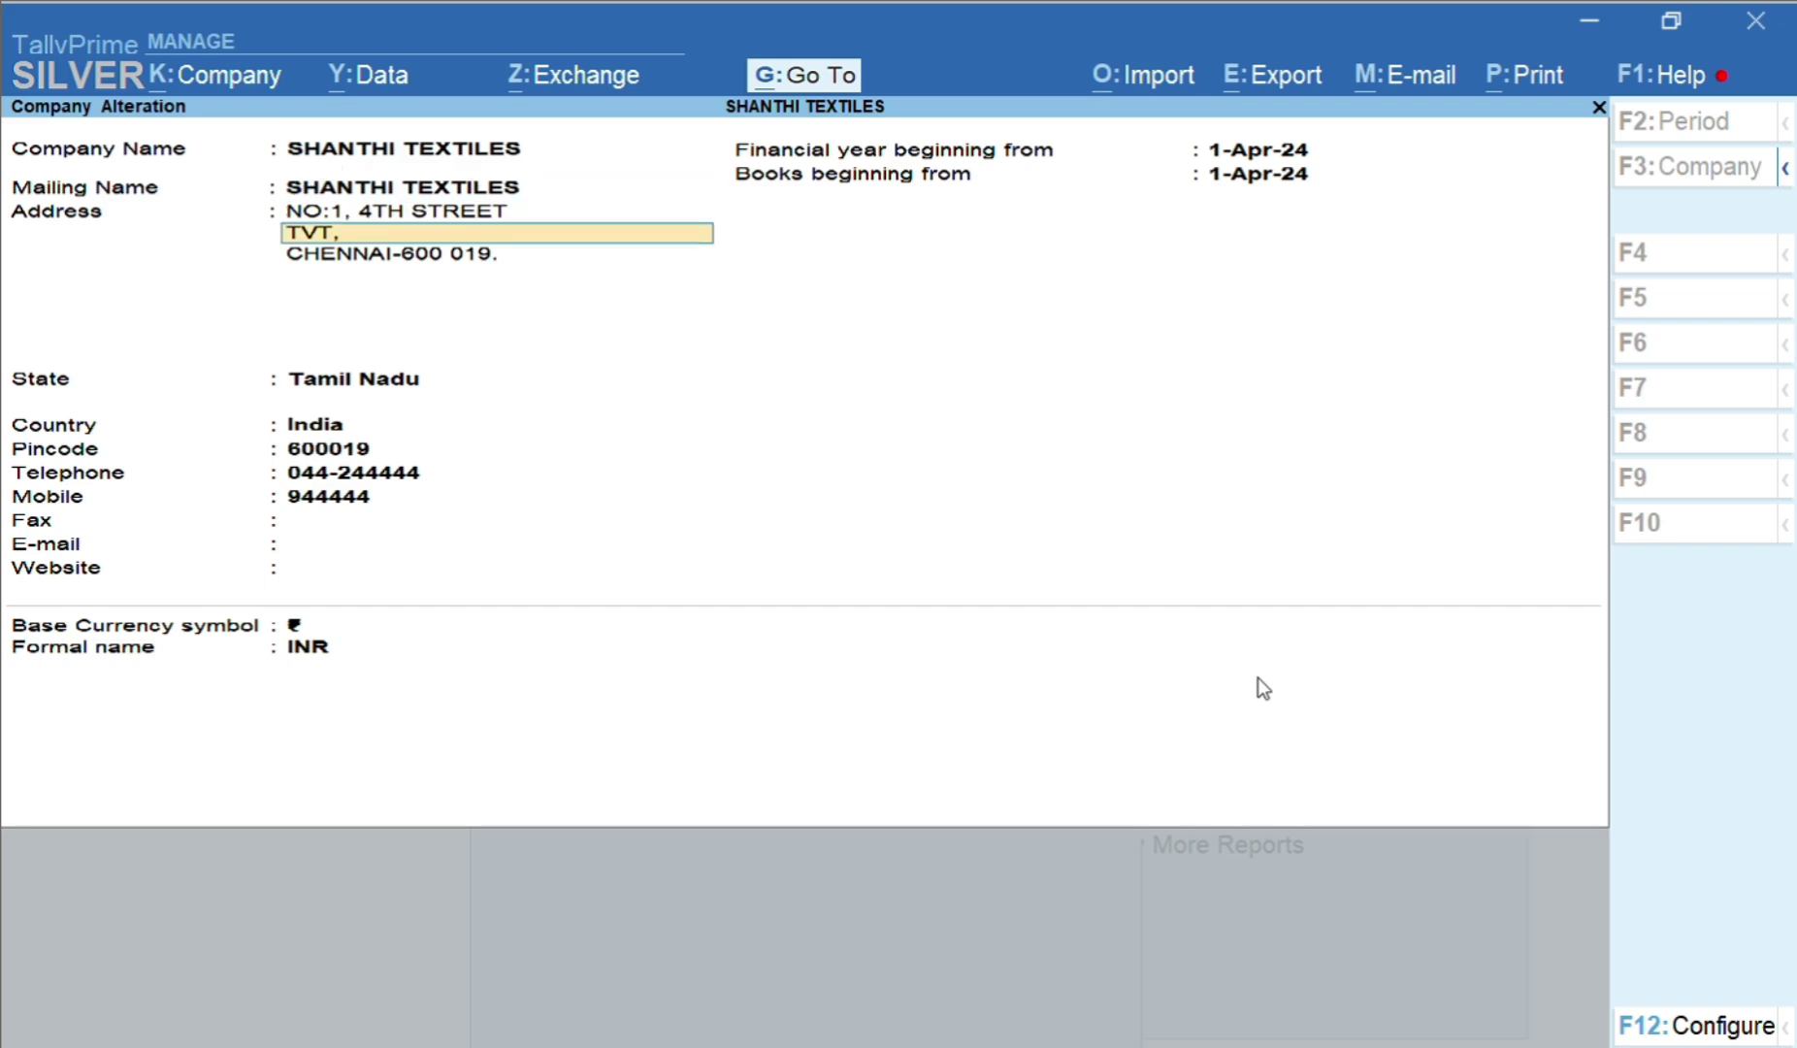
pyautogui.press('Return')
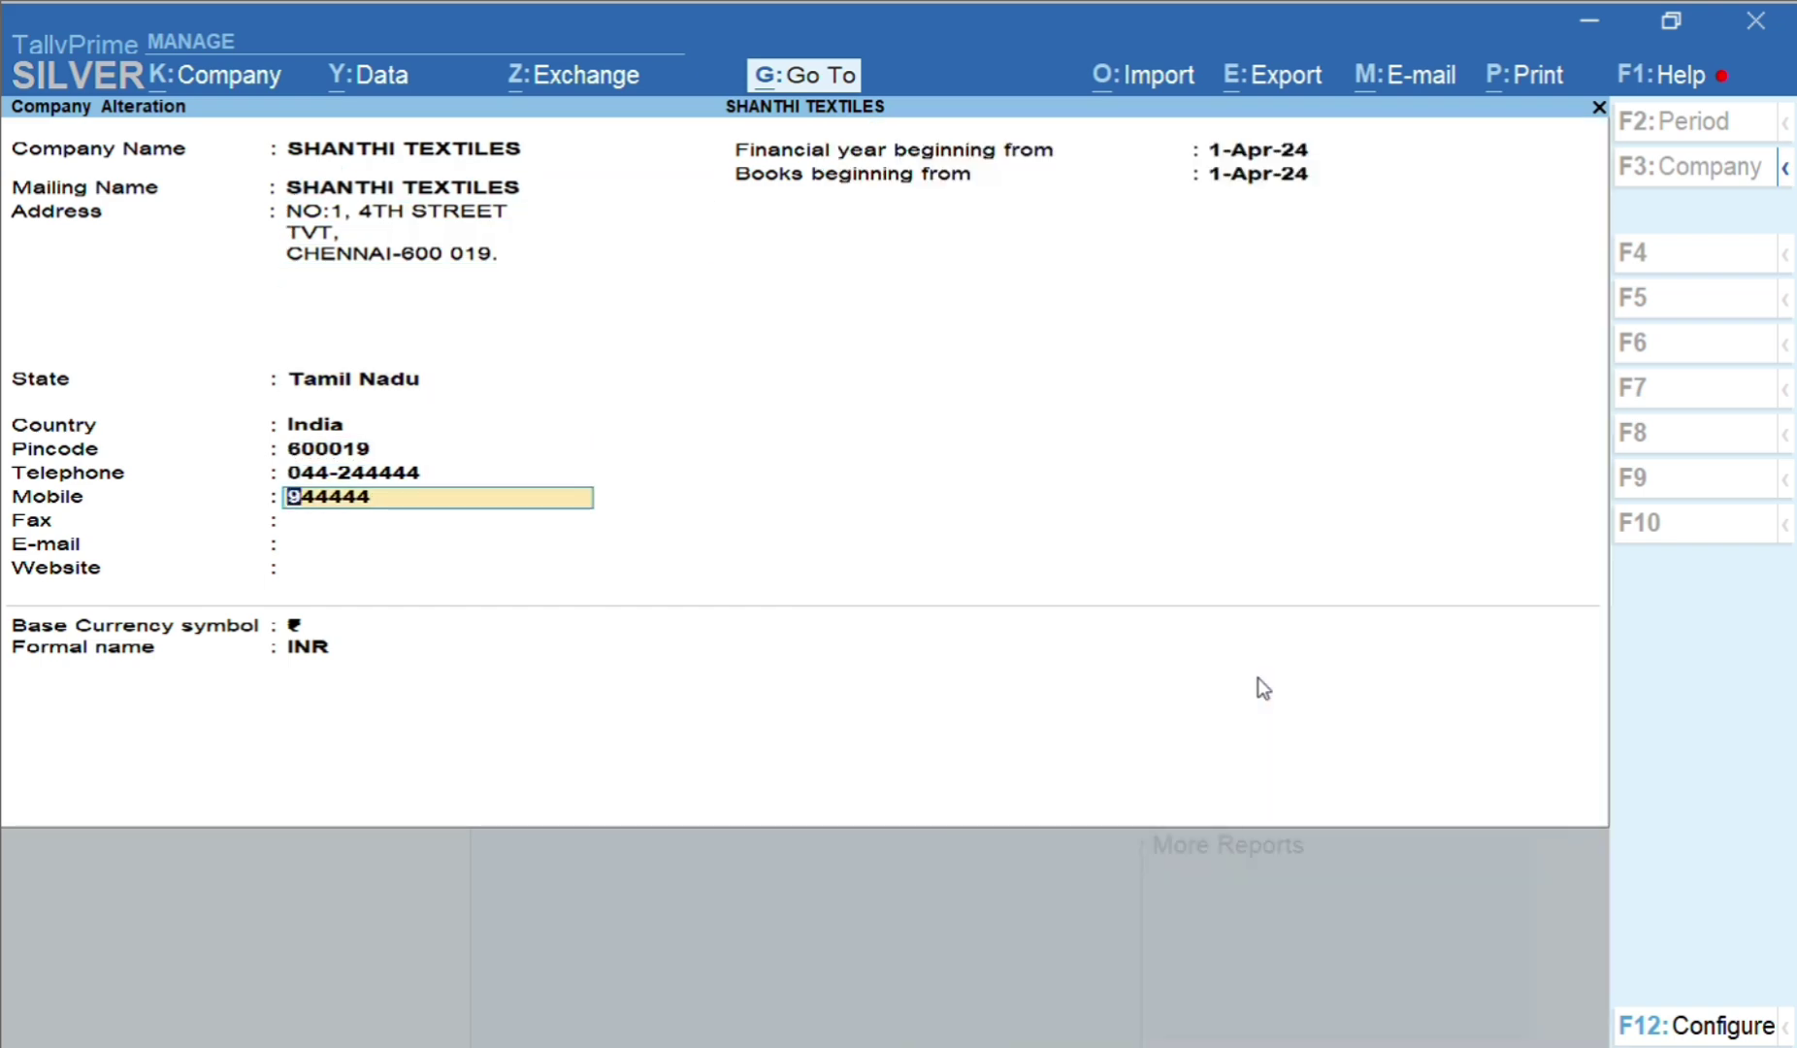
pyautogui.write('245123456')
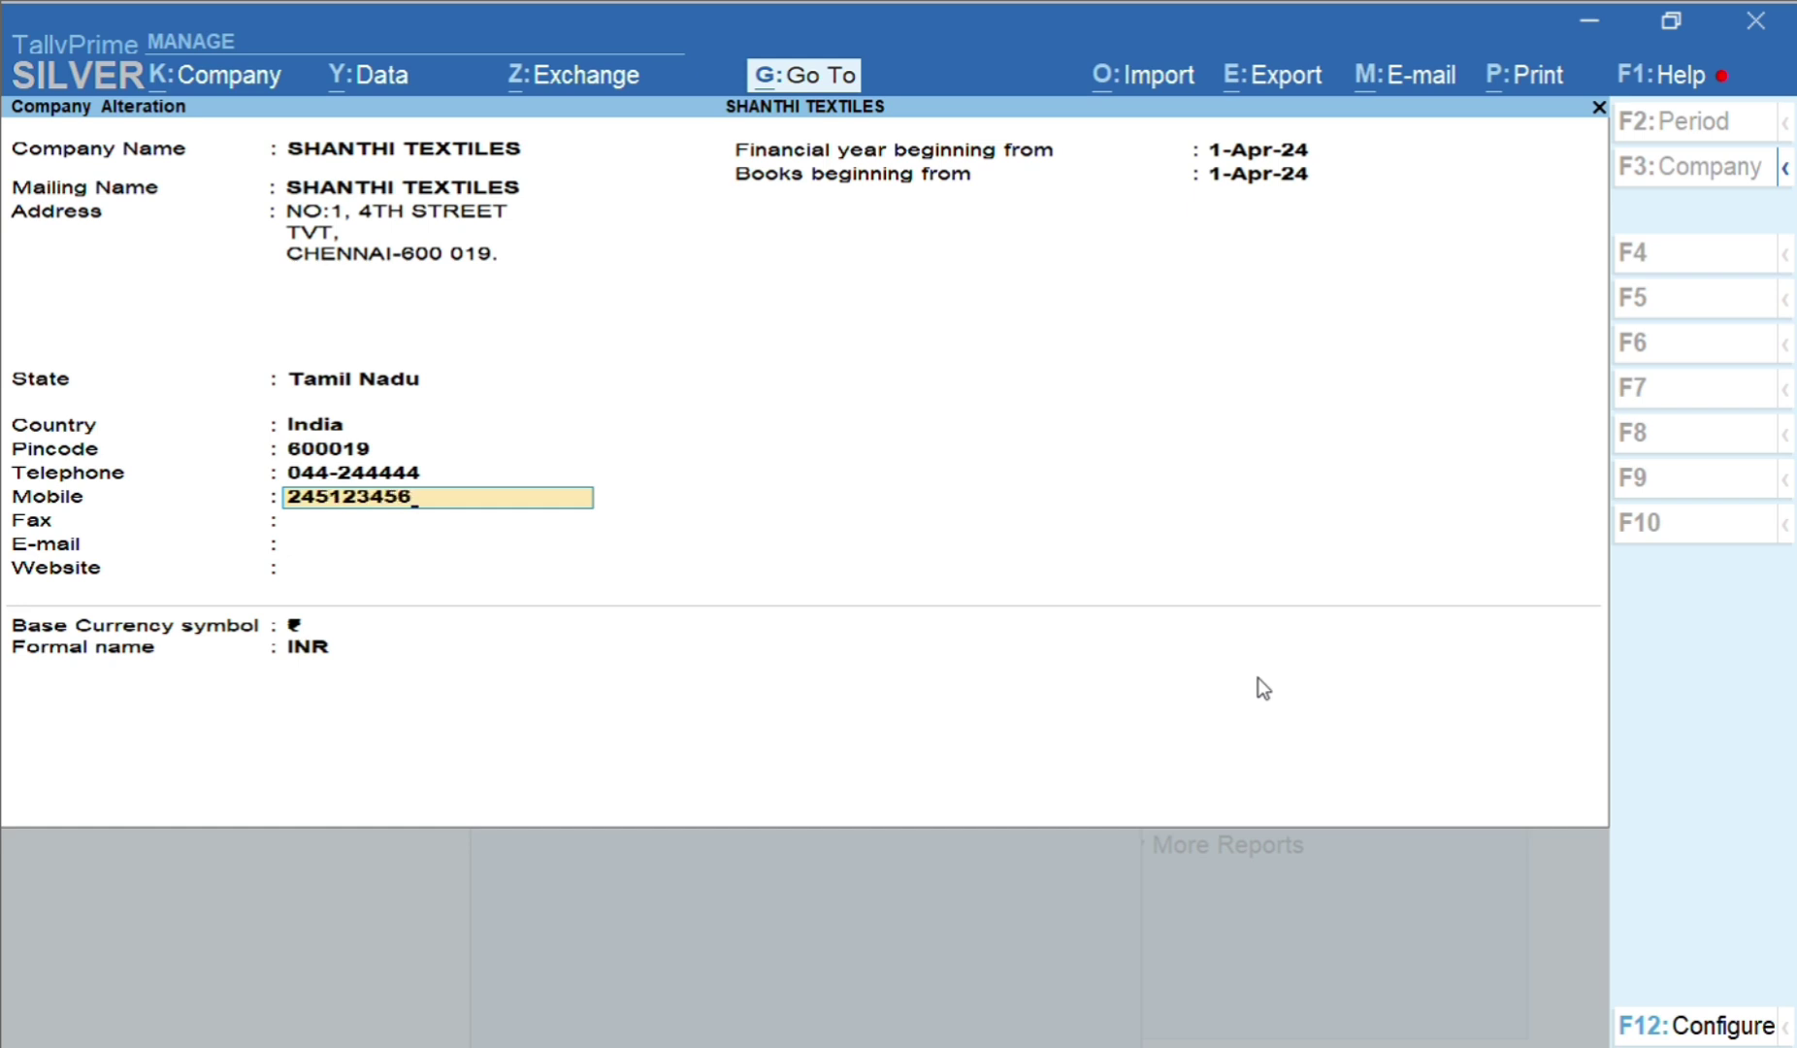
pyautogui.hotkey('ctrl', 'BackSpace')
pyautogui.press('Return')
pyautogui.press('Return')
pyautogui.press('Return')
pyautogui.press('Return')
pyautogui.press('Return')
pyautogui.press('Return')
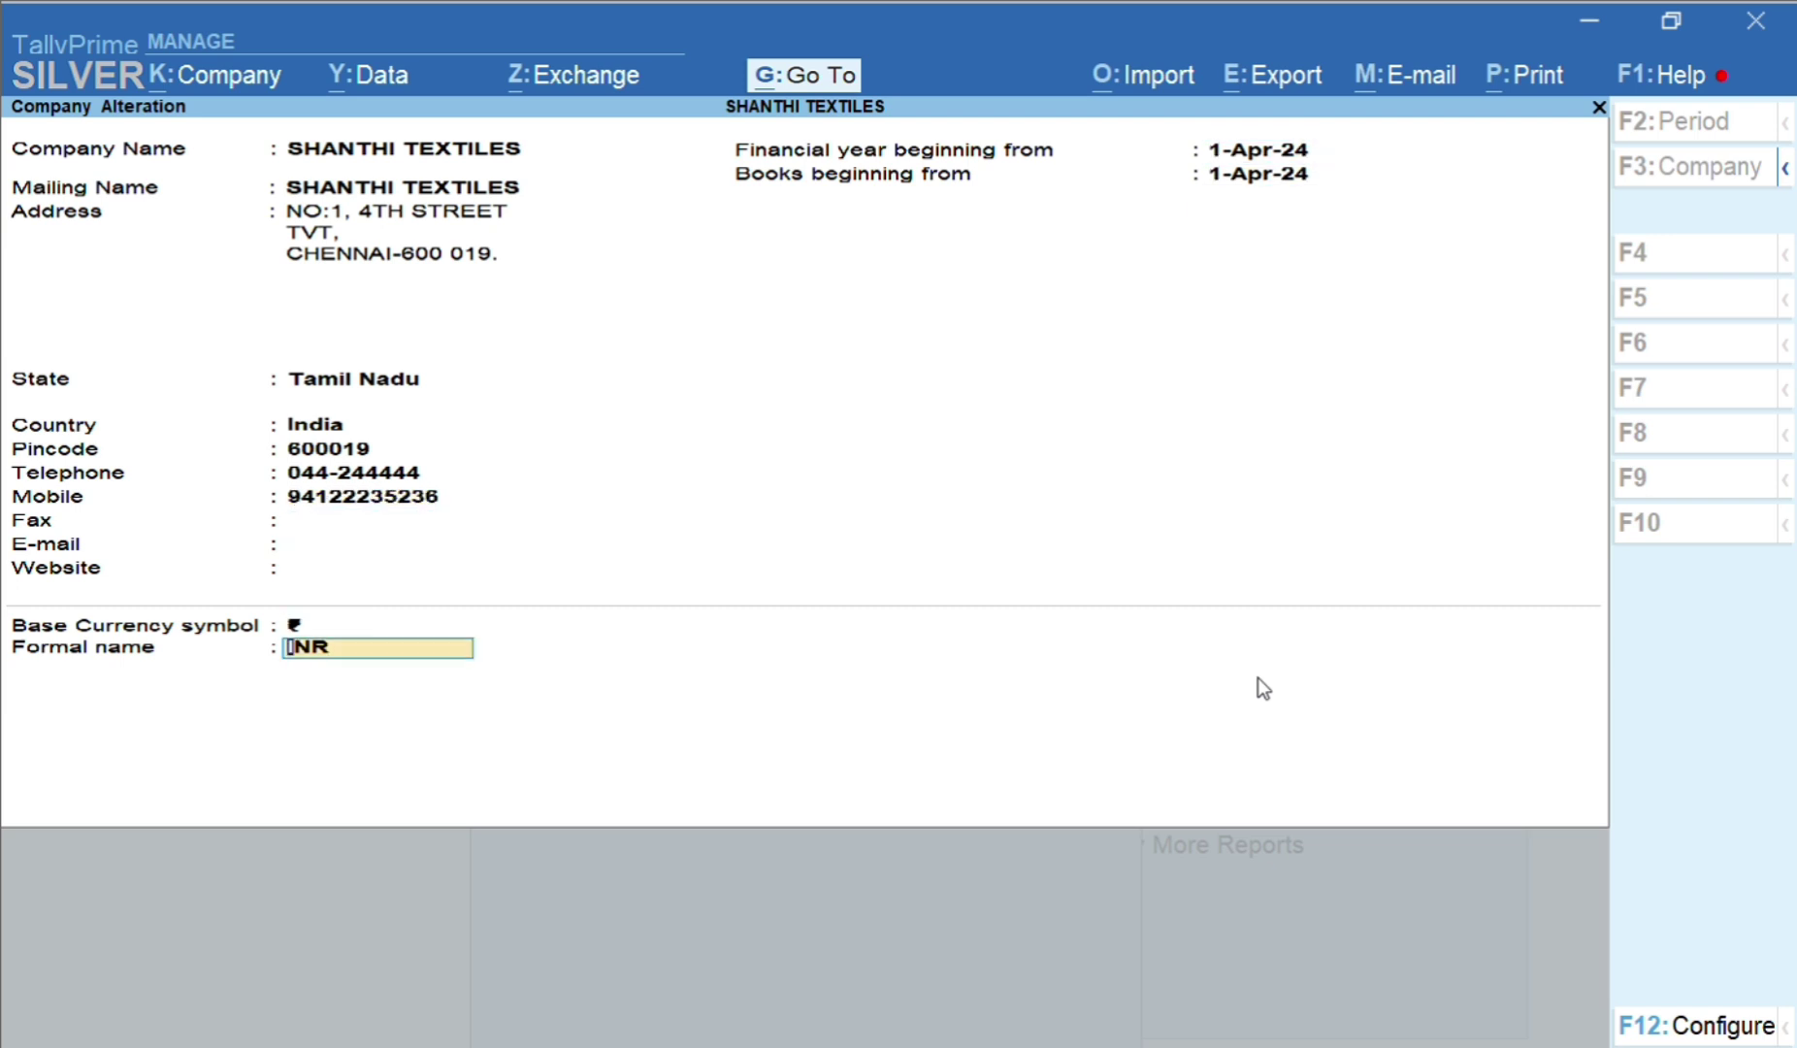
pyautogui.press('Return')
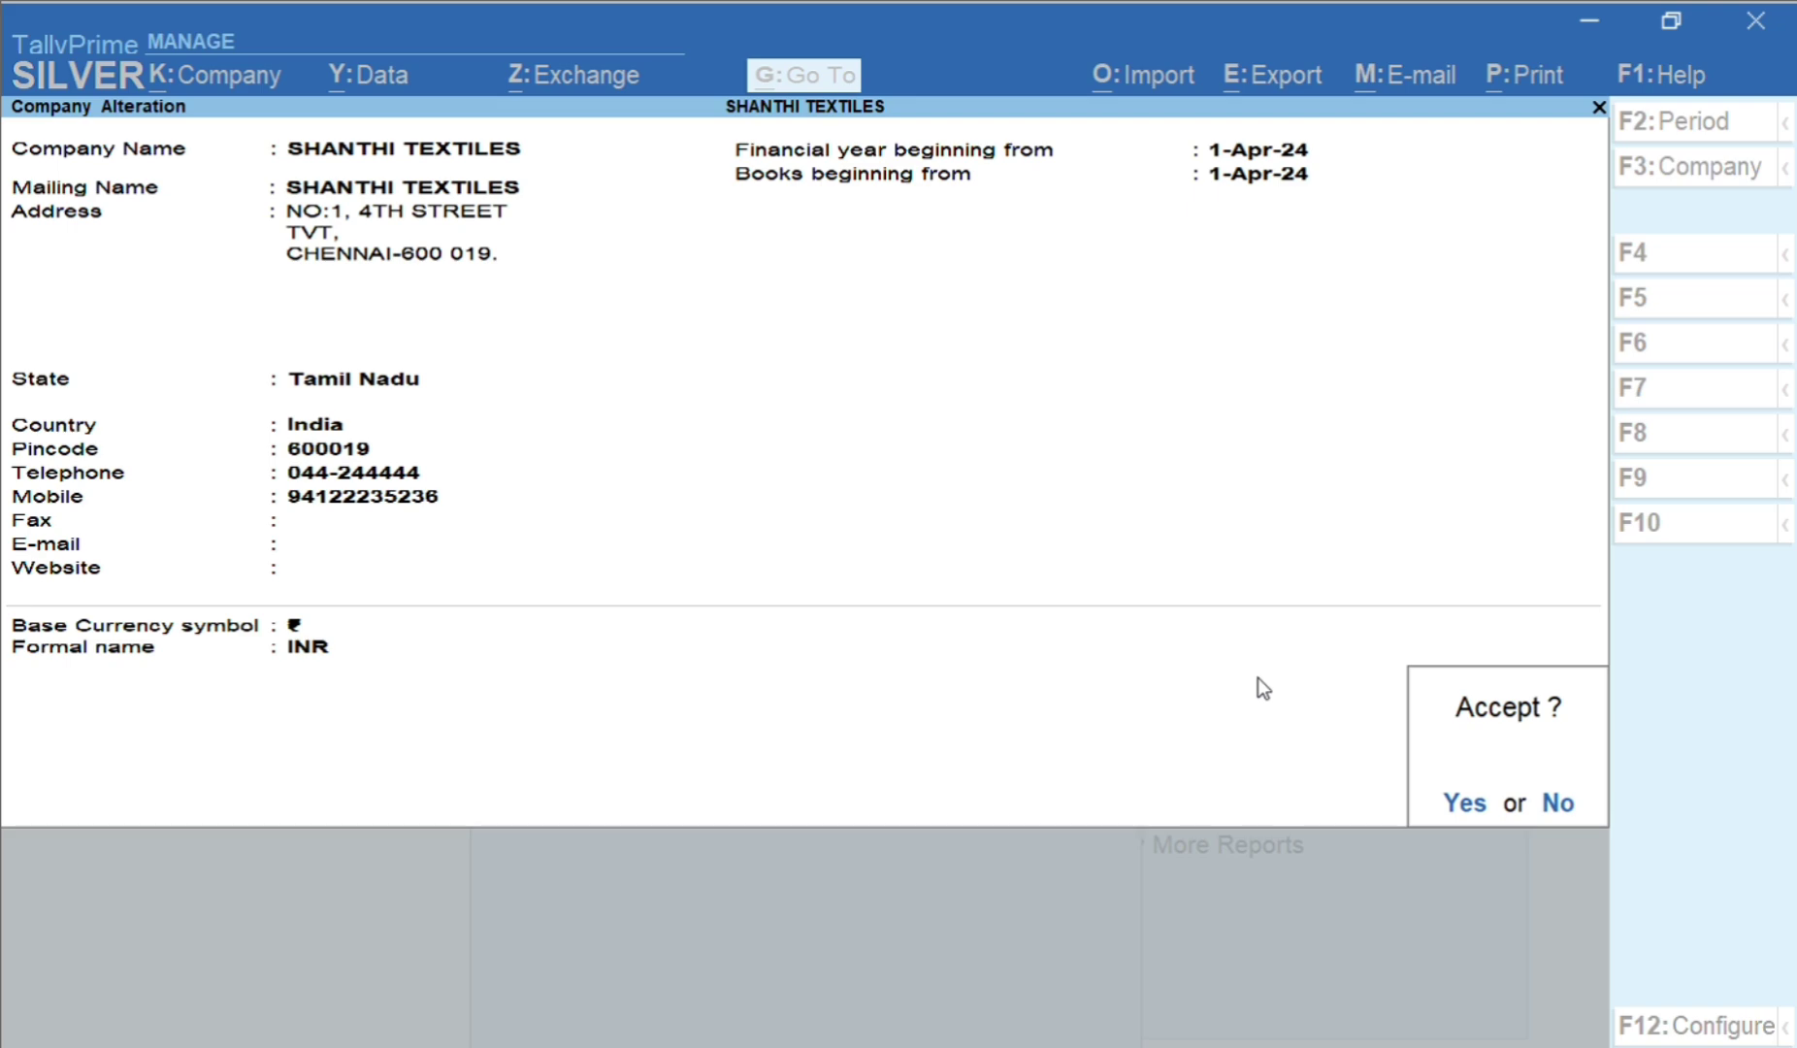
pyautogui.press('Return')
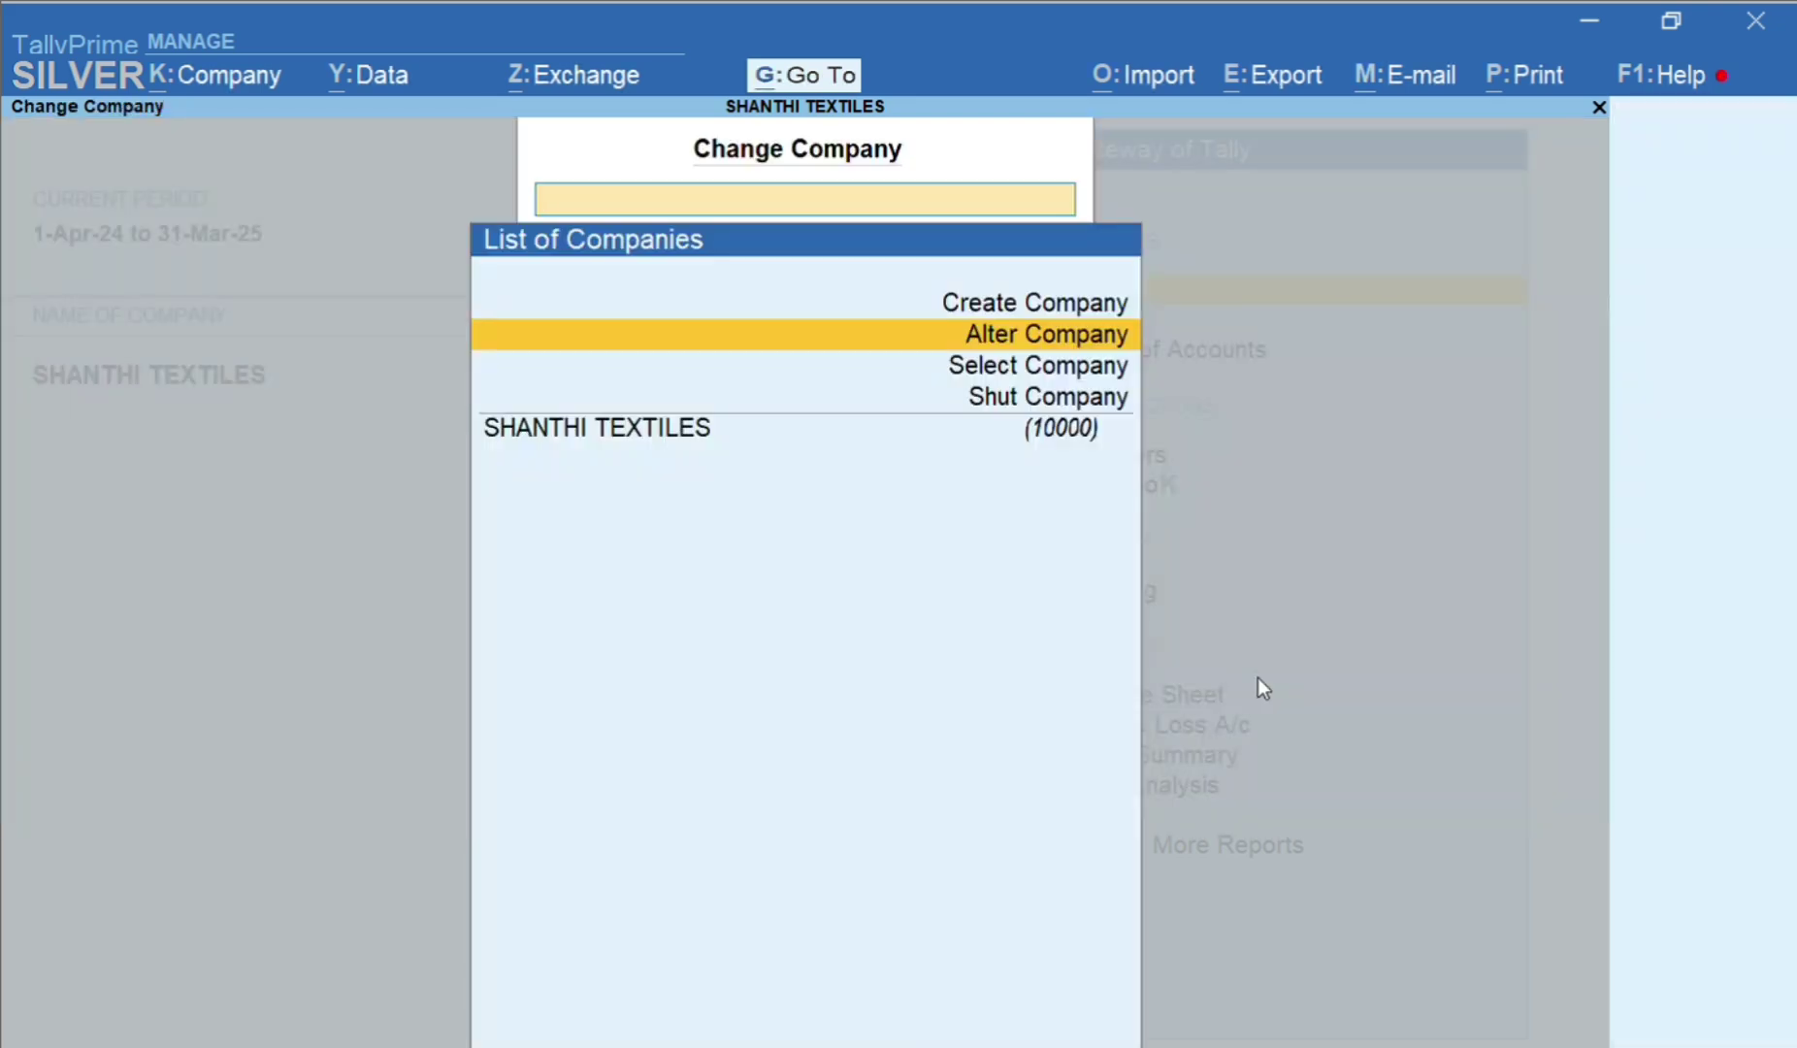
# Through Alter Company, change the name SHANTHI TEXTILES to SHANTHI TEX & CO and save
pyautogui.press('Escape')
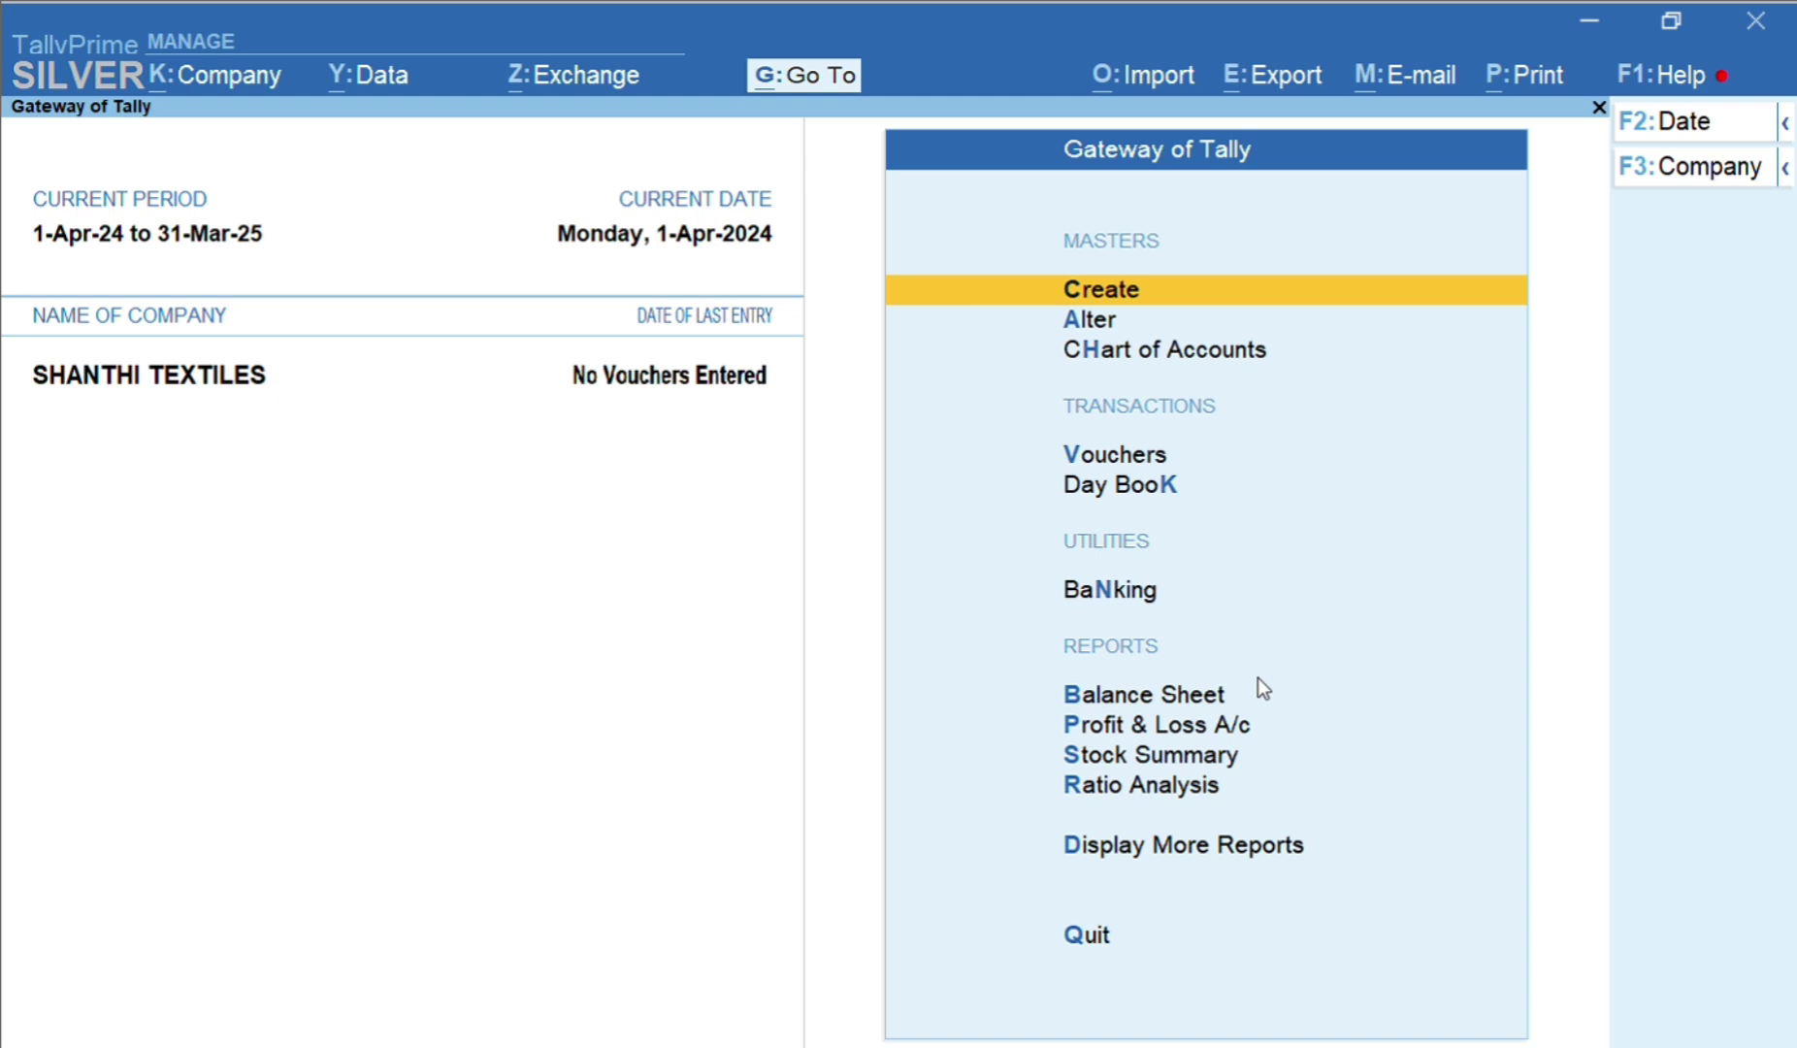
pyautogui.press('F3')
pyautogui.press('Up')
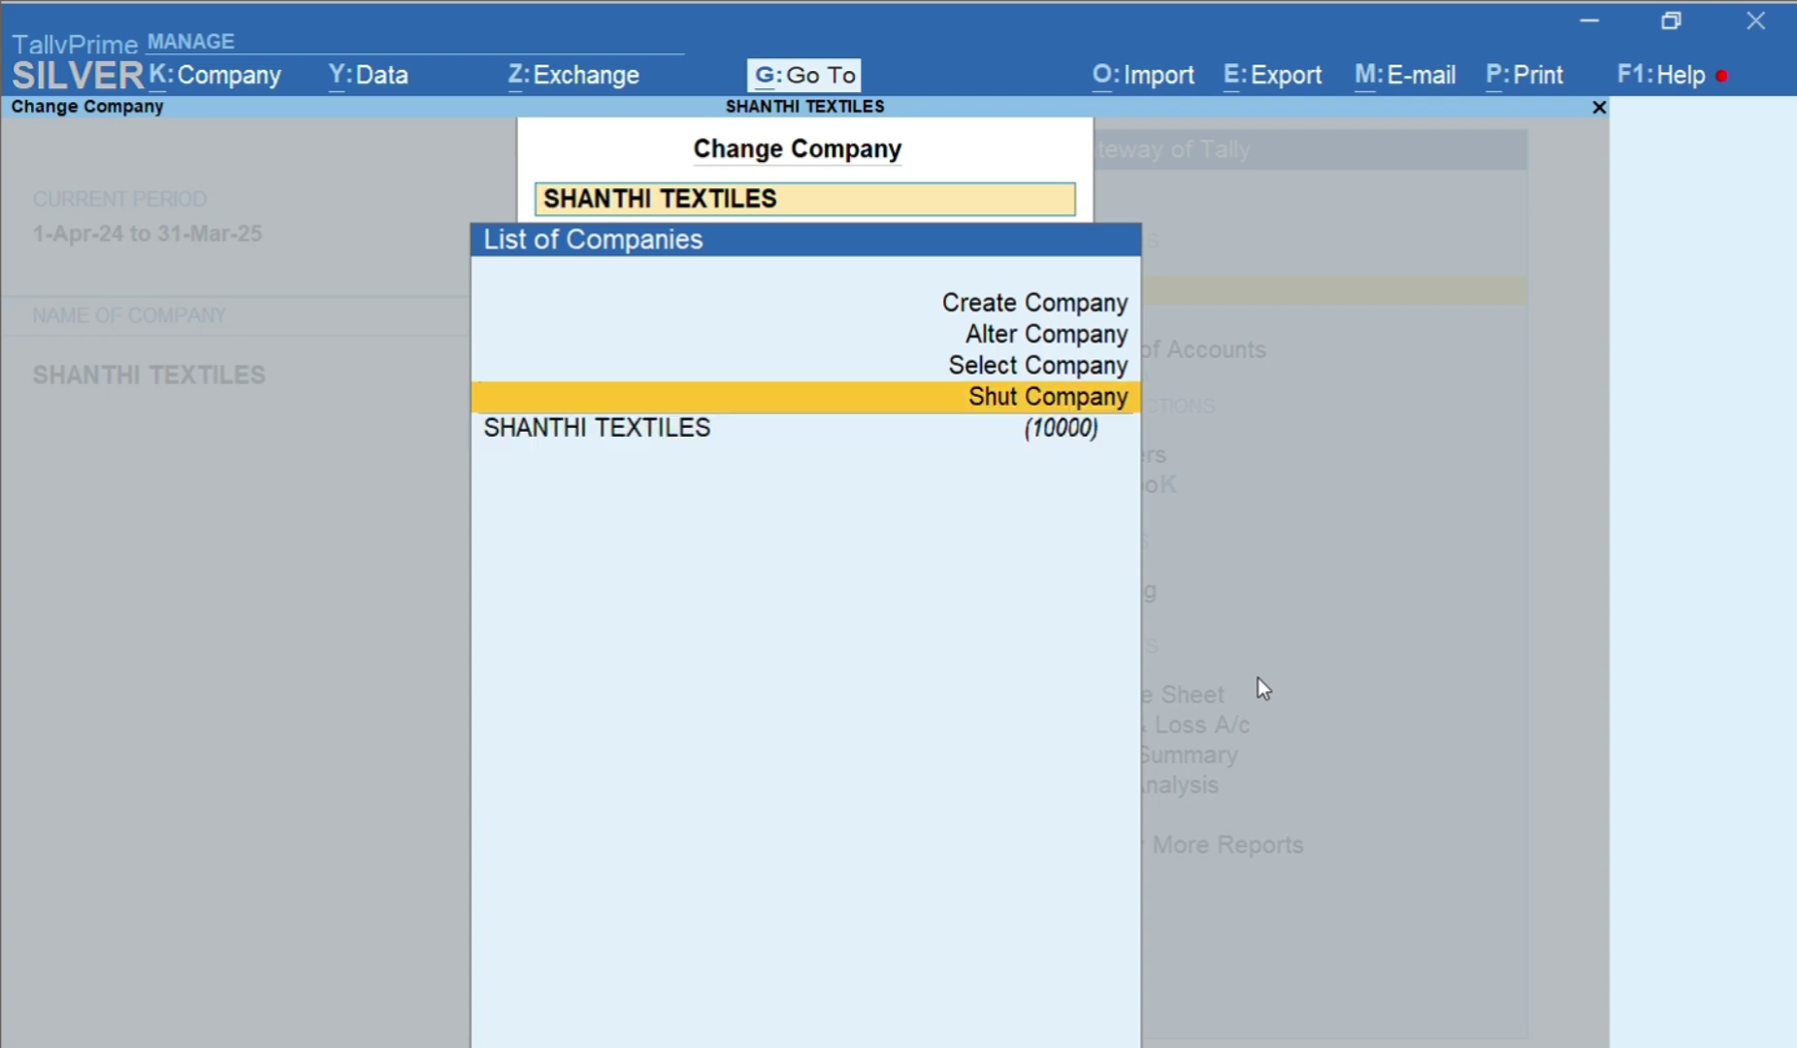
pyautogui.press('Up')
pyautogui.press('Up')
pyautogui.press('Return')
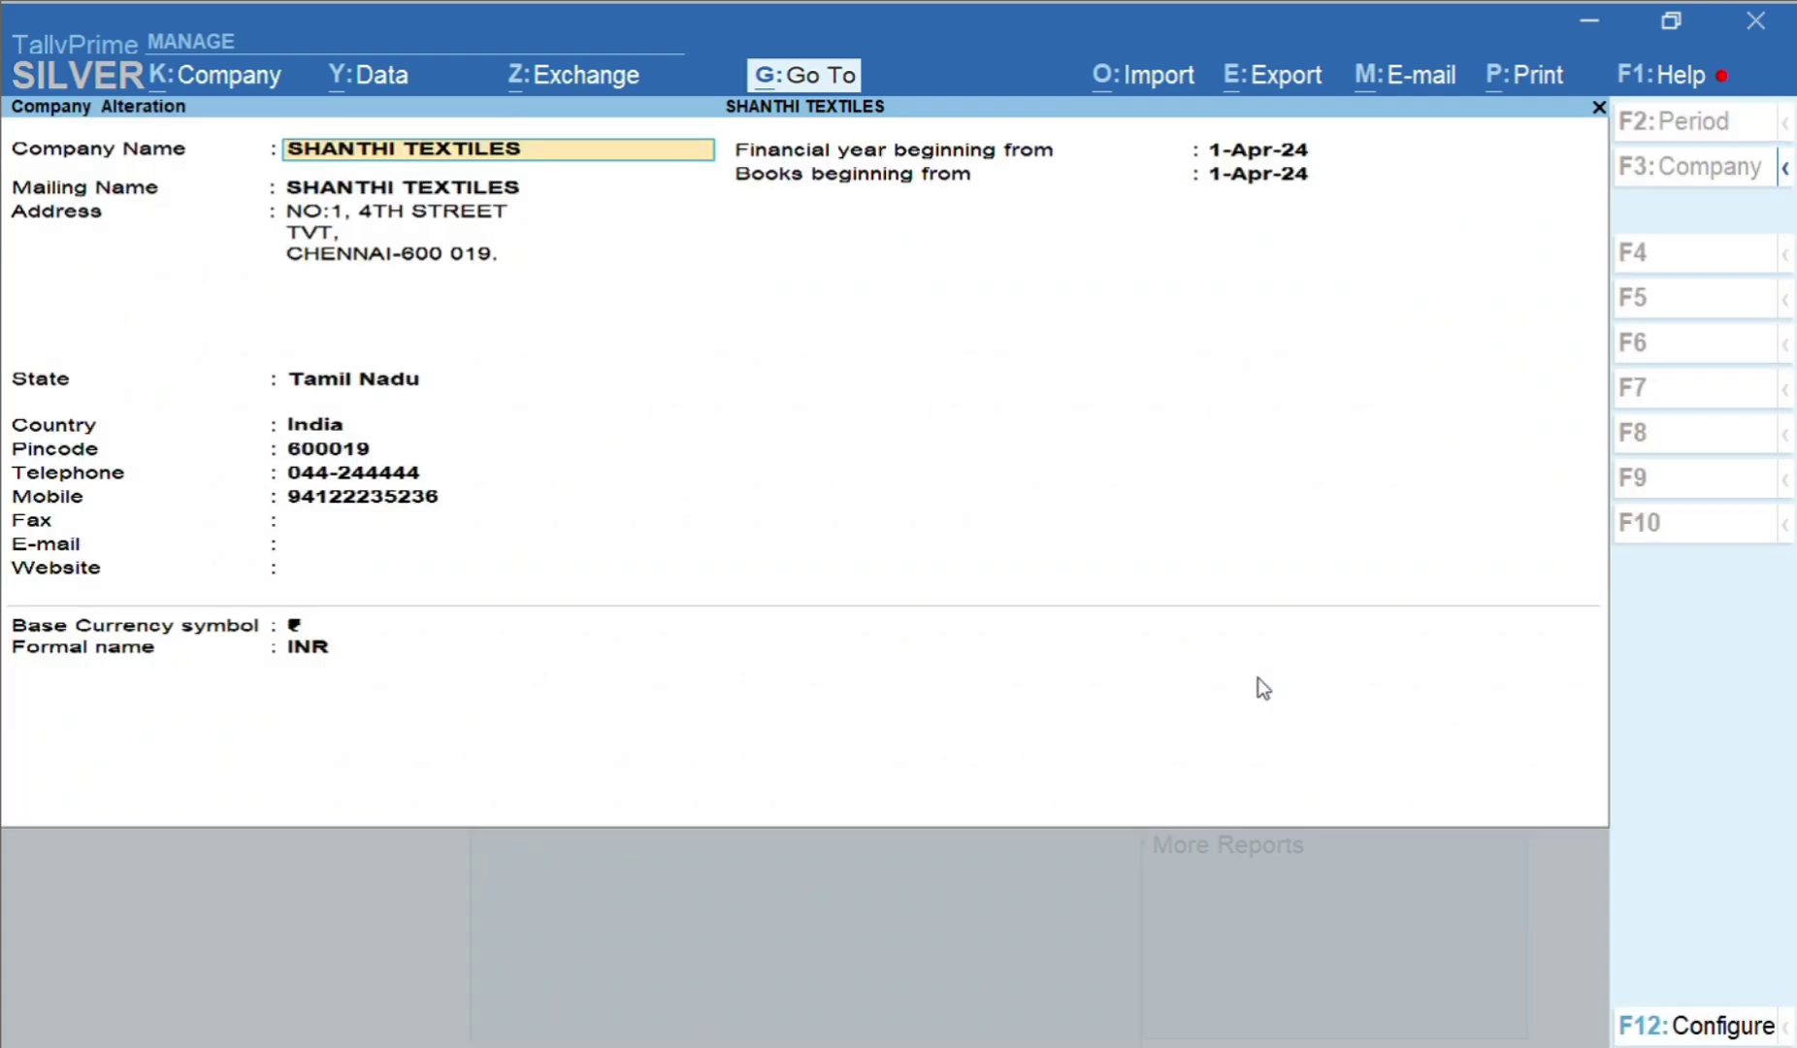
pyautogui.press('BackSpace')
pyautogui.press('BackSpace')
pyautogui.press('BackSpace')
pyautogui.press('BackSpace')
pyautogui.press('BackSpace')
pyautogui.write('& CO')
pyautogui.press('Return')
pyautogui.press('Return')
pyautogui.press('Return')
pyautogui.press('Return')
pyautogui.press('Return')
pyautogui.press('Return')
pyautogui.press('Return')
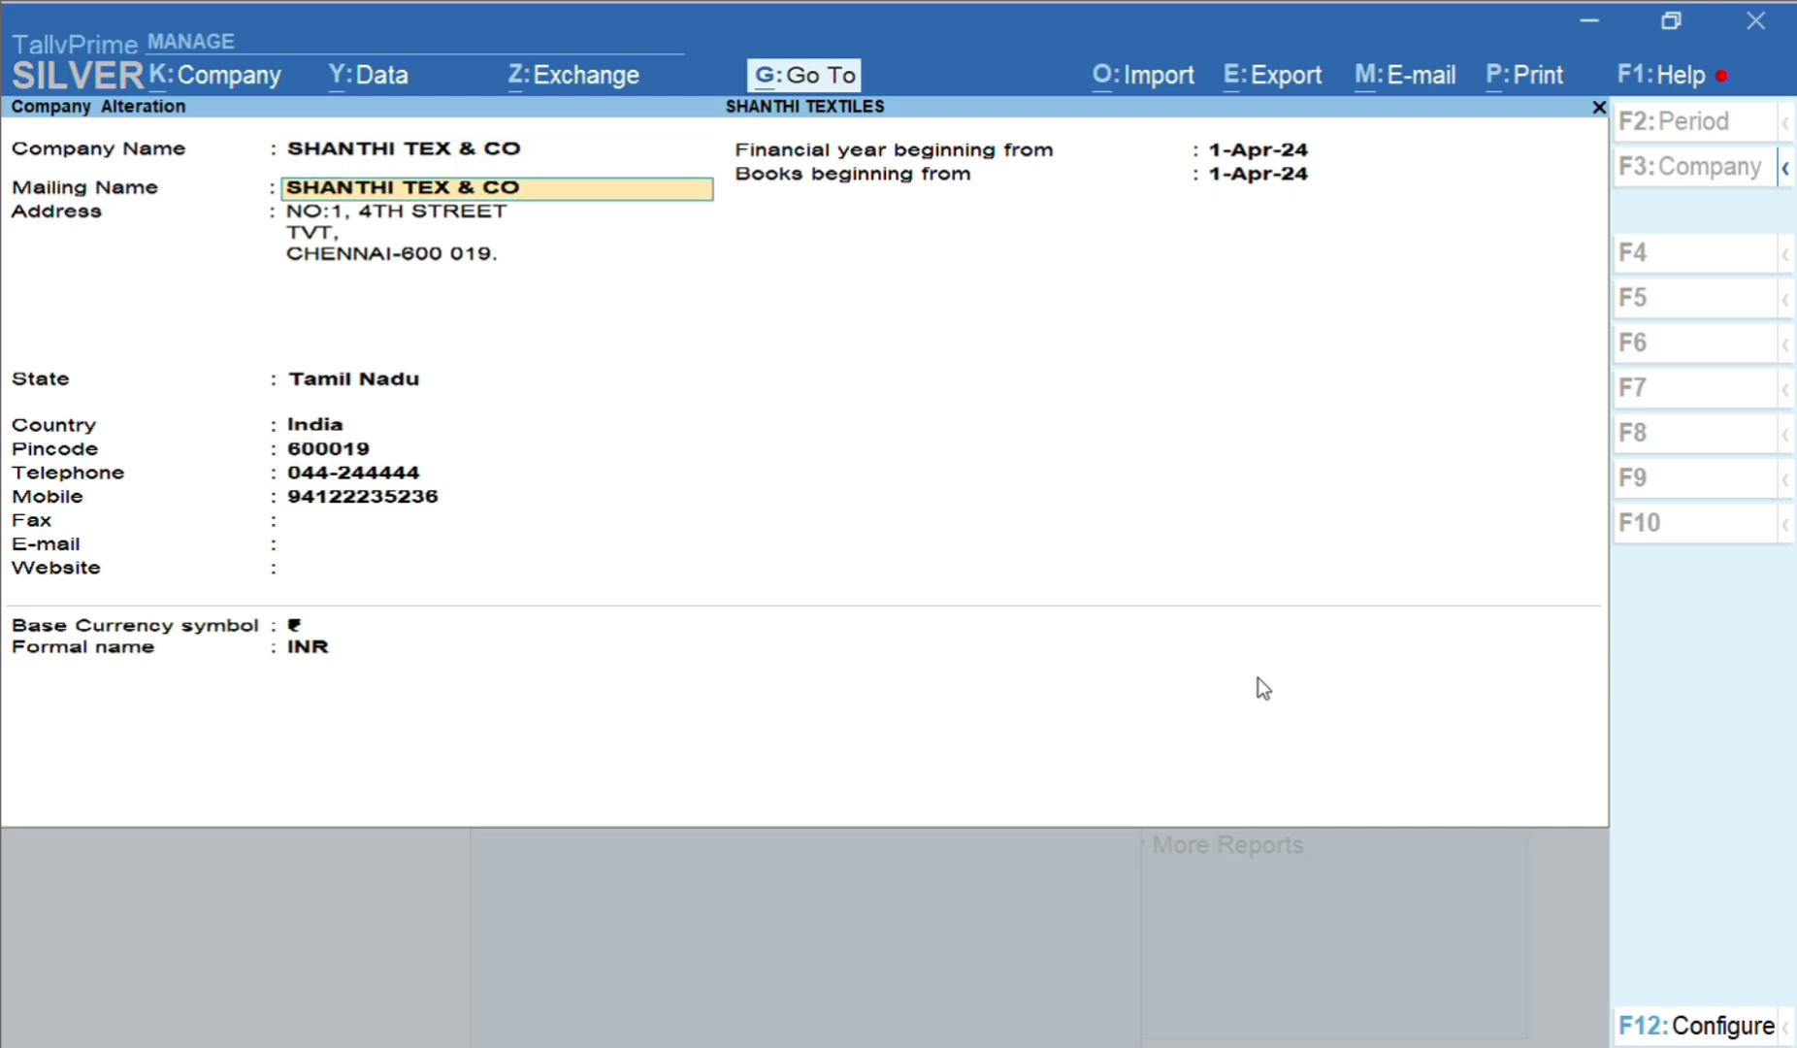
pyautogui.press('Return')
pyautogui.press('Return')
pyautogui.press('Return')
pyautogui.press('Return')
pyautogui.press('Return')
pyautogui.press('Return')
pyautogui.press('Return')
pyautogui.press('Return')
pyautogui.press('Return')
pyautogui.press('Return')
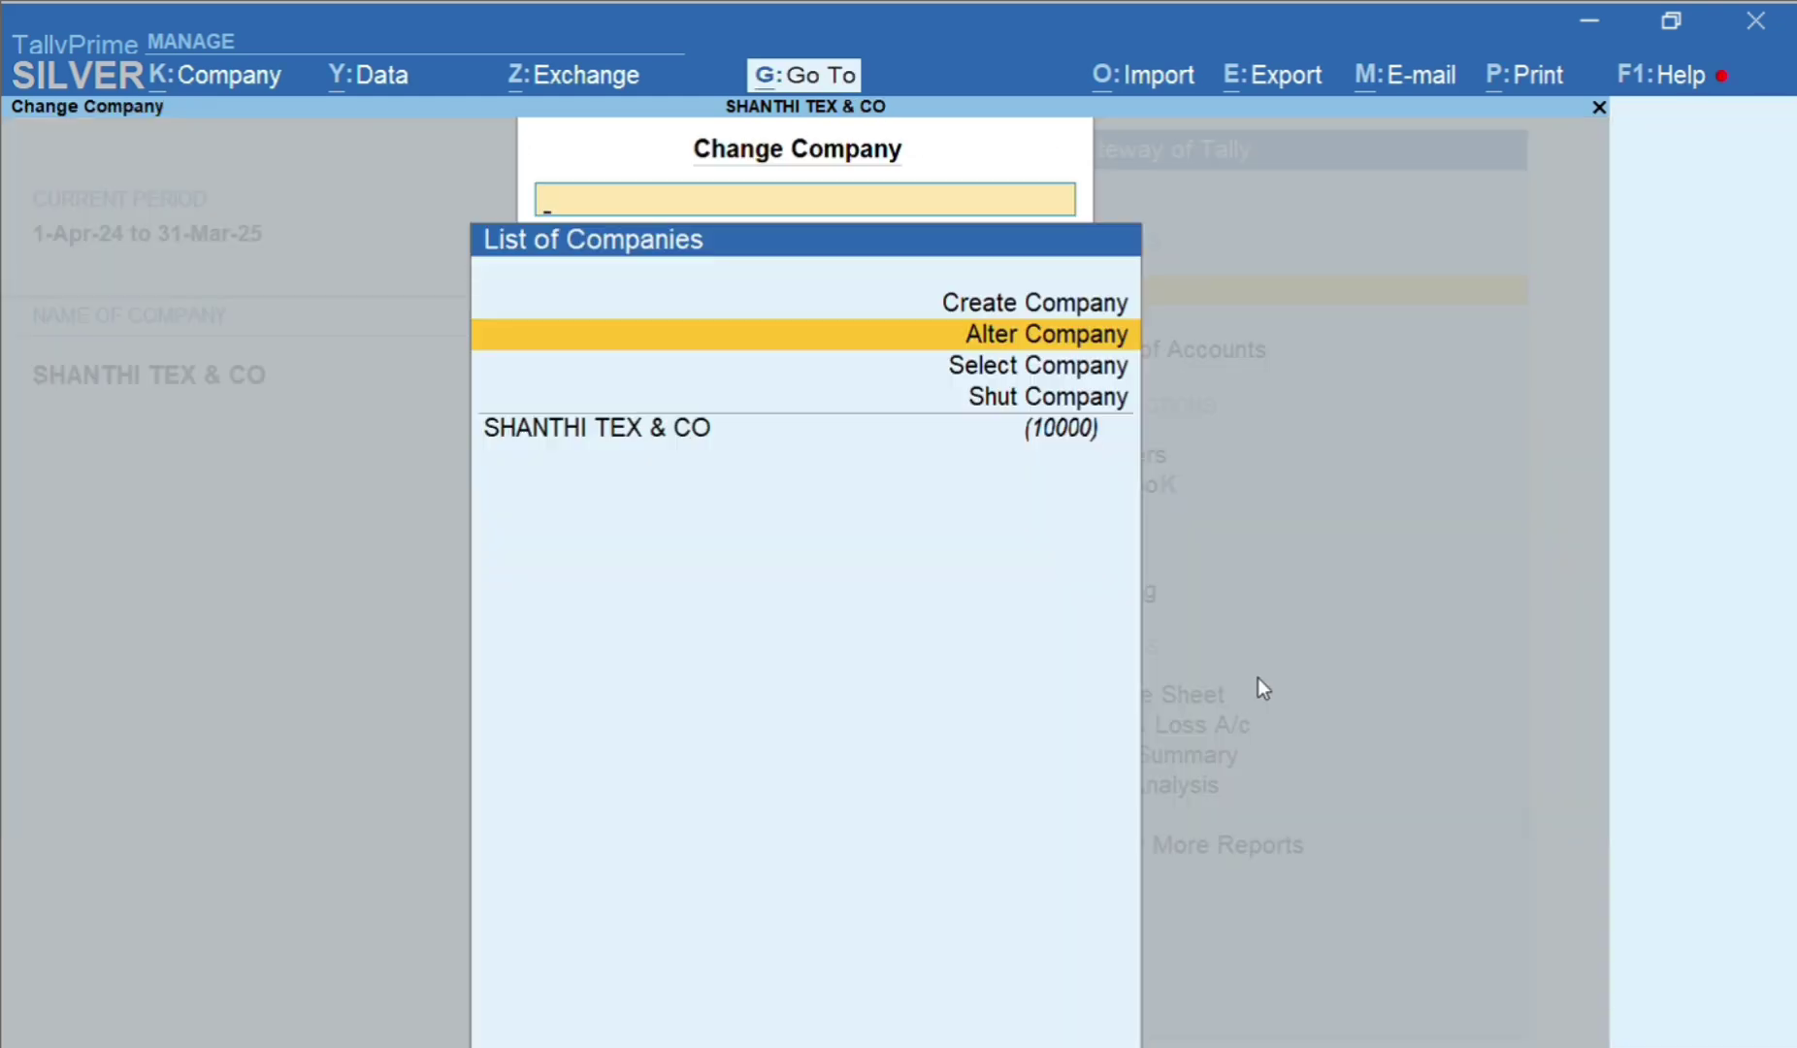
pyautogui.press('Escape')
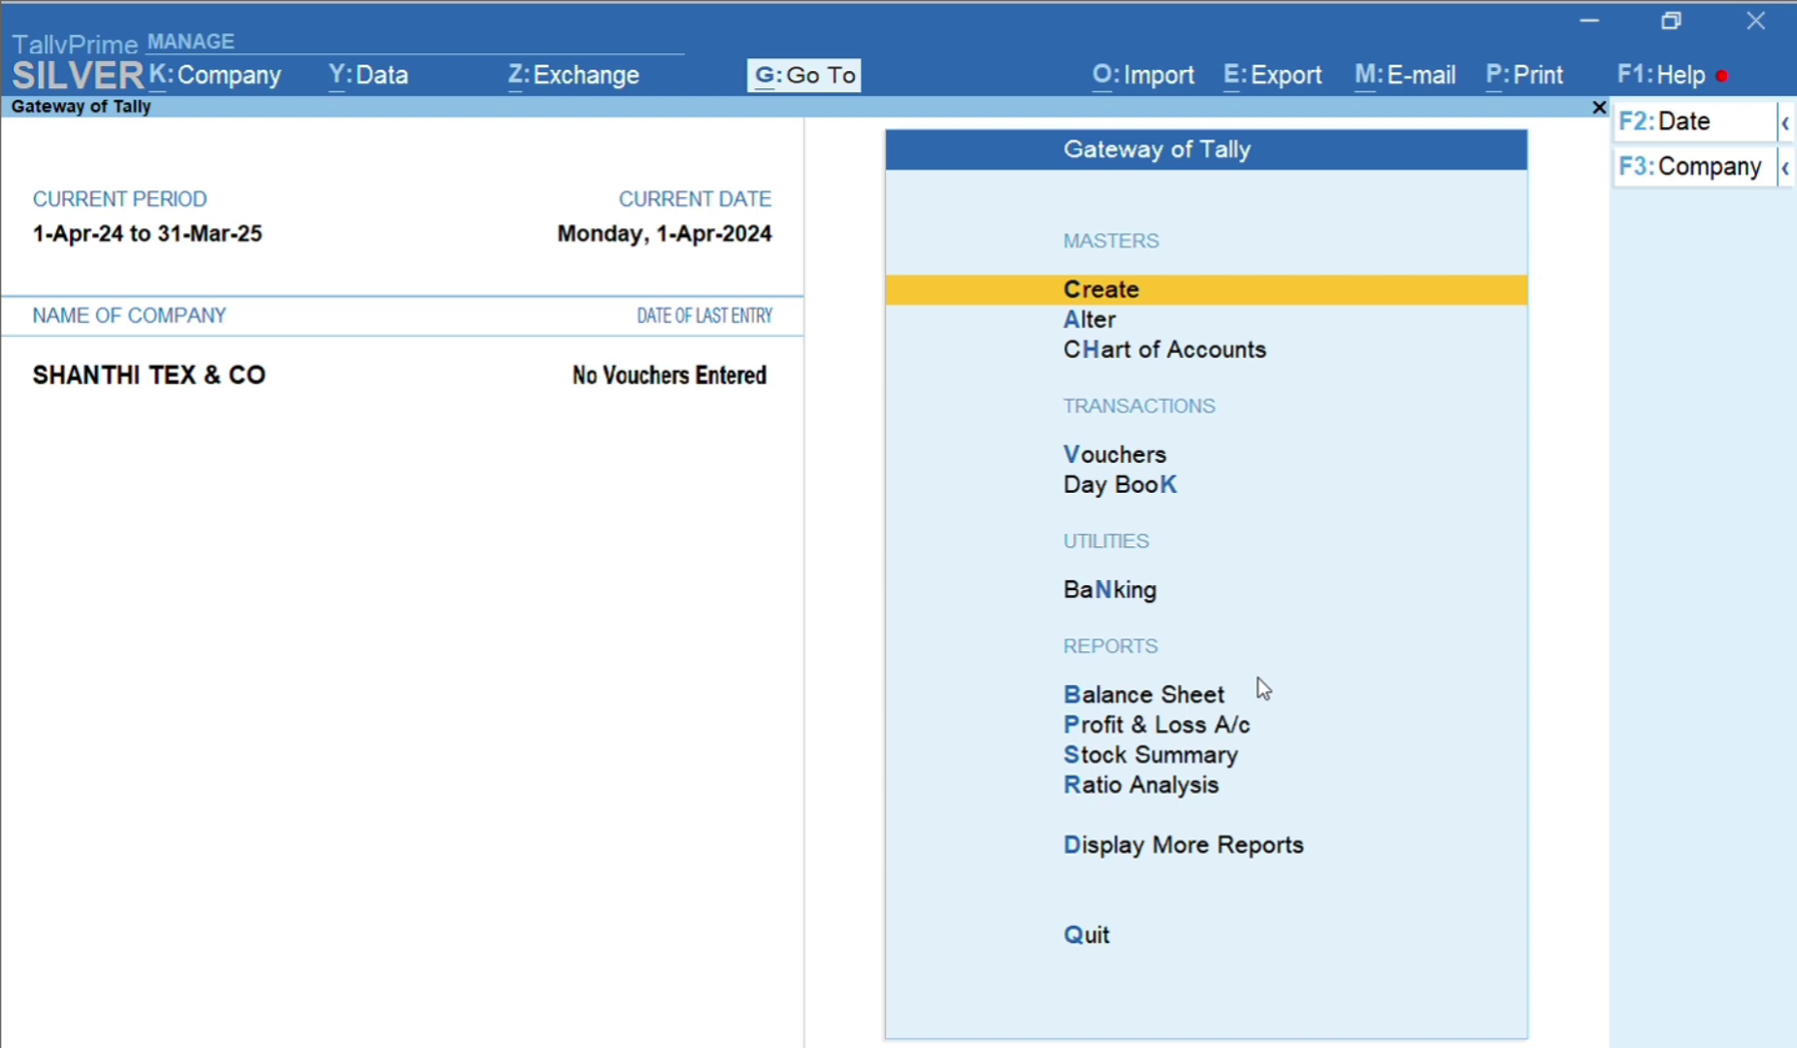
pyautogui.press('Down')
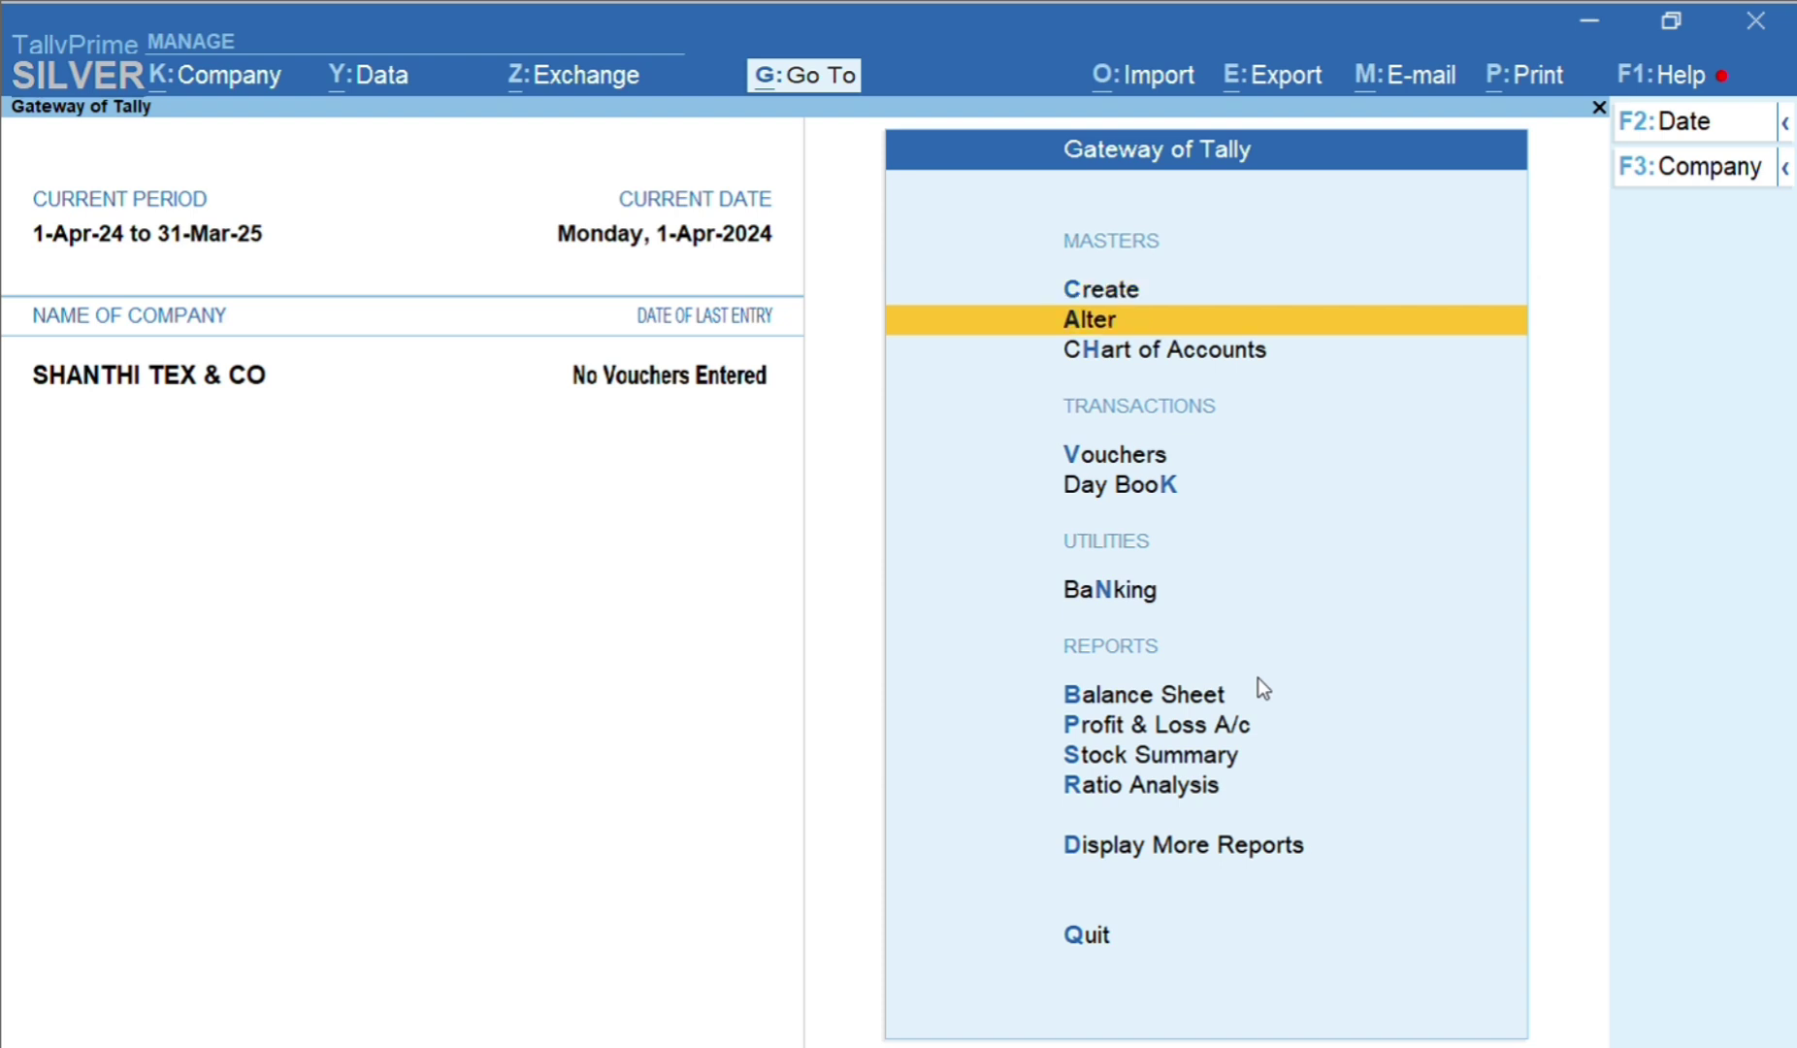
pyautogui.press('Up')
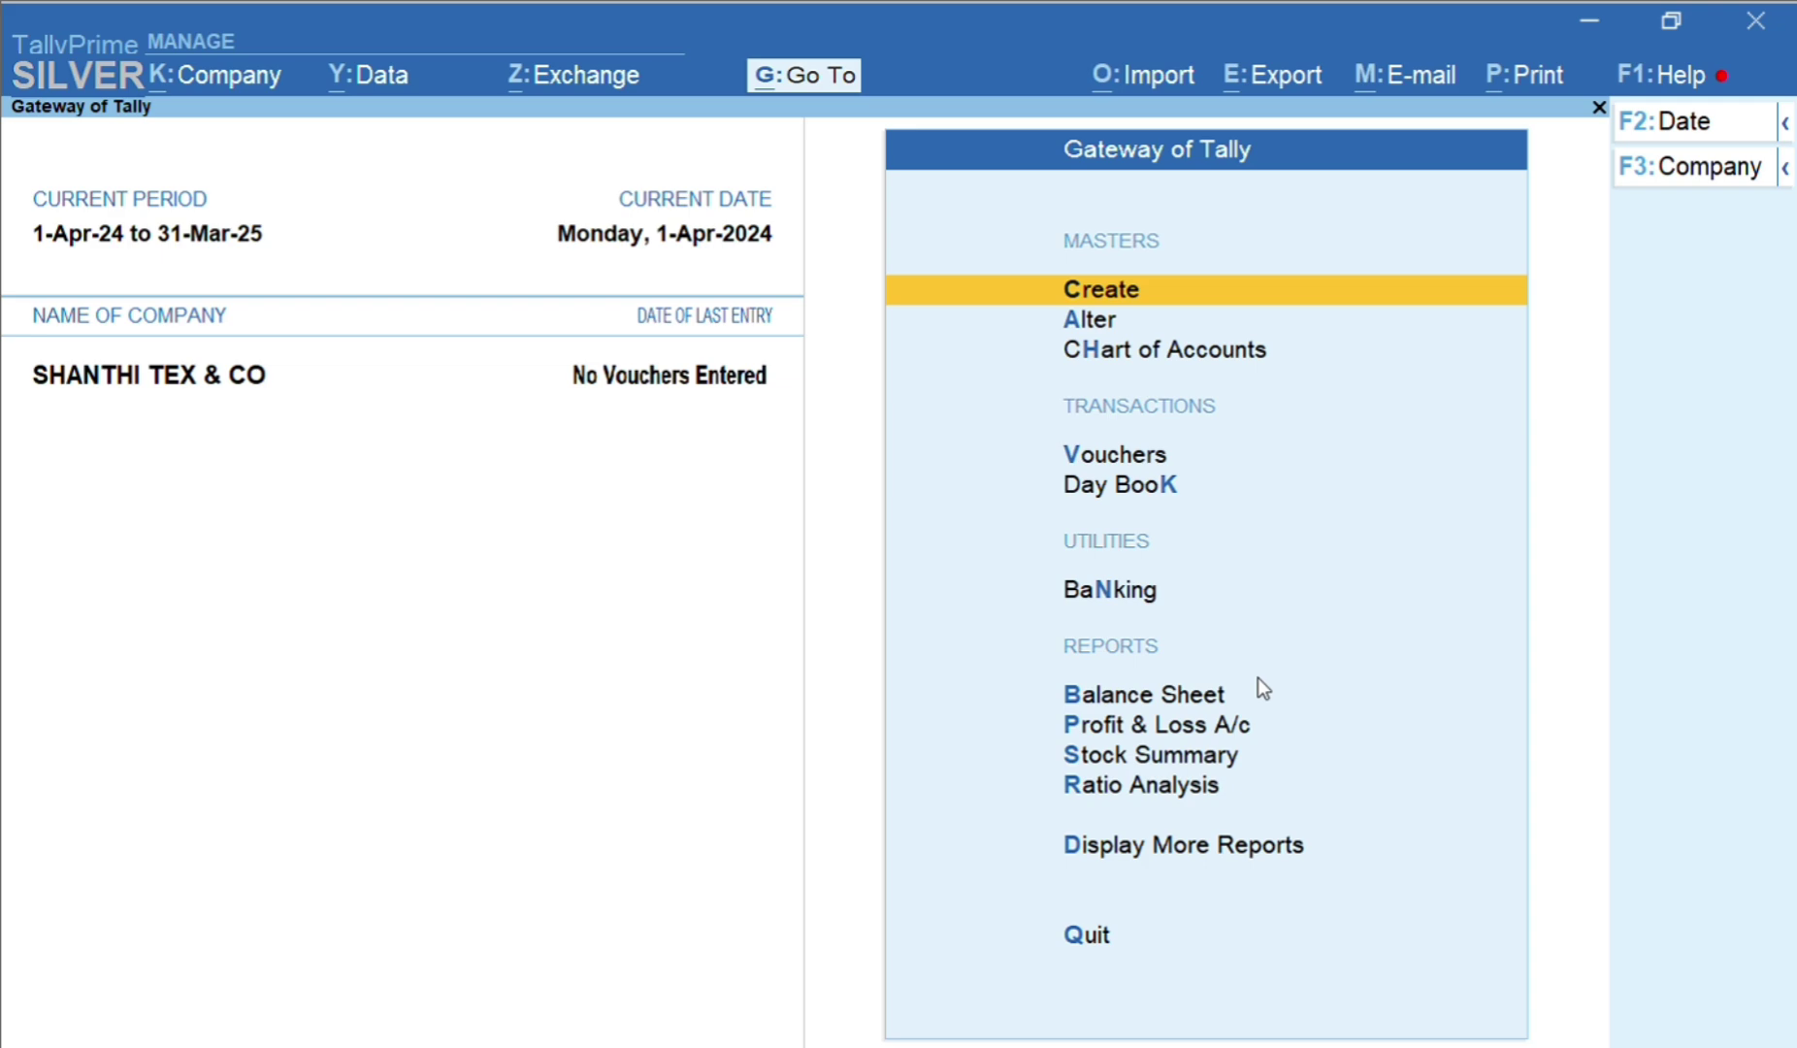
pyautogui.press('F3')
pyautogui.press('Up')
pyautogui.press('Up')
pyautogui.press('Up')
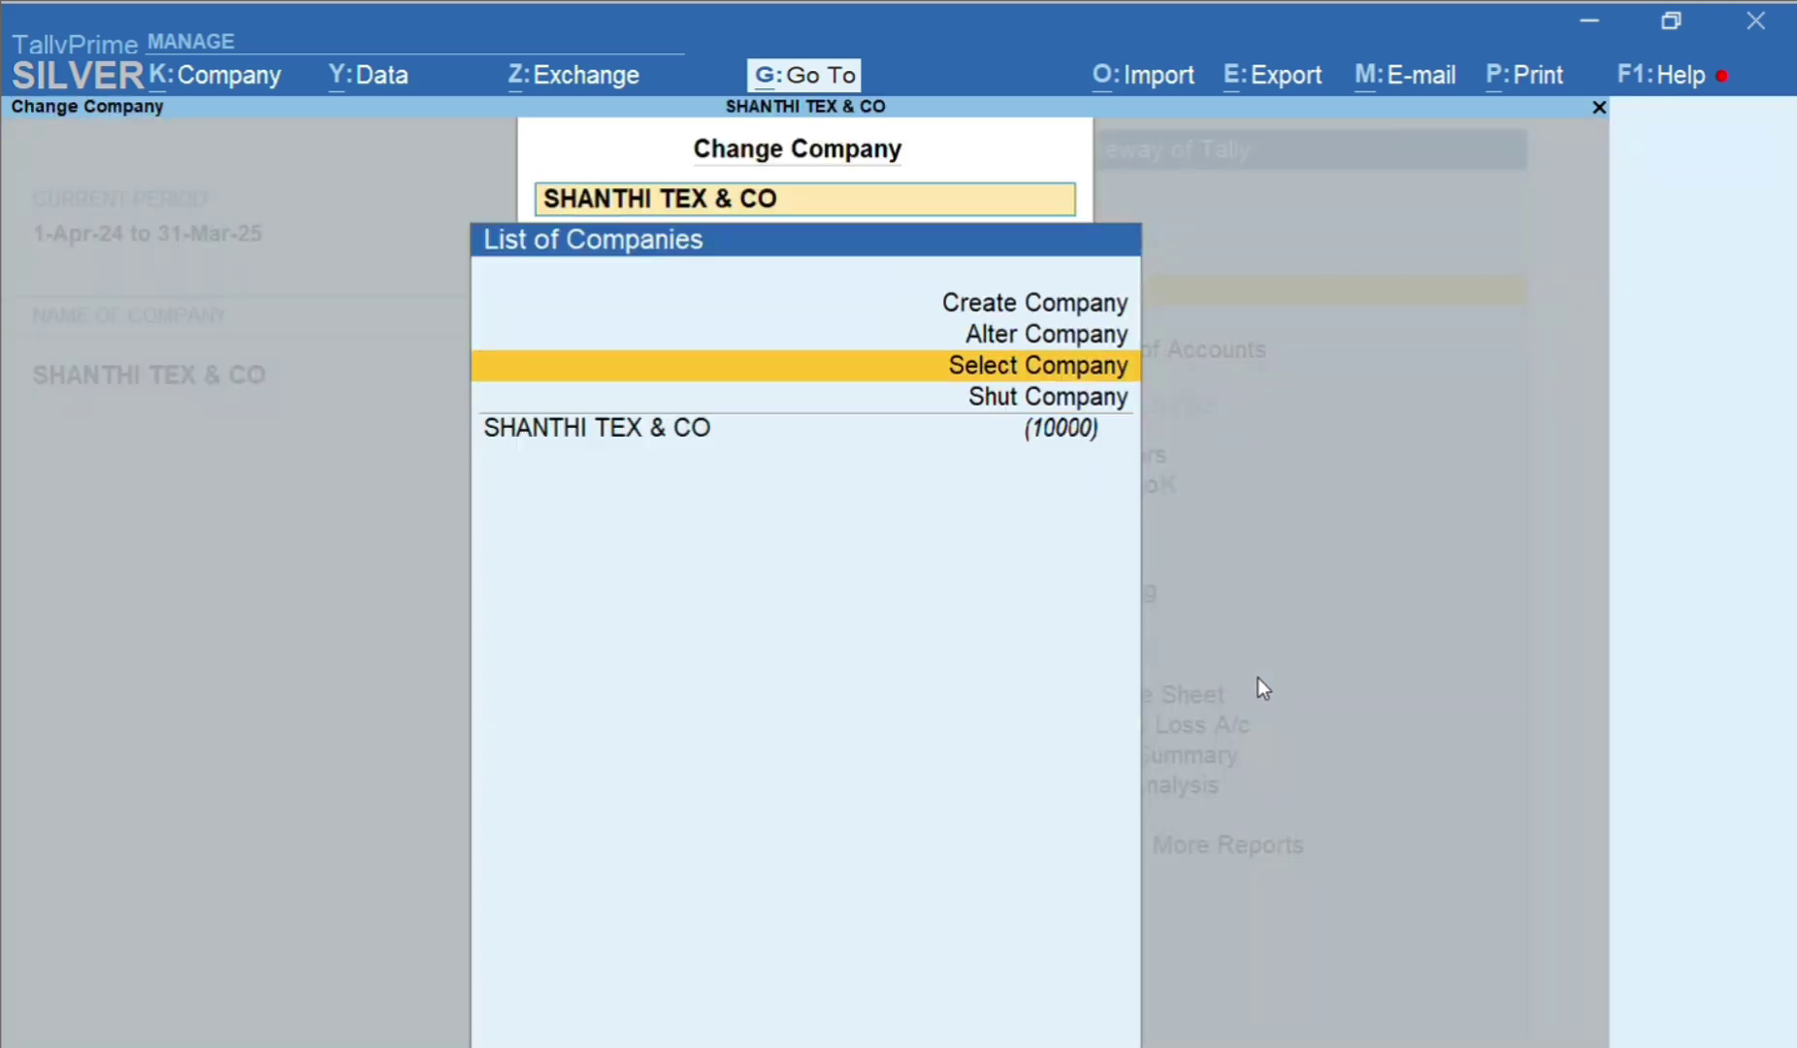
pyautogui.press('Return')
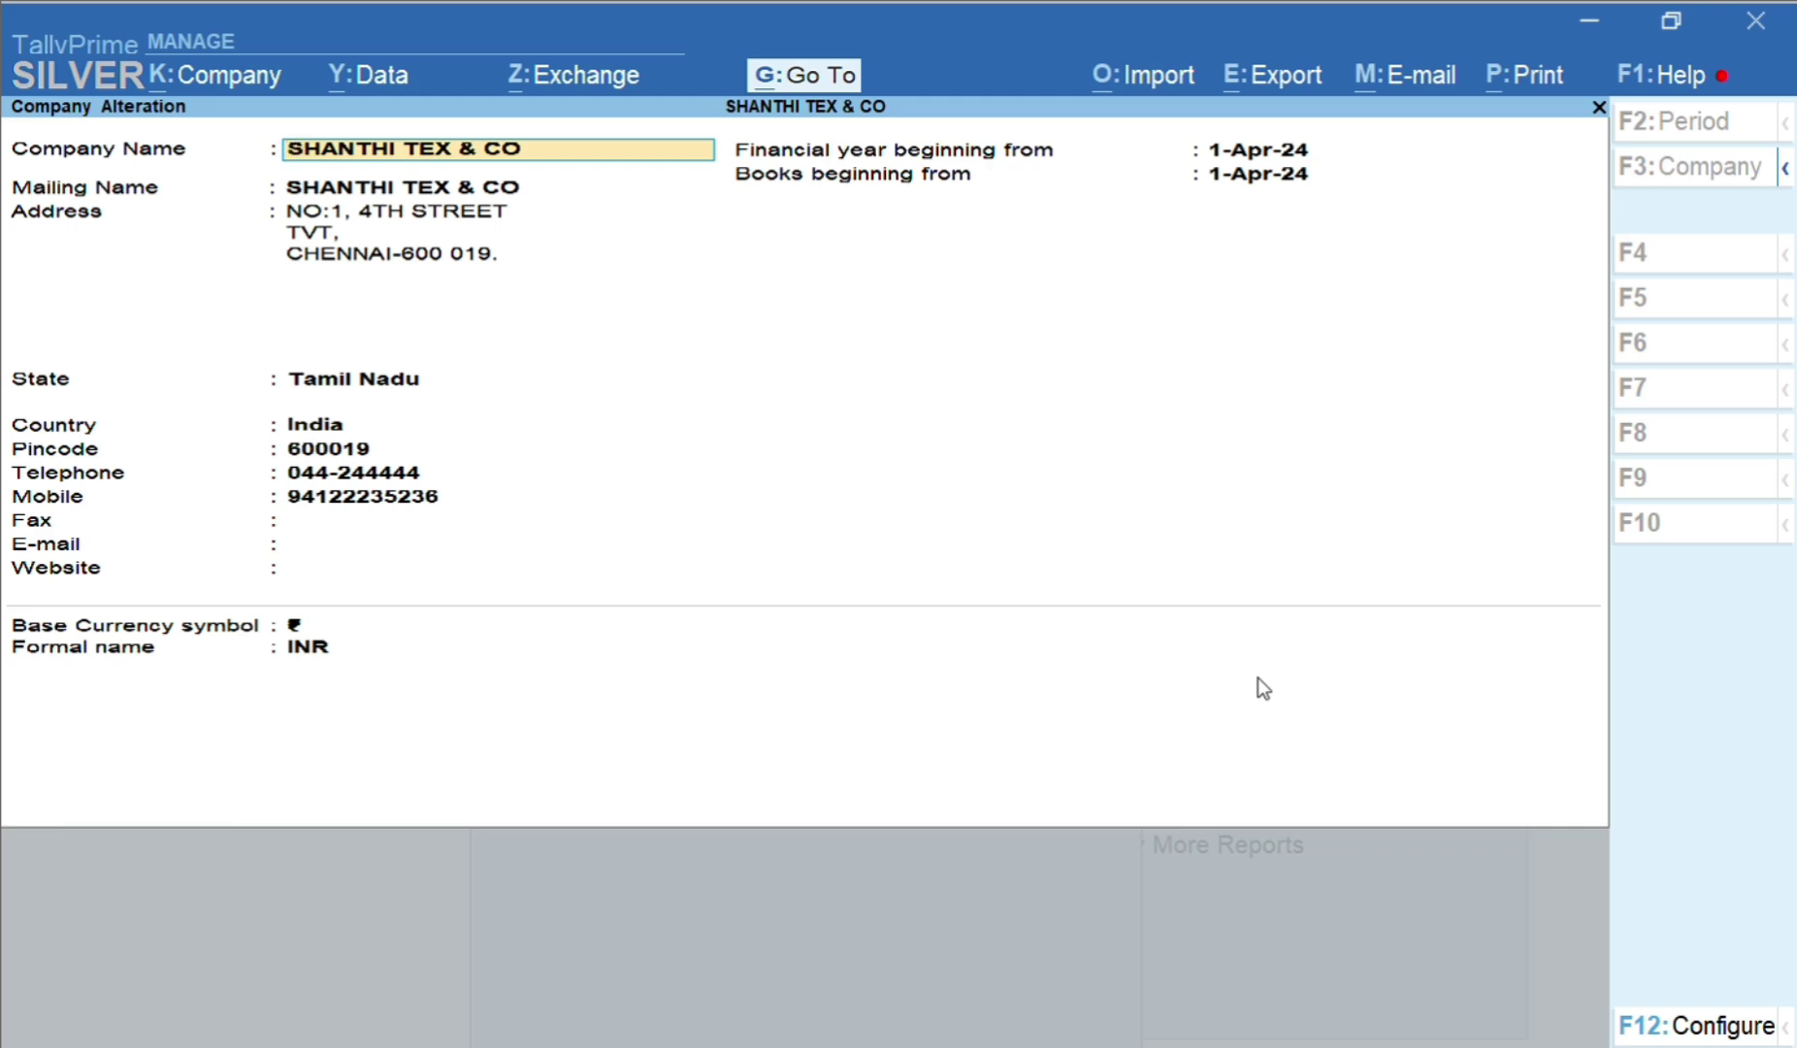
pyautogui.press('alt')
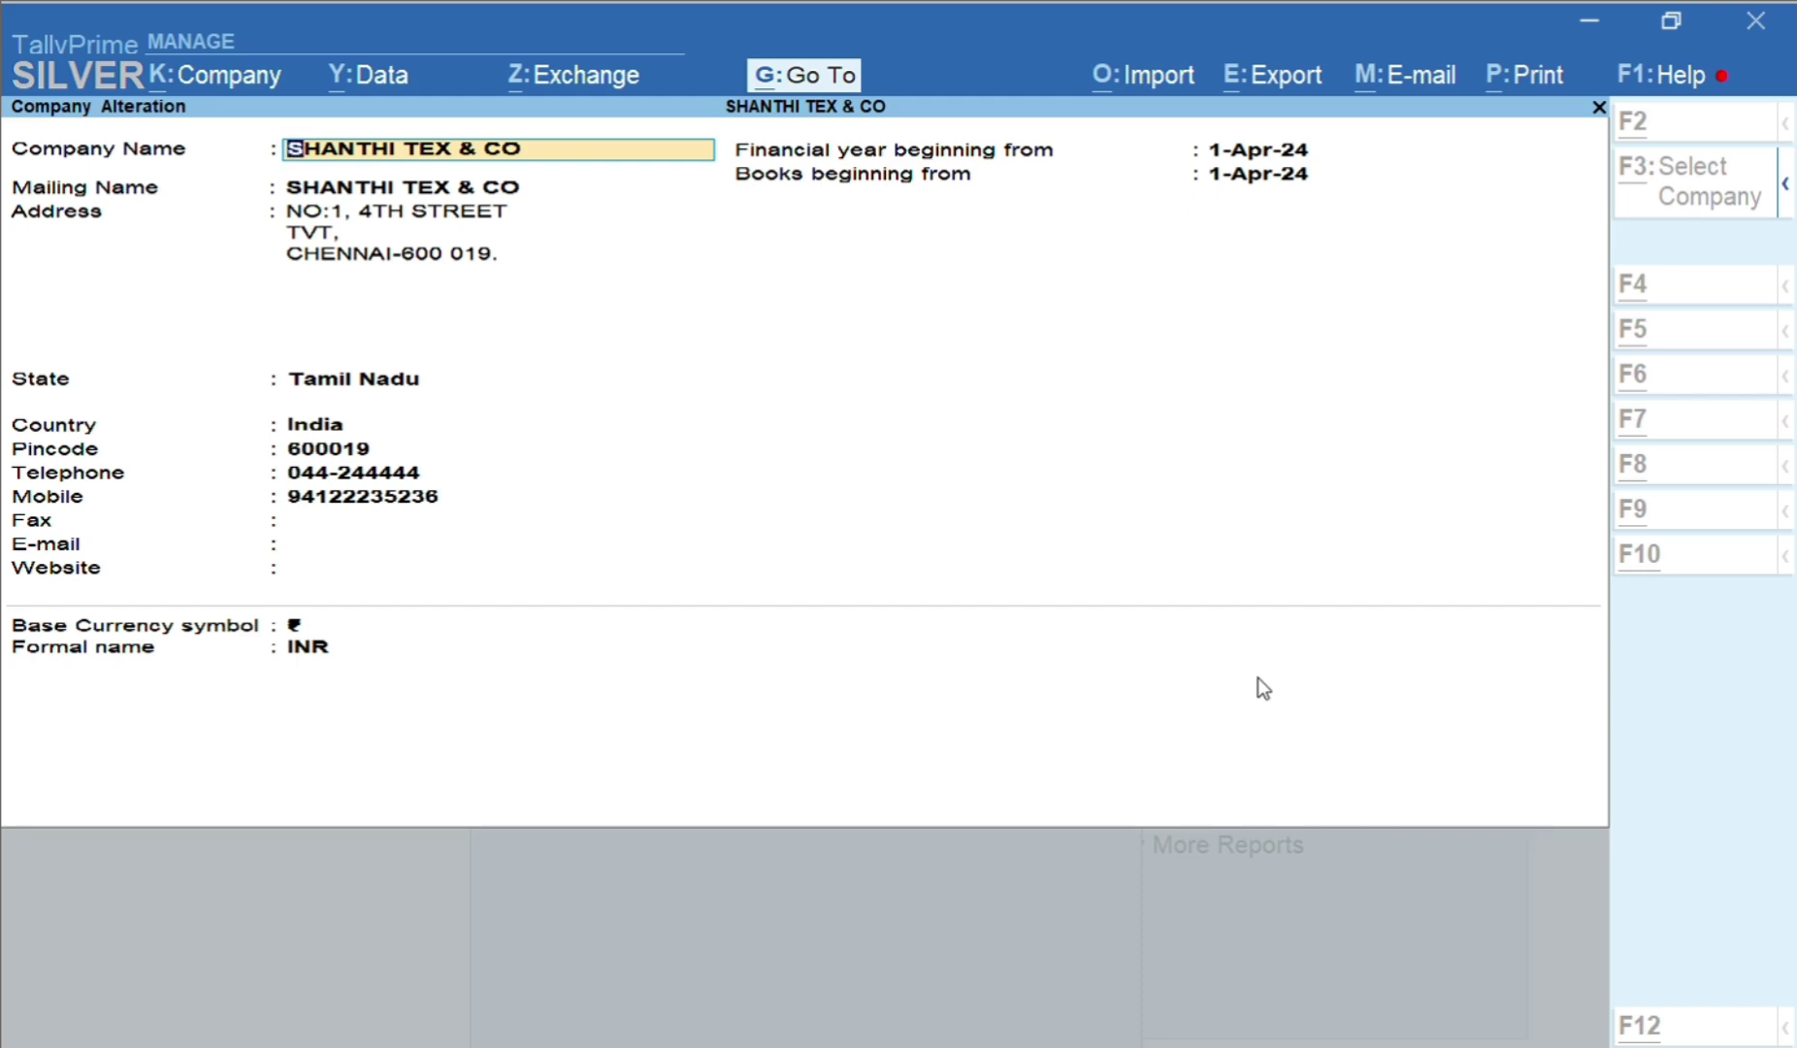
pyautogui.hotkey('alt', 'd')
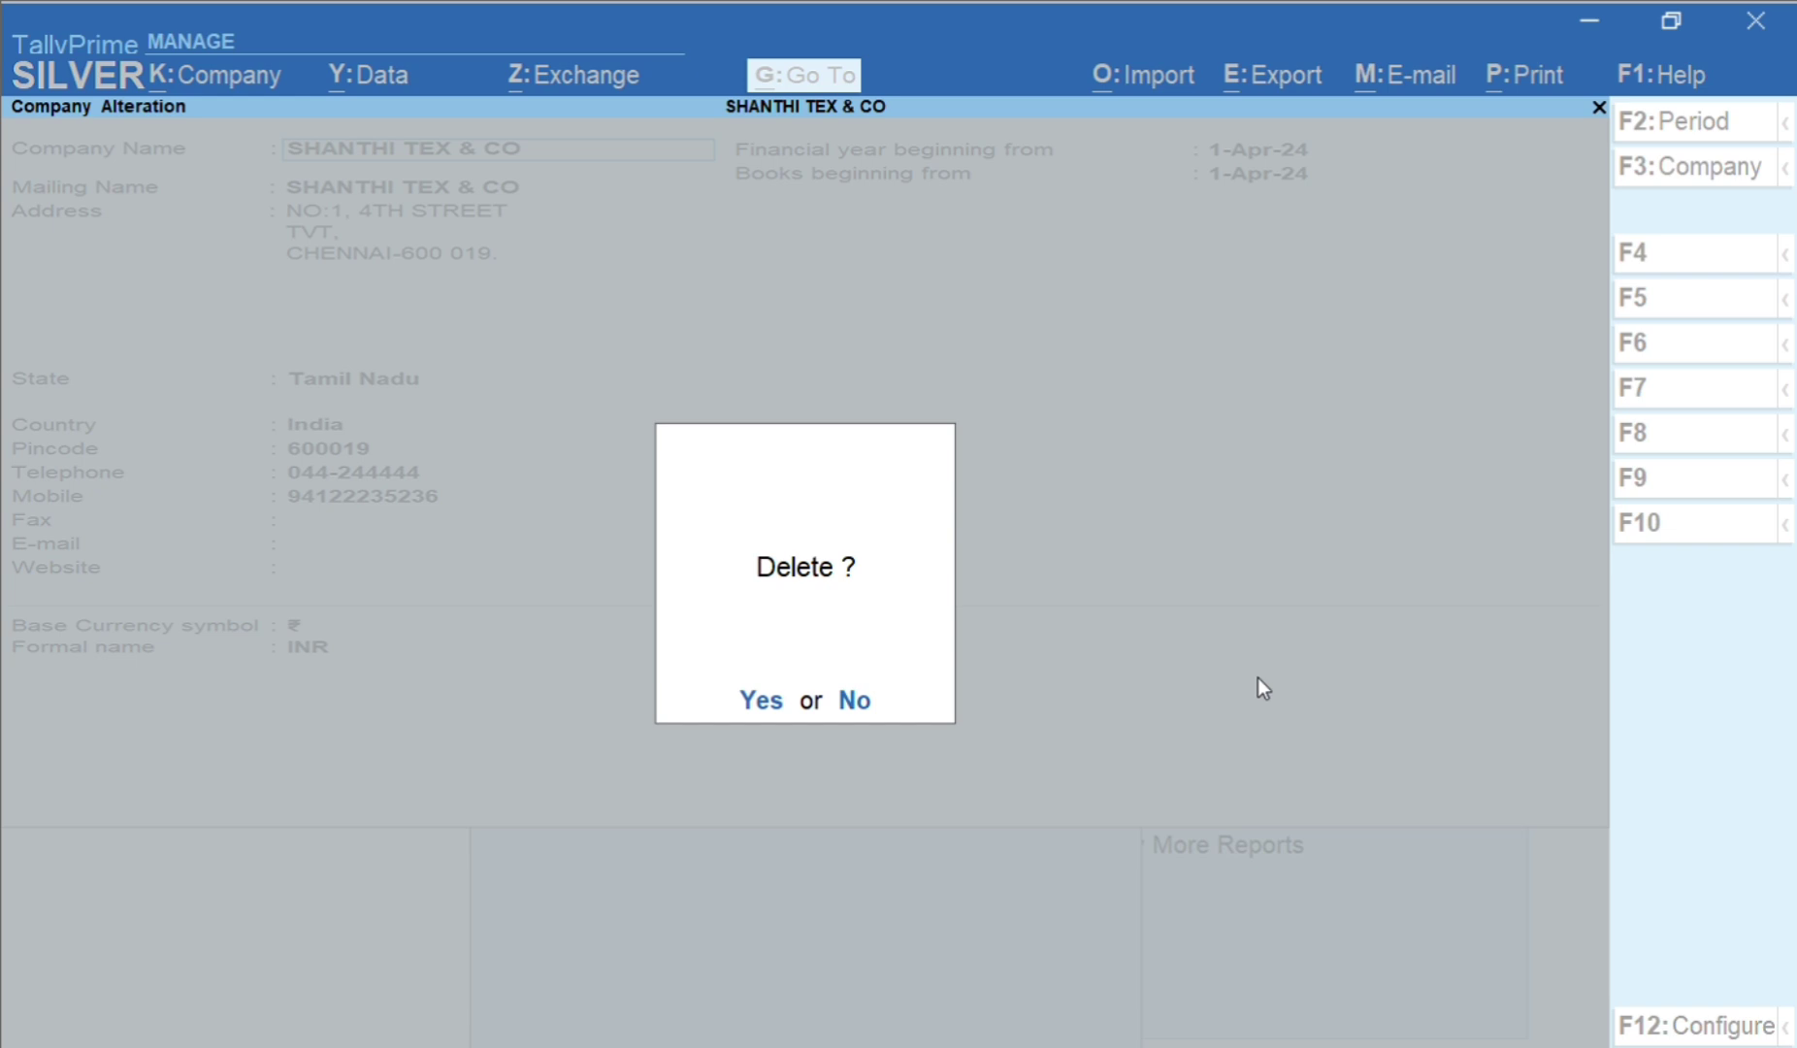
pyautogui.press('Escape')
pyautogui.press('BackSpace')
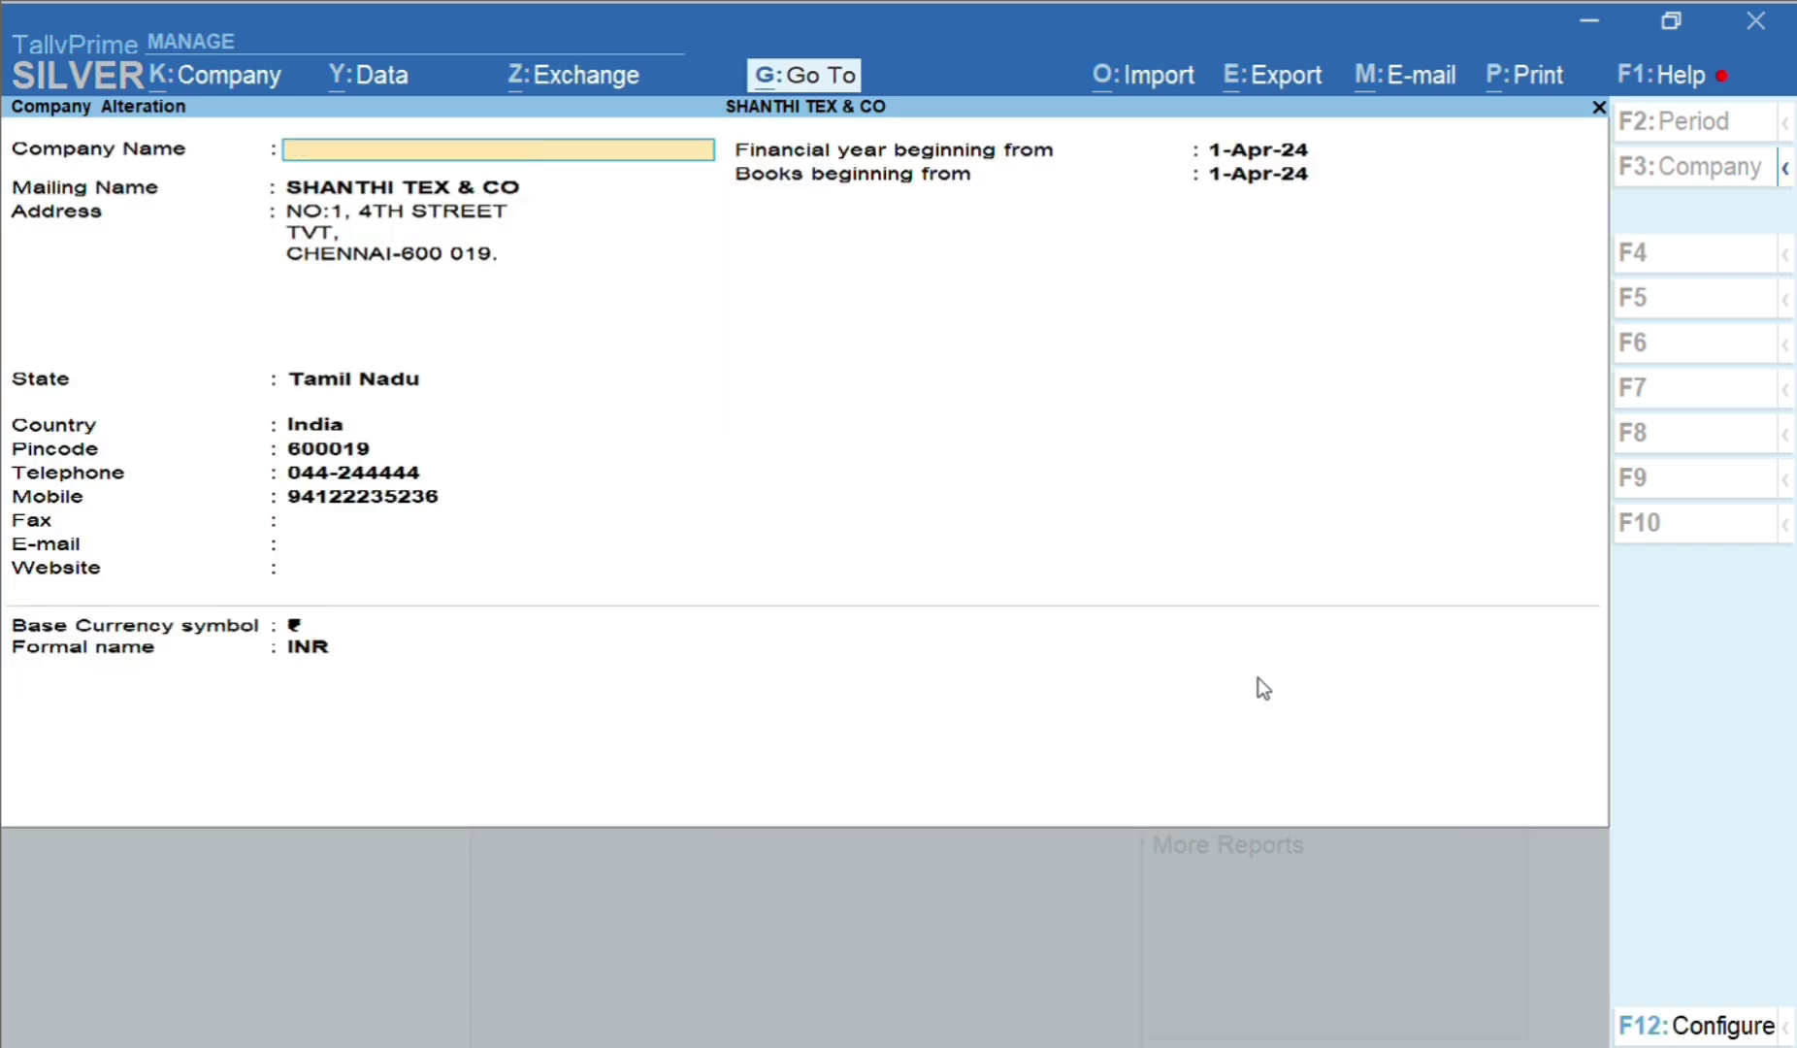
pyautogui.press('Escape')
# Quit the company form, close Change Company, and highlight Alter in the Gateway menu
pyautogui.press('y')
pyautogui.press('Escape')
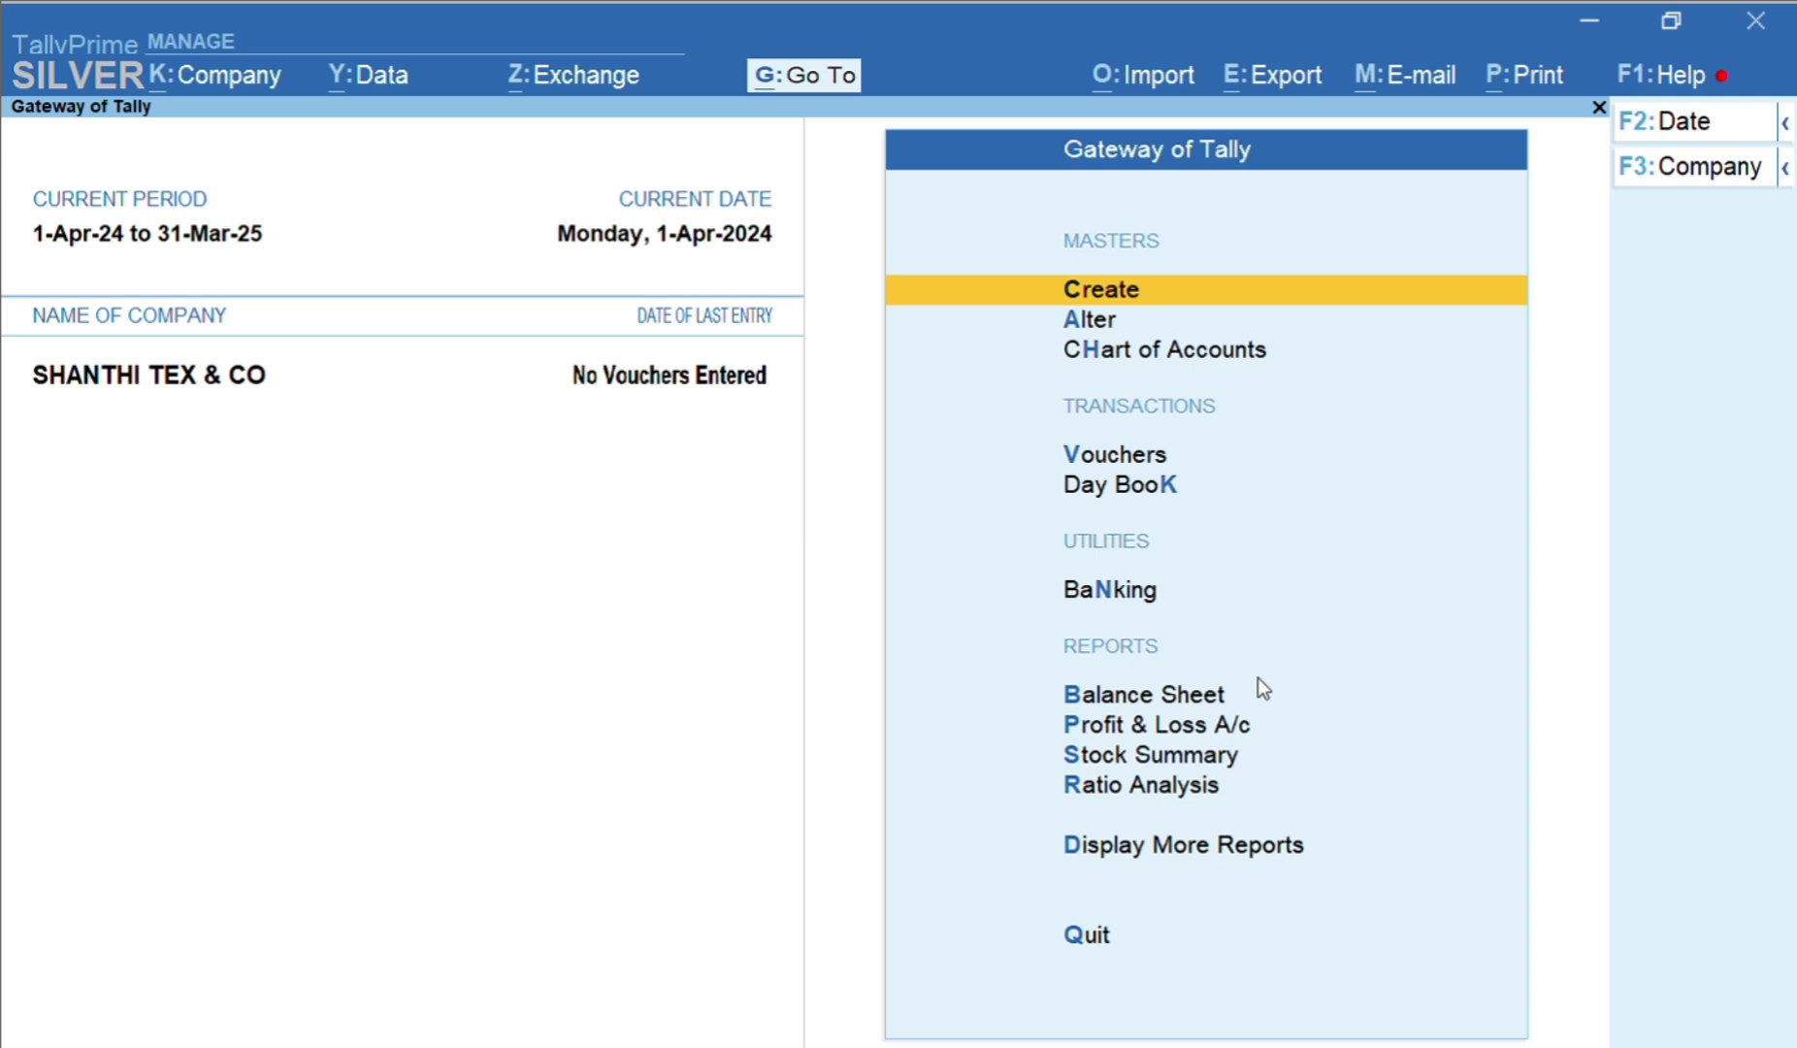
pyautogui.press('Down')
pyautogui.press('Up')
pyautogui.press('Up')
pyautogui.press('Up')
pyautogui.press('Down')
pyautogui.press('Down')
pyautogui.press('Down')
pyautogui.press('Up')
pyautogui.press('Down')
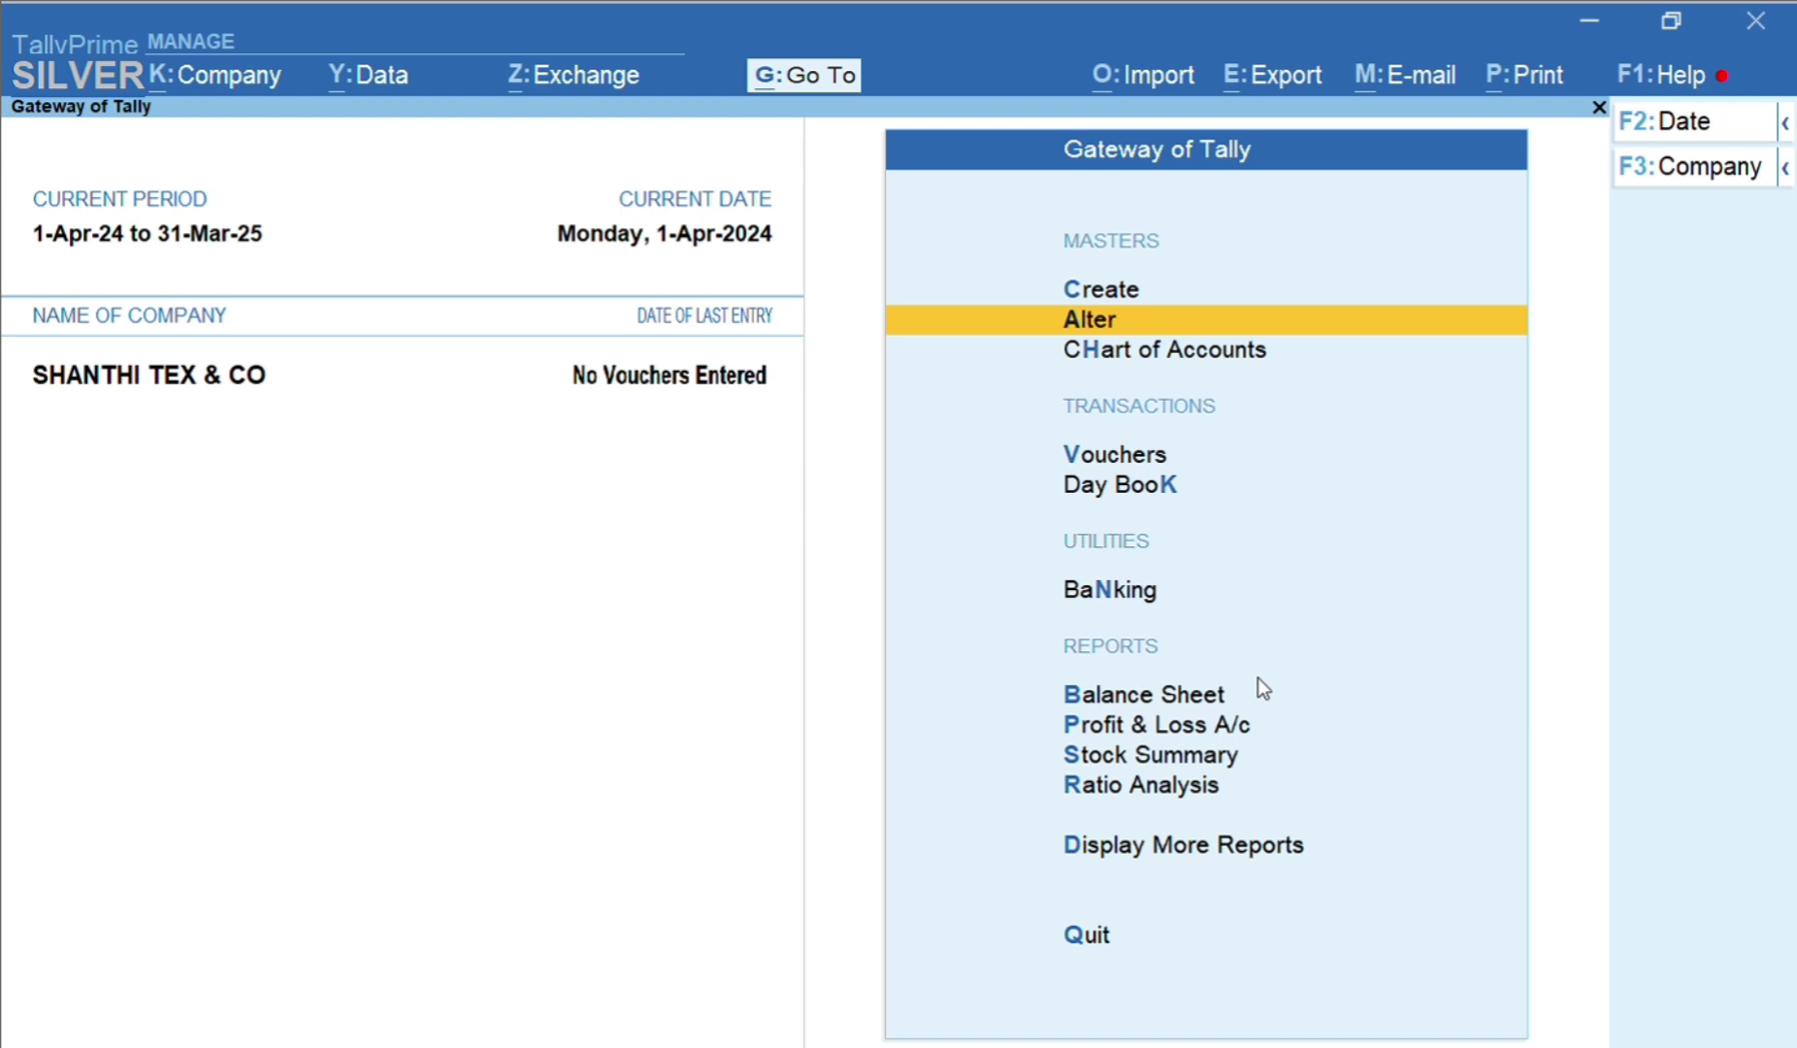
# From Gateway of Tally's Create list of masters, start a new blank Ledger
pyautogui.press('Up')
pyautogui.press('Return')
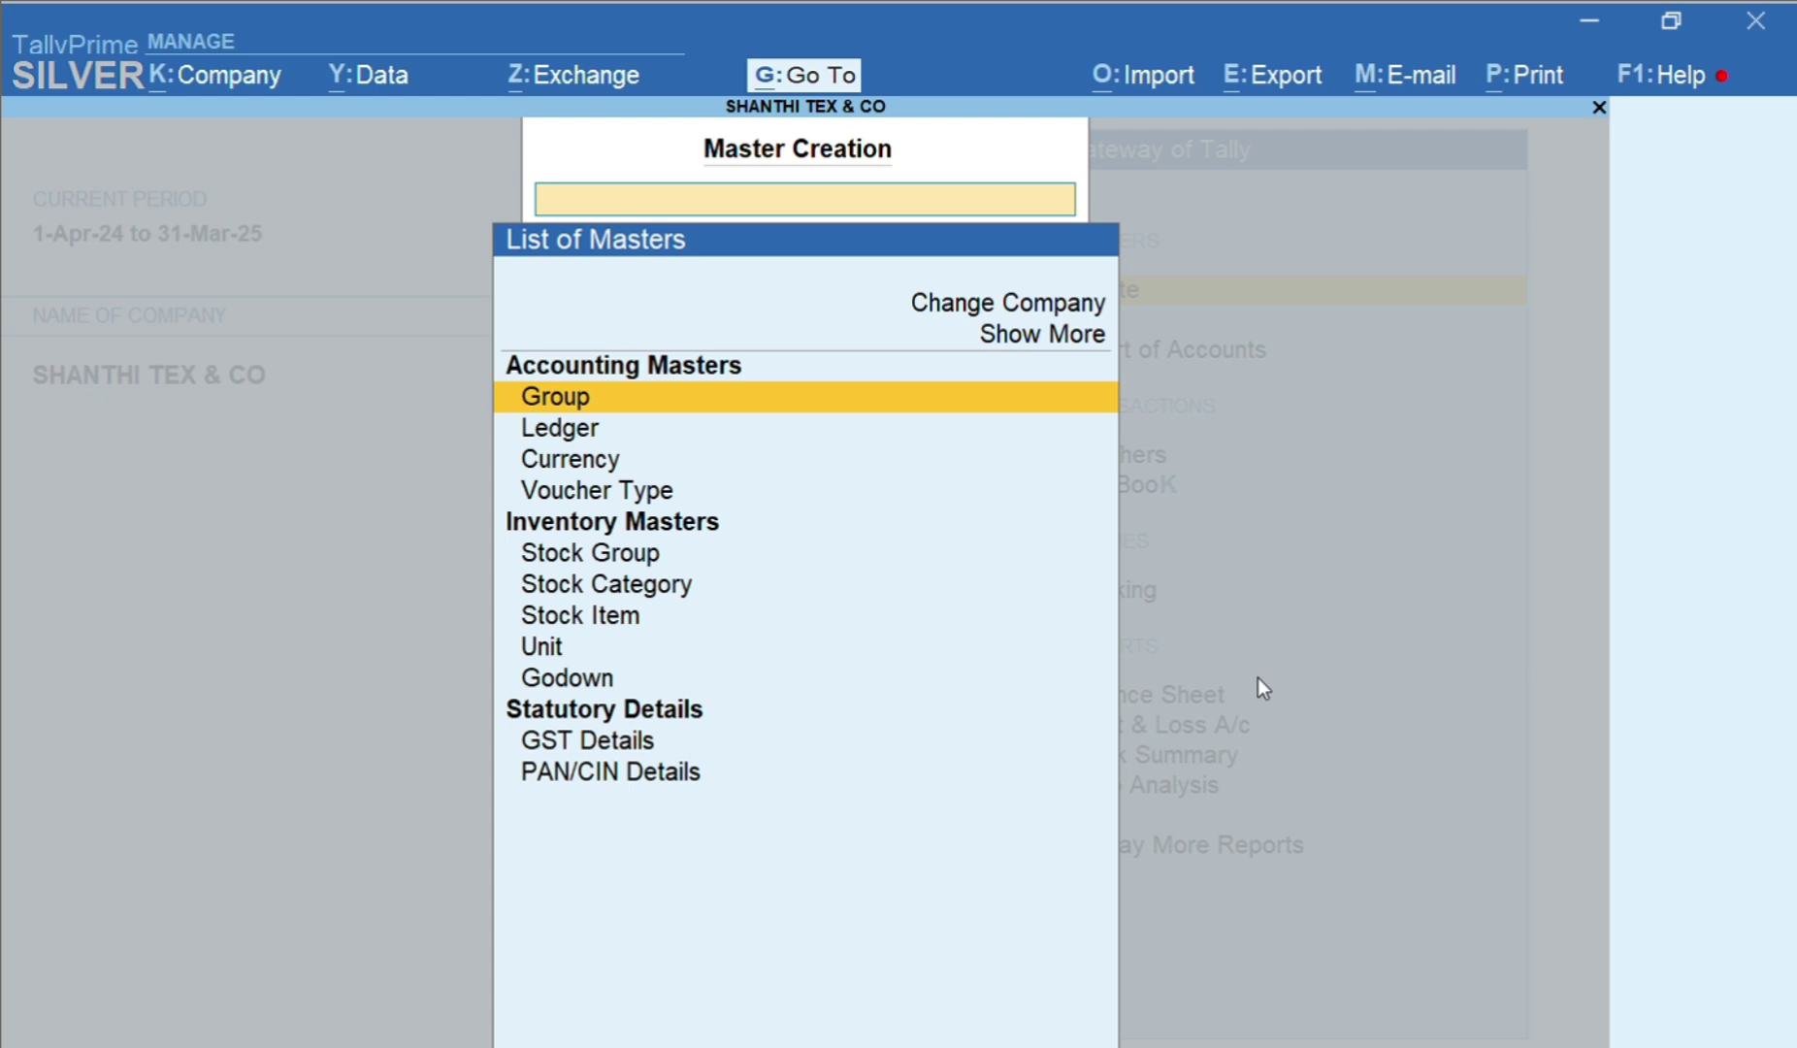
pyautogui.press('Down')
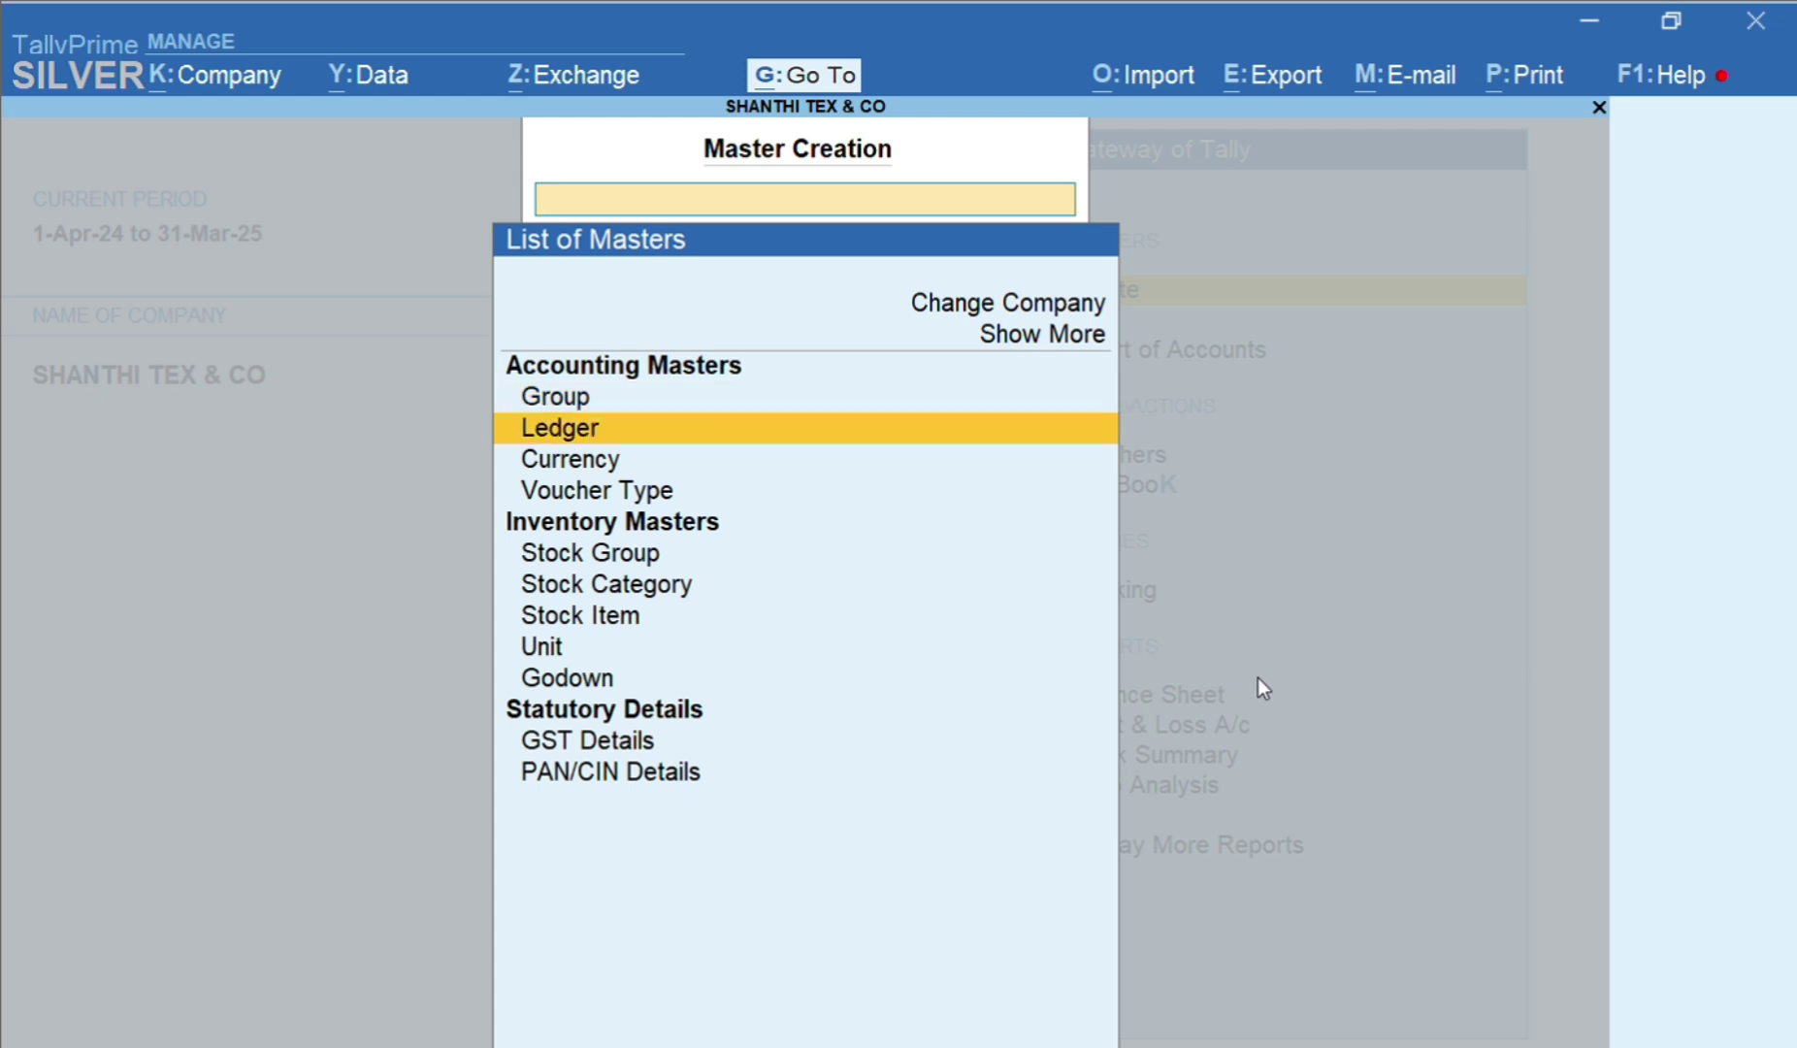
pyautogui.press('Down')
pyautogui.press('Down')
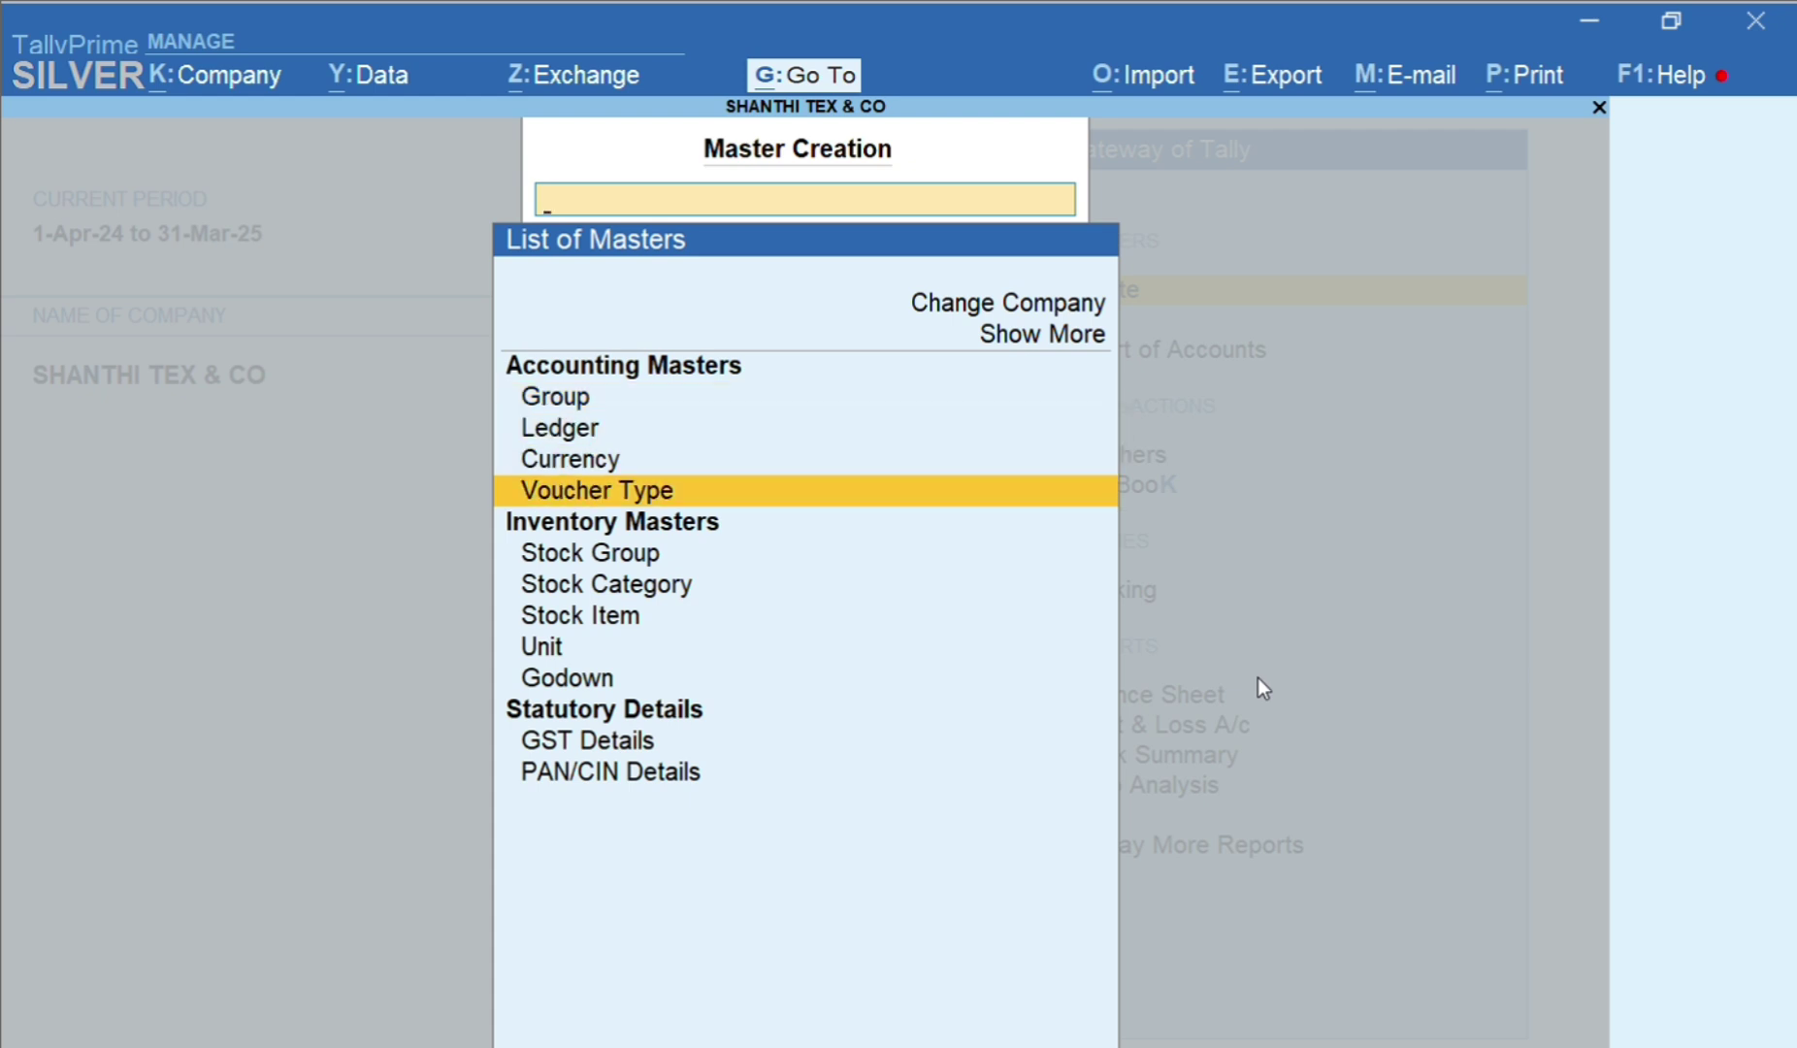
pyautogui.press('Down')
pyautogui.press('Down')
pyautogui.press('Down')
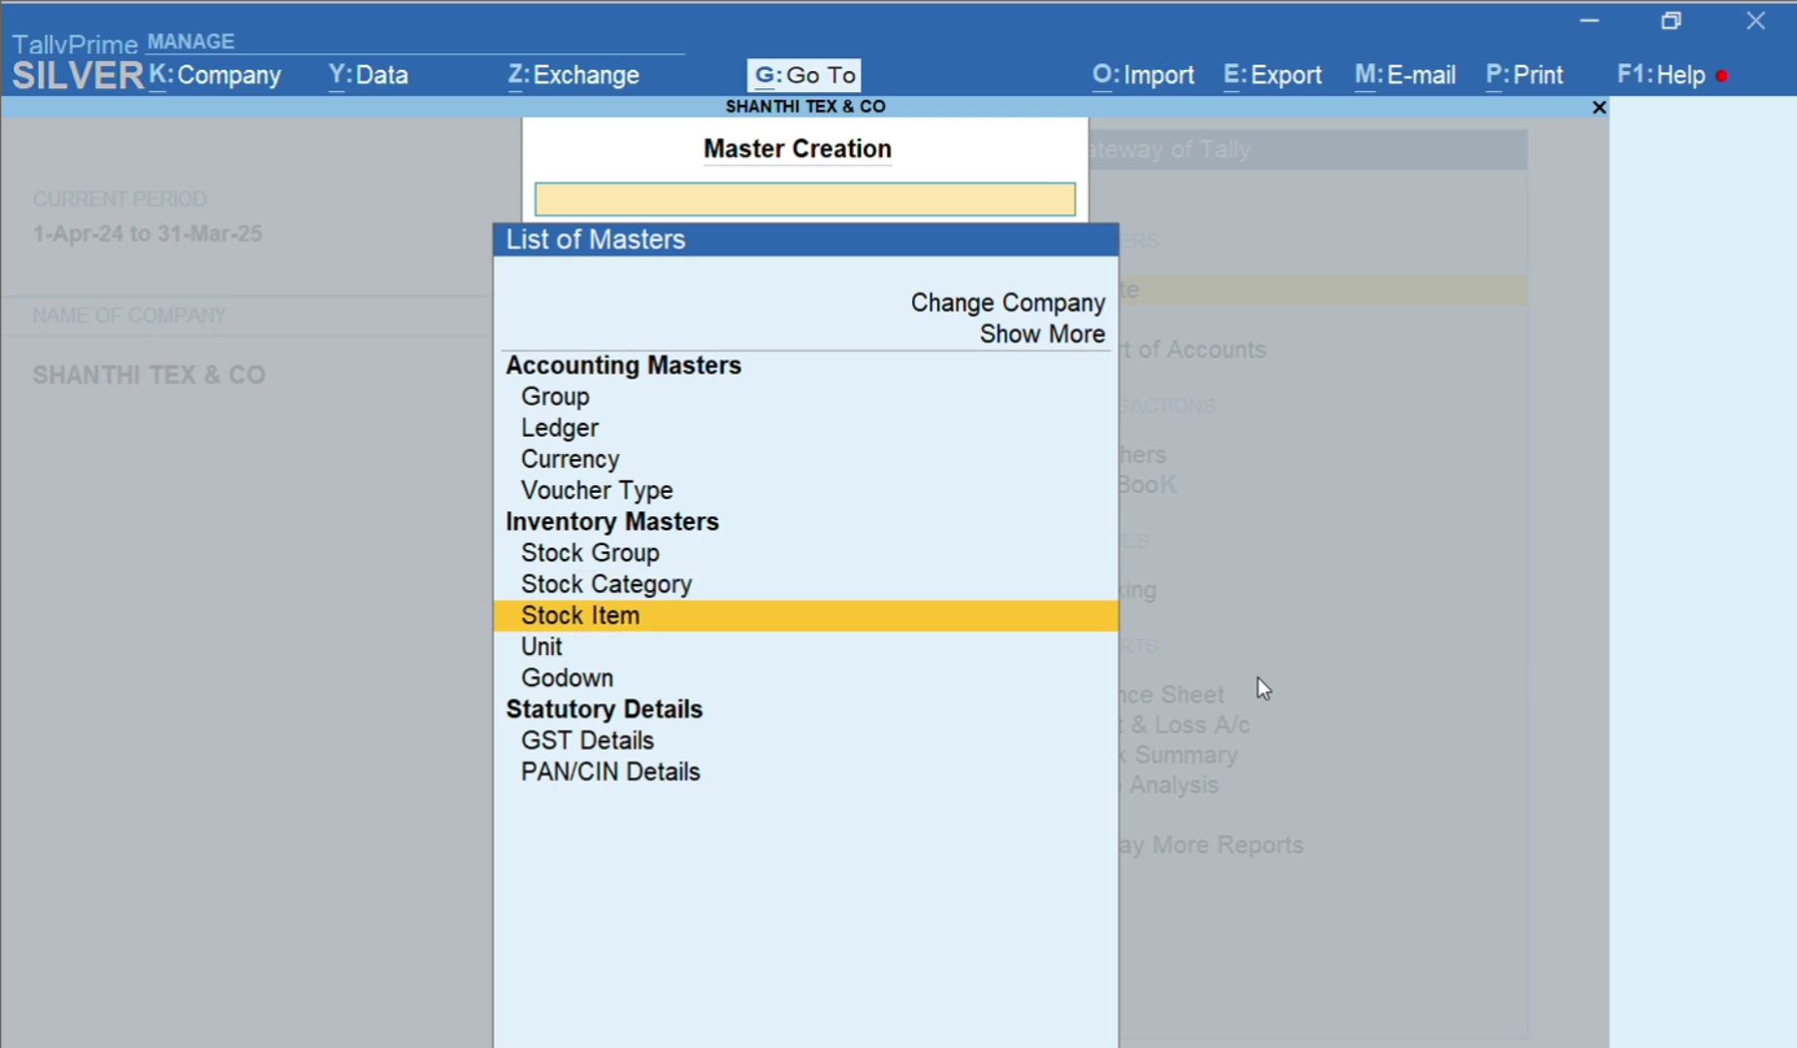
pyautogui.press('Down')
pyautogui.press('Down')
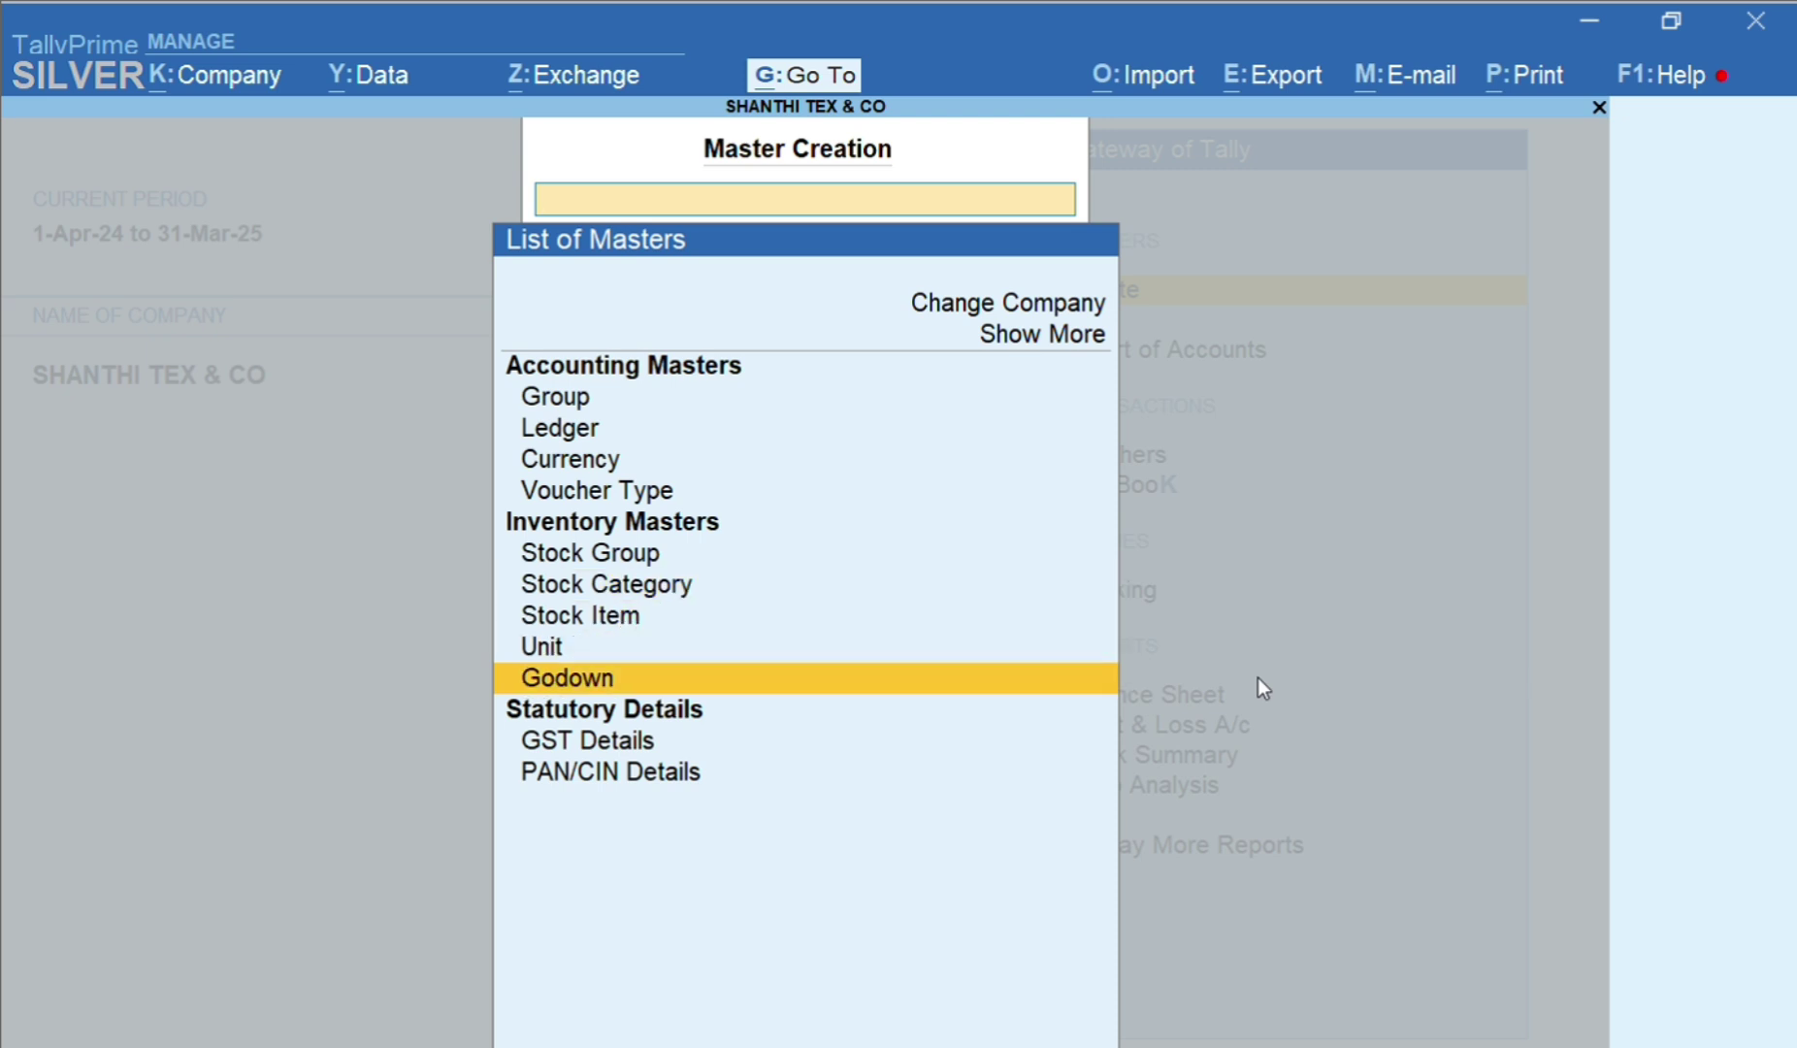
pyautogui.press('Up')
pyautogui.press('Up')
pyautogui.press('Up')
pyautogui.press('Up')
pyautogui.press('Up')
pyautogui.press('Up')
pyautogui.press('Up')
pyautogui.press('Up')
pyautogui.press('Up')
pyautogui.press('Up')
pyautogui.press('Down')
pyautogui.press('Down')
pyautogui.press('Down')
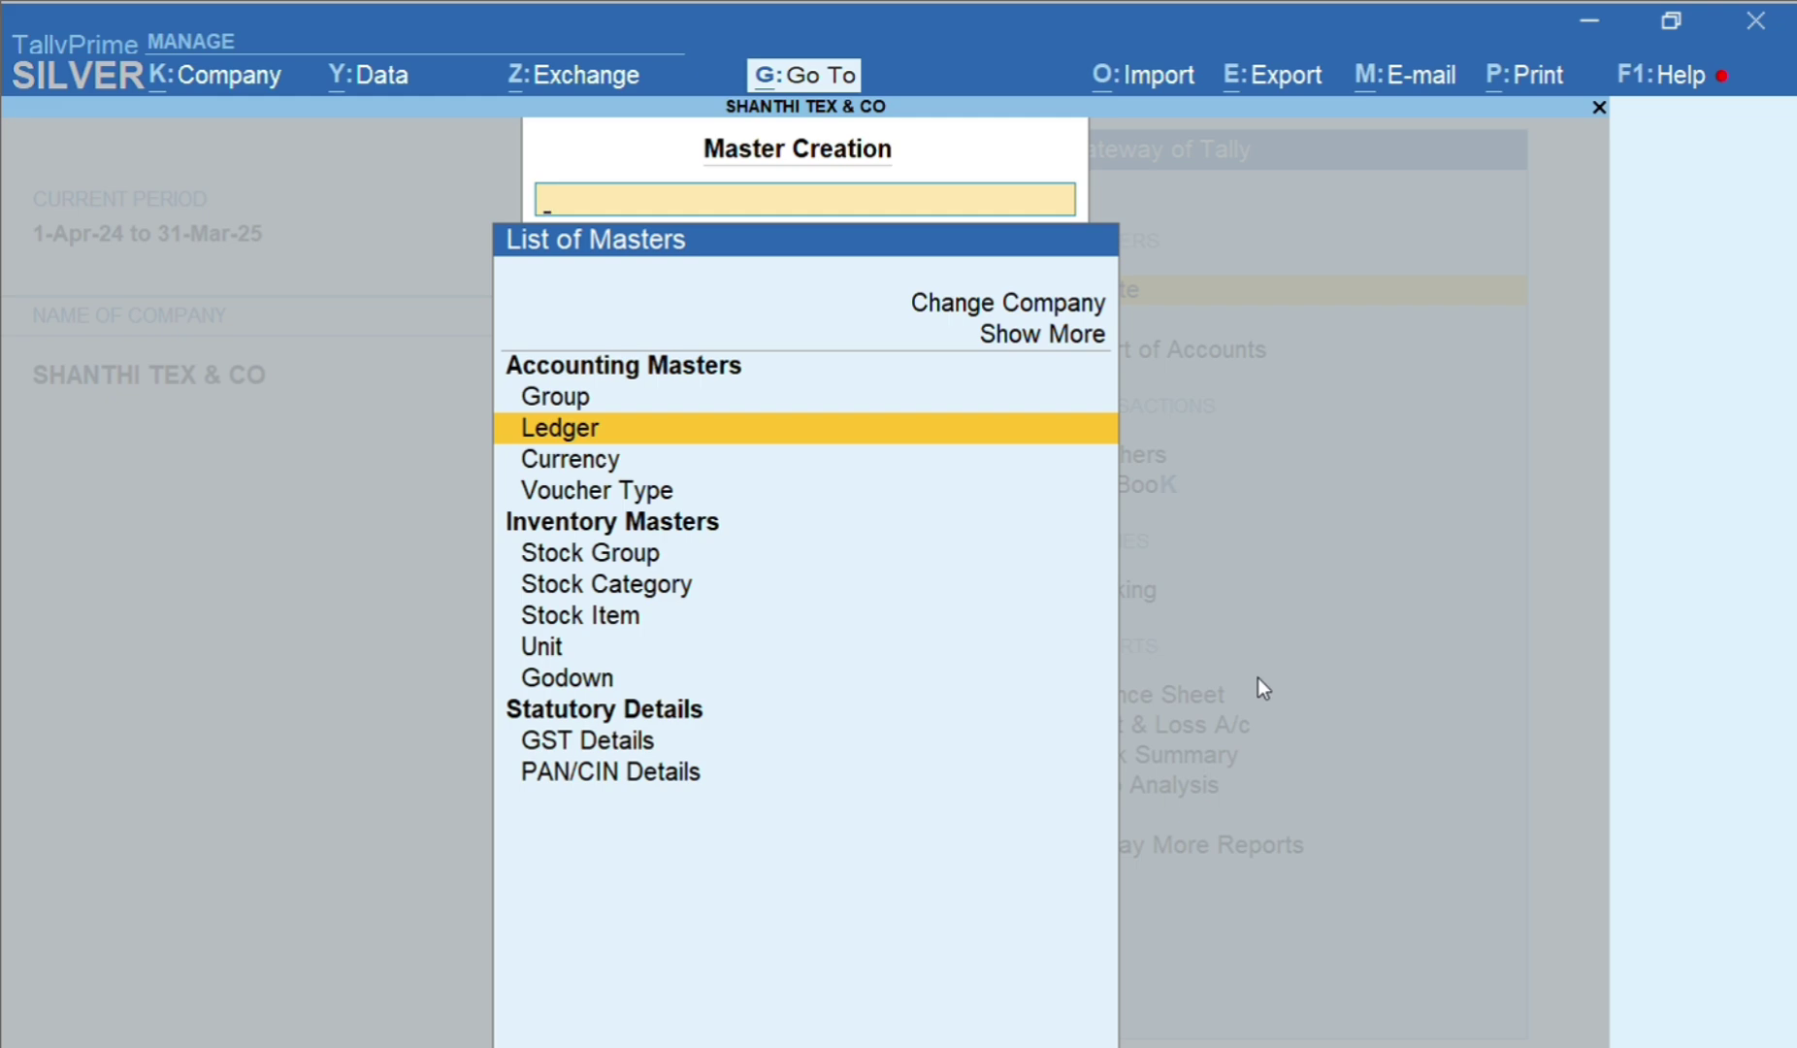
pyautogui.press('Escape')
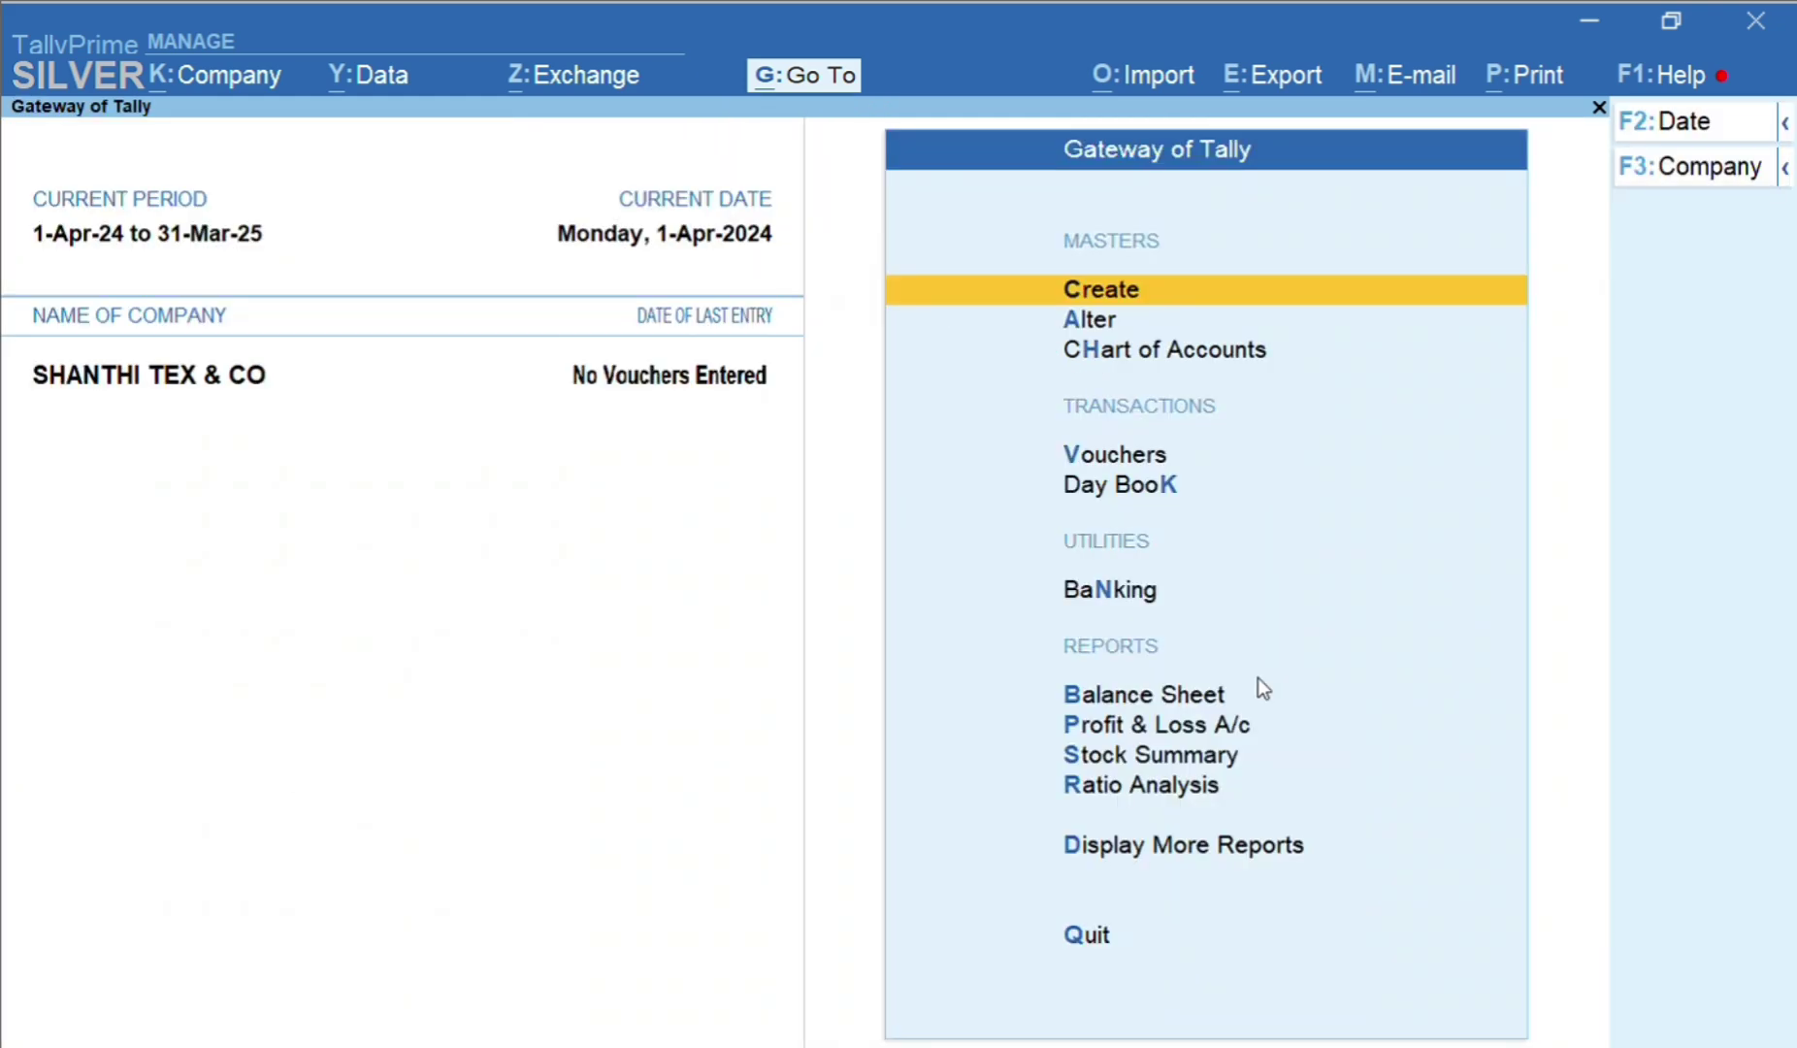
pyautogui.press('Return')
pyautogui.press('Down')
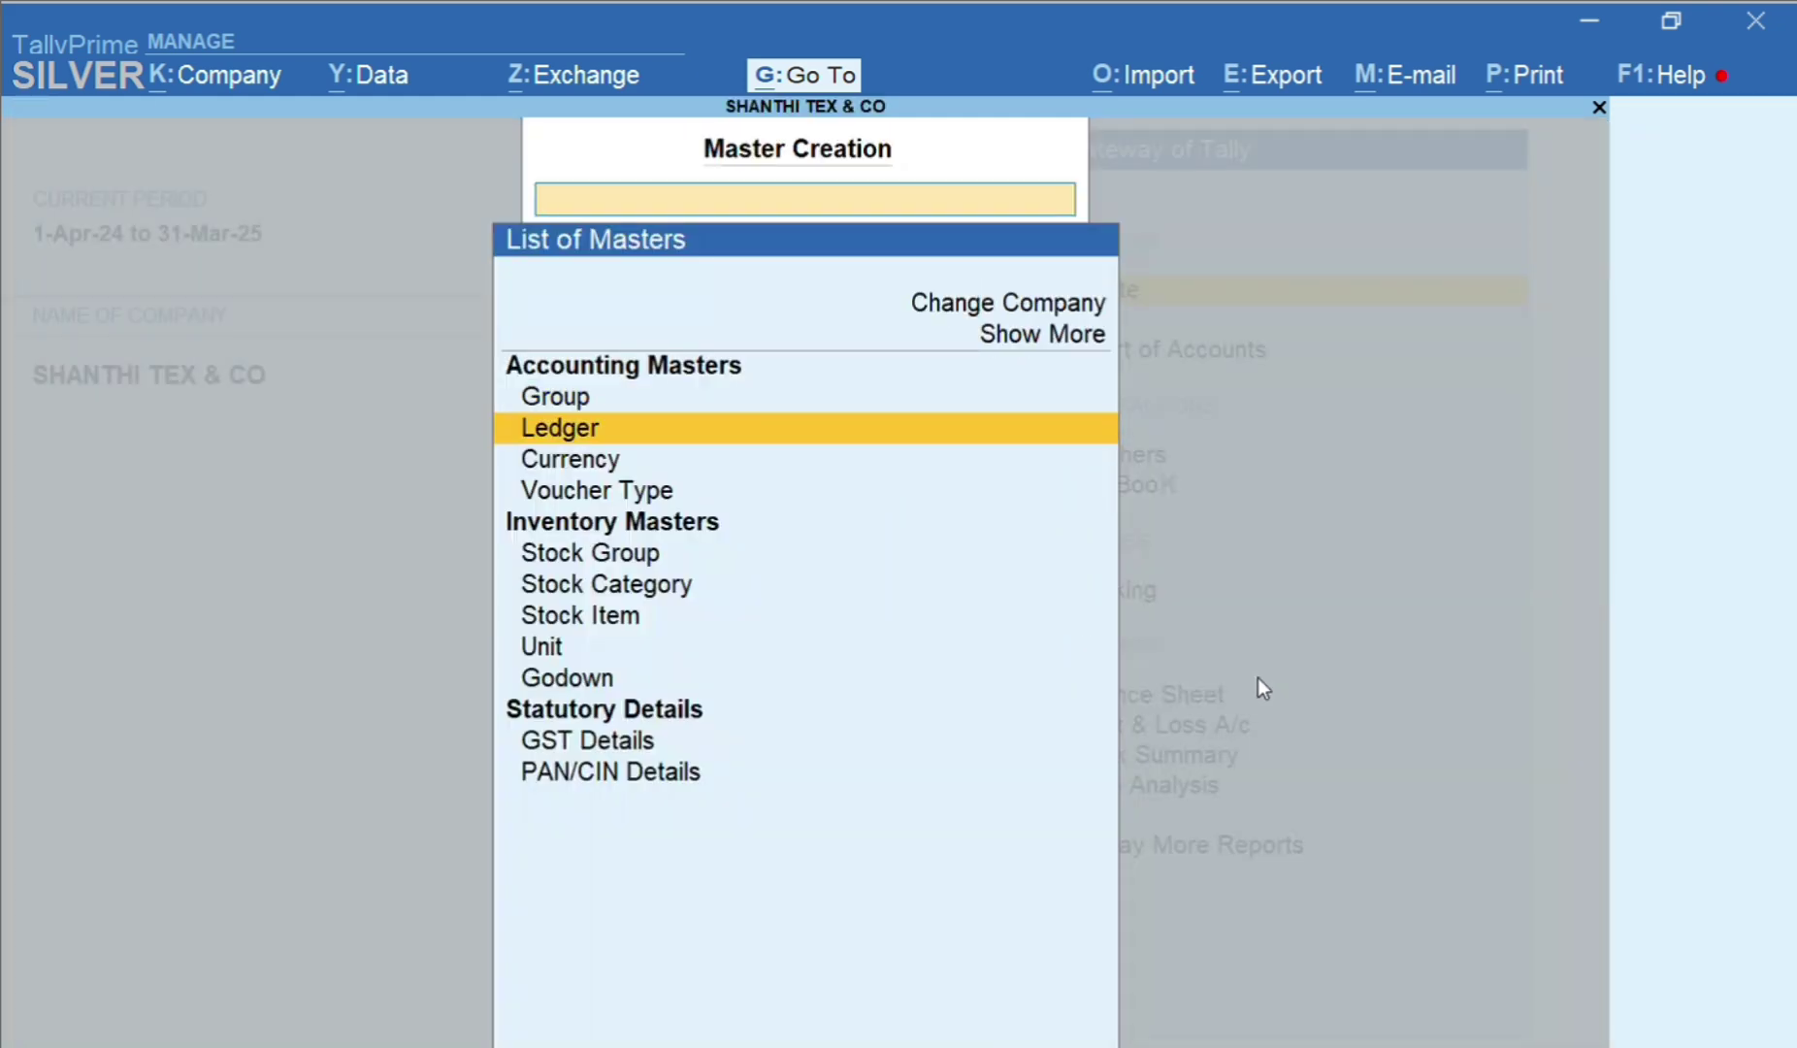
pyautogui.press('Return')
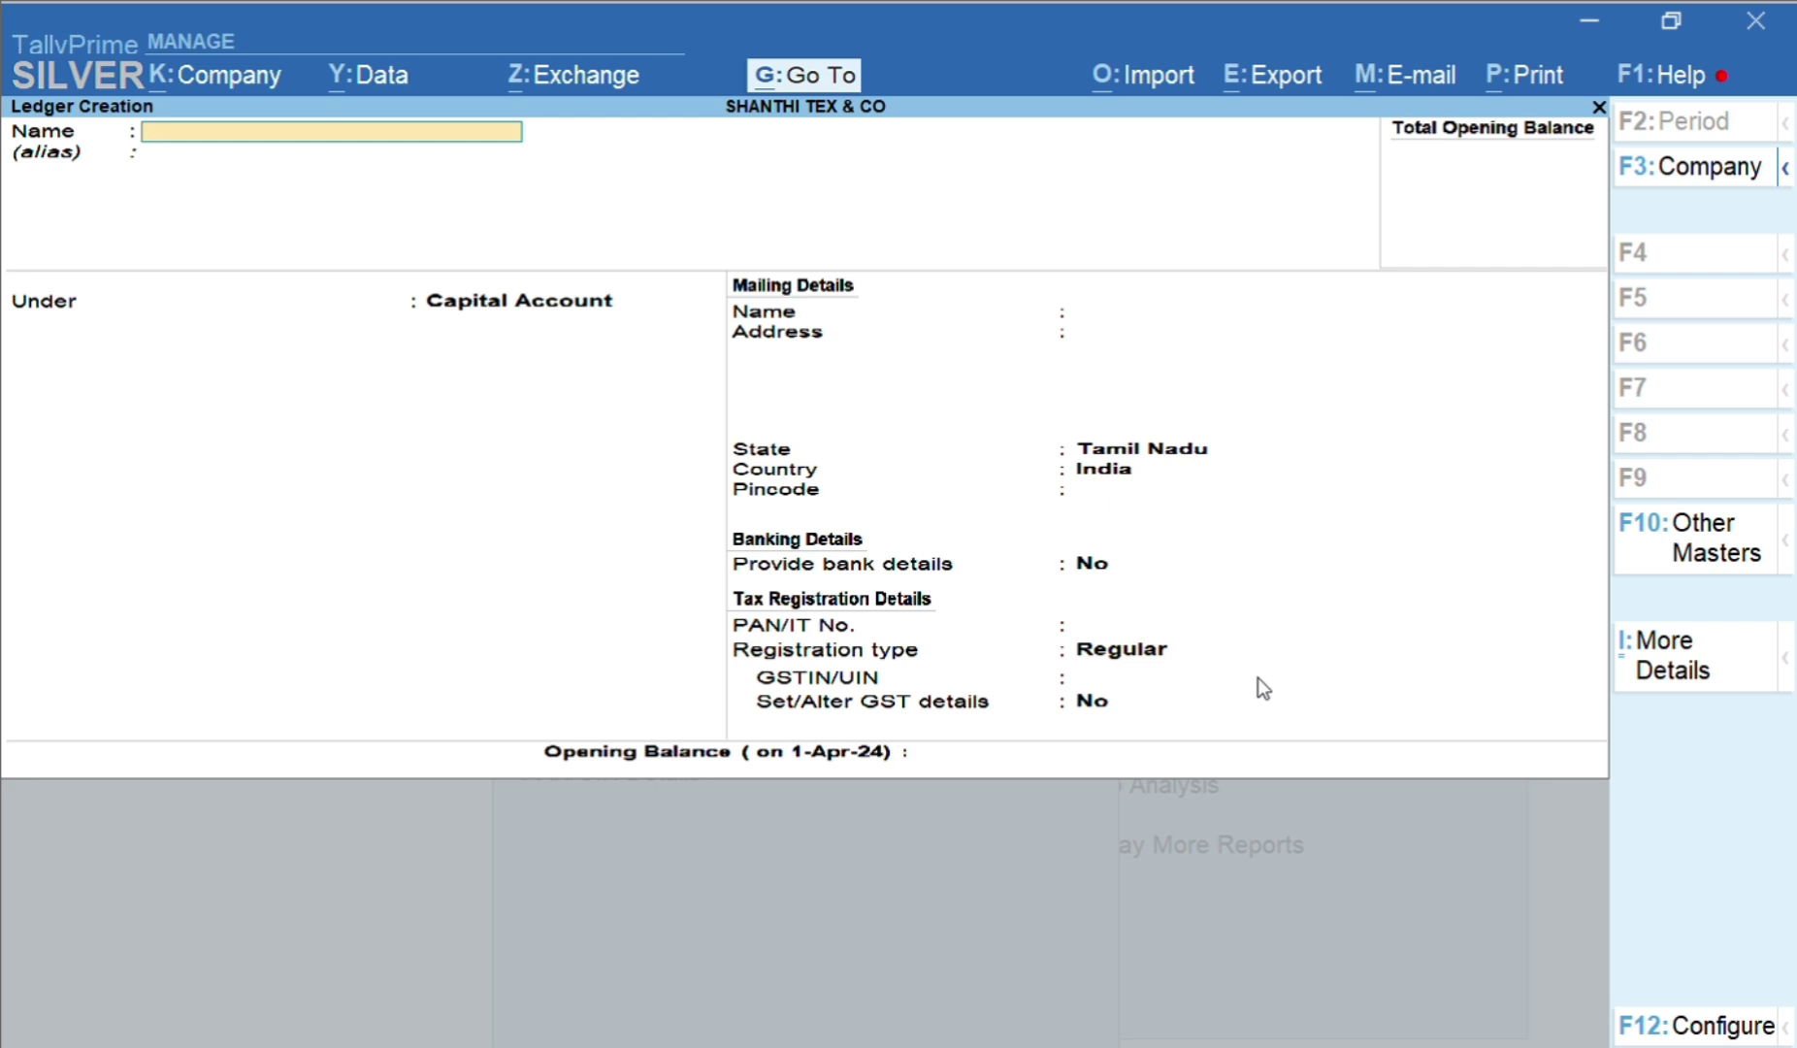
# Name the new ledger PURCHASE GST@5% and place it under Purchase Accounts instead of Duties & Taxes
pyautogui.write('PURCHASE GS')
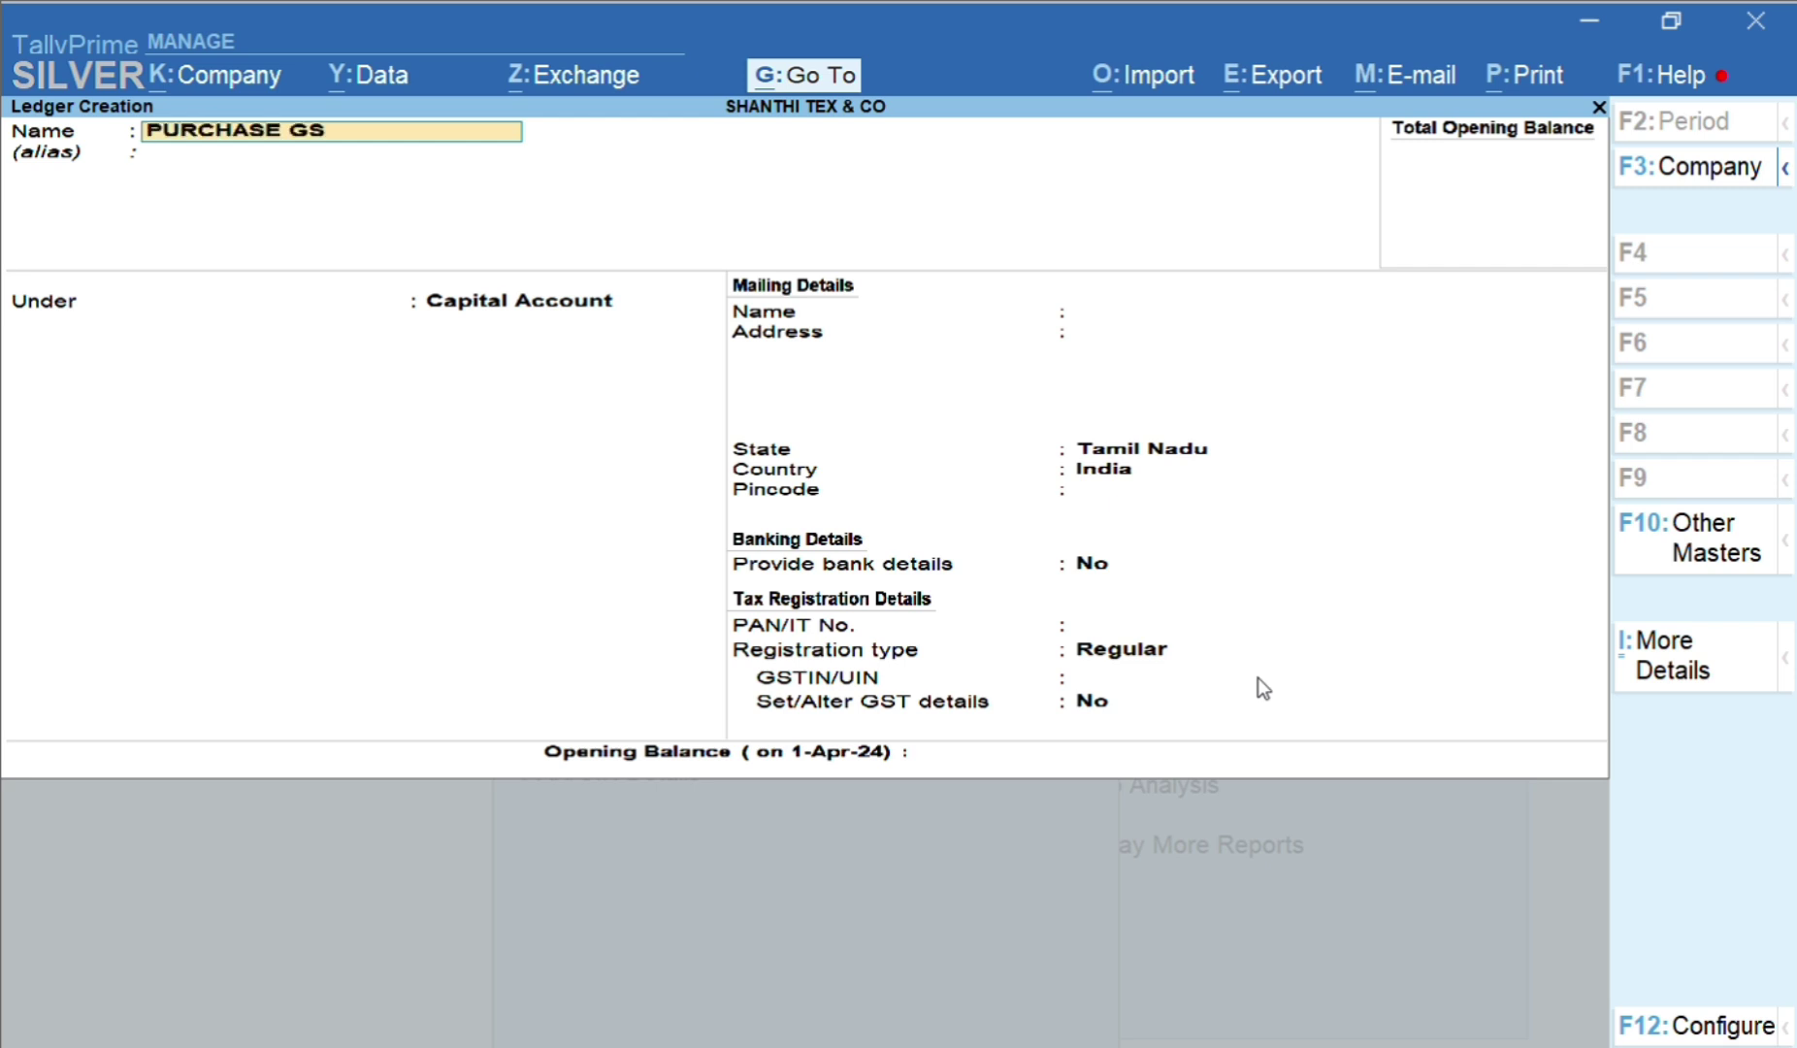
pyautogui.write('T@5%')
pyautogui.press('Return')
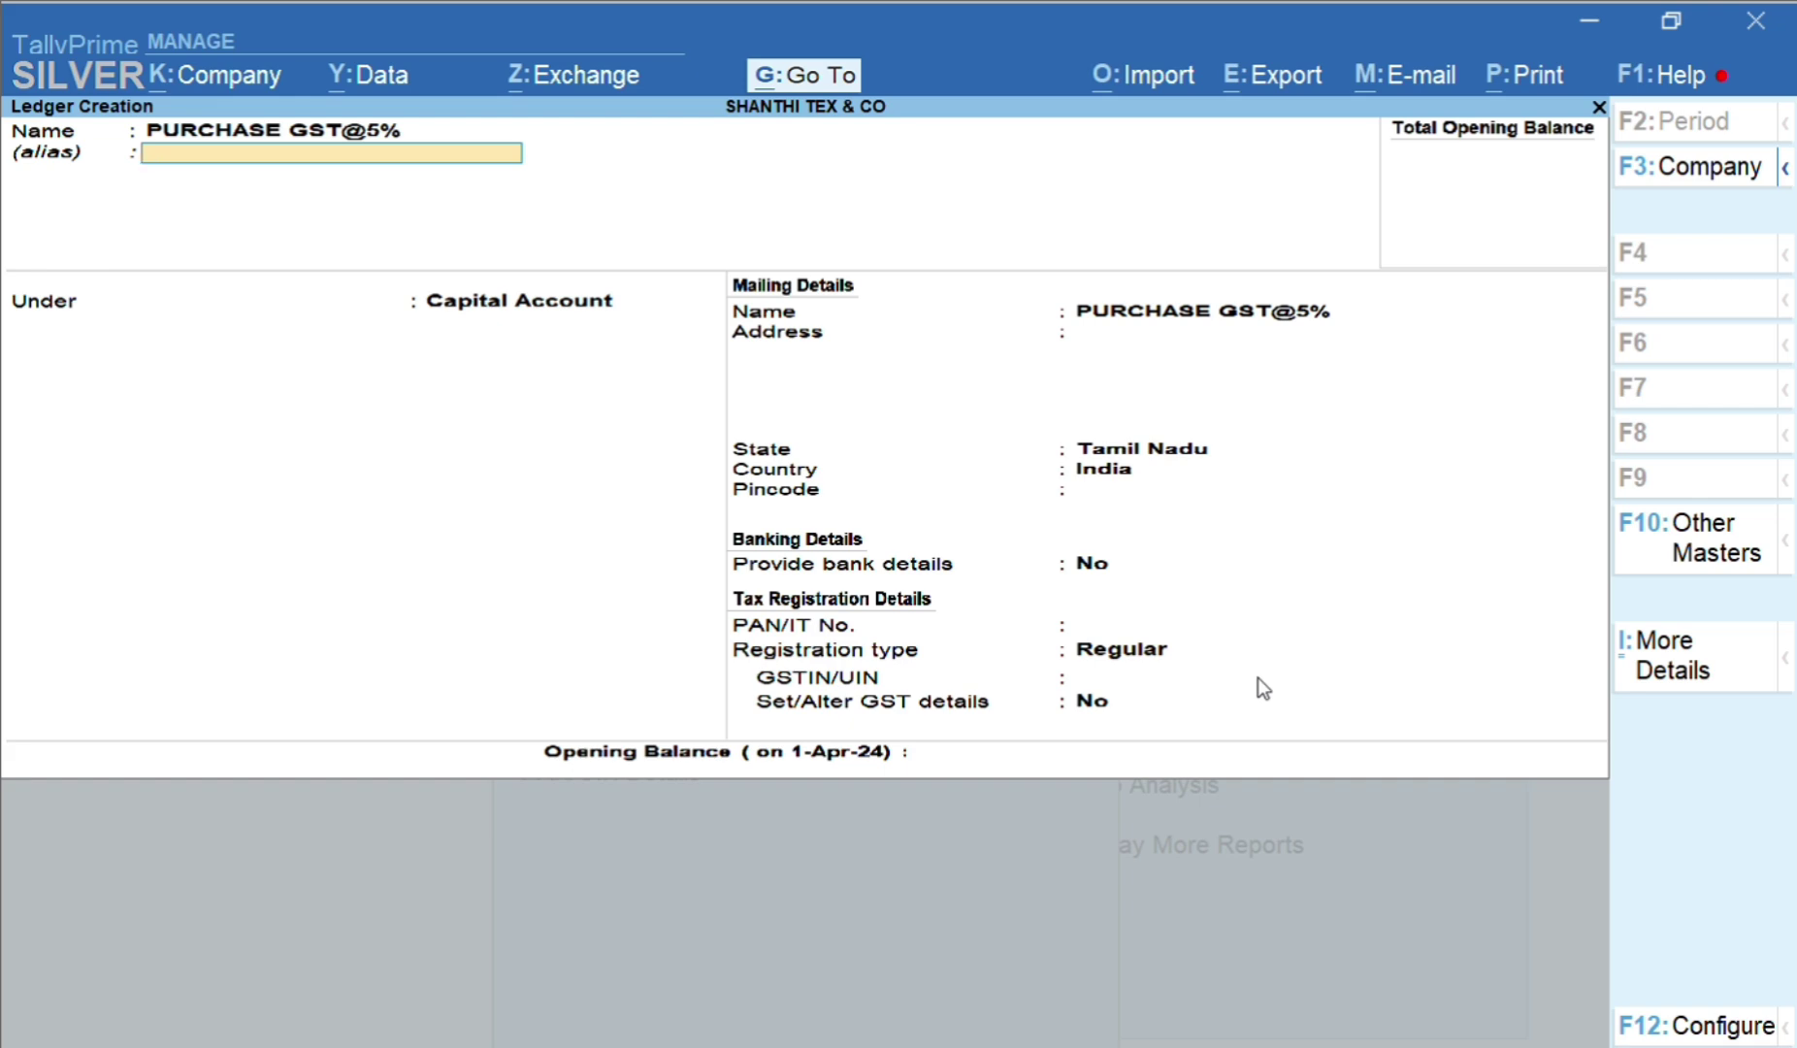
pyautogui.press('Return')
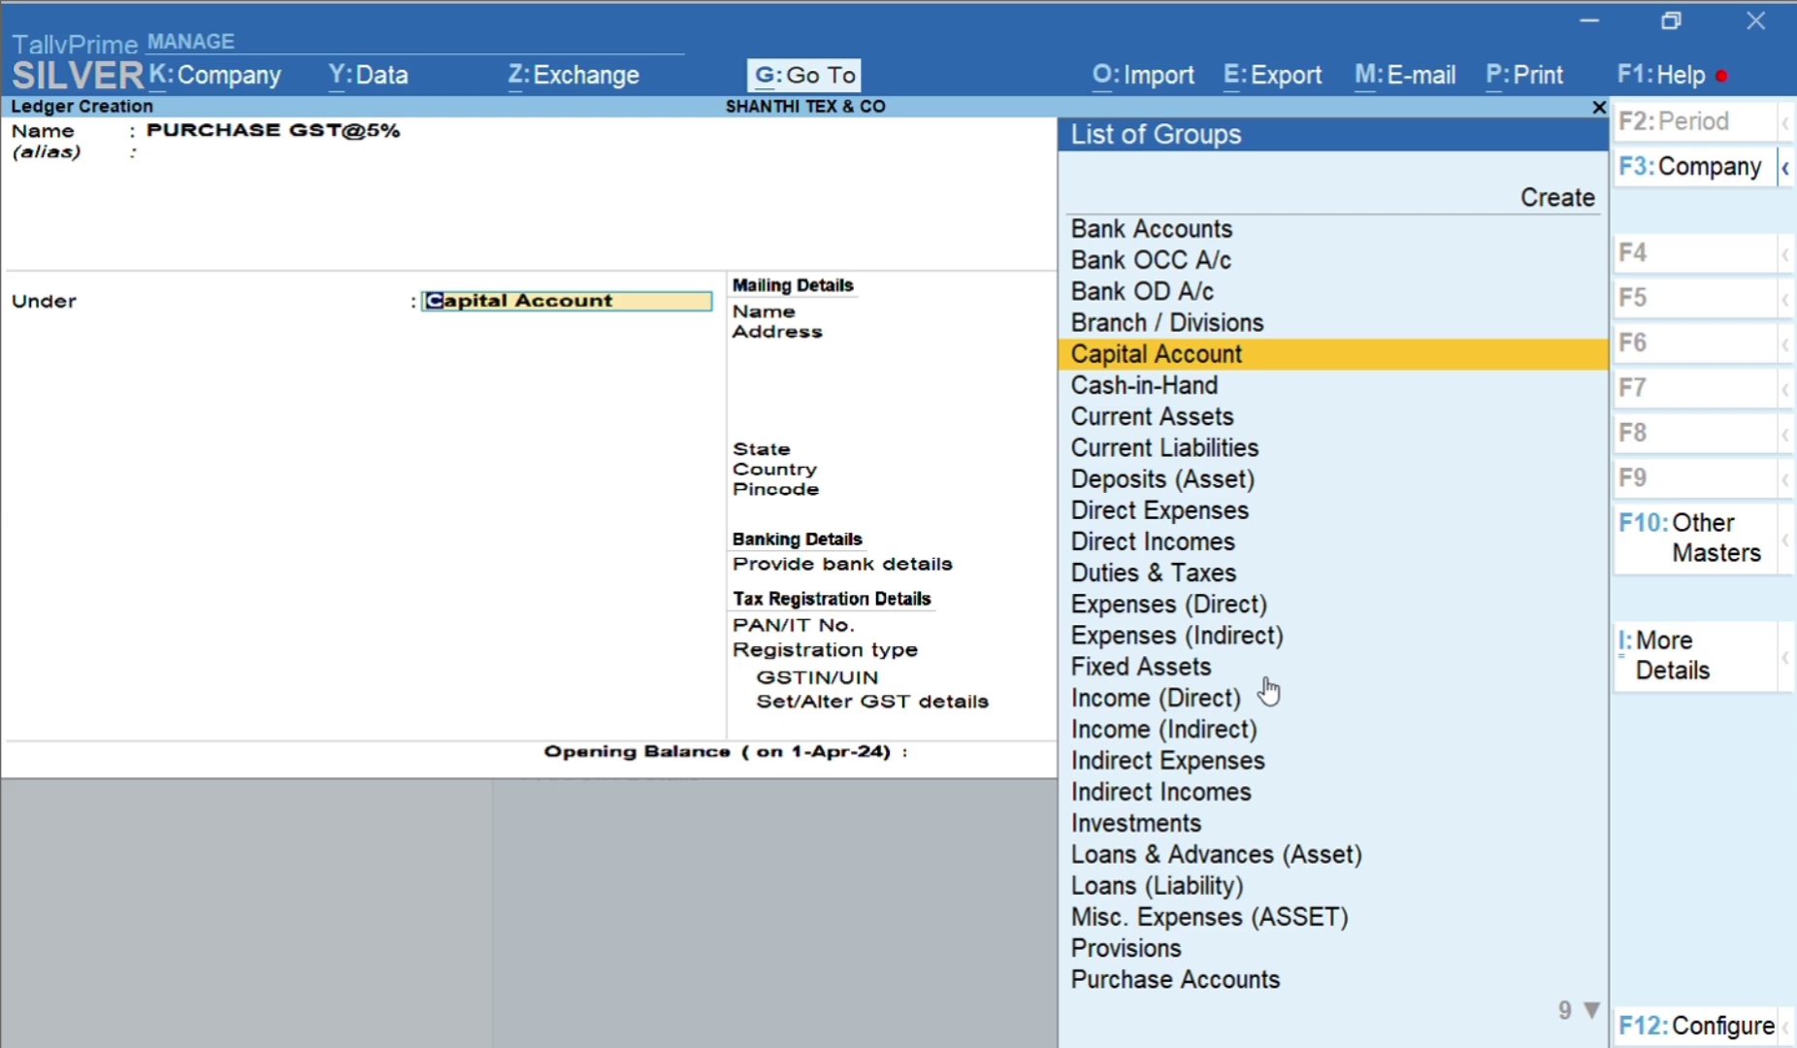
pyautogui.write('DUT')
pyautogui.press('Return')
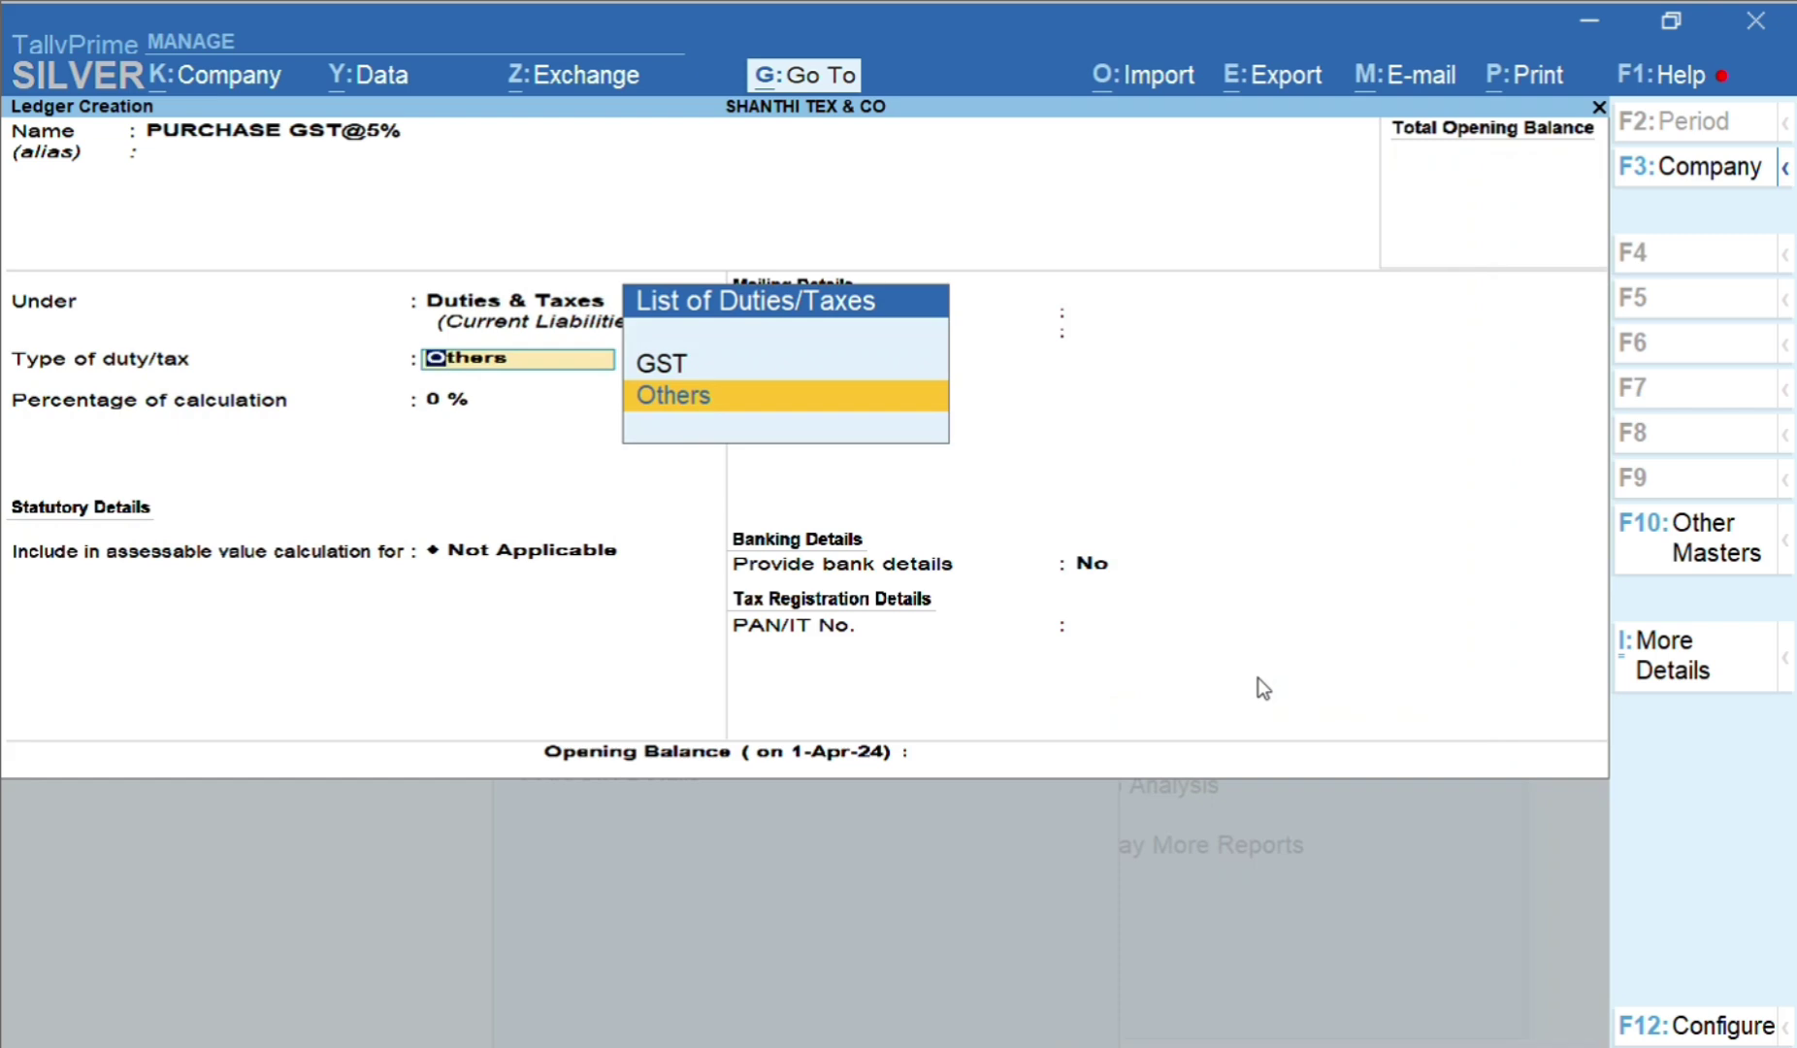
pyautogui.press('BackSpace')
pyautogui.write('PUR')
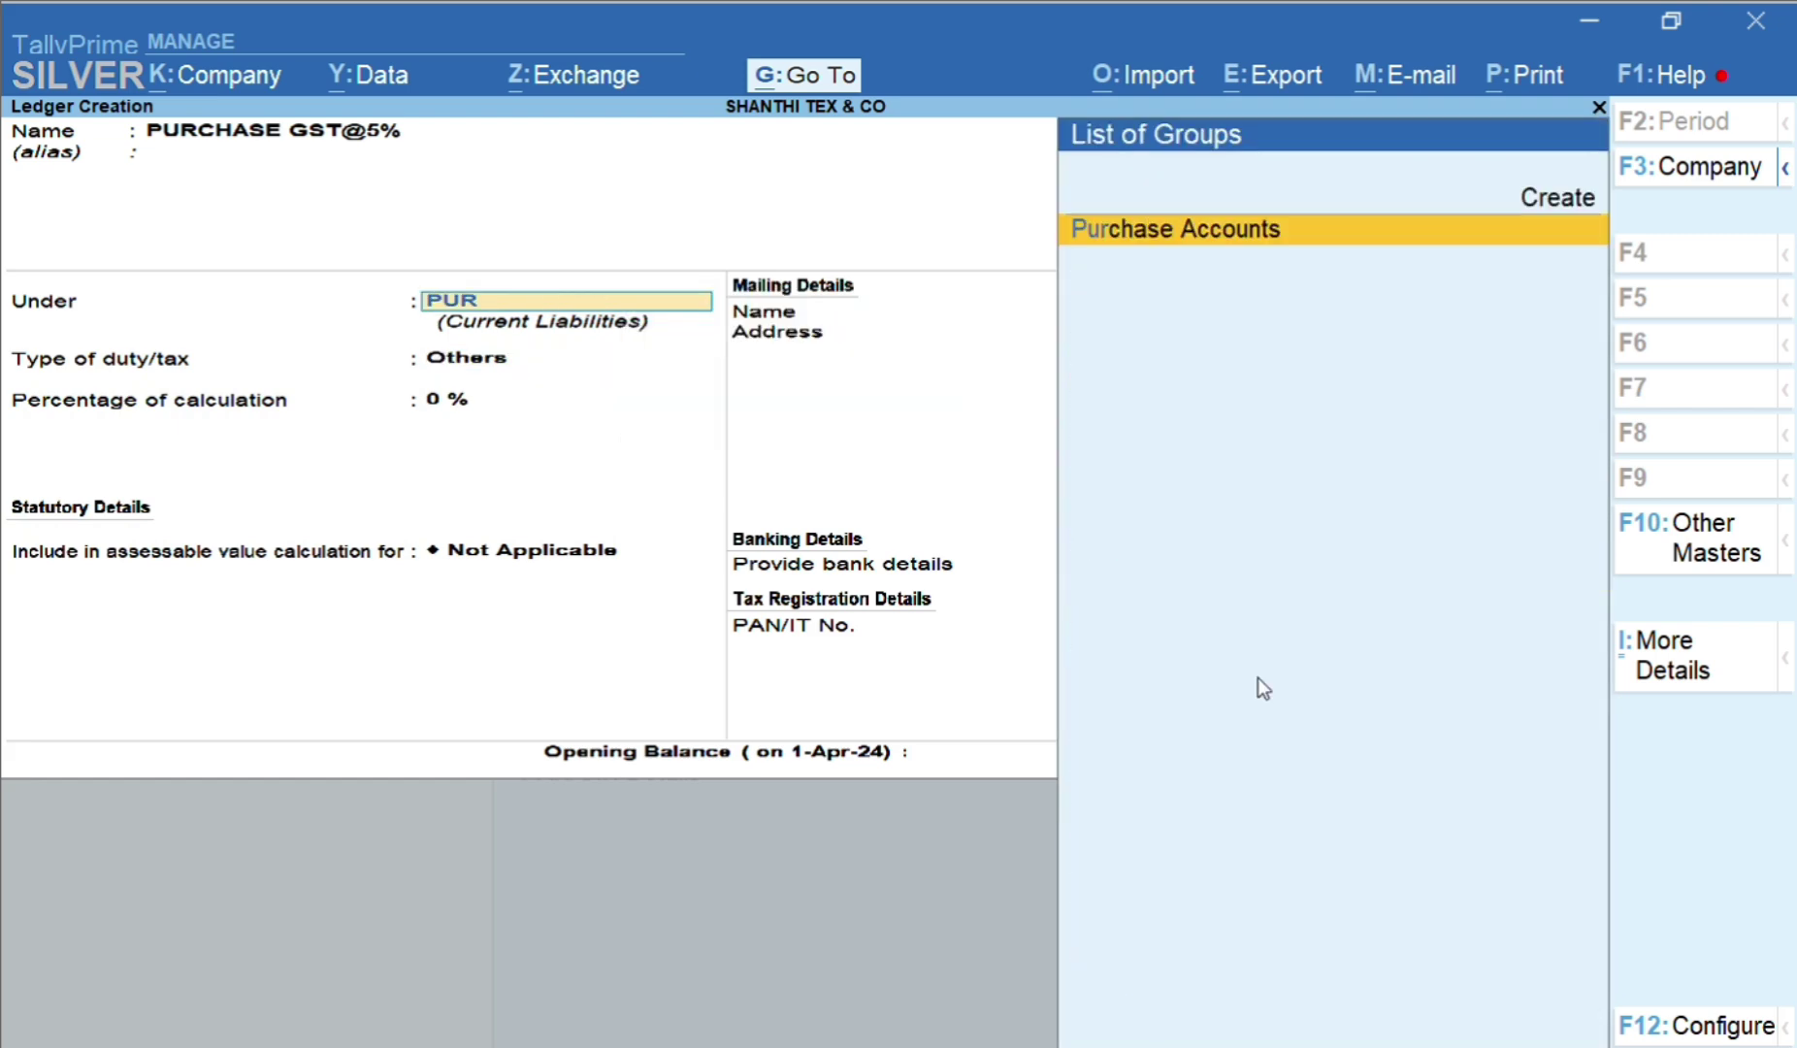
pyautogui.write('CHASE')
pyautogui.press('Return')
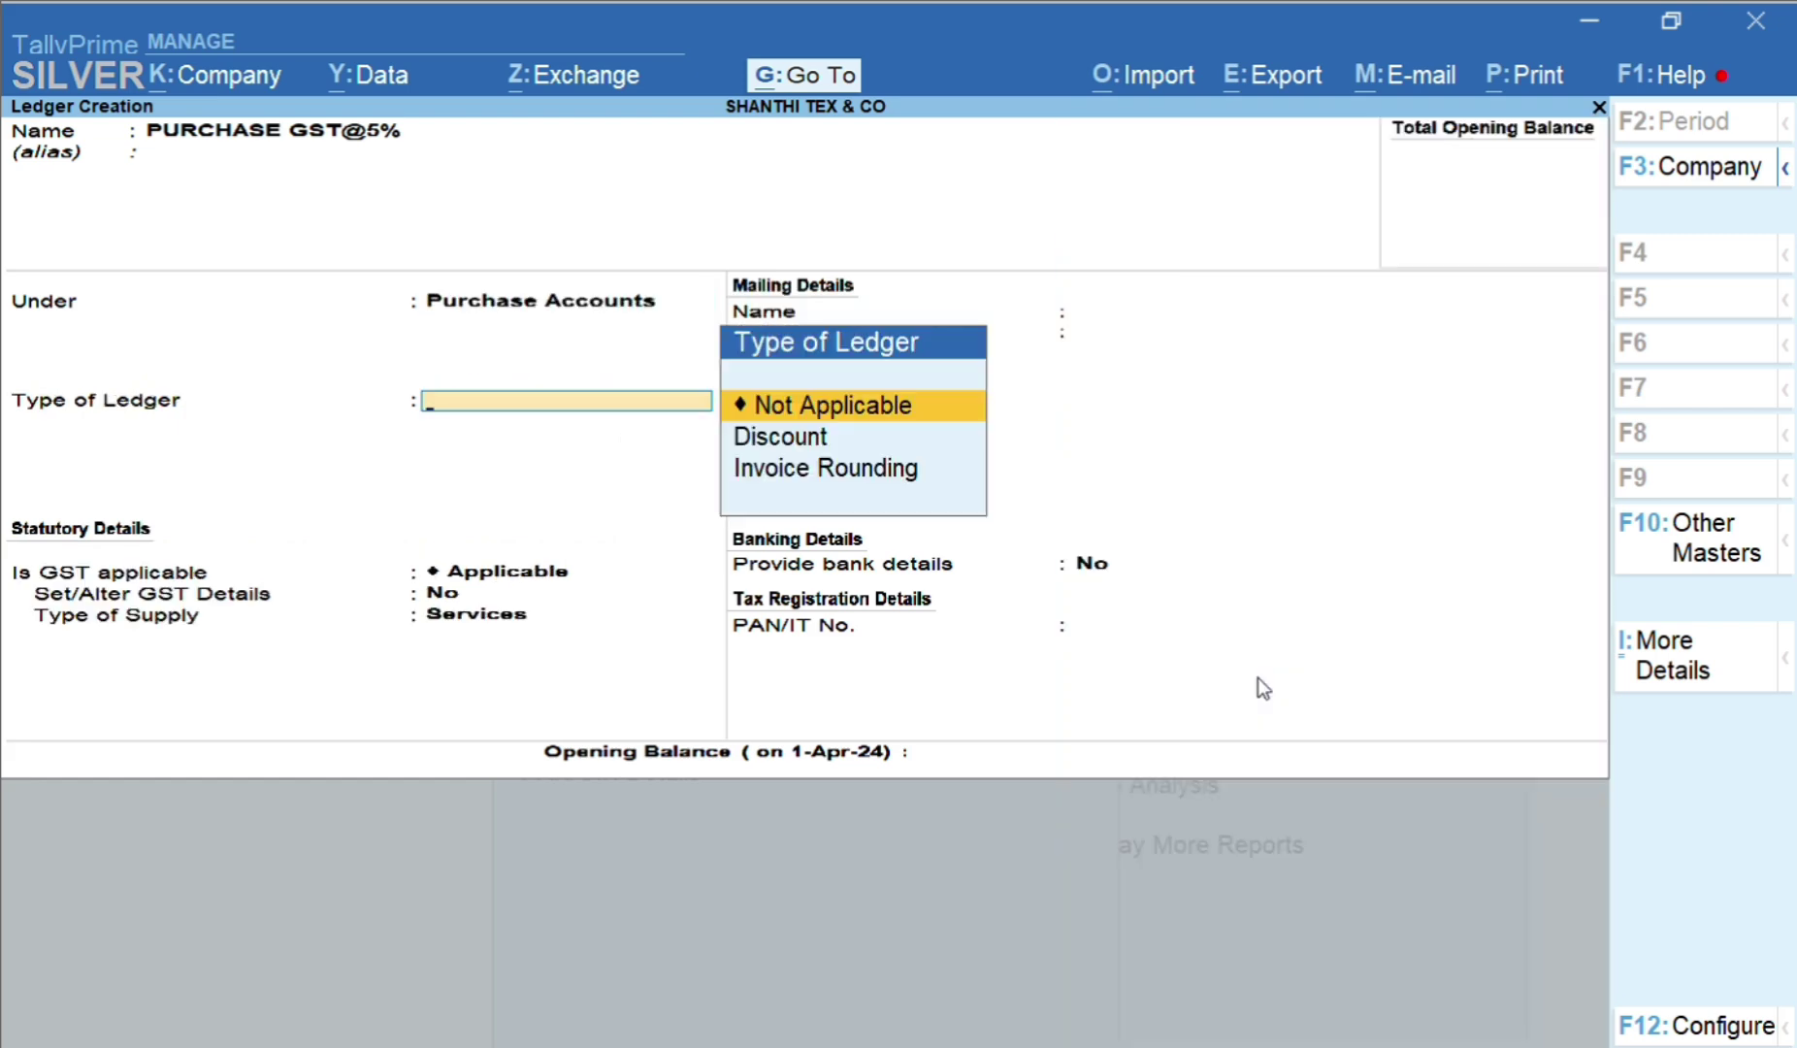
# Keep ledger type Not Applicable and GST Applicable, and answer Y to Set/Alter GST Details
pyautogui.press('BackSpace')
pyautogui.press('BackSpace')
pyautogui.press('Return')
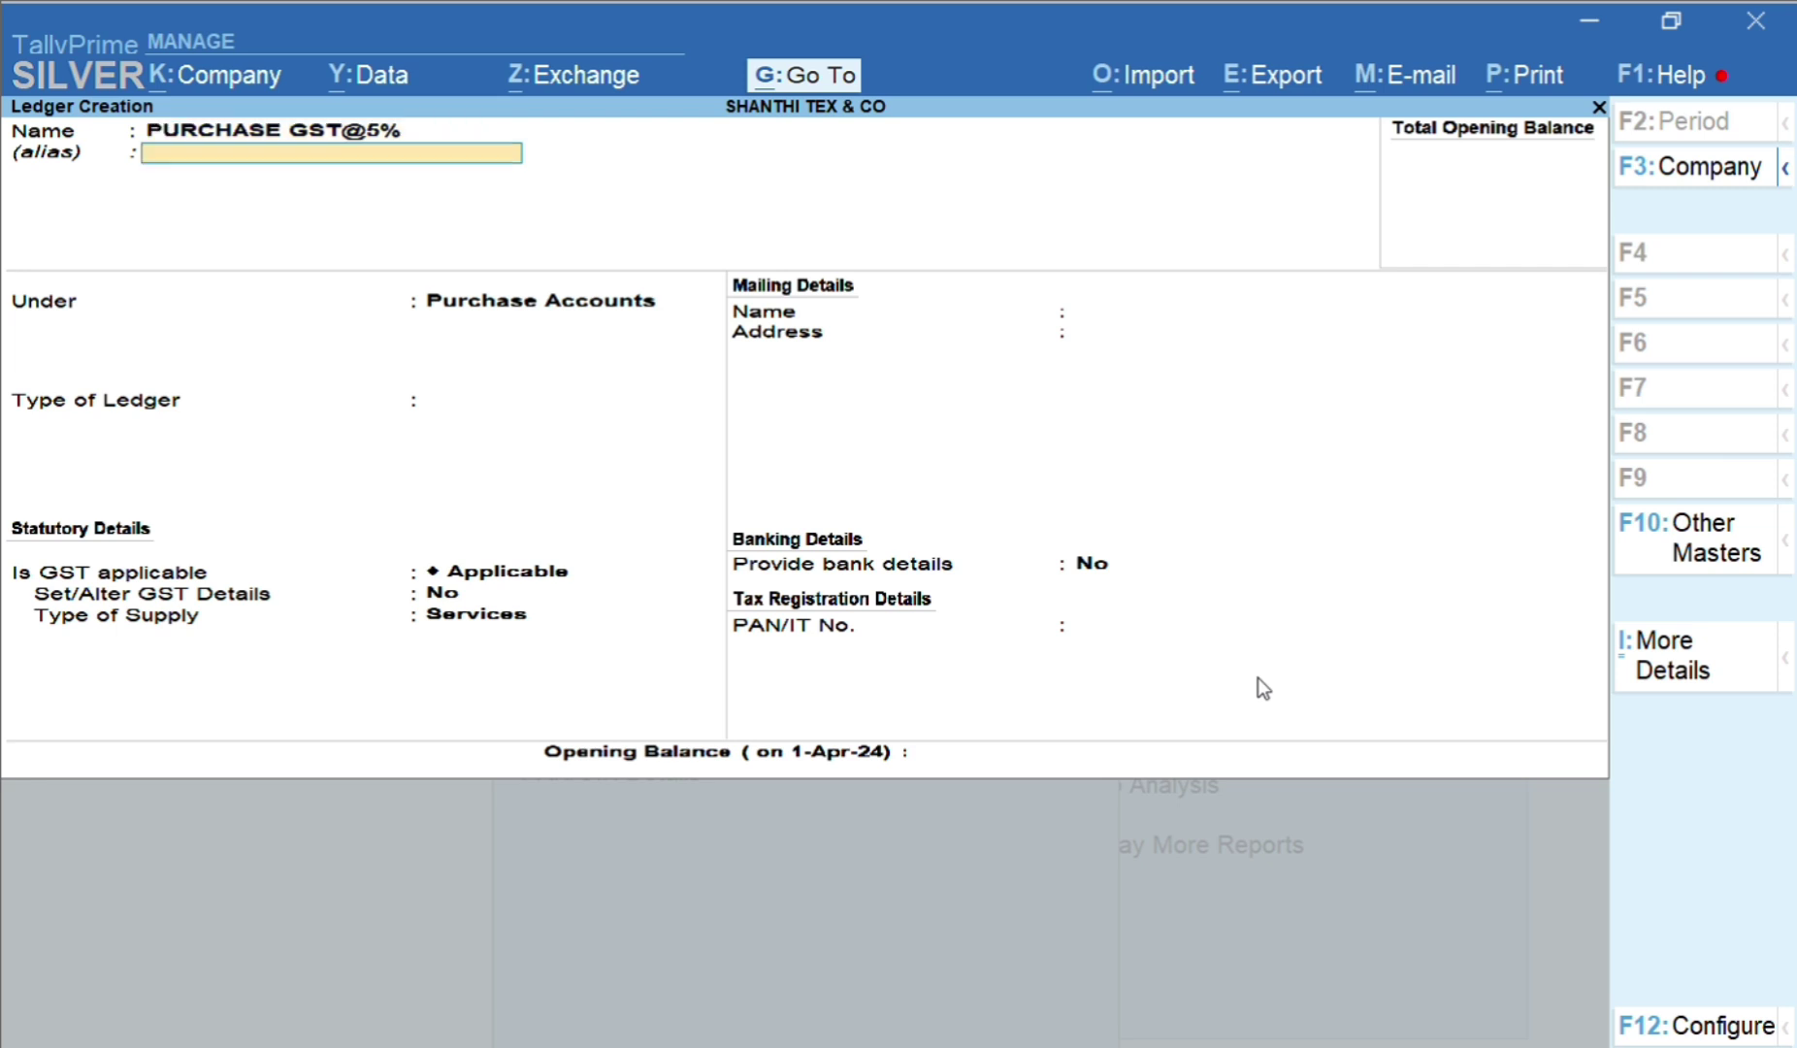
pyautogui.press('Return')
pyautogui.press('Return')
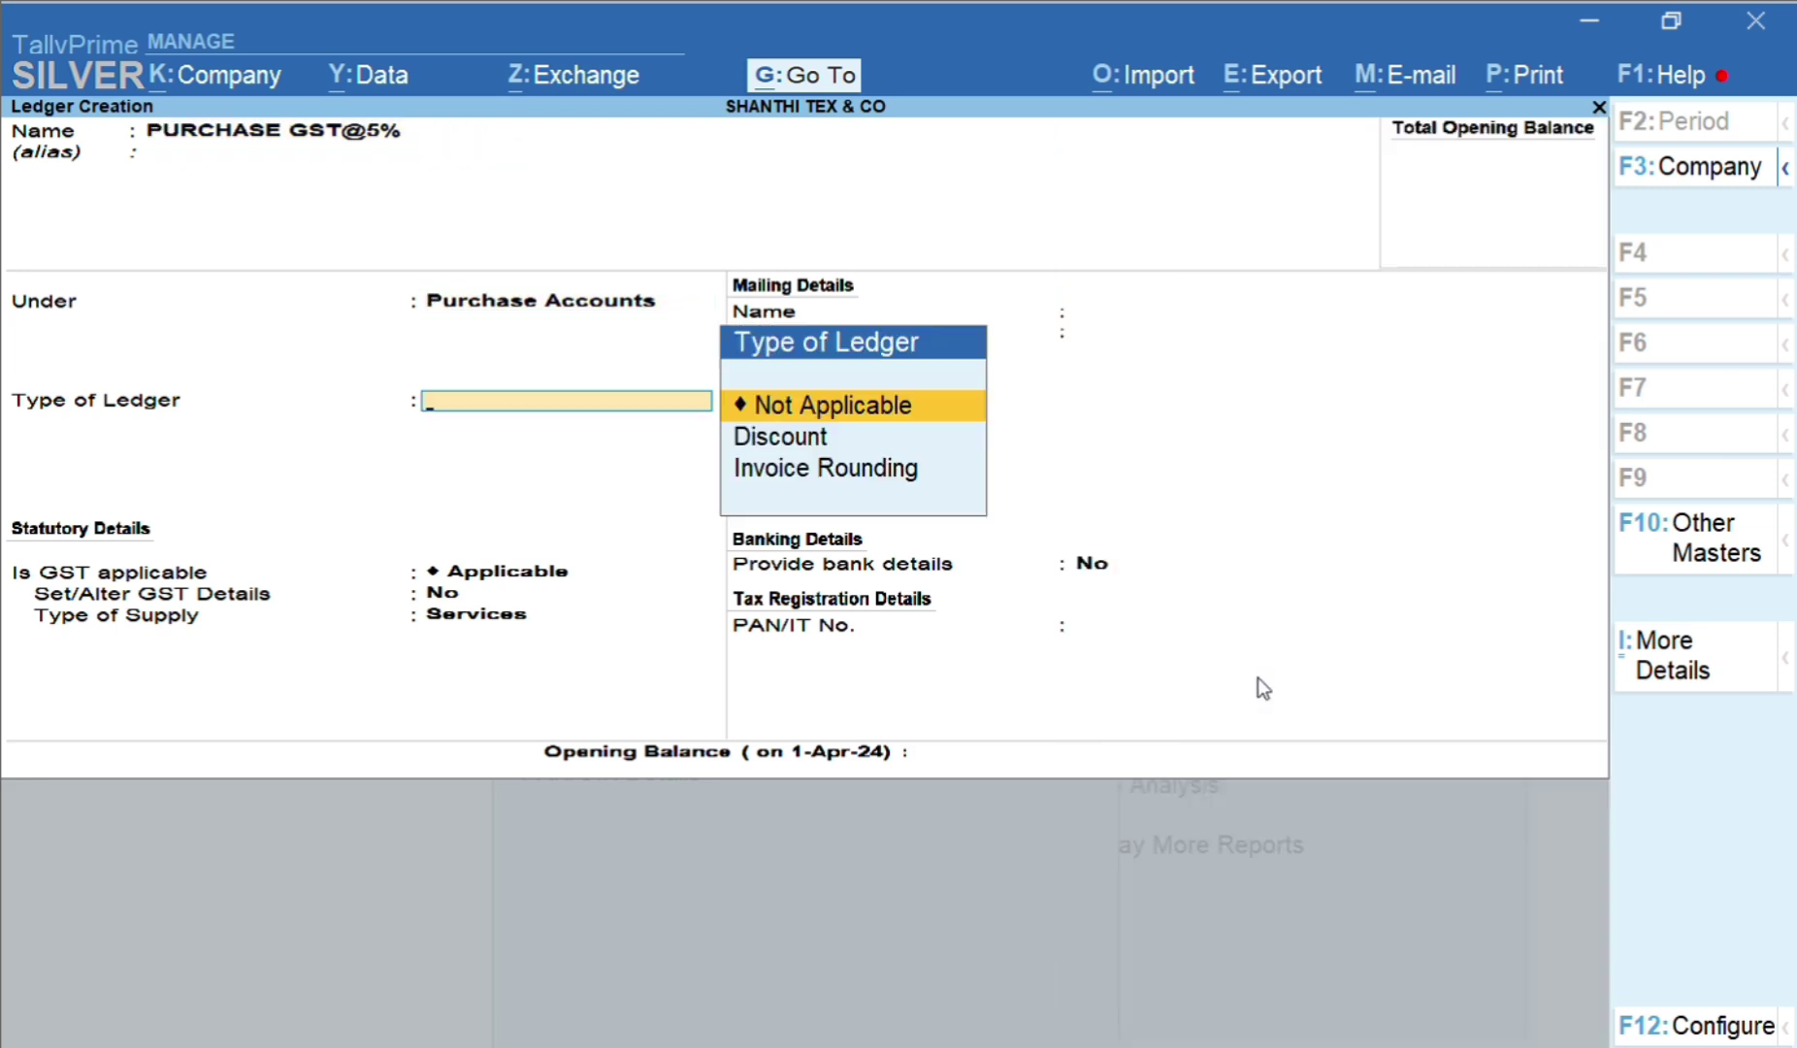
pyautogui.press('Return')
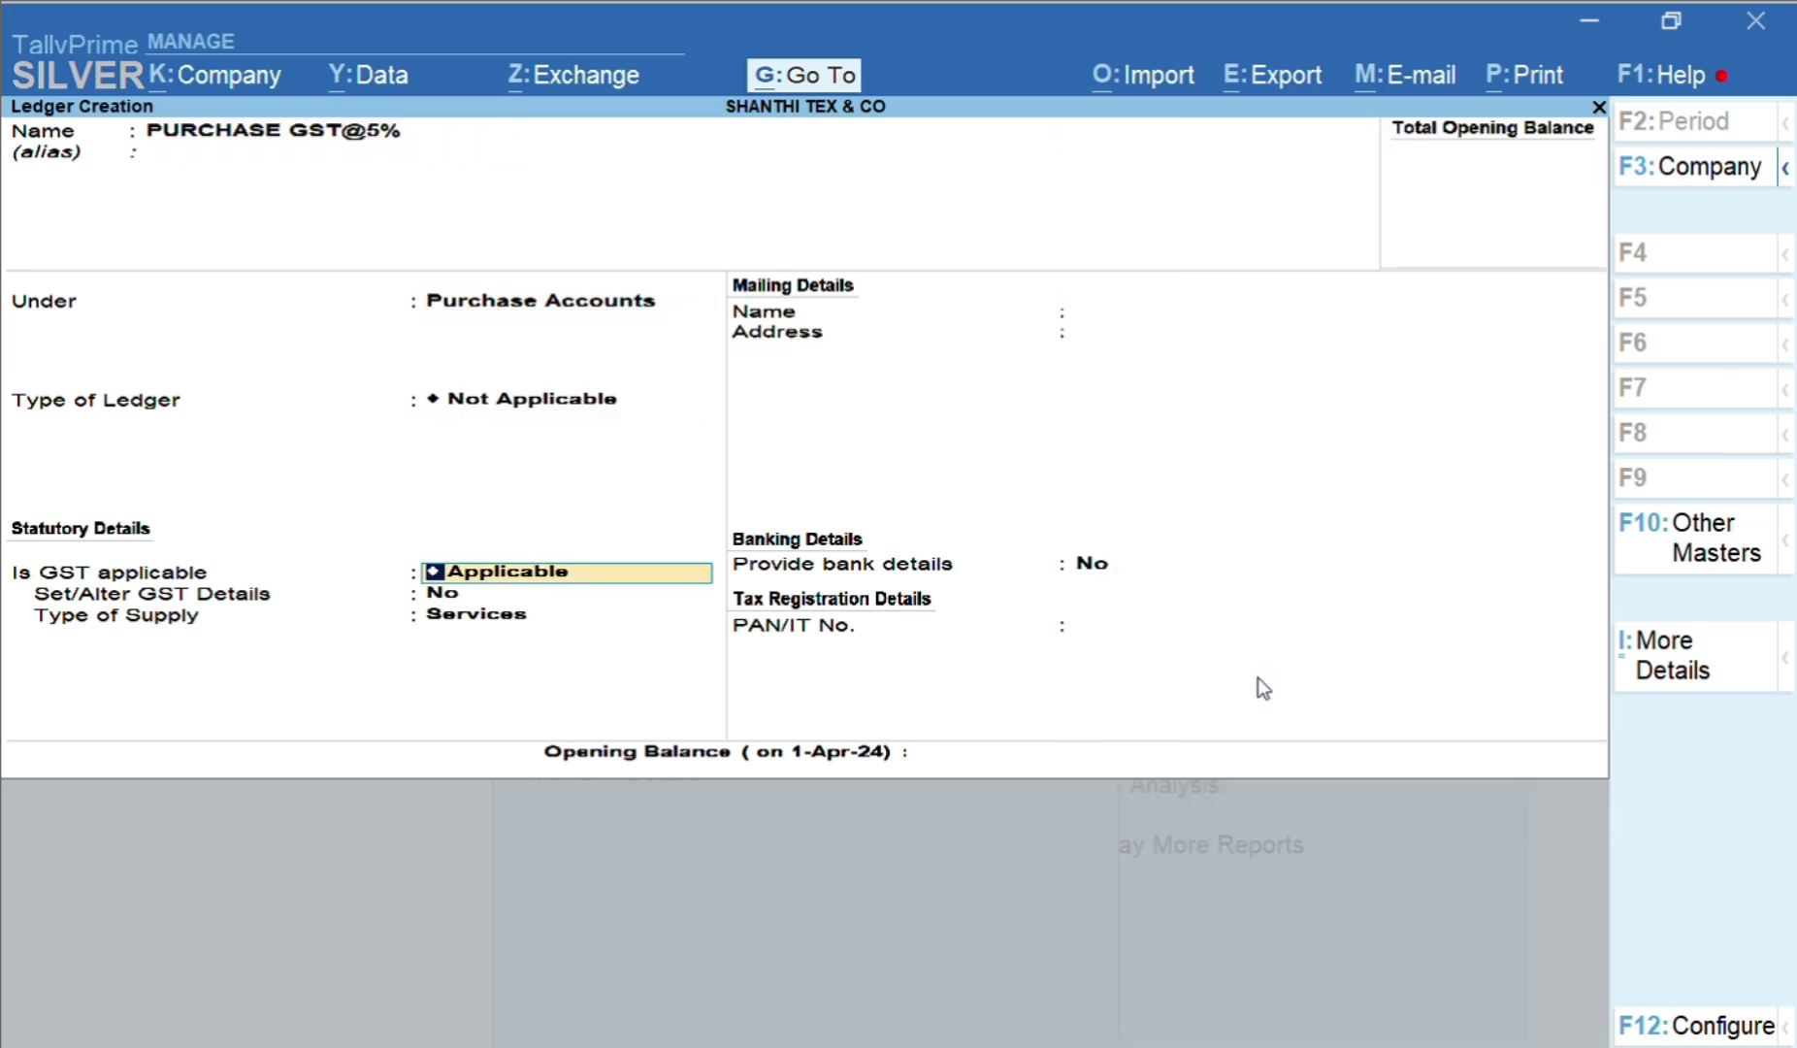
pyautogui.press('Return')
pyautogui.write('Y')
pyautogui.press('Return')
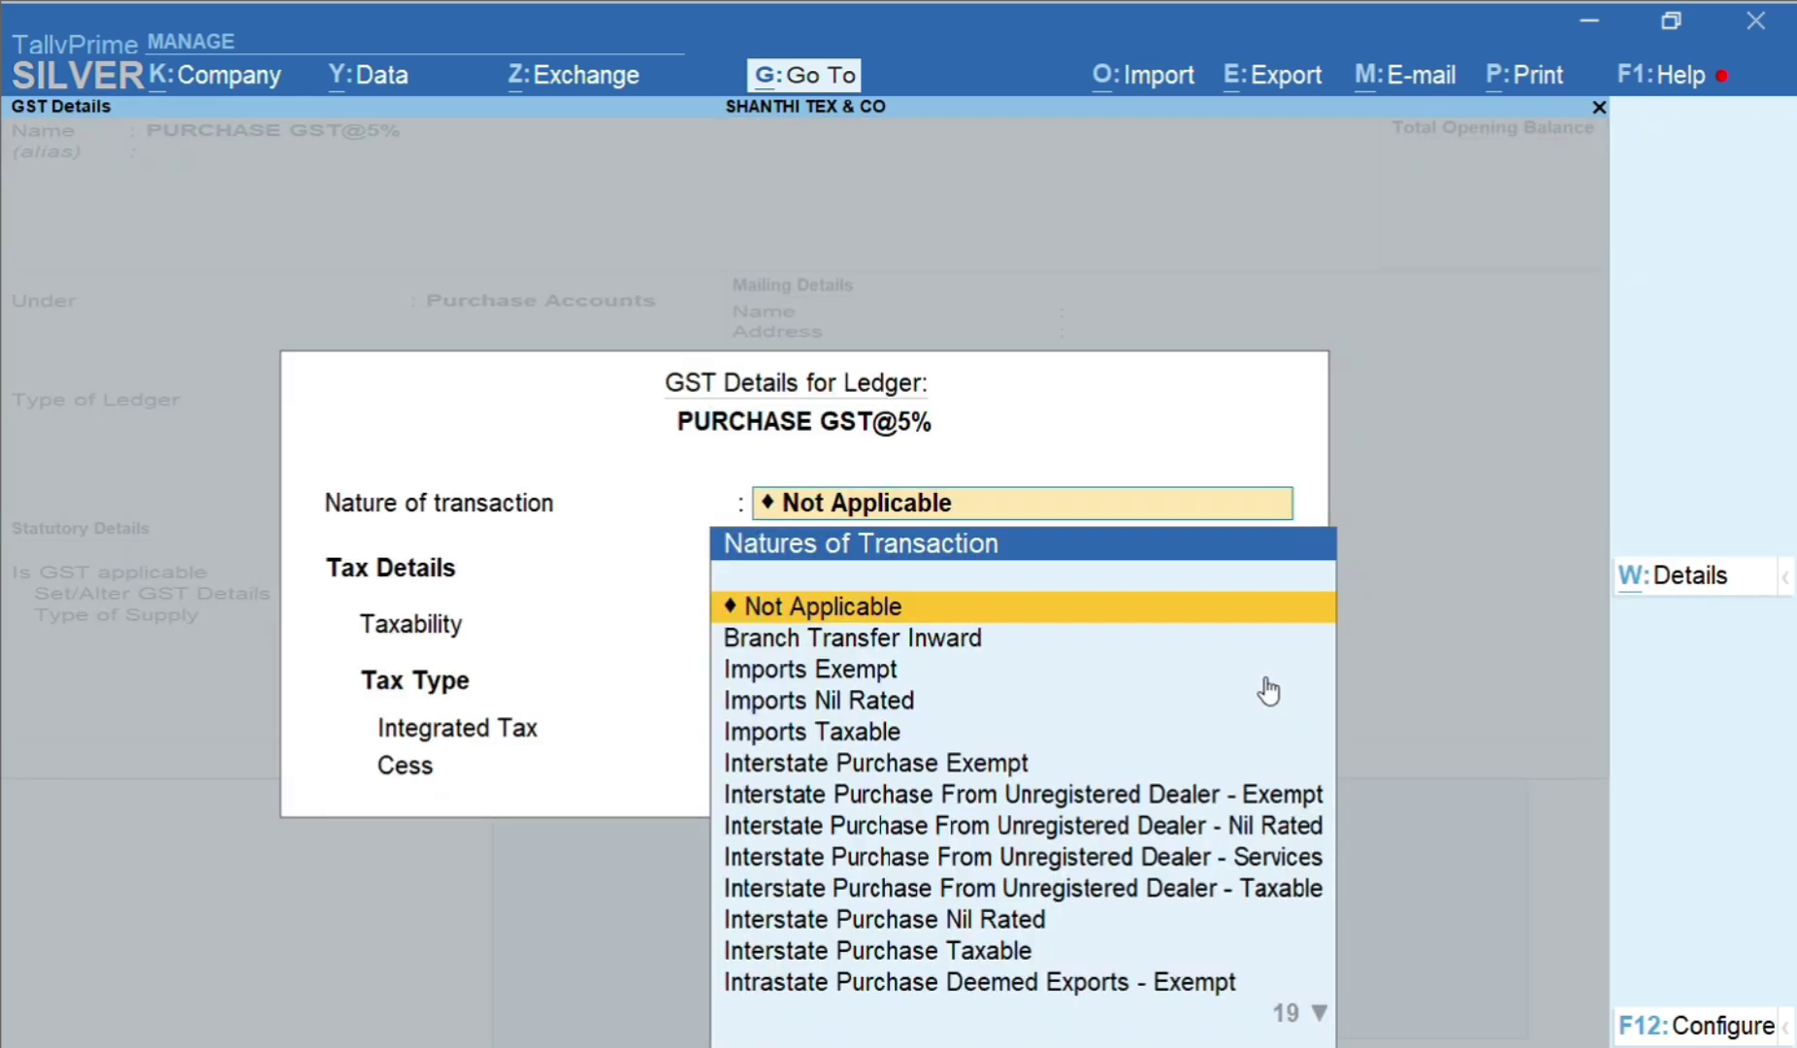
# Step back through the PURCHASE GST@5% fields and reenter its GST Details
pyautogui.press('Escape')
pyautogui.press('BackSpace')
pyautogui.press('BackSpace')
pyautogui.press('BackSpace')
pyautogui.press('BackSpace')
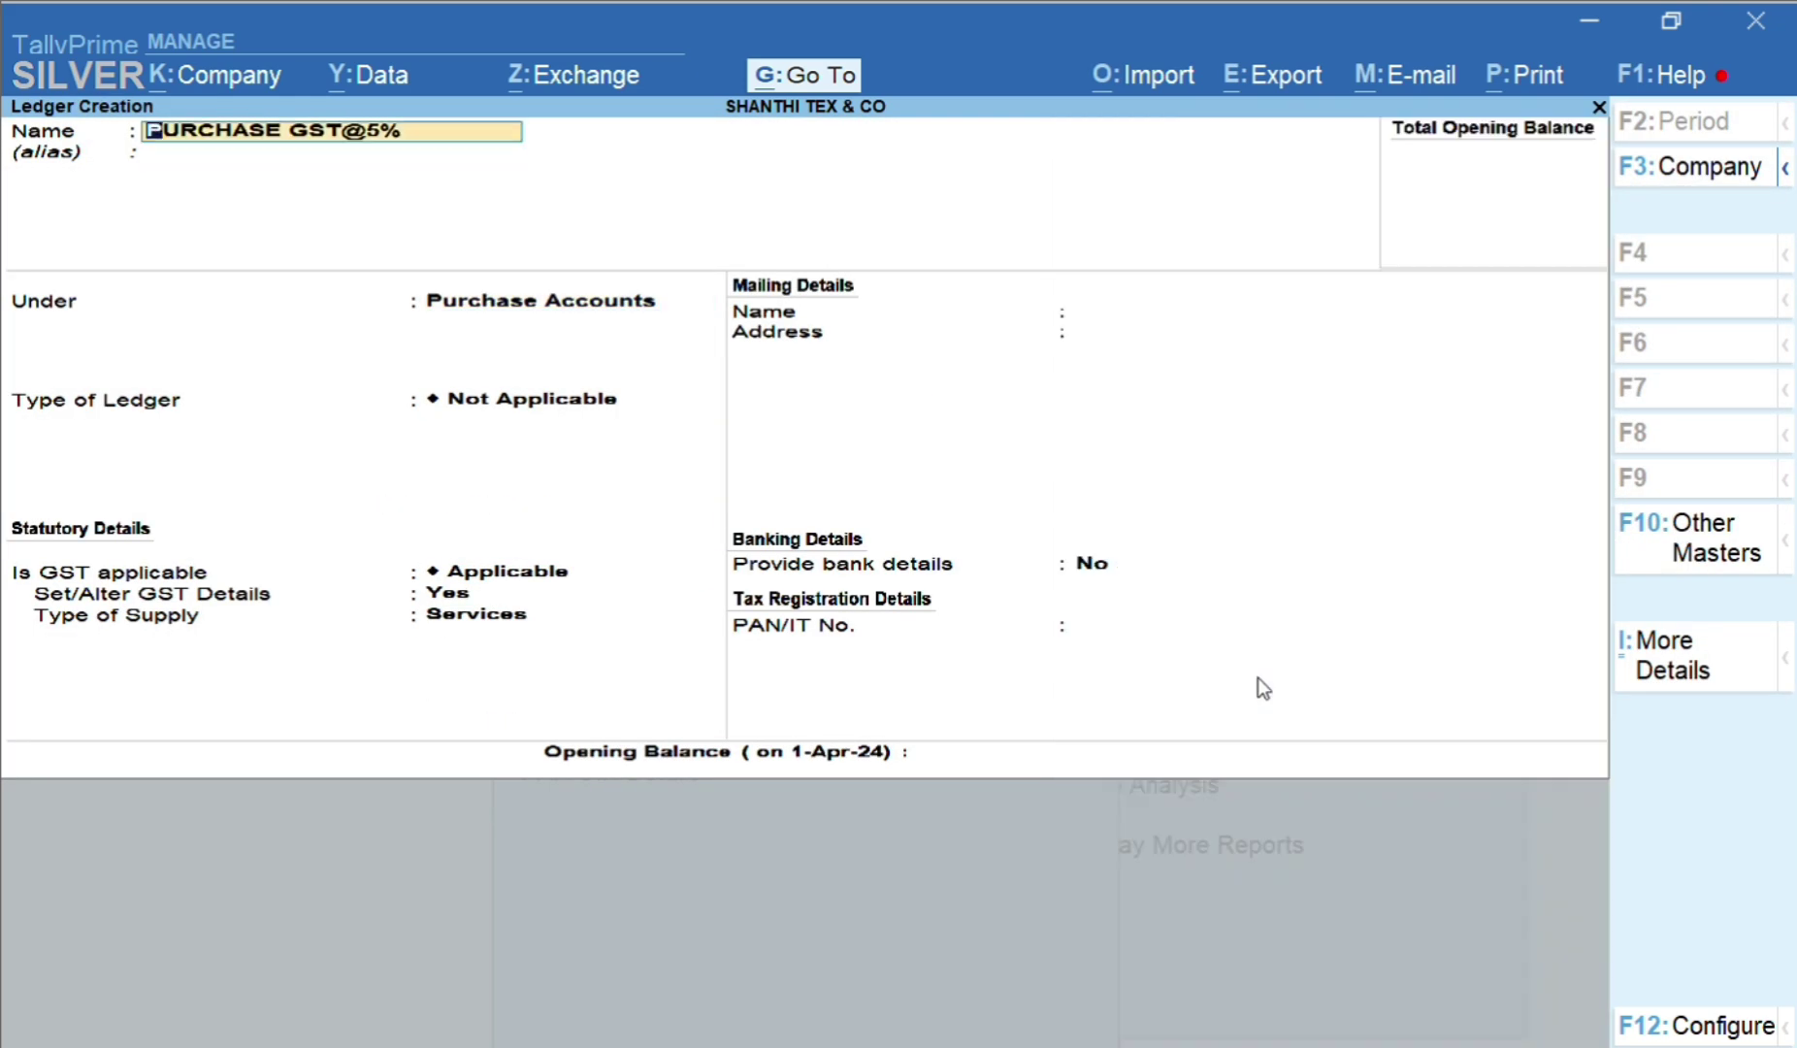
pyautogui.press('Return')
pyautogui.press('Return')
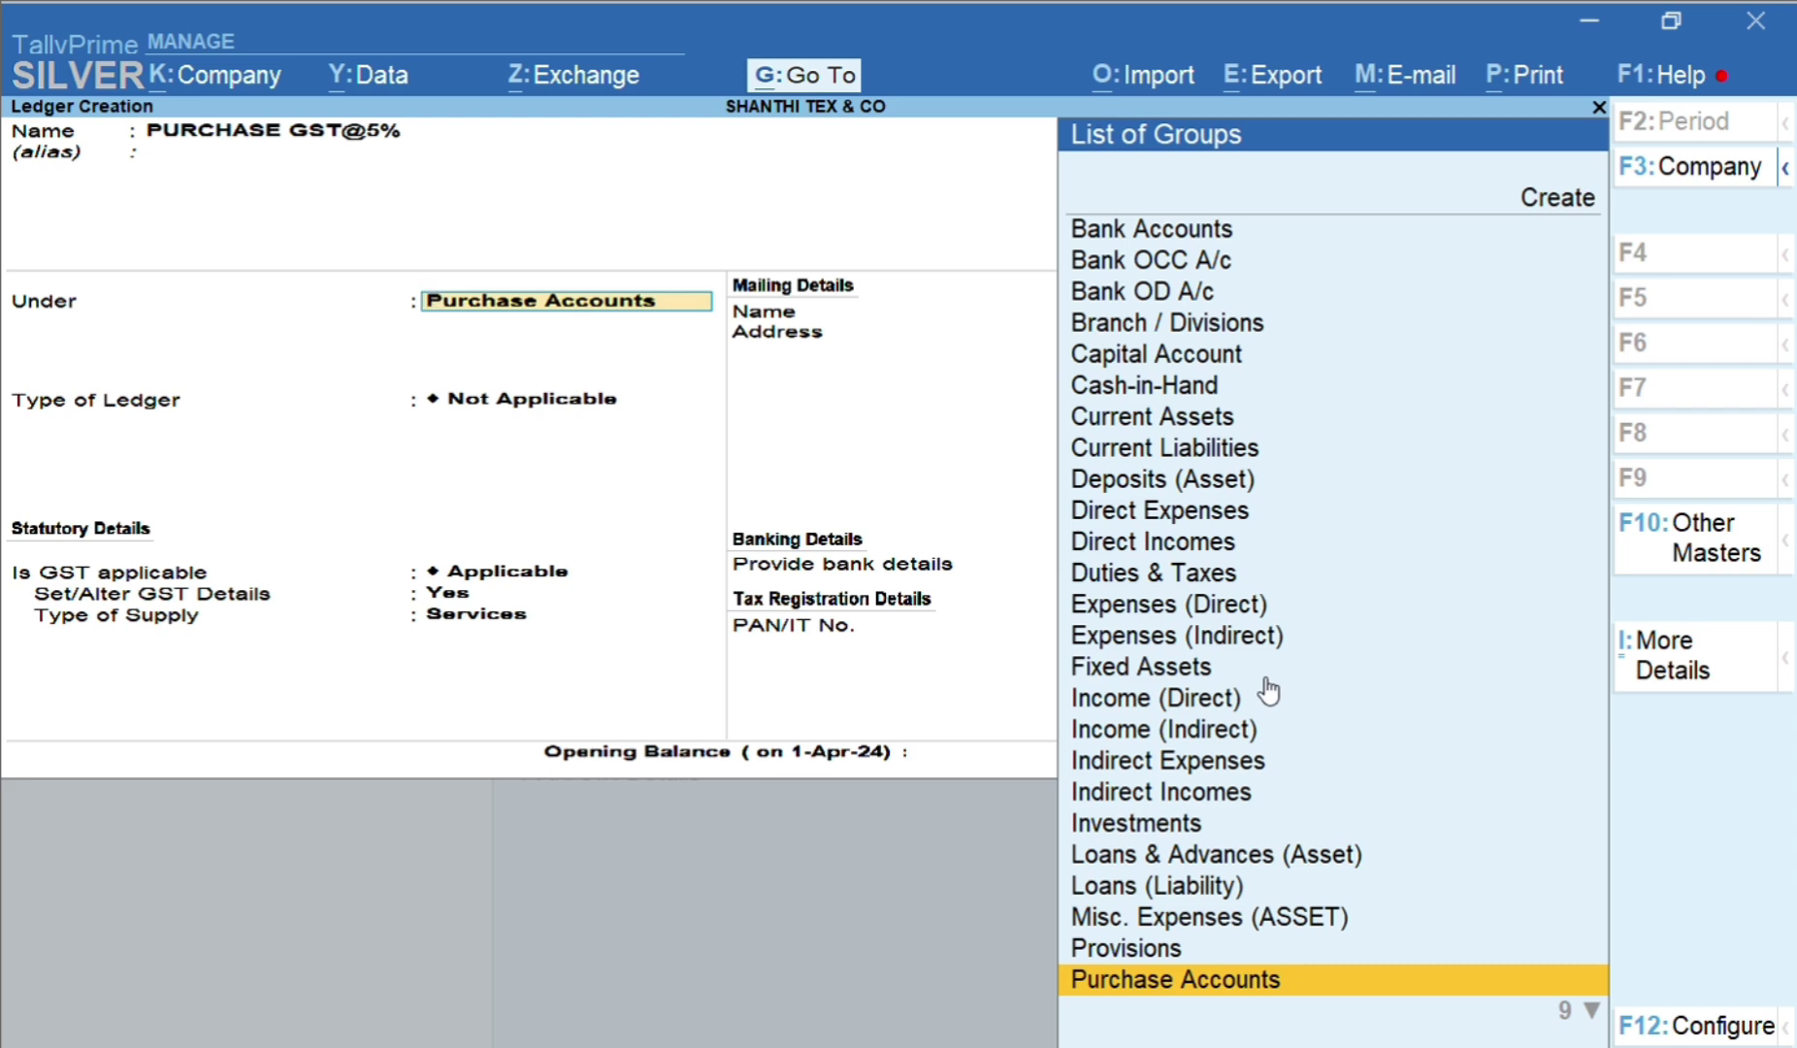
pyautogui.press('Return')
pyautogui.press('Return')
pyautogui.press('BackSpace')
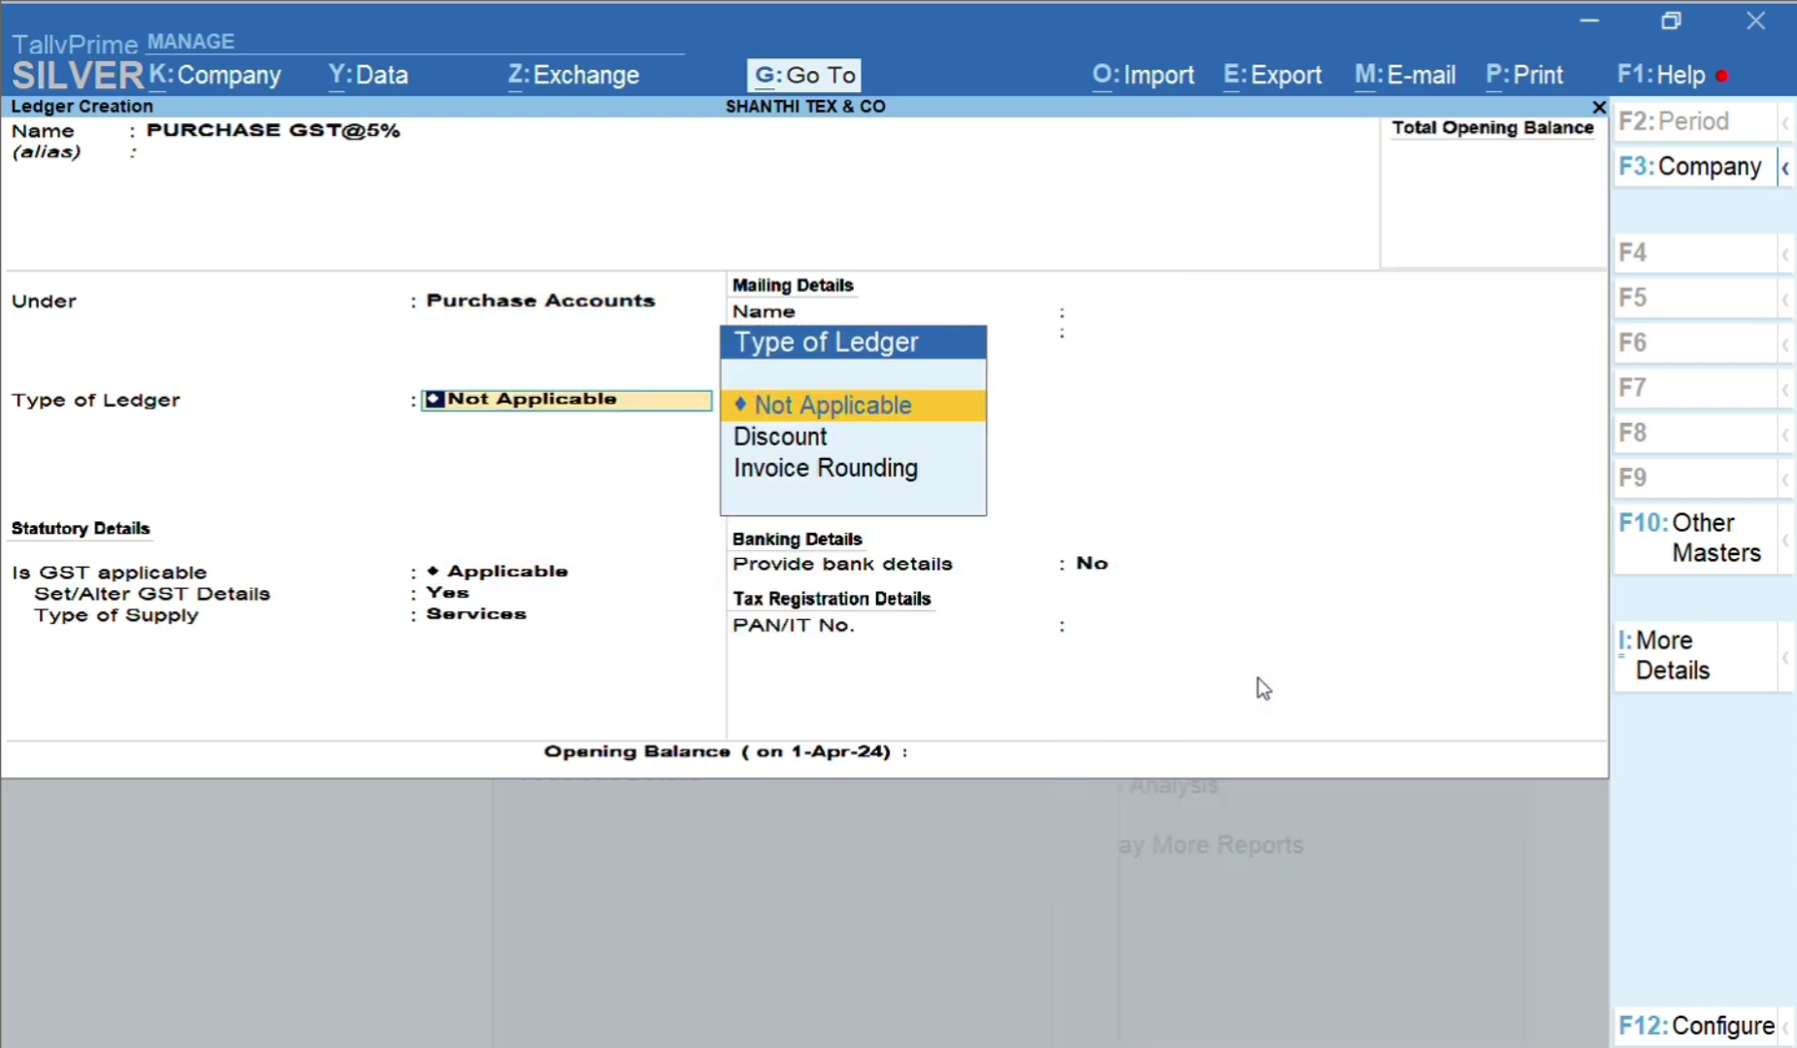
pyautogui.press('Return')
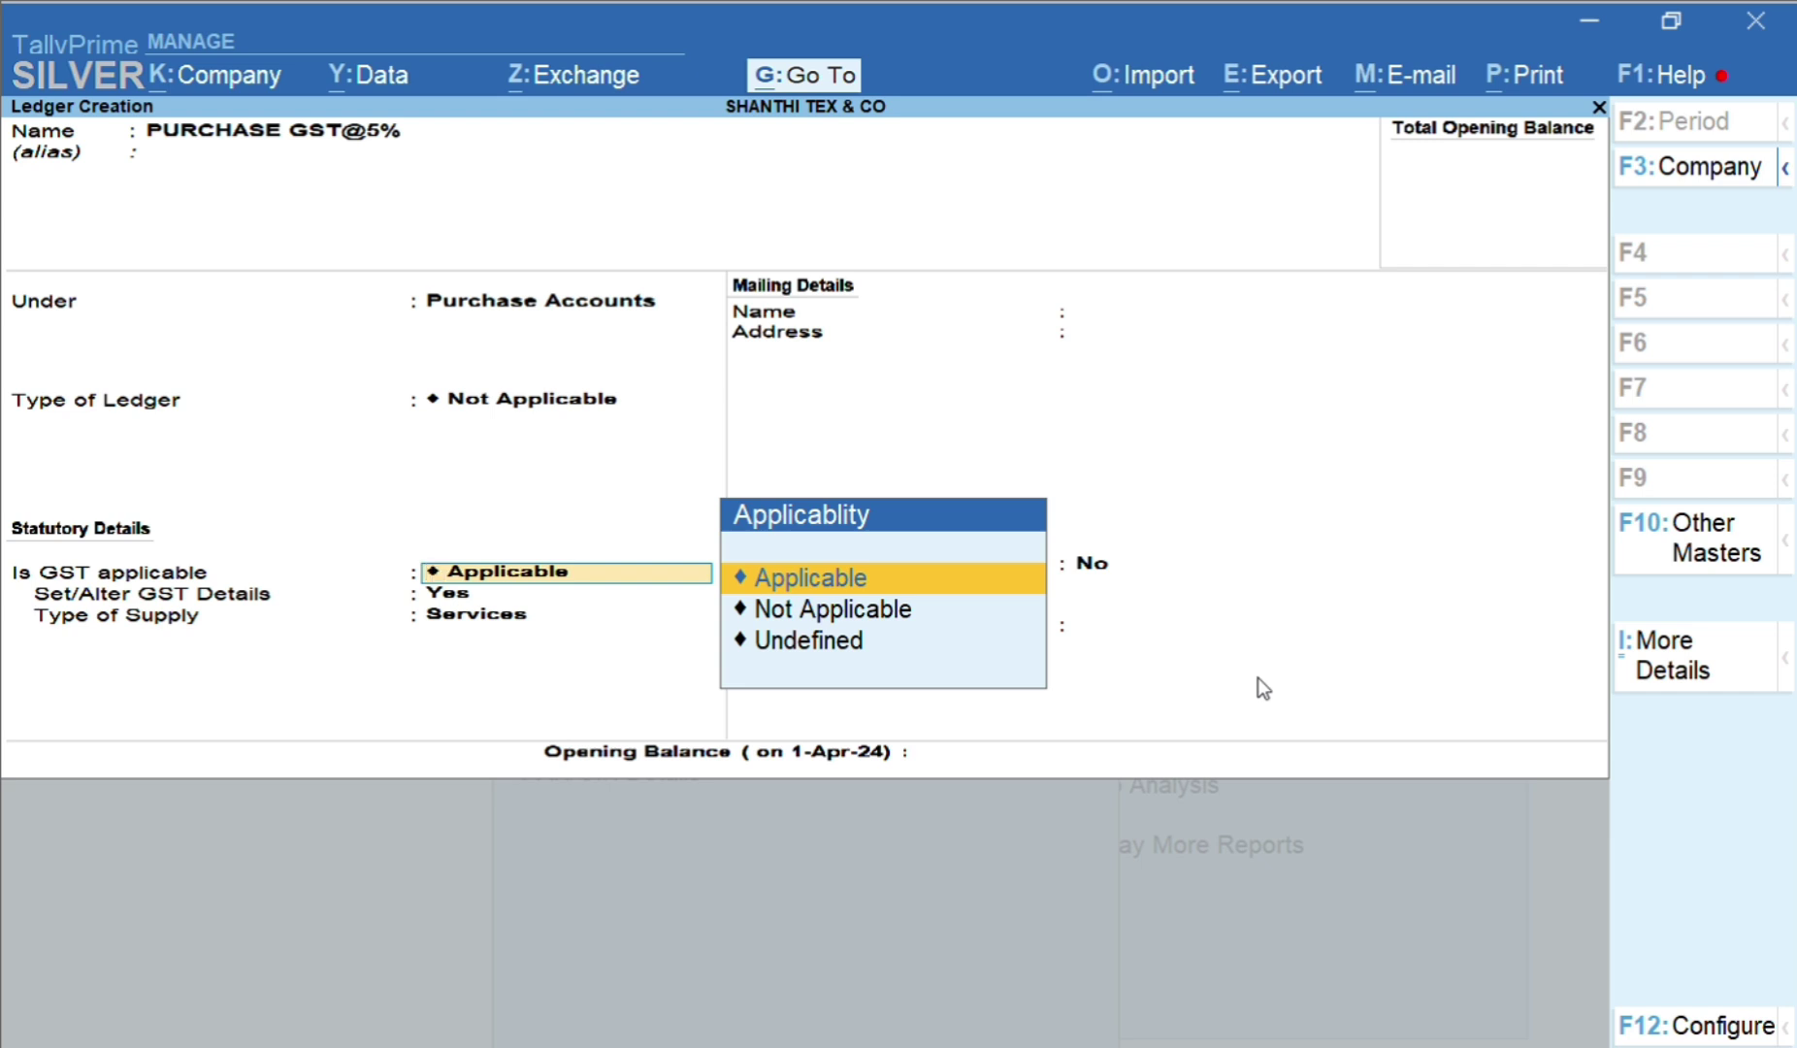
pyautogui.press('Return')
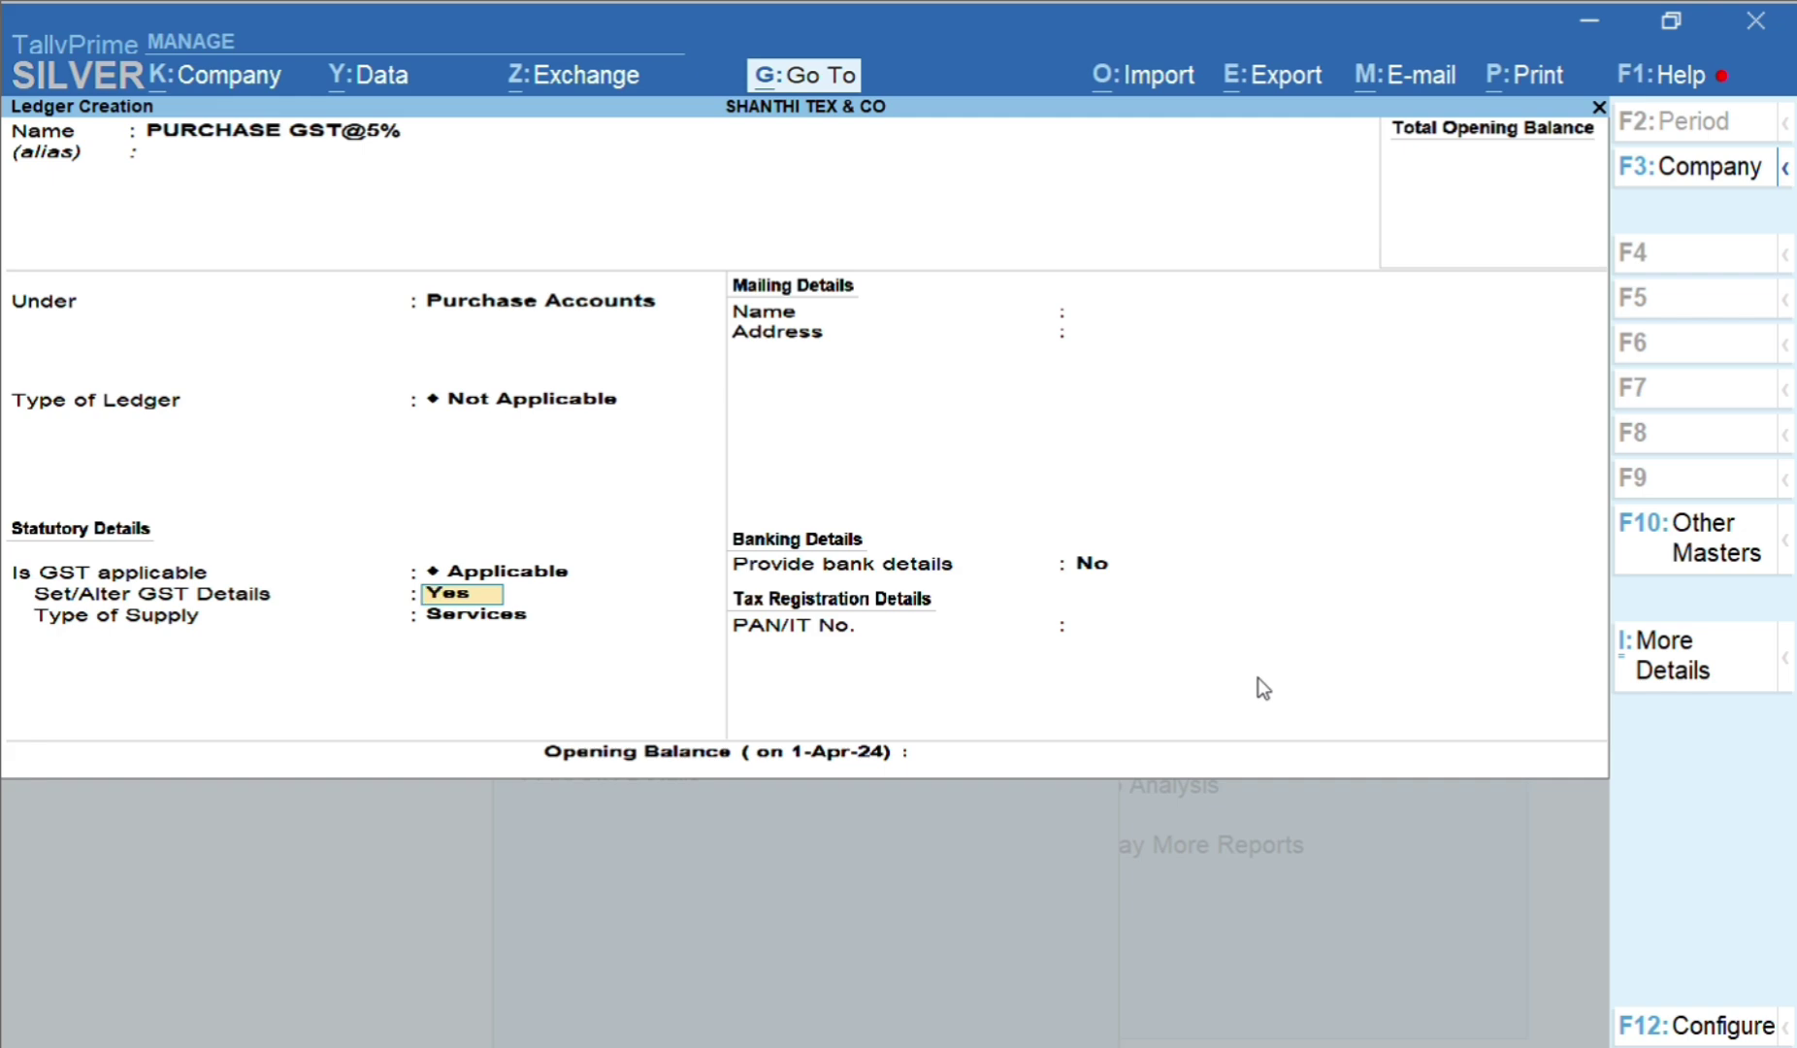
pyautogui.press('Return')
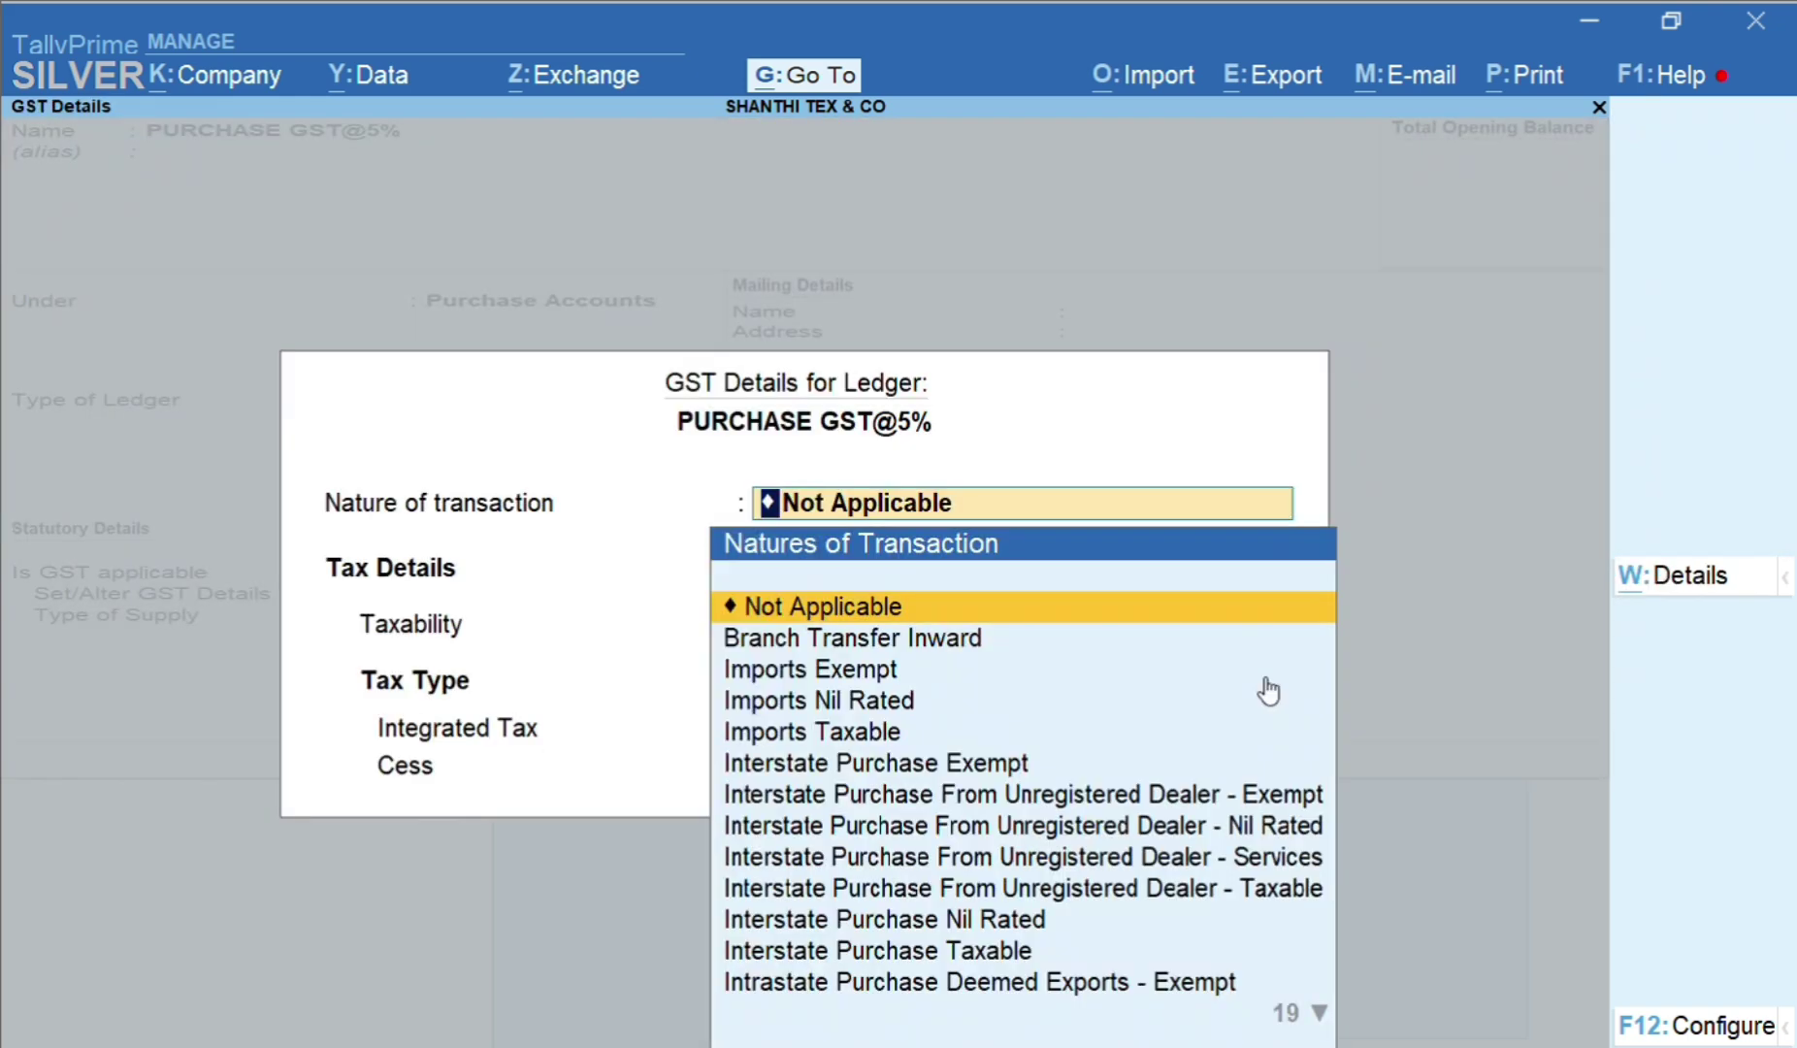
# Set the nature of transaction to Purchase Taxable and bring up the F12 GST Configuration
pyautogui.press('Return')
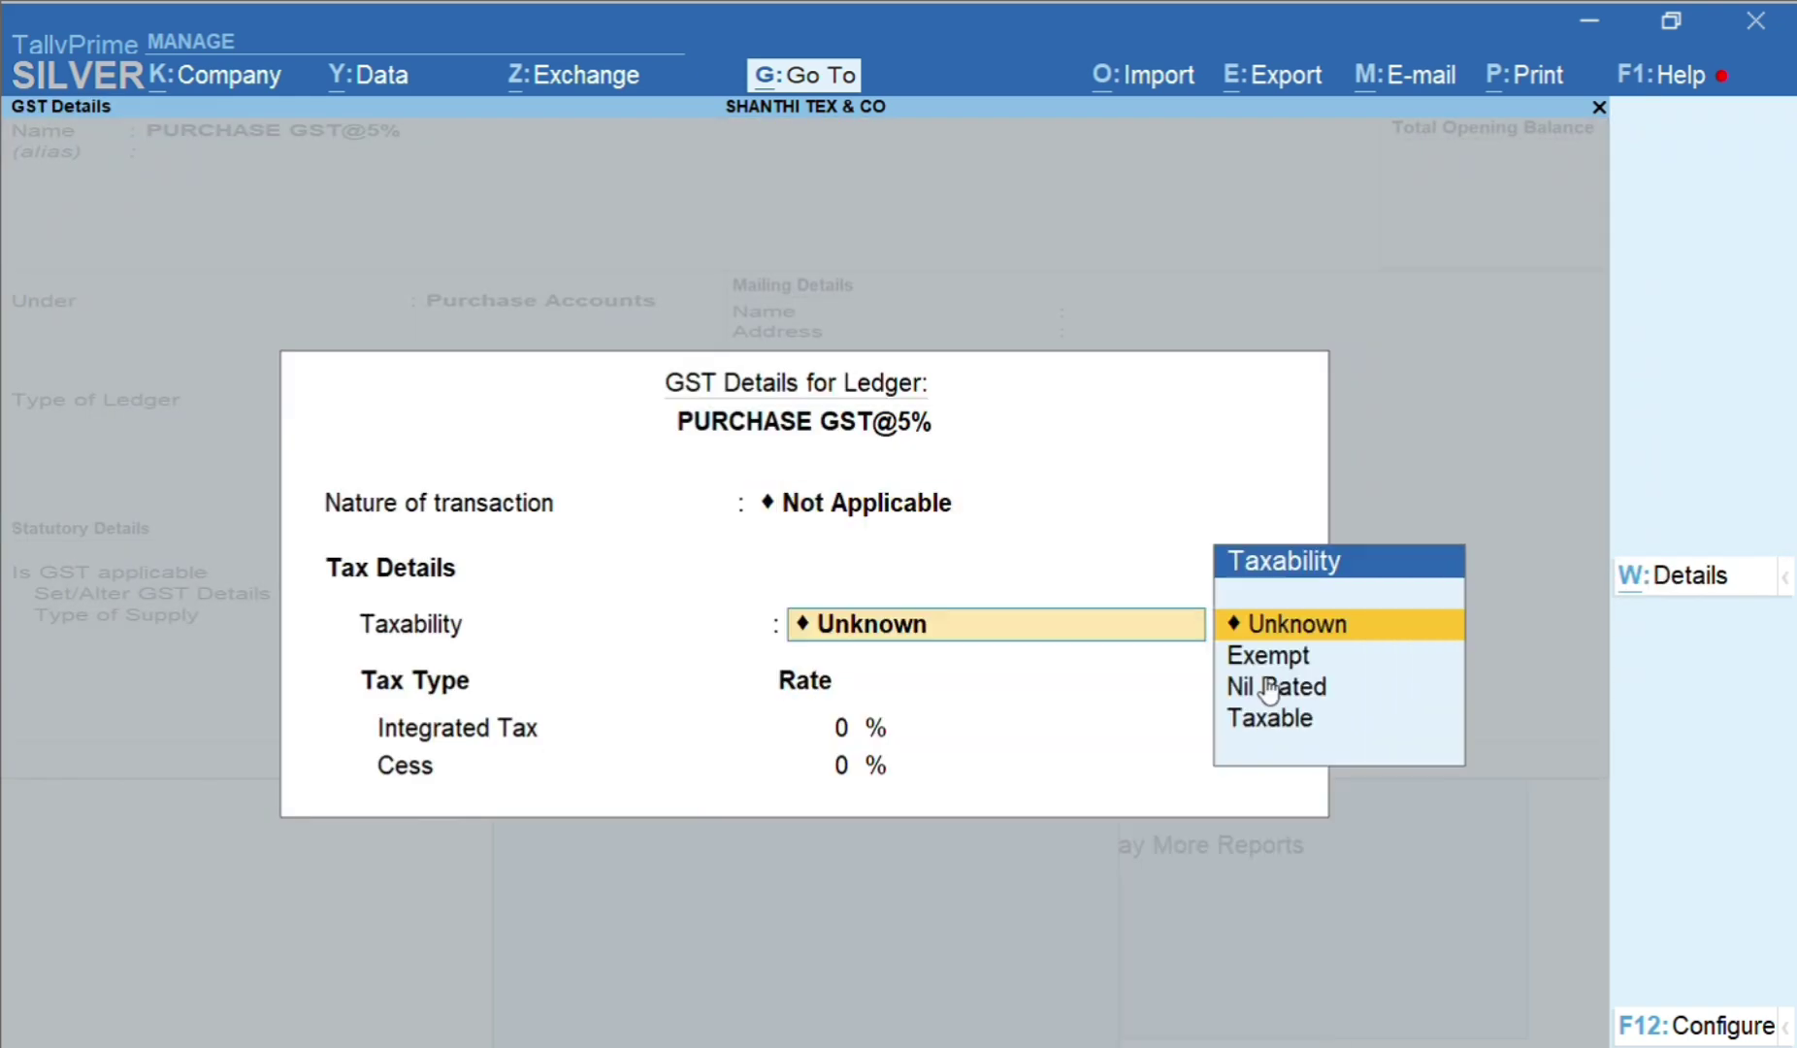
pyautogui.press('BackSpace')
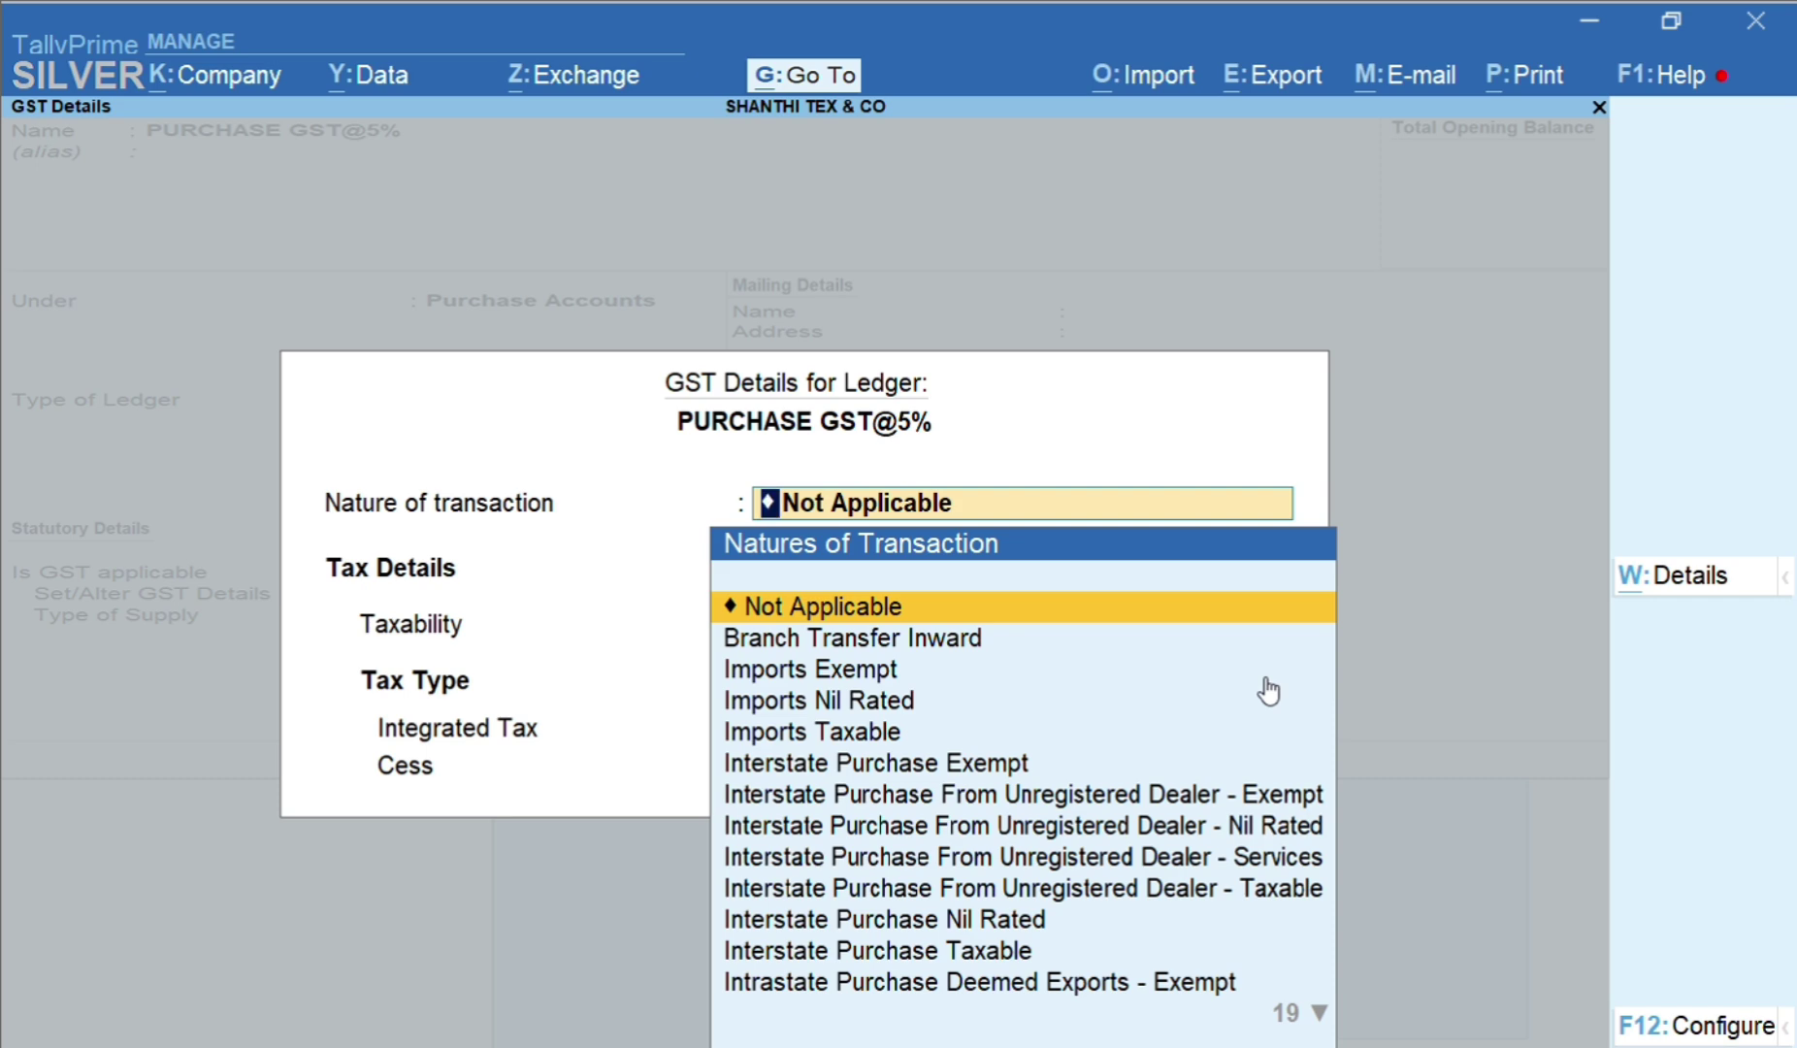
pyautogui.write('PURCHASE TA')
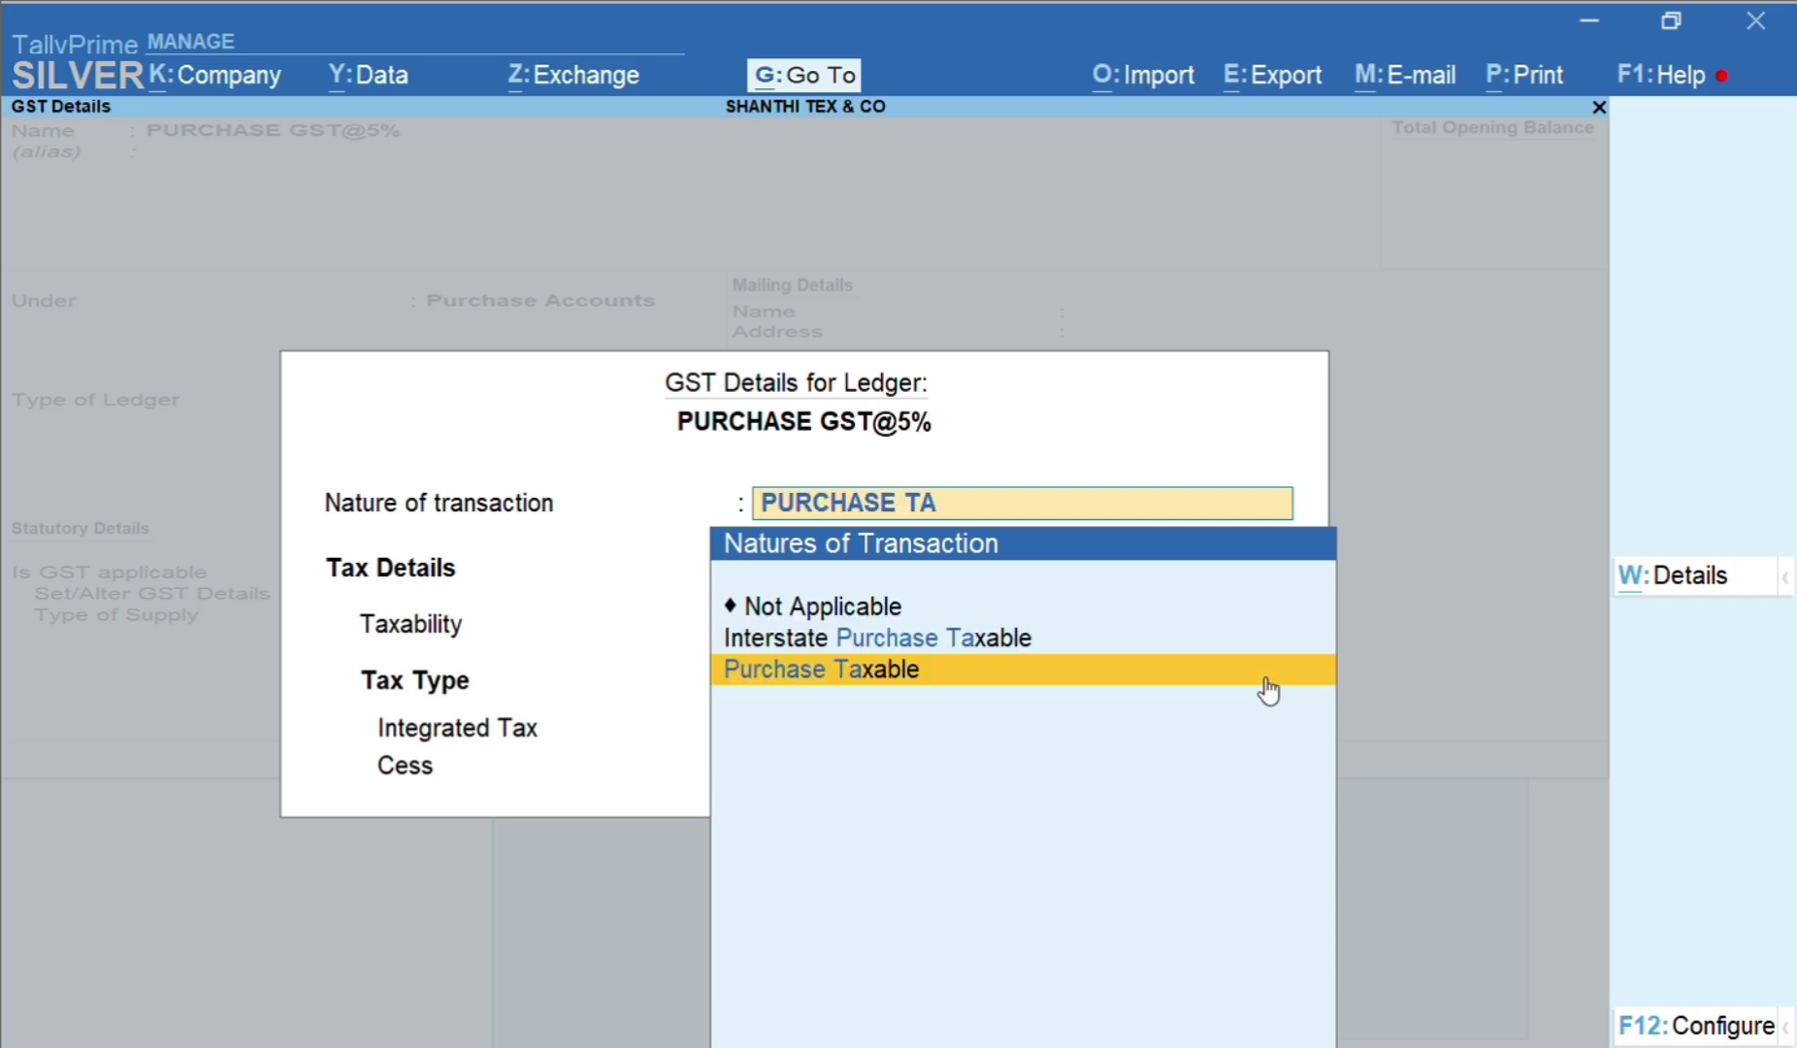
pyautogui.press('Return')
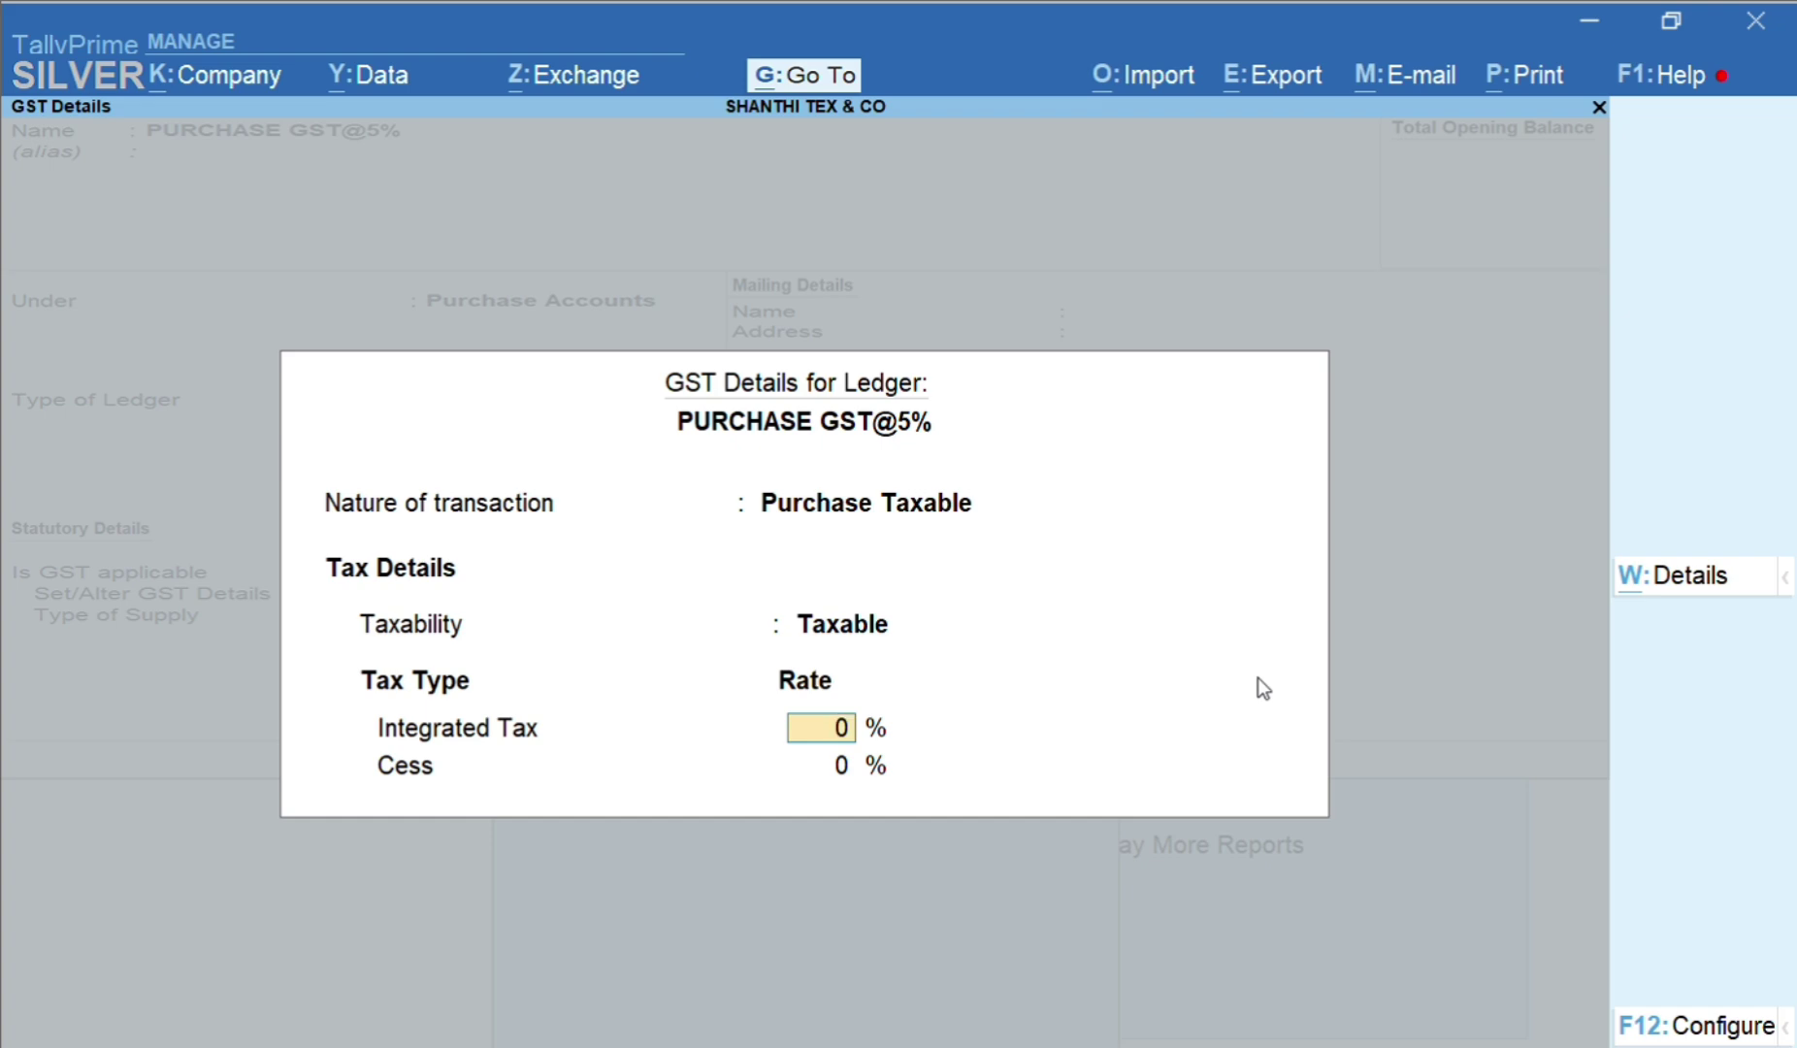
pyautogui.press('F12')
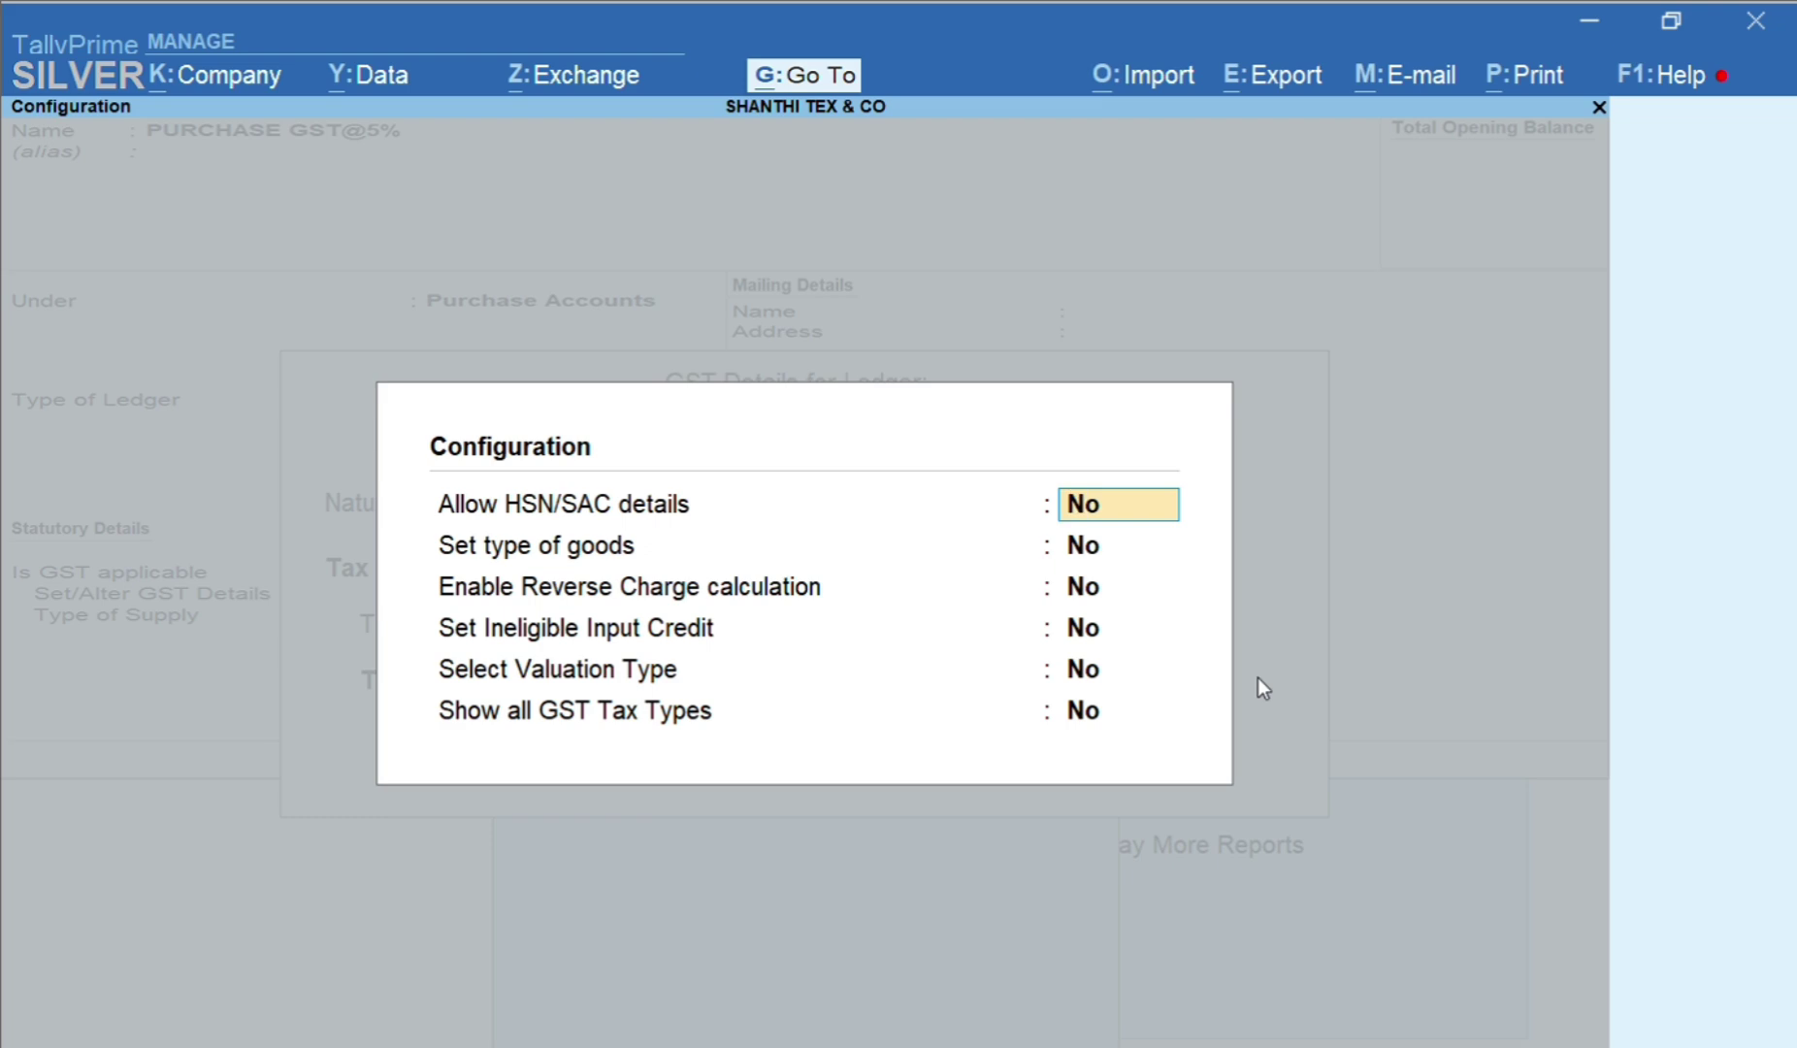
# Turn on HSN/SAC, type of goods, reverse charge and ineligible credit options in GST Configuration
pyautogui.write('y')
pyautogui.press('Return')
pyautogui.write('y')
pyautogui.press('Return')
pyautogui.write('y')
pyautogui.press('Return')
pyautogui.write('y')
pyautogui.press('Return')
pyautogui.write('y')
pyautogui.press('Return')
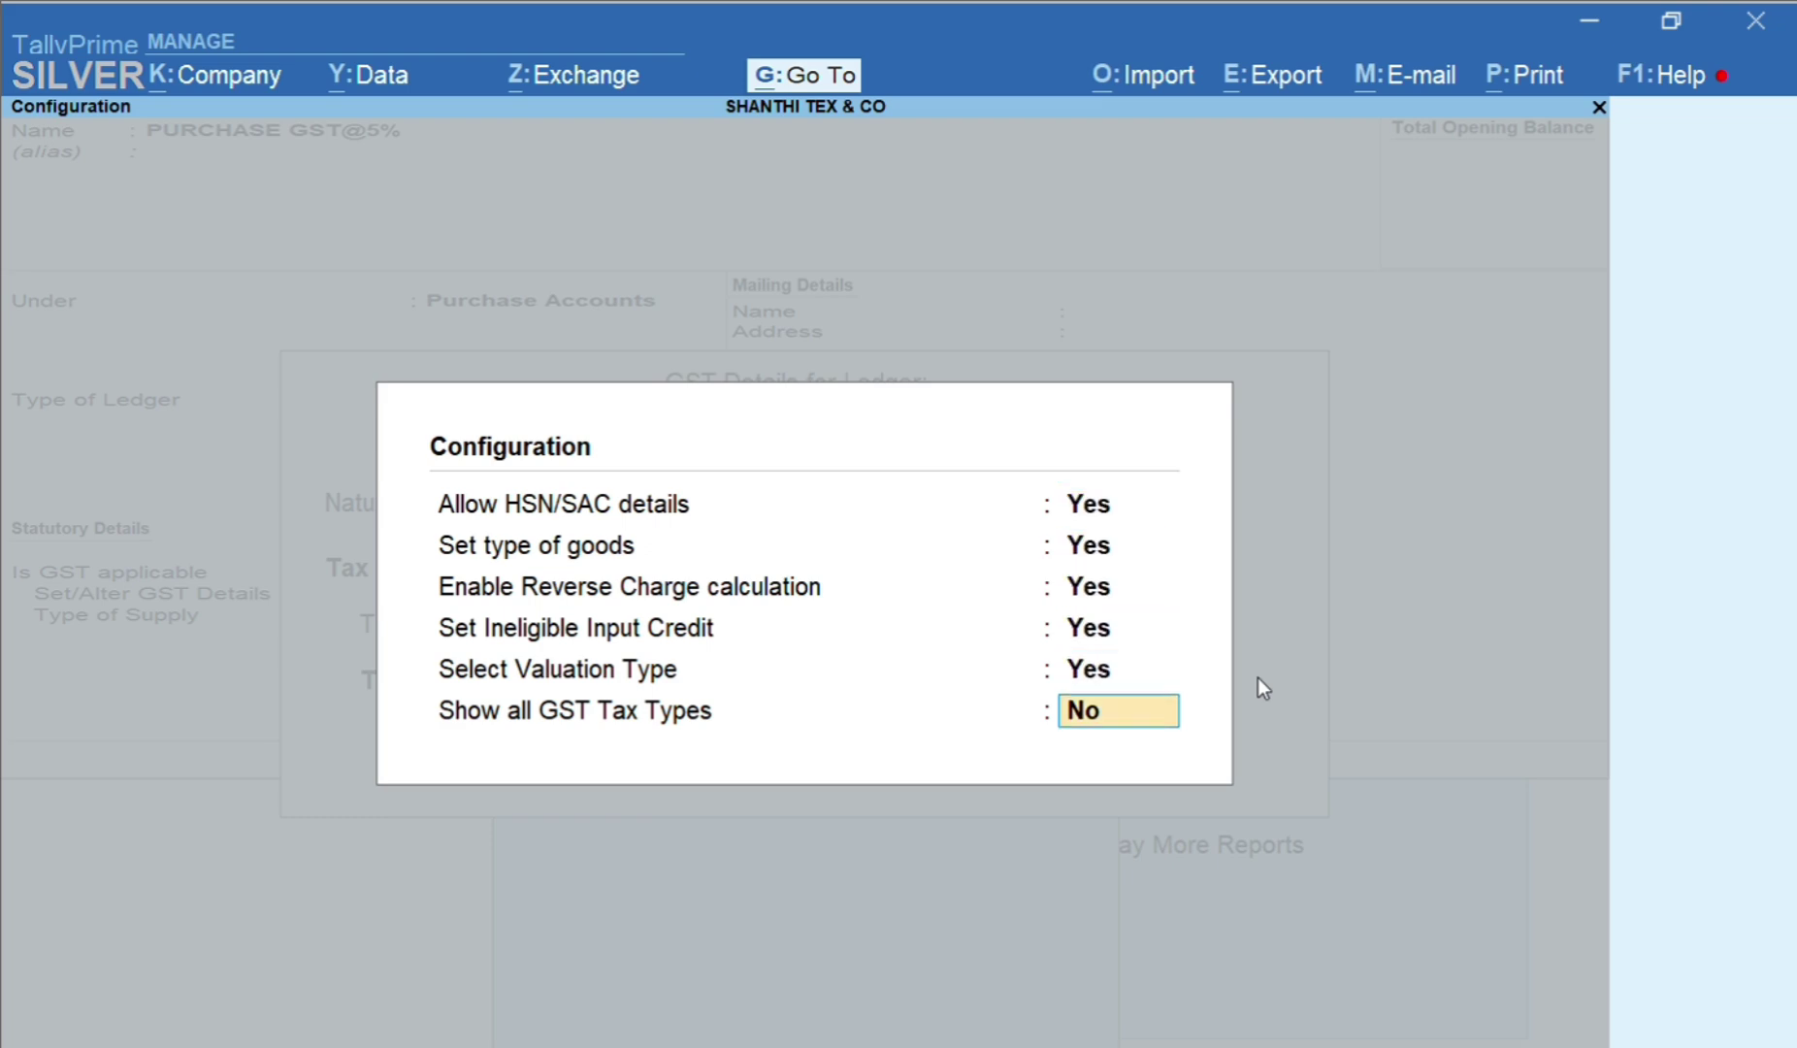
pyautogui.press('Return')
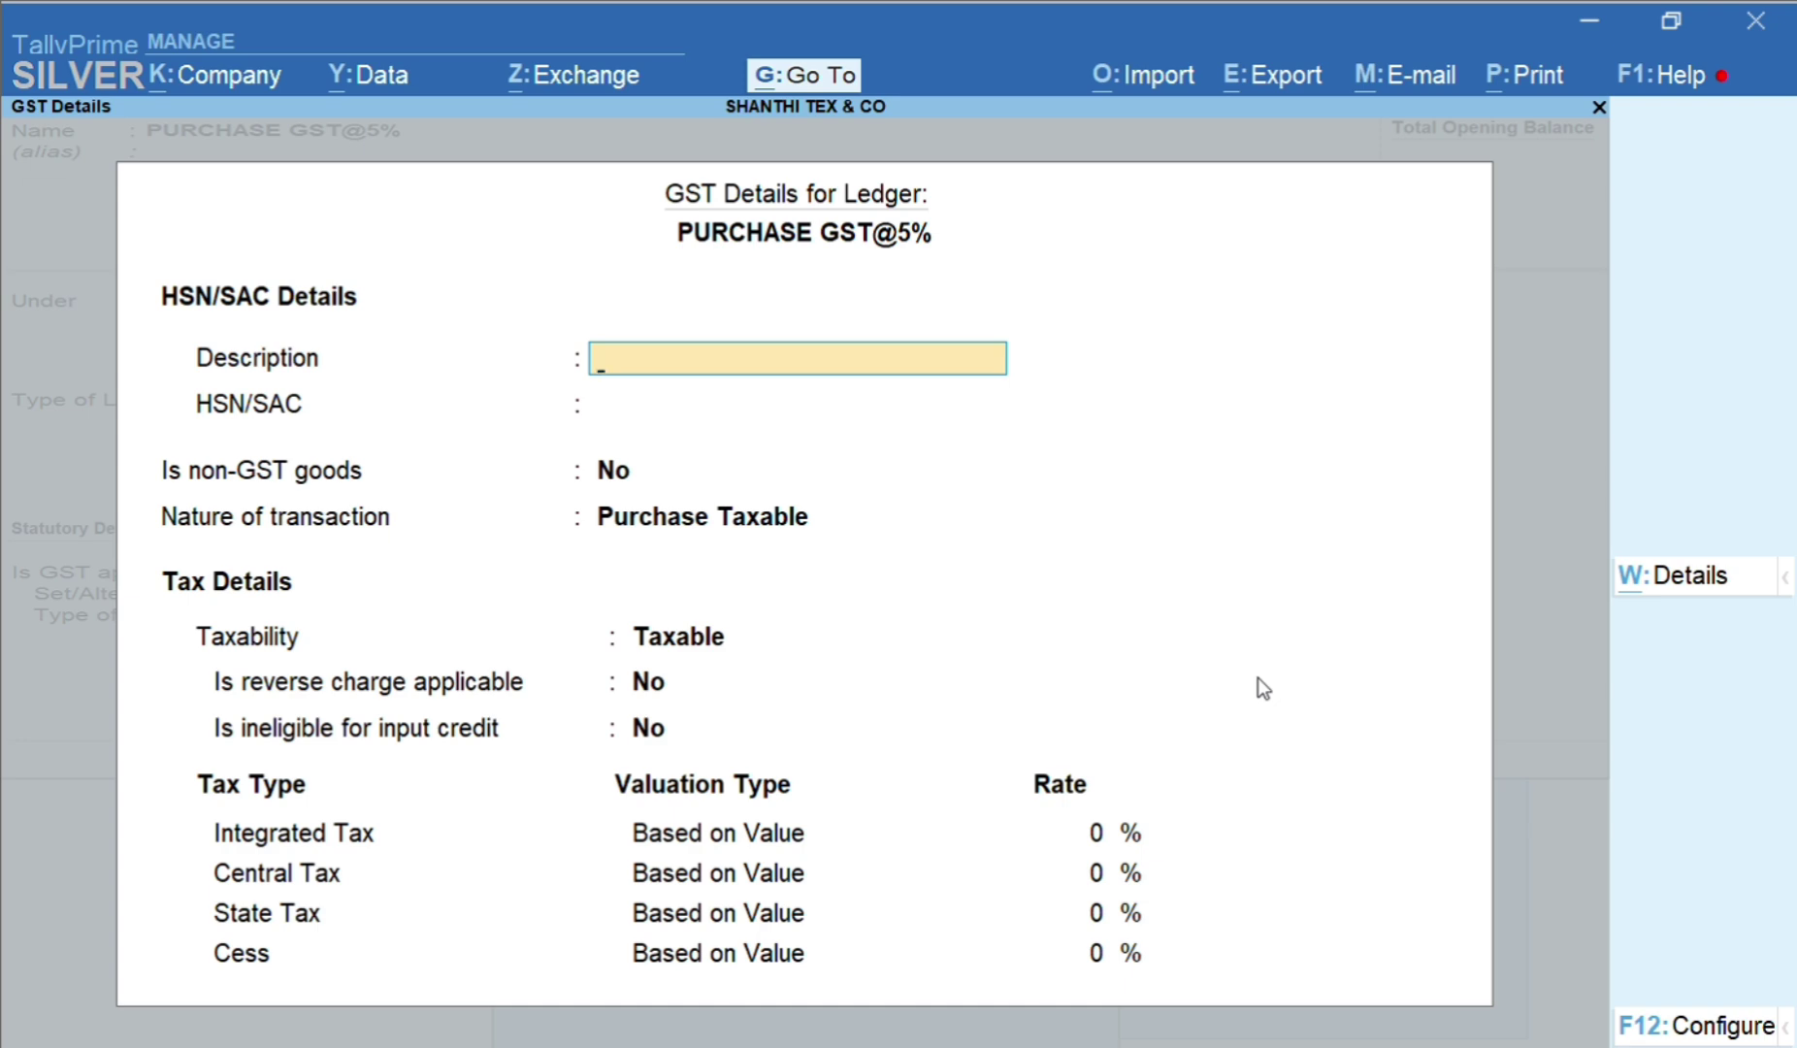
# Enter a 5% integrated tax rate, giving 2.50% central and state tax, and finish GST details
pyautogui.press('Return')
pyautogui.press('Return')
pyautogui.press('Return')
pyautogui.press('Return')
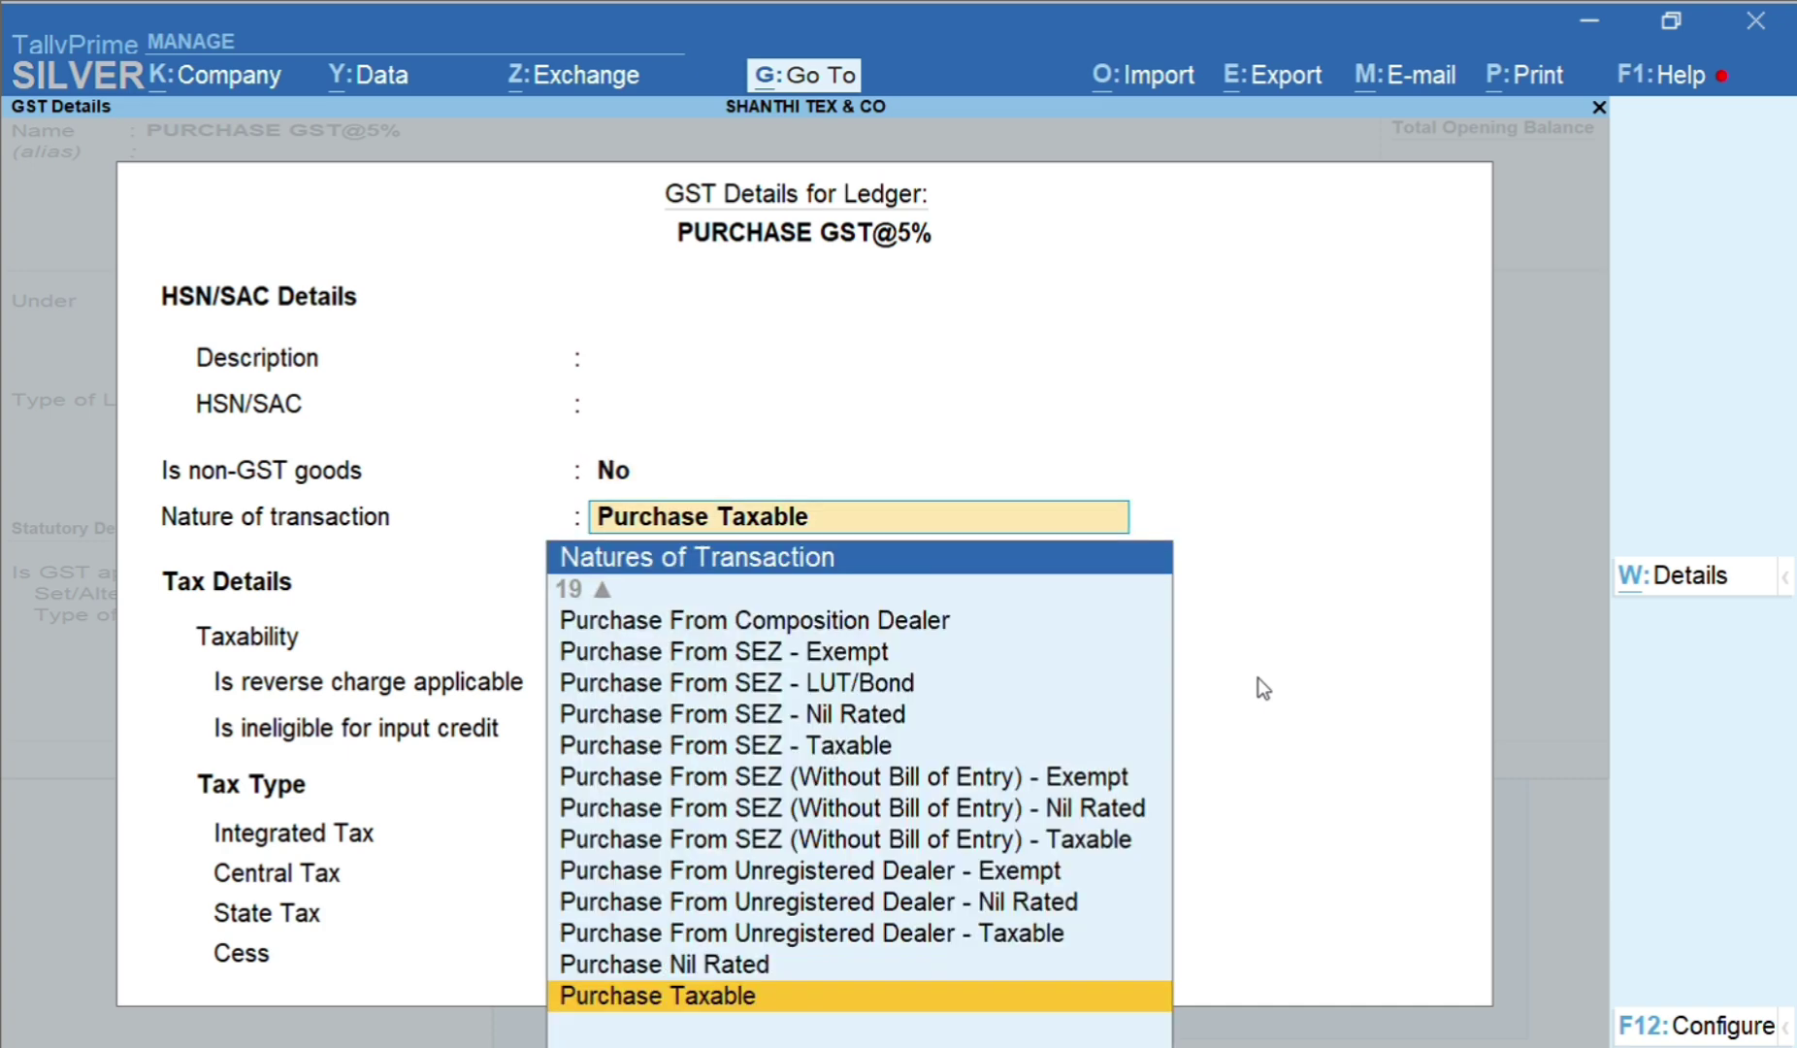
pyautogui.press('Return')
pyautogui.press('Return')
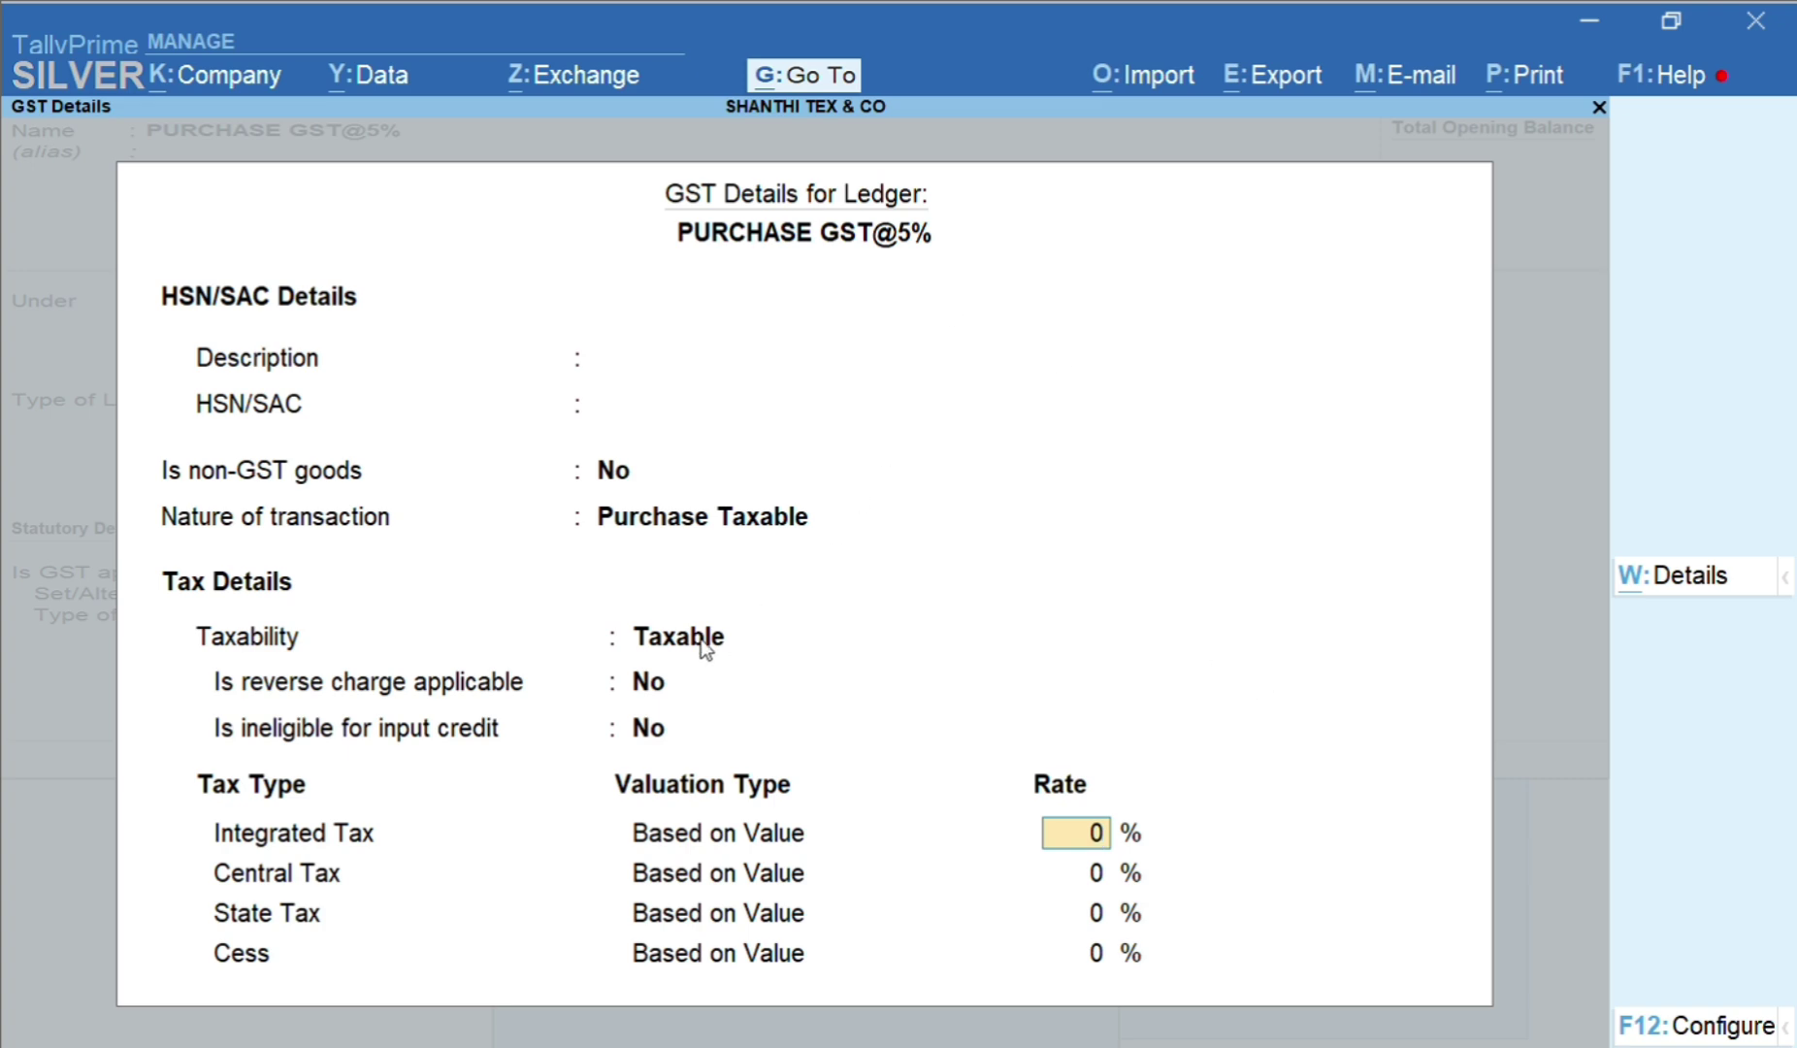
pyautogui.click(859, 682)
pyautogui.press('BackSpace')
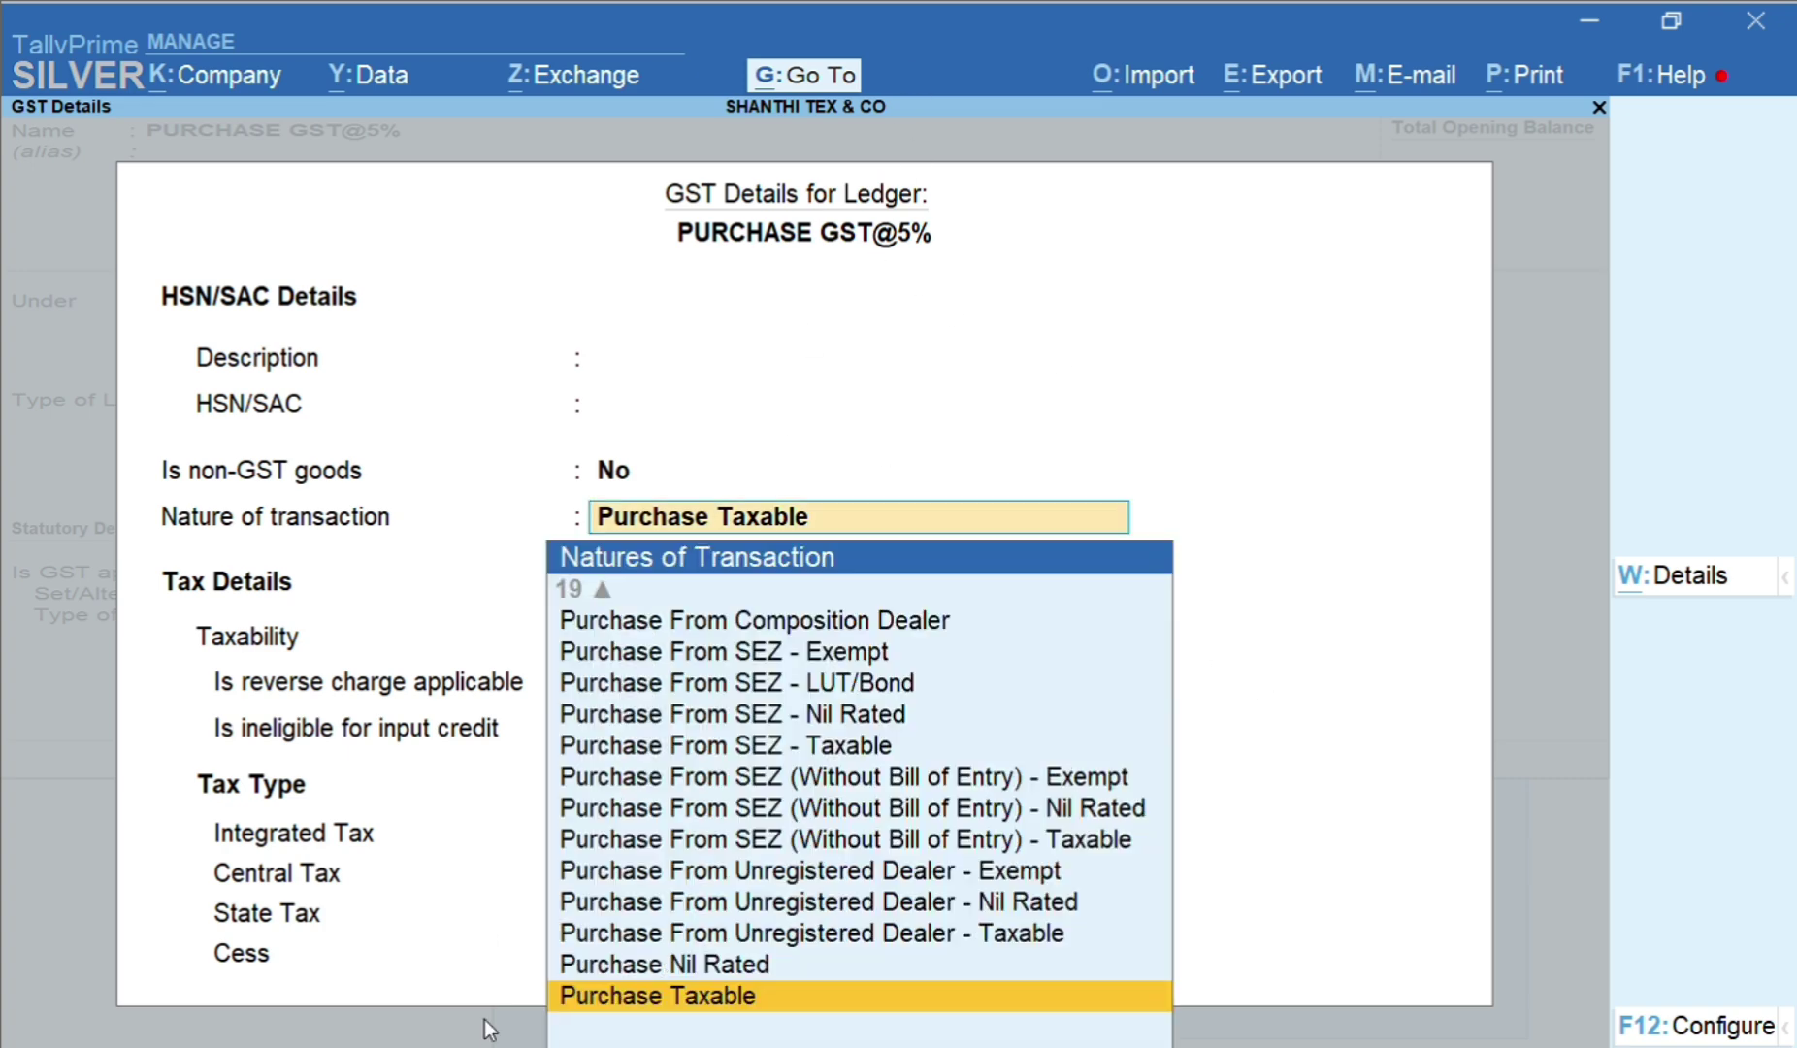
pyautogui.press('BackSpace')
pyautogui.press('Return')
pyautogui.press('Return')
pyautogui.press('Return')
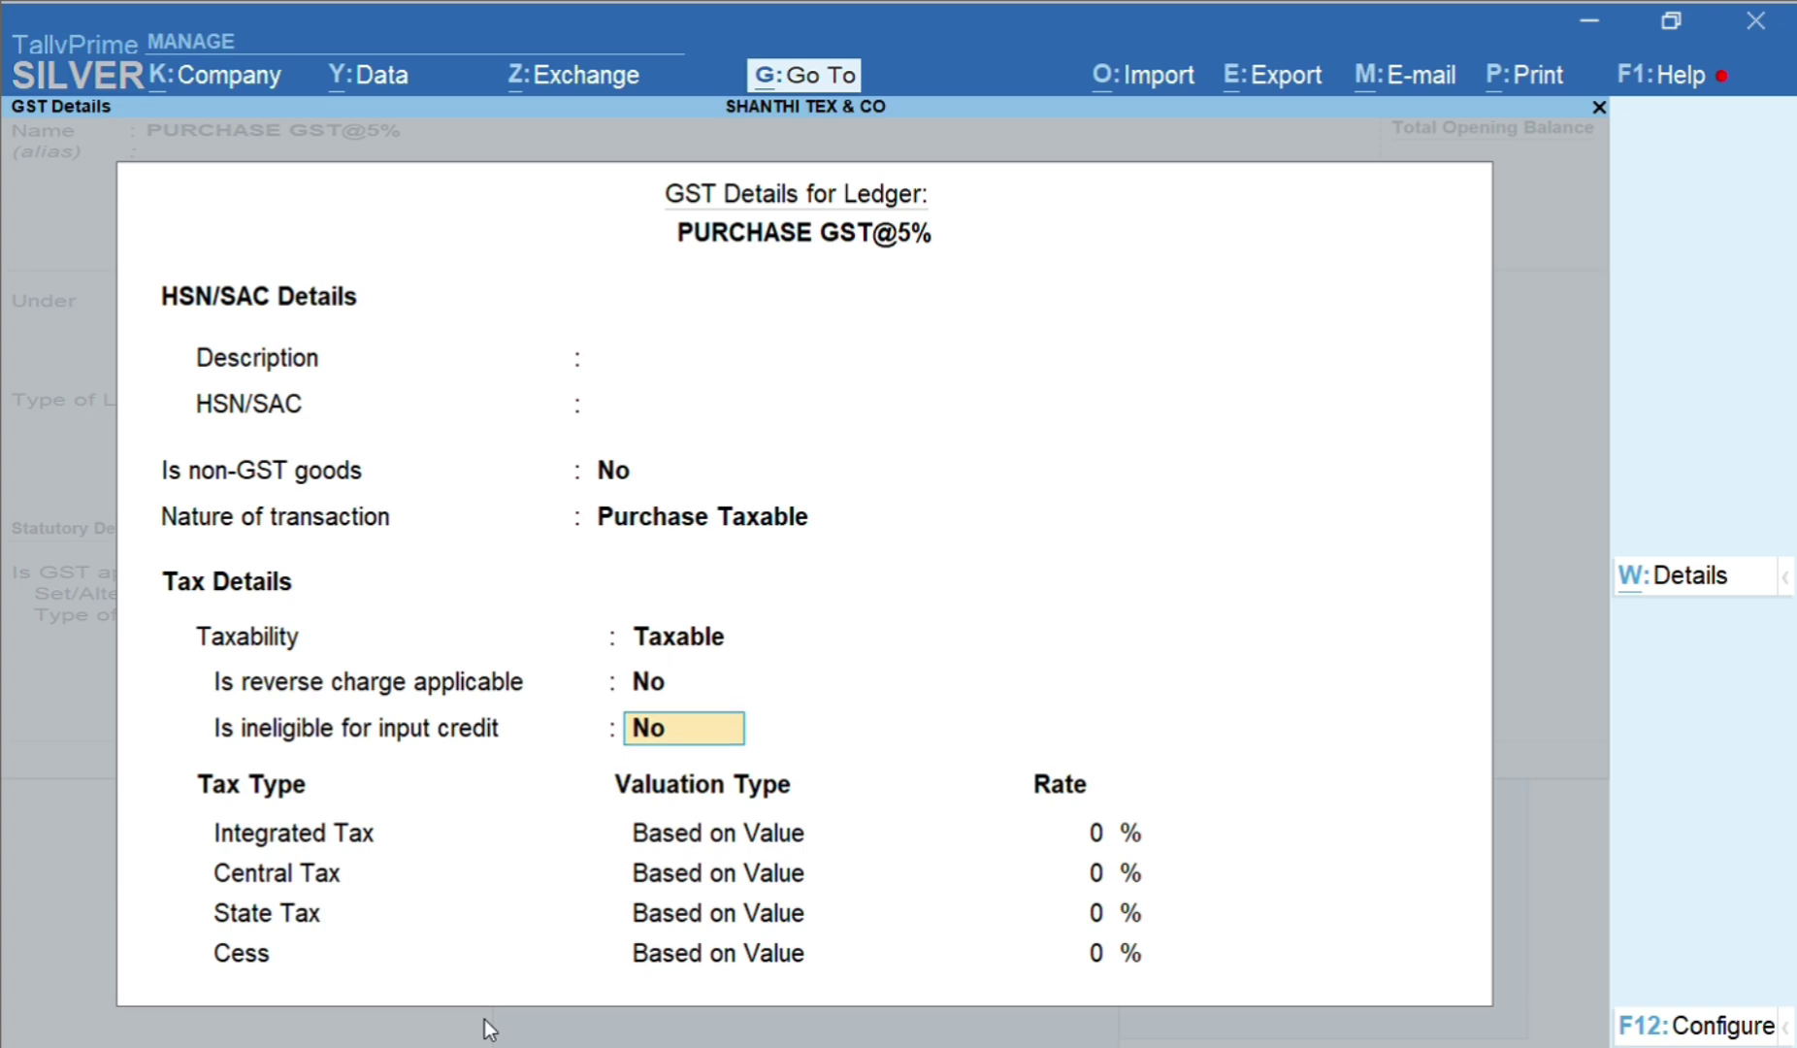
pyautogui.press('Return')
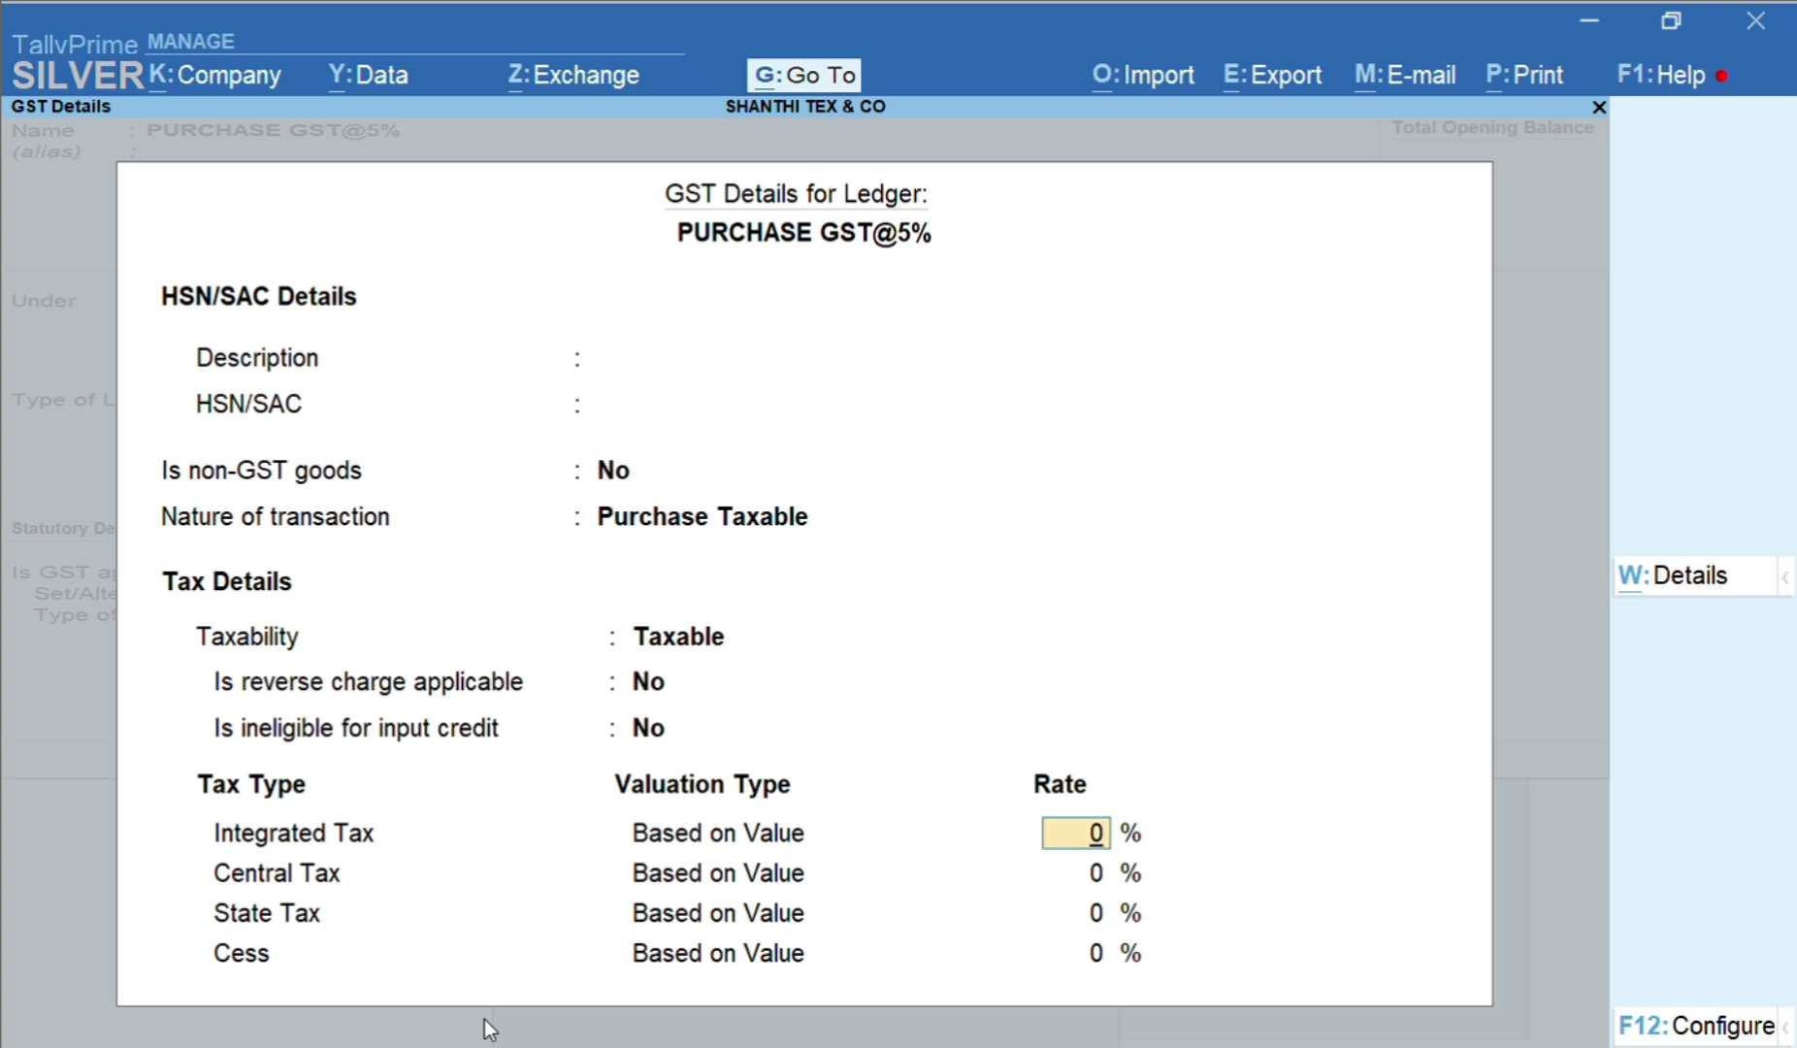
pyautogui.write('5')
pyautogui.press('Return')
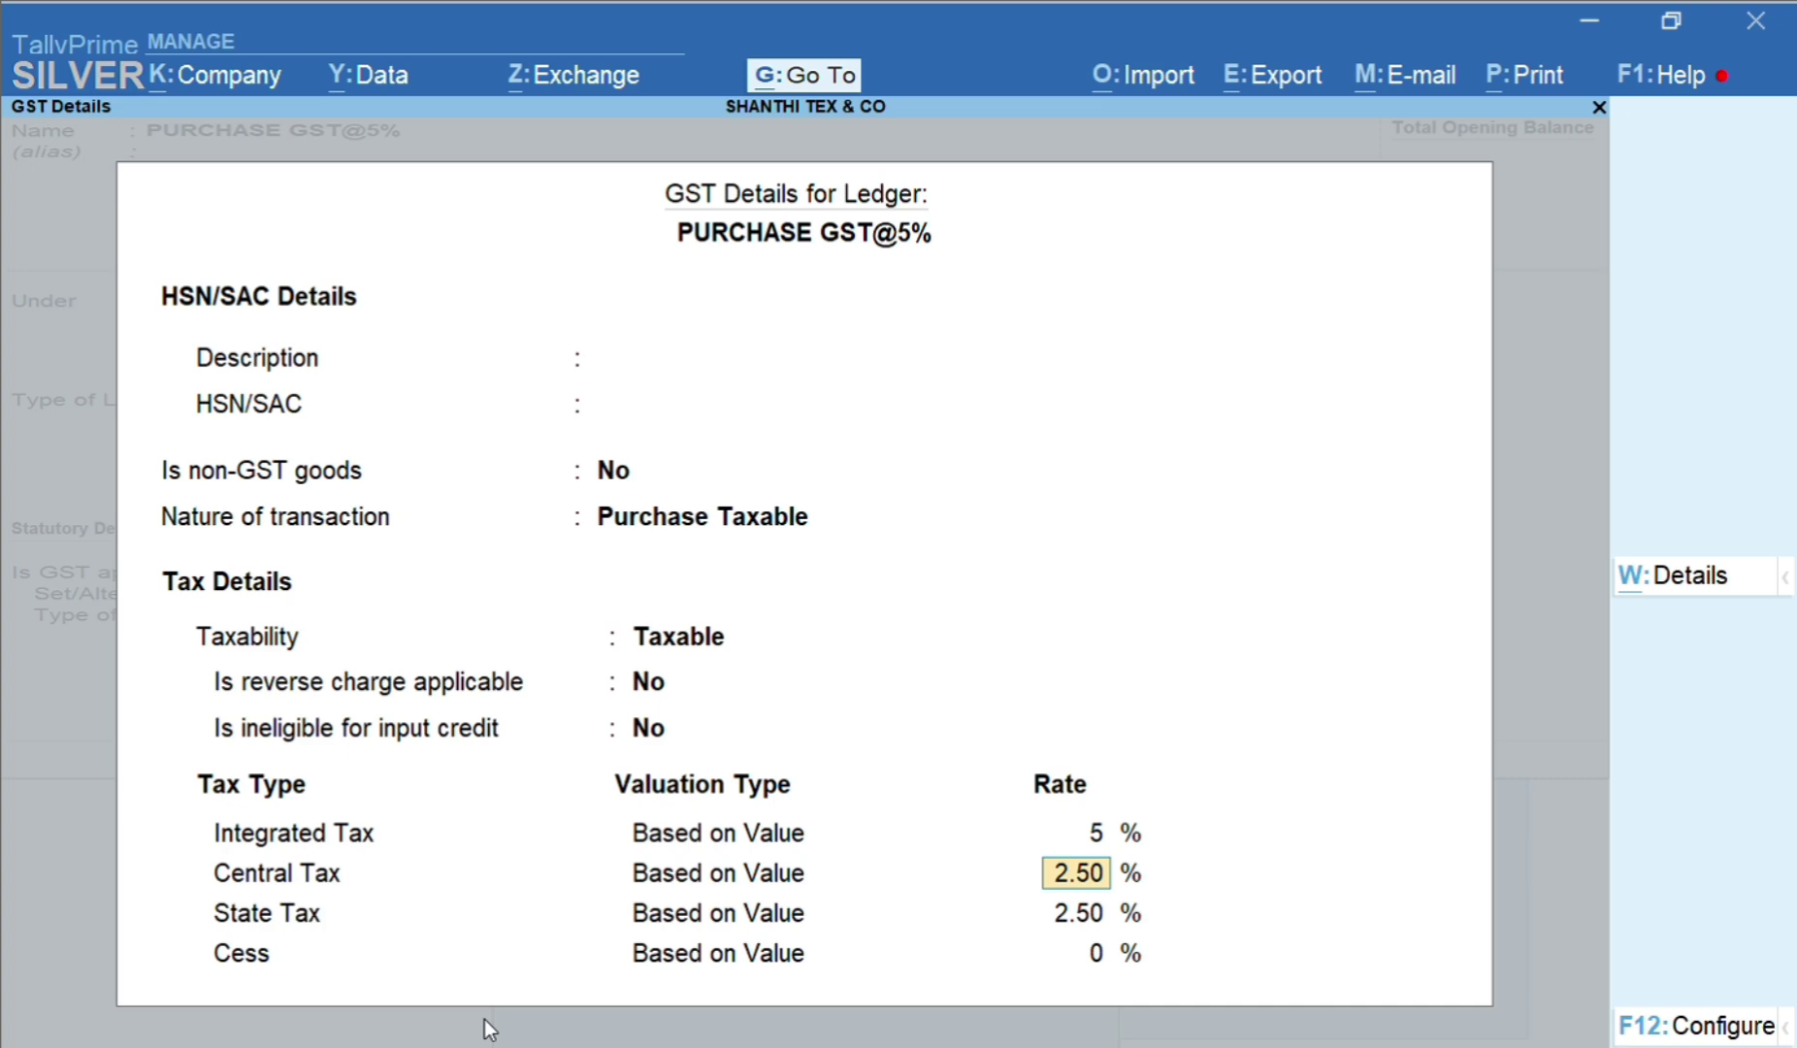
pyautogui.press('Return')
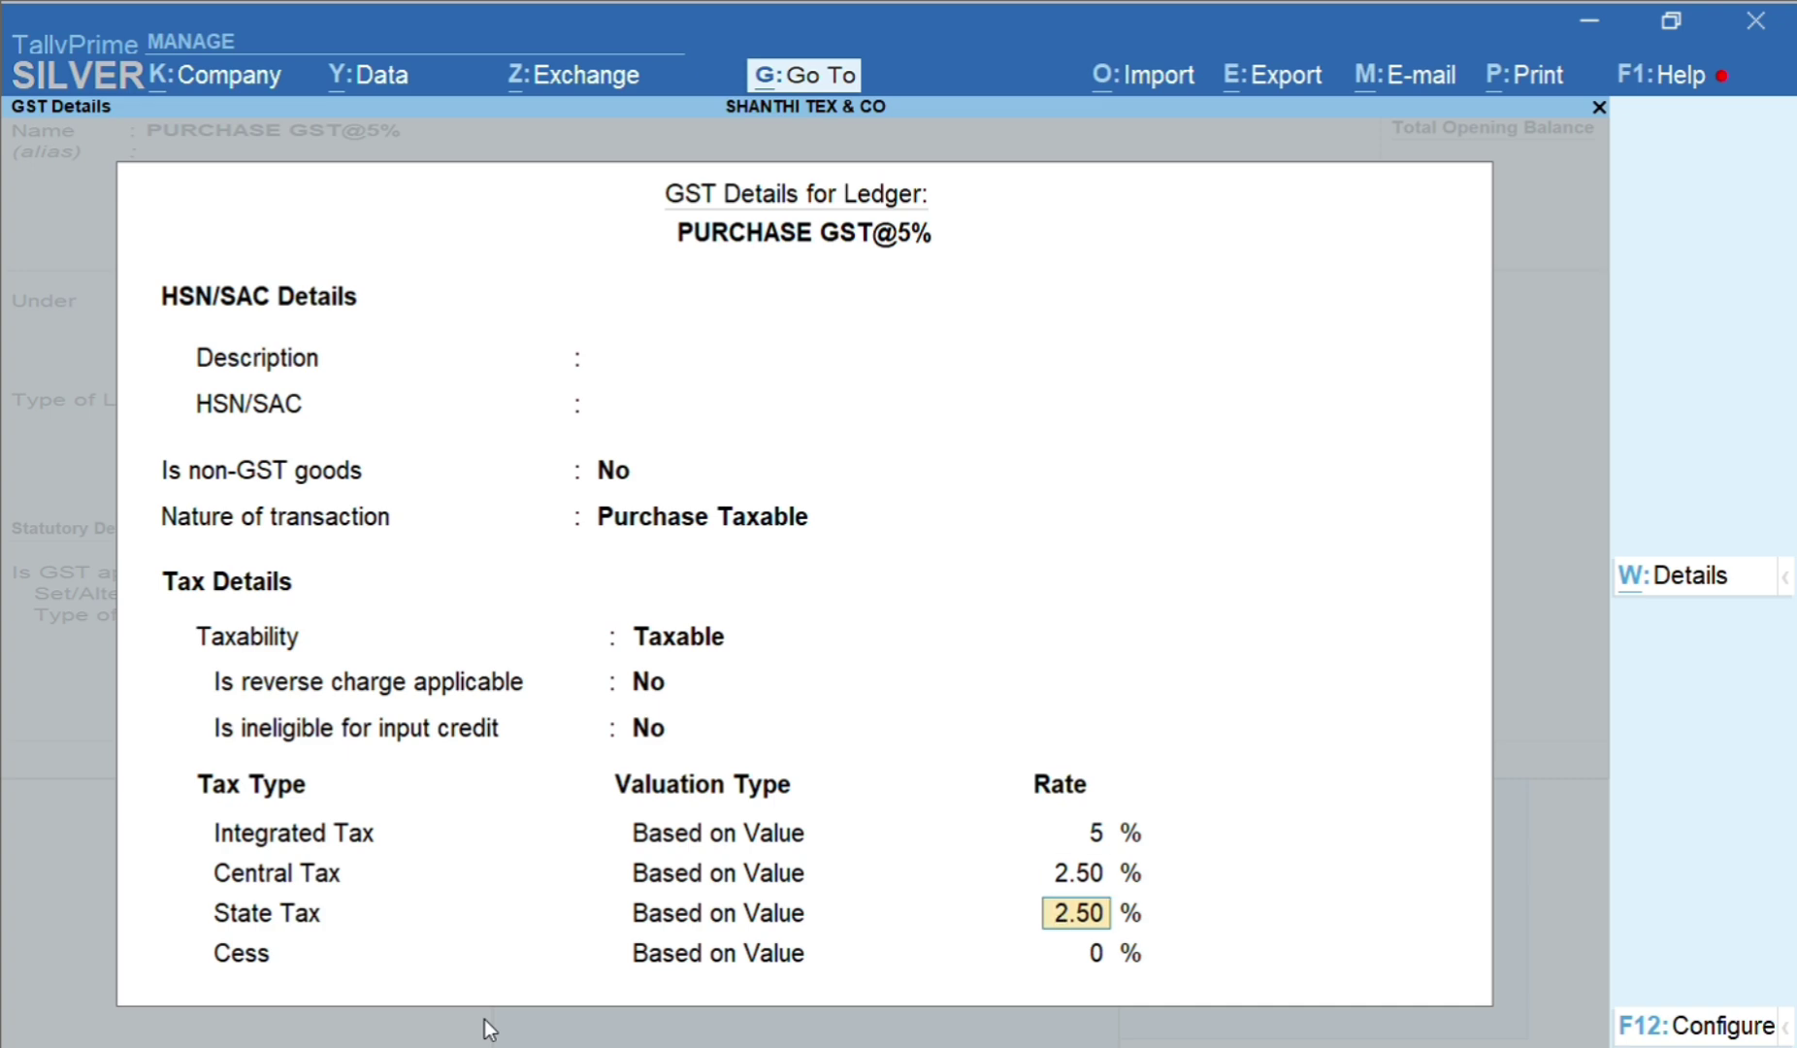
pyautogui.press('Return')
pyautogui.press('Up')
pyautogui.press('Up')
pyautogui.press('Down')
pyautogui.press('Return')
pyautogui.press('Return')
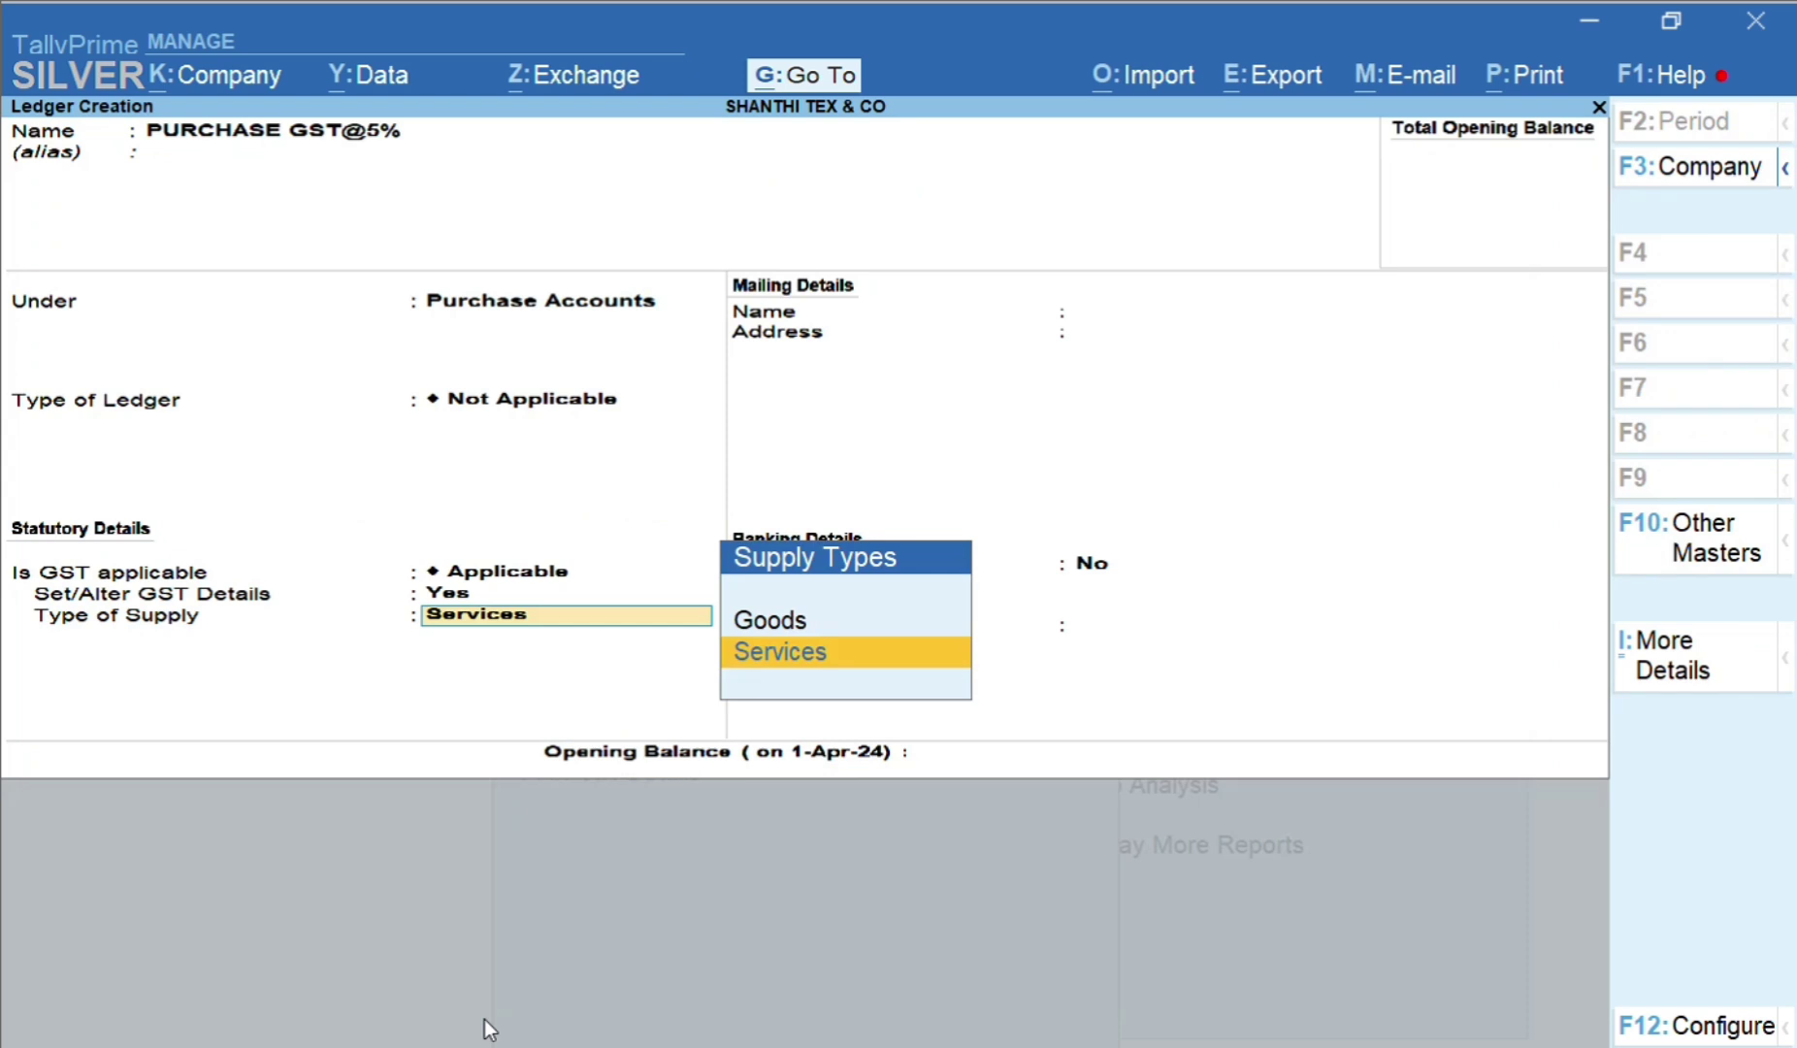
# Choose Goods as supply type, skip the opening balance and accept the PURCHASE GST@5% ledger
pyautogui.press('Up')
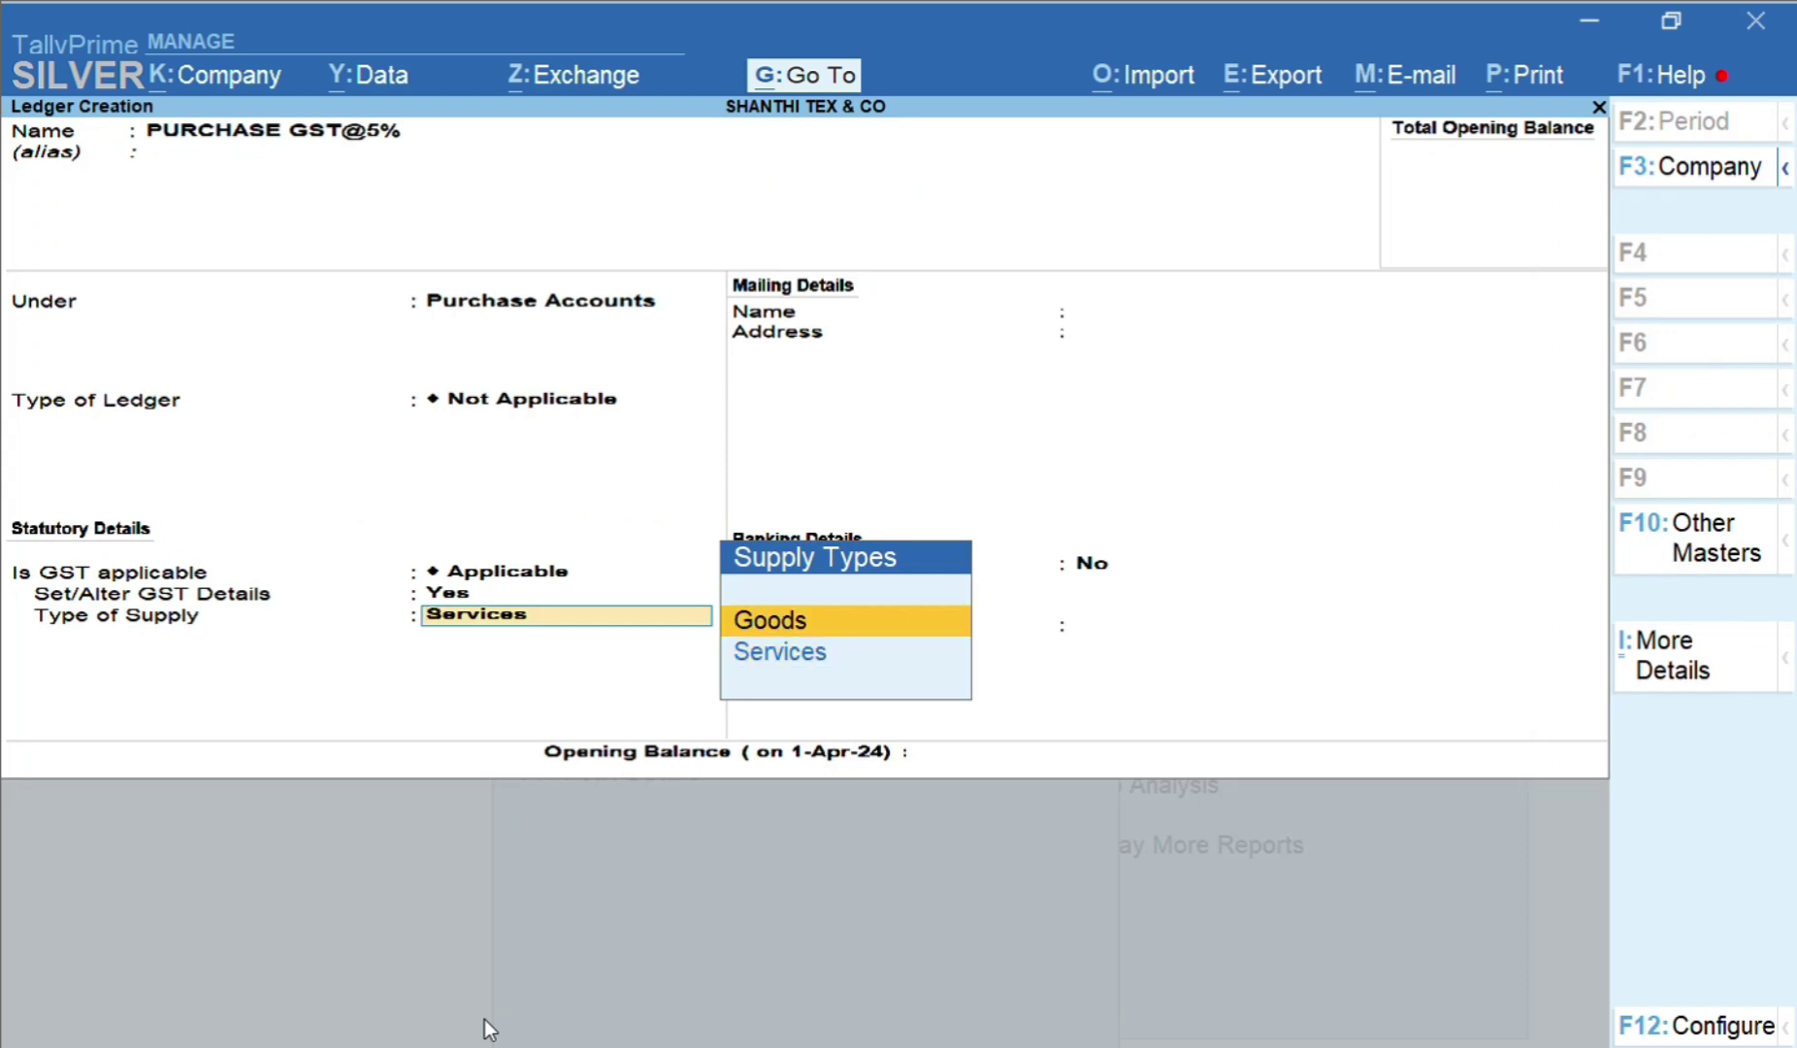
pyautogui.press('Down')
pyautogui.press('Up')
pyautogui.press('Down')
pyautogui.press('Up')
pyautogui.press('Down')
pyautogui.press('Up')
pyautogui.press('Return')
pyautogui.press('Return')
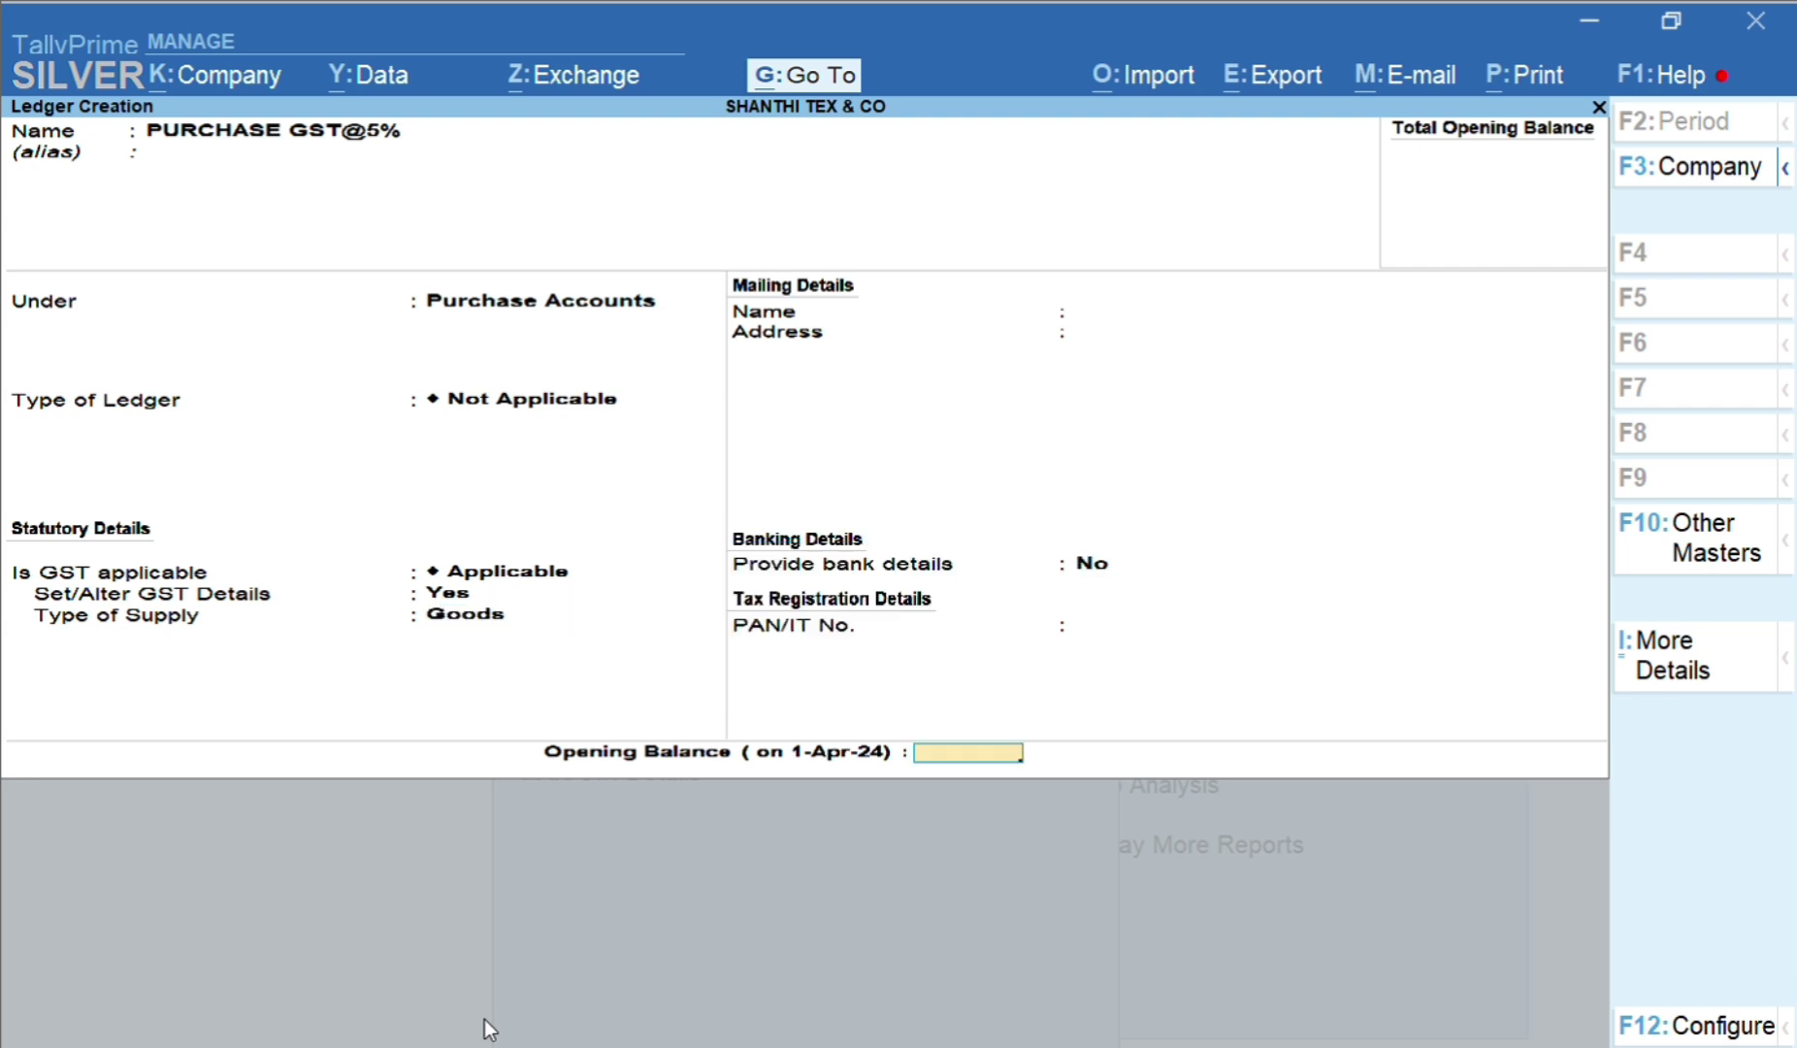
pyautogui.press('Return')
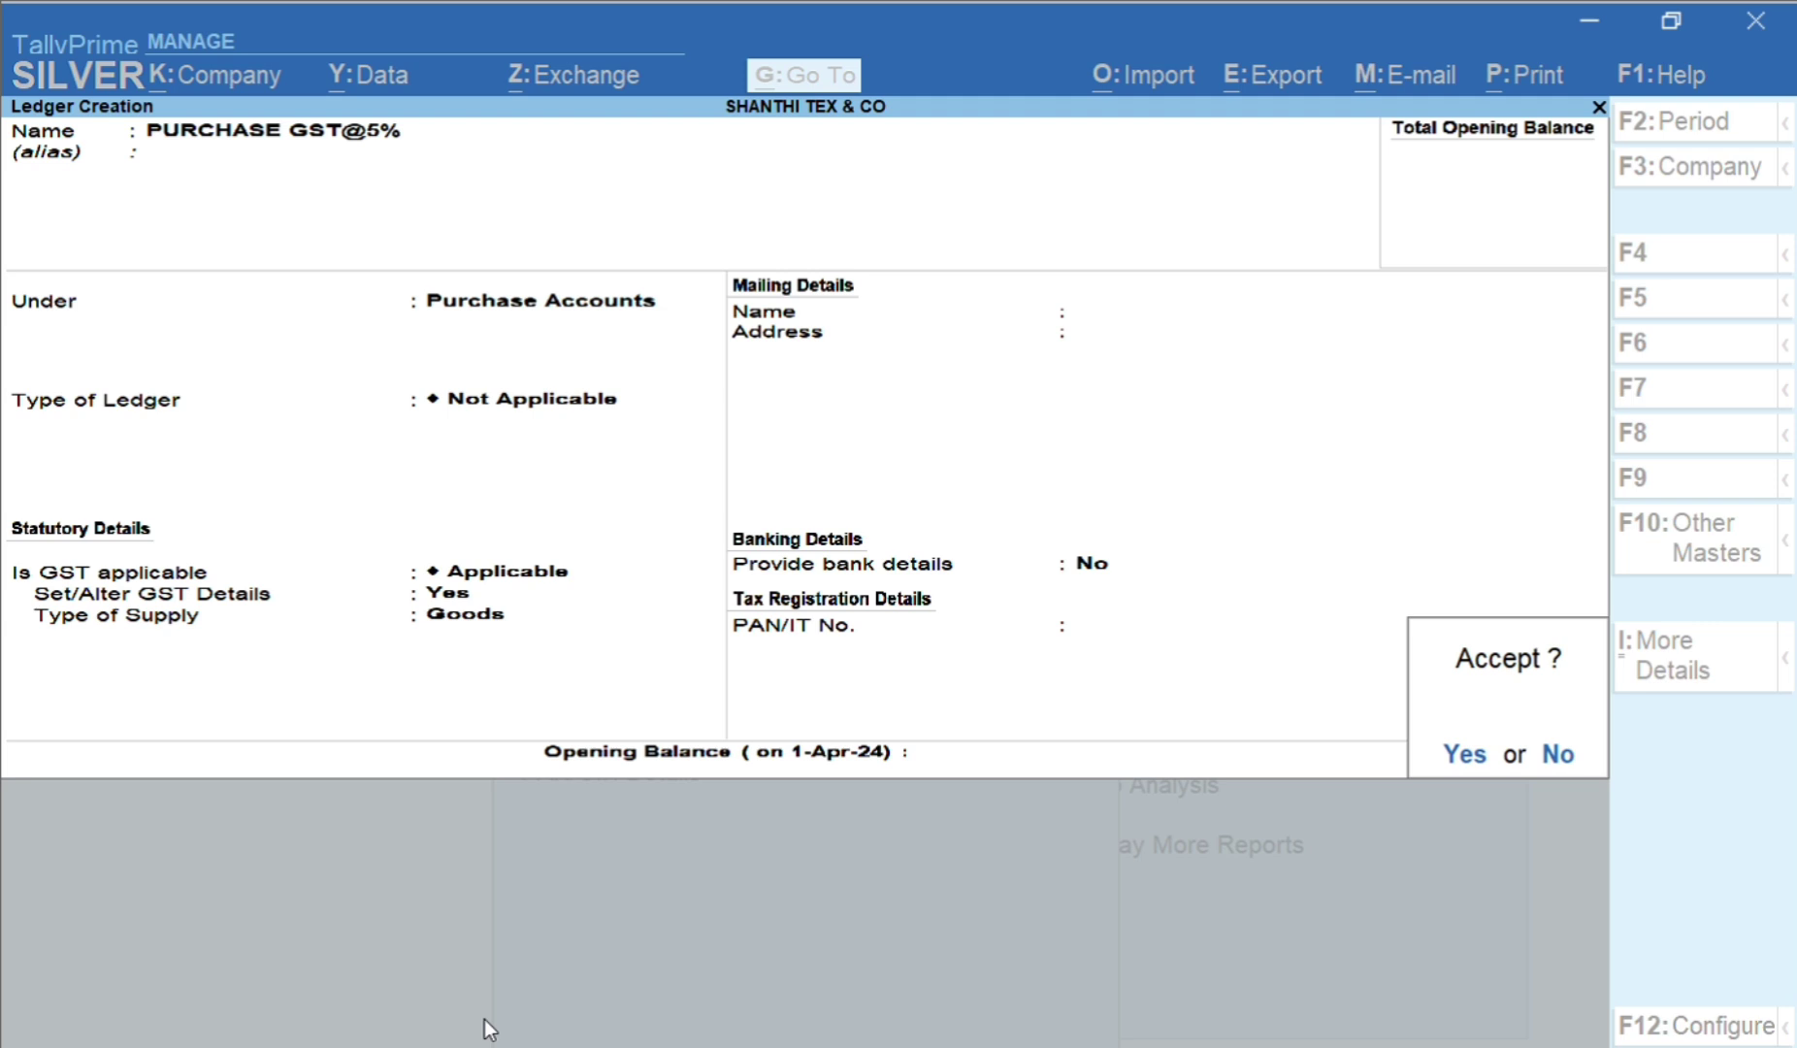
pyautogui.press('y')
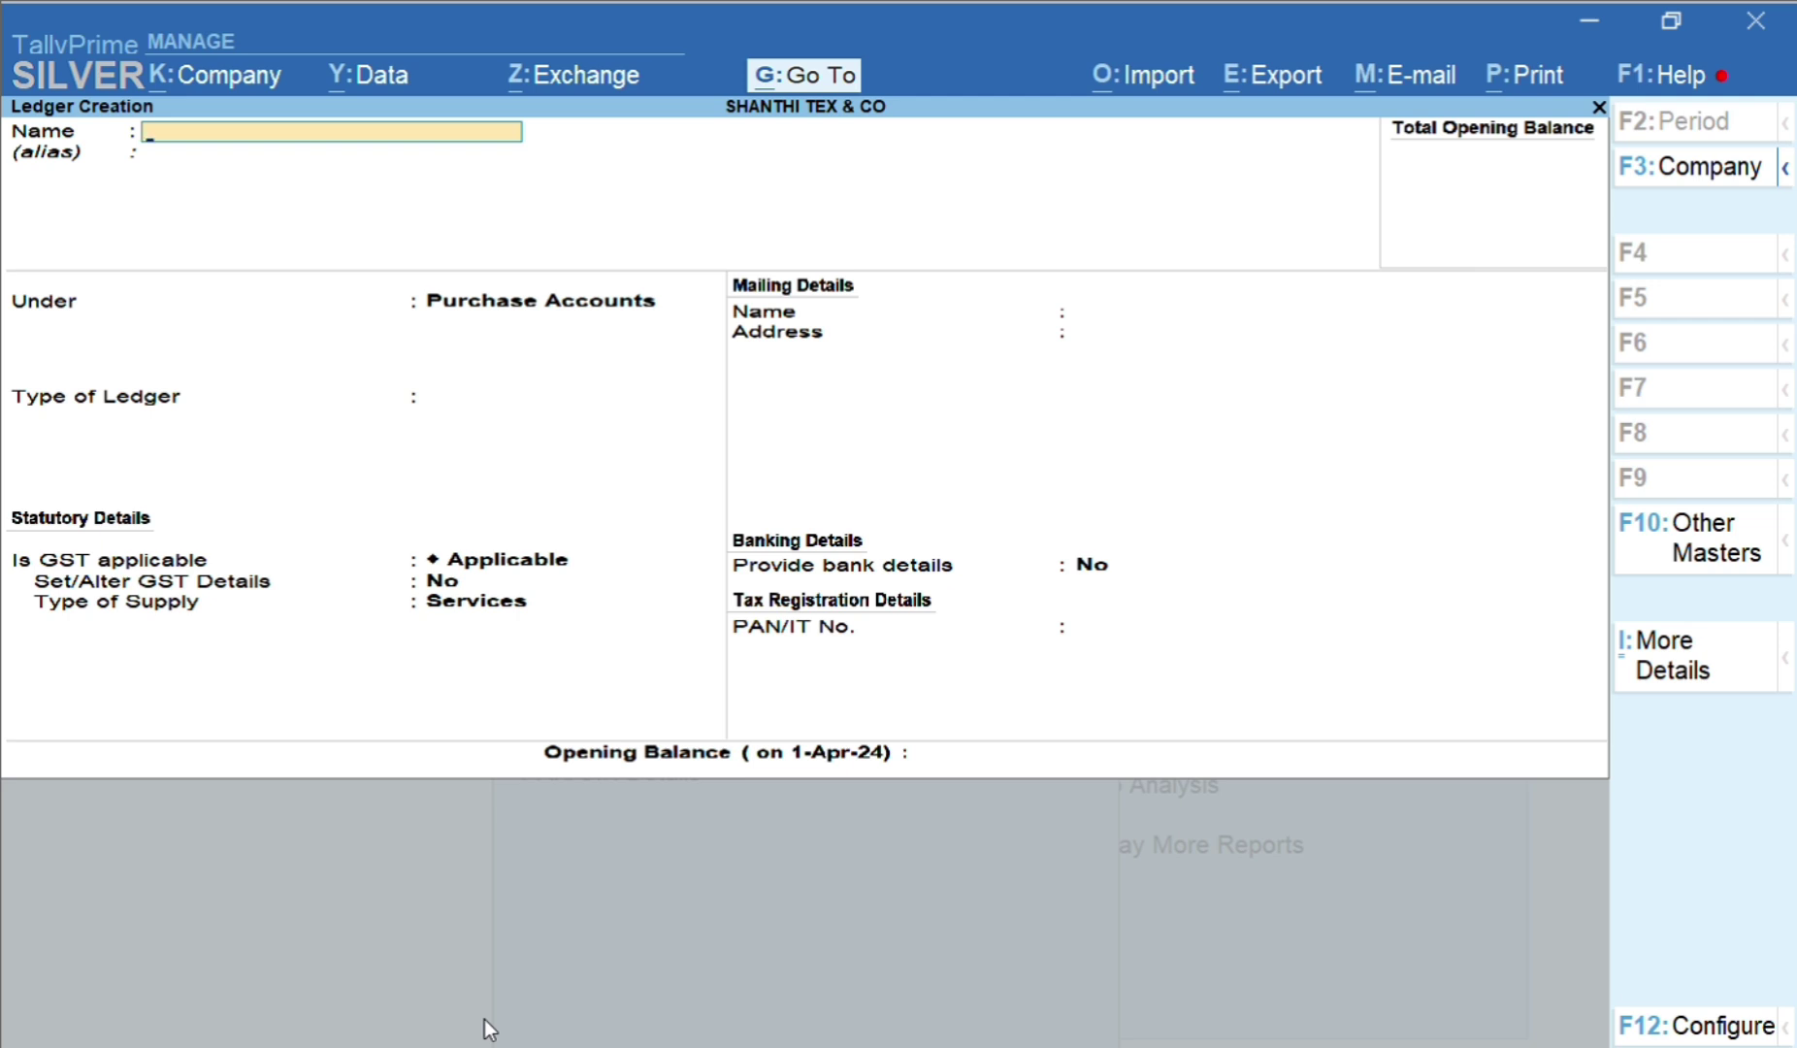
# Name the next ledger PURCHASE GST@12% and place it under Purchase Accounts
pyautogui.write('PURCHASE GST@1')
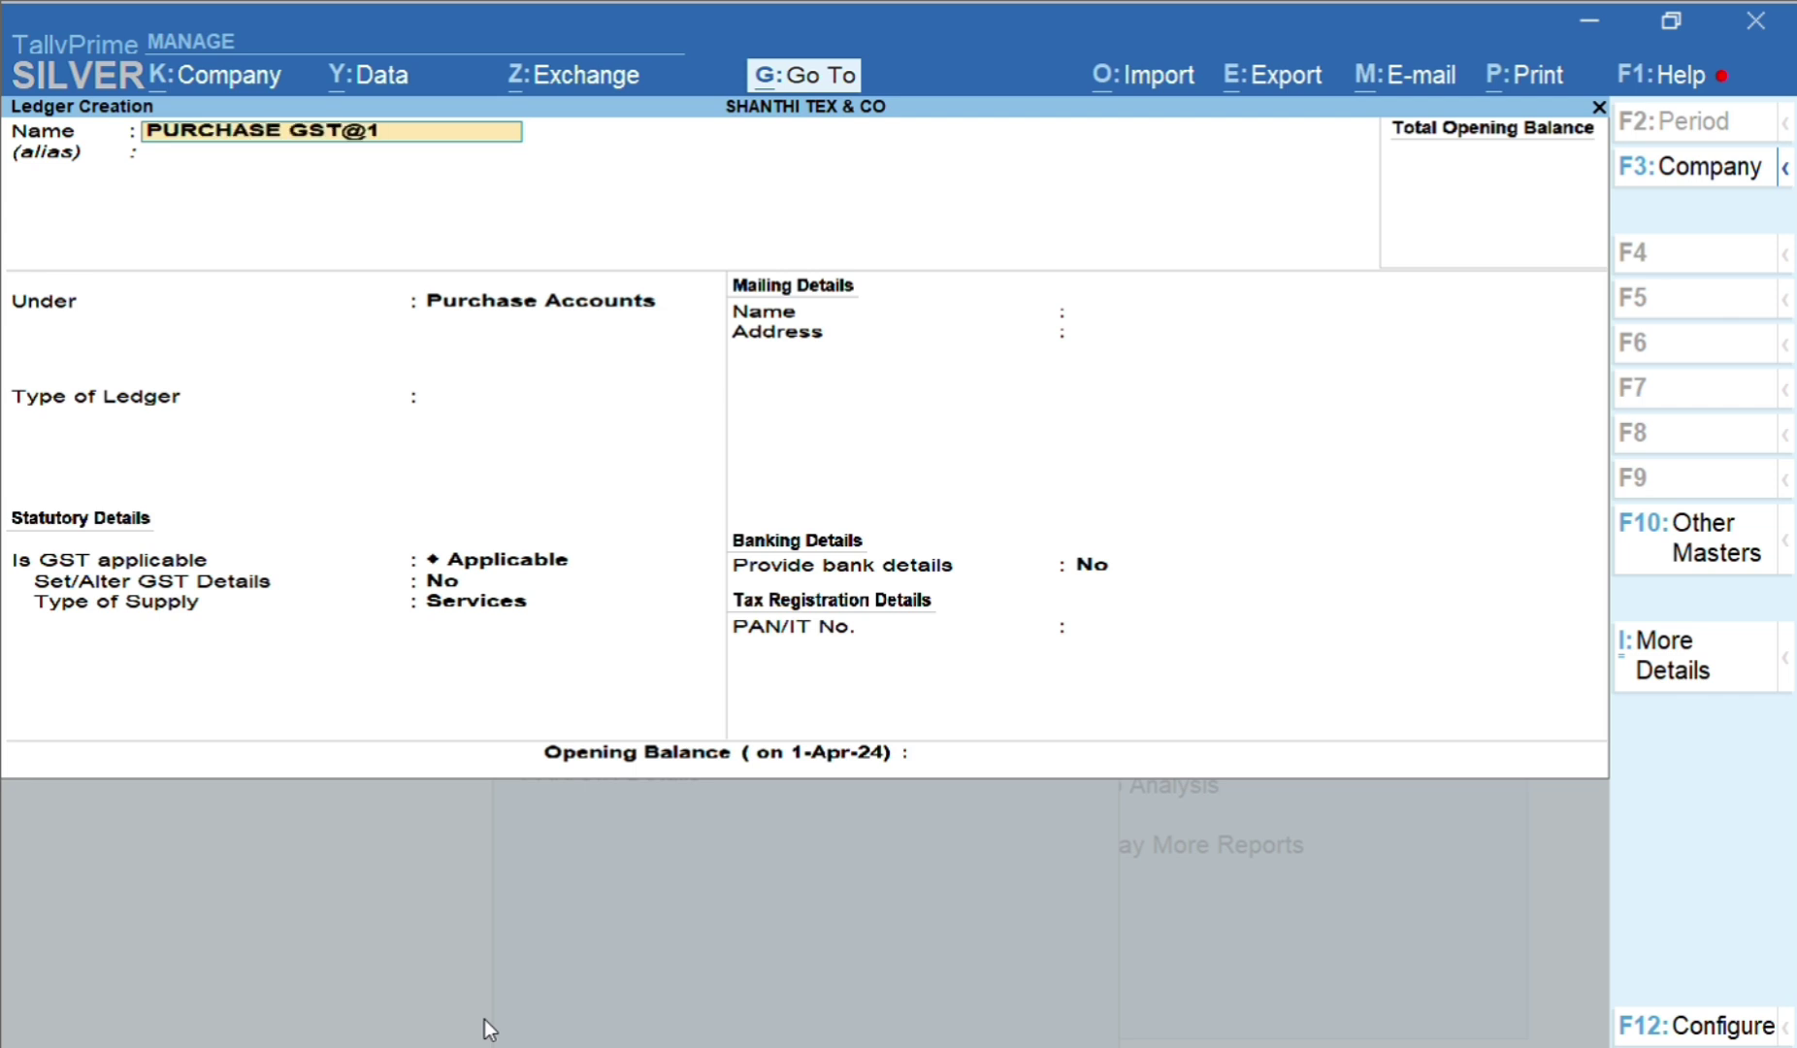
pyautogui.write('2%')
pyautogui.press('Return')
pyautogui.press('Return')
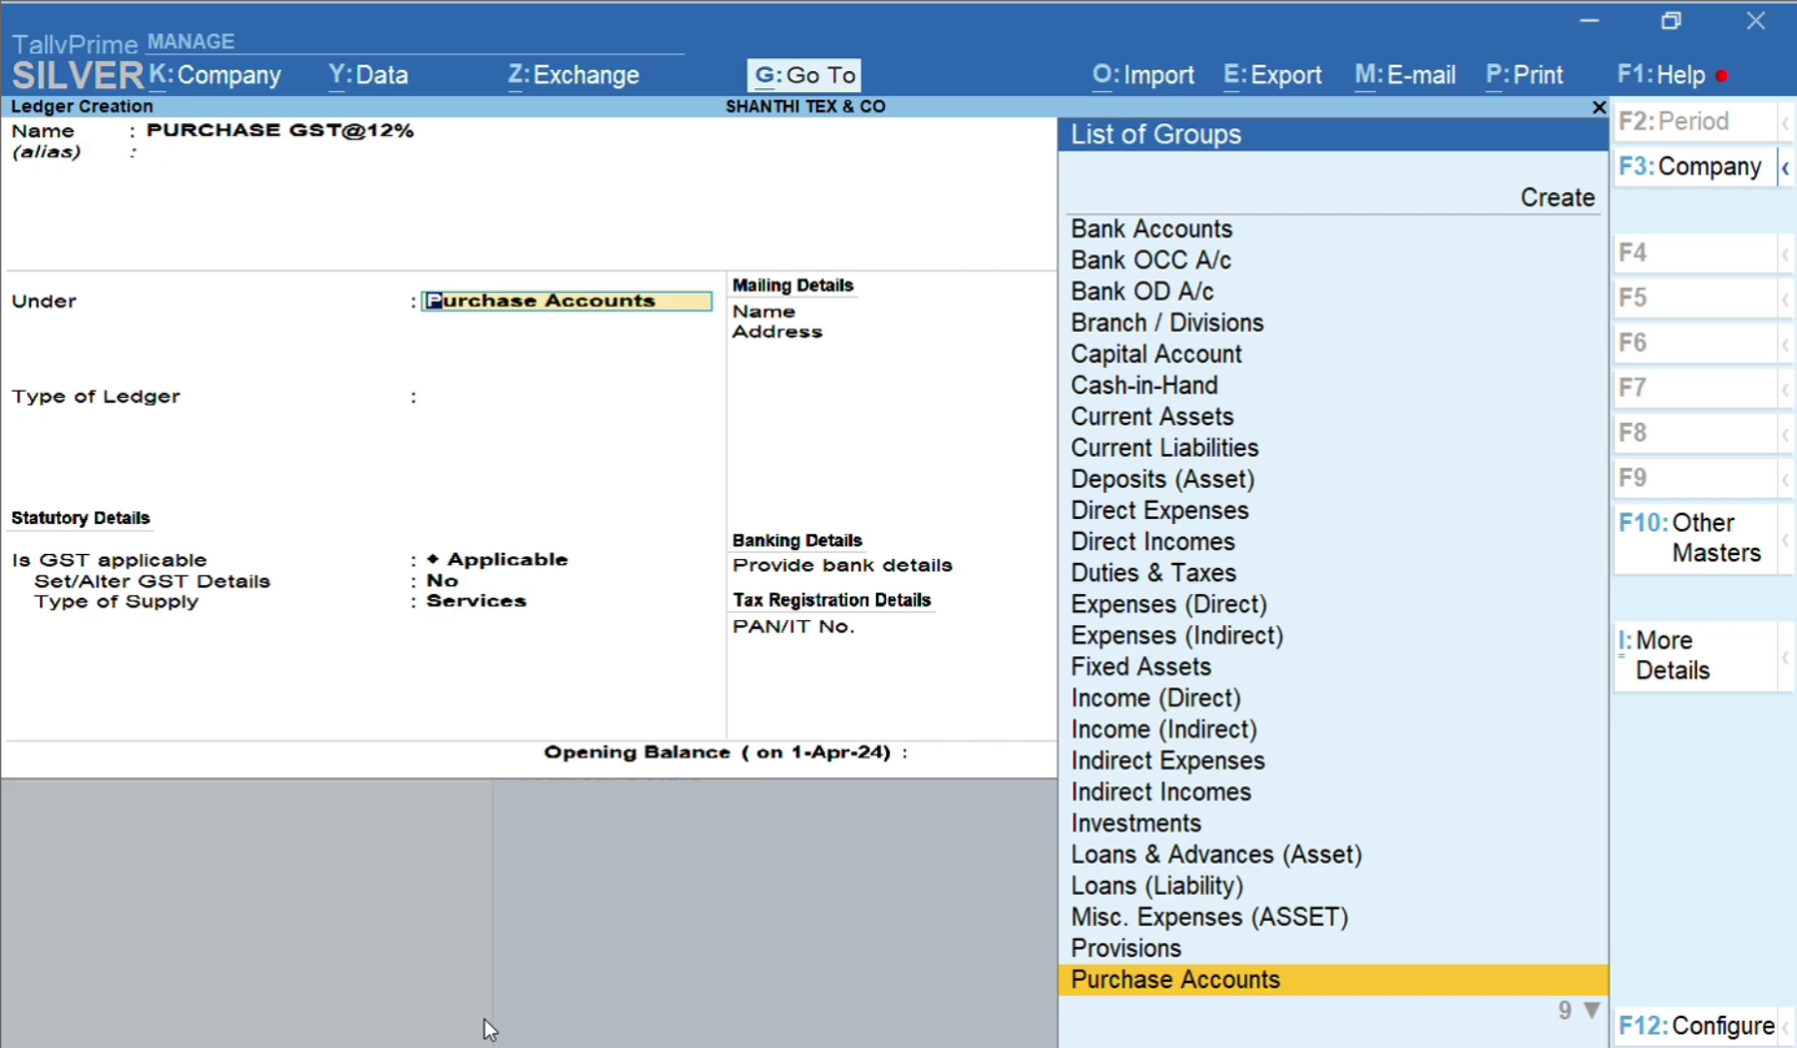
pyautogui.write('DIT')
pyautogui.press('BackSpace')
pyautogui.press('BackSpace')
pyautogui.write('UTI')
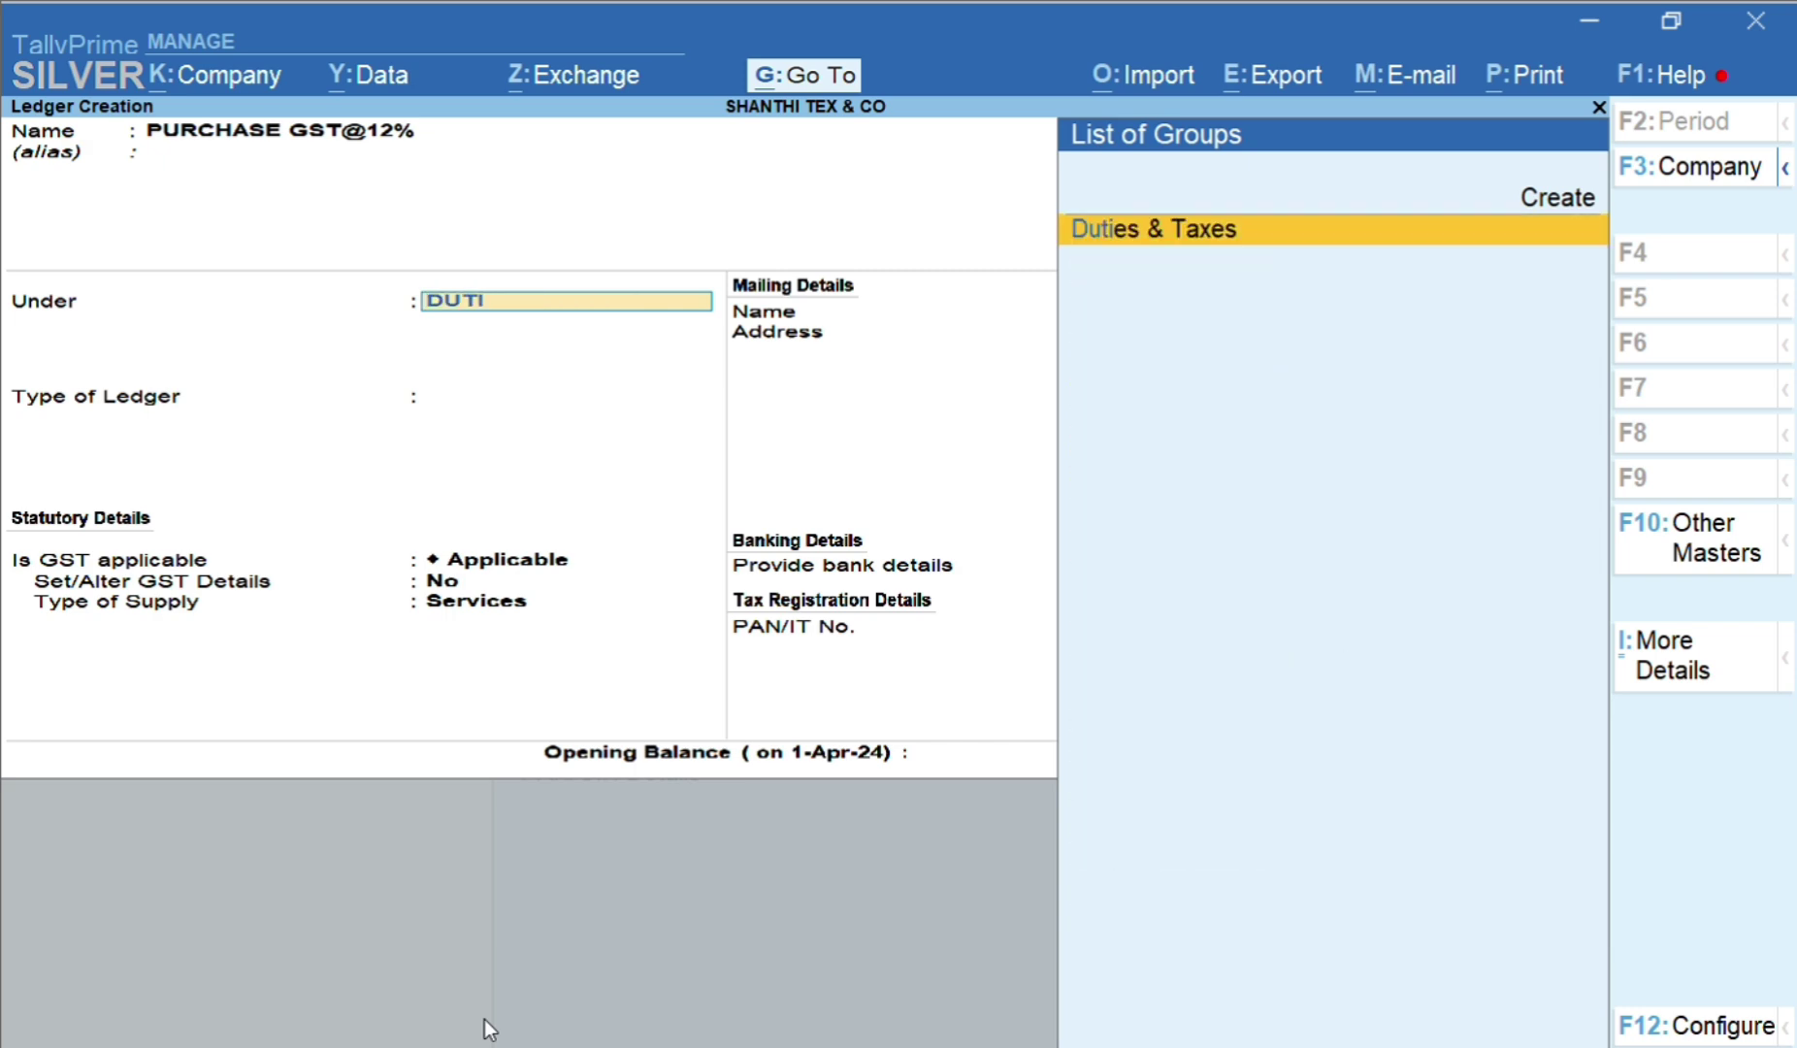
pyautogui.press('BackSpace')
pyautogui.press('BackSpace')
pyautogui.press('BackSpace')
pyautogui.press('BackSpace')
pyautogui.write('PU')
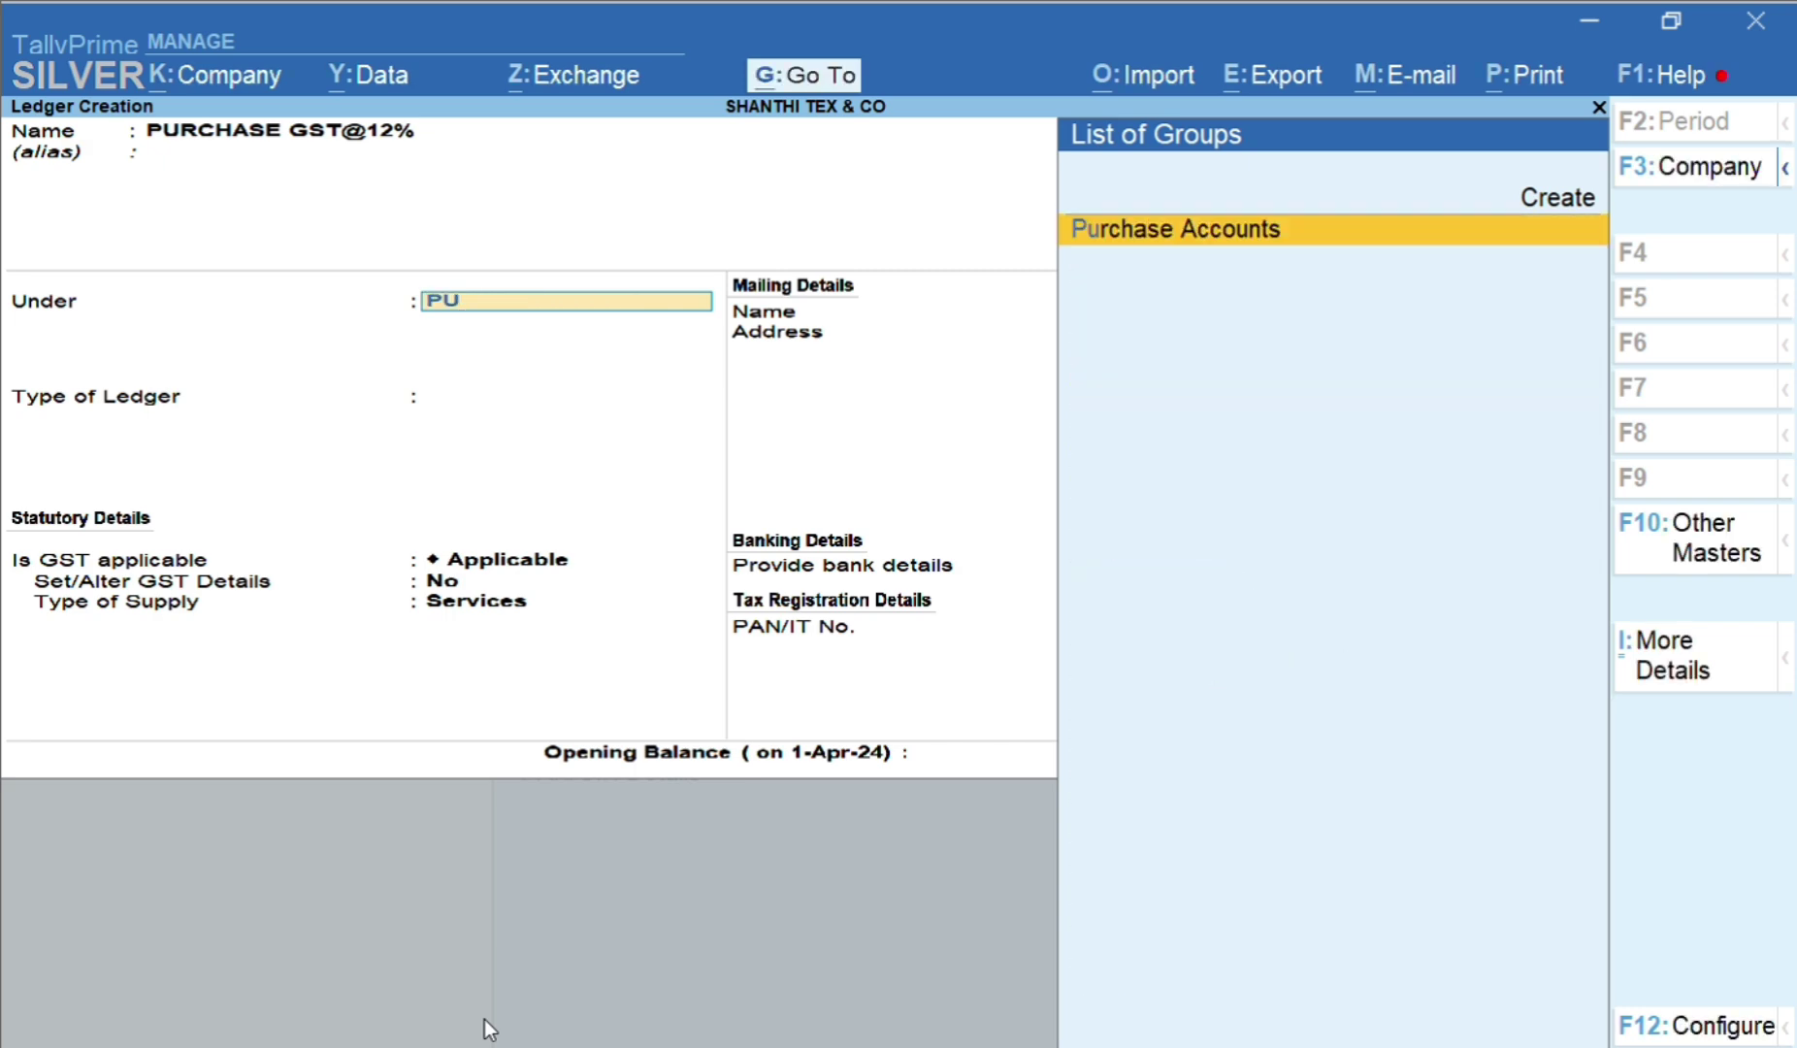
pyautogui.write('RC')
pyautogui.press('Return')
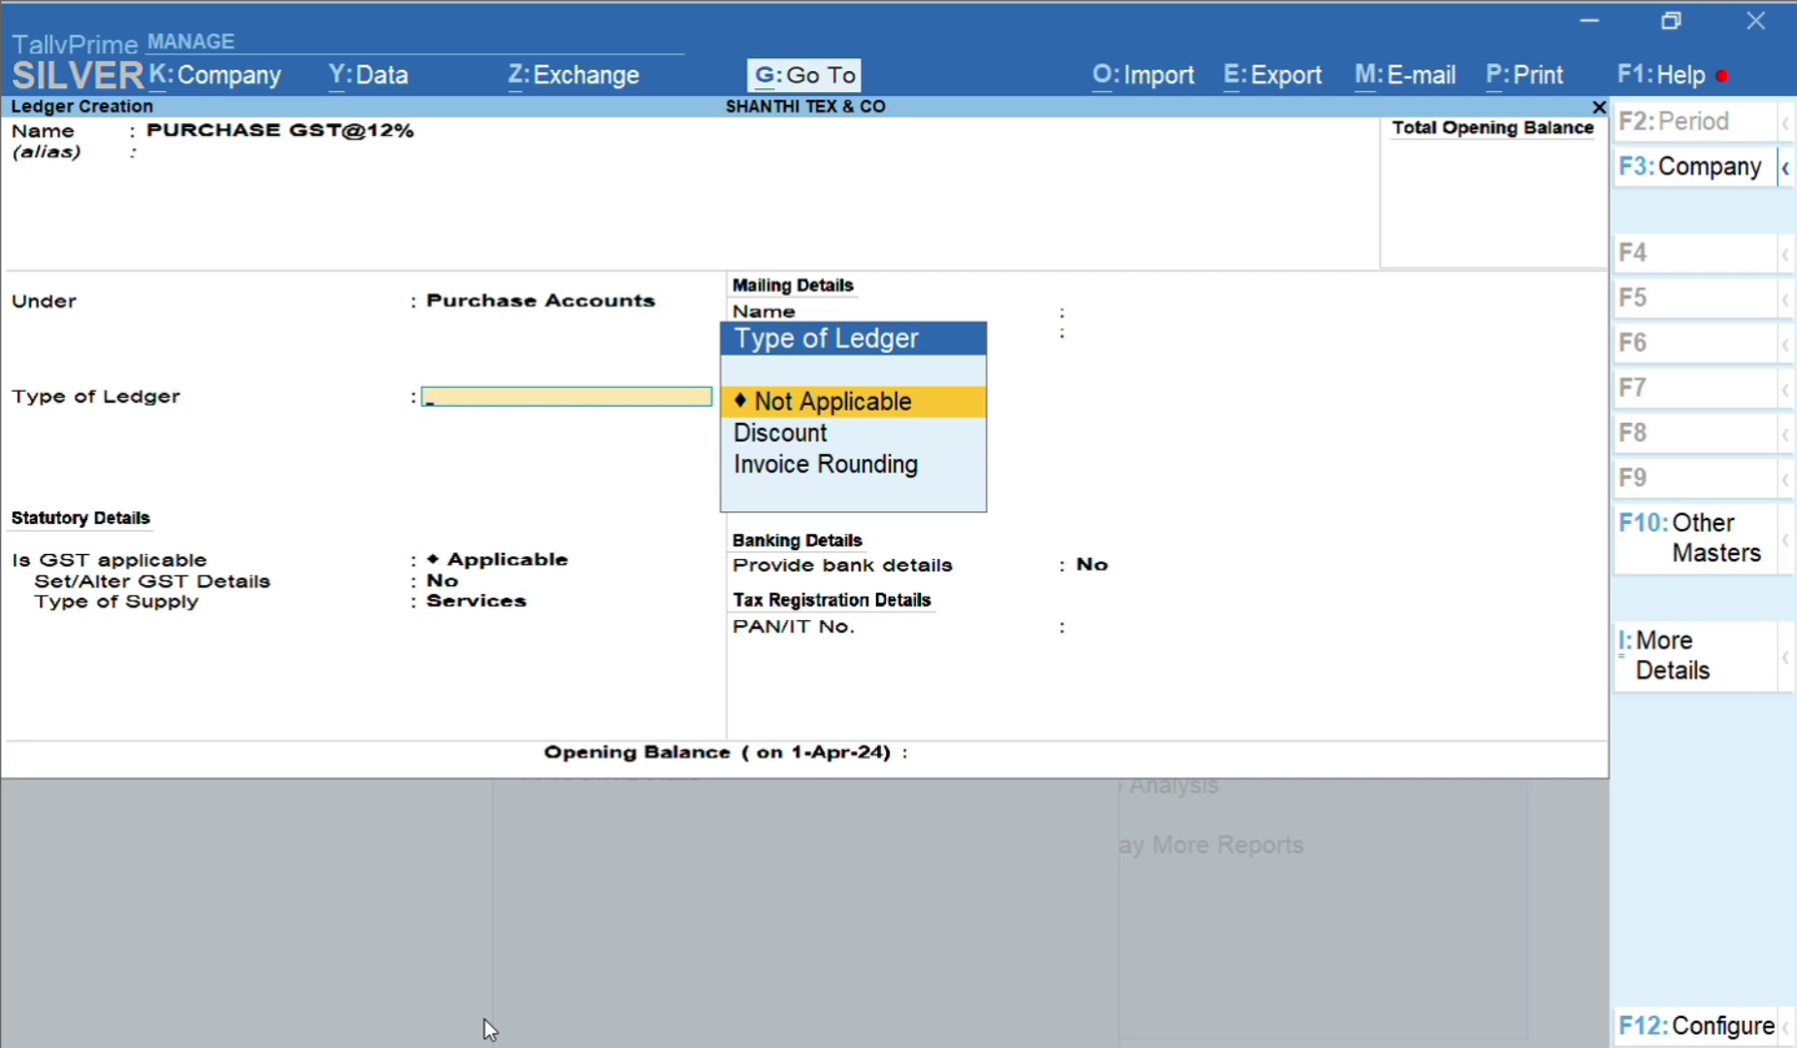
# Enable GST details as Taxable with 12% integrated tax and Goods supply, reaching the opening balance
pyautogui.press('Return')
pyautogui.press('Return')
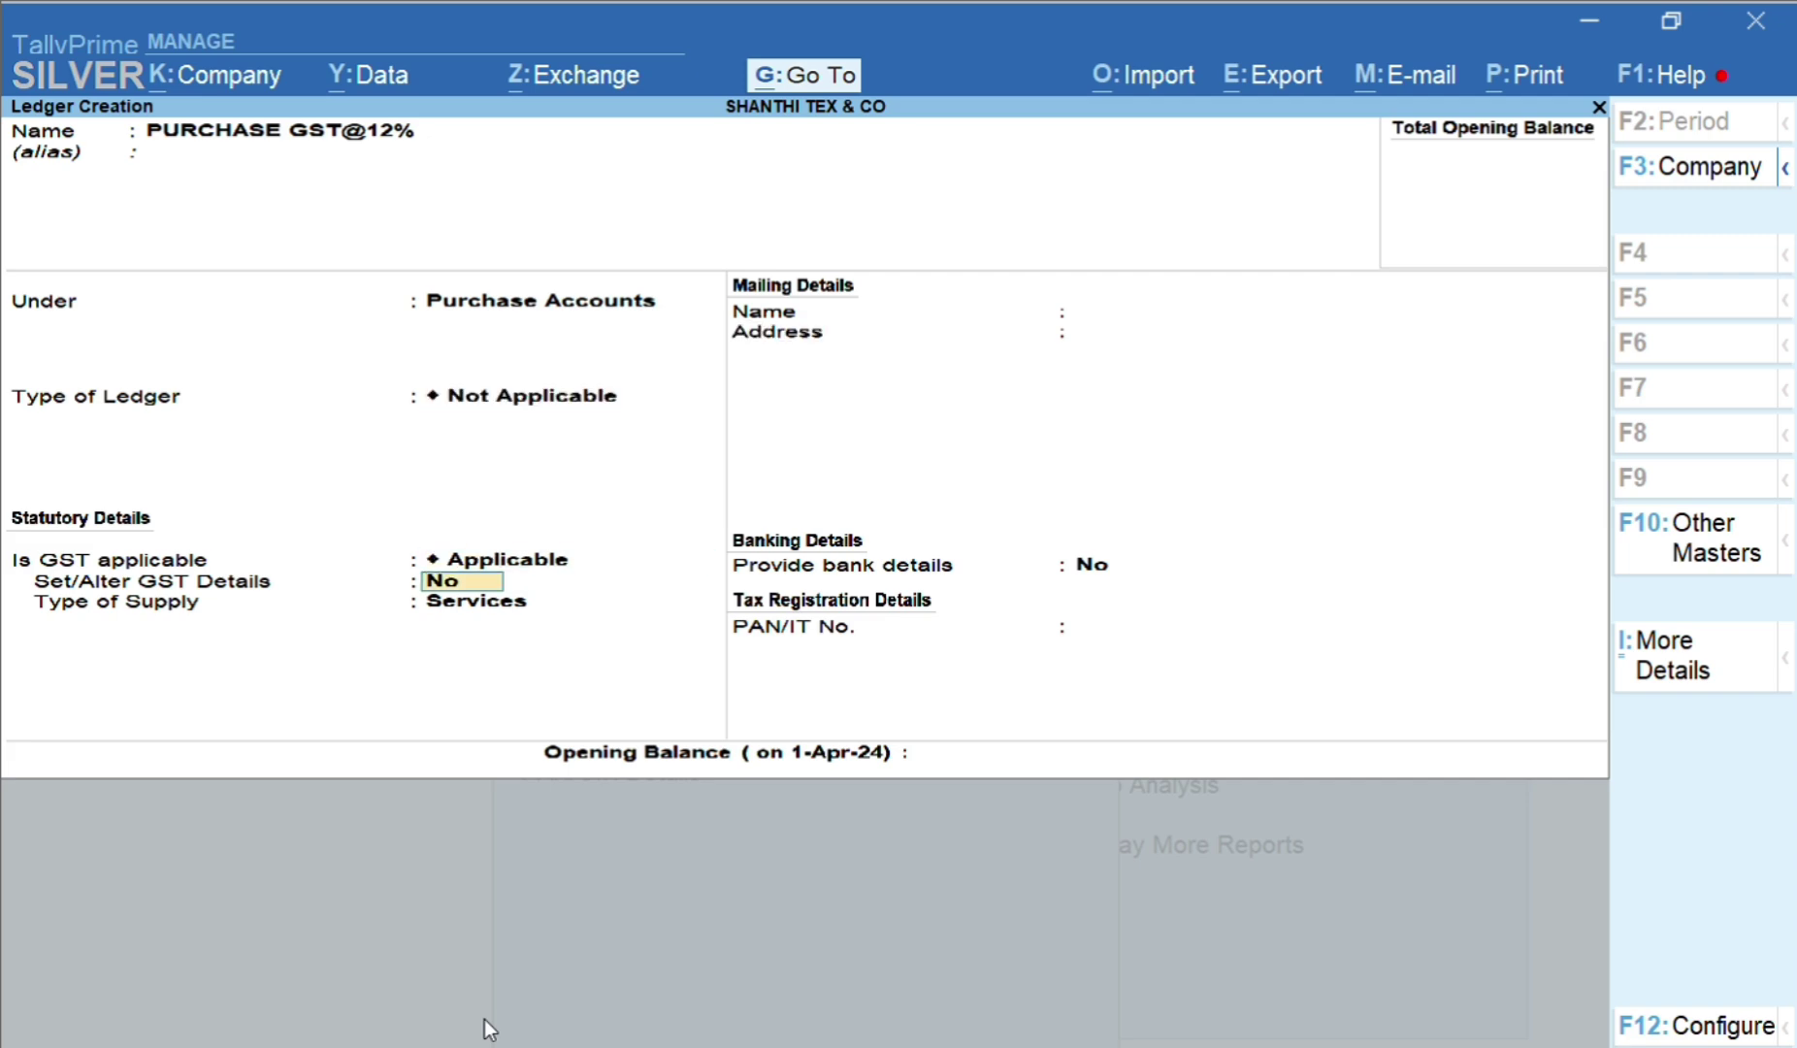
pyautogui.press('y')
pyautogui.press('Return')
pyautogui.press('Return')
pyautogui.press('Return')
pyautogui.press('Return')
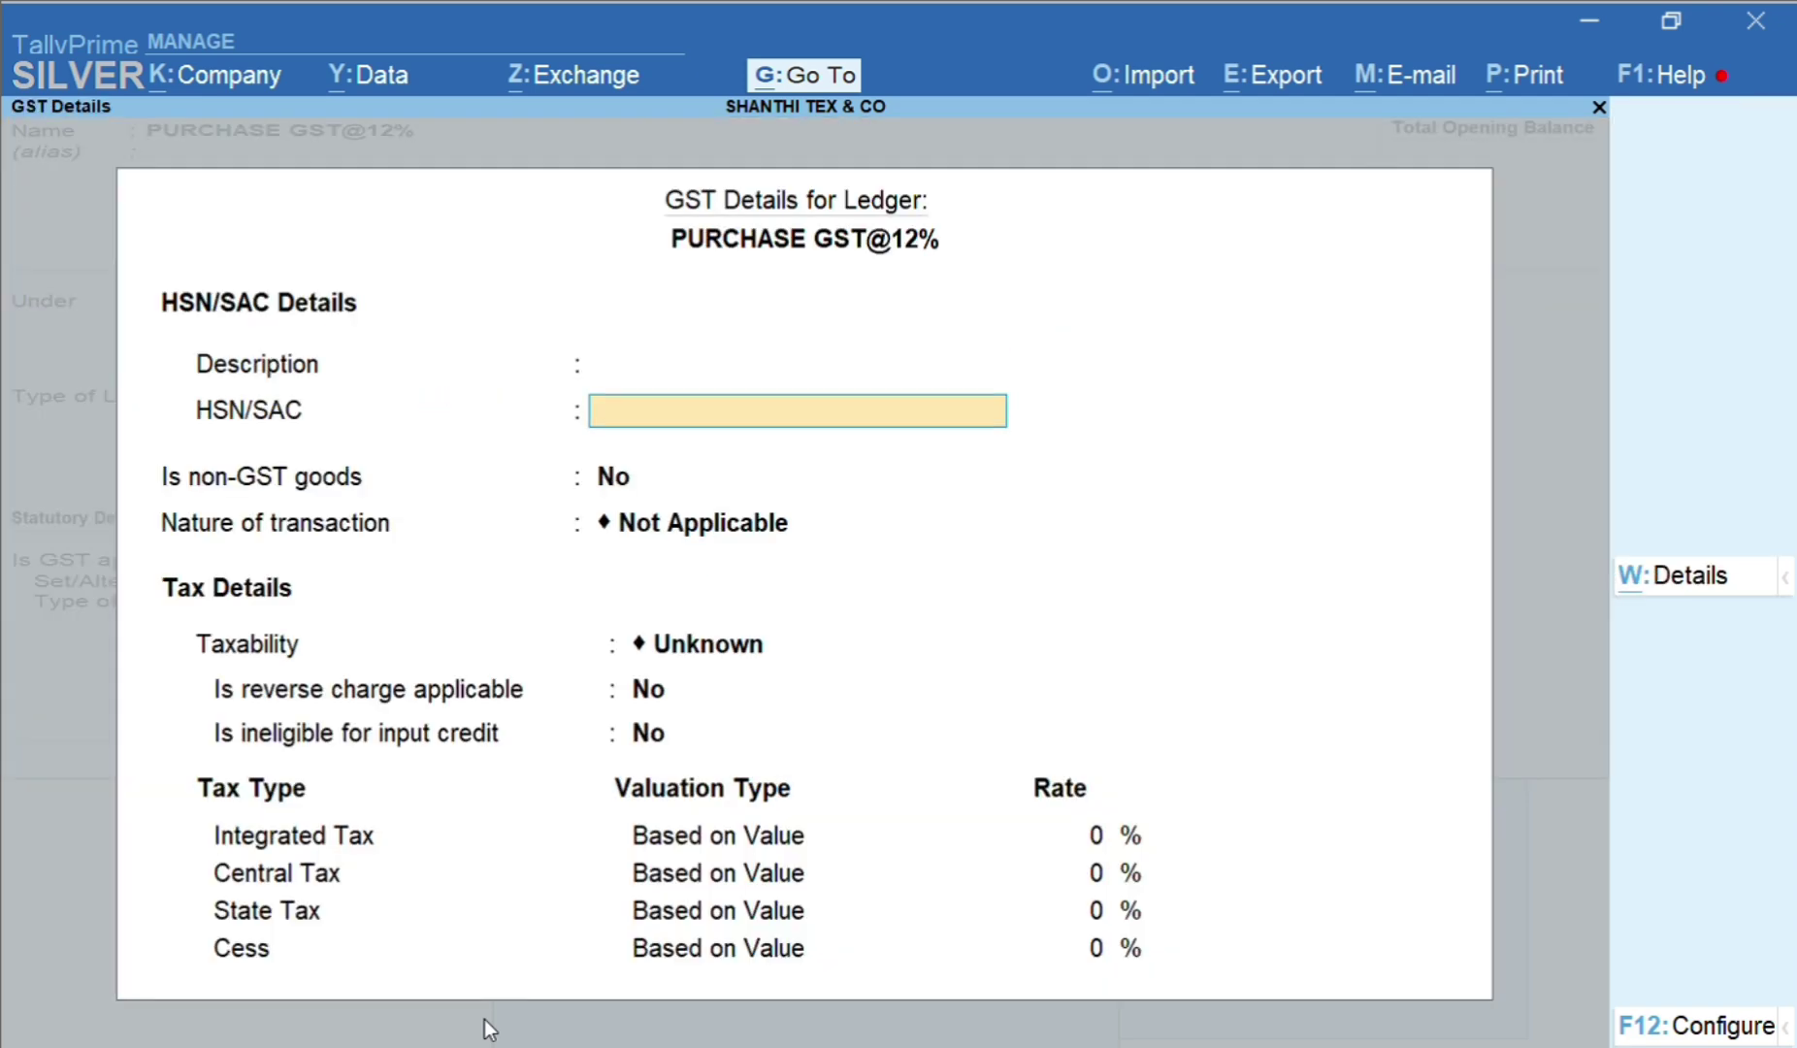
pyautogui.press('Down')
pyautogui.press('Down')
pyautogui.press('Down')
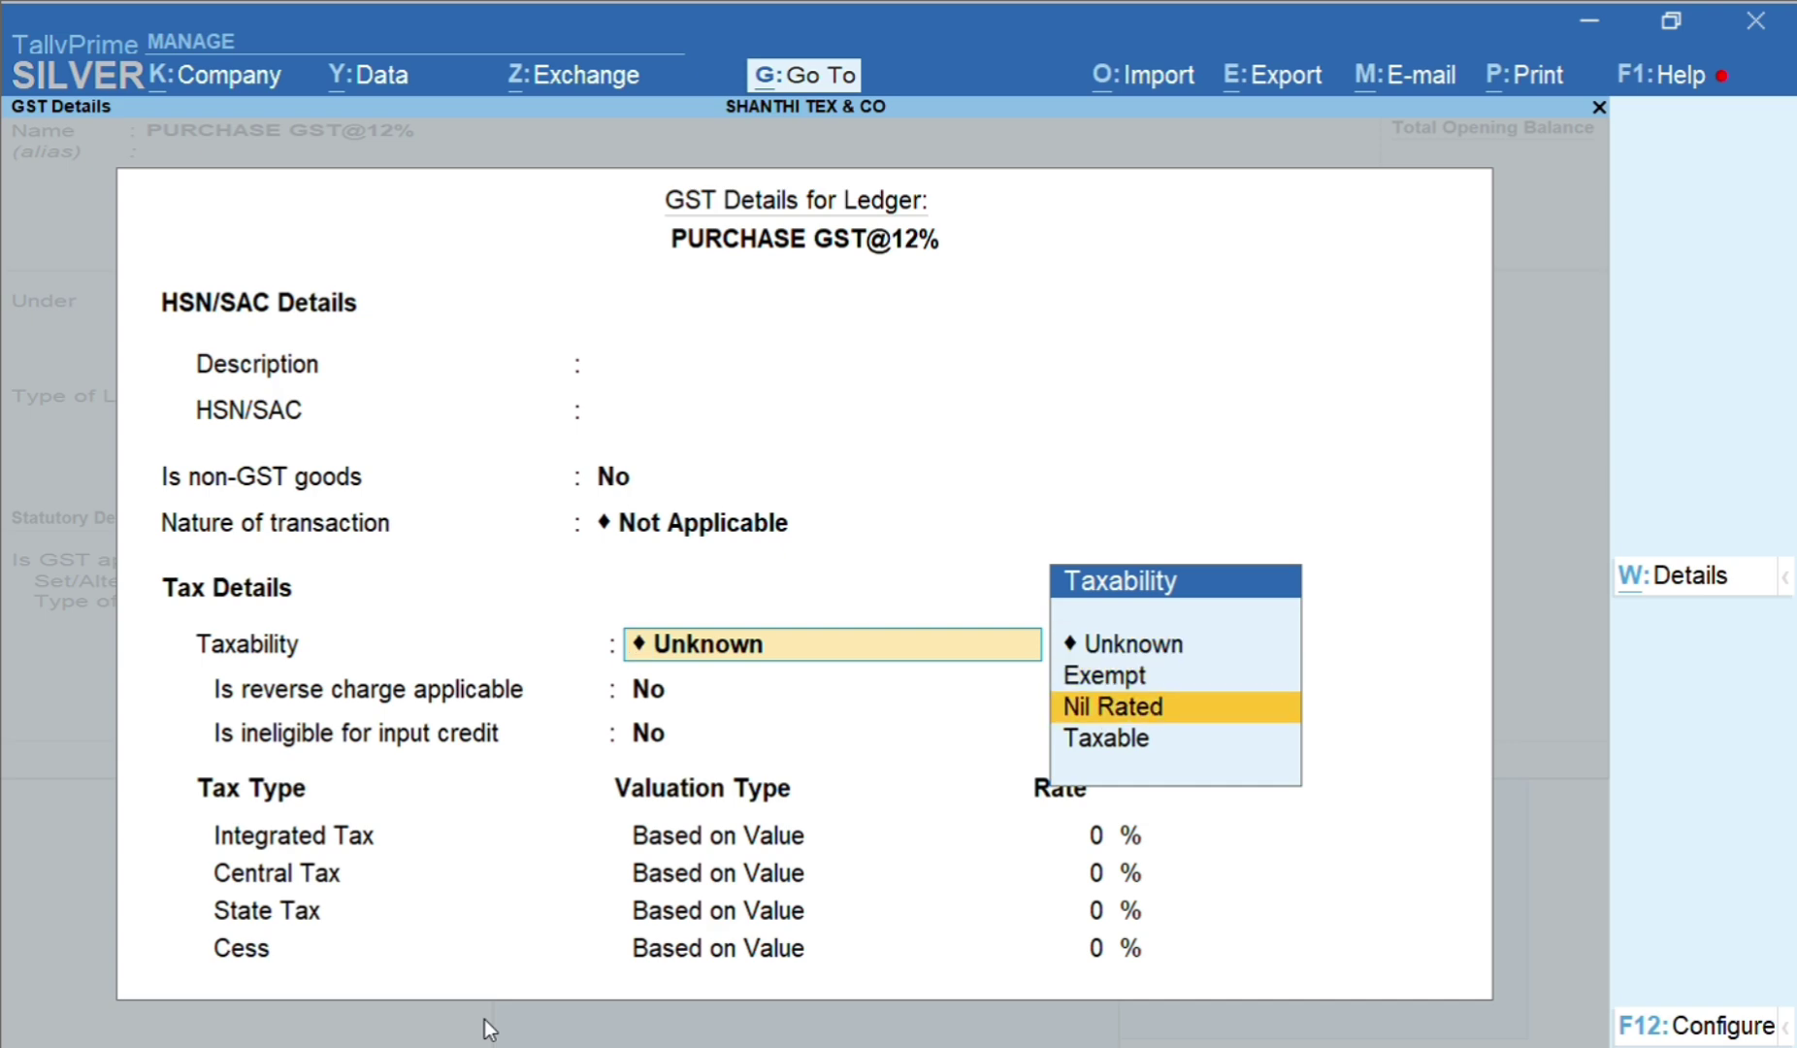
pyautogui.press('Return')
pyautogui.press('Return')
pyautogui.press('Return')
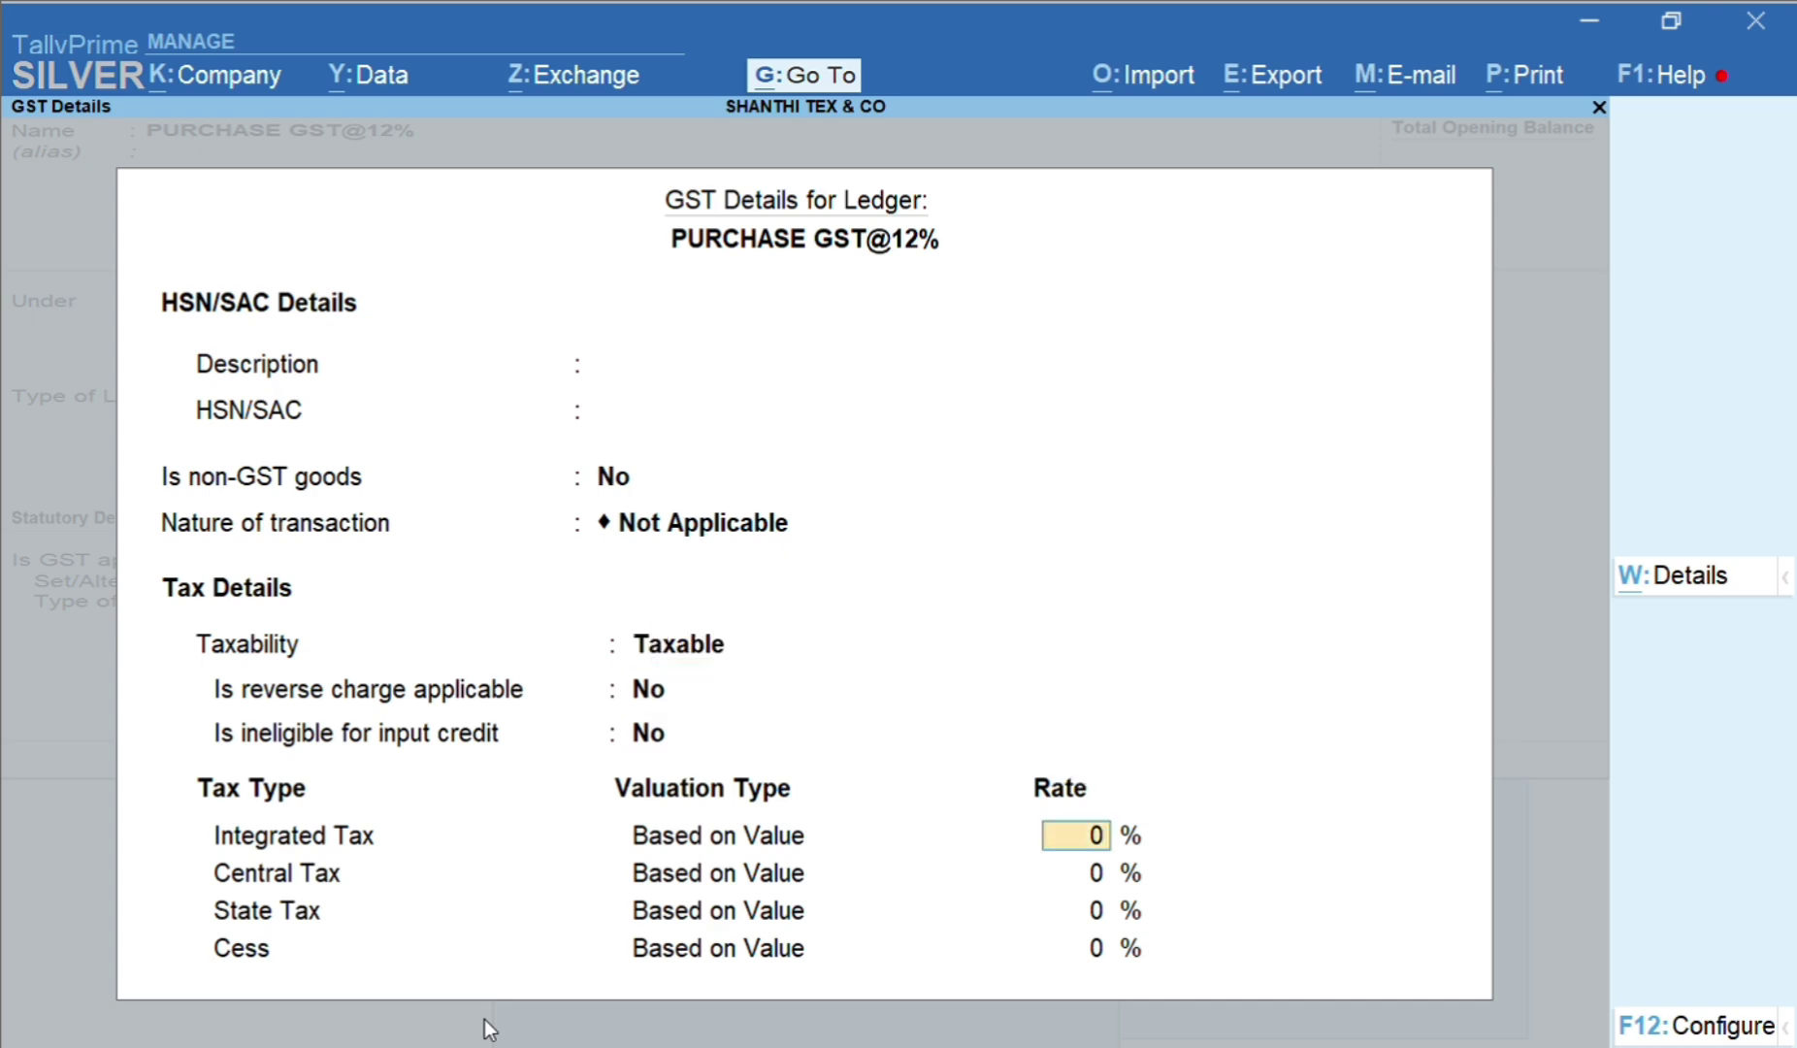
pyautogui.write('12')
pyautogui.press('Return')
pyautogui.press('Return')
pyautogui.press('Return')
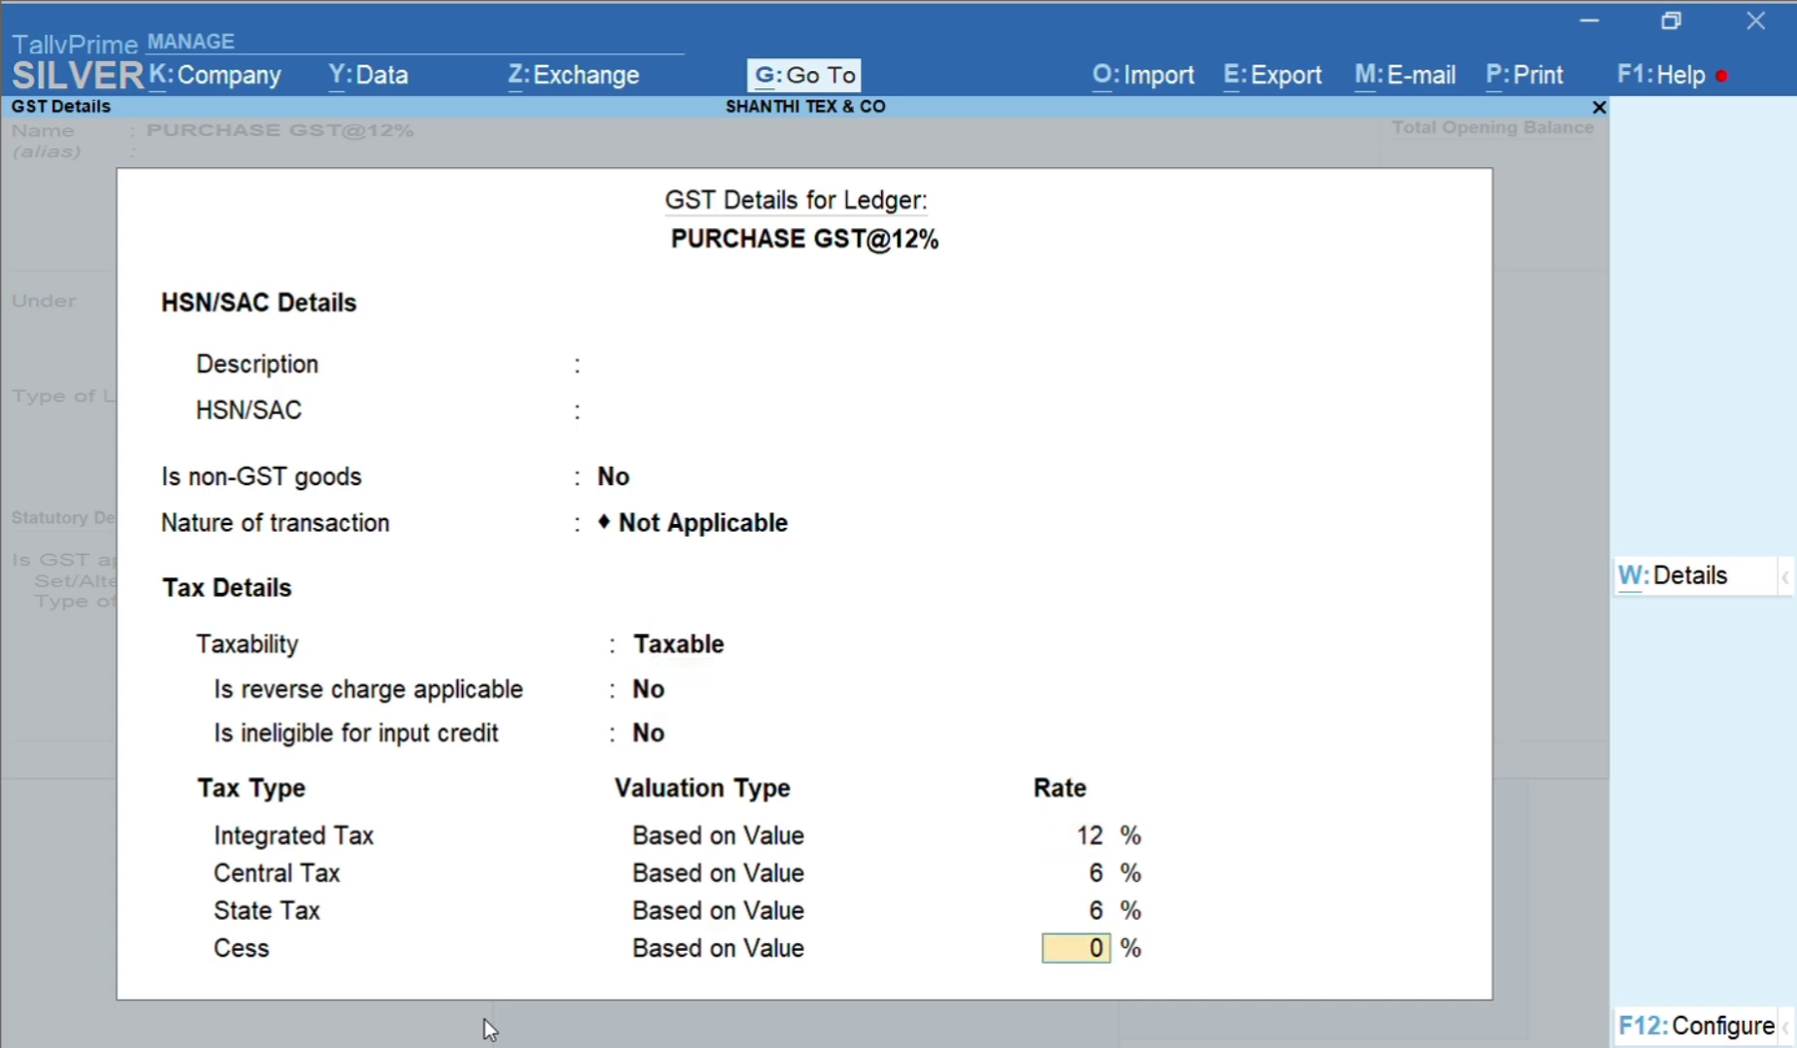
pyautogui.press('Return')
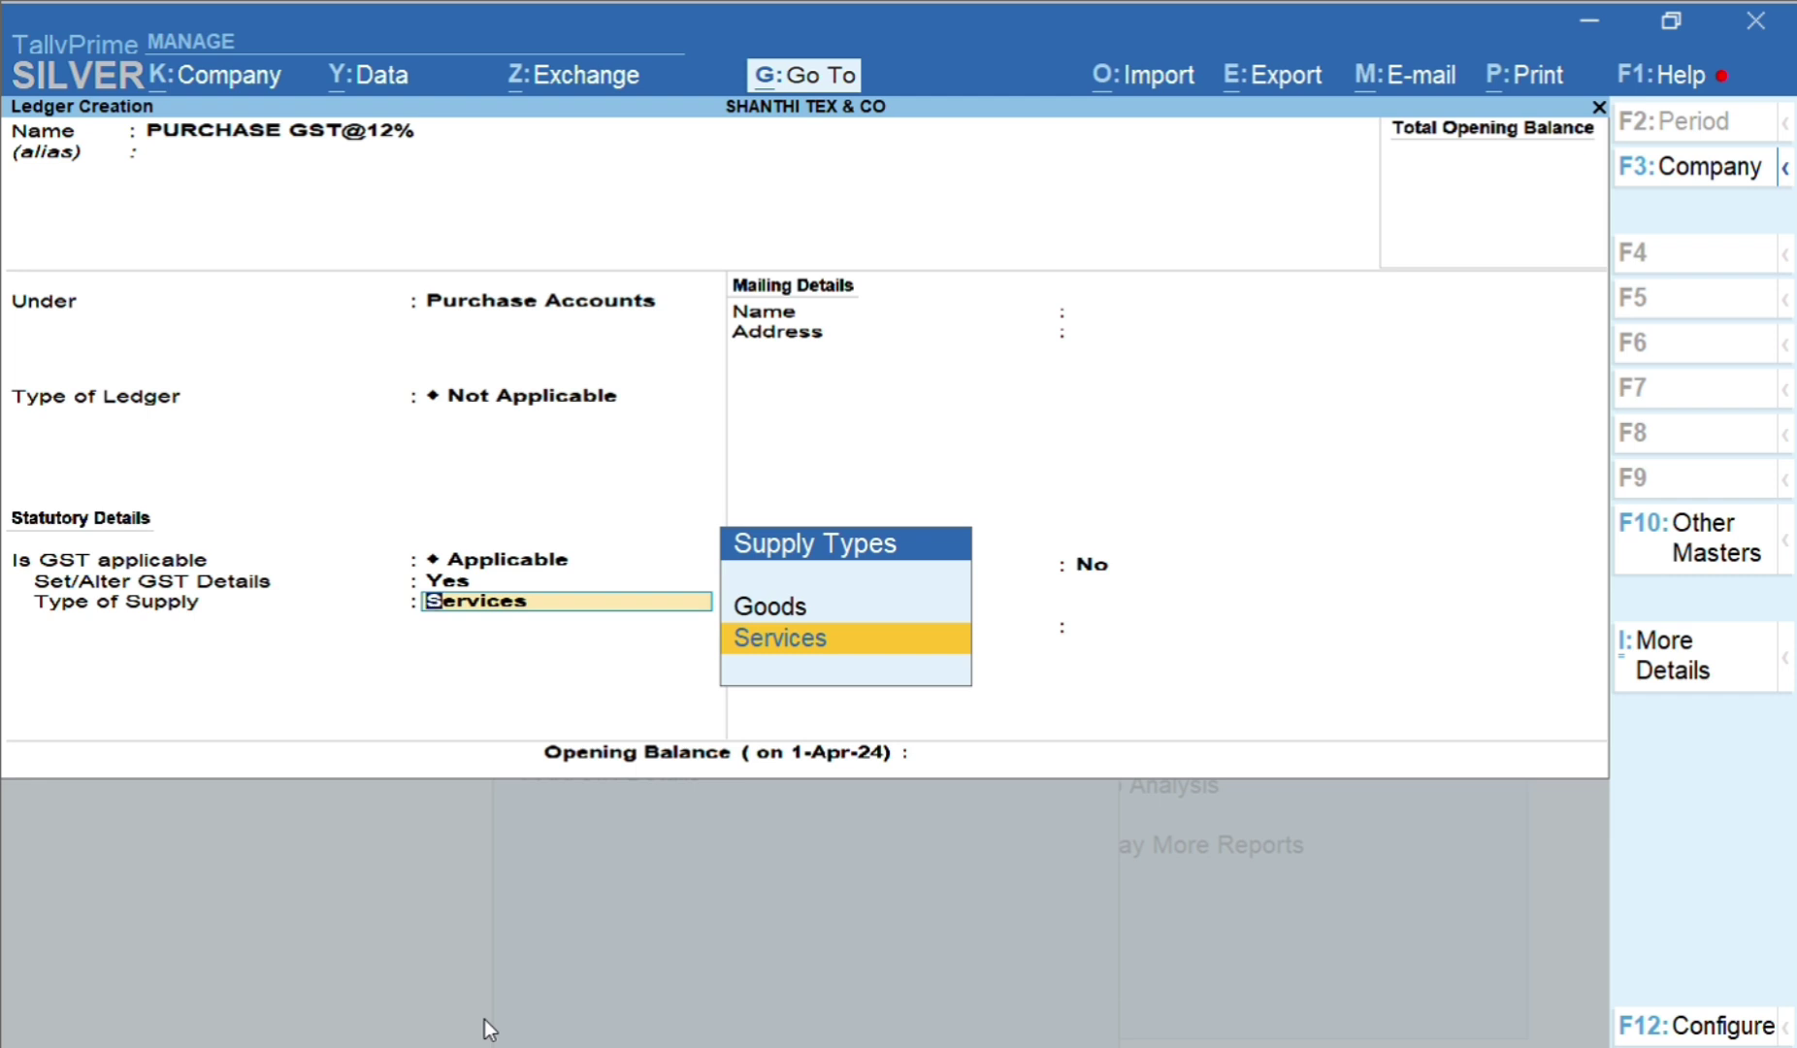
pyautogui.press('Up')
pyautogui.press('Return')
pyautogui.press('Return')
pyautogui.press('Return')
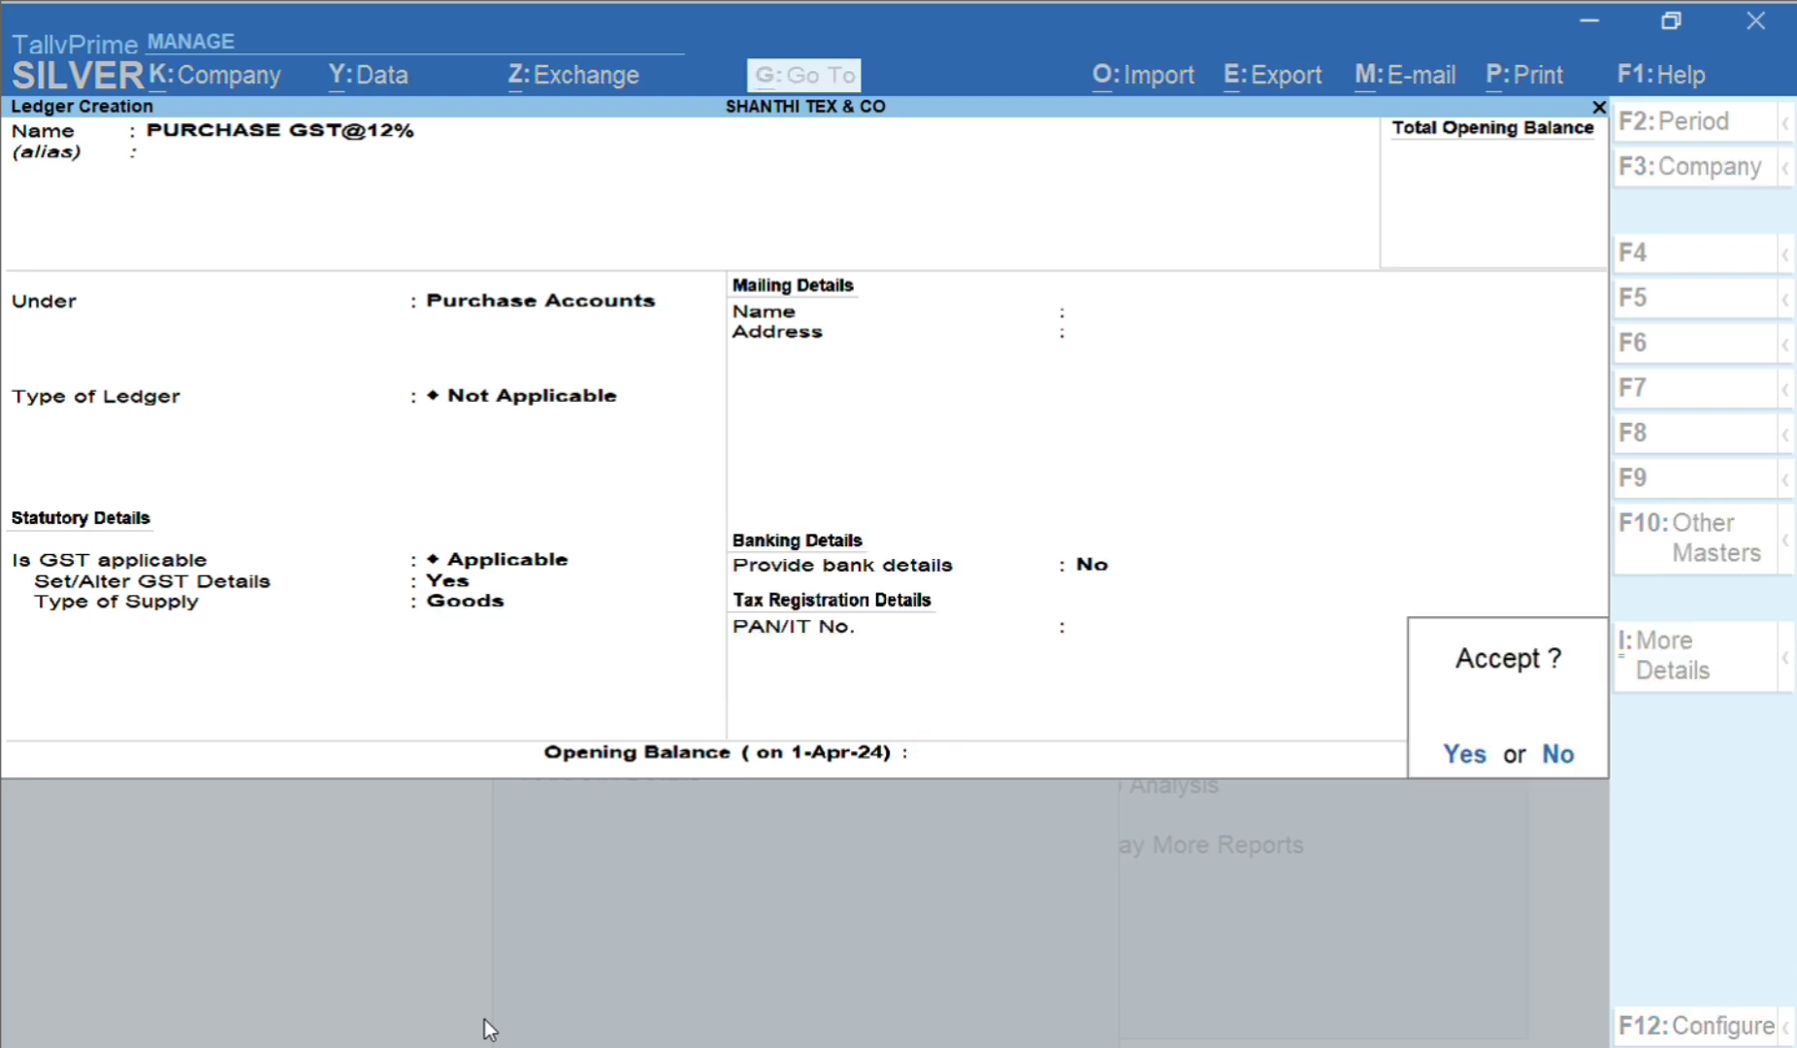
pyautogui.press('Return')
# Name the next ledger PURCHASE GST@18%, keep GST Applicable and set GST Details to Yes
pyautogui.write('PU')
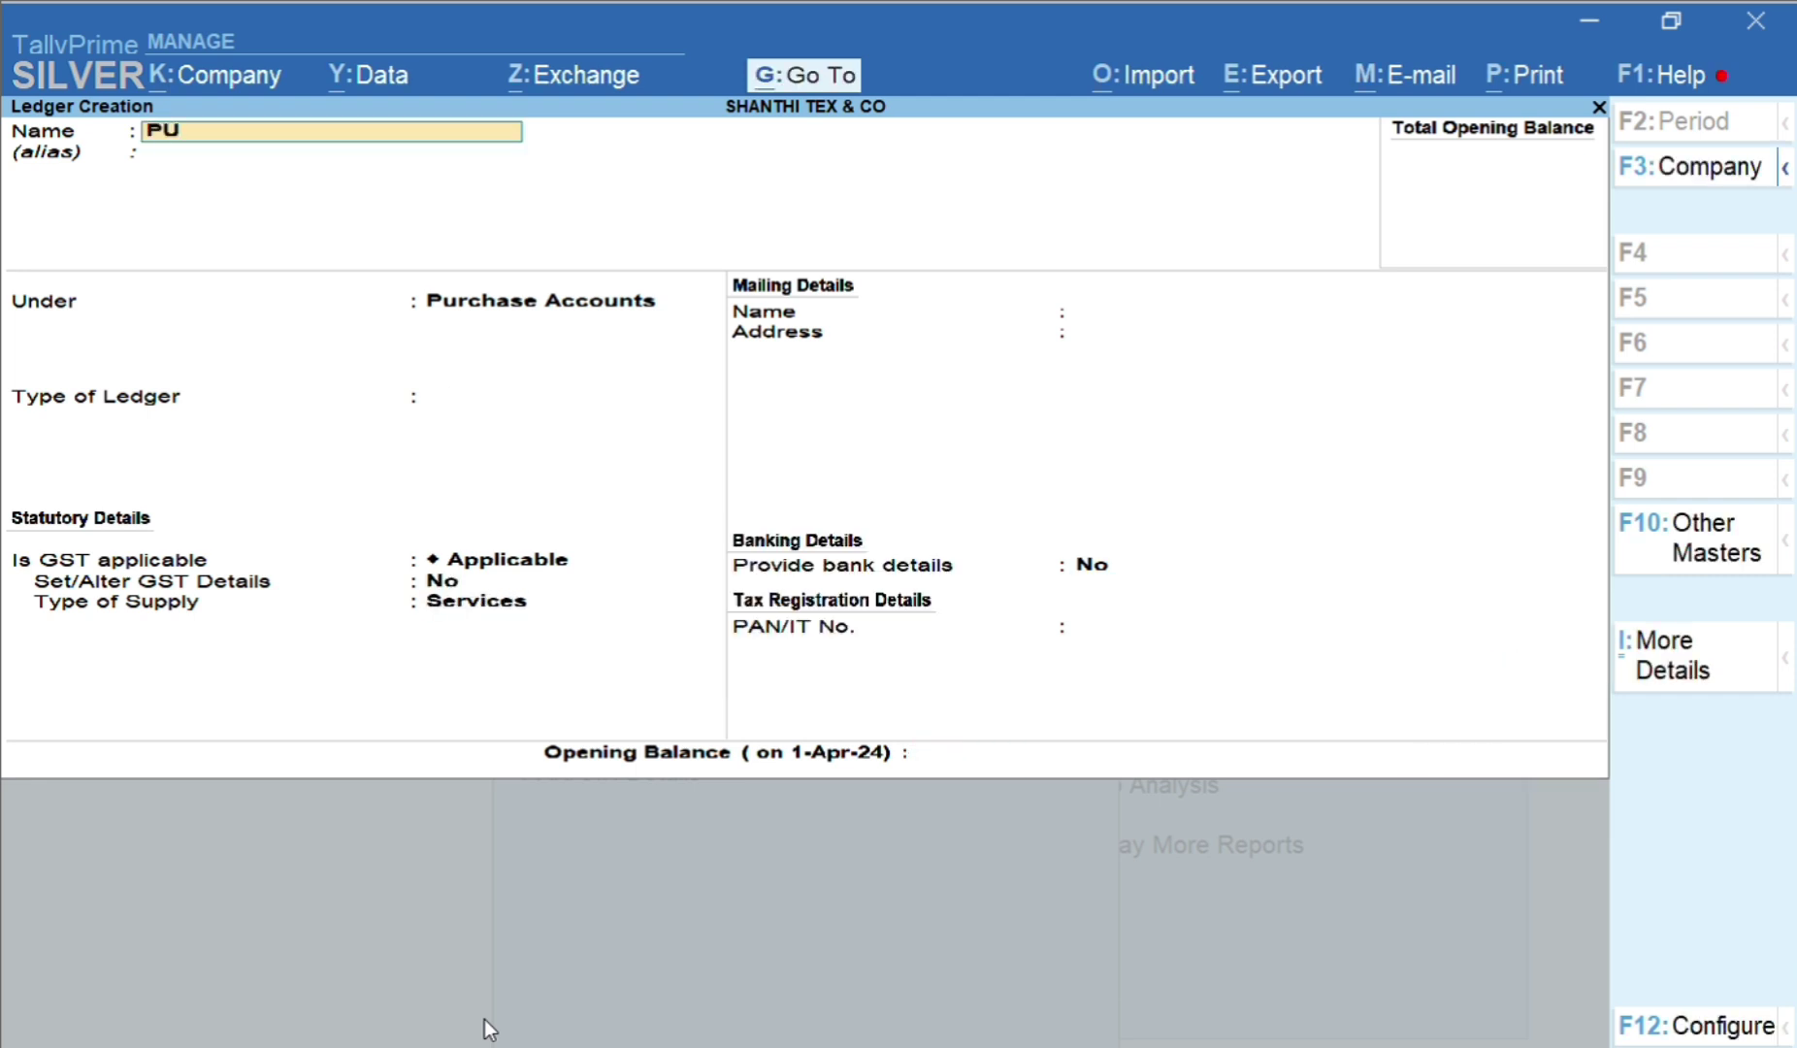
pyautogui.write('RCHASE GST')
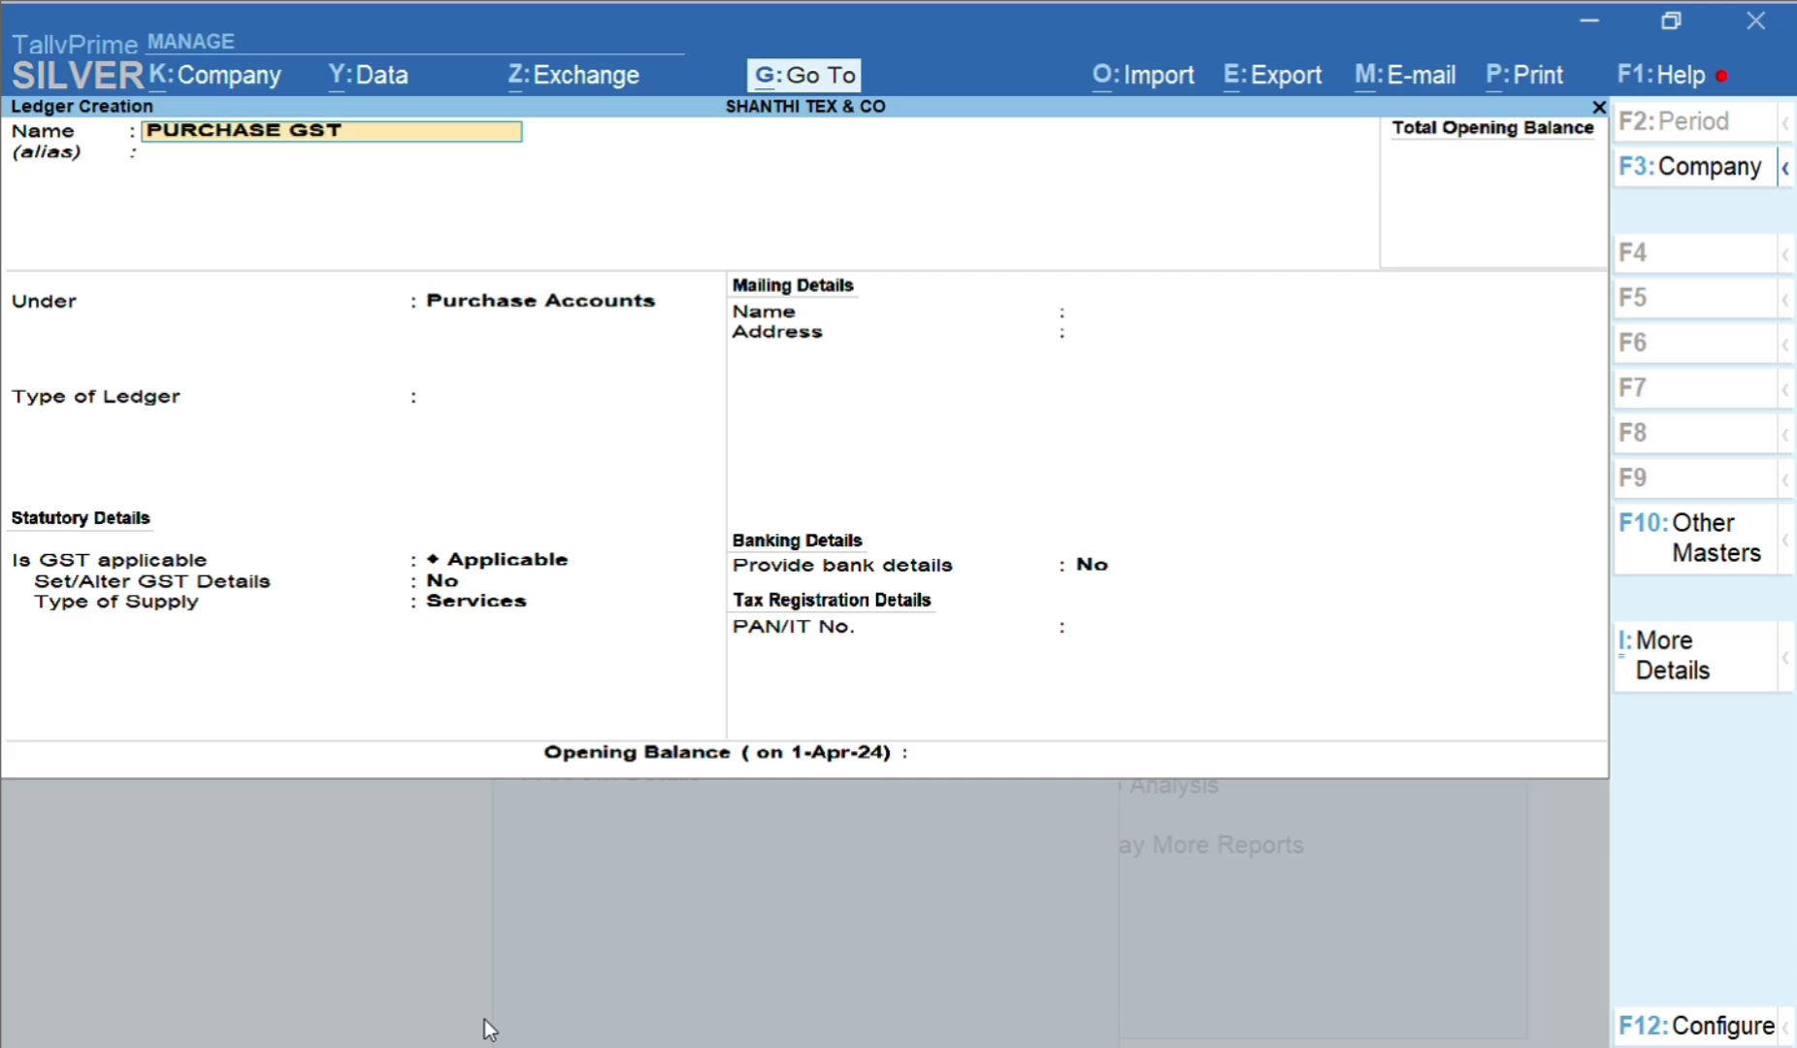
pyautogui.write('@18%')
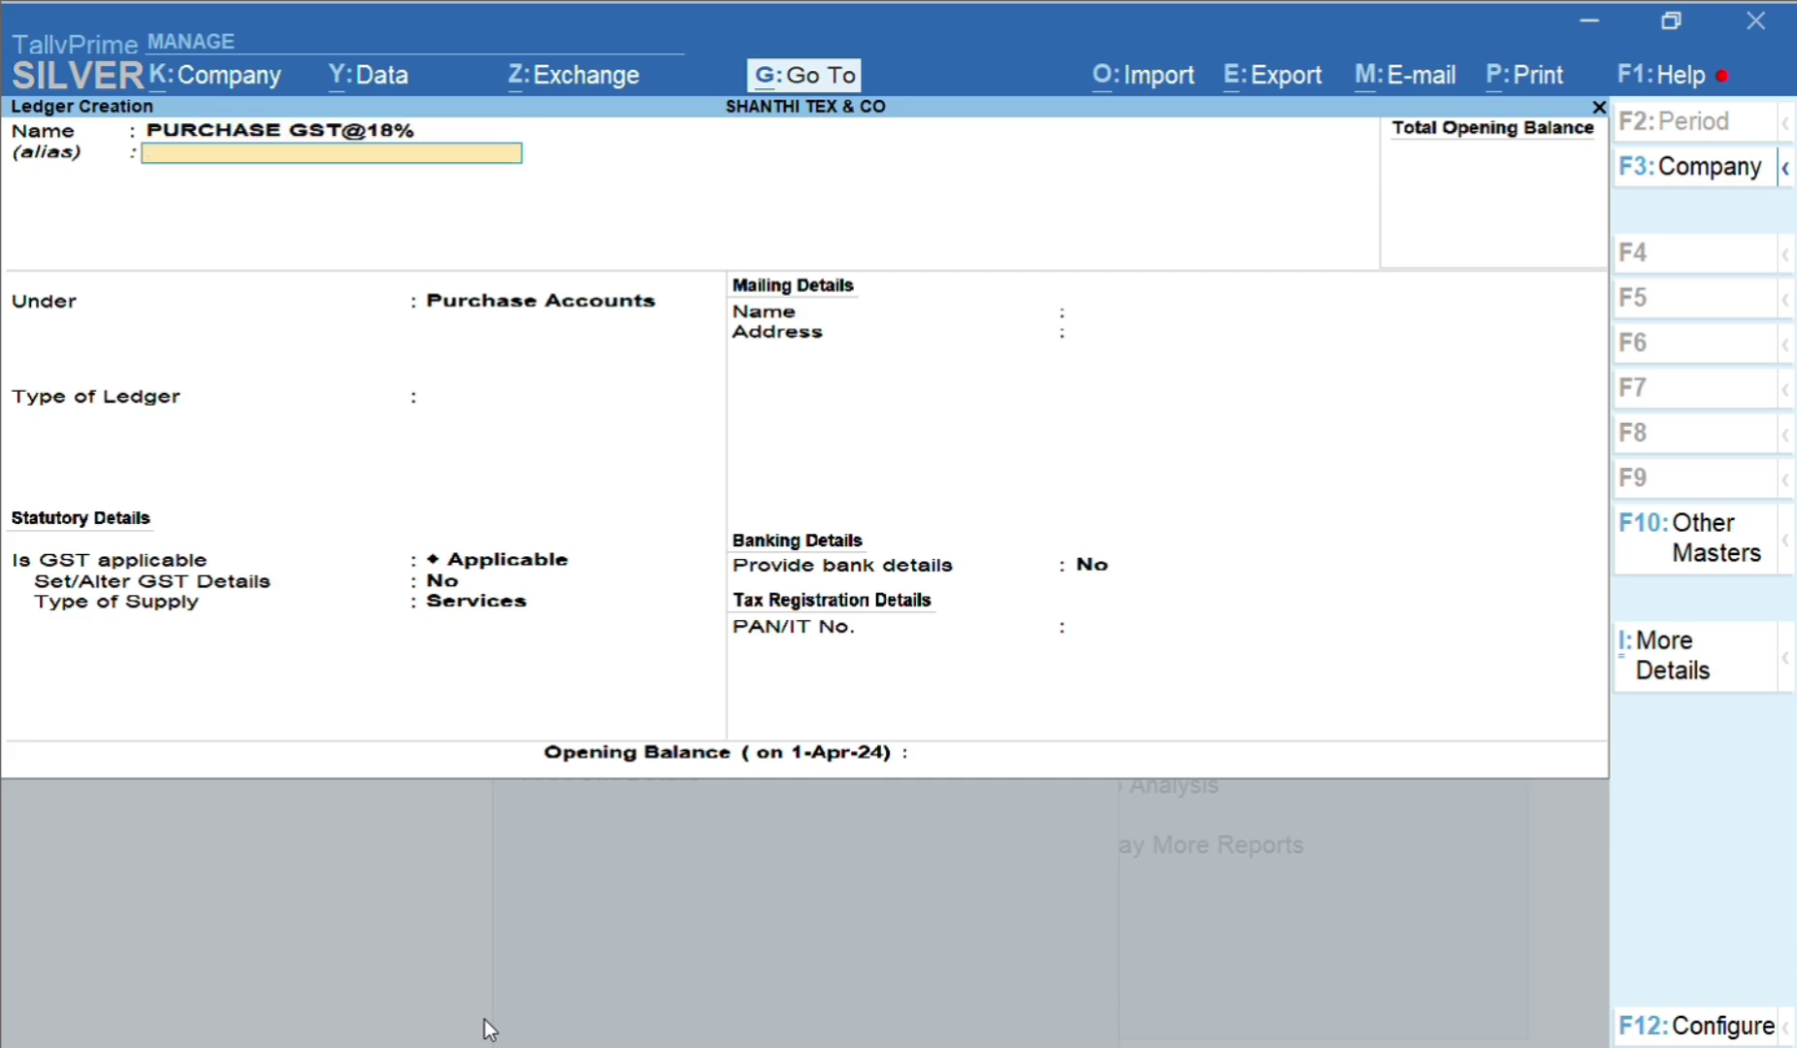
pyautogui.press('Return')
pyautogui.press('Return')
pyautogui.press('Return')
pyautogui.press('Return')
pyautogui.press('Up')
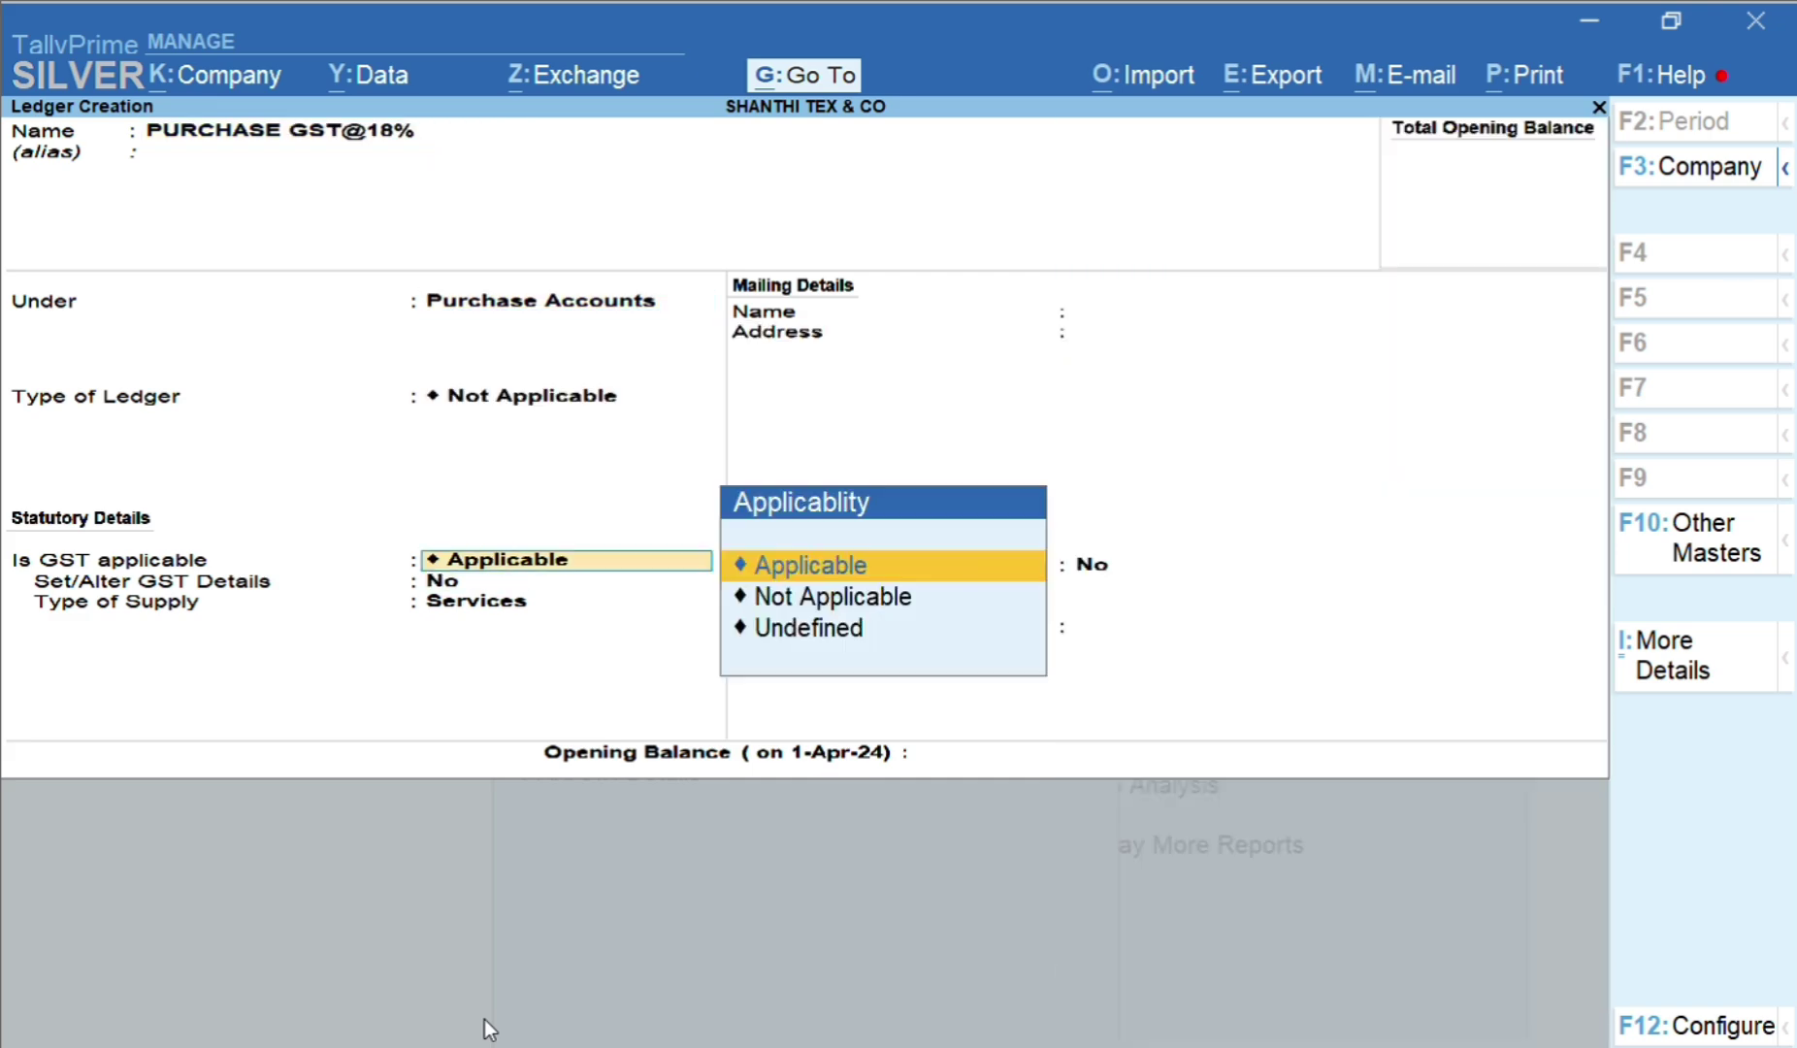
pyautogui.press('Return')
pyautogui.write('y')
pyautogui.press('Return')
pyautogui.press('Return')
pyautogui.press('Return')
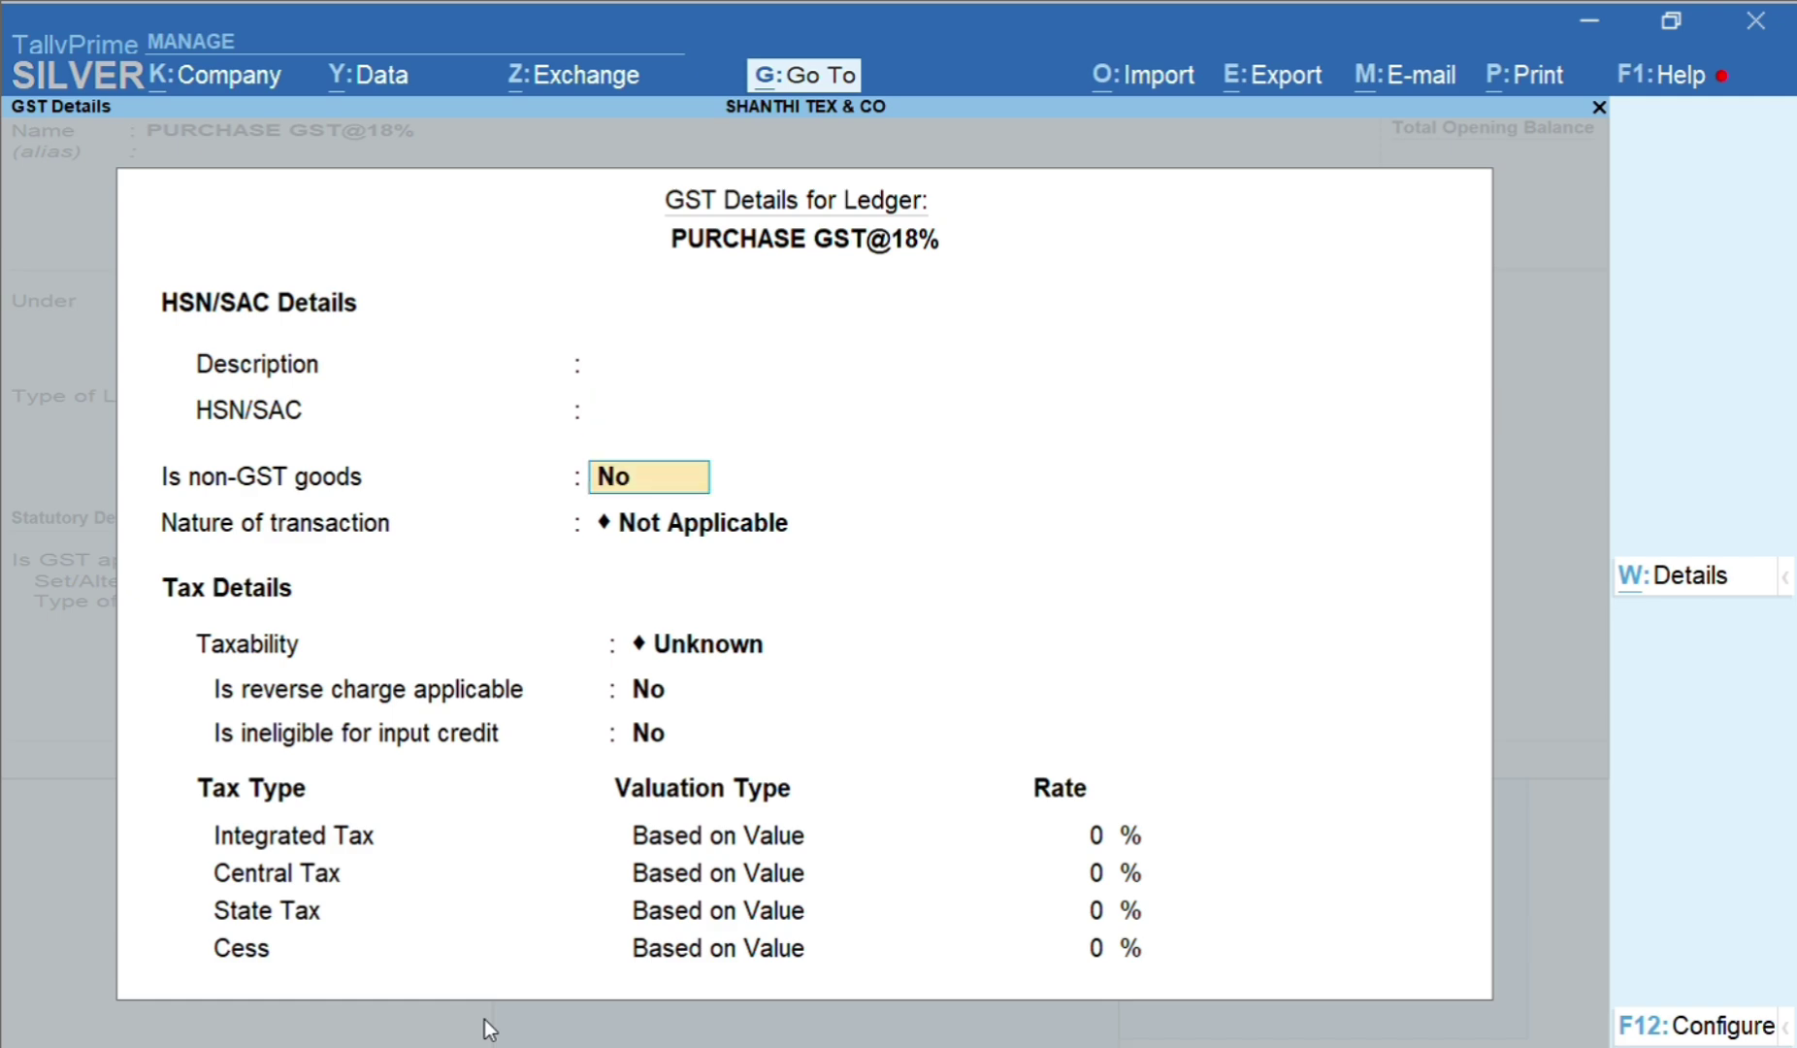
pyautogui.press('Return')
pyautogui.press('Return')
# Set Purchase Taxable with 18% integrated tax (9% central and state) and Goods supply
pyautogui.press('Up')
pyautogui.write('PURC')
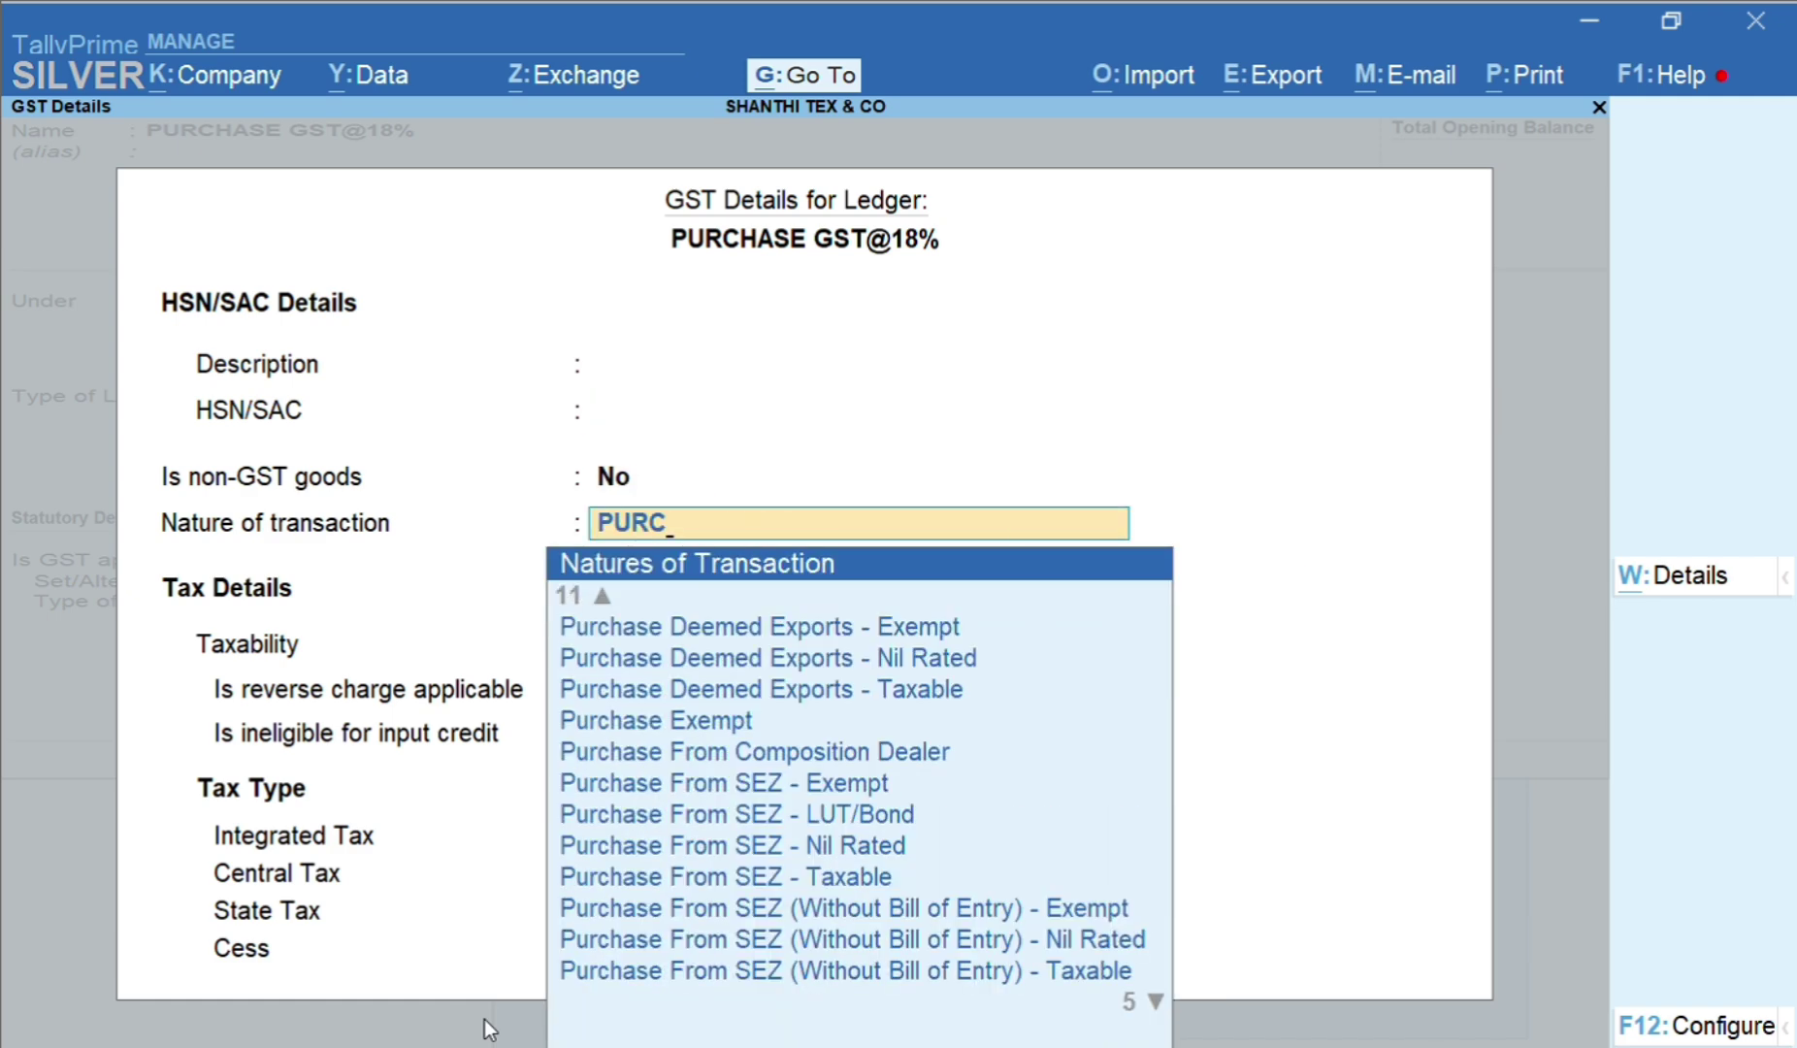
pyautogui.press('End')
pyautogui.press('Up')
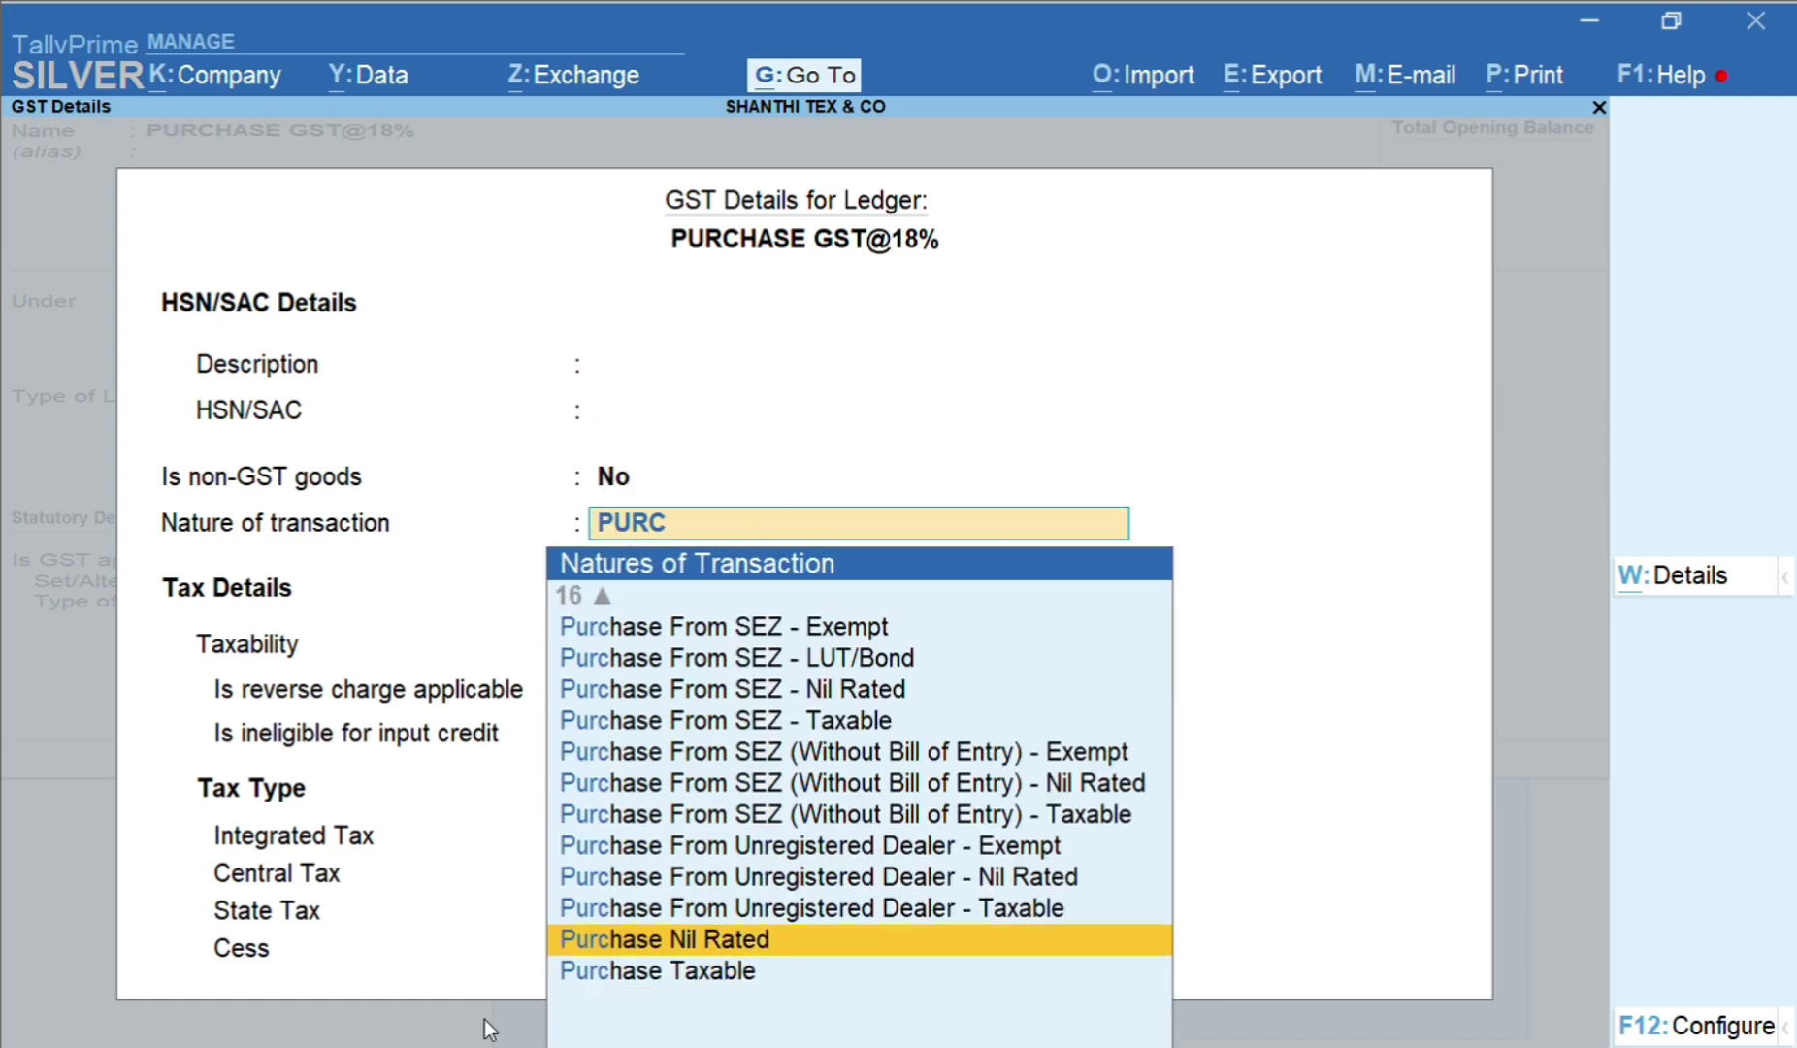
pyautogui.press('Down')
pyautogui.press('Return')
pyautogui.press('Return')
pyautogui.press('Return')
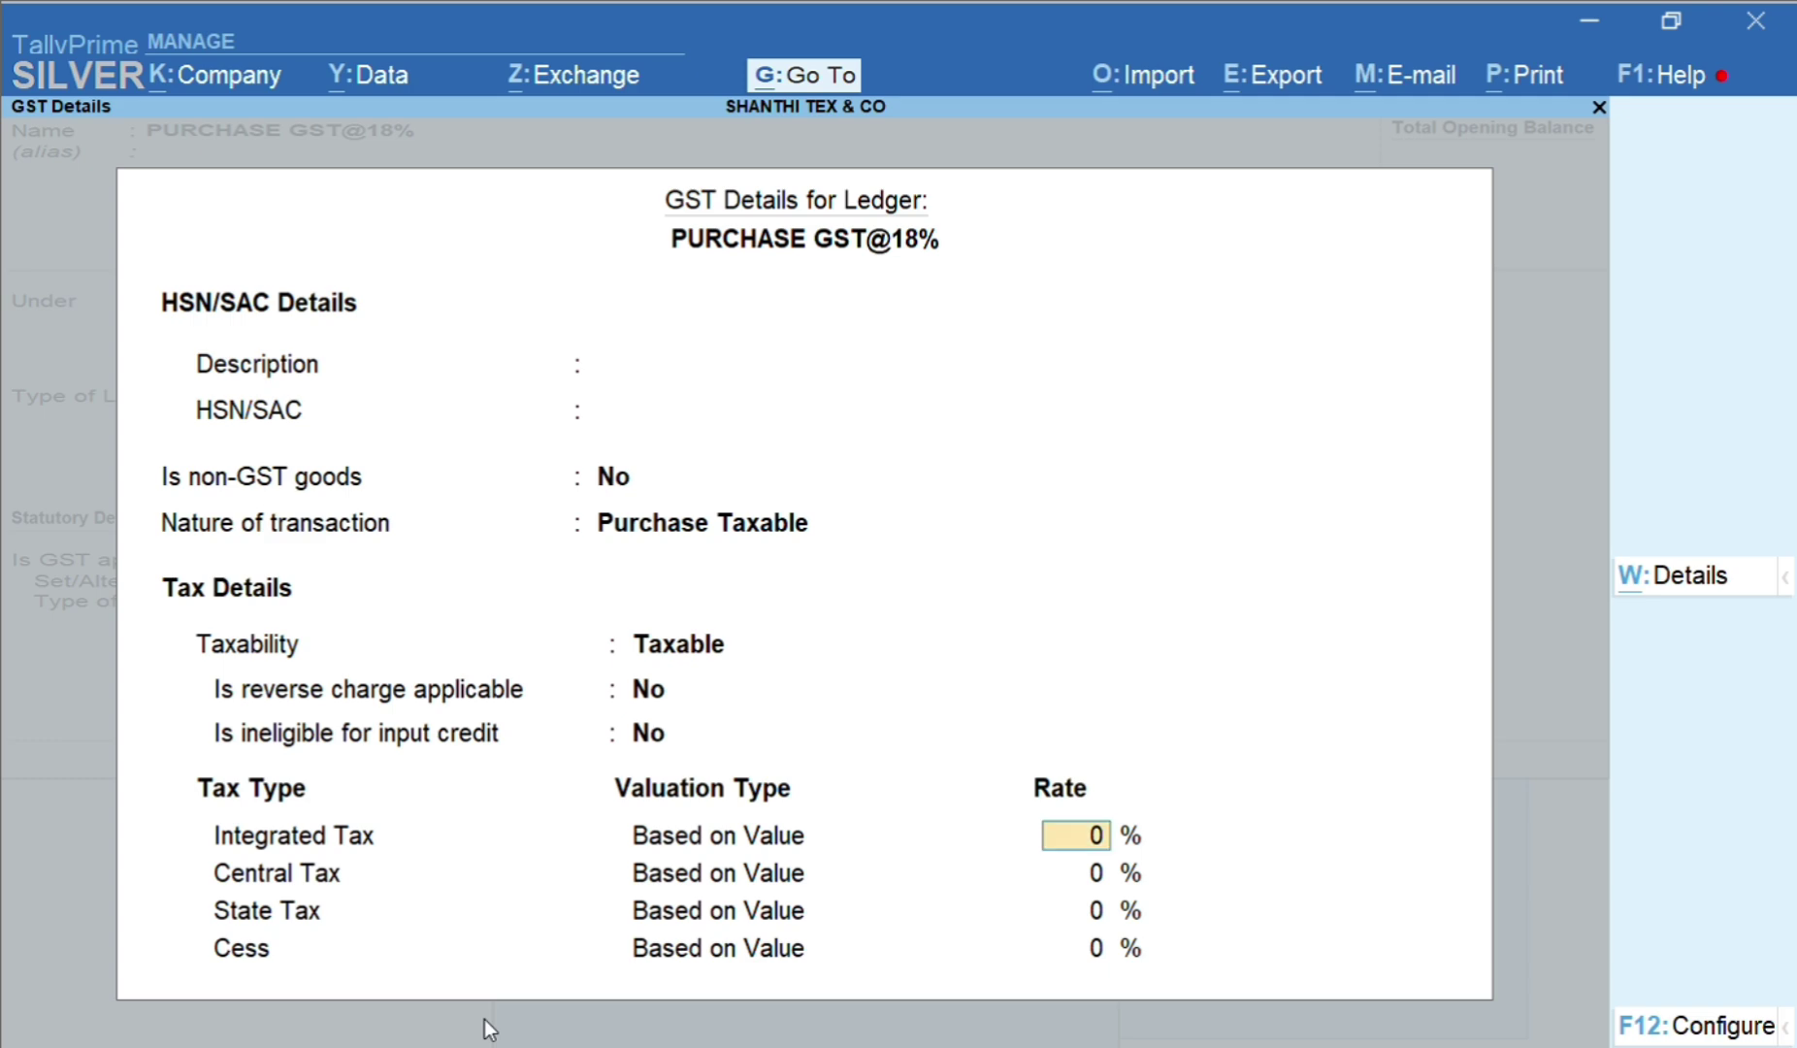
pyautogui.write('18')
pyautogui.press('Return')
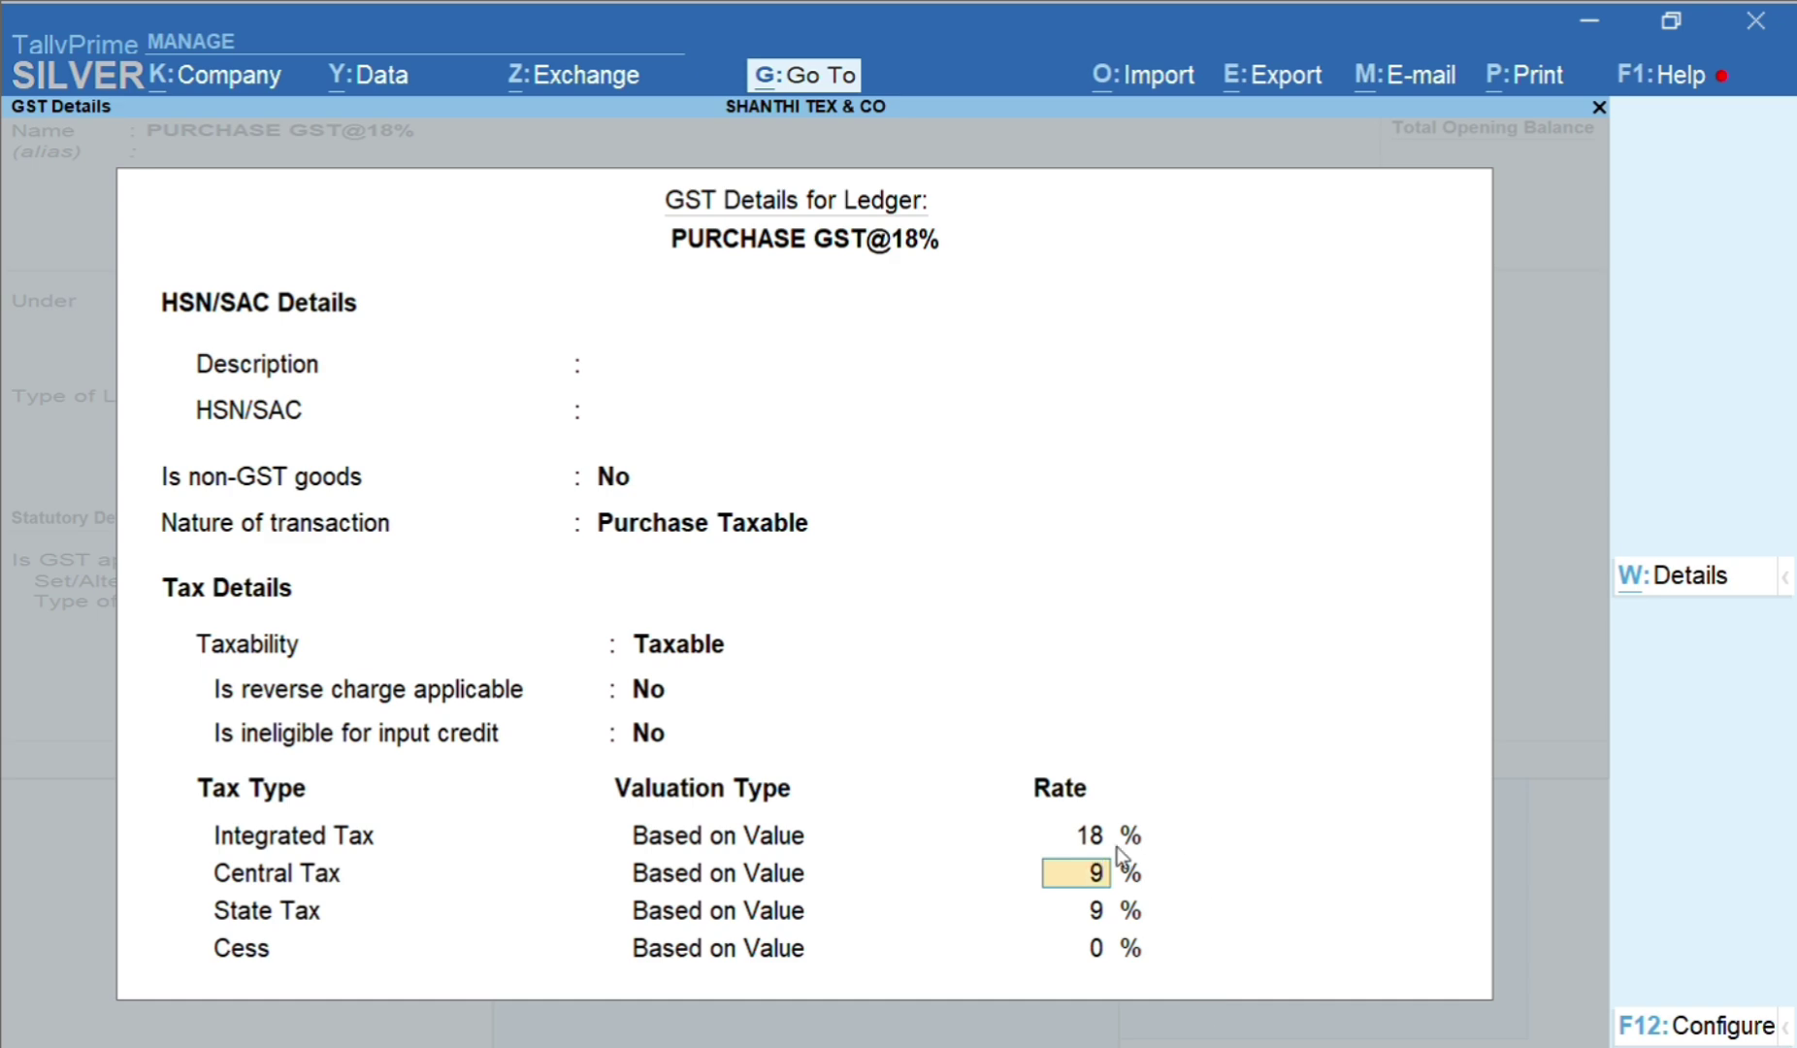
pyautogui.press('Up')
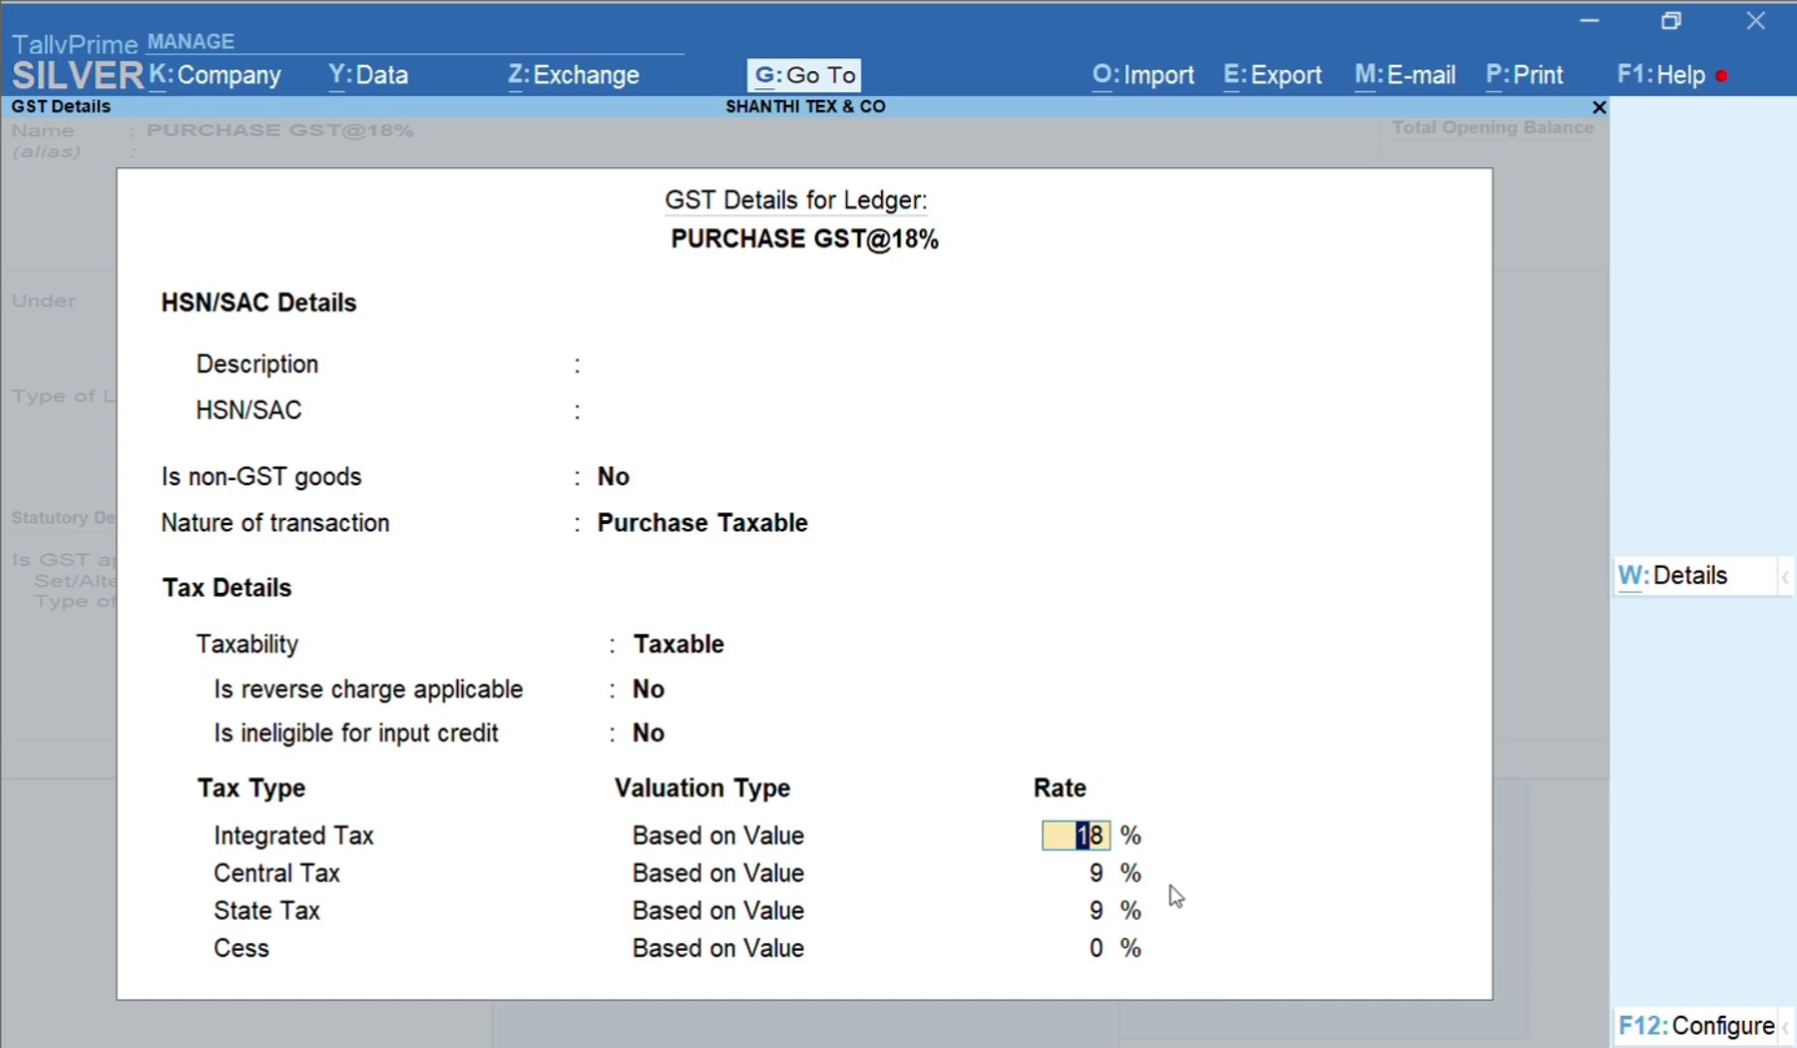
pyautogui.press('Return')
pyautogui.press('Return')
pyautogui.press('Return')
pyautogui.press('Return')
pyautogui.press('Return')
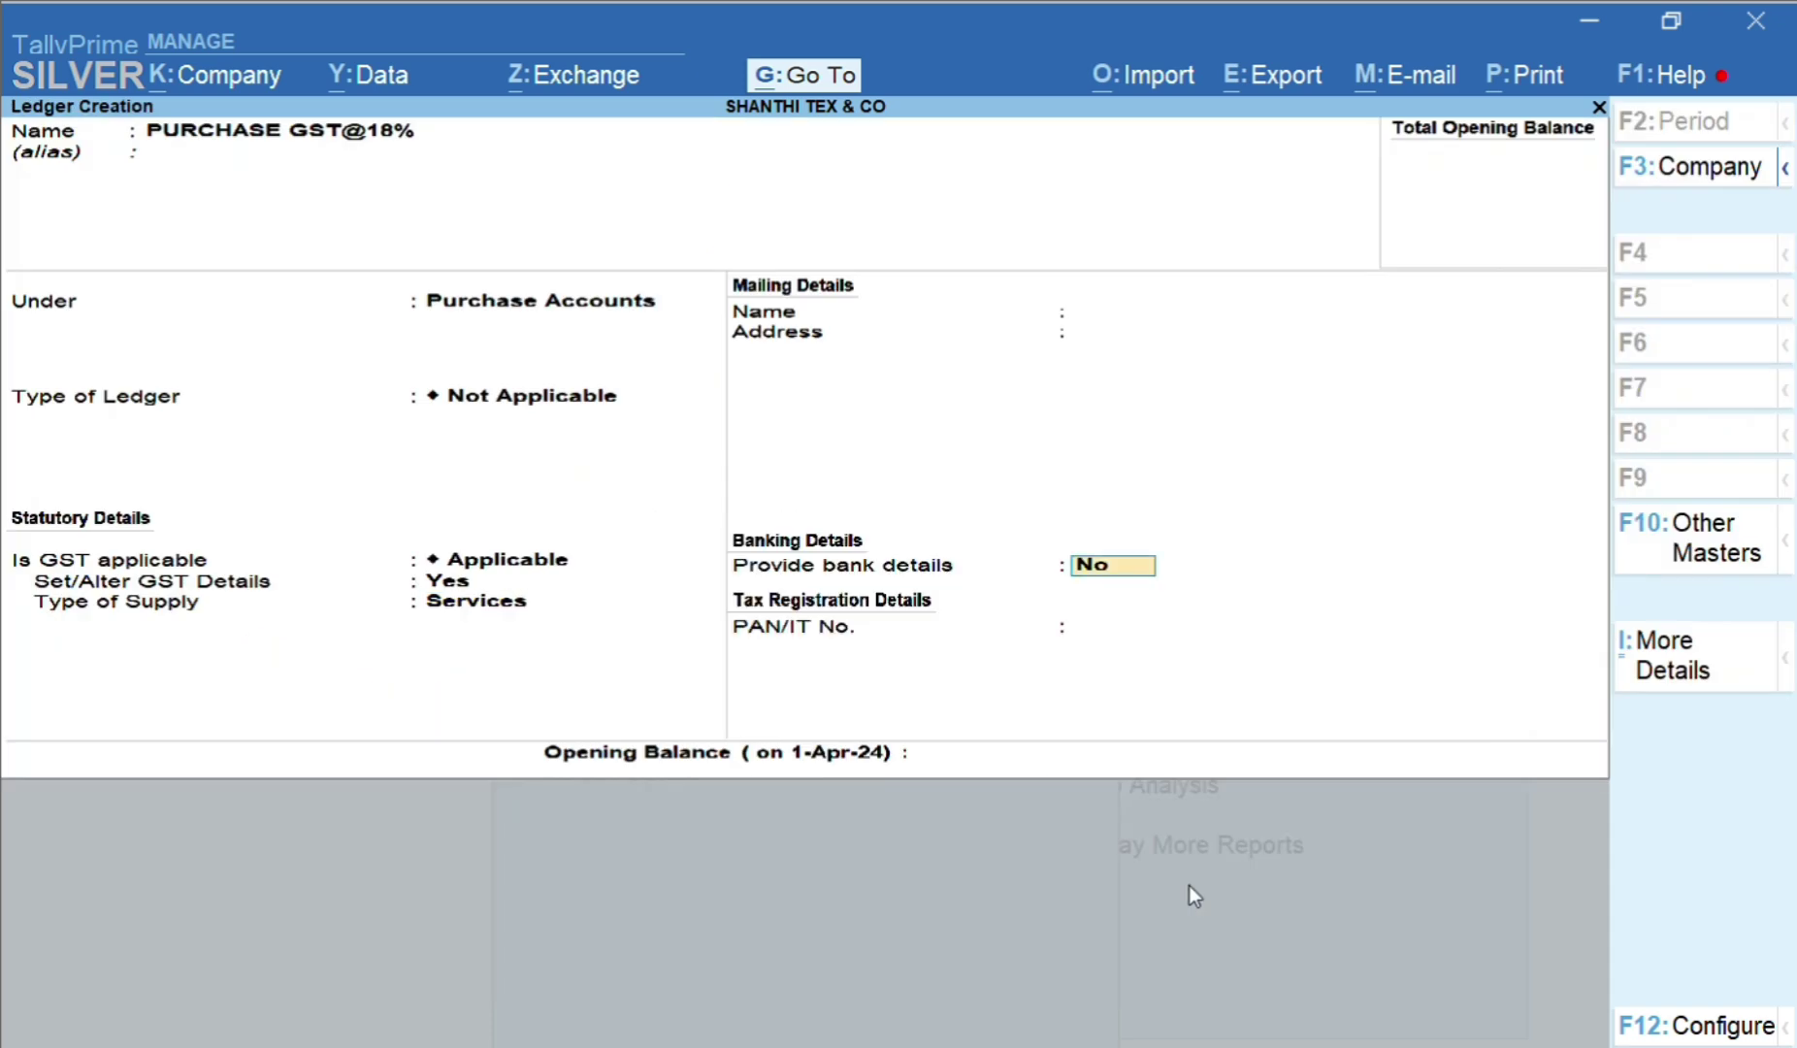
pyautogui.press('Up')
pyautogui.press('Return')
pyautogui.press('Return')
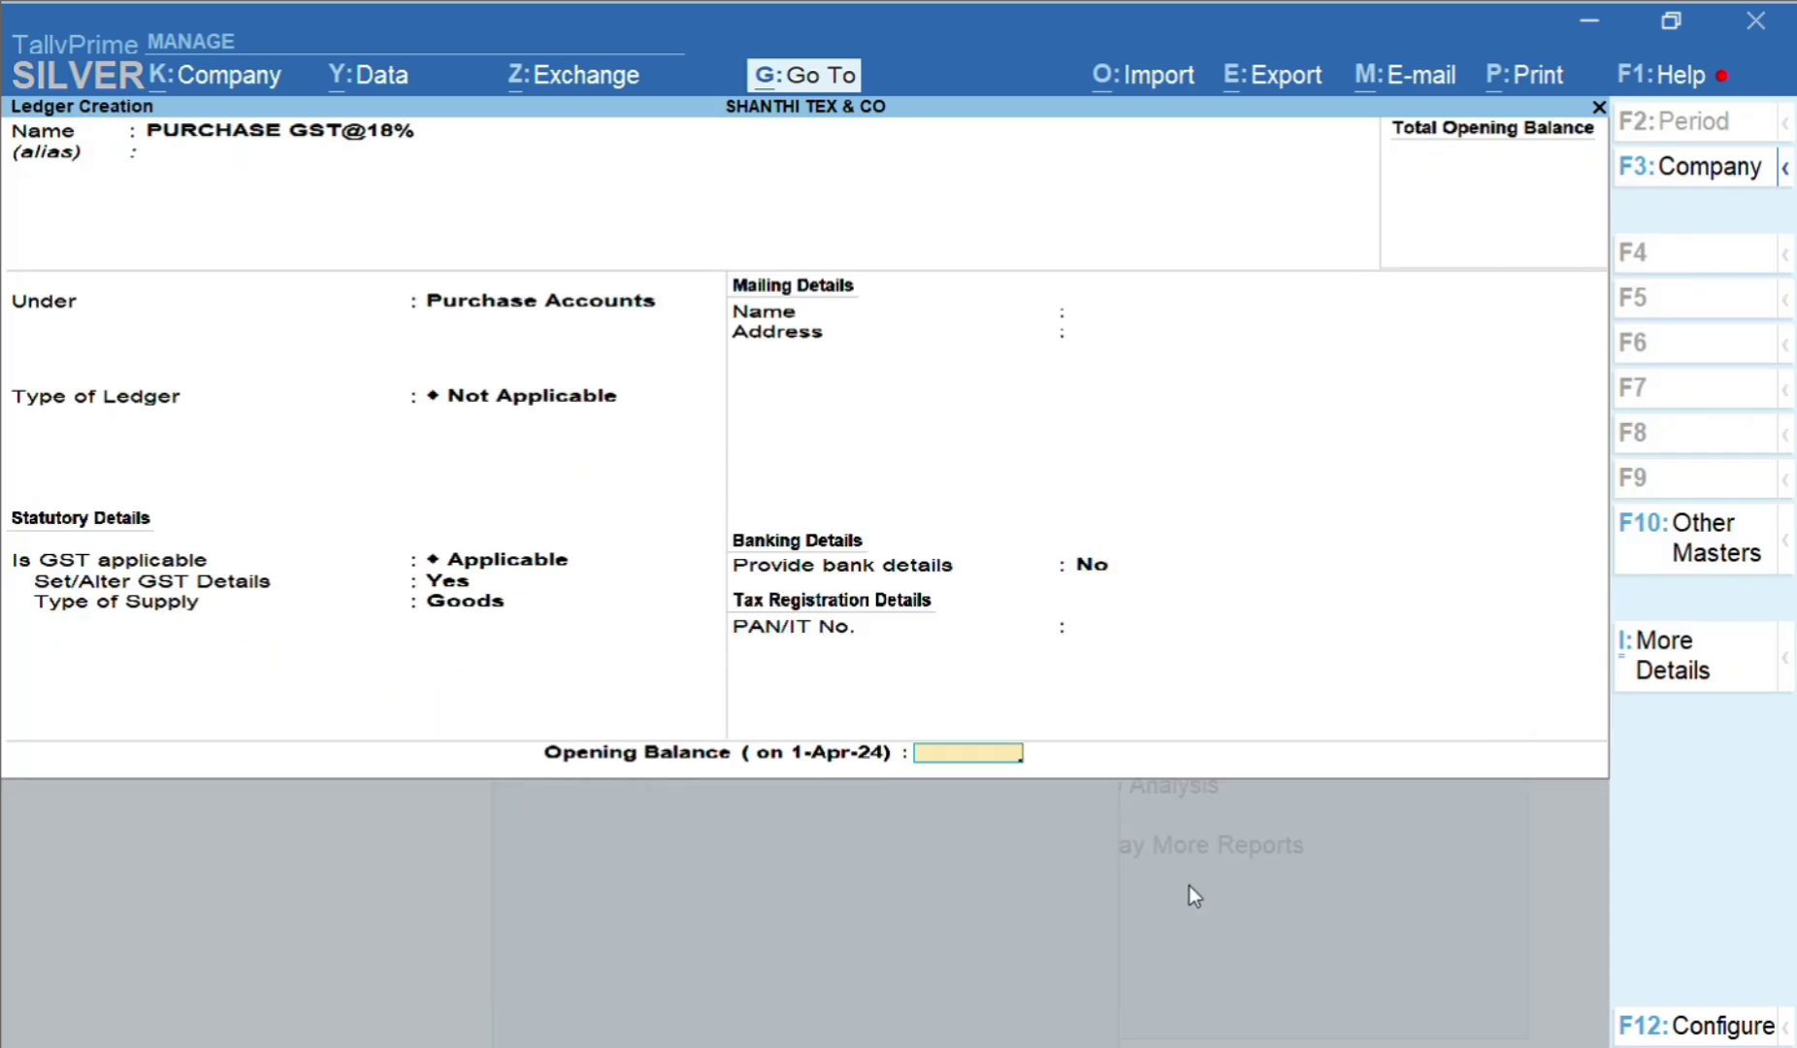
pyautogui.press('Return')
# Name the next ledger PURCHASE GST@28% under Purchase Accounts with GST Details set to Yes
pyautogui.write('PURC')
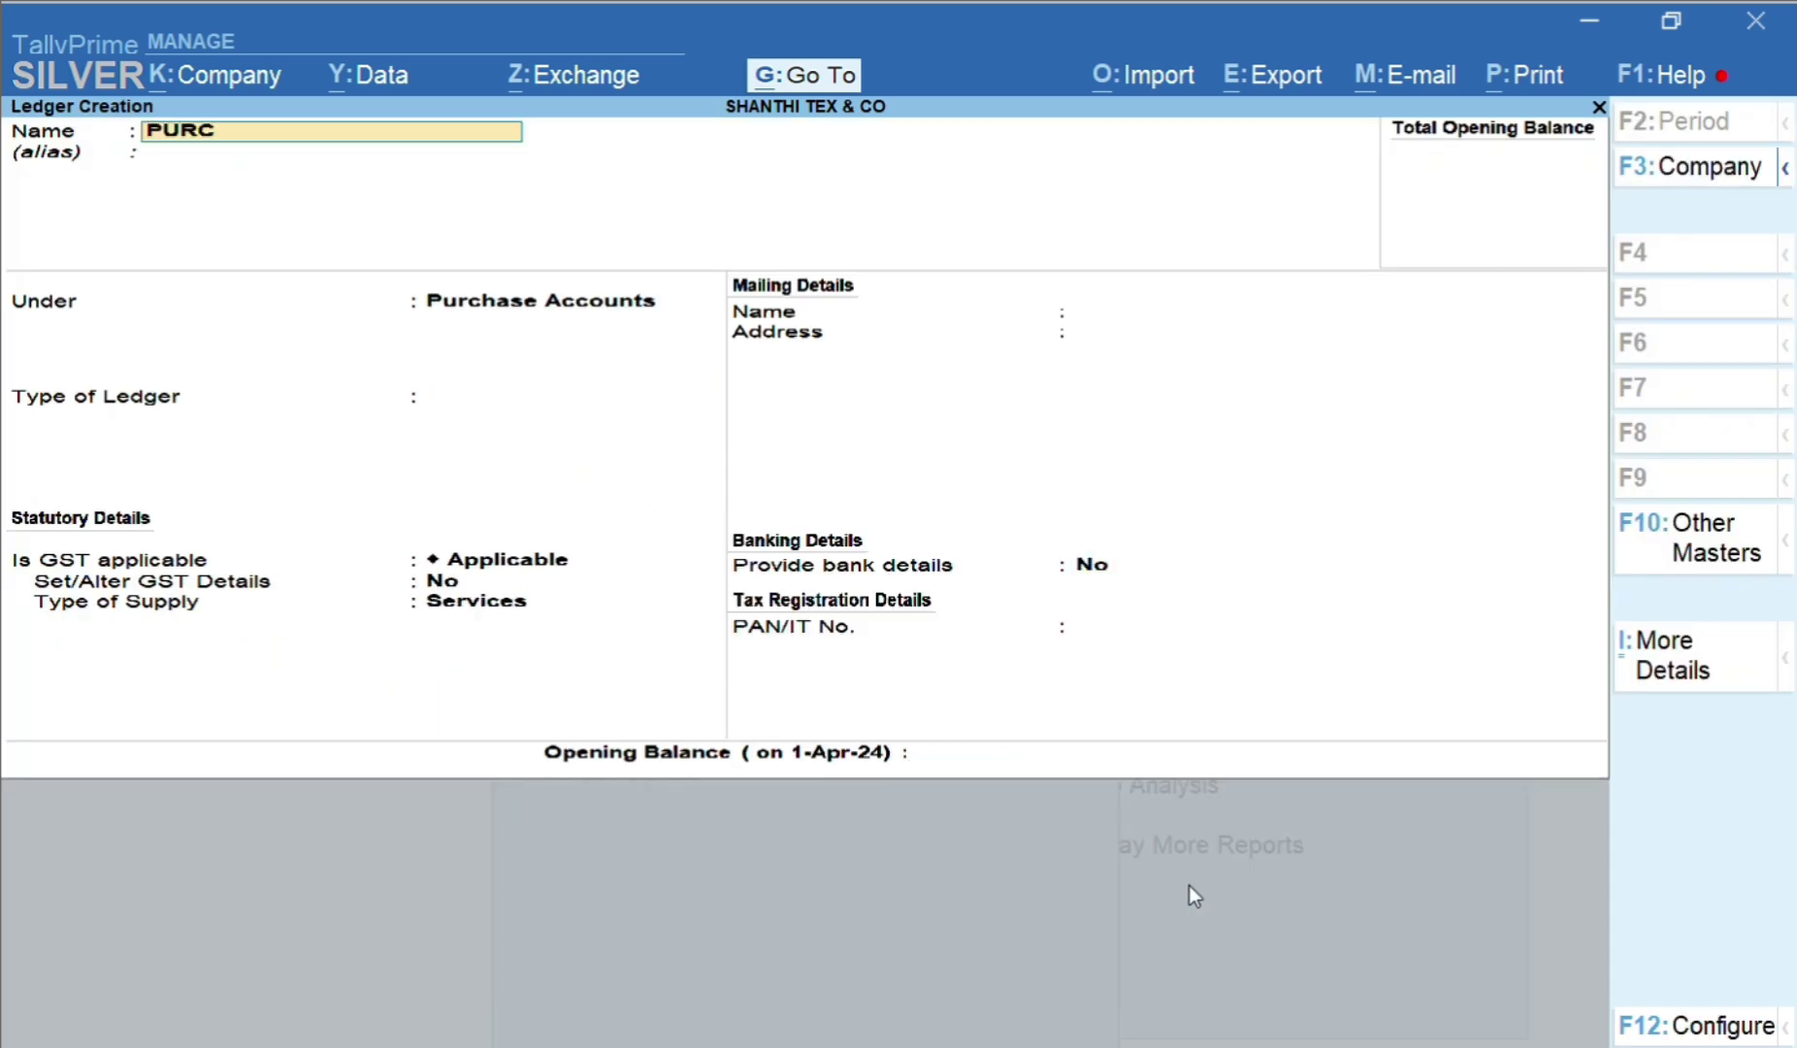
pyautogui.write('HASE GST@28%')
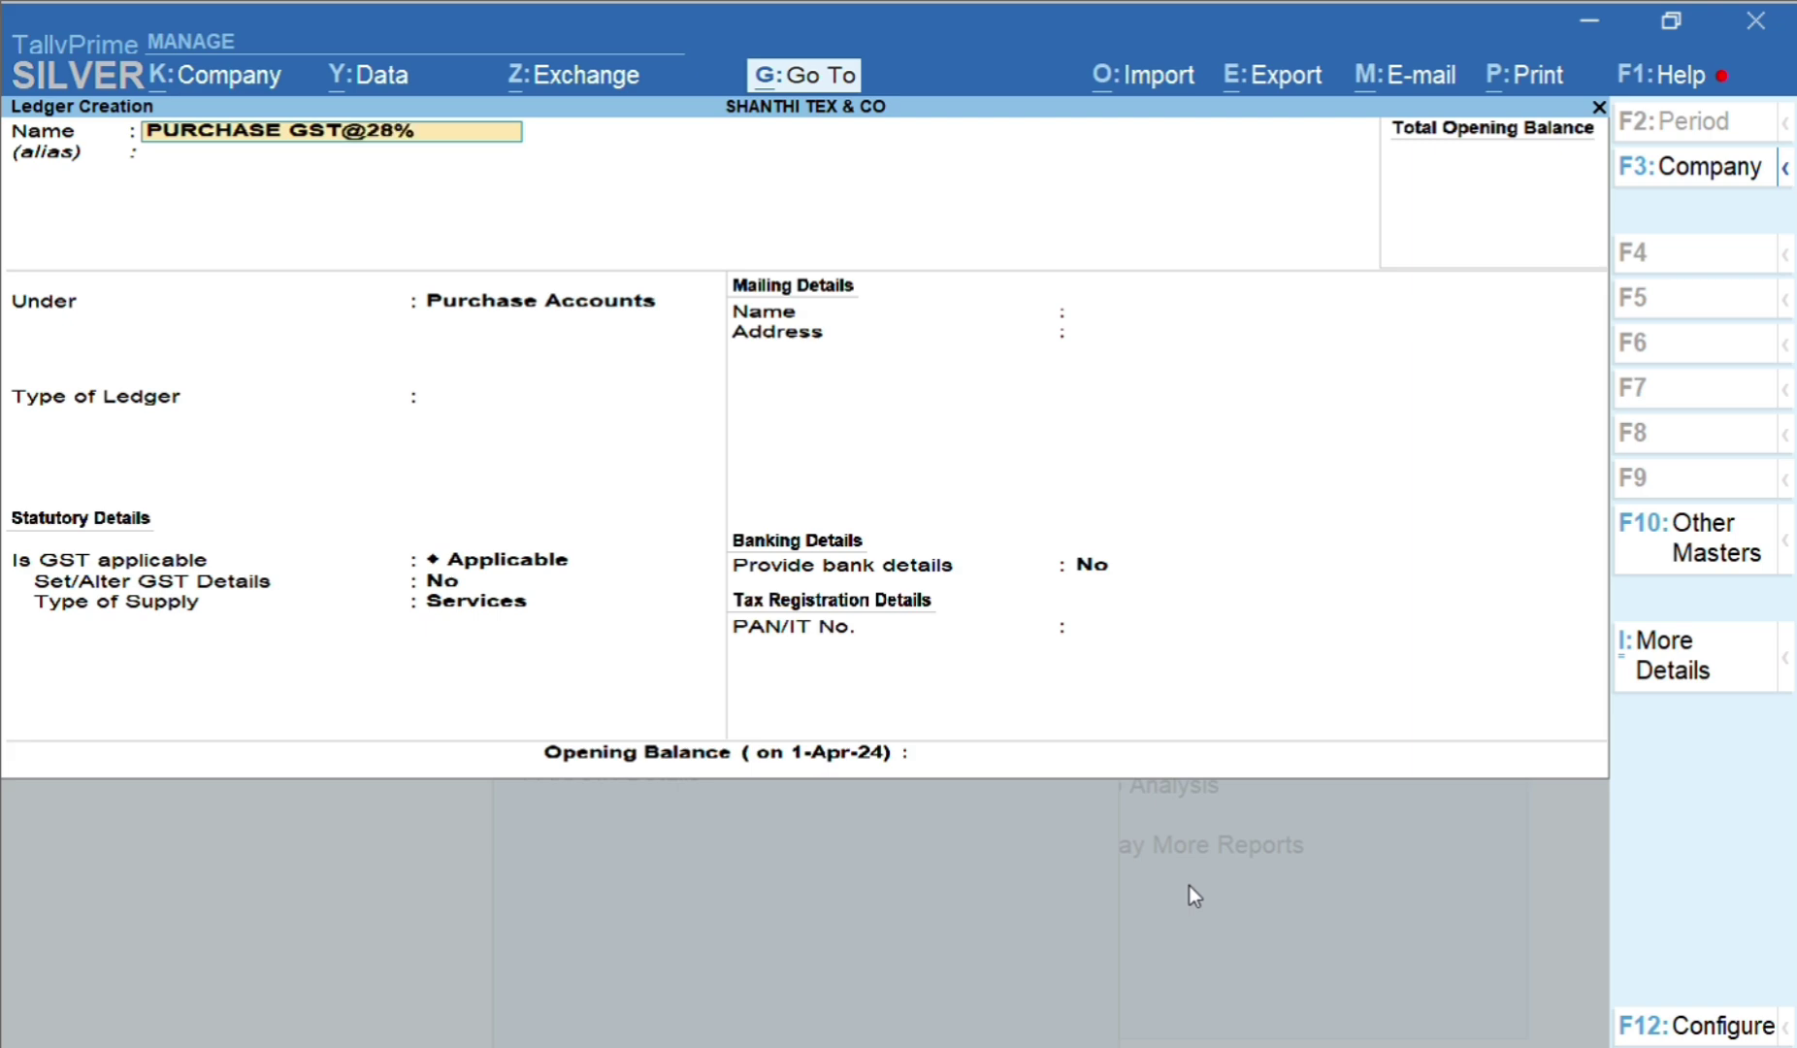
pyautogui.press('Return')
pyautogui.press('Return')
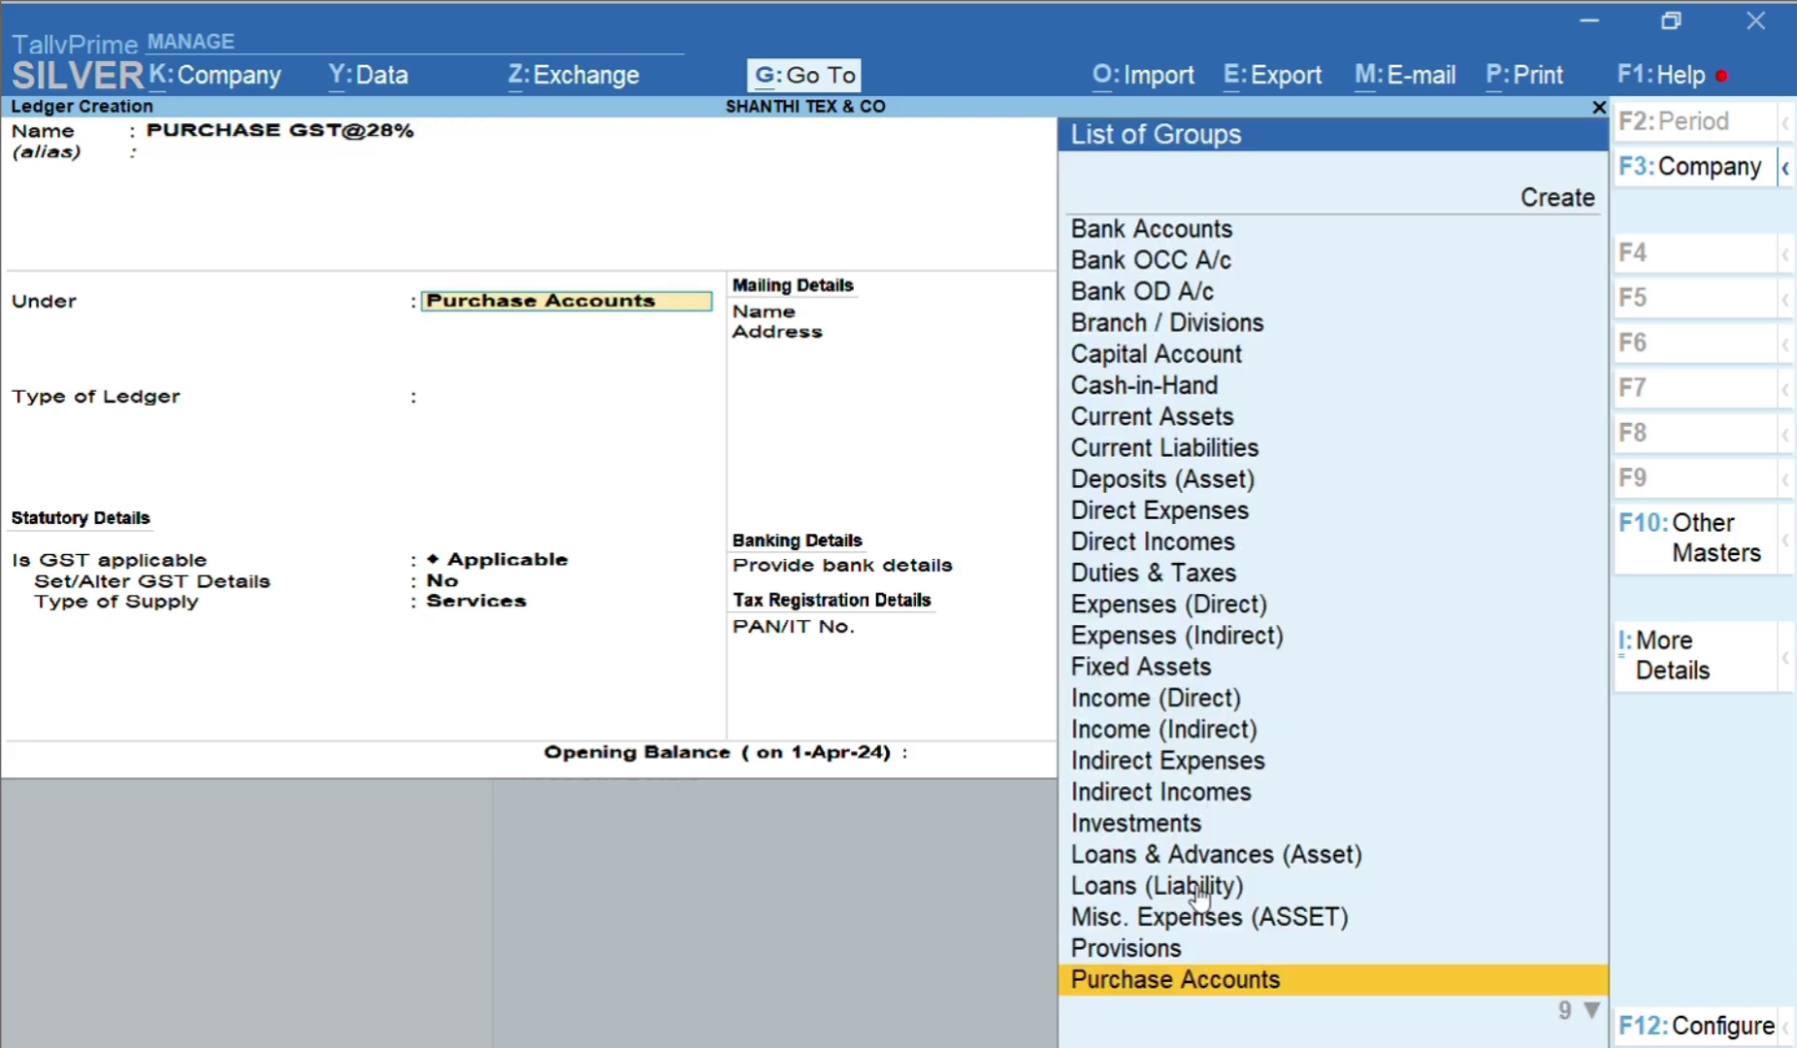
pyautogui.press('Return')
pyautogui.press('Return')
pyautogui.press('Return')
pyautogui.write('y')
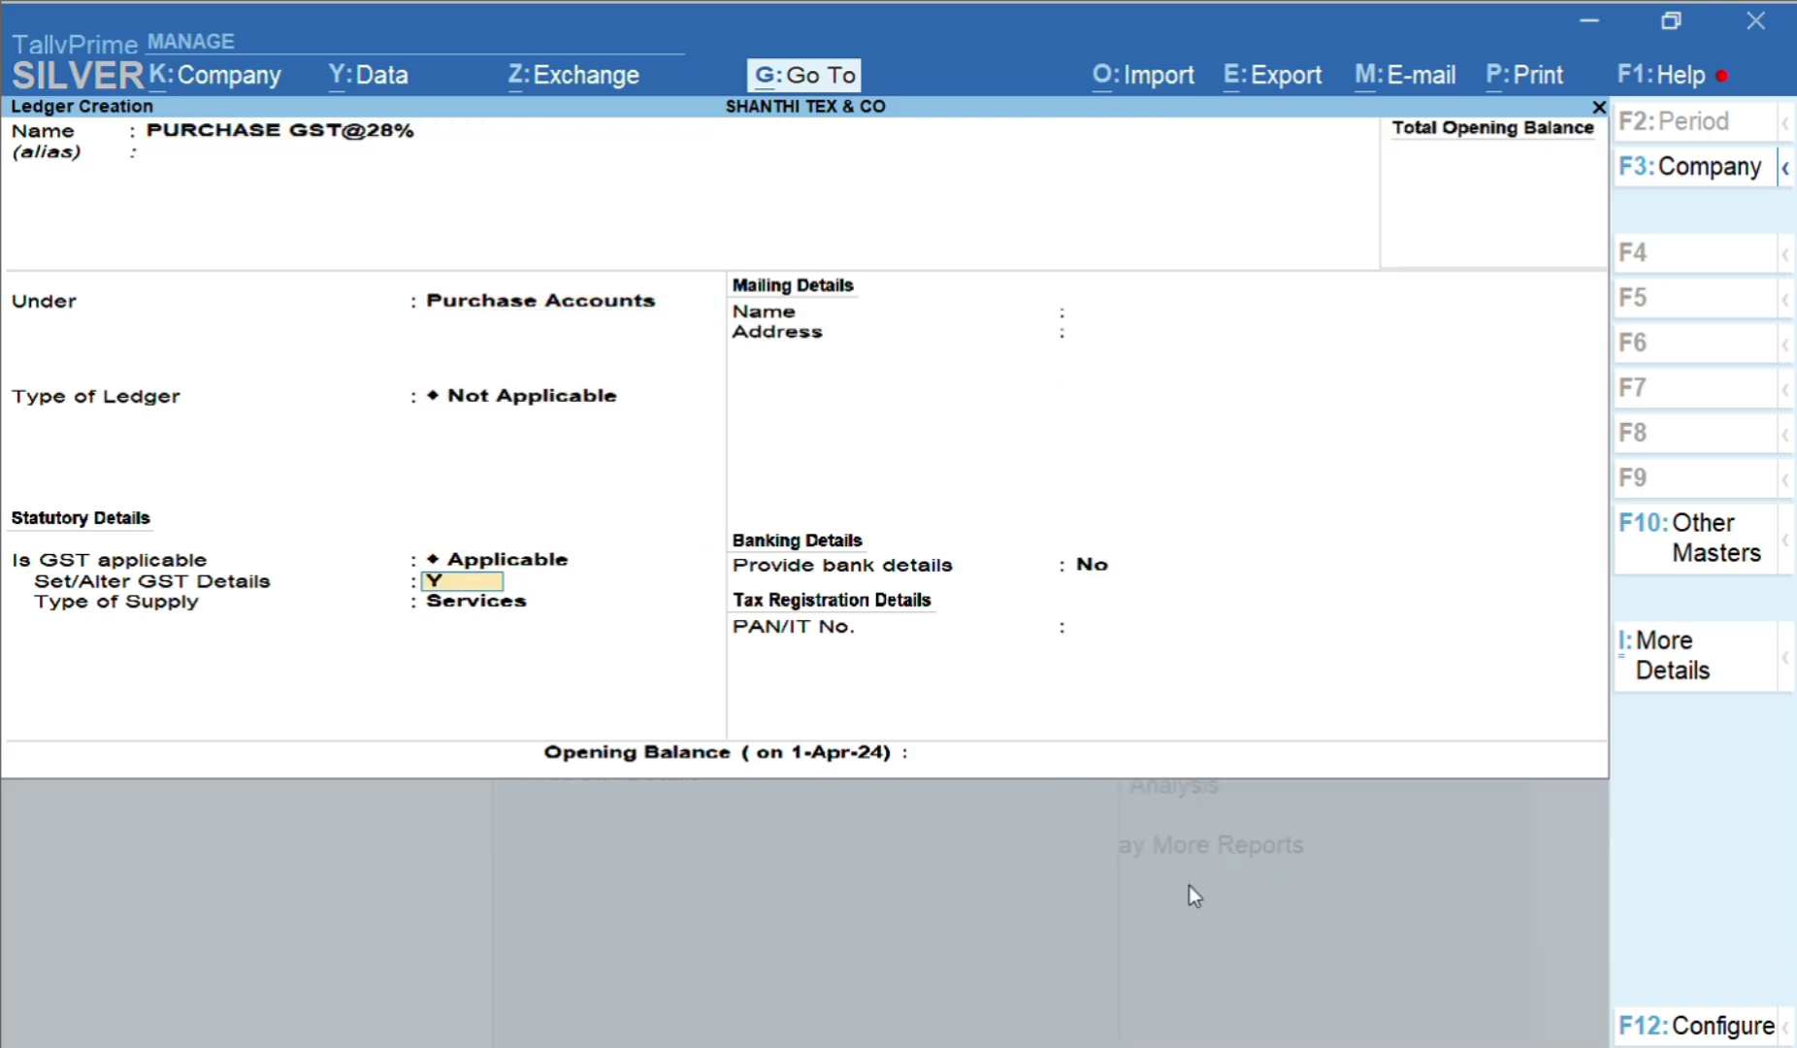
pyautogui.press('Return')
# Set Purchase Taxable with 28% integrated tax (14% central and state) and Goods supply
pyautogui.press('Return')
pyautogui.write('PURC')
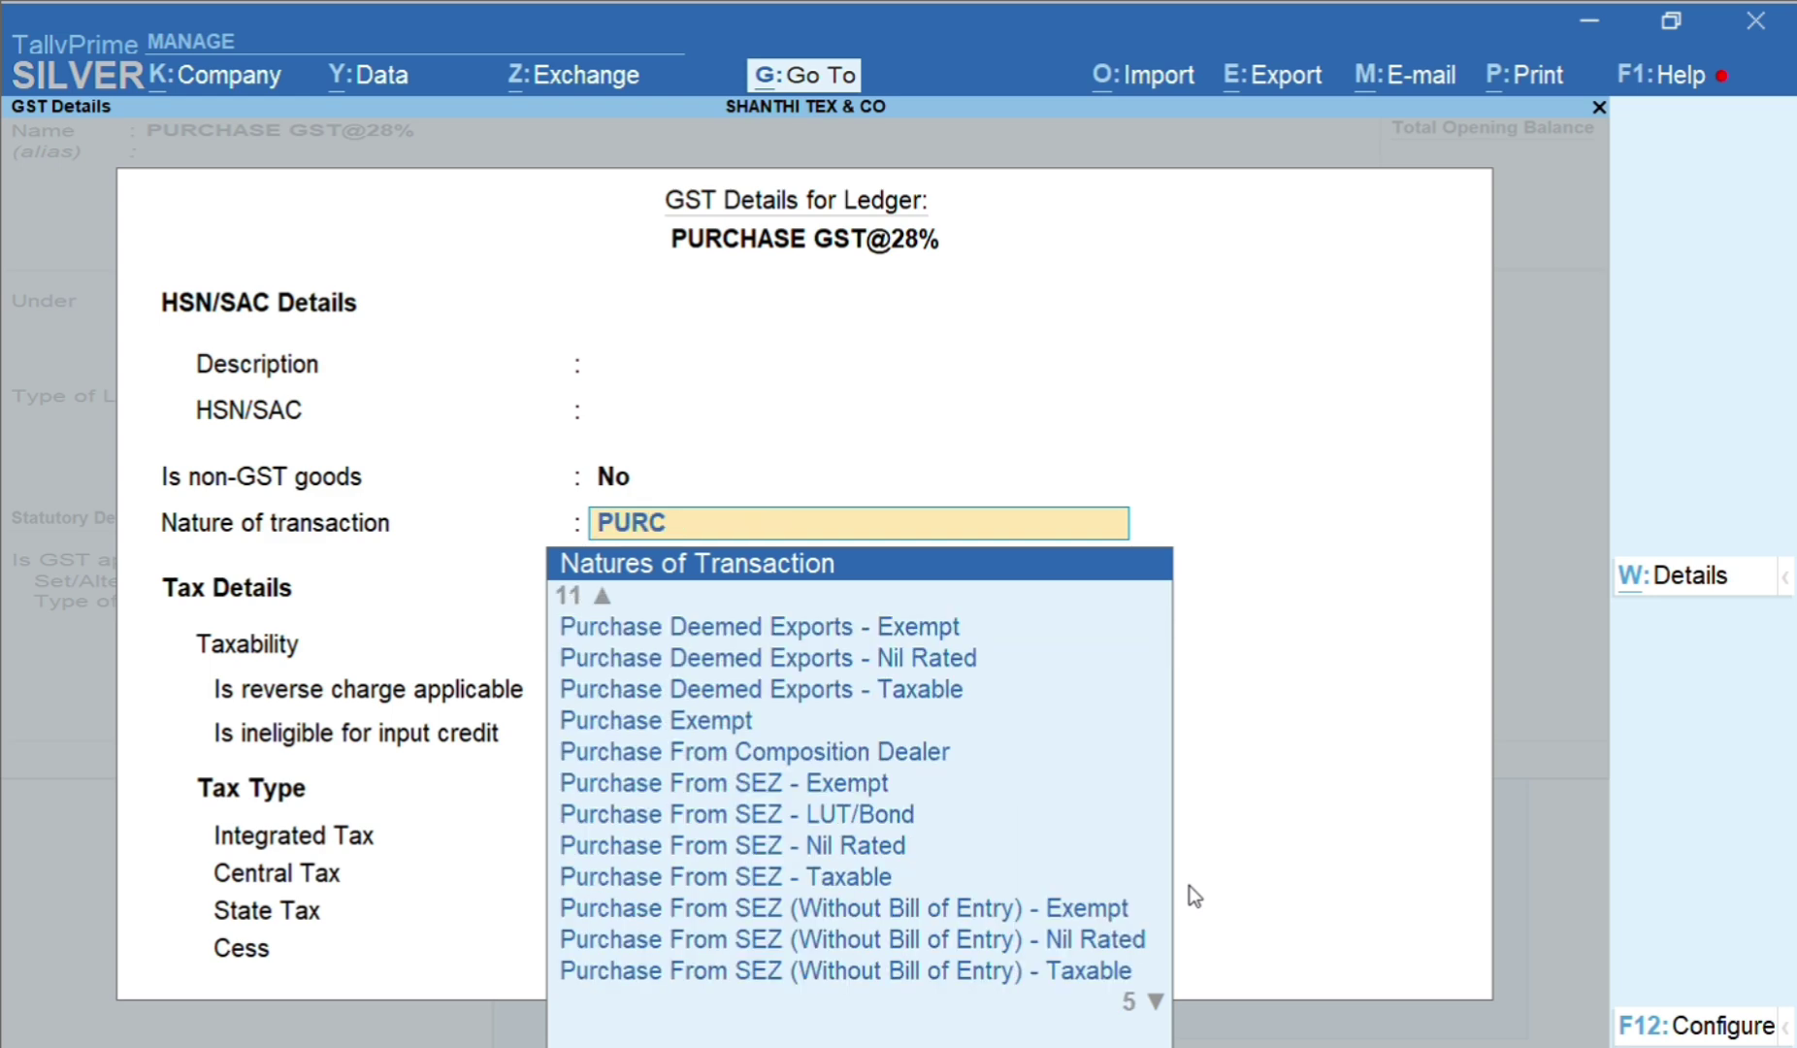
pyautogui.press('End')
pyautogui.press('Up')
pyautogui.press('Down')
pyautogui.press('Return')
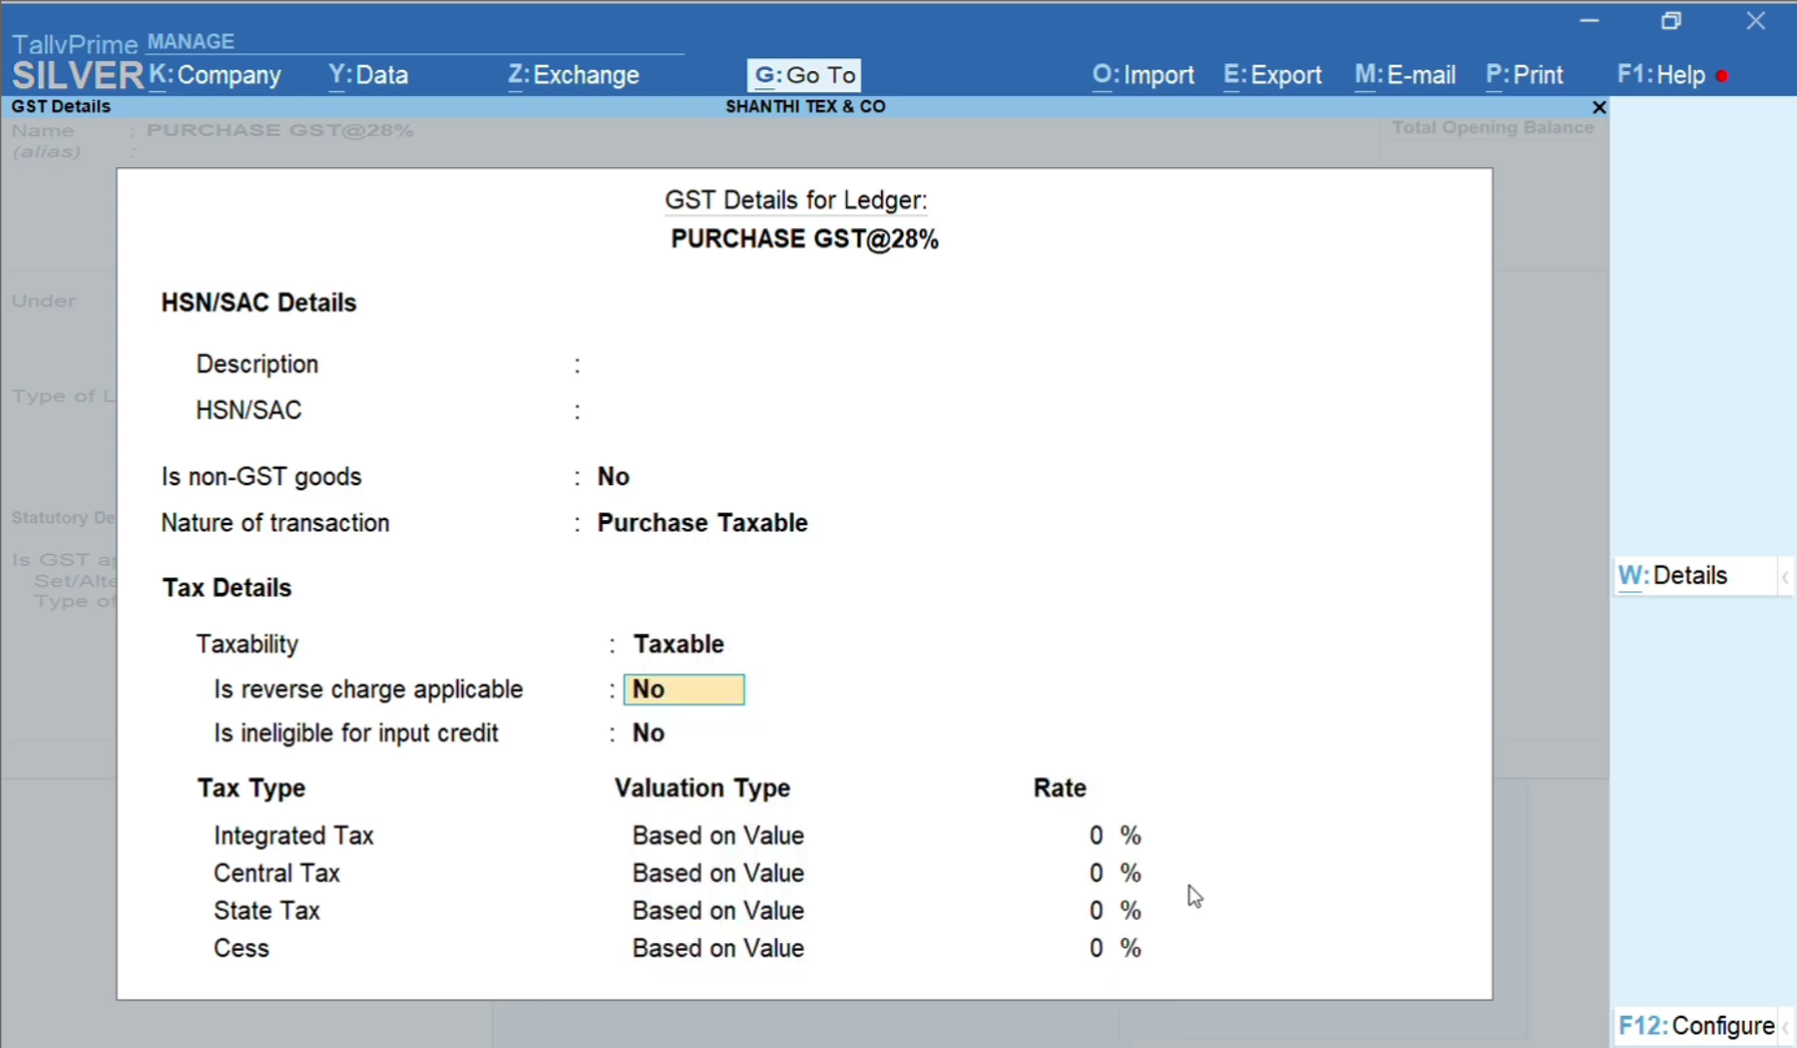
pyautogui.press('Return')
pyautogui.press('Return')
pyautogui.write('28')
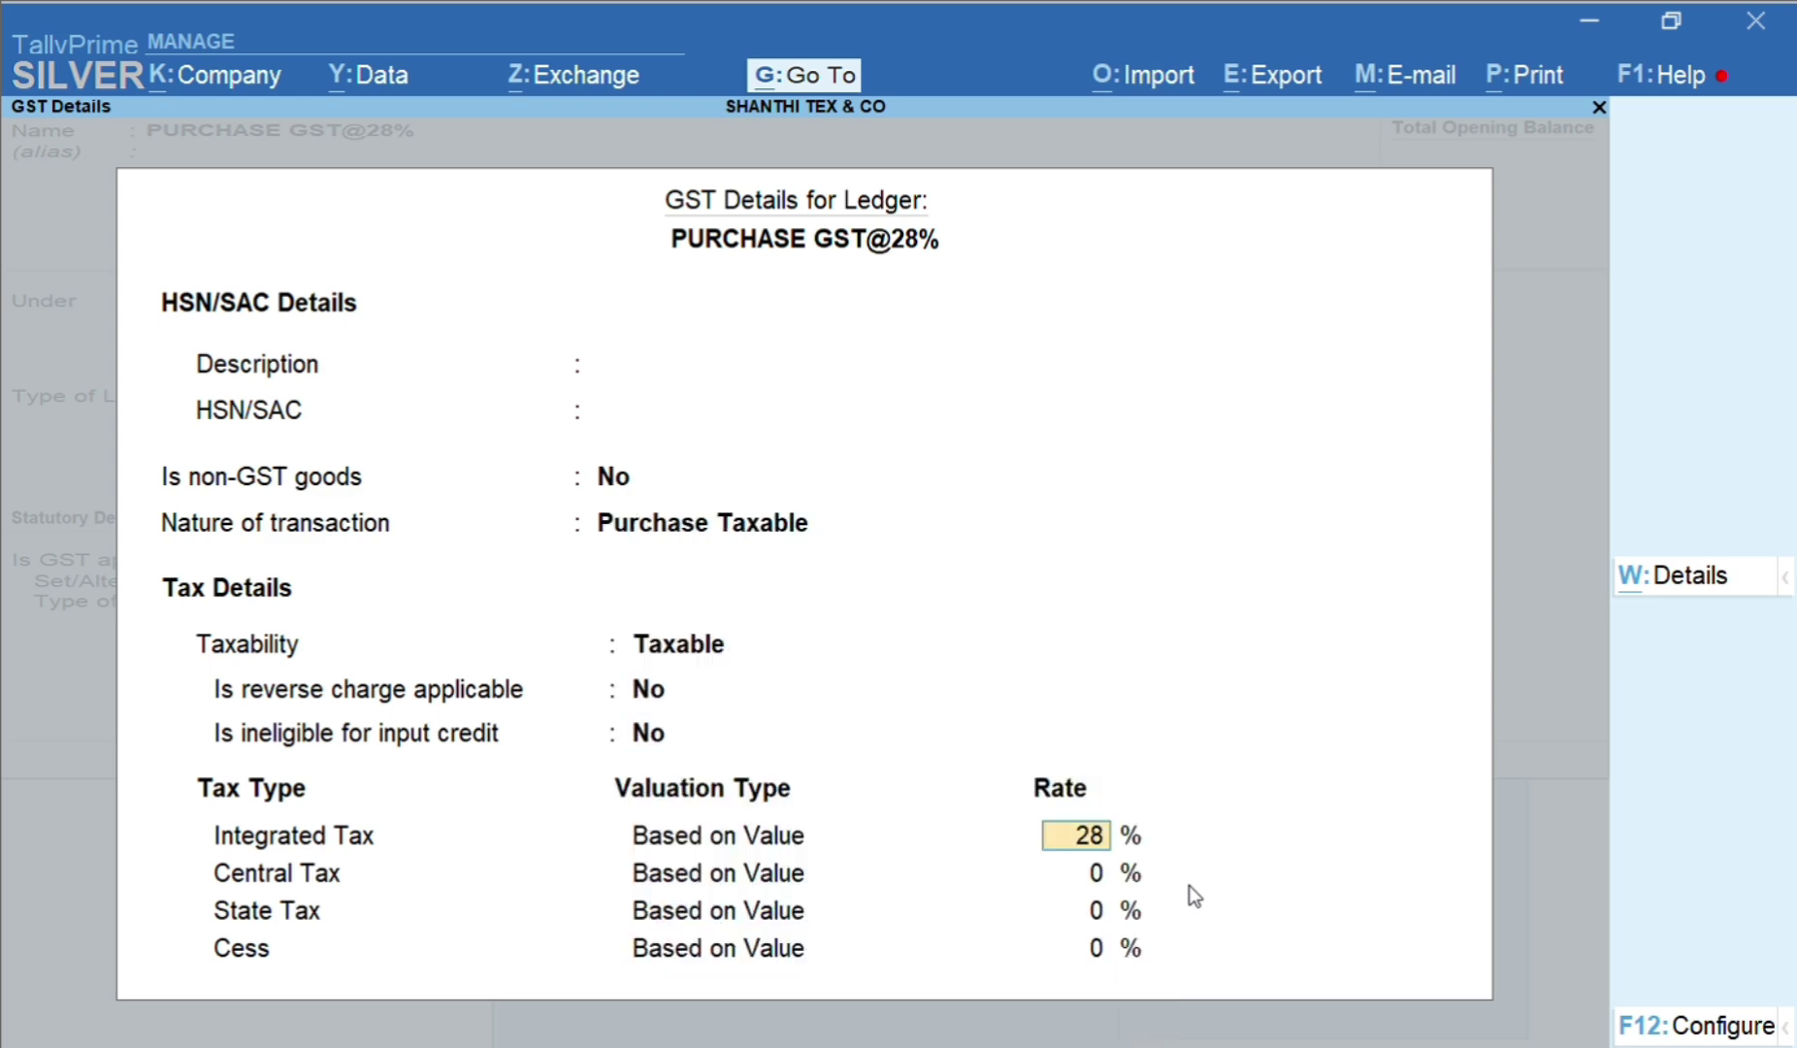
pyautogui.press('Return')
pyautogui.press('Return')
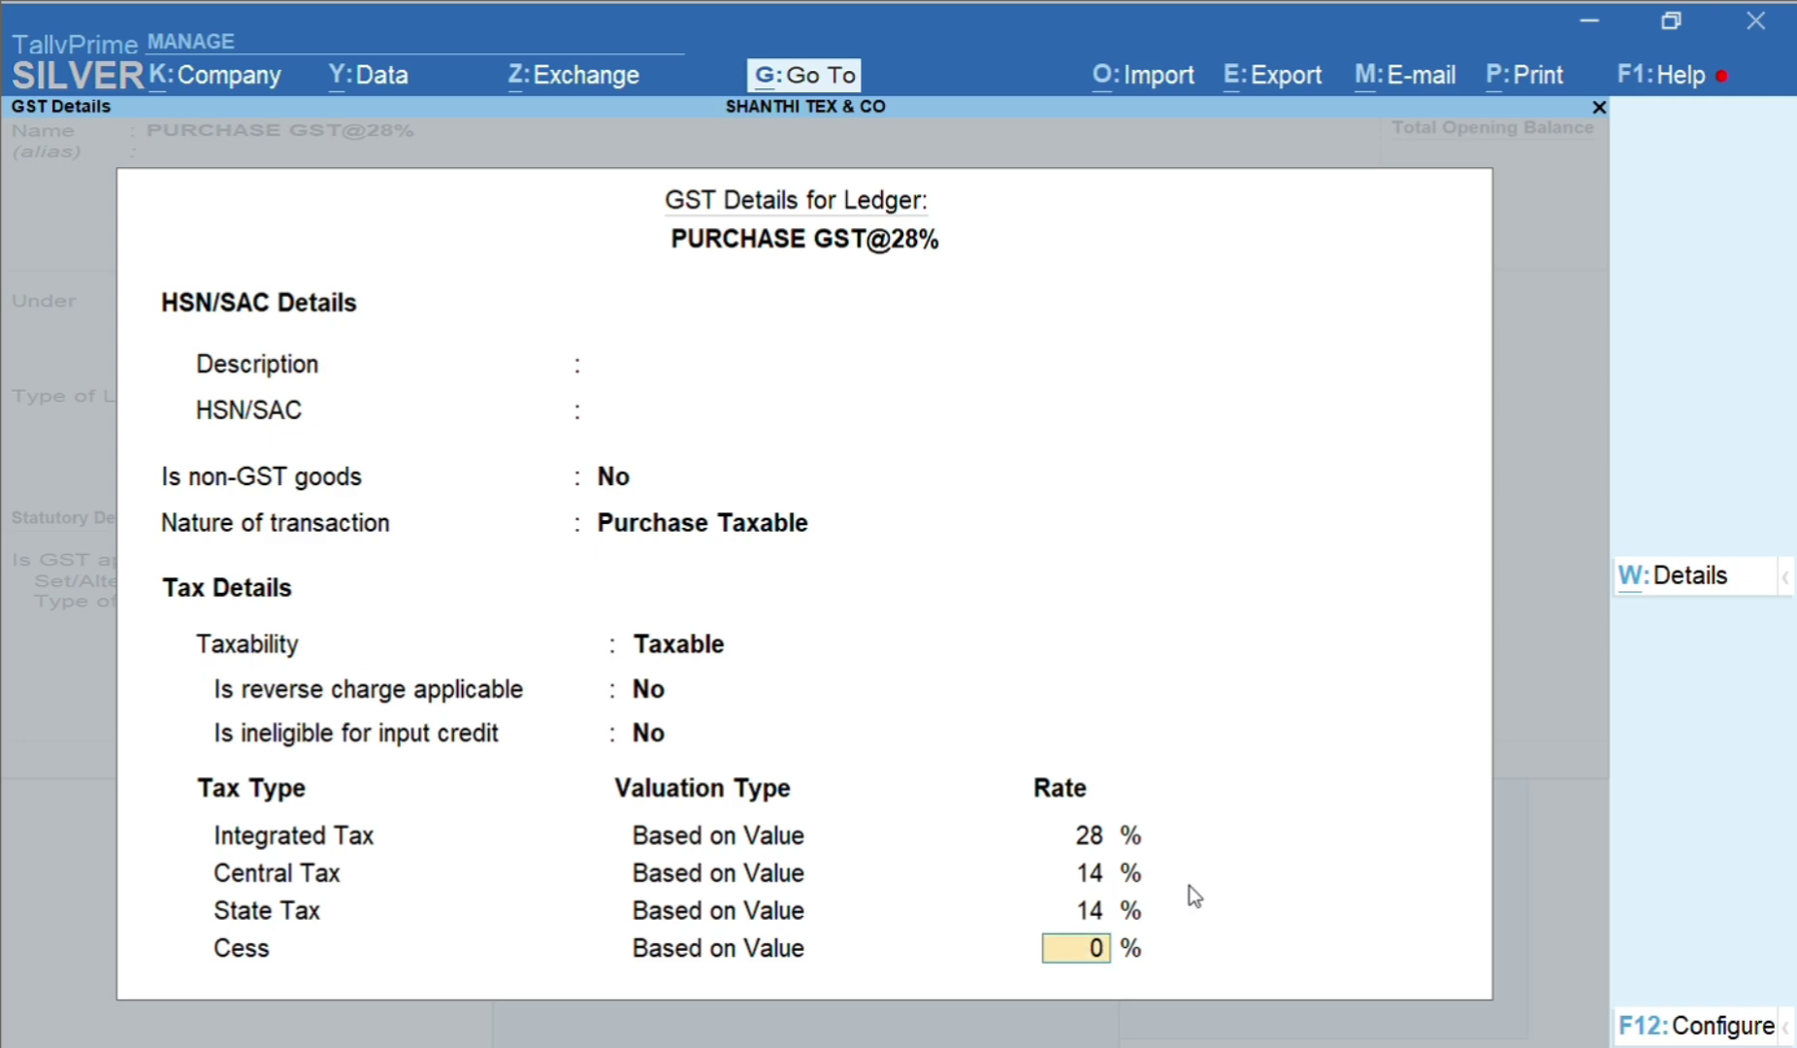
pyautogui.press('Return')
pyautogui.press('Return')
pyautogui.press('BackSpace')
pyautogui.press('Up')
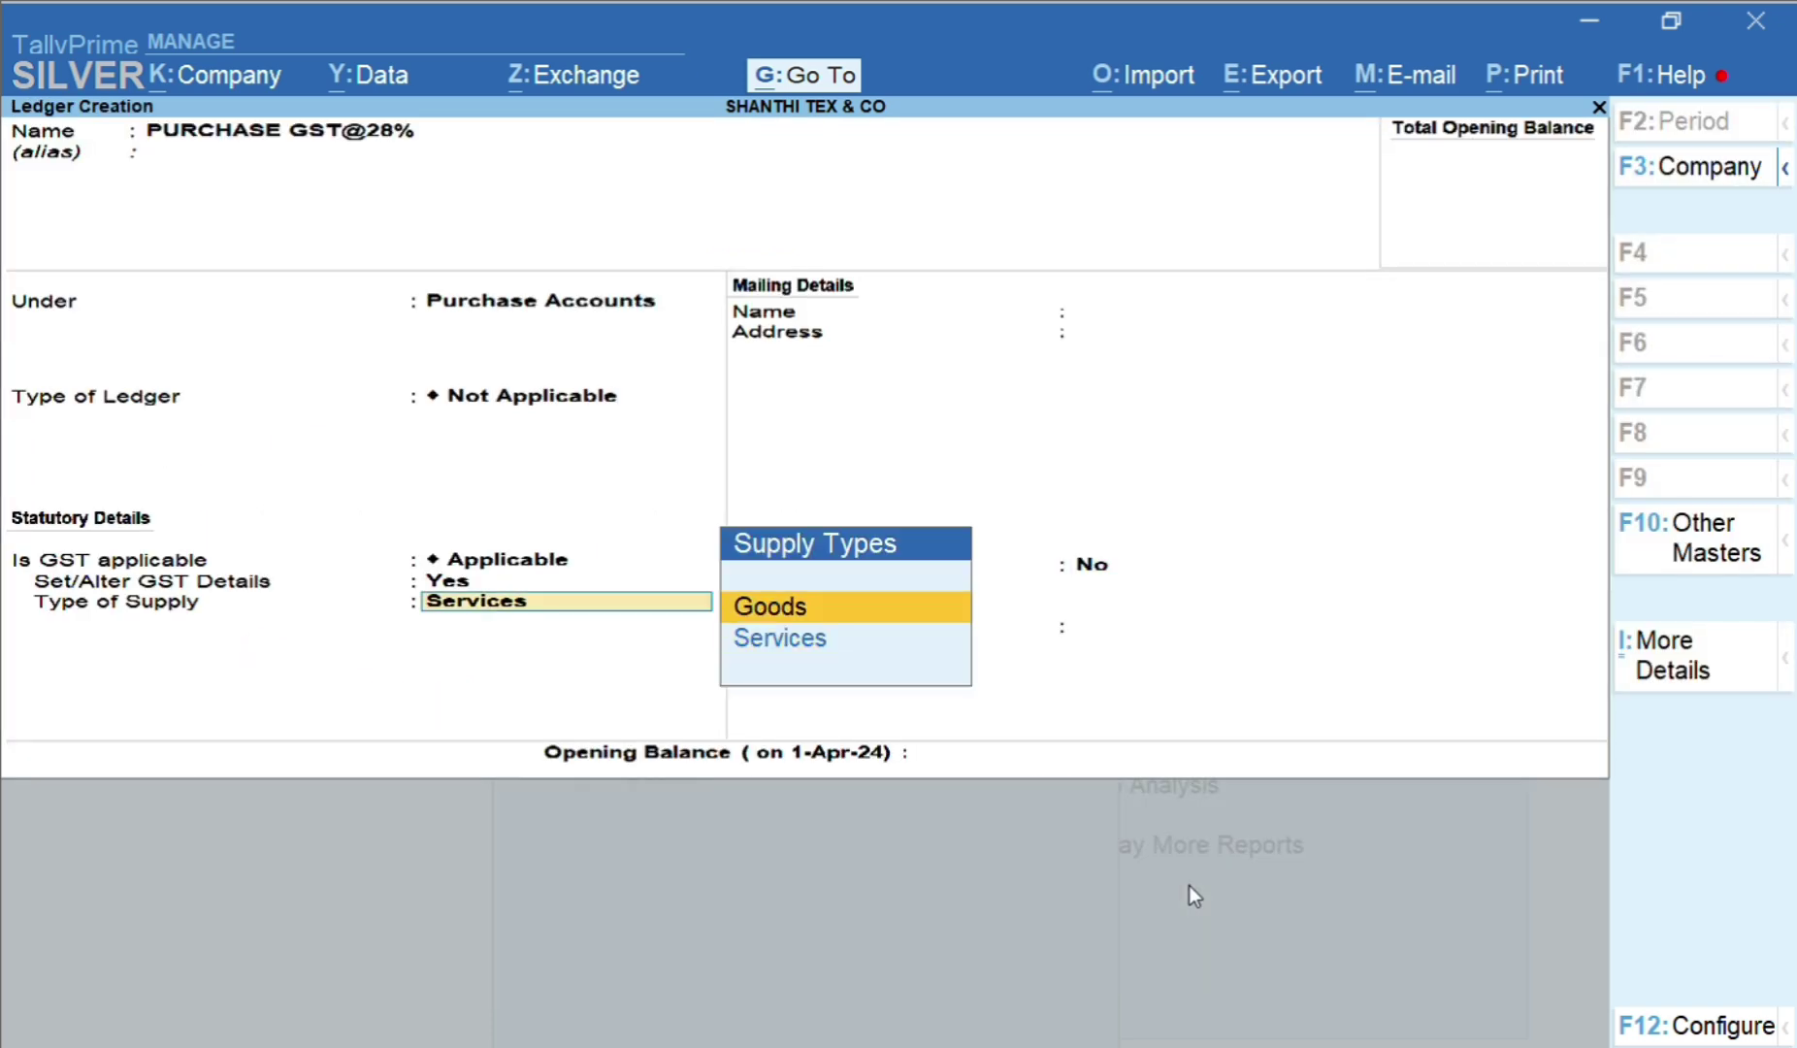
pyautogui.press('Return')
pyautogui.press('Return')
pyautogui.press('Return')
pyautogui.press('Return')
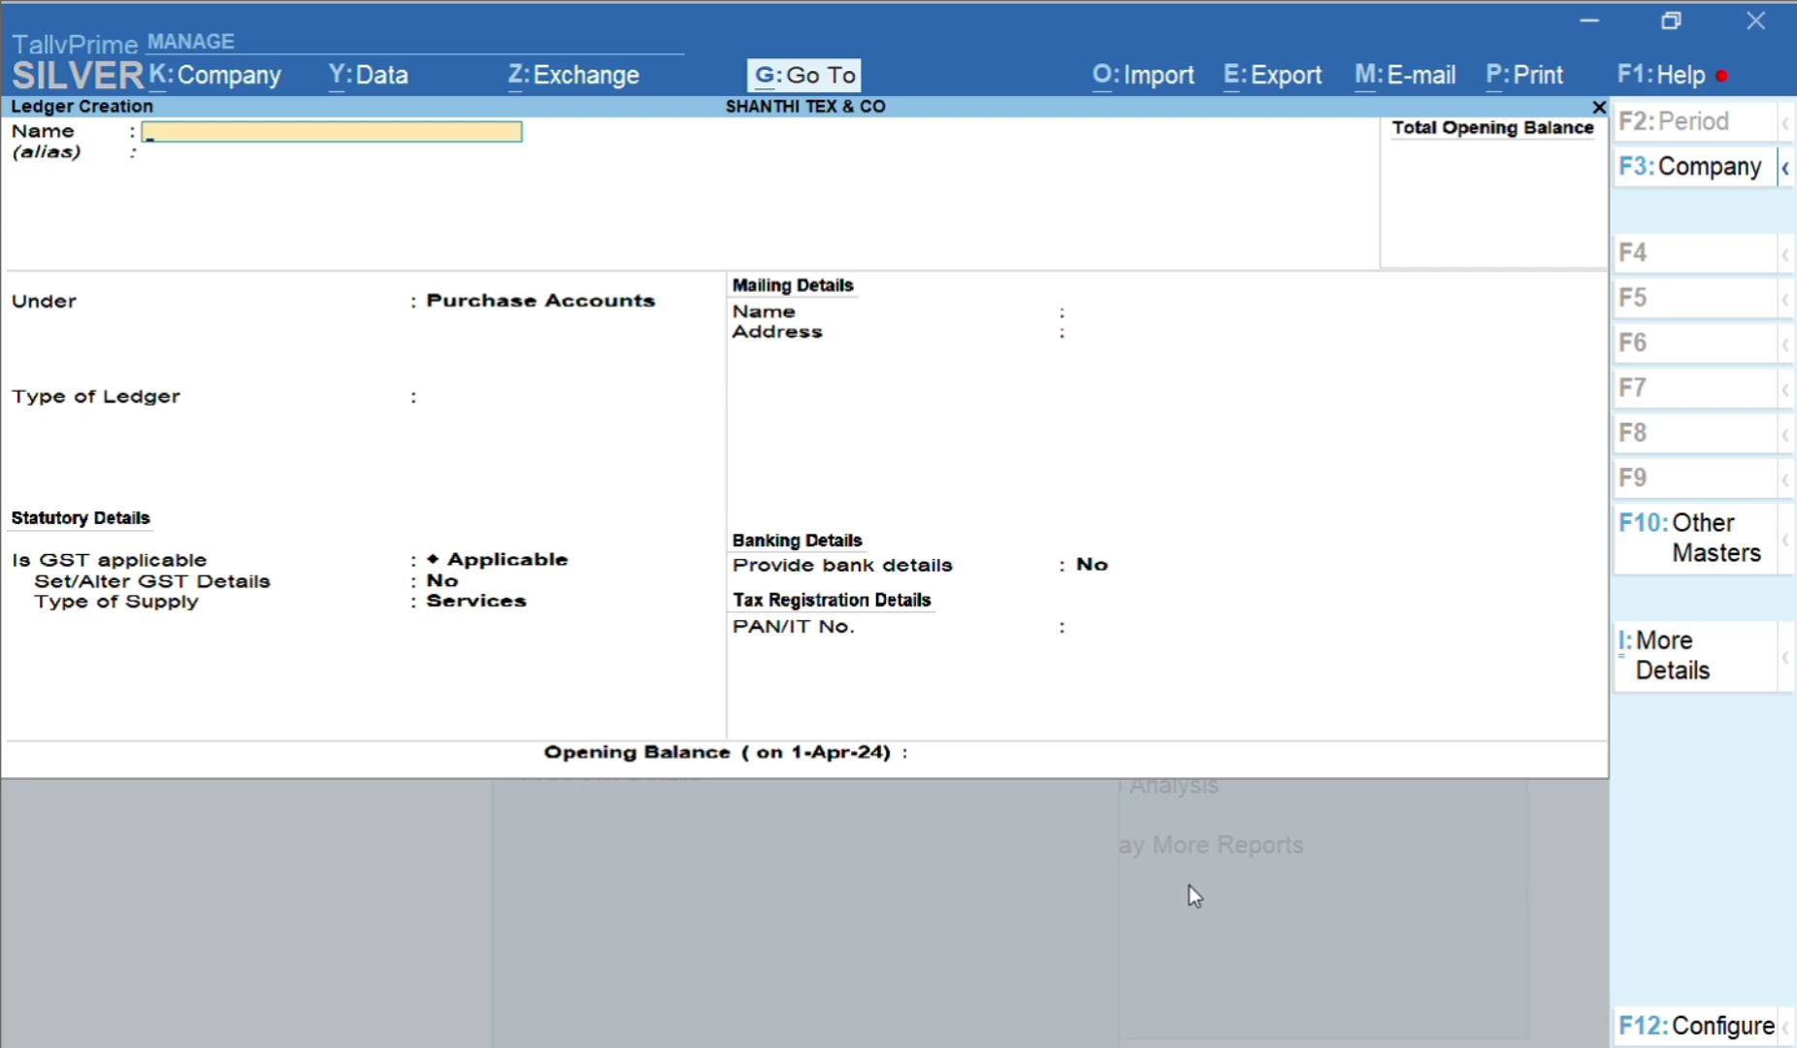
pyautogui.write('INPUT CGST')
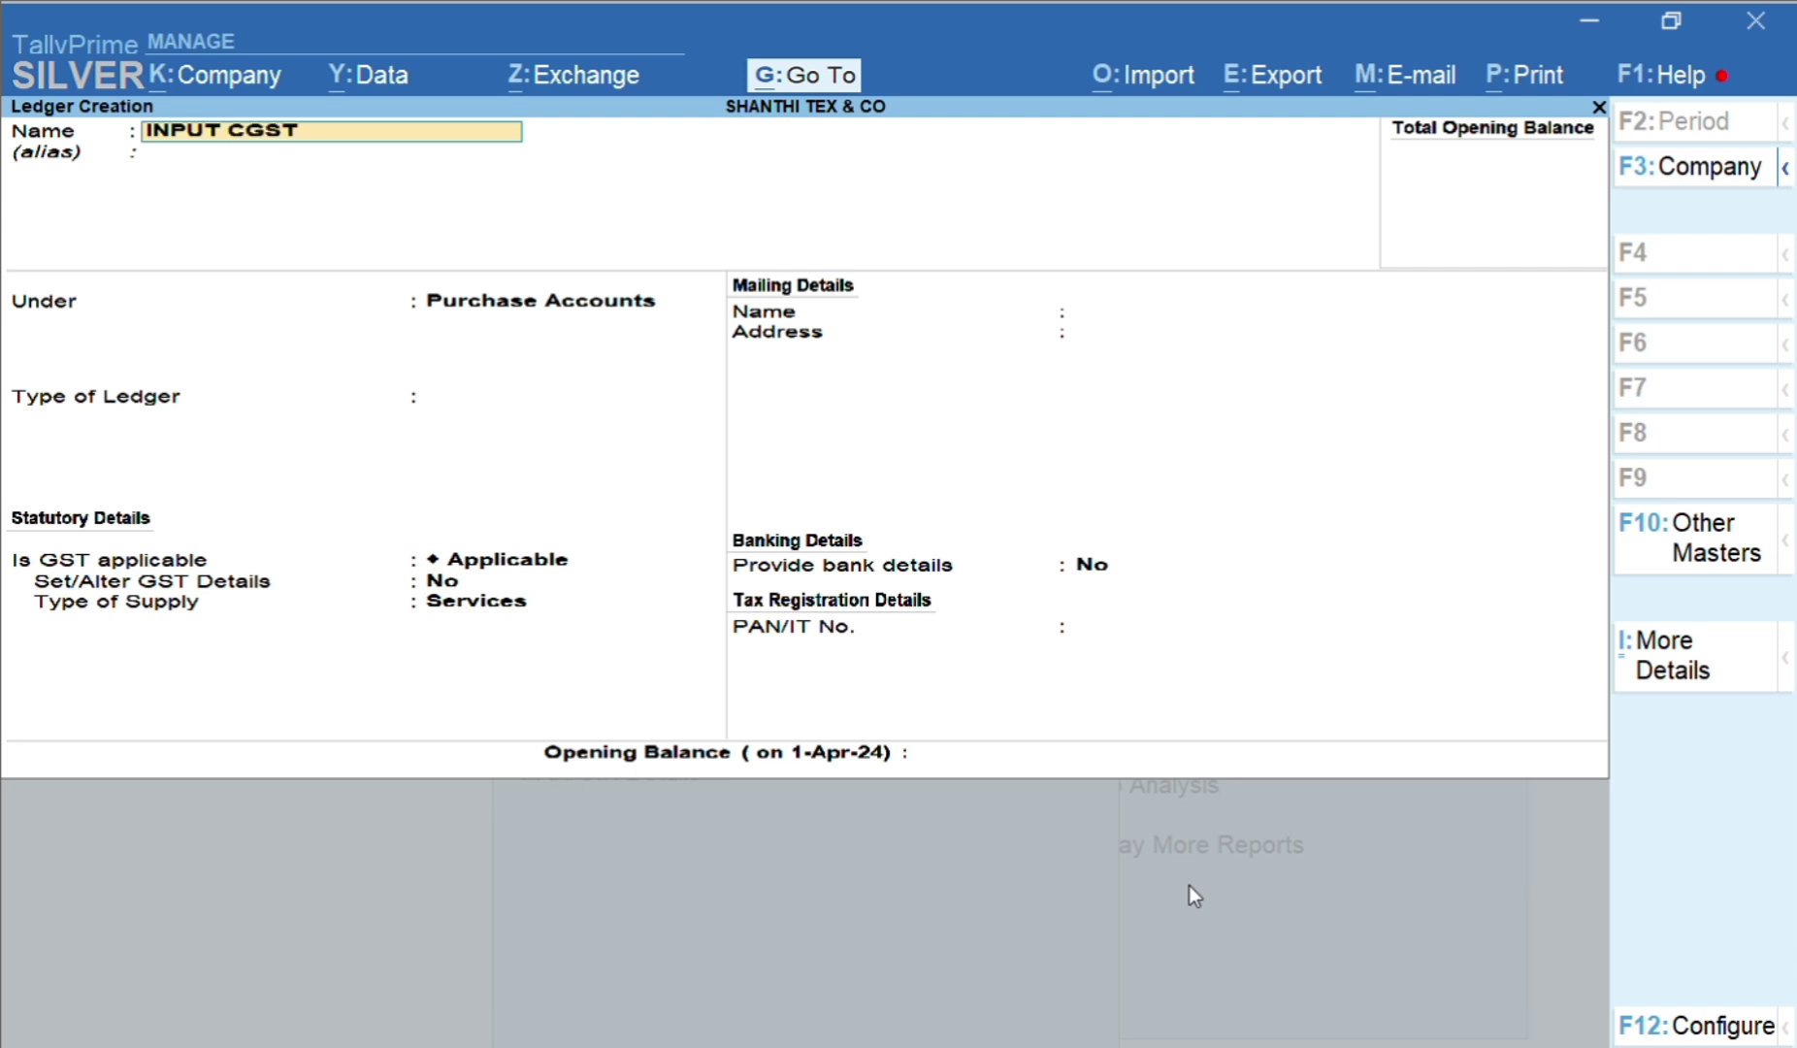
pyautogui.write('@2.5%')
pyautogui.press('Return')
pyautogui.press('Return')
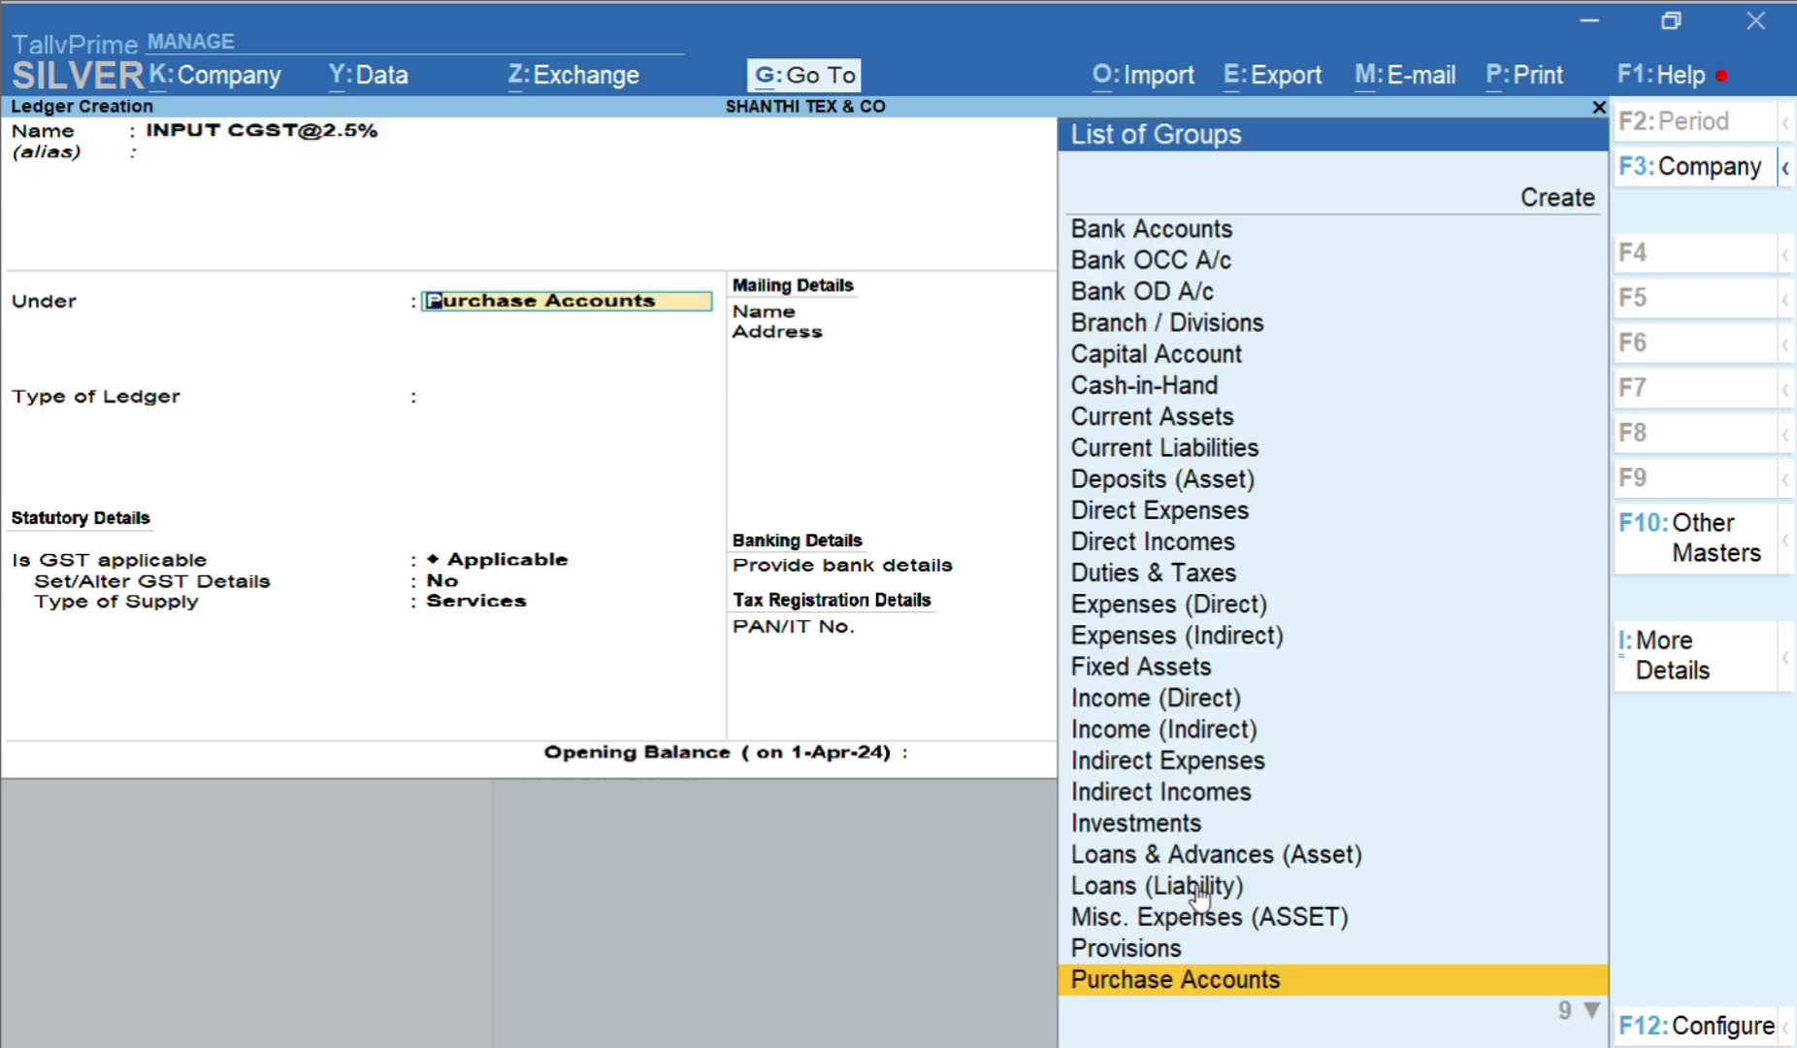
pyautogui.write('DUT')
pyautogui.press('Return')
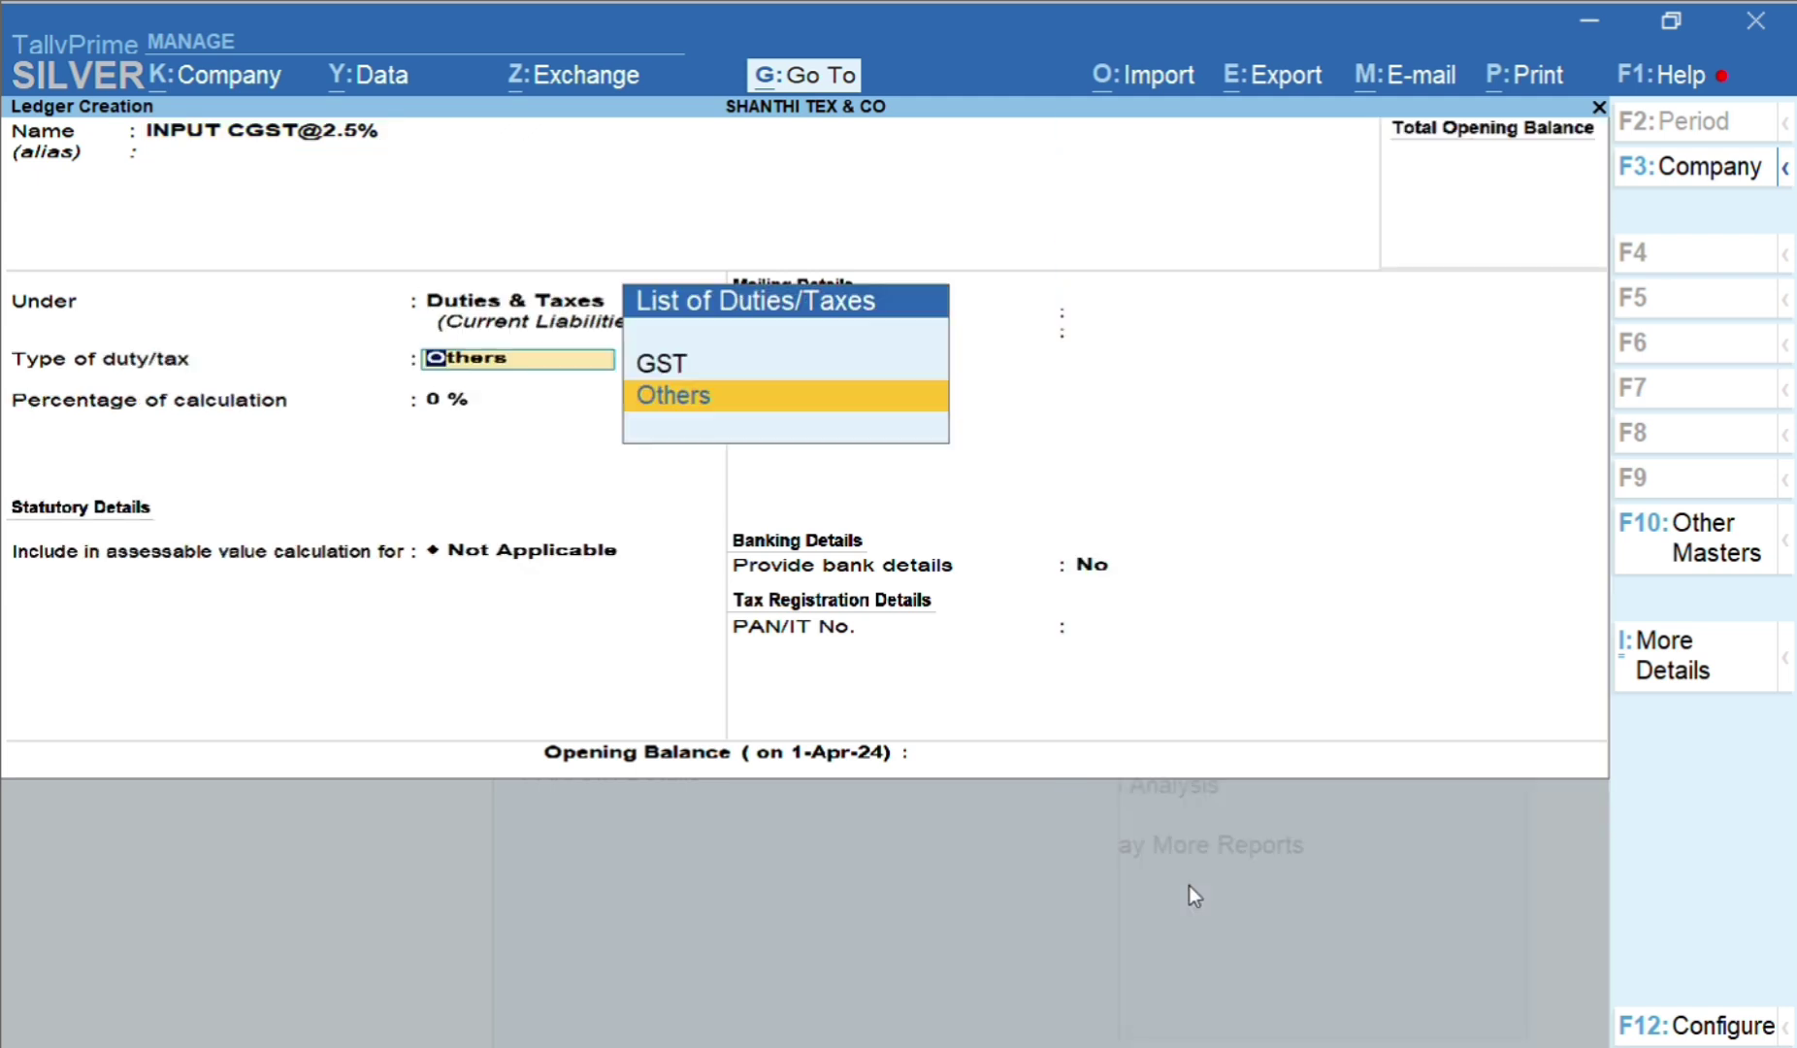
pyautogui.press('Up')
pyautogui.press('Return')
pyautogui.press('Escape')
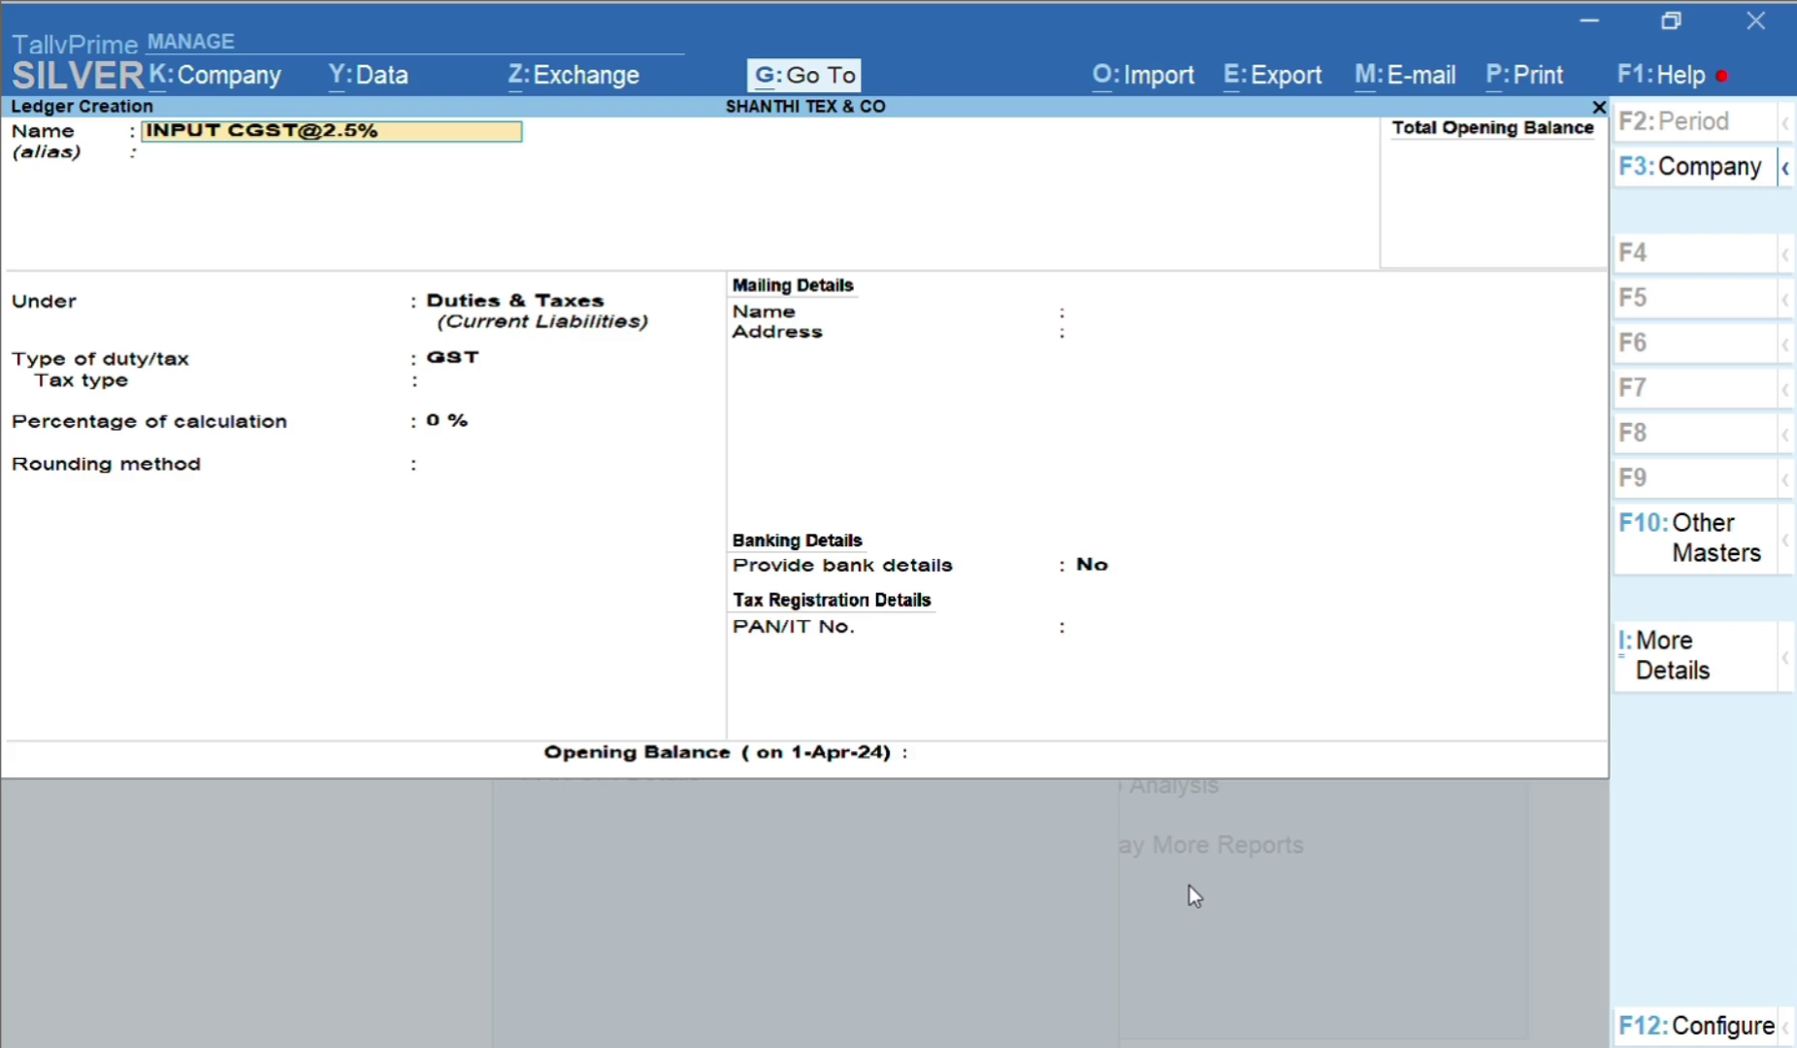
pyautogui.press('Return')
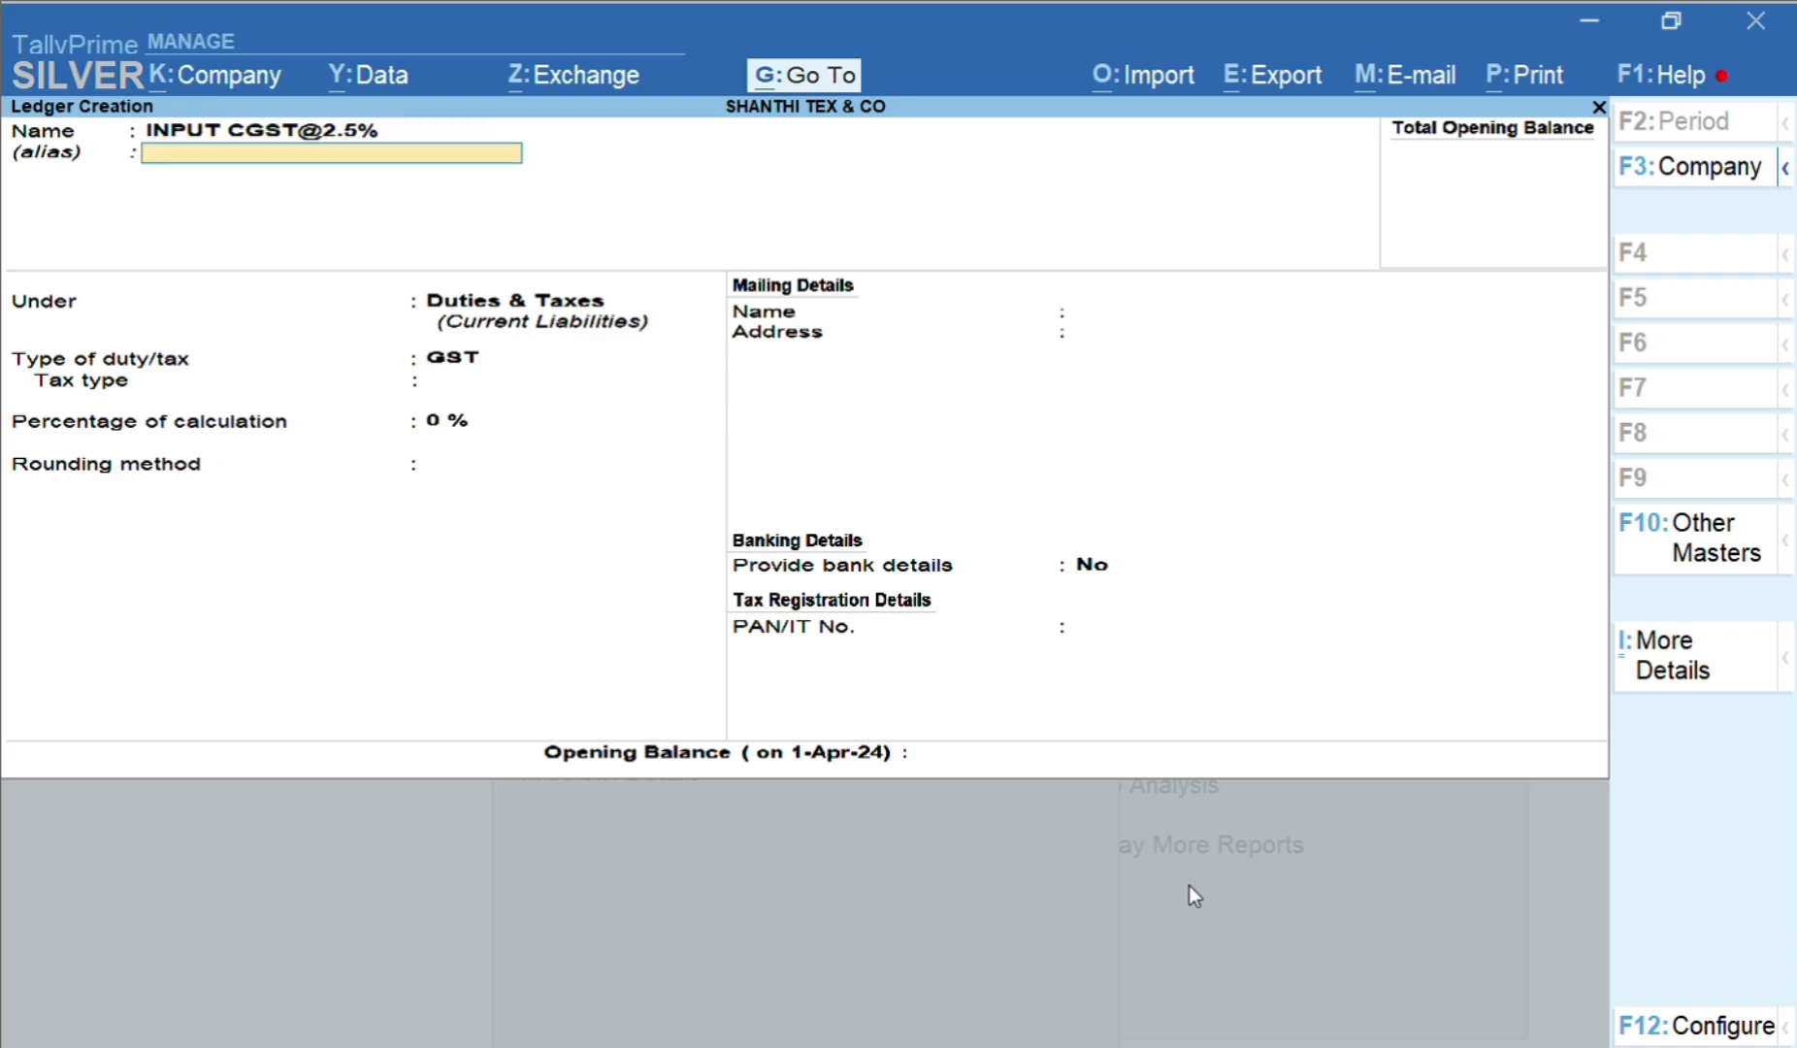
pyautogui.press('Return')
pyautogui.press('BackSpace')
pyautogui.press('Return')
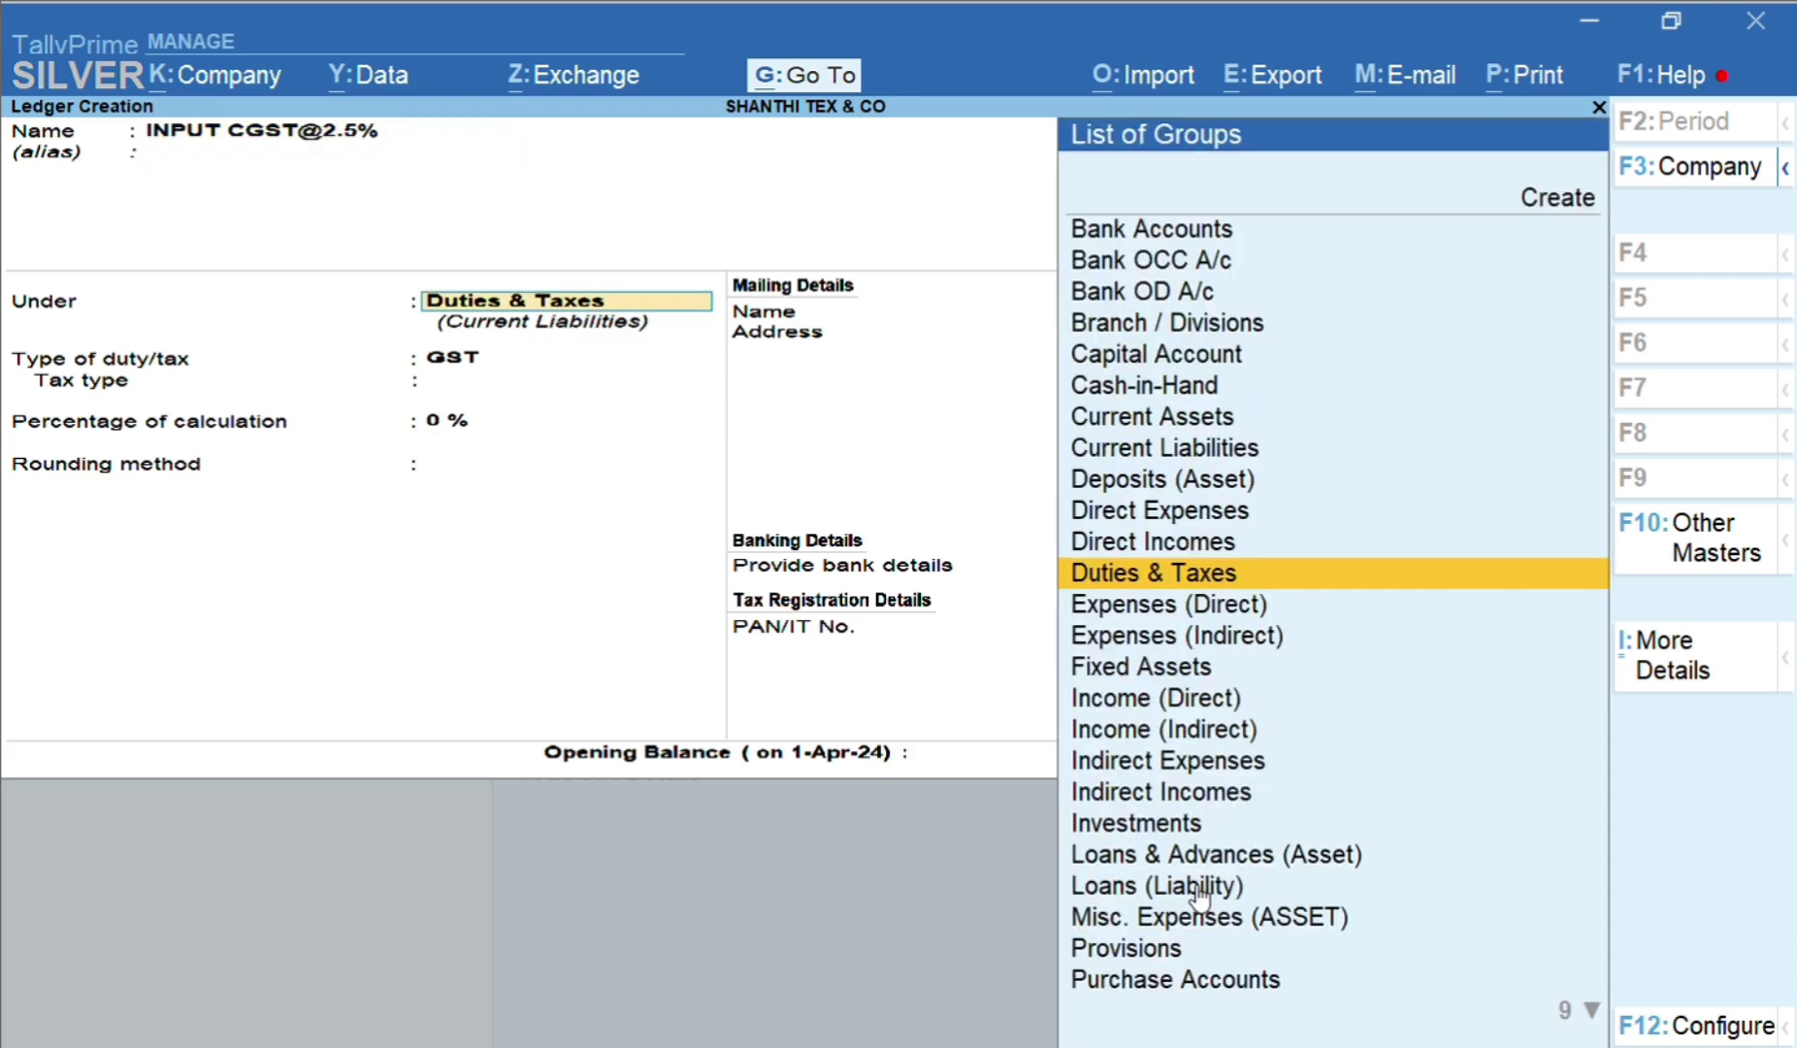
pyautogui.press('Return')
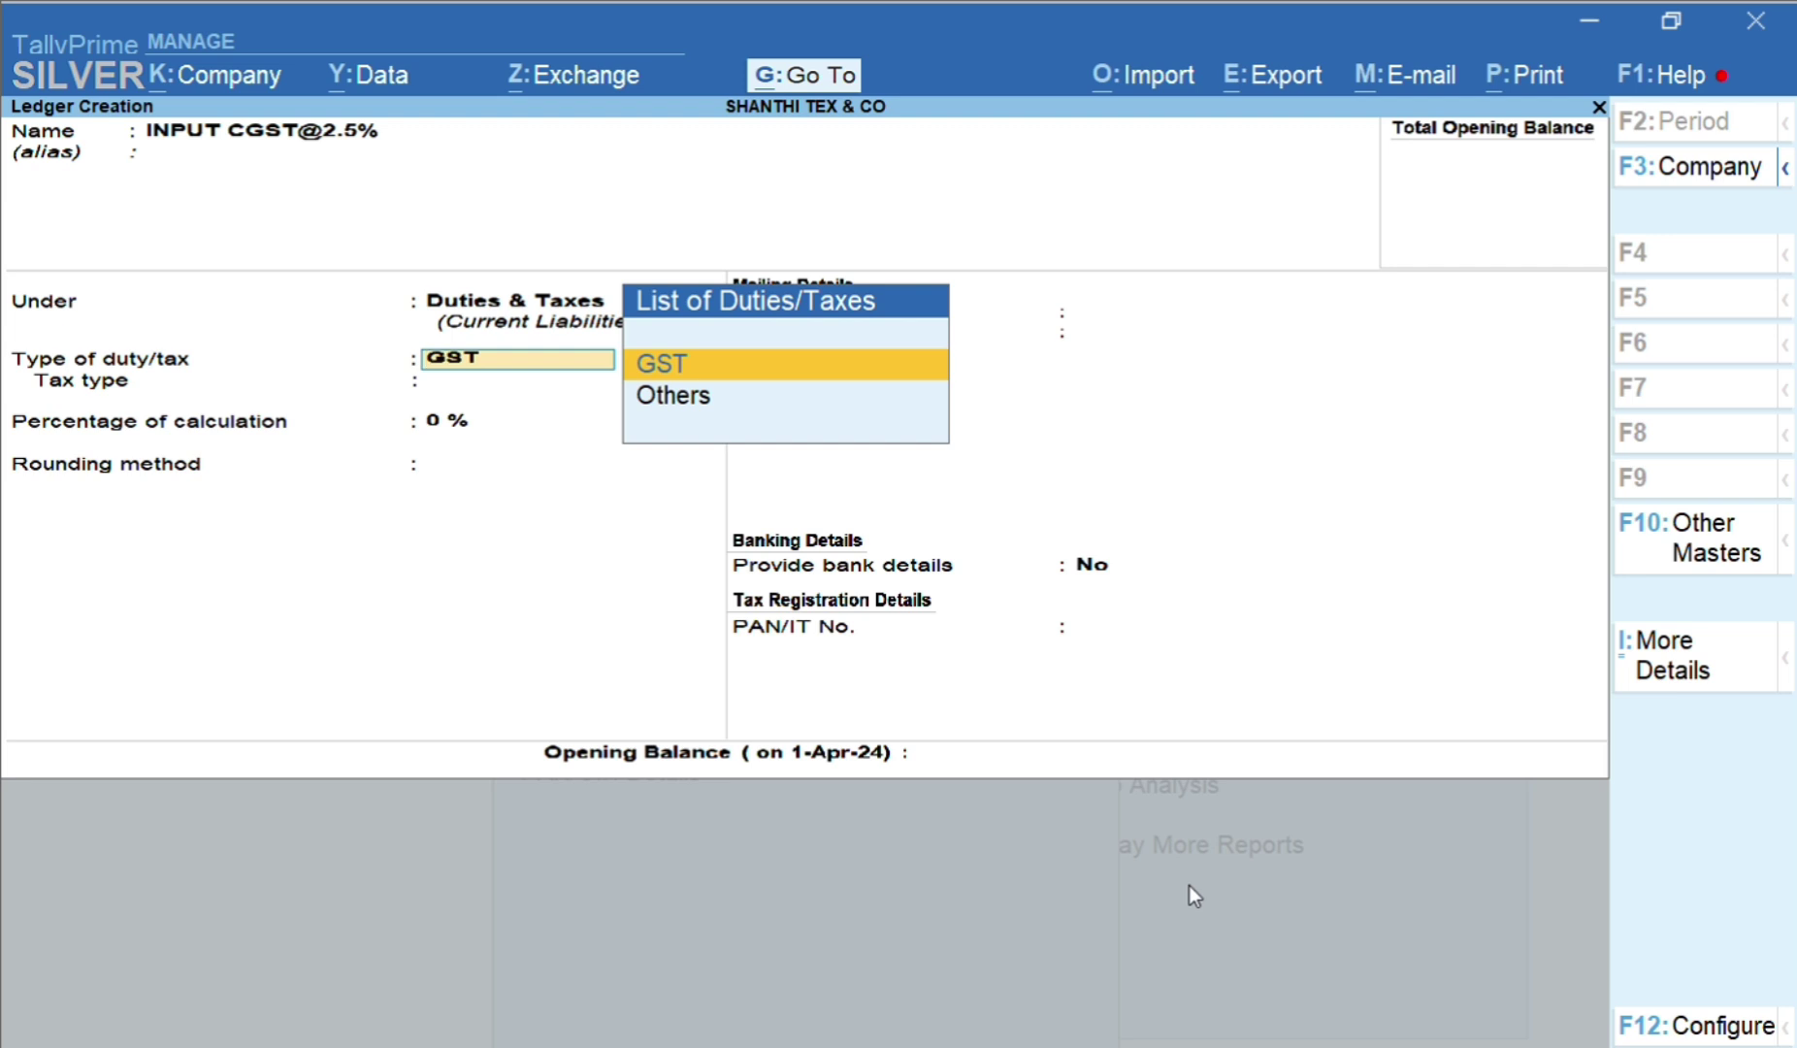
pyautogui.press('Return')
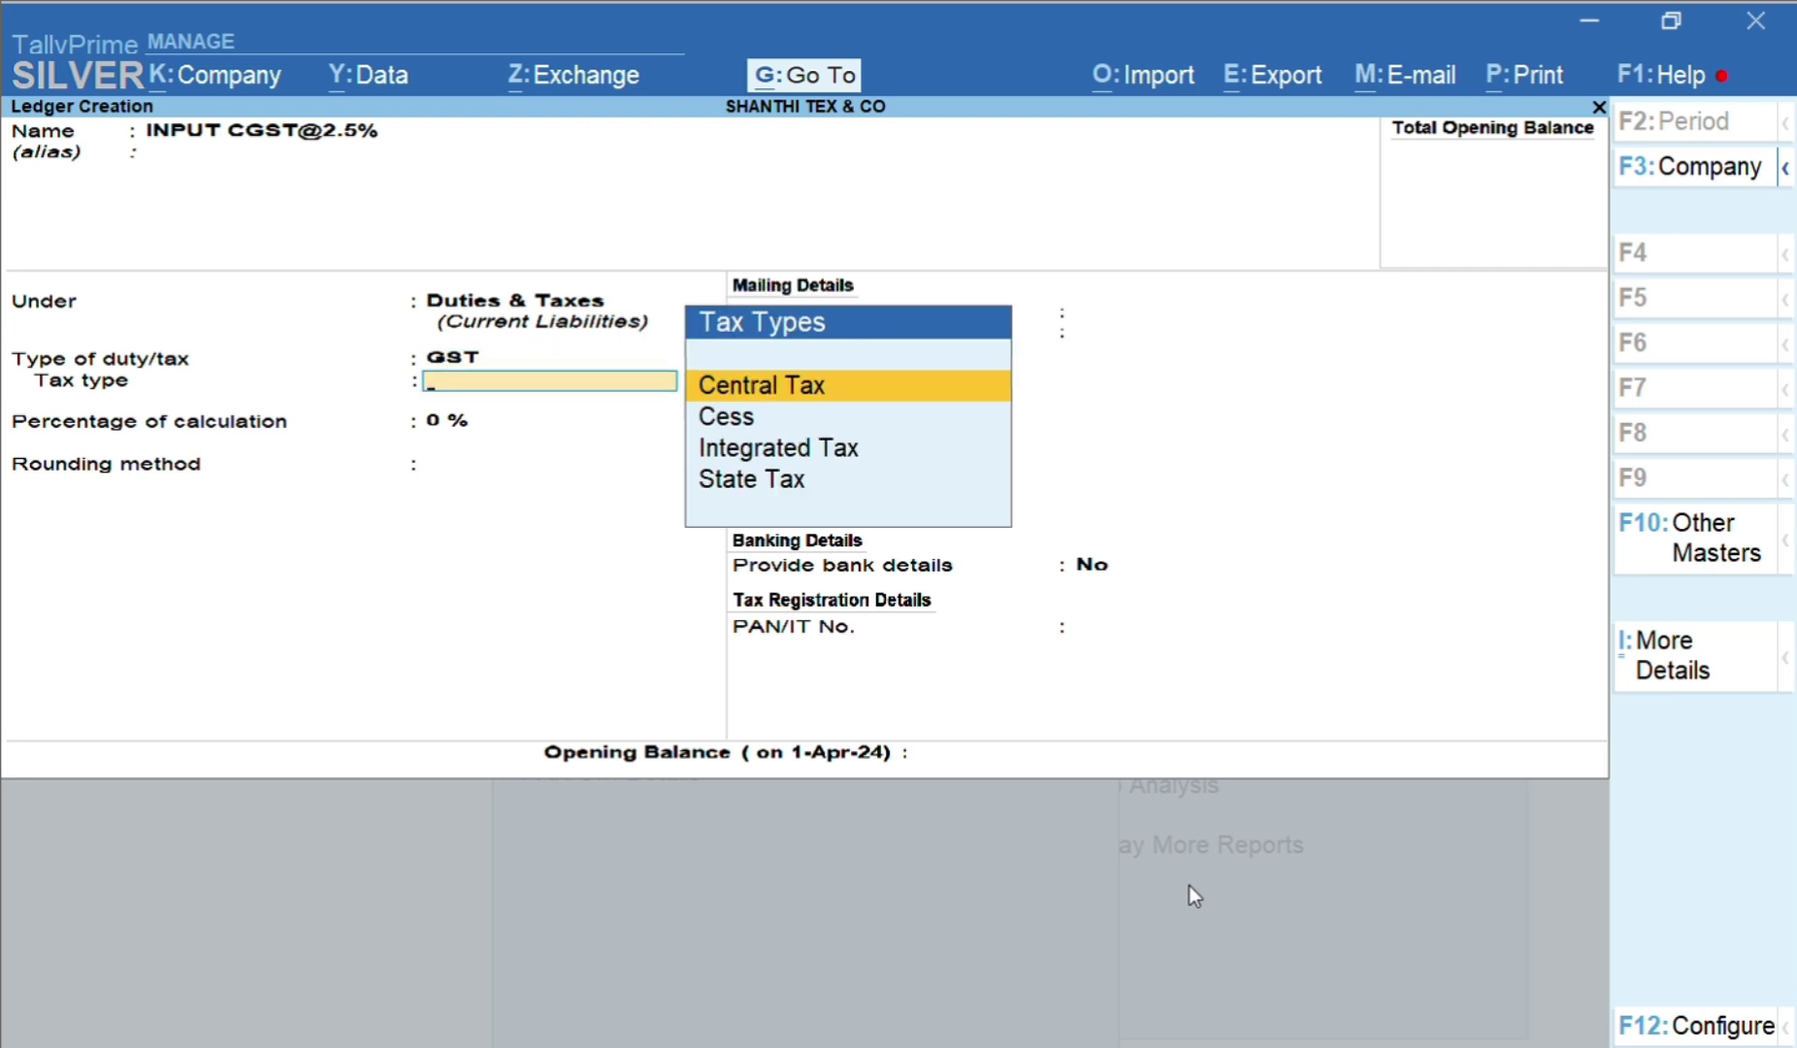
# Set the tax type to Central Tax at 2.50% with no rounding and save the ledger
pyautogui.press('Down')
pyautogui.press('Down')
pyautogui.press('Down')
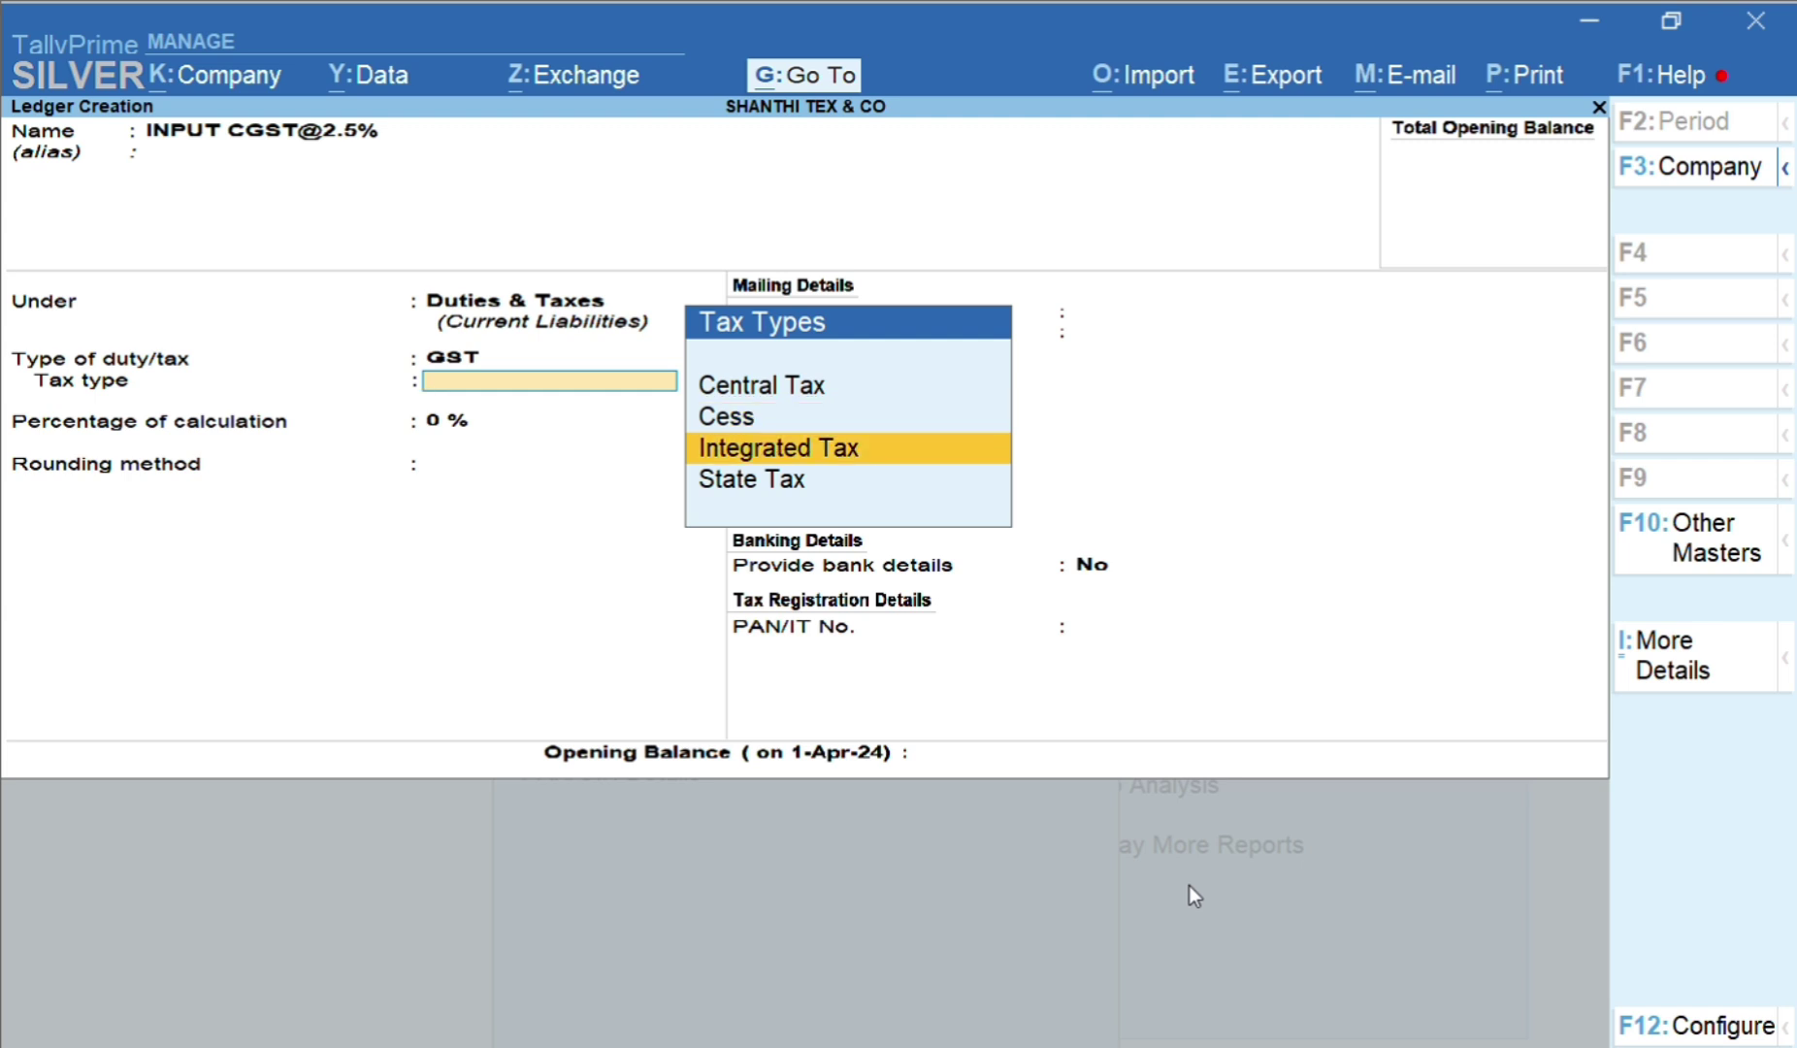
pyautogui.press('Up')
pyautogui.press('Up')
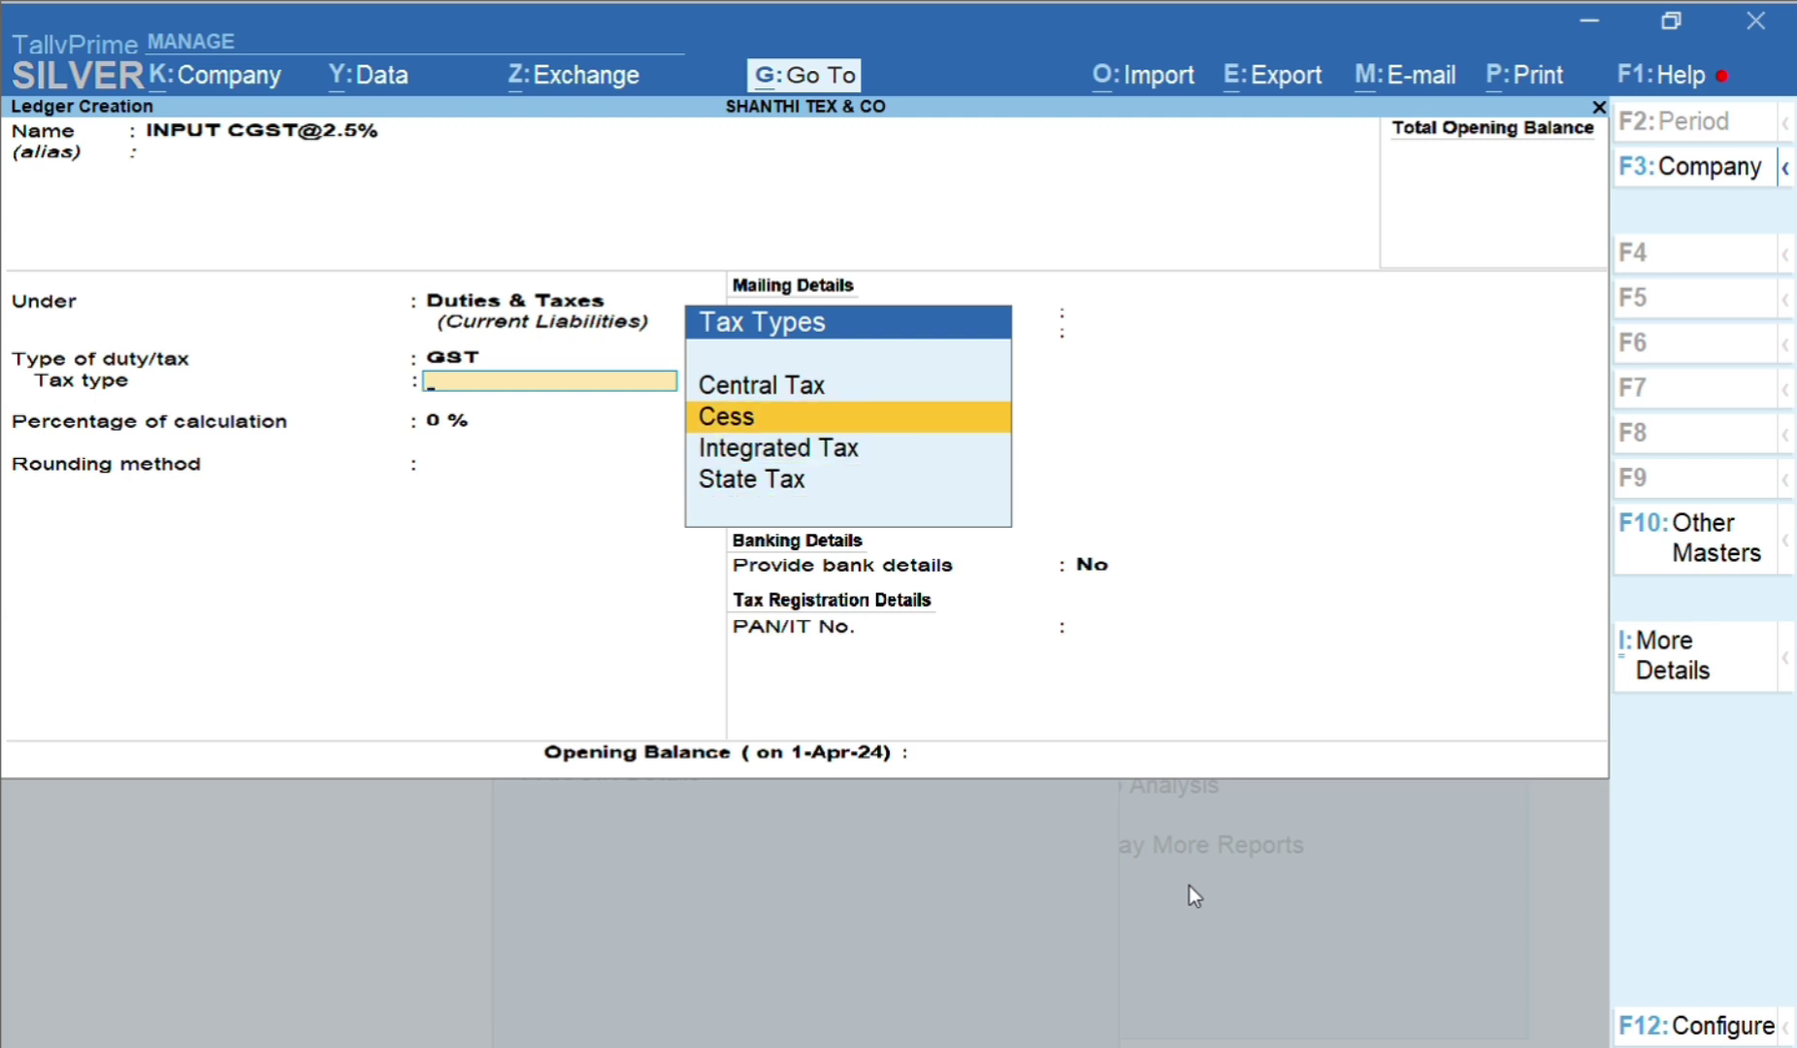
pyautogui.press('Up')
pyautogui.press('Return')
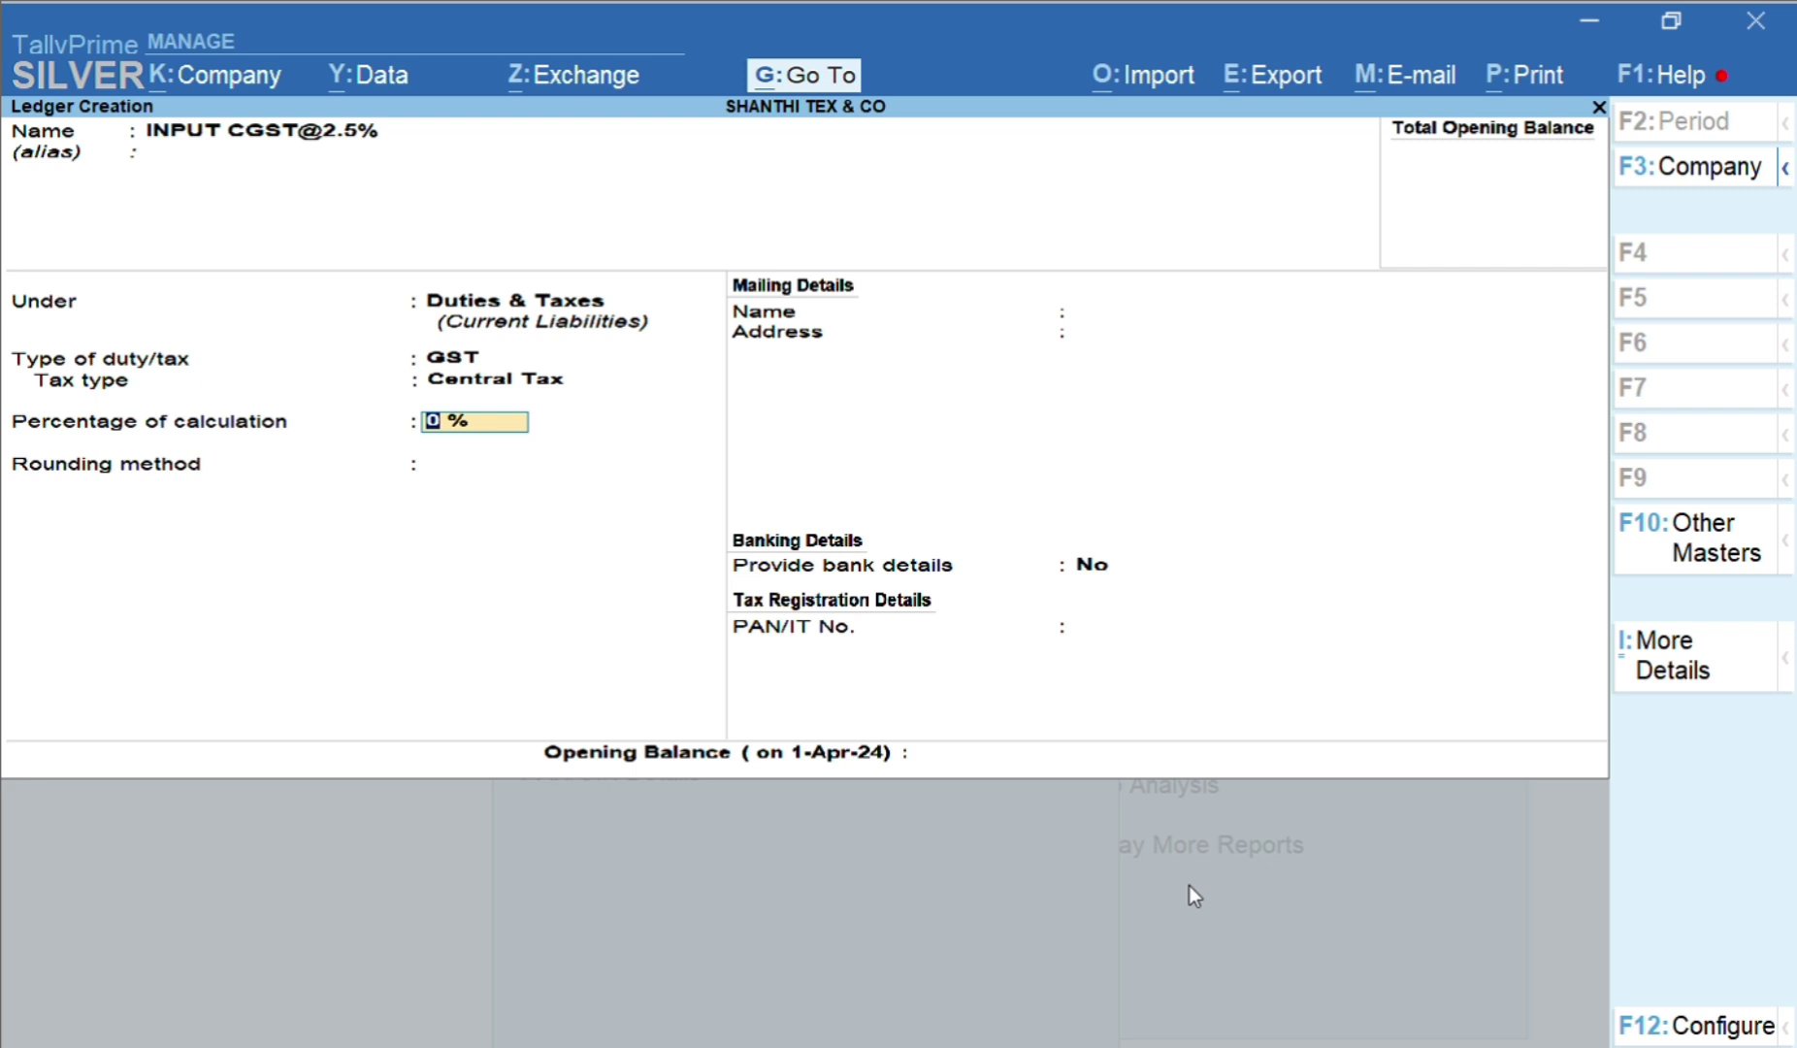
pyautogui.write('2.5')
pyautogui.press('Return')
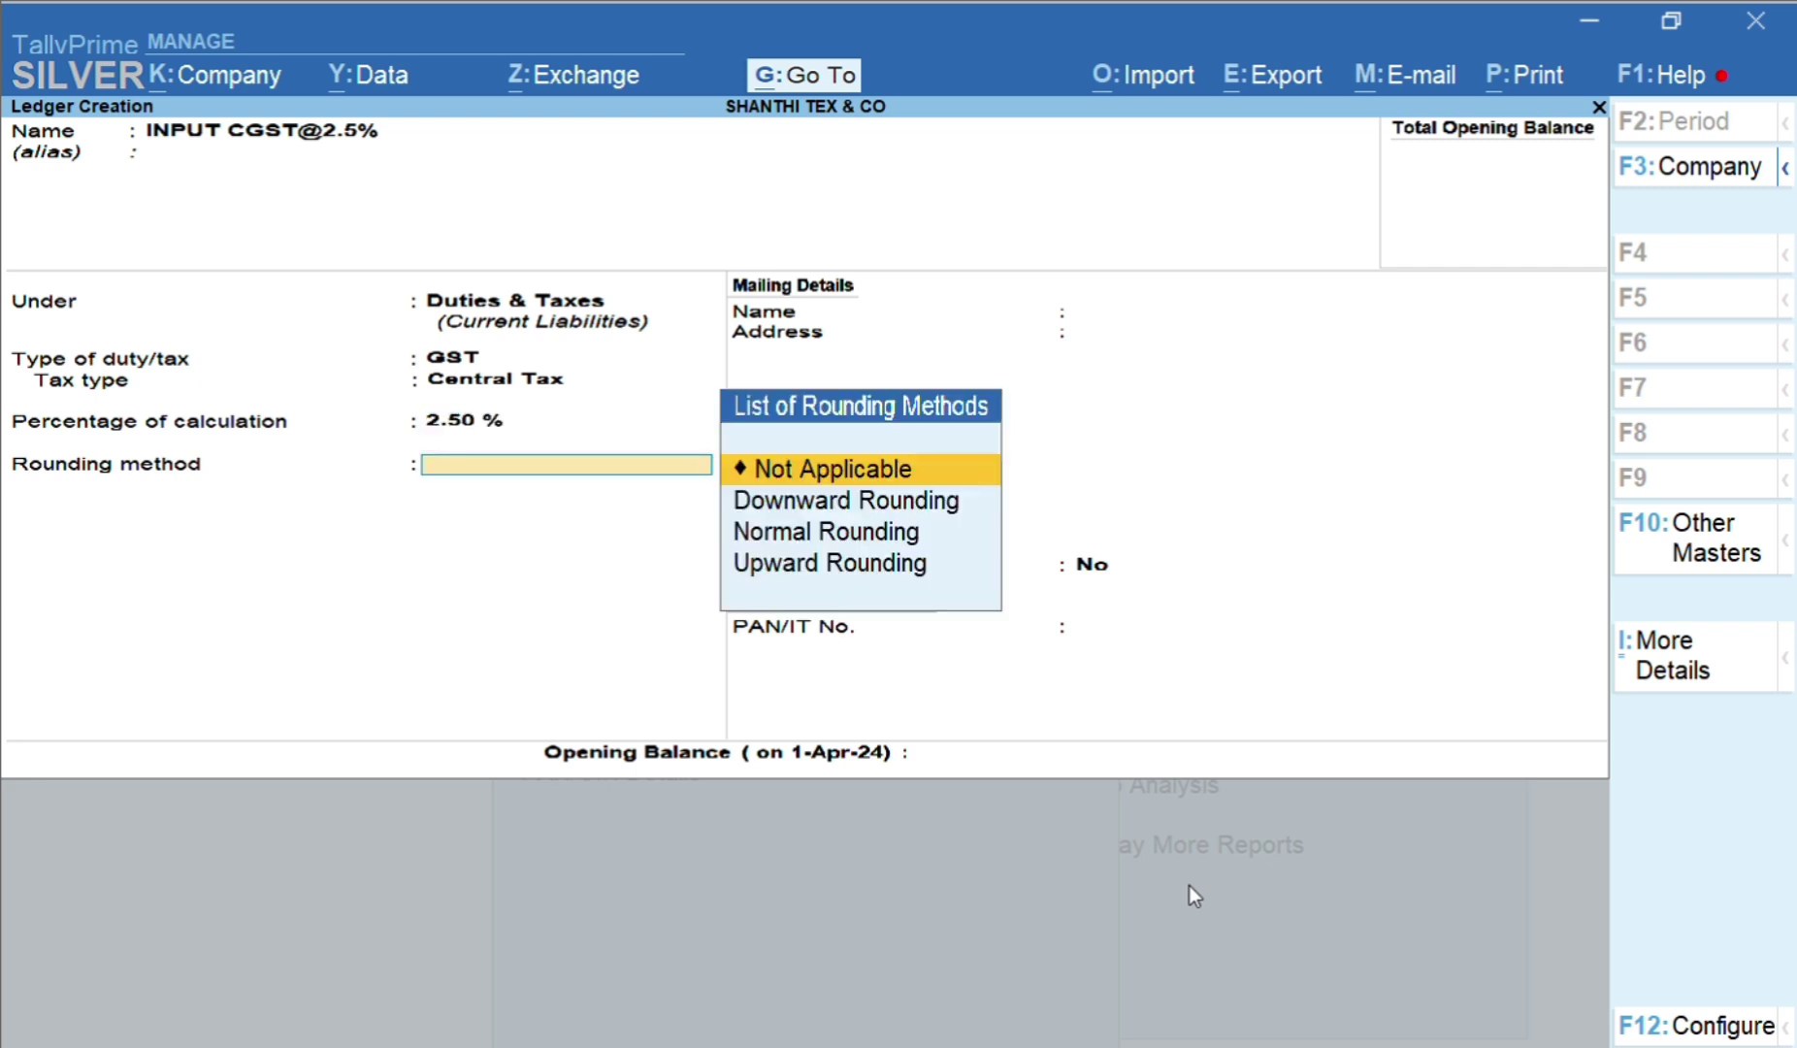
pyautogui.press('Return')
pyautogui.press('Return')
pyautogui.press('Return')
pyautogui.press('Return')
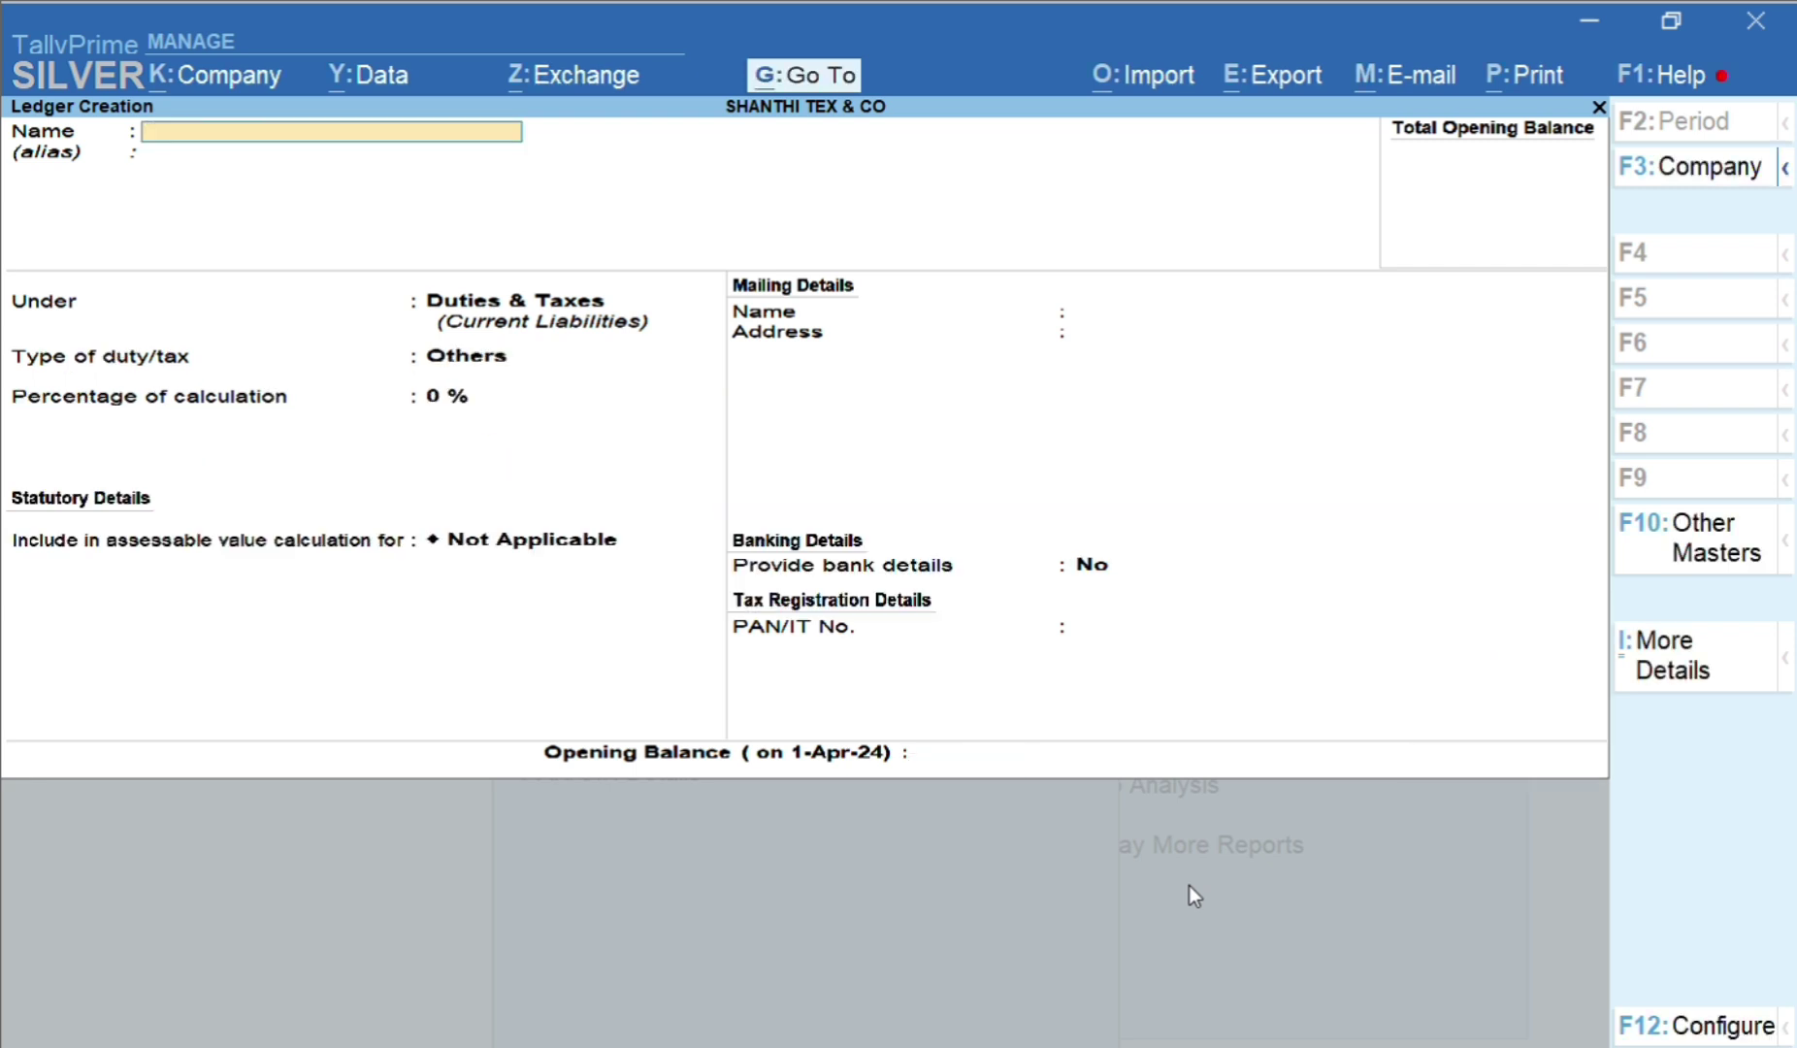
pyautogui.write('INPUT SGST@')
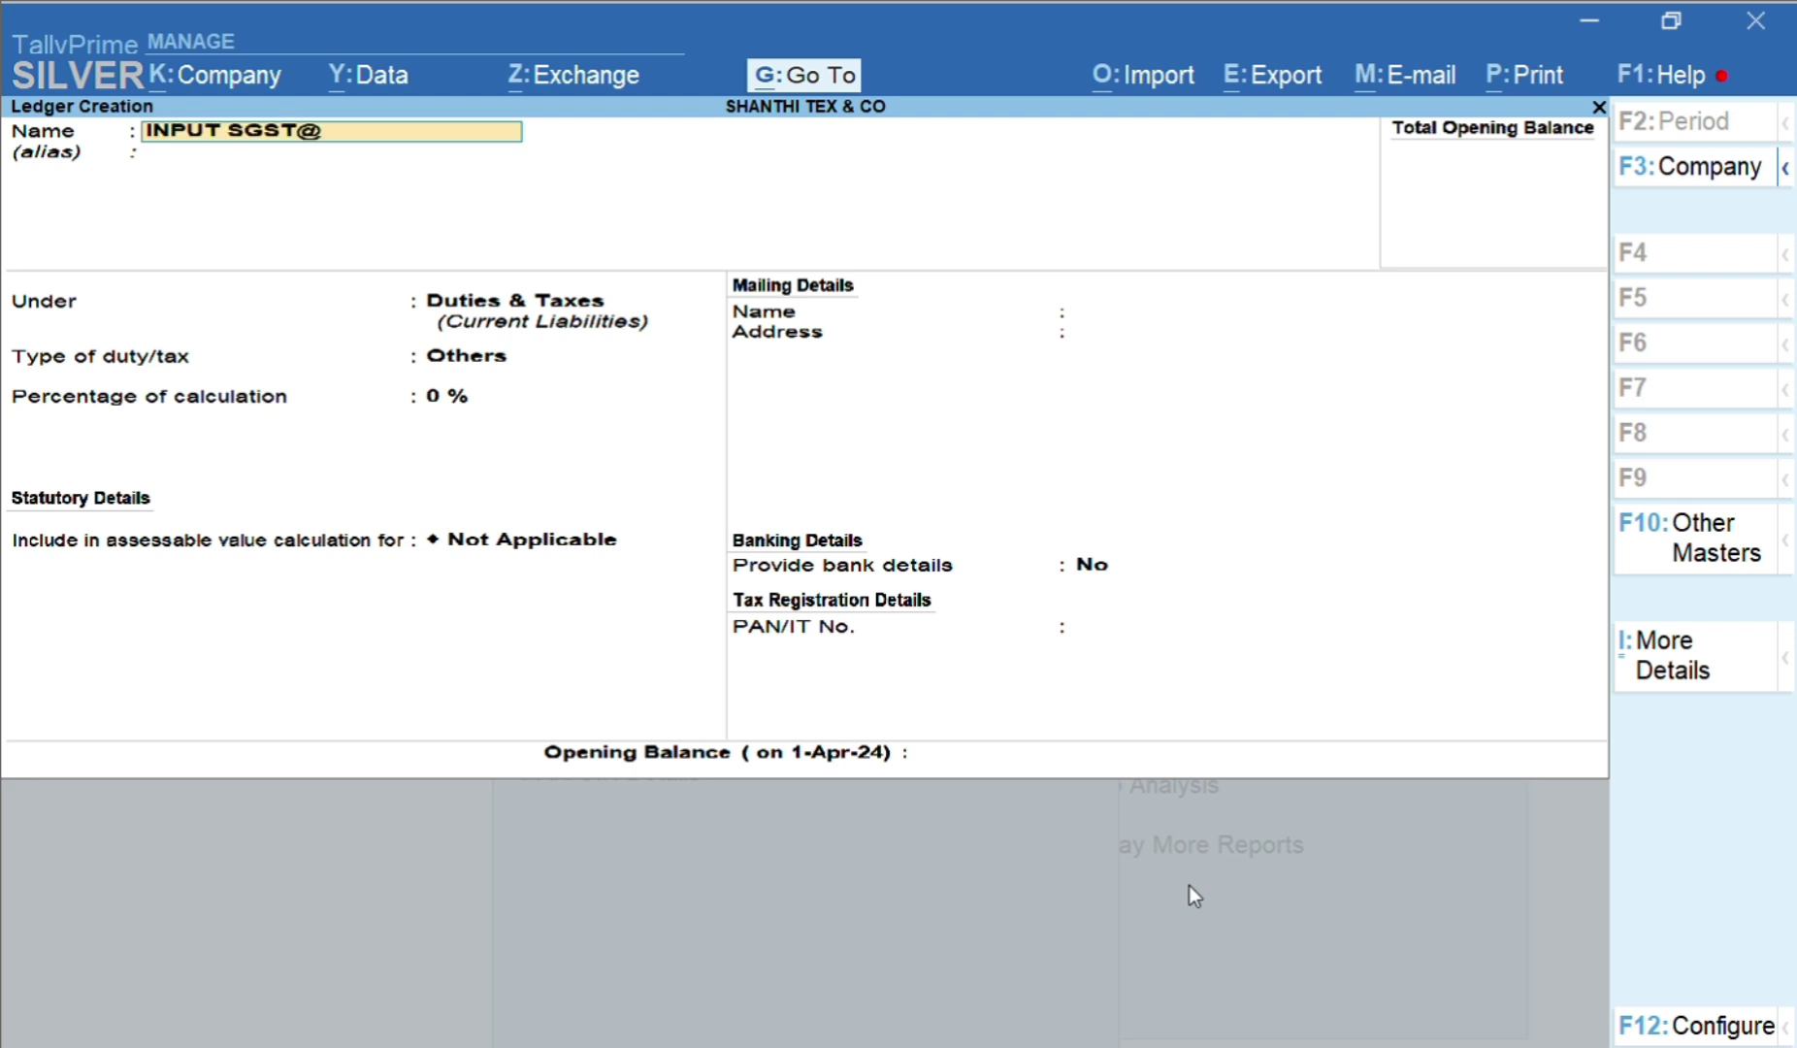
pyautogui.write('2.5%')
pyautogui.press('Return')
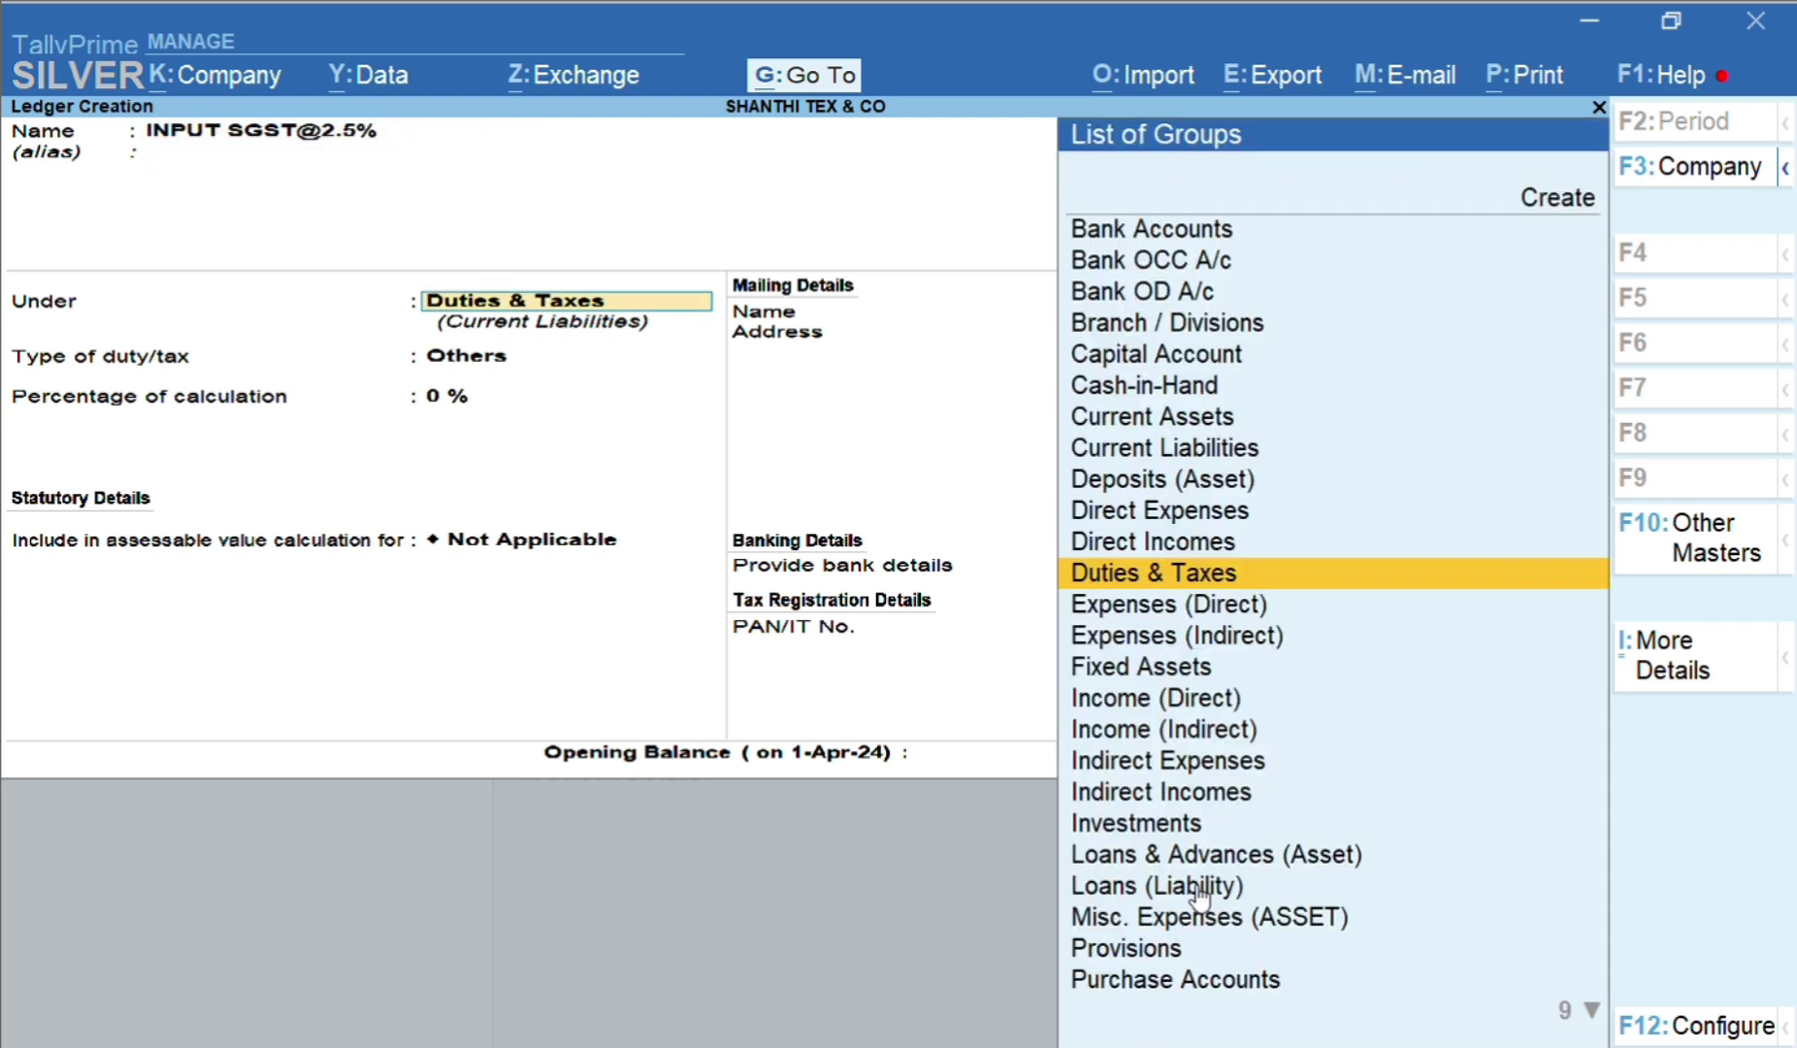
pyautogui.press('Return')
pyautogui.press('Up')
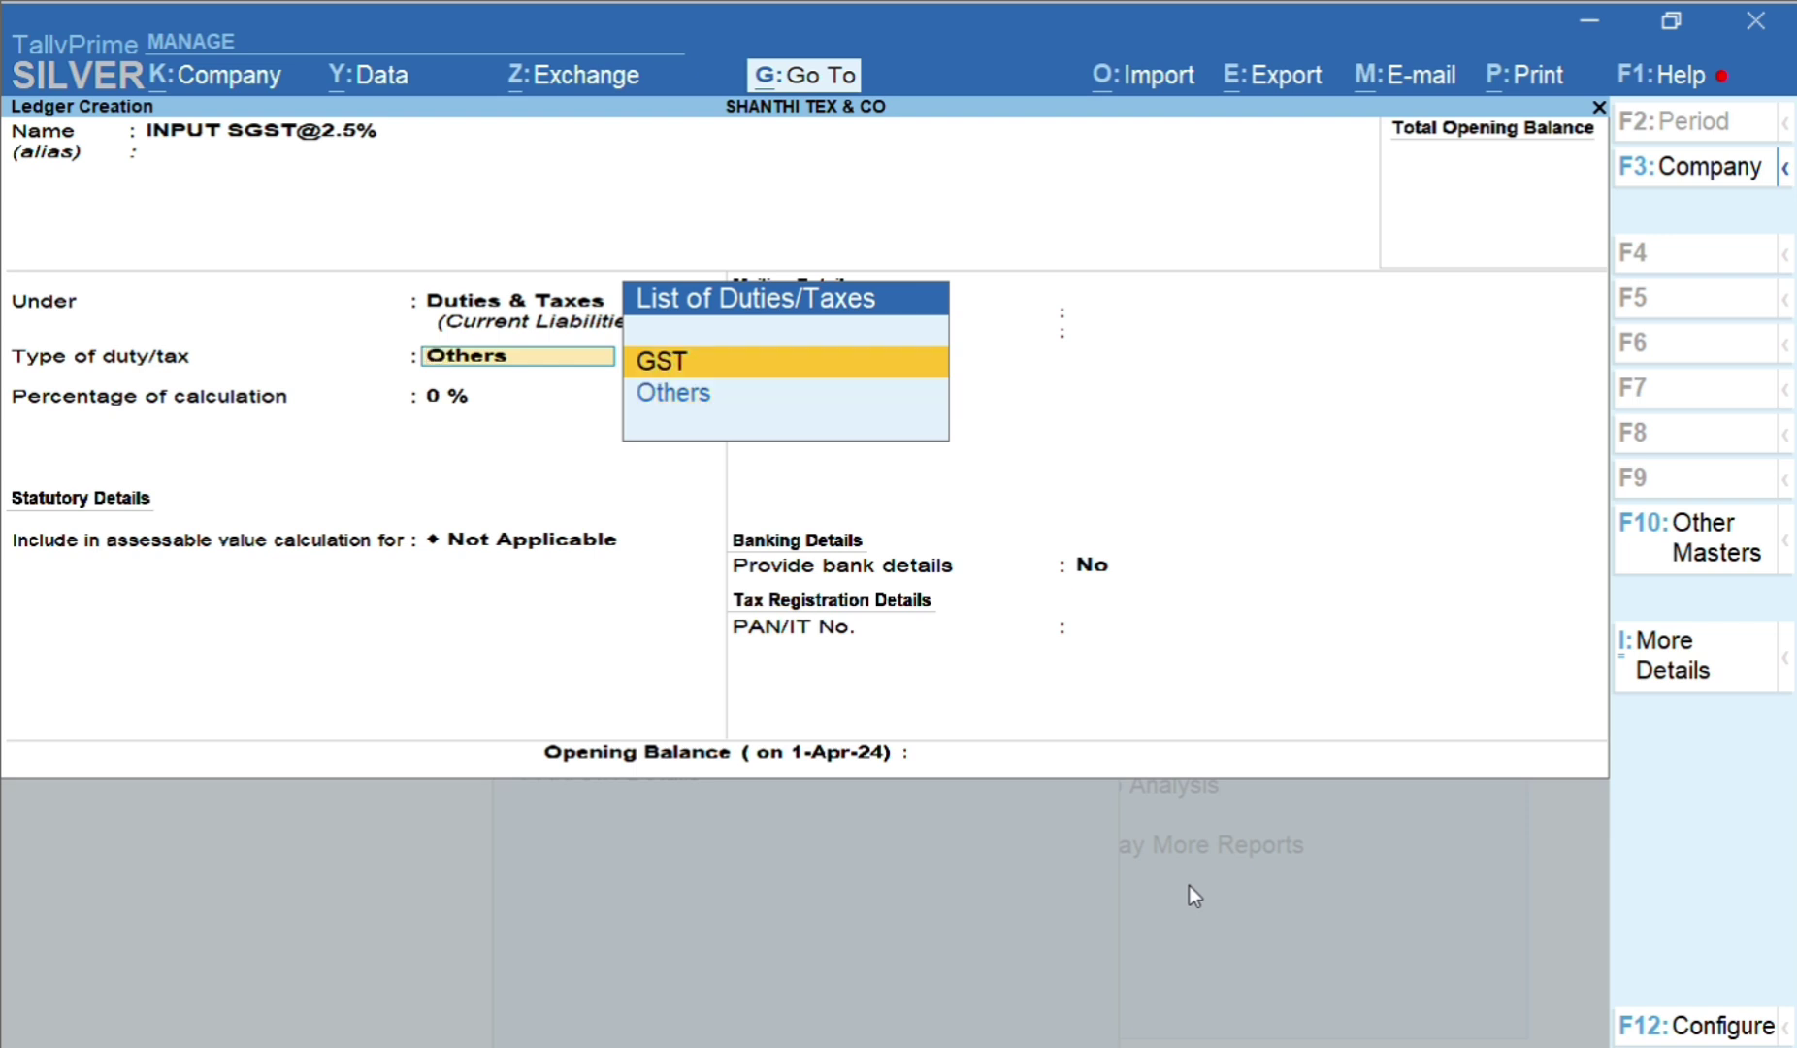
pyautogui.press('Return')
pyautogui.press('Down')
pyautogui.press('Down')
pyautogui.press('Down')
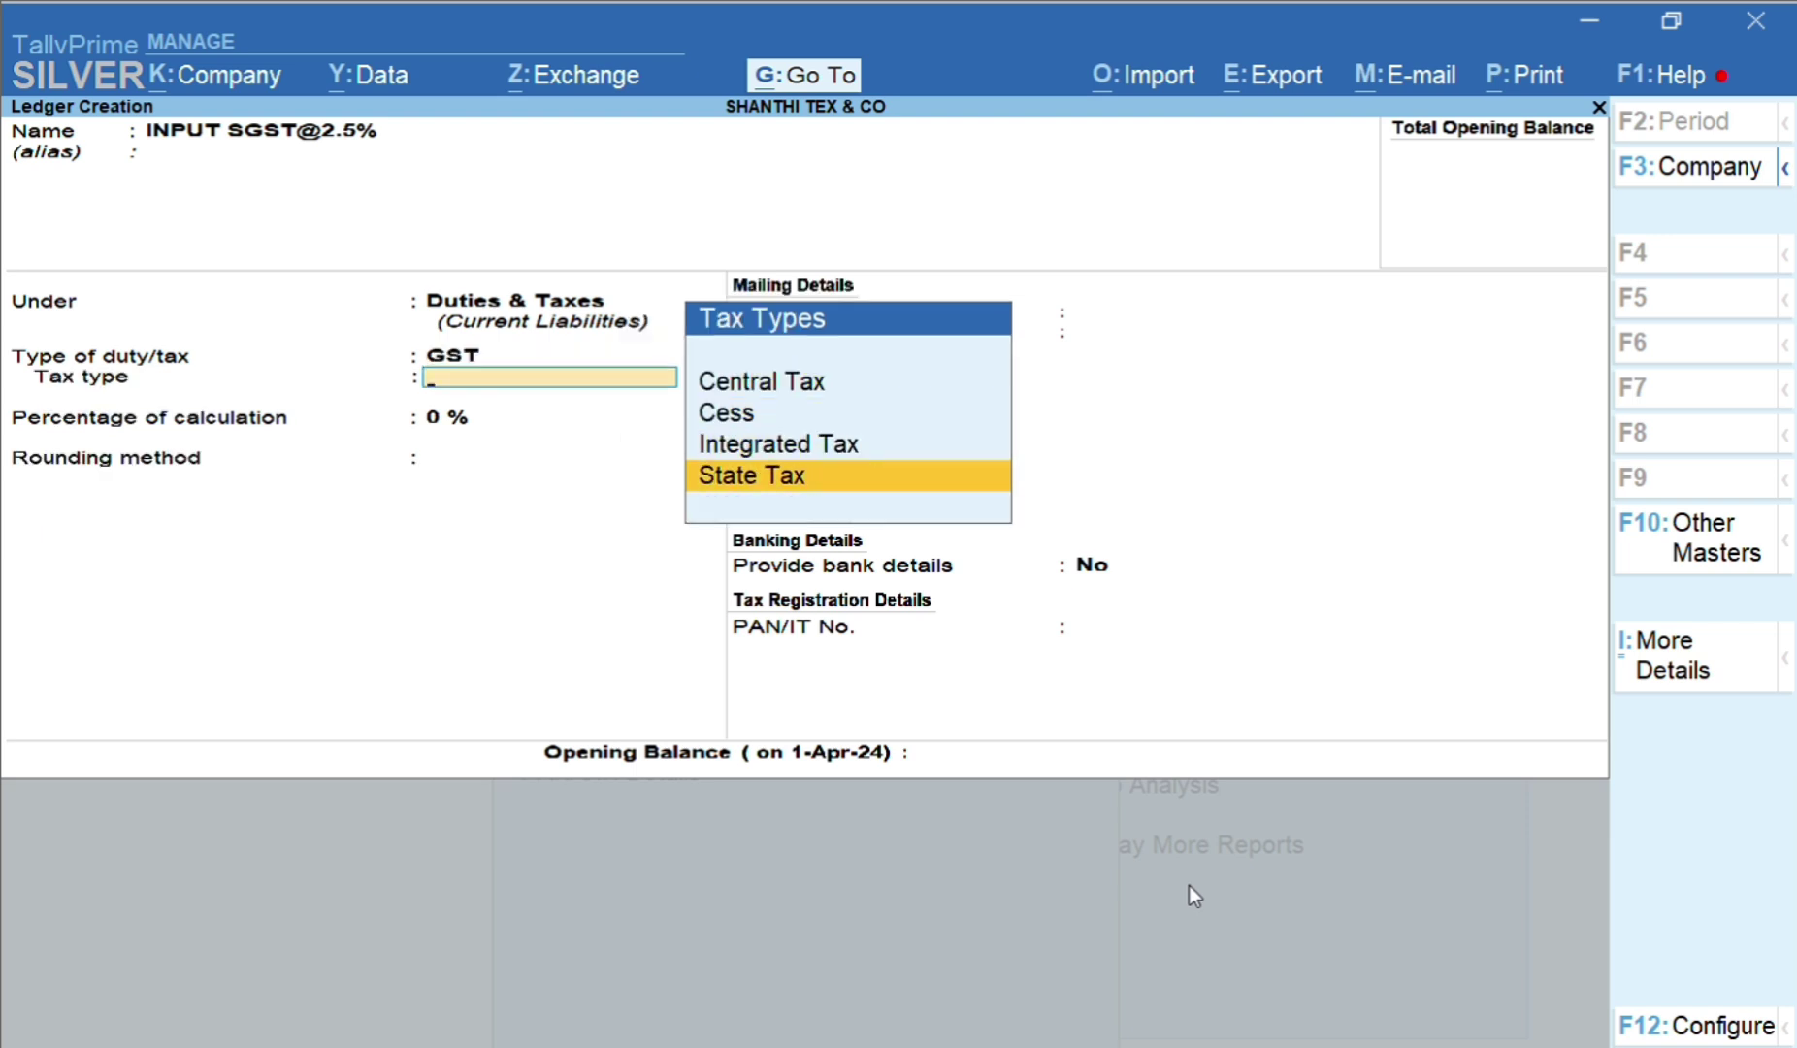
pyautogui.press('Return')
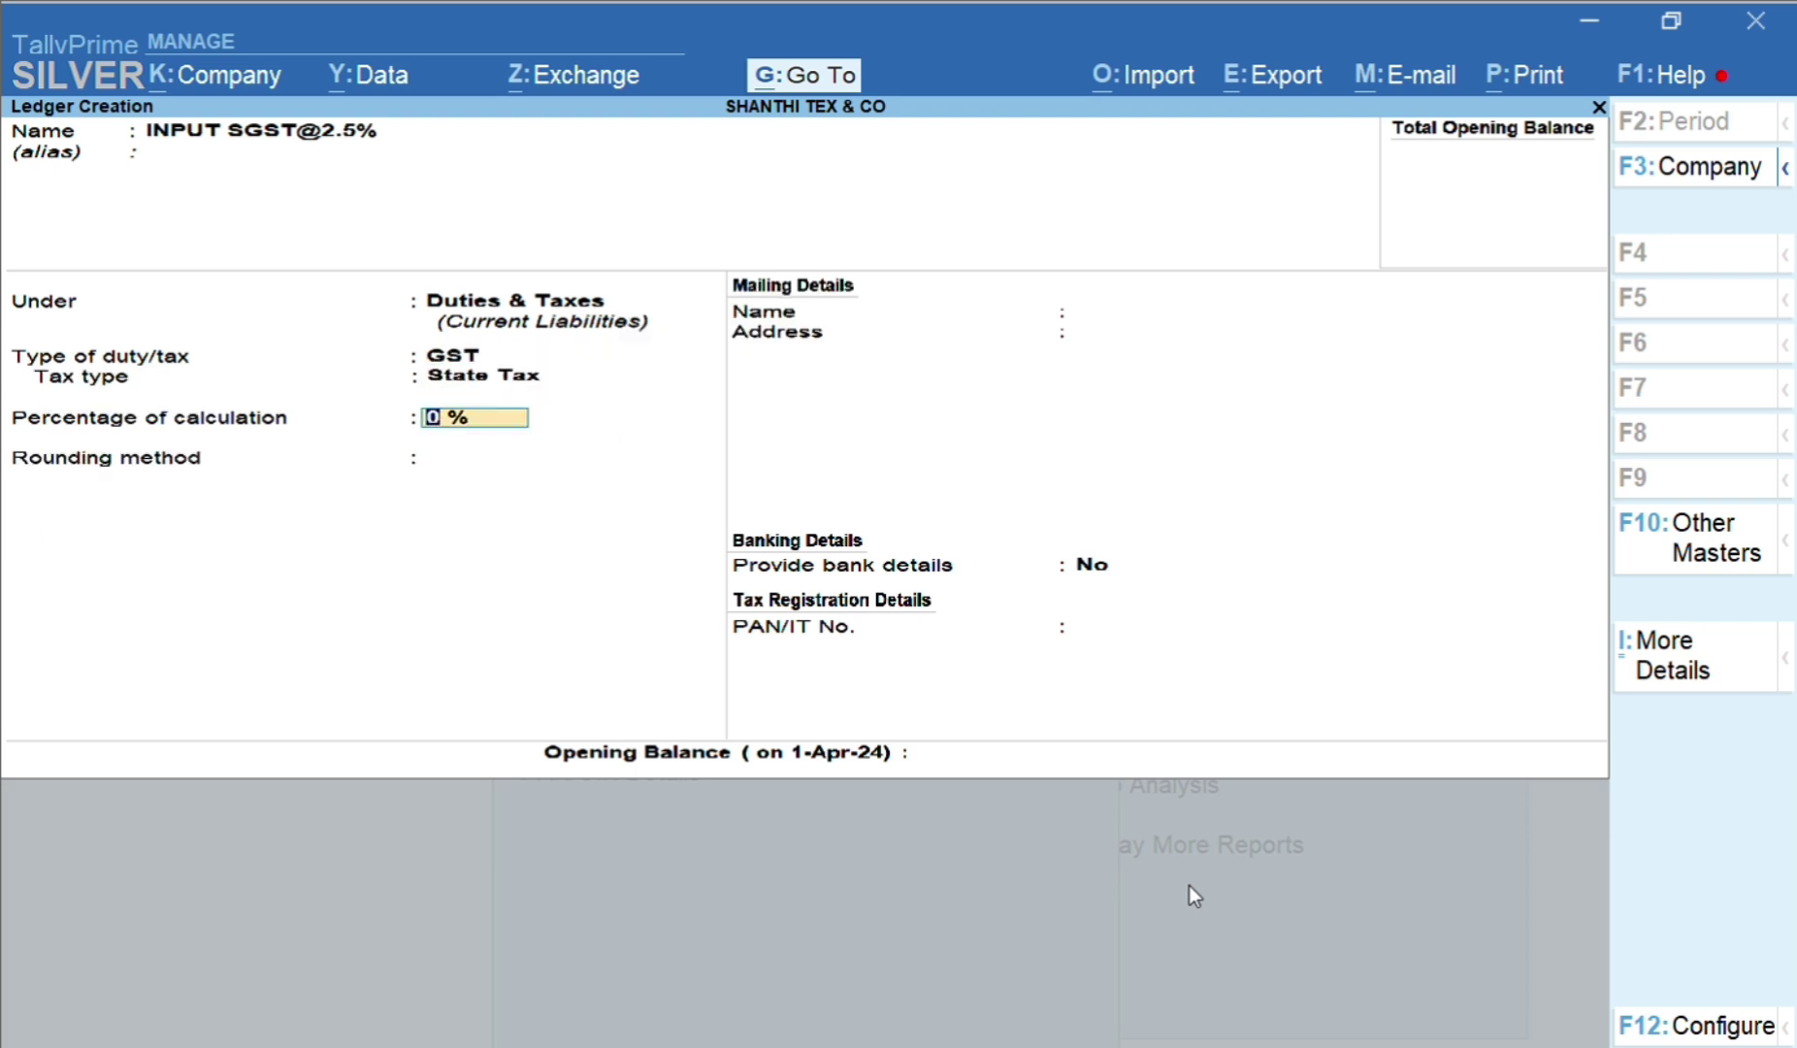
pyautogui.write('2.5')
pyautogui.press('Return')
pyautogui.press('Return')
pyautogui.press('Return')
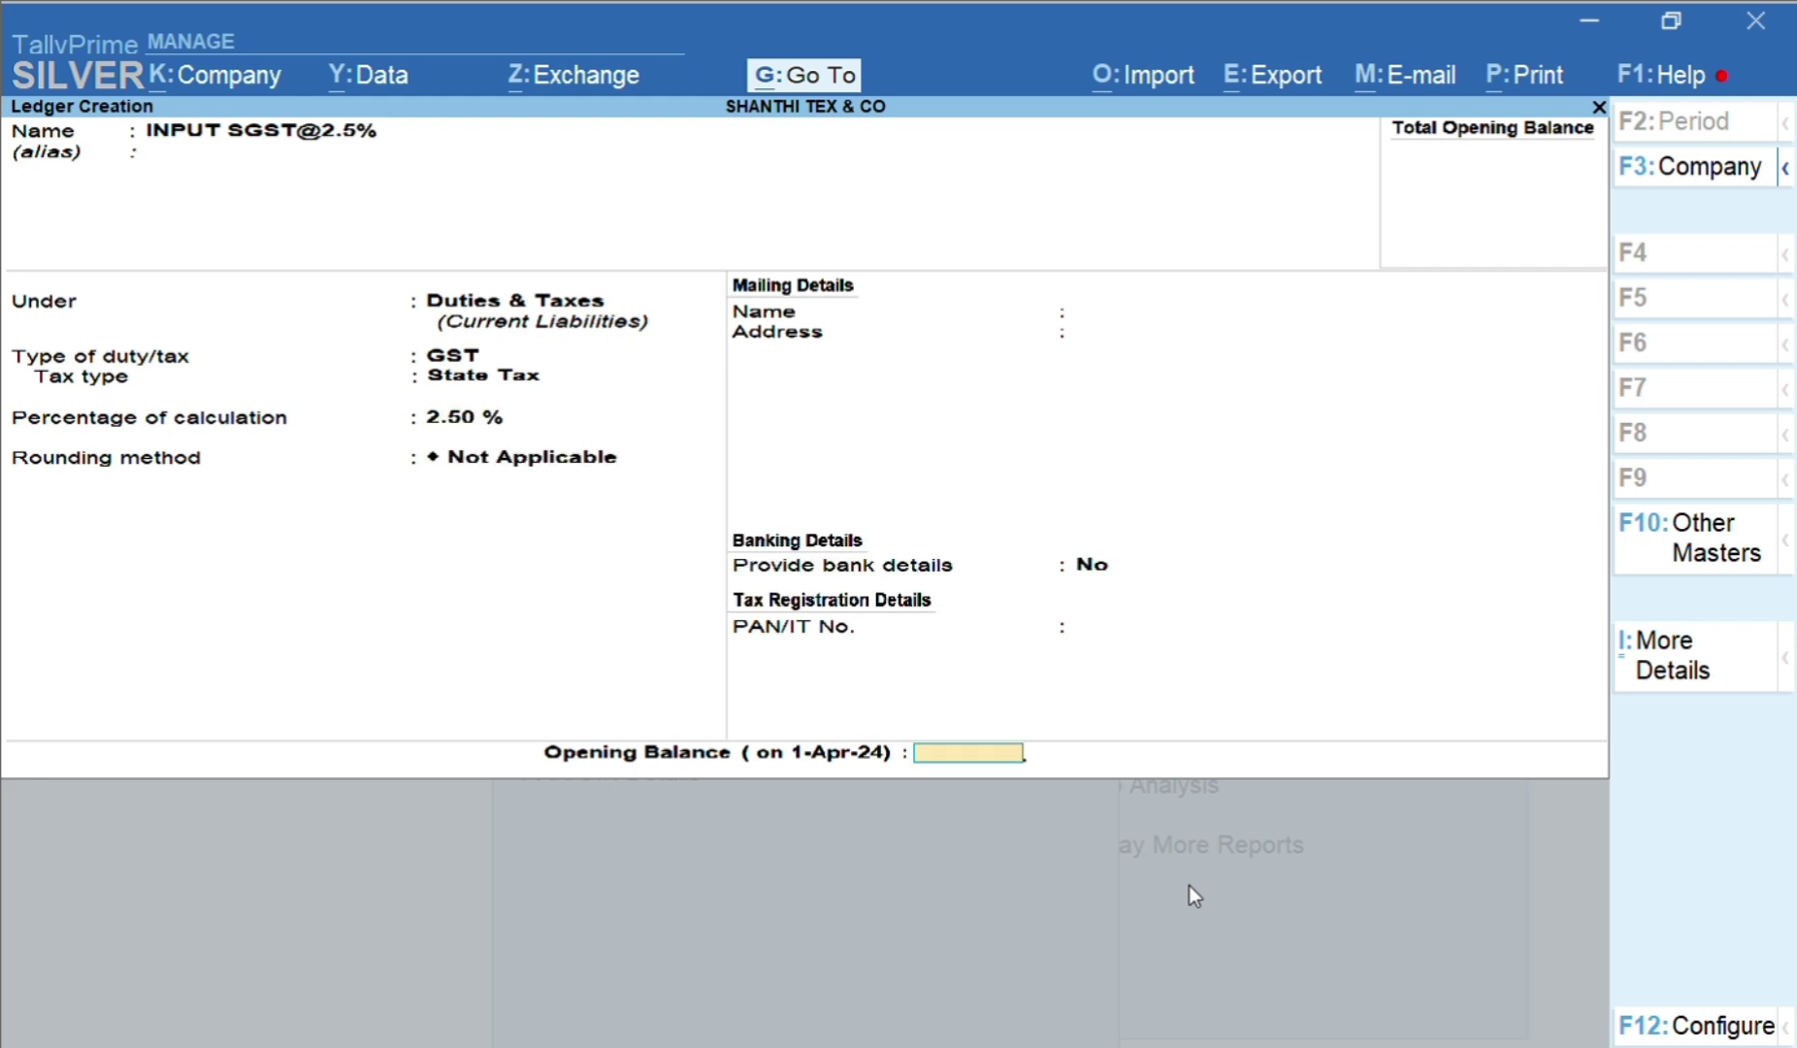
pyautogui.press('Return')
pyautogui.press('Return')
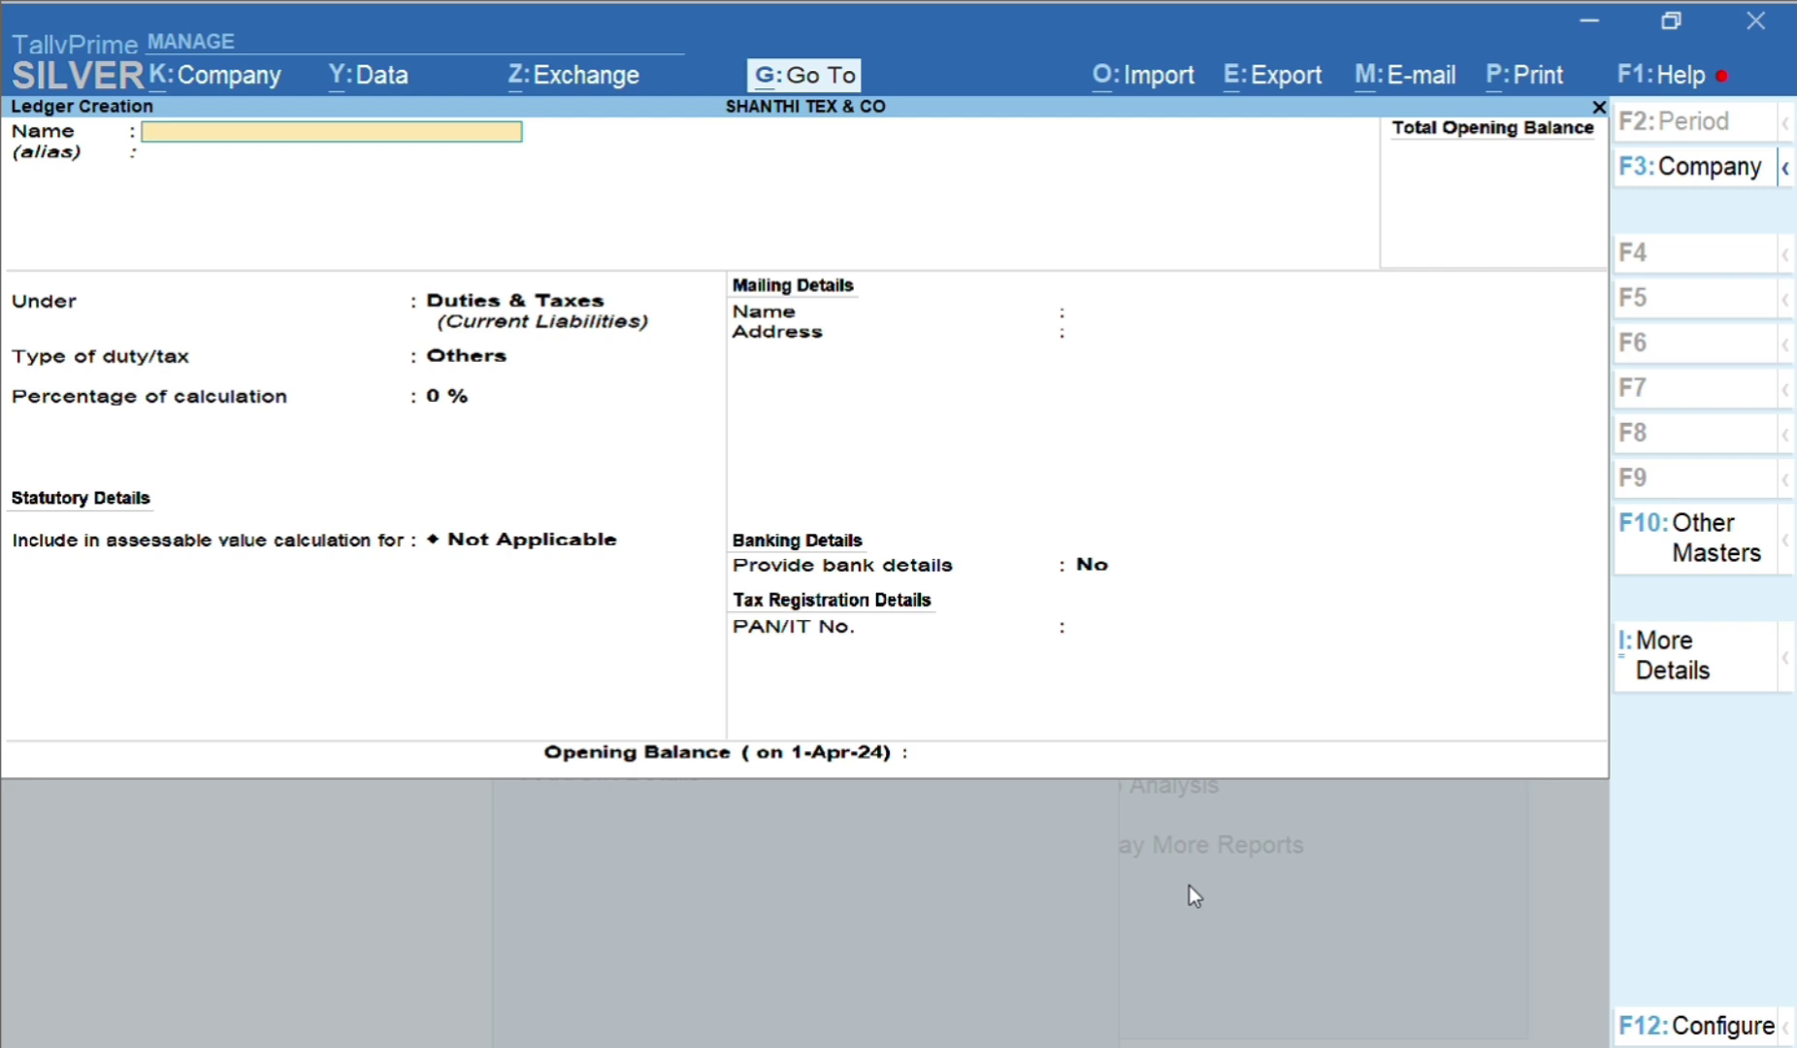
pyautogui.write('INPUT CGST@2.5')
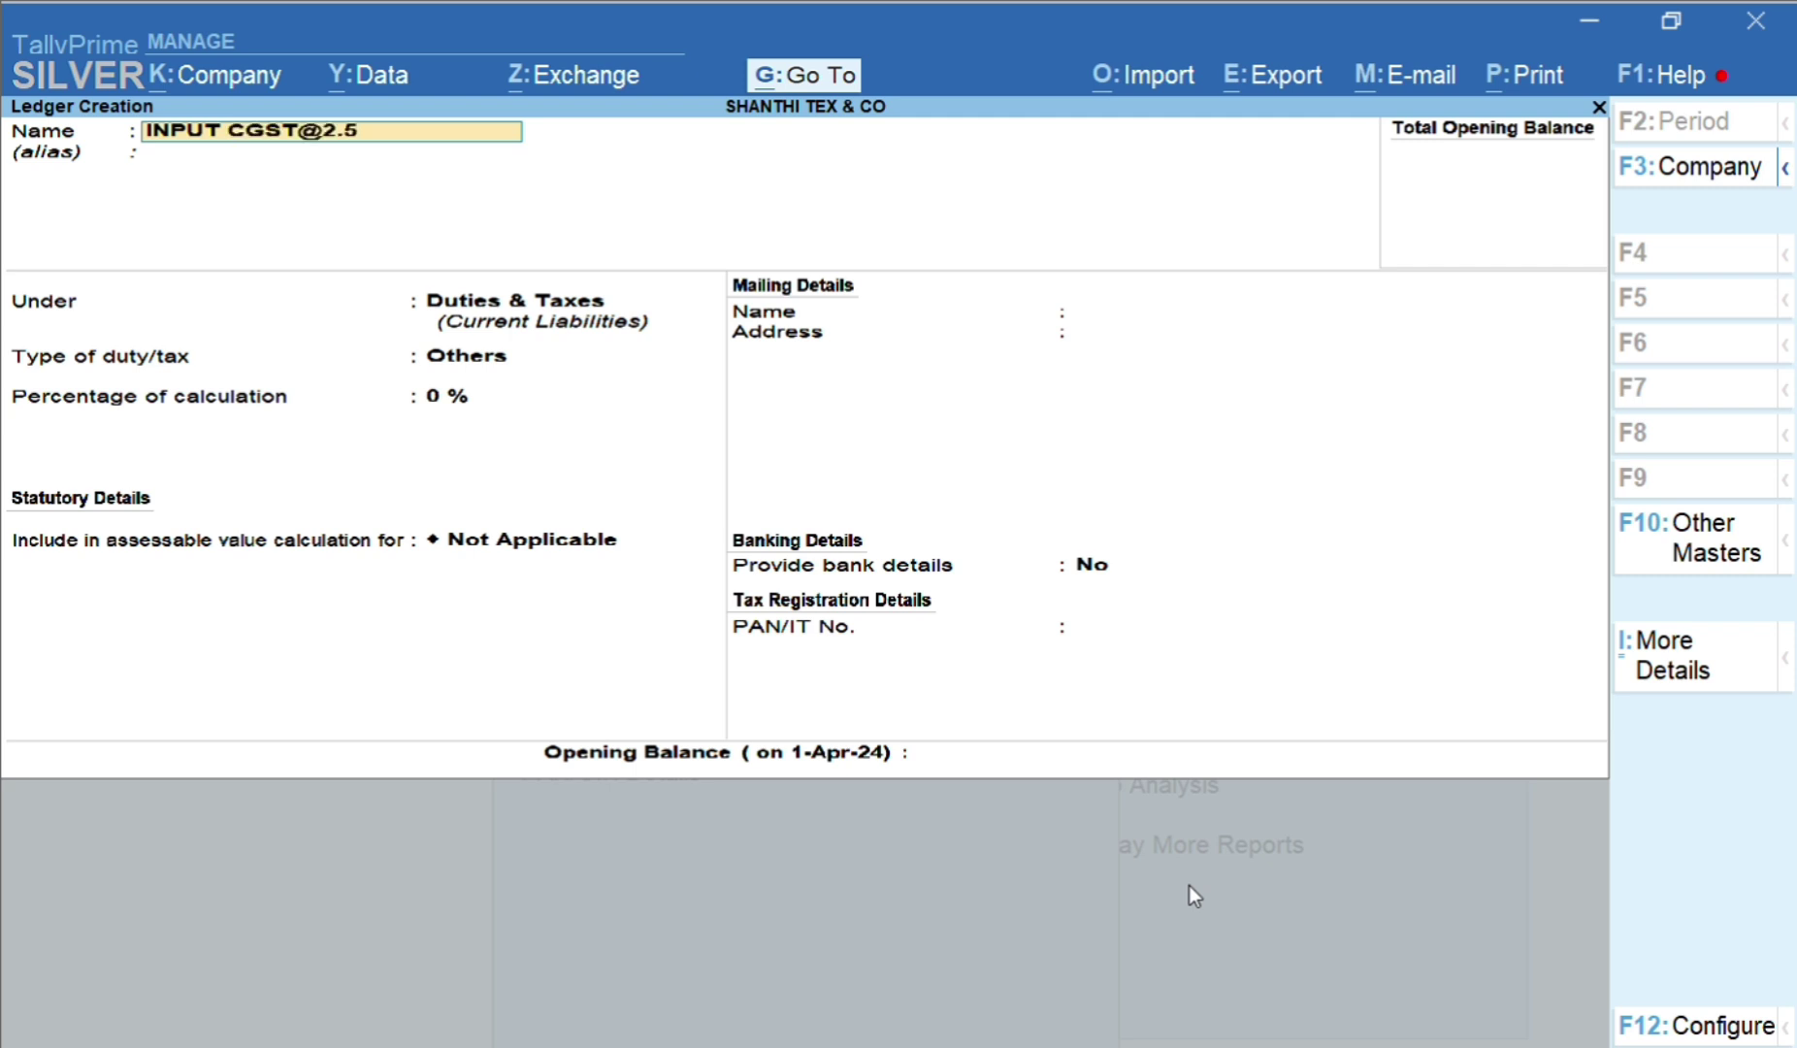
pyautogui.write('%')
pyautogui.press('Return')
pyautogui.press('BackSpace')
pyautogui.press('BackSpace')
pyautogui.press('BackSpace')
pyautogui.press('BackSpace')
pyautogui.press('BackSpace')
pyautogui.write('6%')
pyautogui.press('Return')
pyautogui.press('BackSpace')
pyautogui.press('Return')
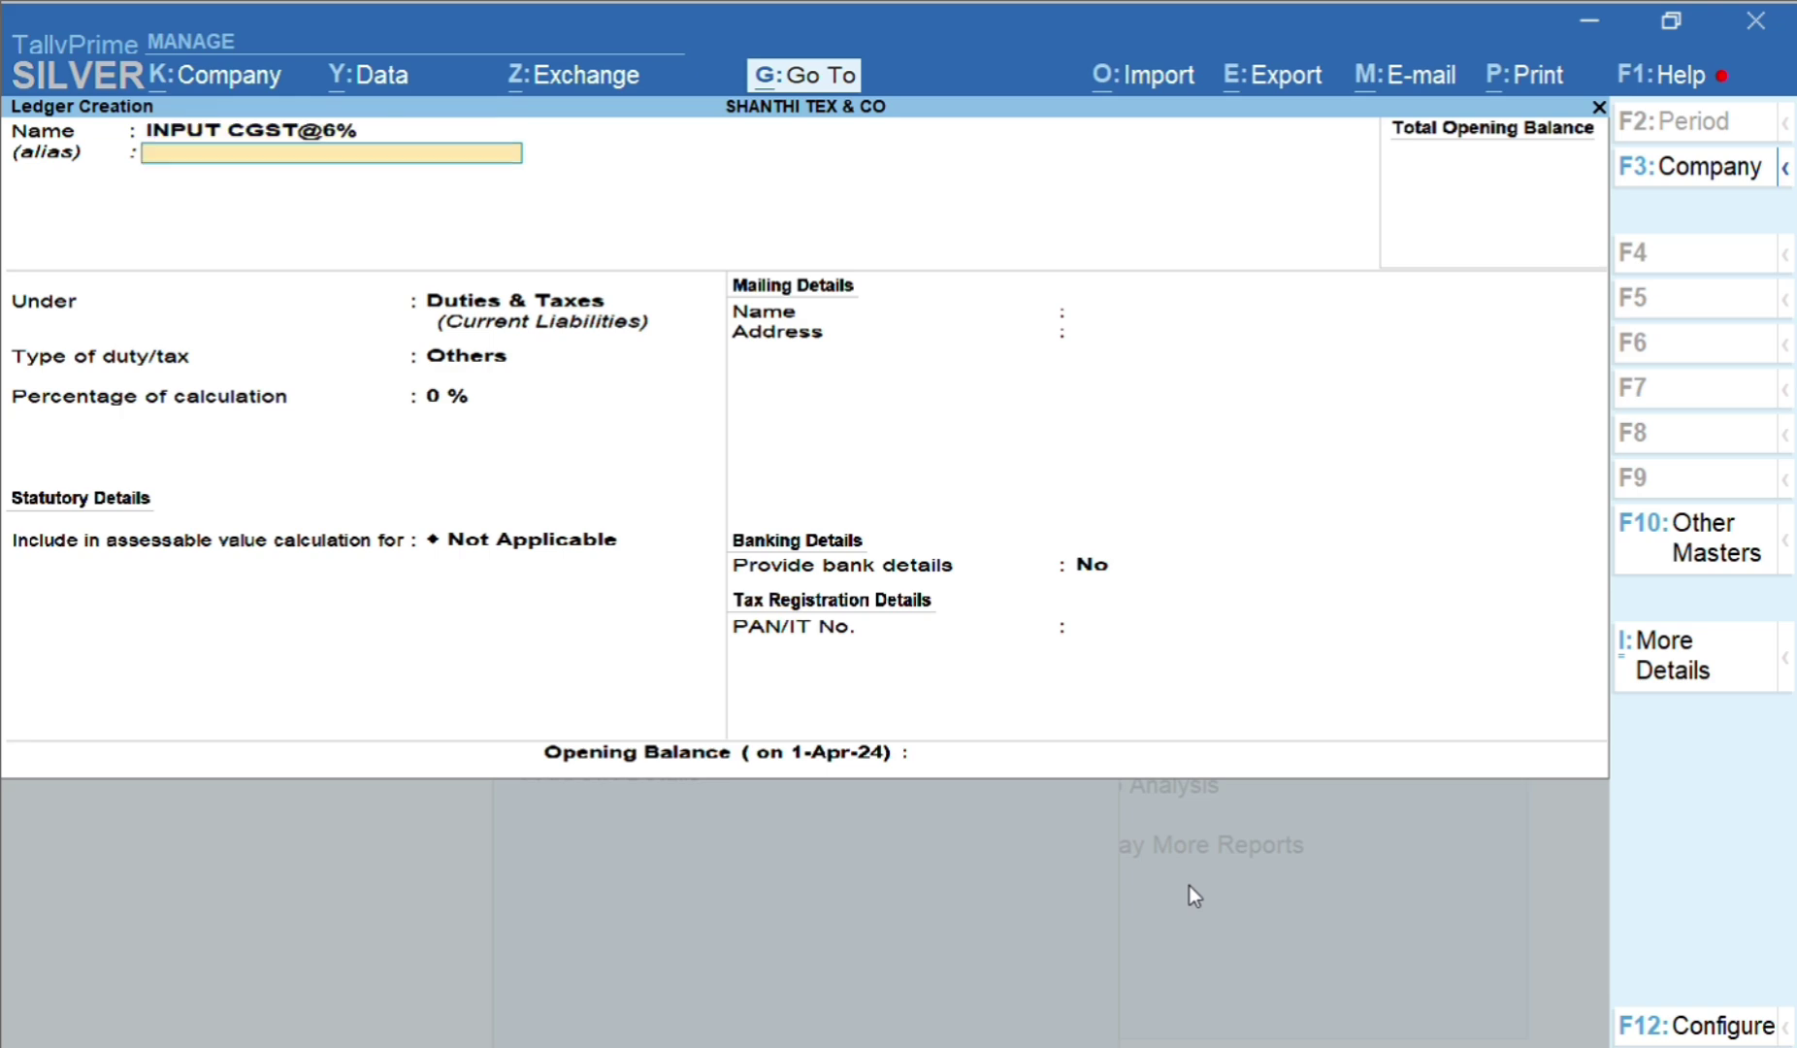
pyautogui.press('Return')
pyautogui.press('Return')
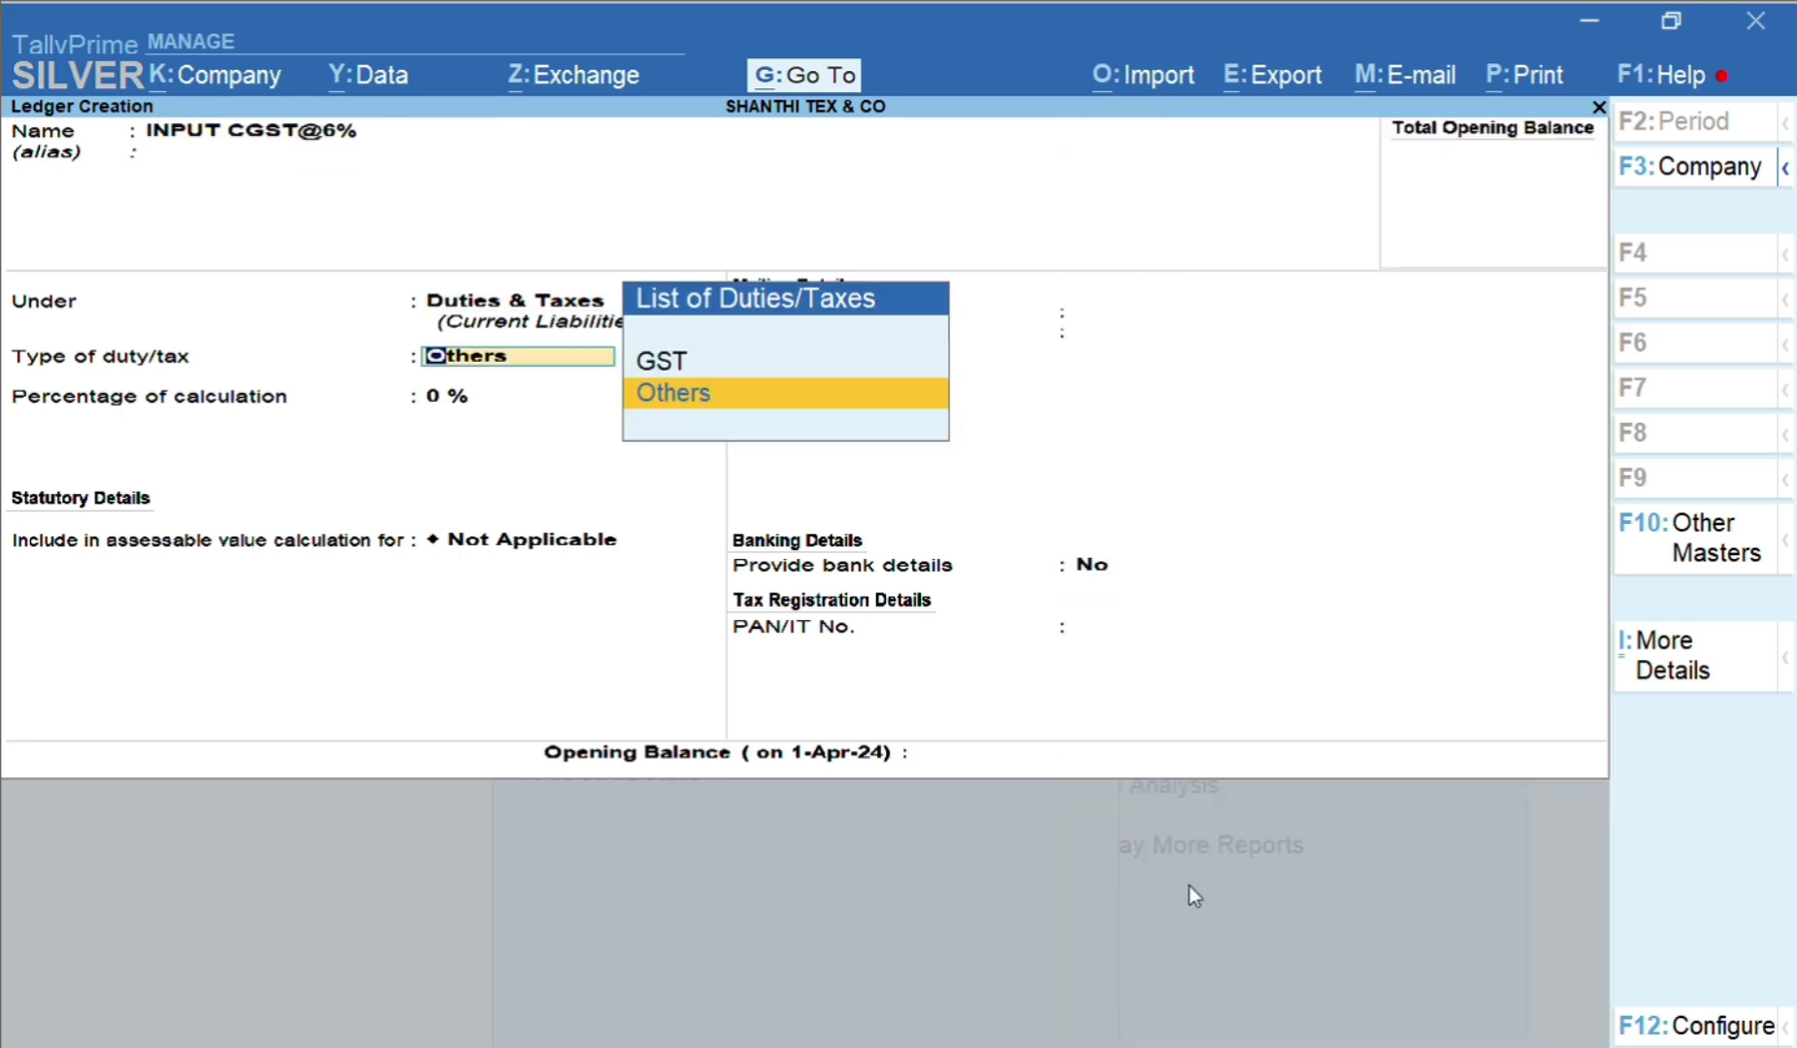
pyautogui.press('BackSpace')
pyautogui.press('BackSpace')
pyautogui.press('BackSpace')
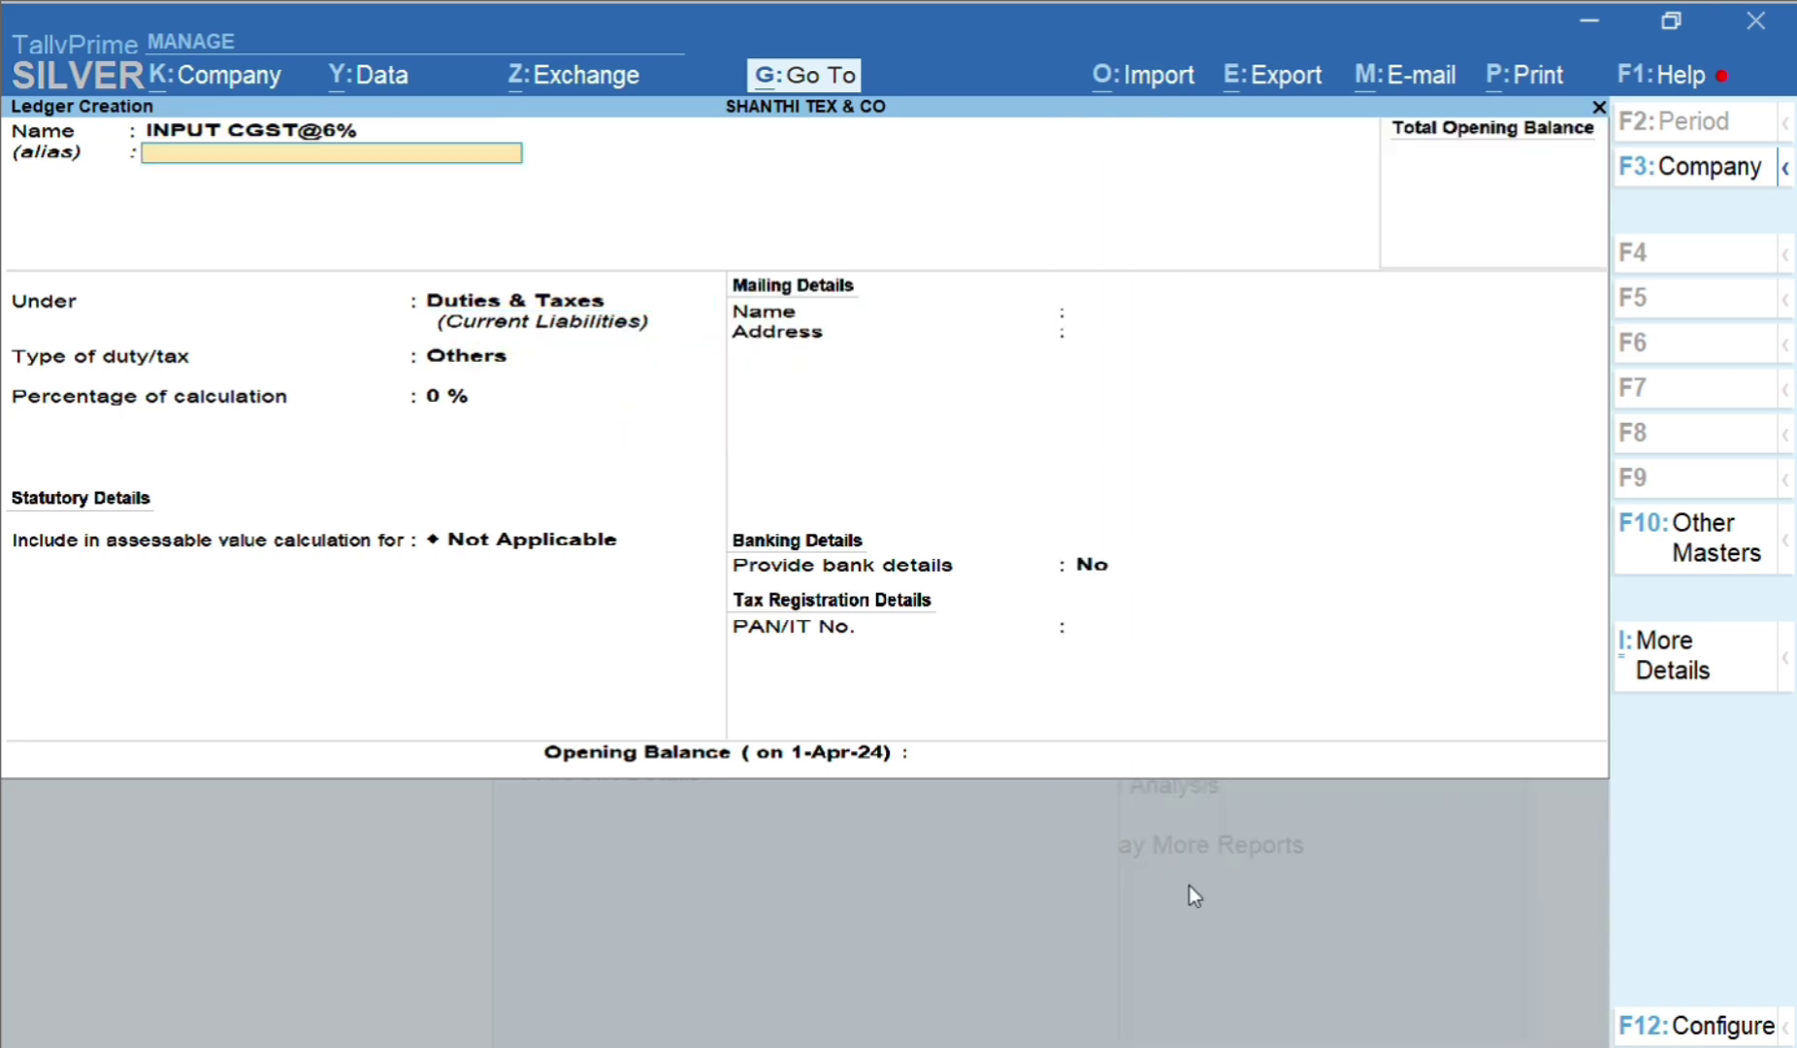
pyautogui.press('BackSpace')
pyautogui.press('BackSpace')
pyautogui.write('2.5%')
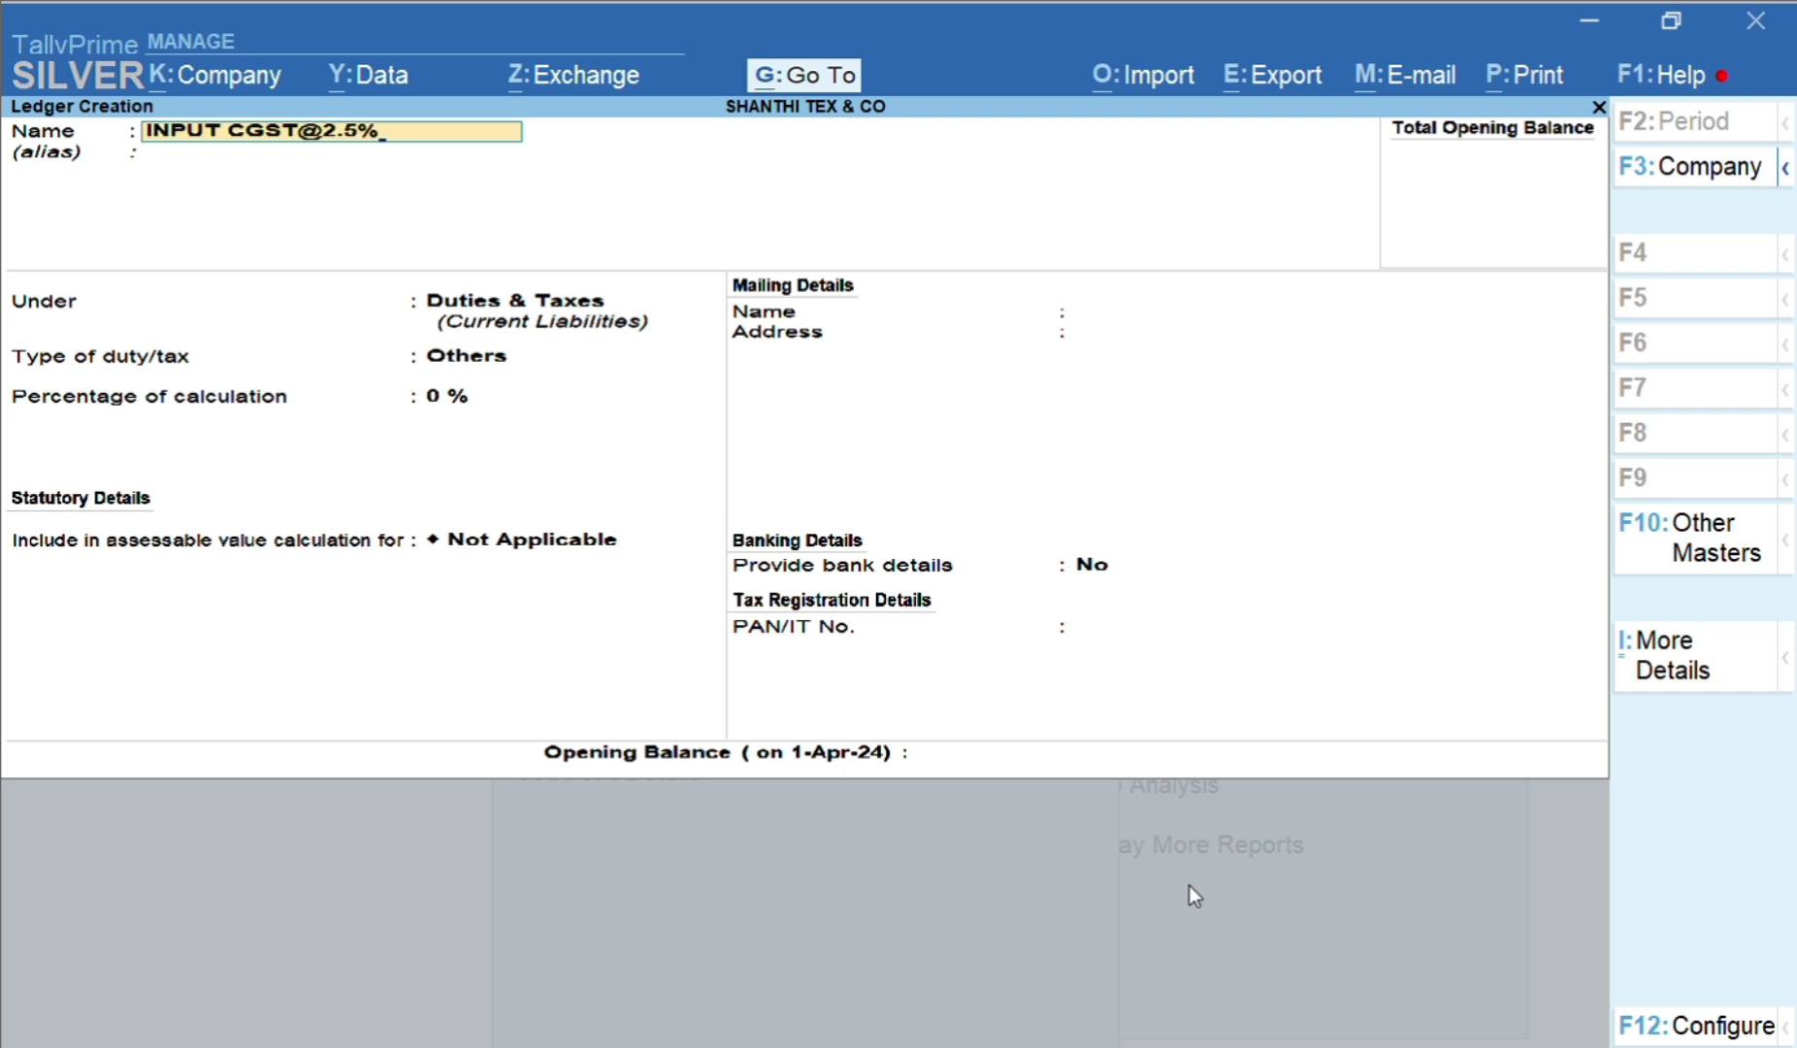
pyautogui.press('Return')
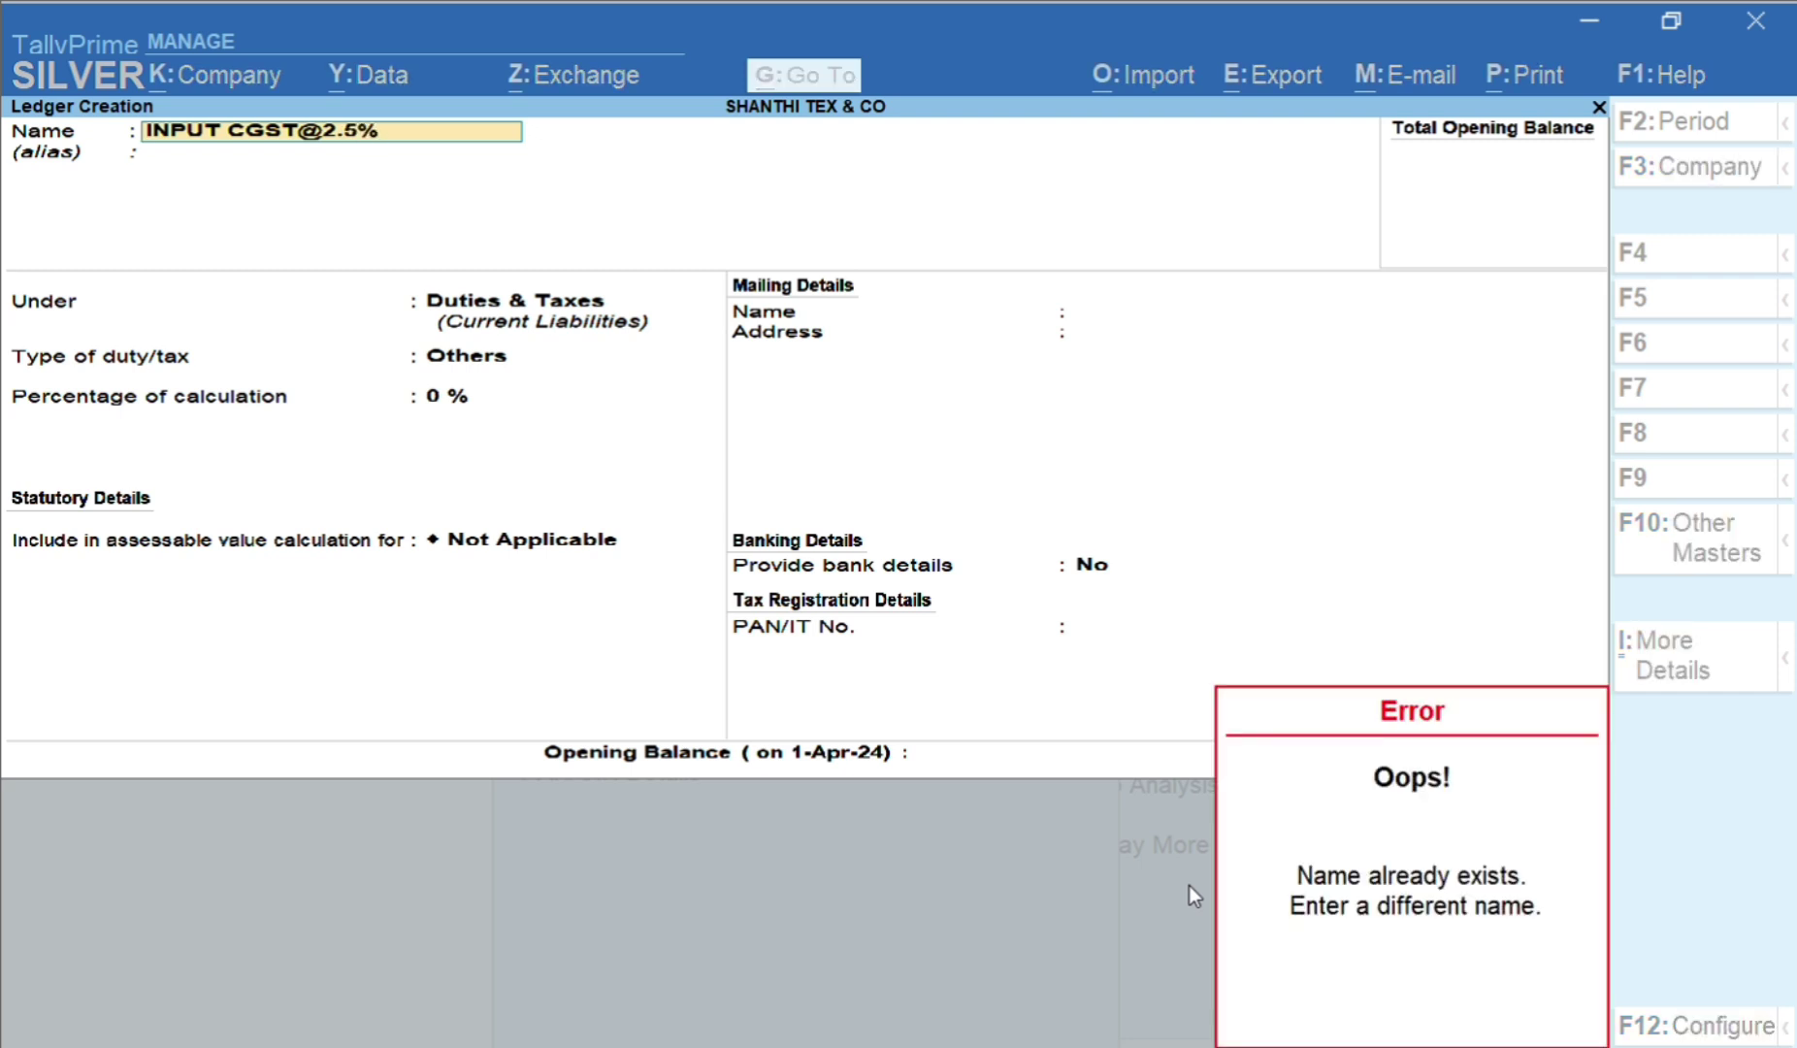
pyautogui.press('Escape')
pyautogui.press('BackSpace')
pyautogui.press('BackSpace')
pyautogui.press('BackSpace')
pyautogui.press('BackSpace')
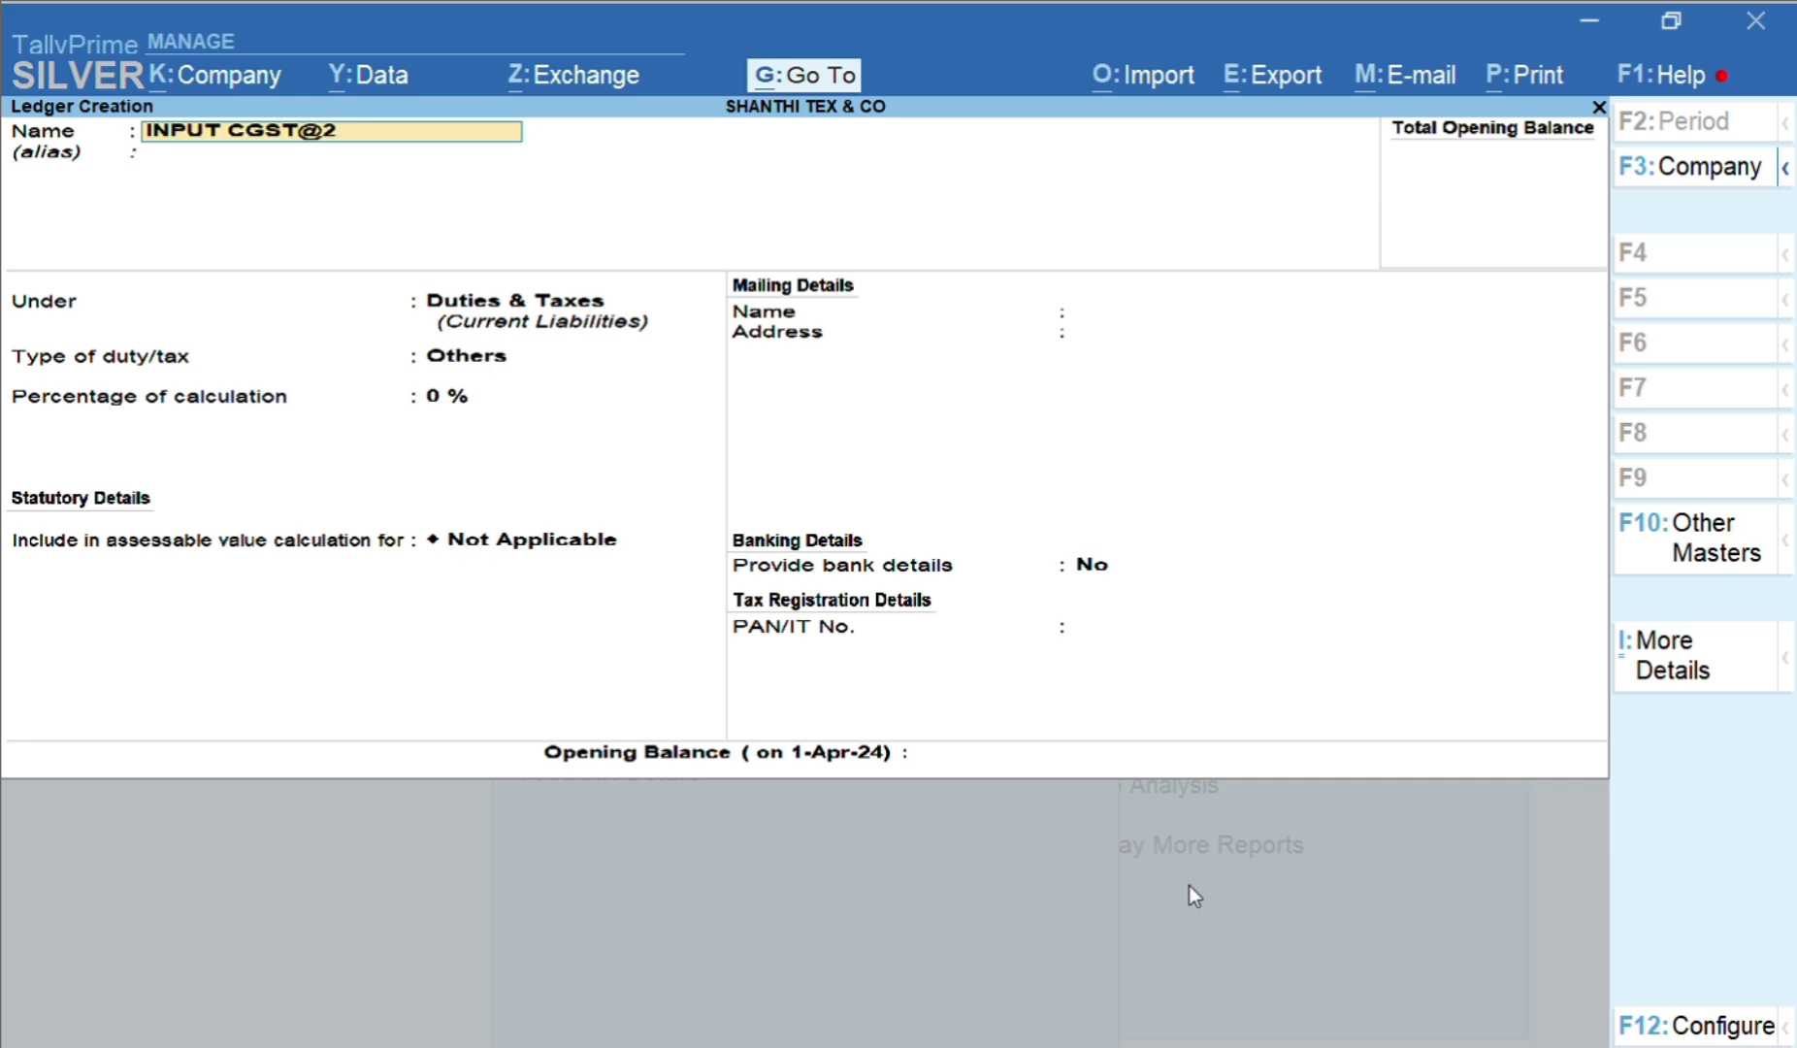
pyautogui.write('6%')
pyautogui.press('Return')
pyautogui.press('Return')
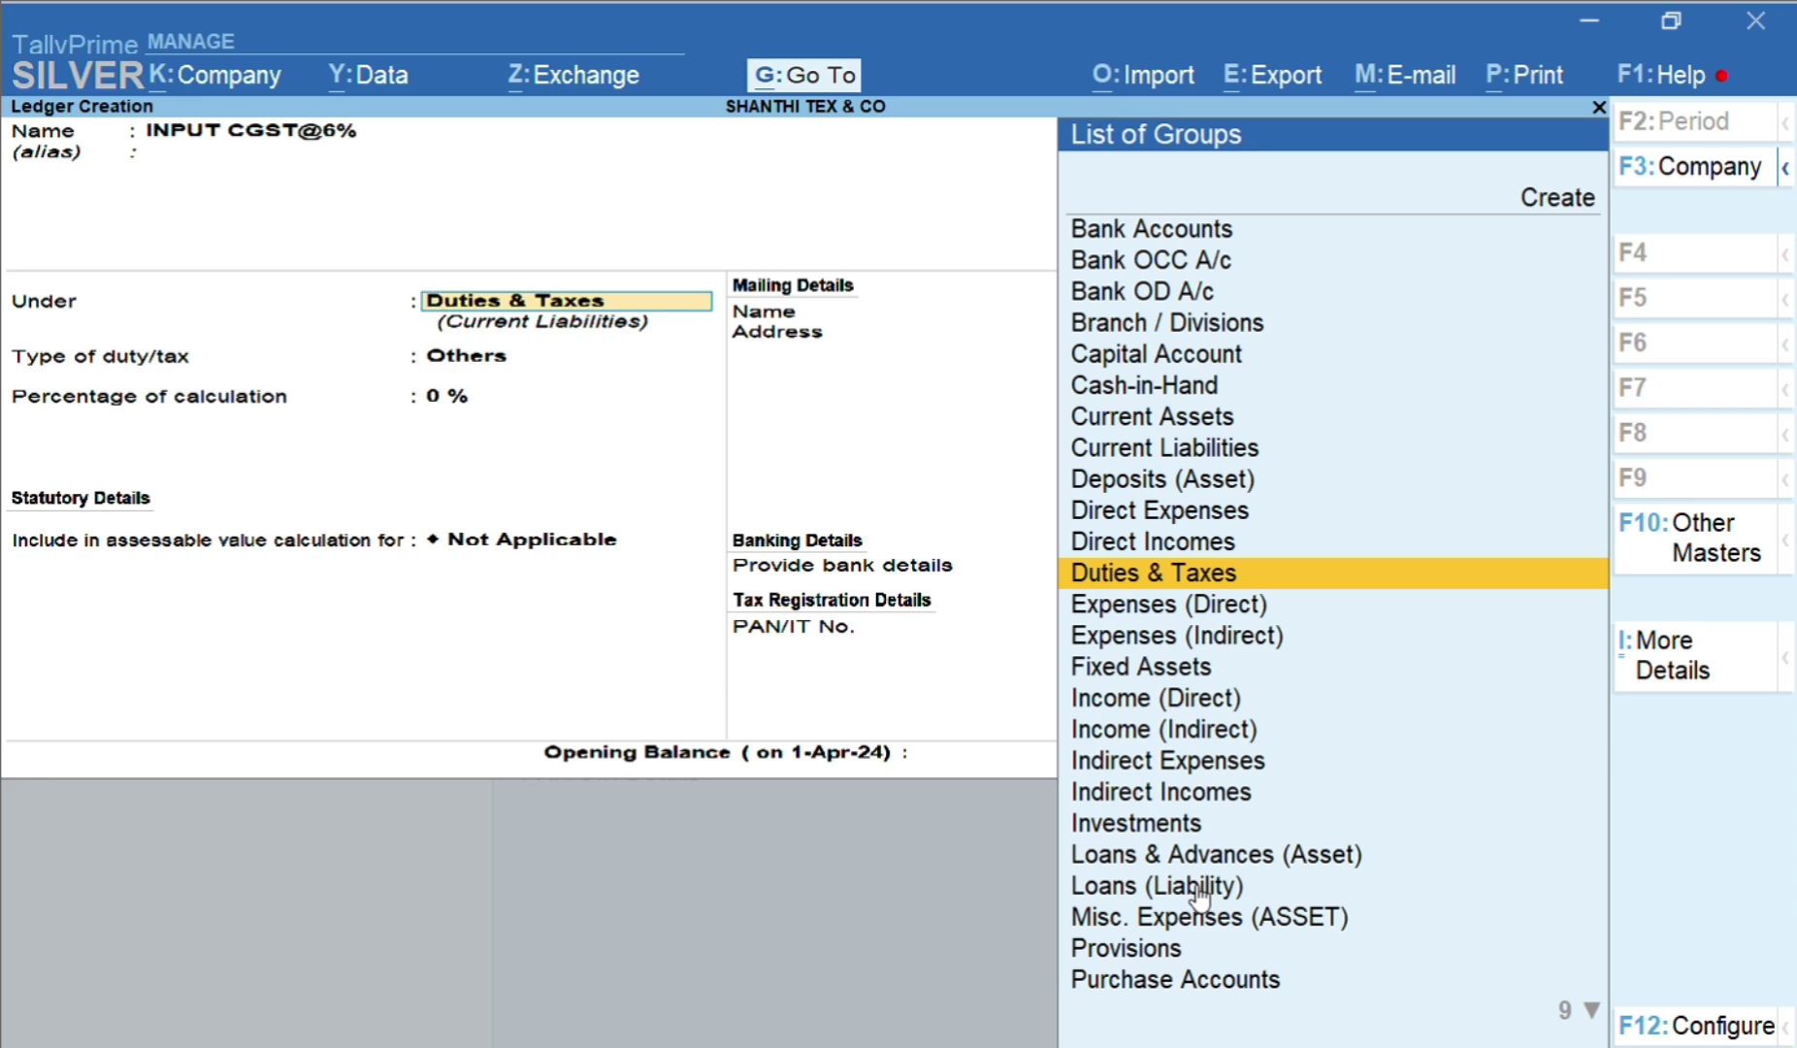
# Set INPUT CGST@6% under Duties & Taxes as GST Central Tax at 6%
pyautogui.press('Return')
pyautogui.press('Up')
pyautogui.press('Return')
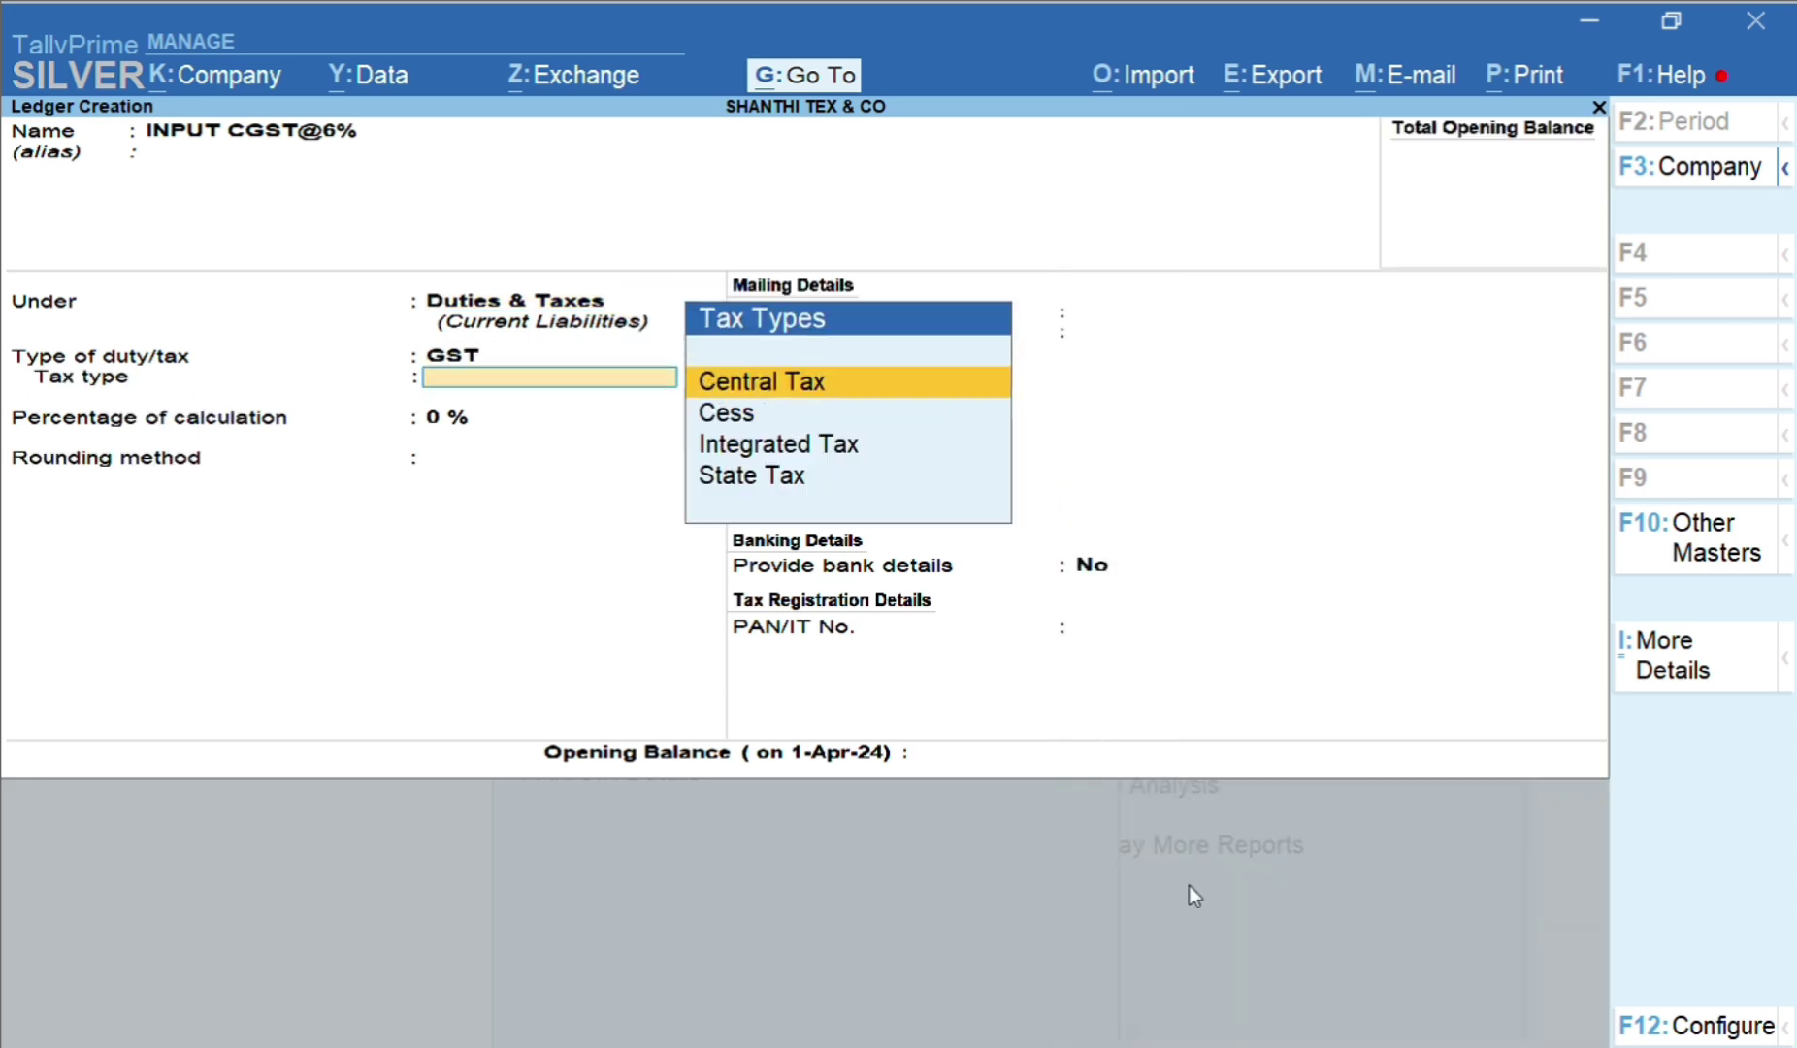
pyautogui.press('Return')
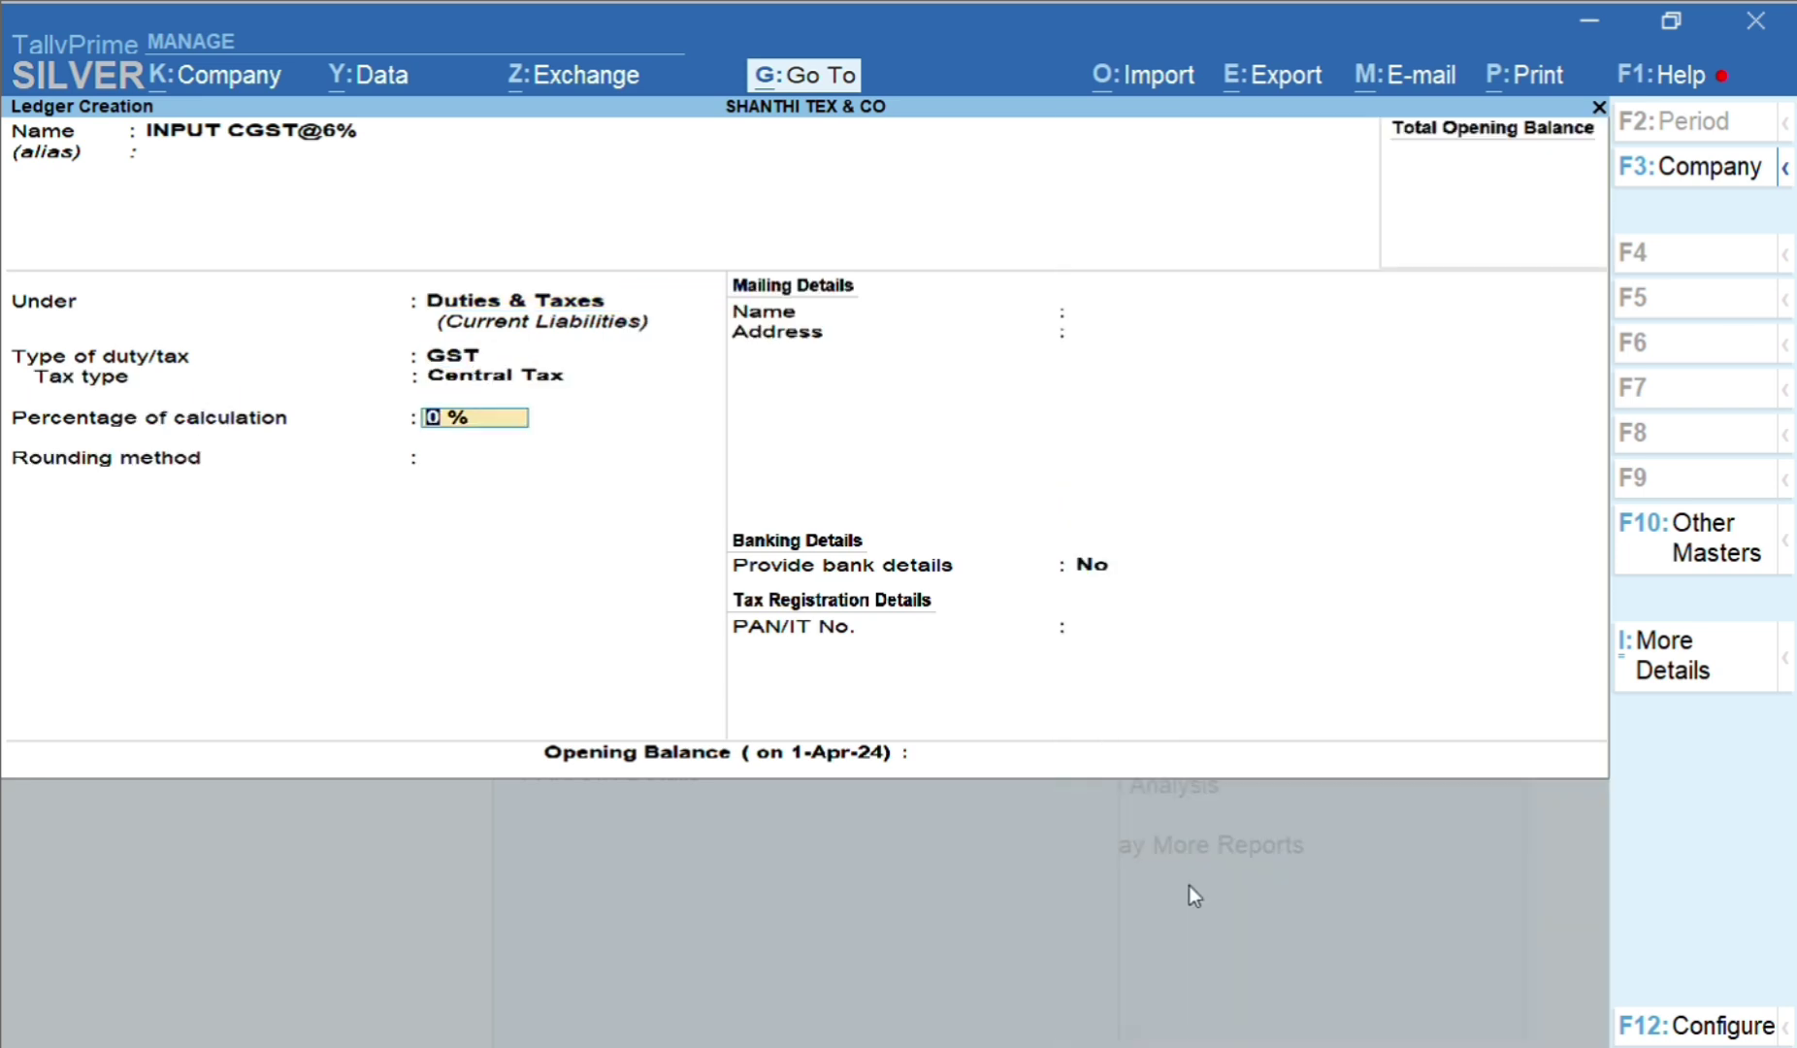
pyautogui.write('6')
pyautogui.press('Return')
pyautogui.press('Return')
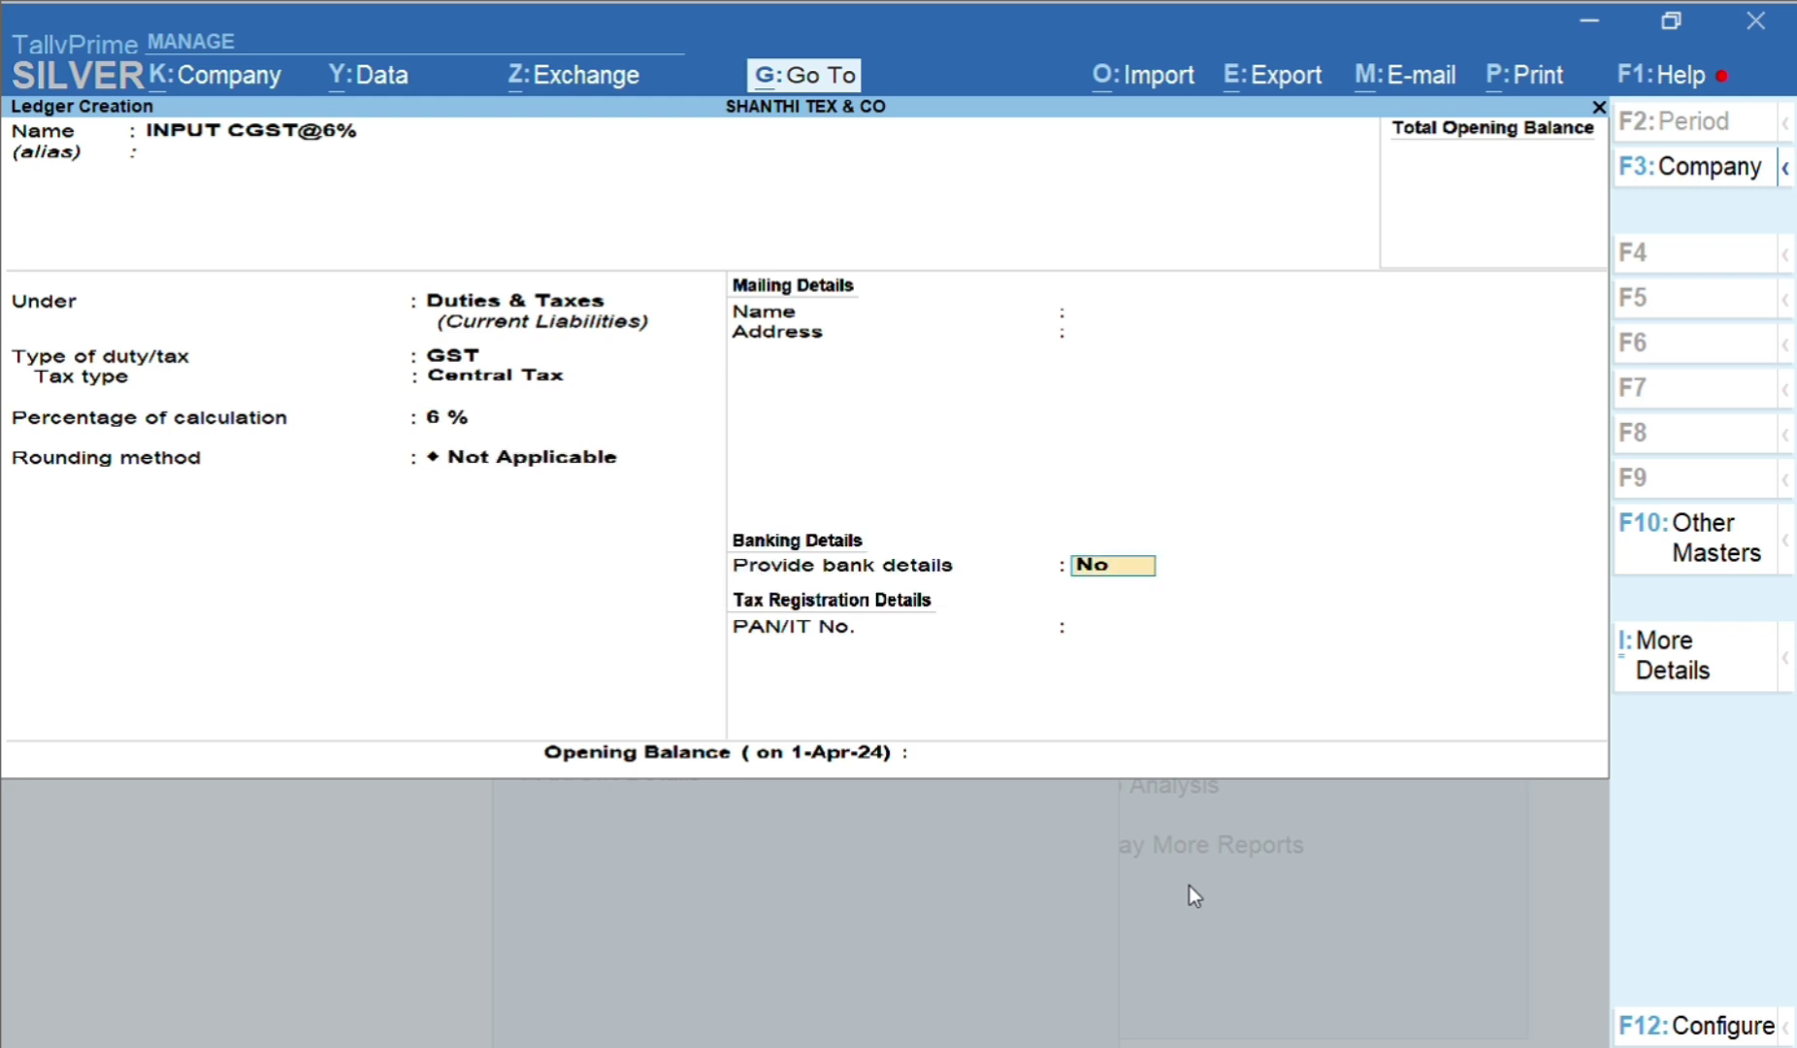
pyautogui.press('Return')
pyautogui.press('Return')
# Save INPUT CGST@6% and enter INPUT SGST@6% as a GST State Tax ledger at 6%
pyautogui.press('Return')
pyautogui.write('I')
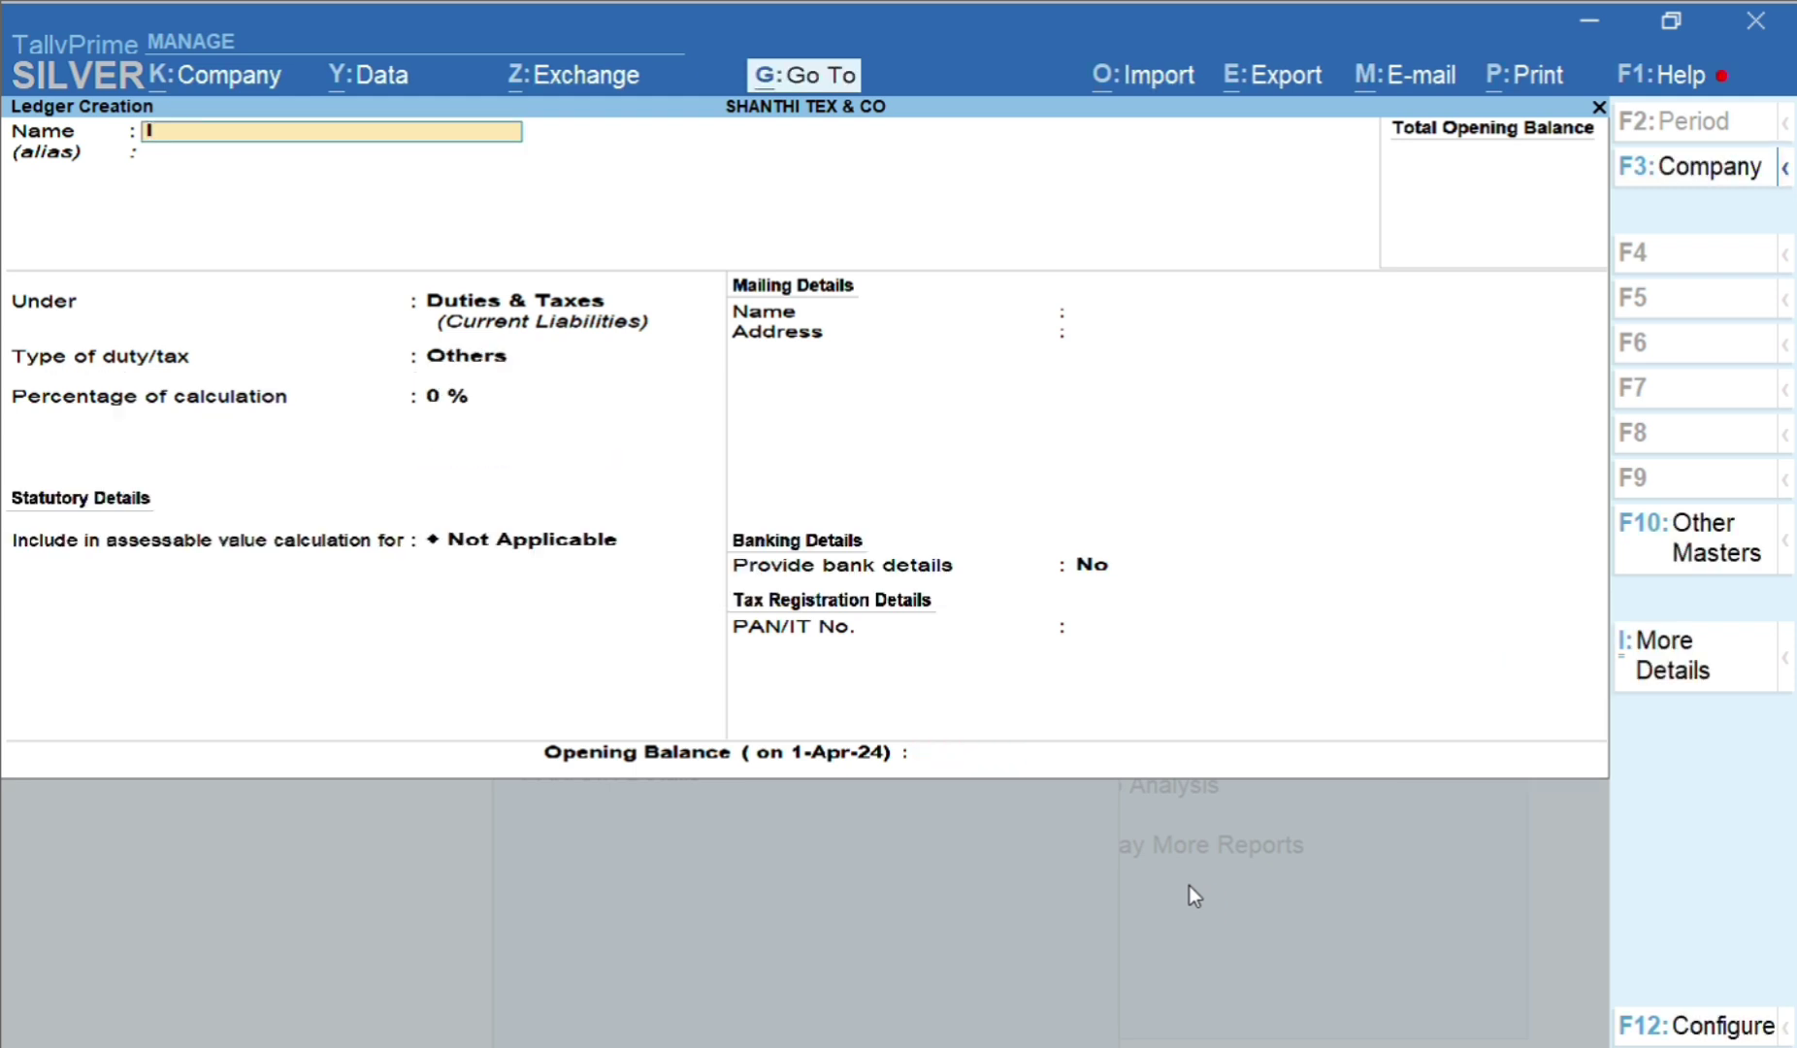
pyautogui.write('NPUT SGST@6%')
pyautogui.press('Return')
pyautogui.press('Return')
pyautogui.press('Return')
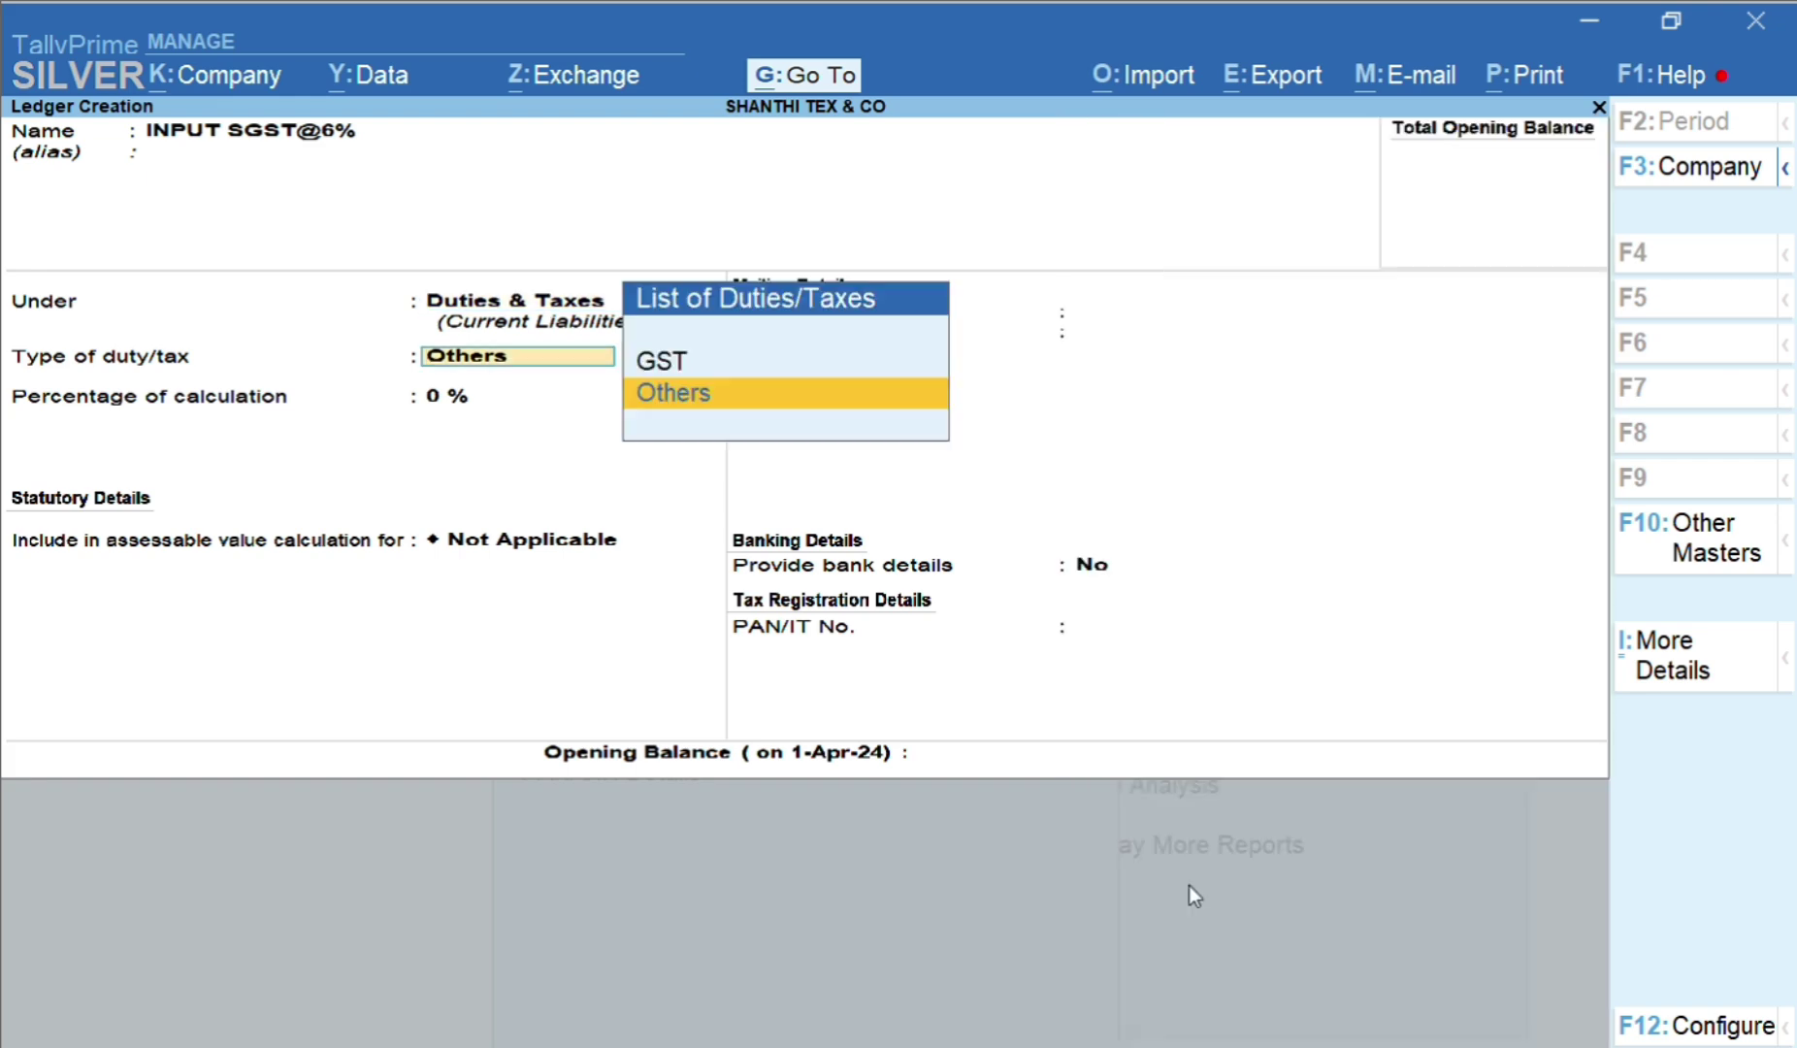
pyautogui.press('BackSpace')
pyautogui.press('Return')
pyautogui.press('Up')
pyautogui.press('Return')
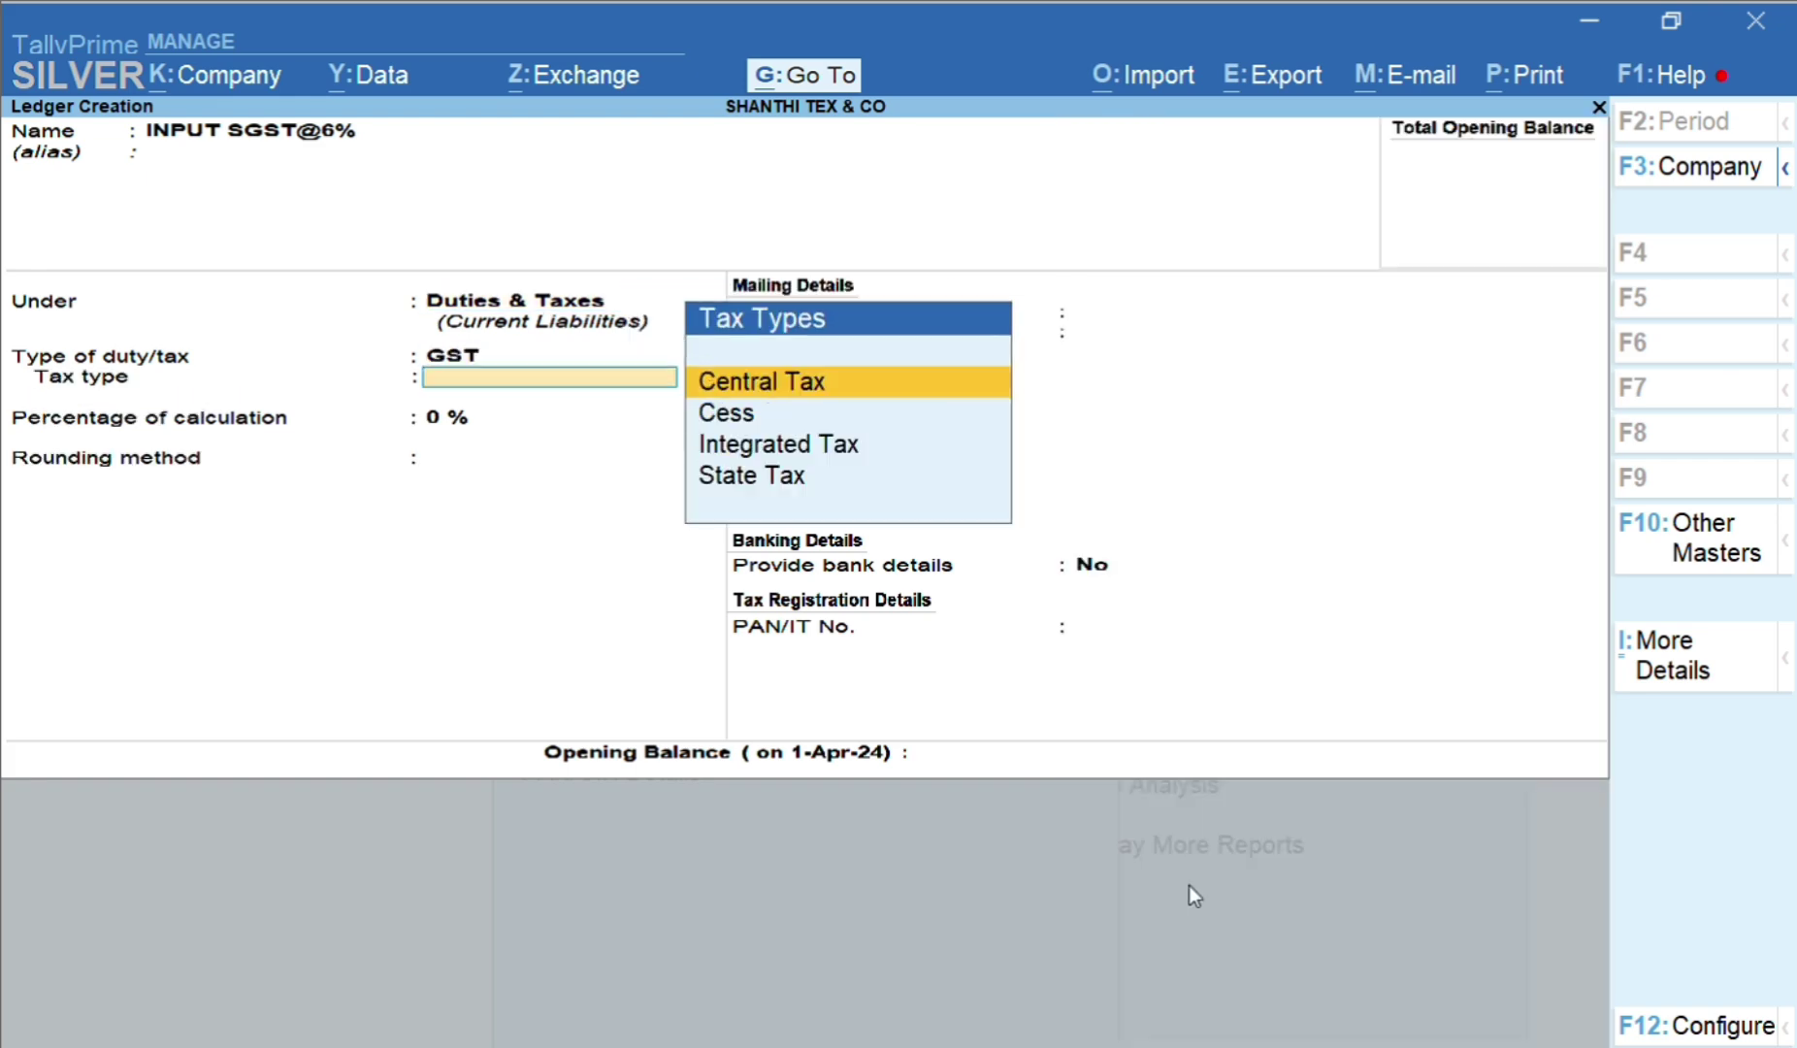
pyautogui.press('Down')
pyautogui.press('Down')
pyautogui.press('Down')
pyautogui.press('Return')
pyautogui.write('6')
pyautogui.press('Return')
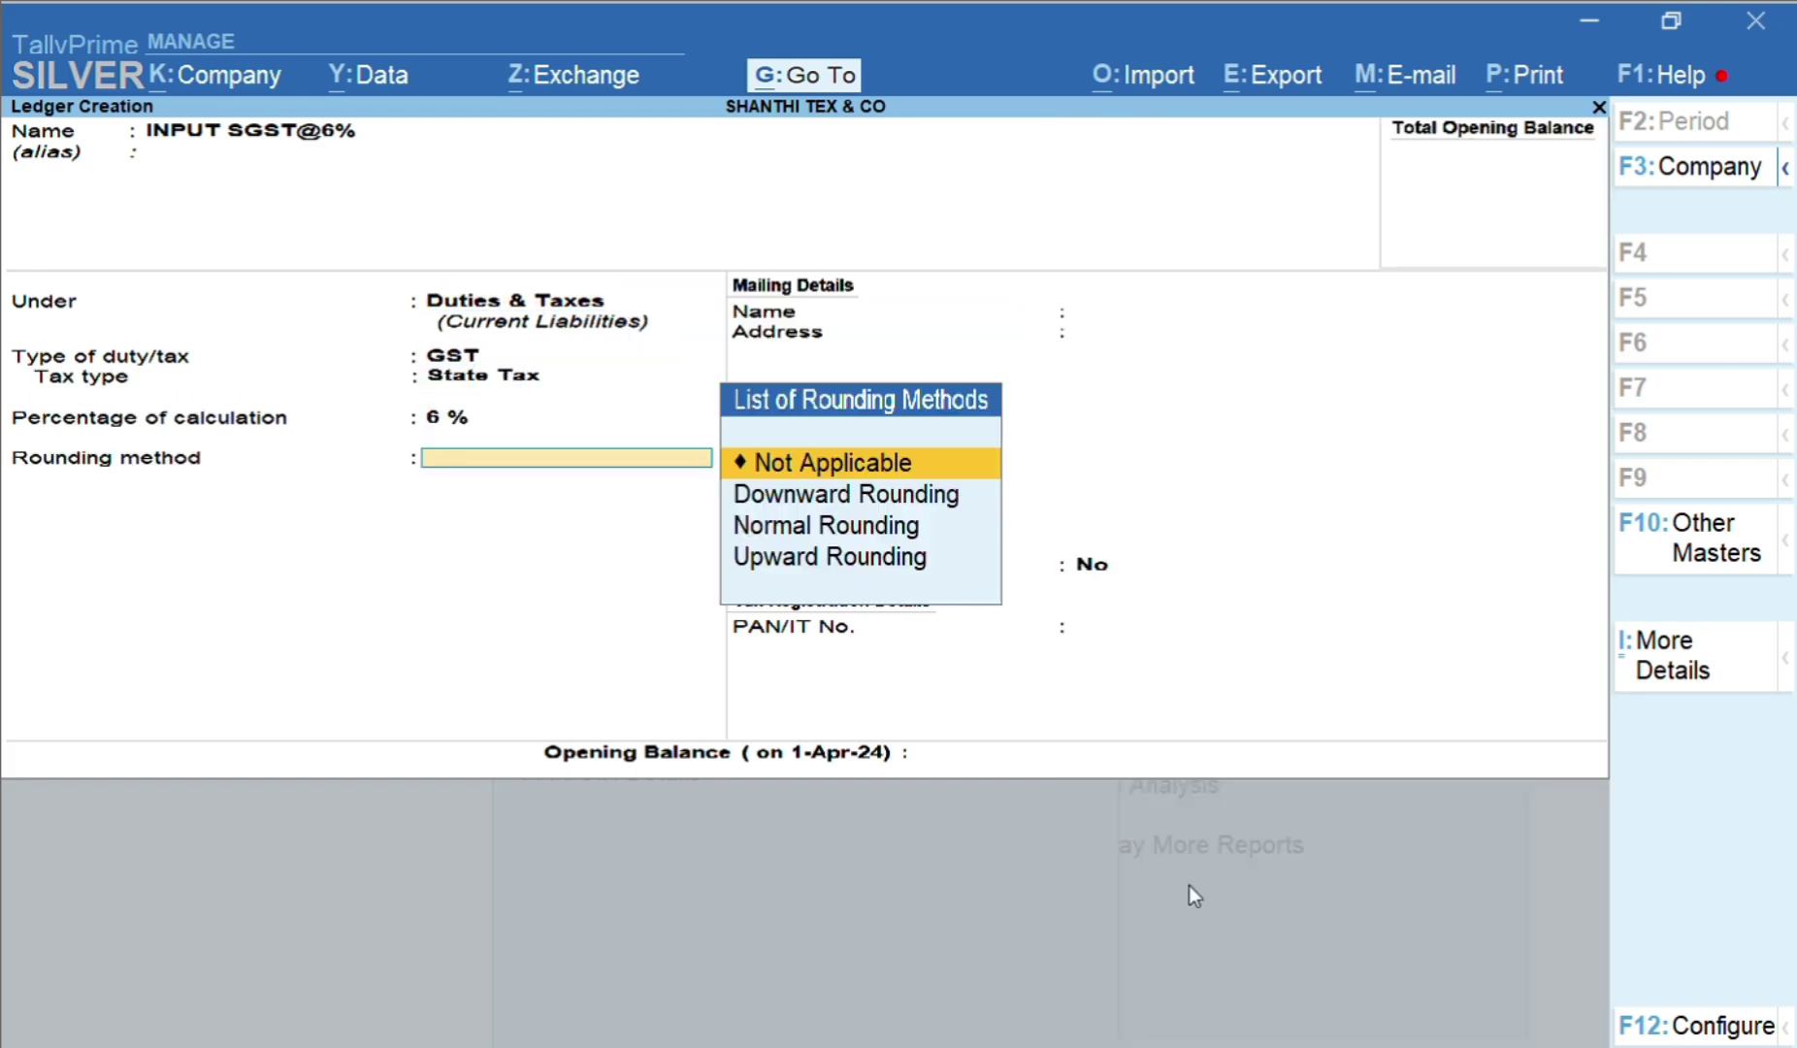
pyautogui.press('Return')
pyautogui.press('Return')
pyautogui.press('Return')
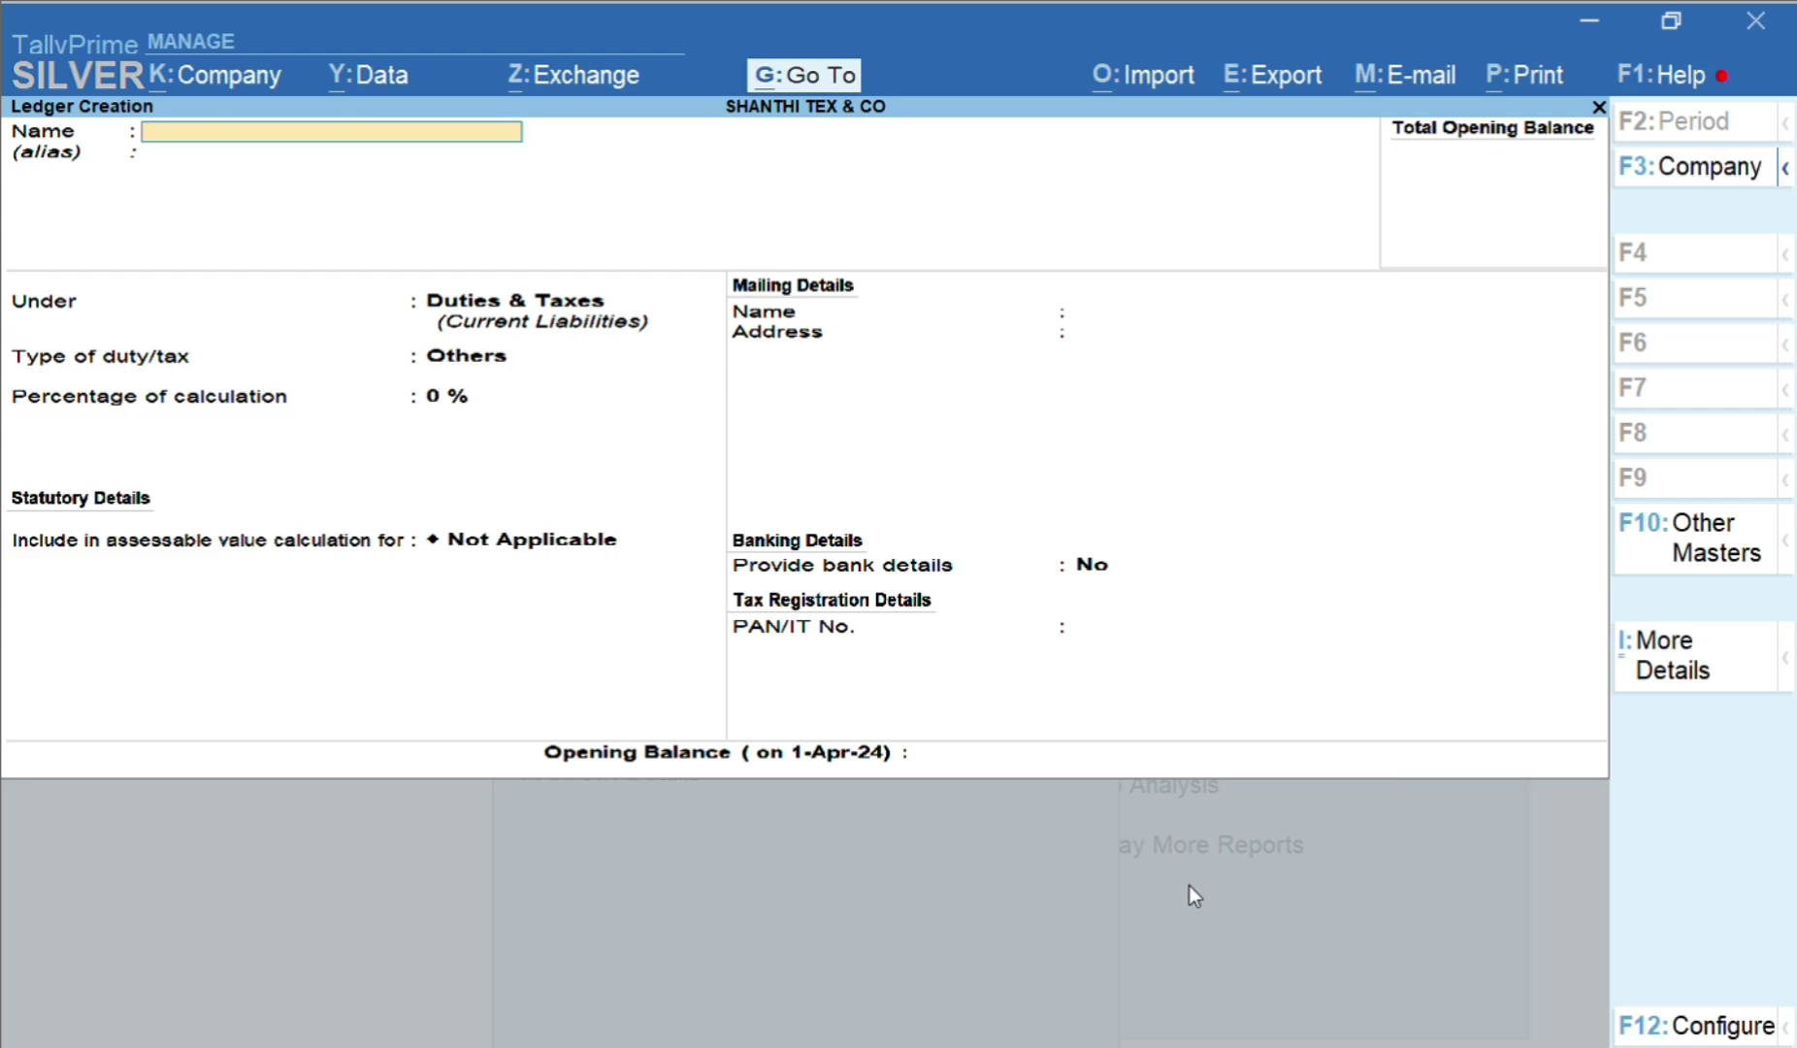
# Create INPUT CGST@9% under Duties & Taxes as GST Central Tax at 9%, no rounding
pyautogui.write('INPUT CGST@9')
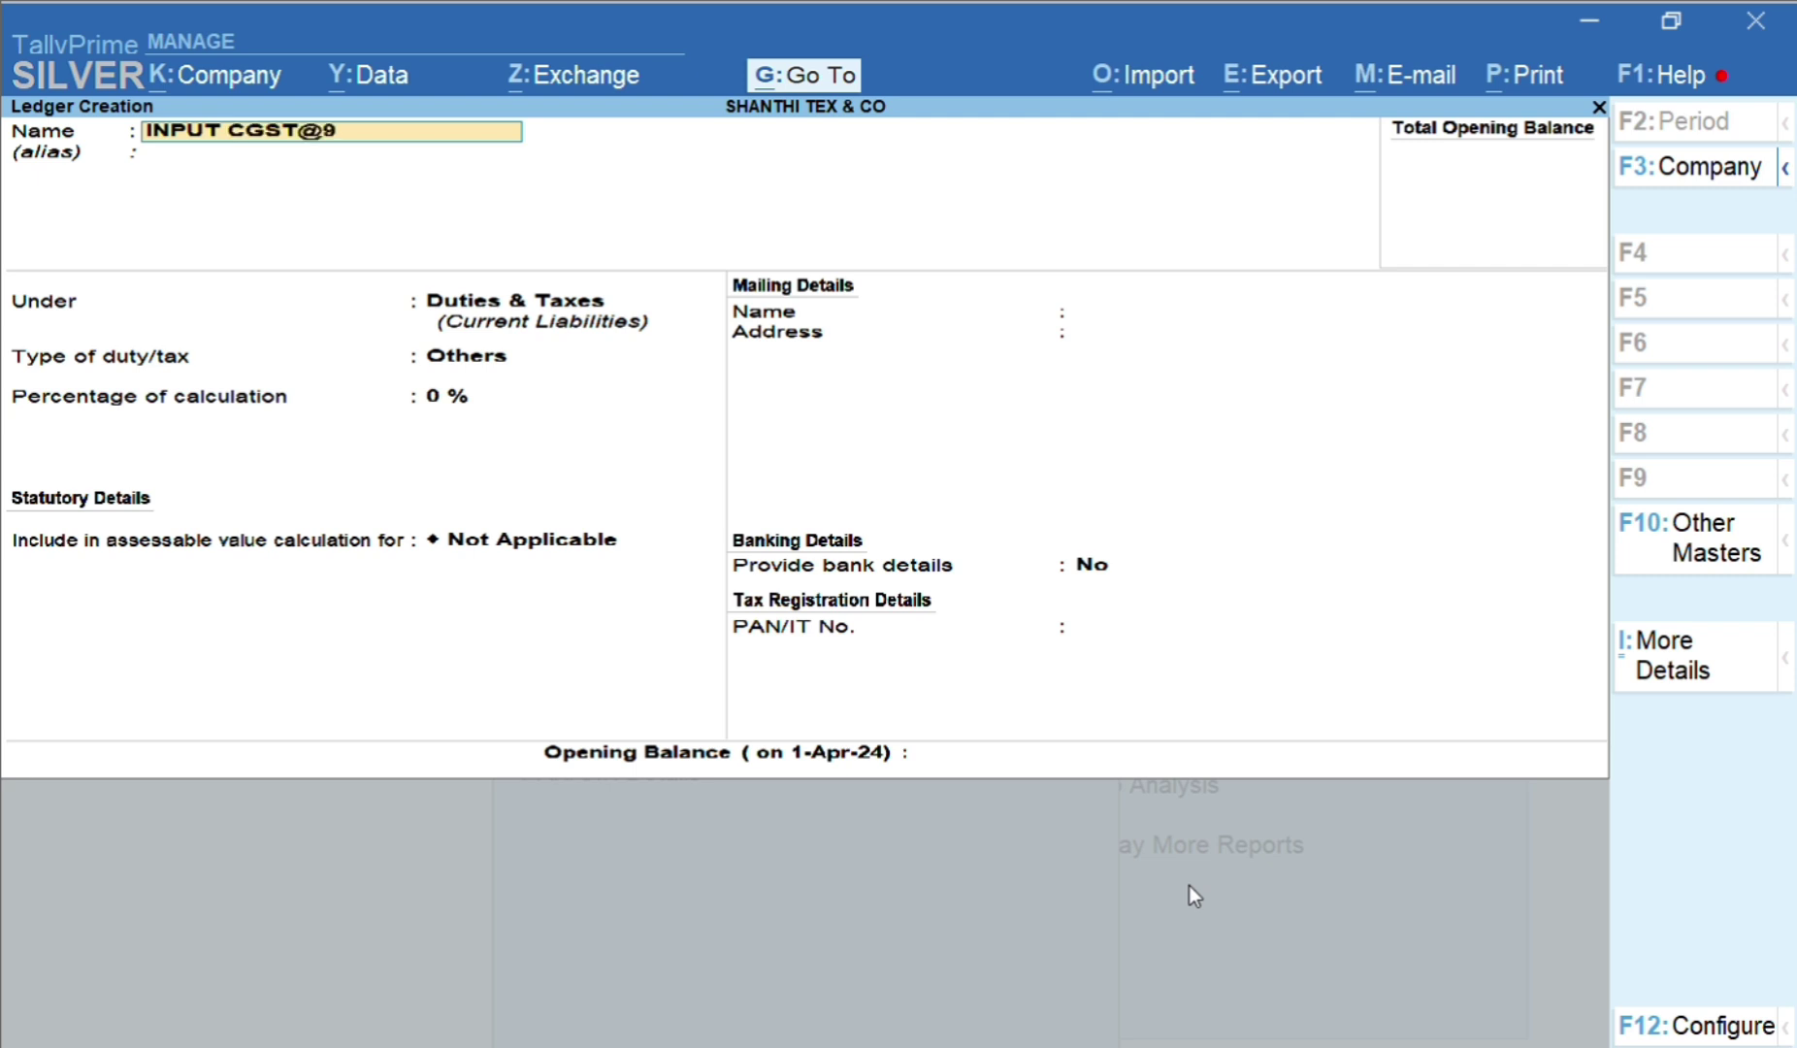
pyautogui.write('%')
pyautogui.press('Return')
pyautogui.press('Return')
pyautogui.press('Up')
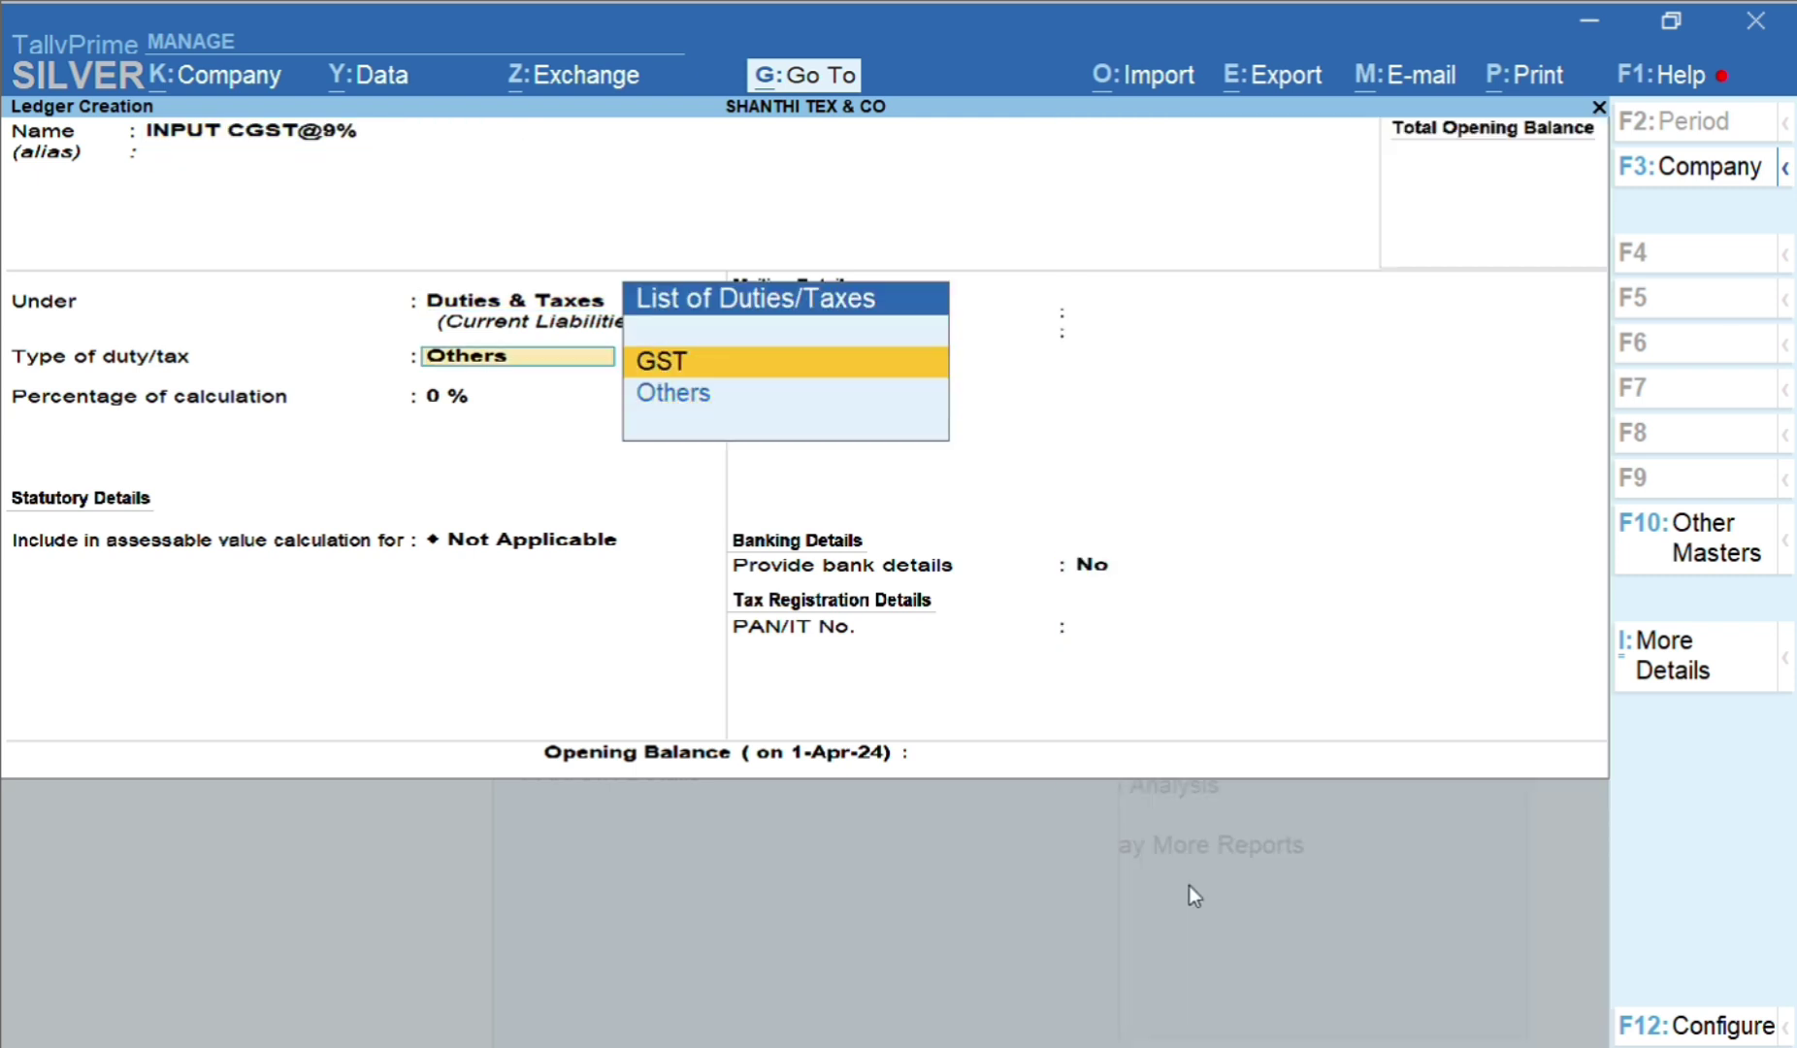
pyautogui.press('Return')
pyautogui.press('Return')
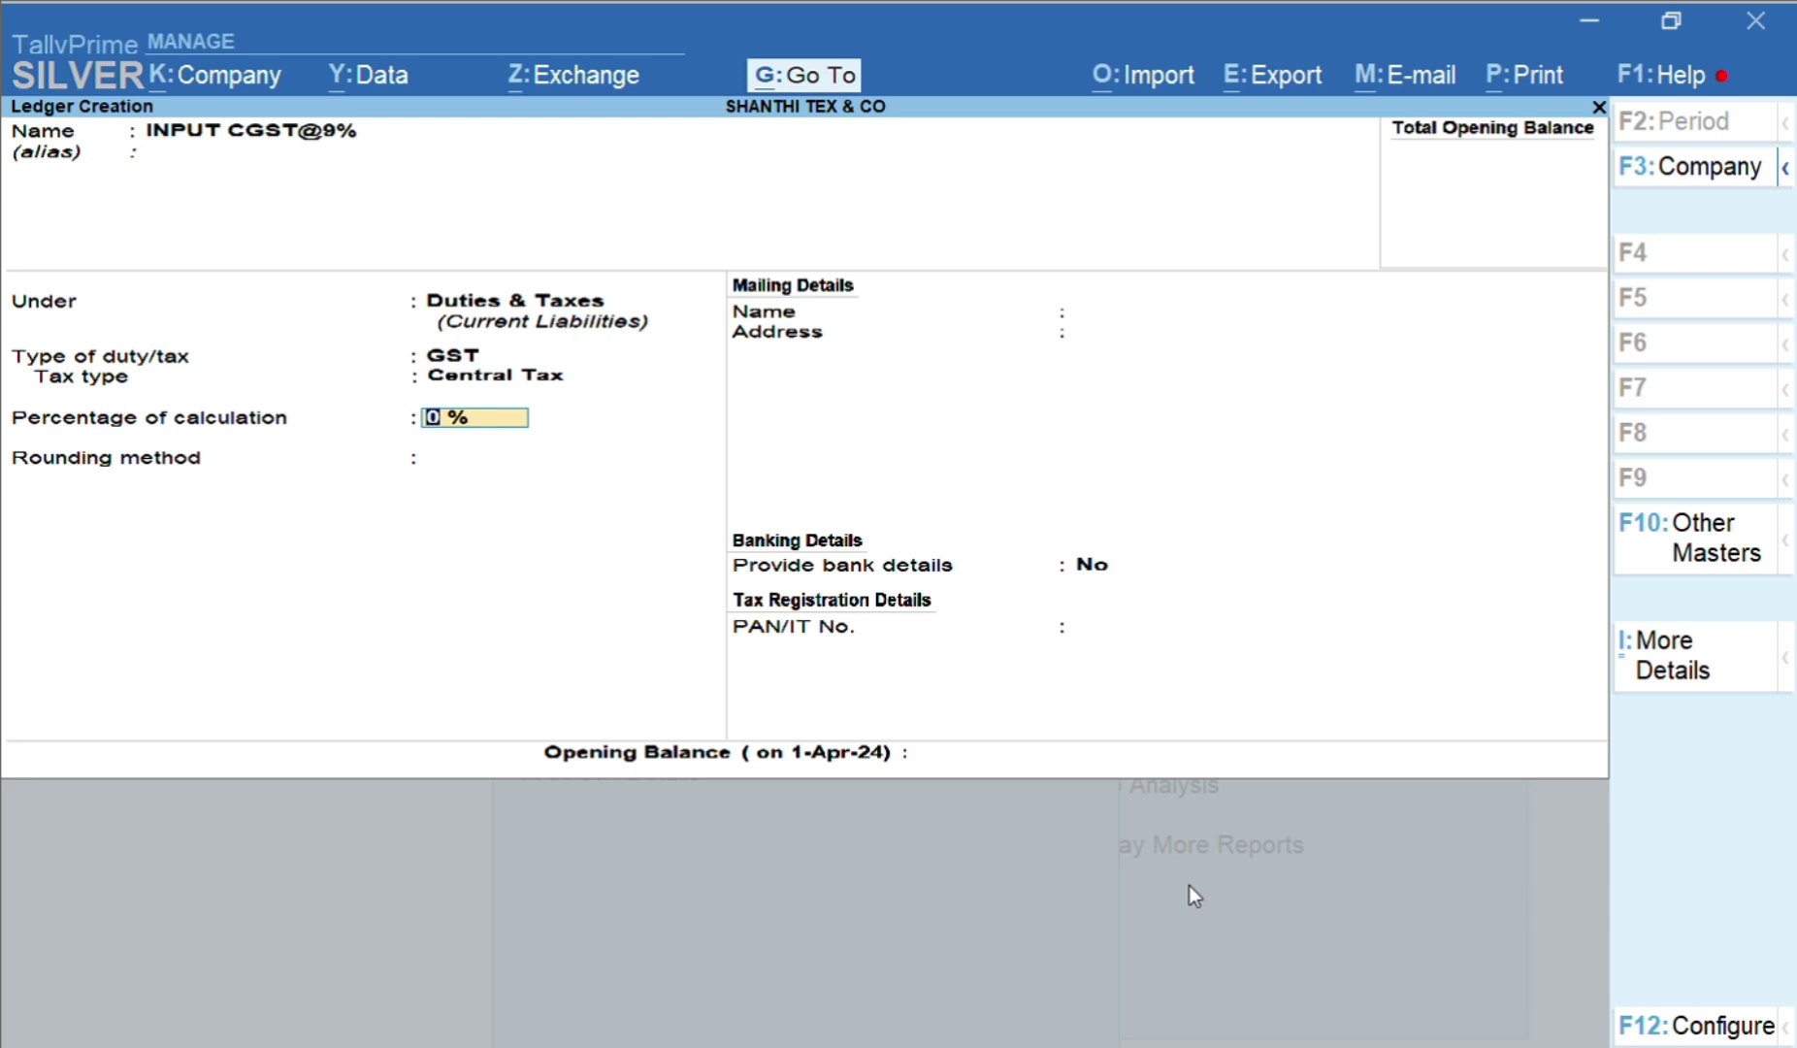
pyautogui.write('9')
pyautogui.press('Return')
pyautogui.press('Return')
pyautogui.press('Return')
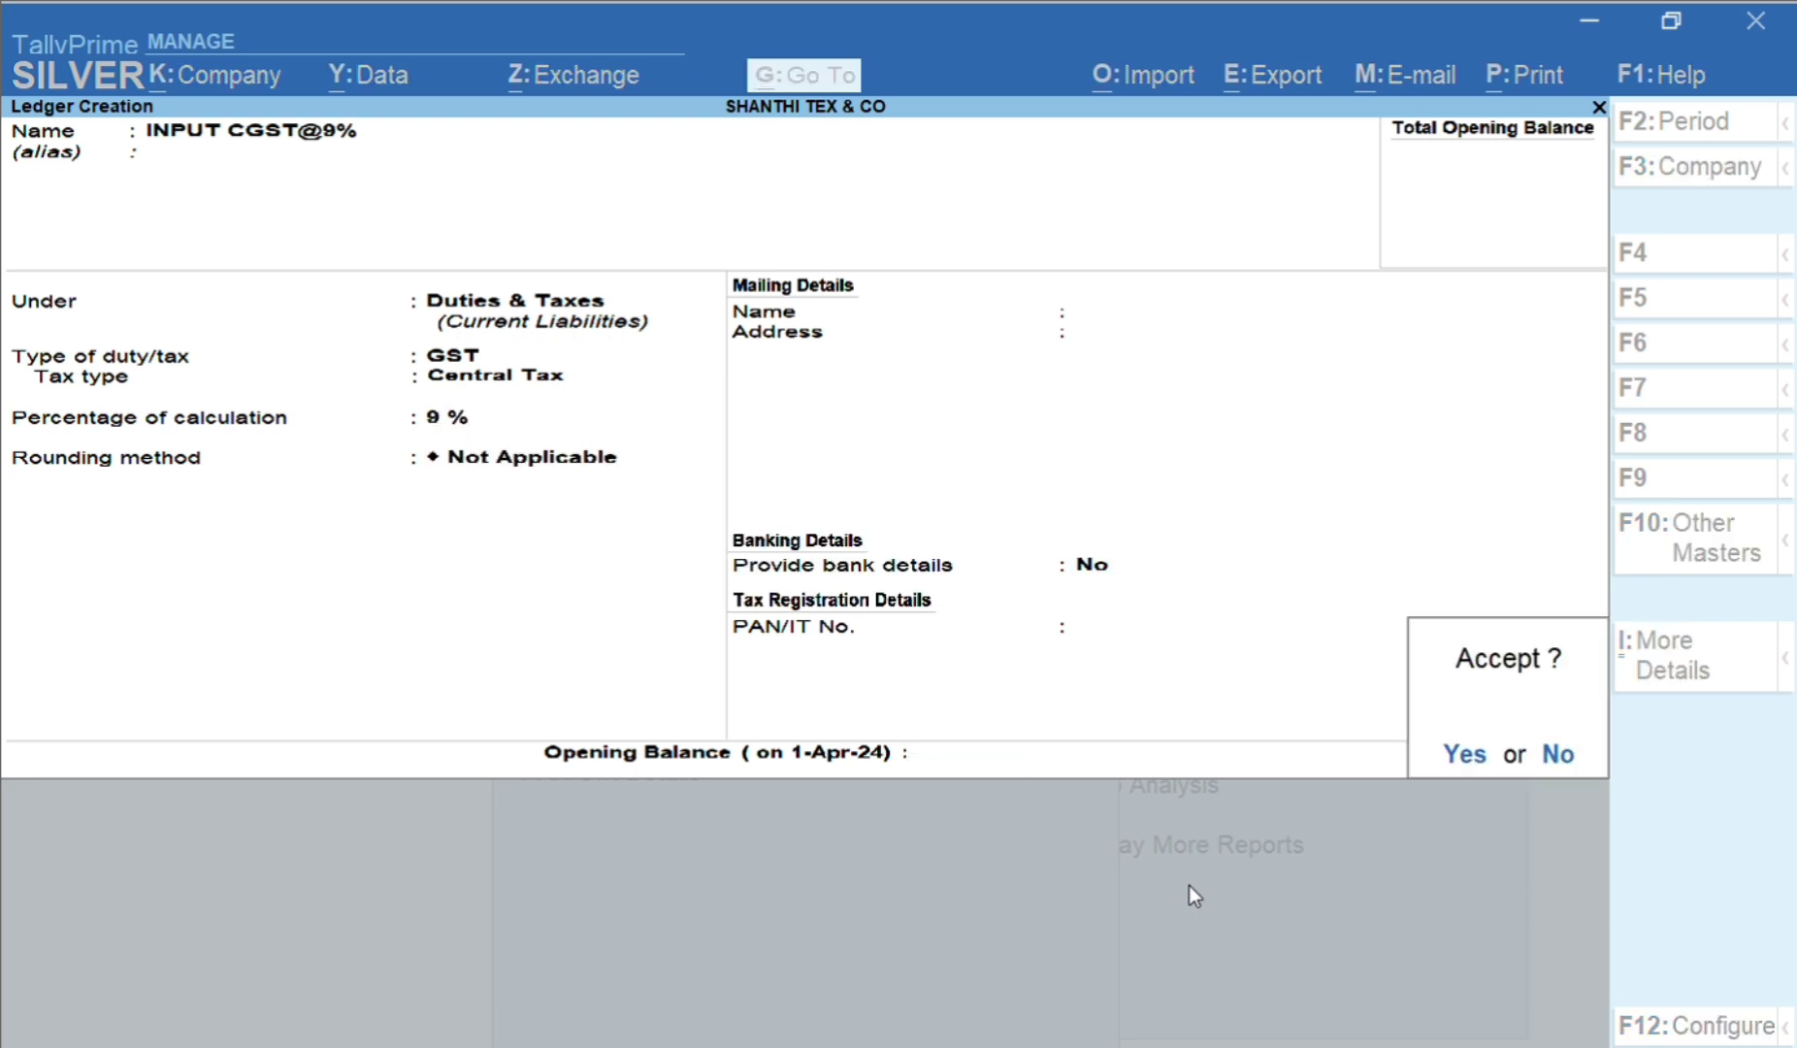
pyautogui.press('Return')
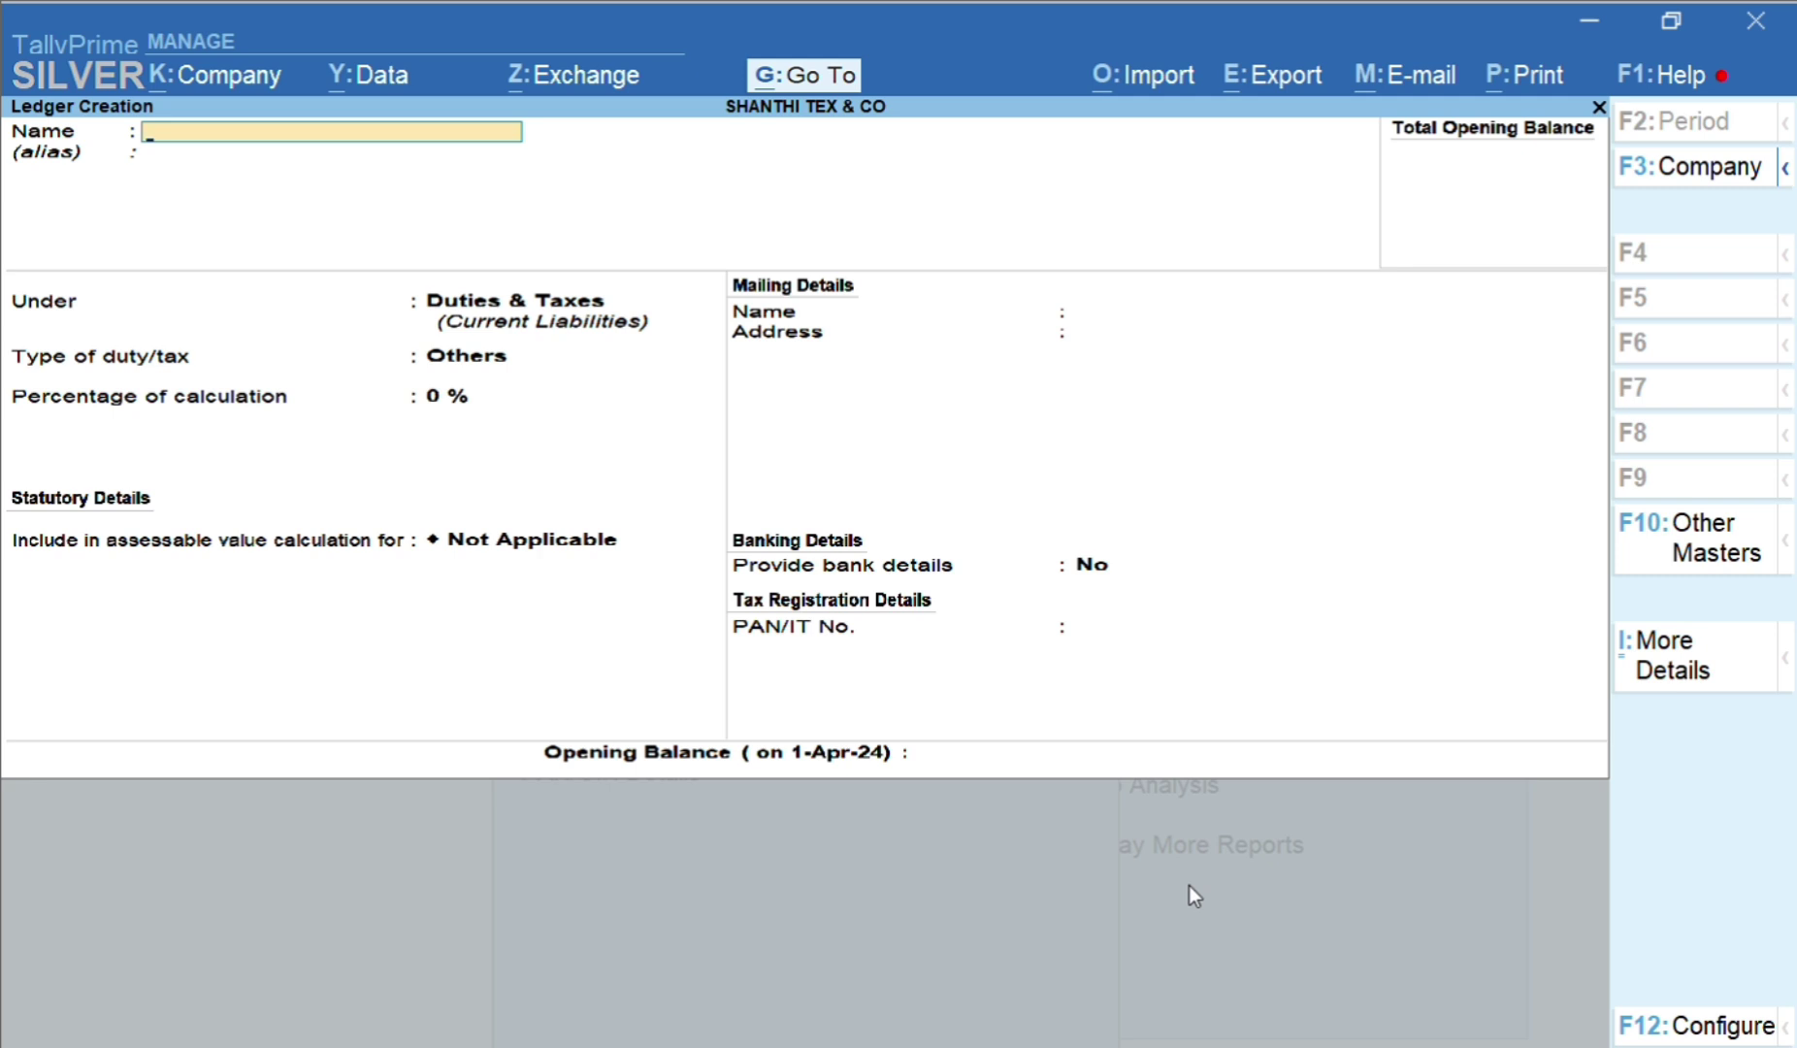
# Enter INPUT SGST@9% under Duties & Taxes as GST State Tax at 9%, no rounding
pyautogui.write('INPUT SGST')
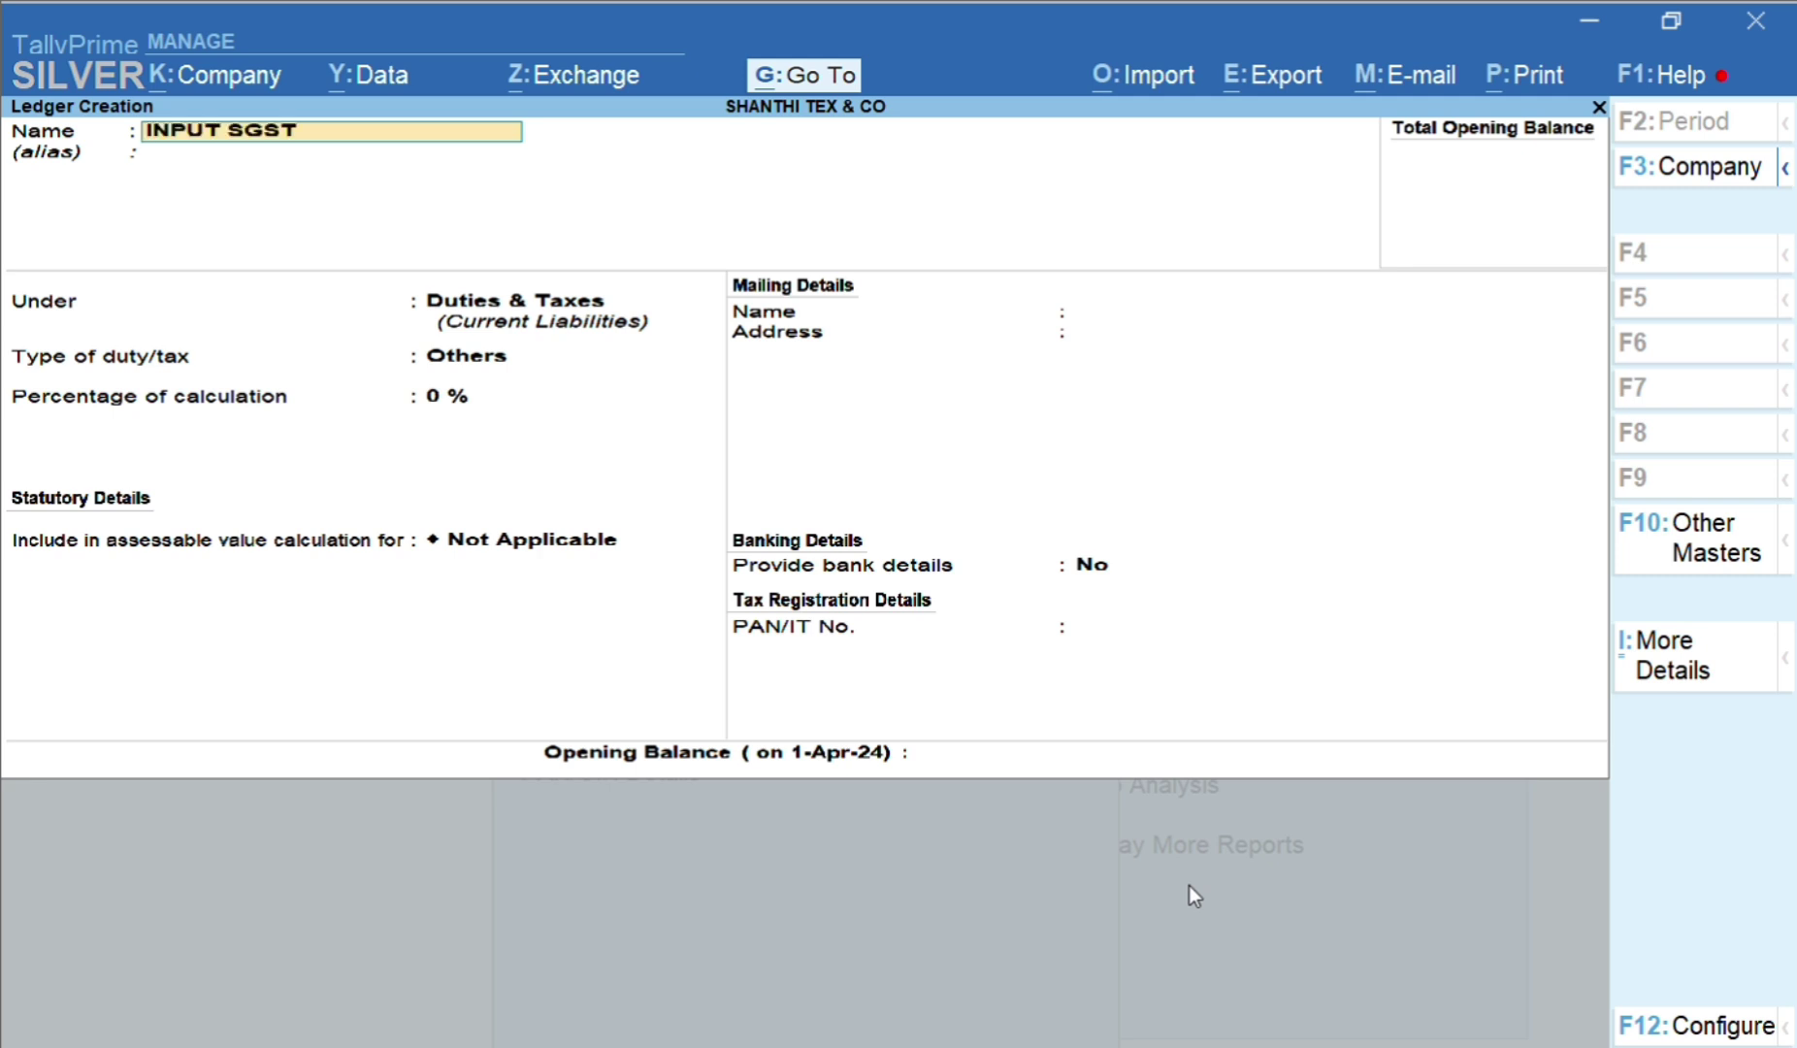
pyautogui.write('@9%')
pyautogui.press('Return')
pyautogui.press('Return')
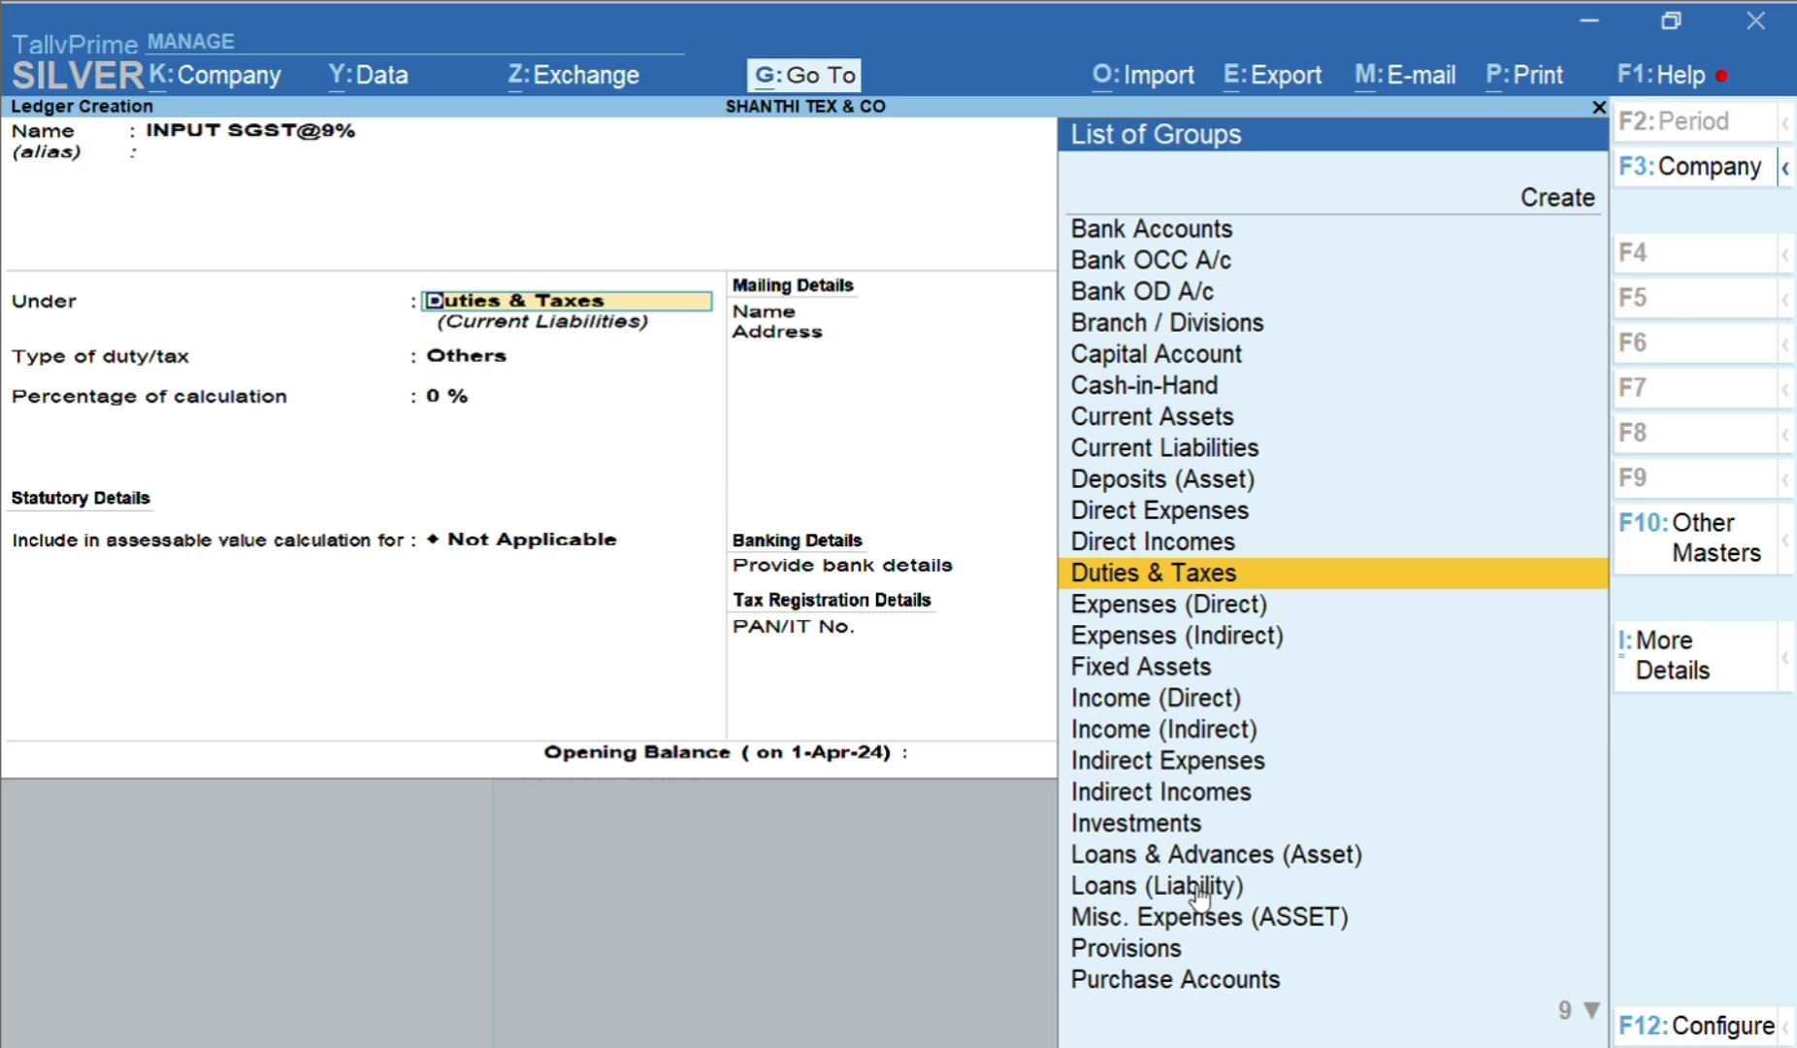
pyautogui.press('Return')
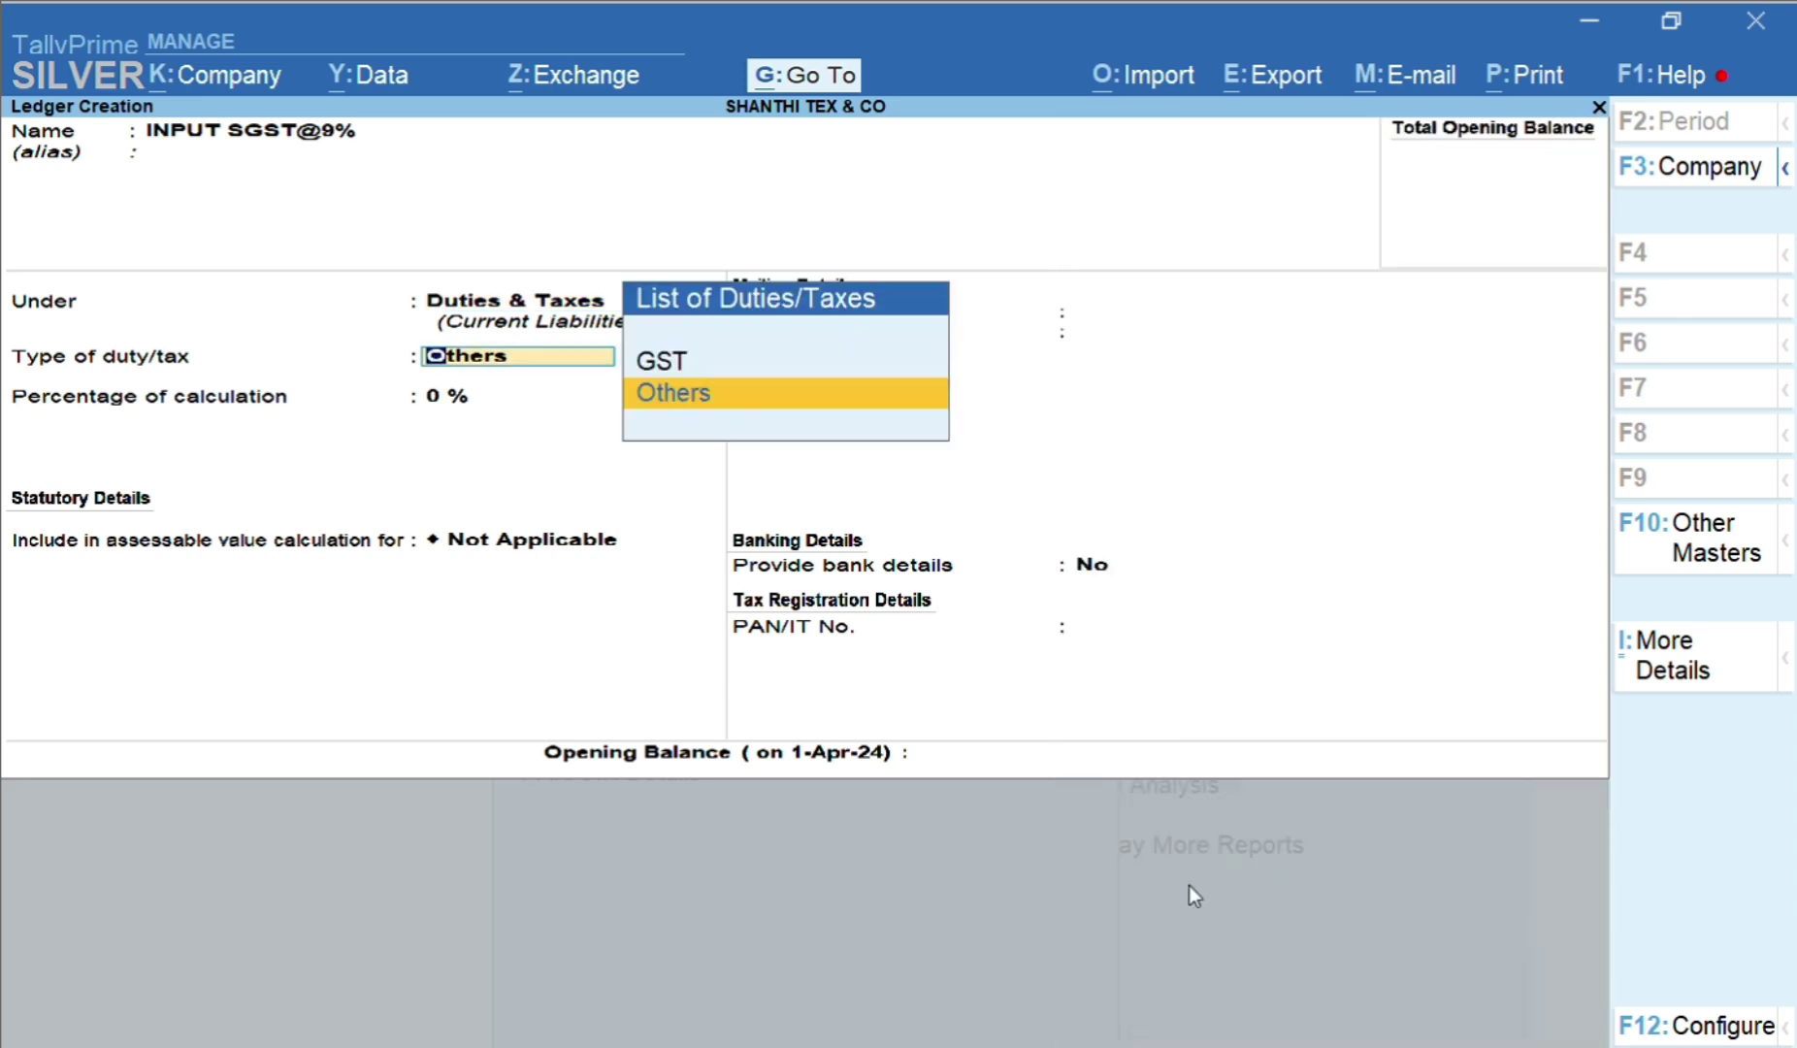
pyautogui.press('Up')
pyautogui.press('Return')
pyautogui.press('Down')
pyautogui.press('Down')
pyautogui.press('Down')
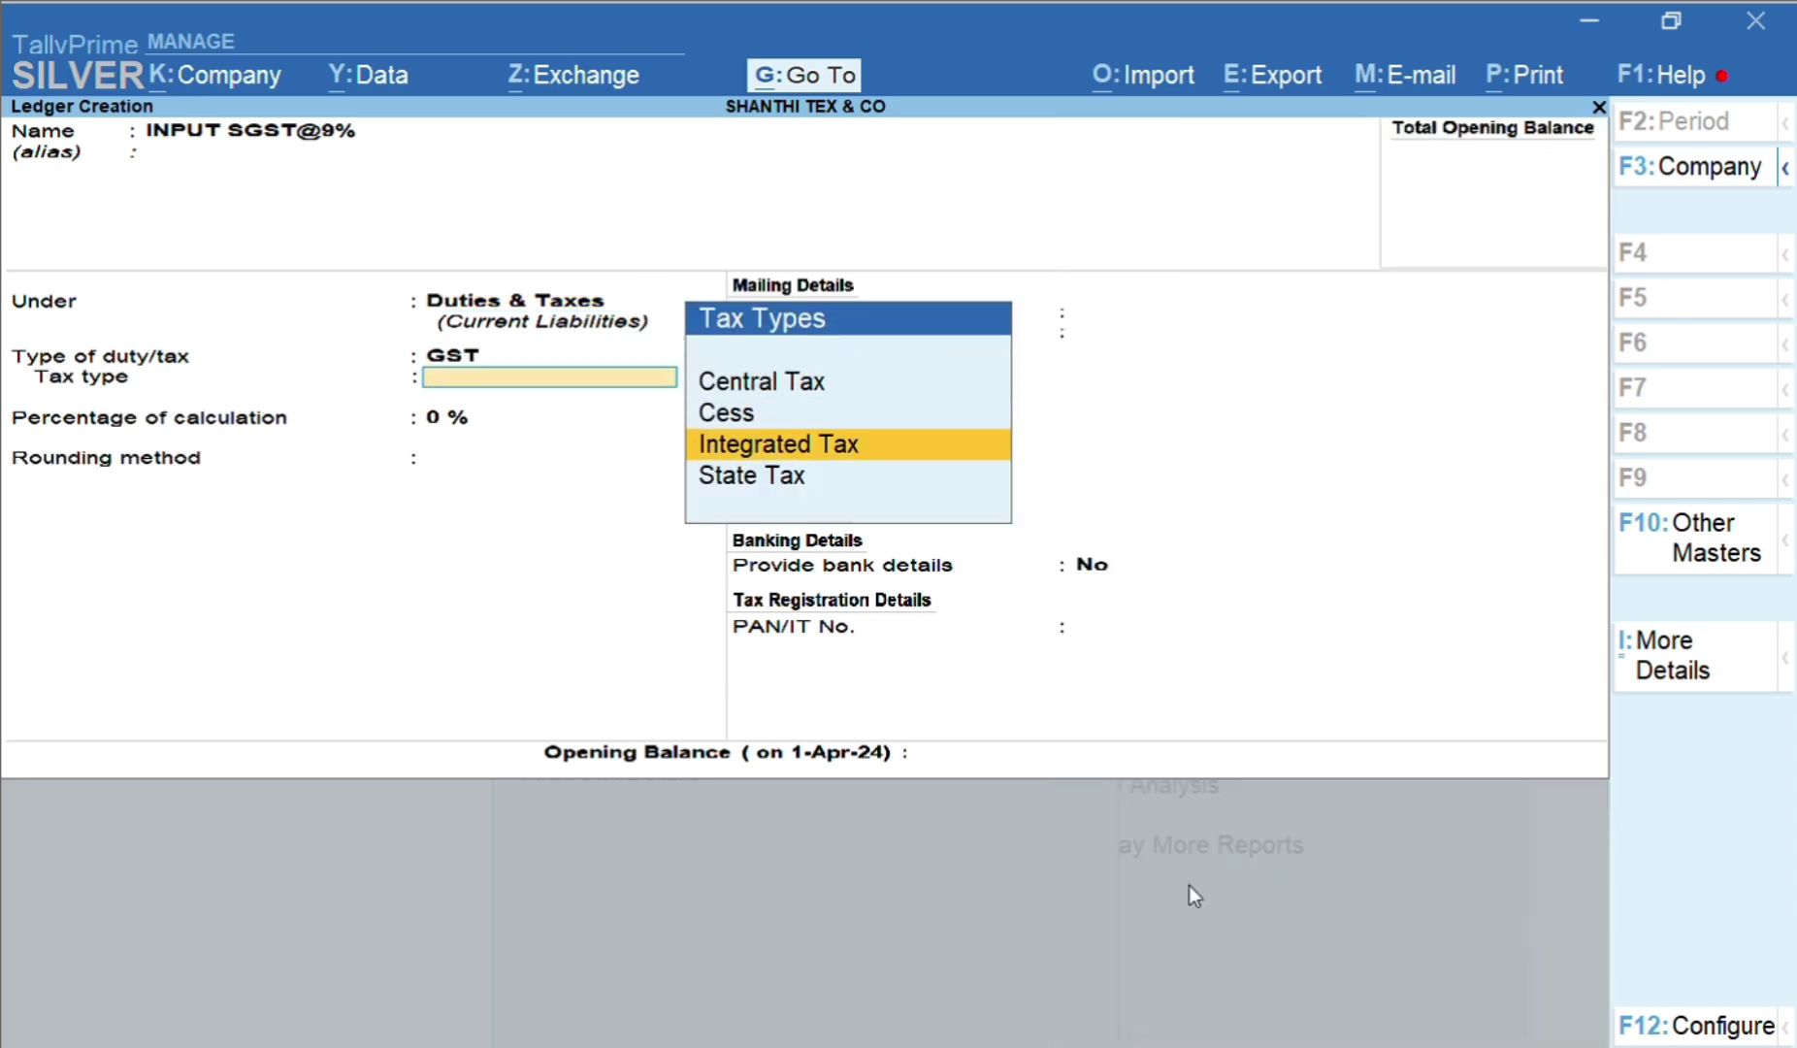
pyautogui.press('Return')
pyautogui.write('9')
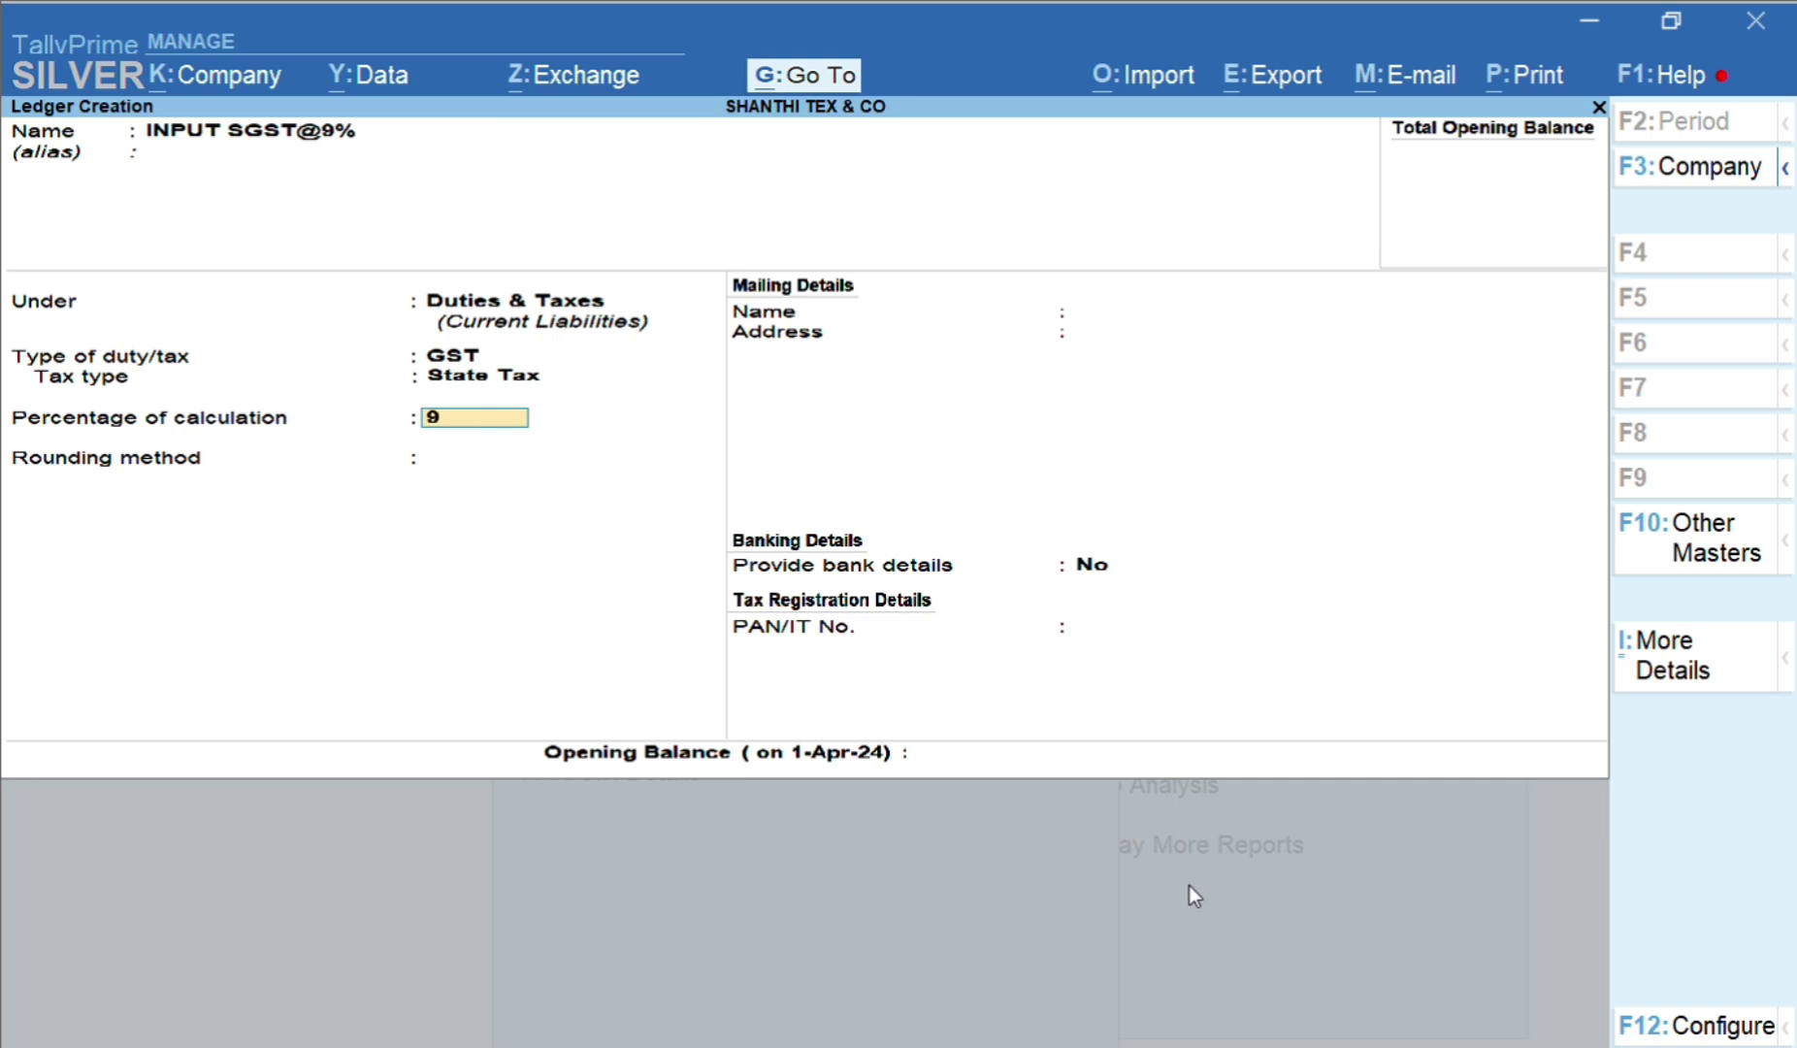
pyautogui.press('Return')
pyautogui.press('Return')
pyautogui.press('Return')
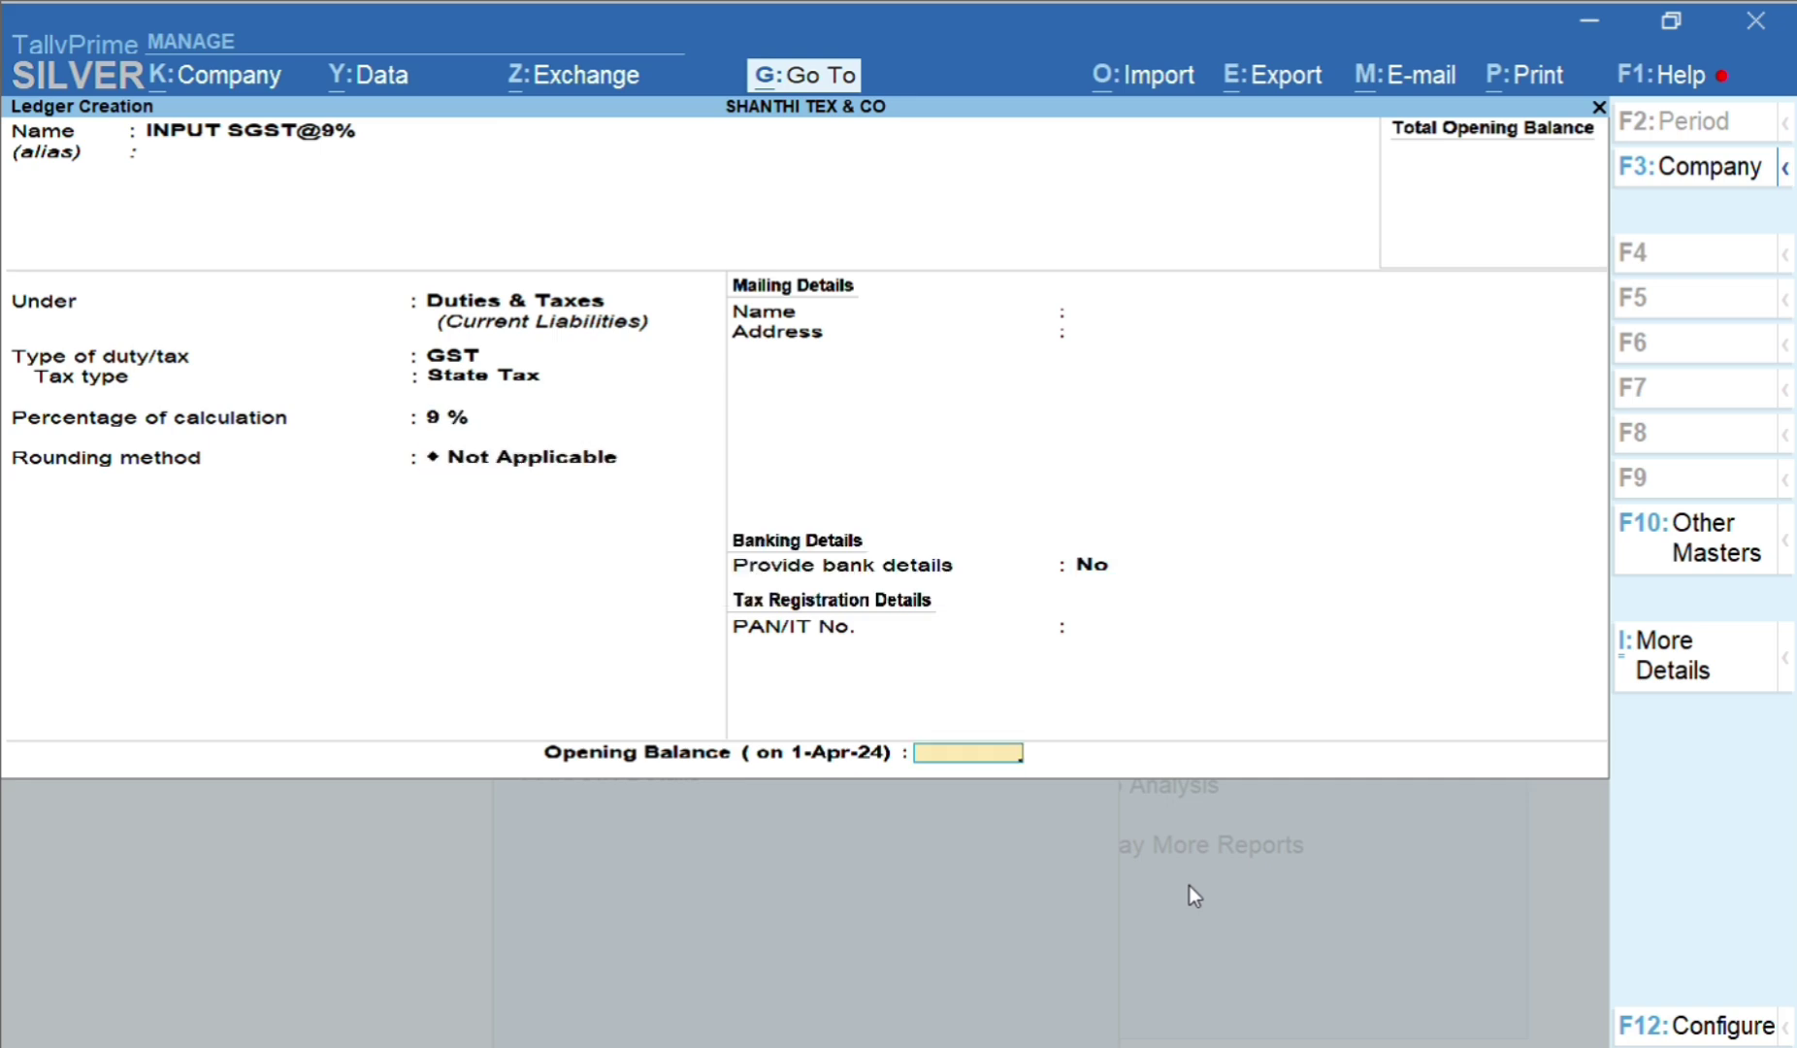
pyautogui.press('Return')
pyautogui.press('Return')
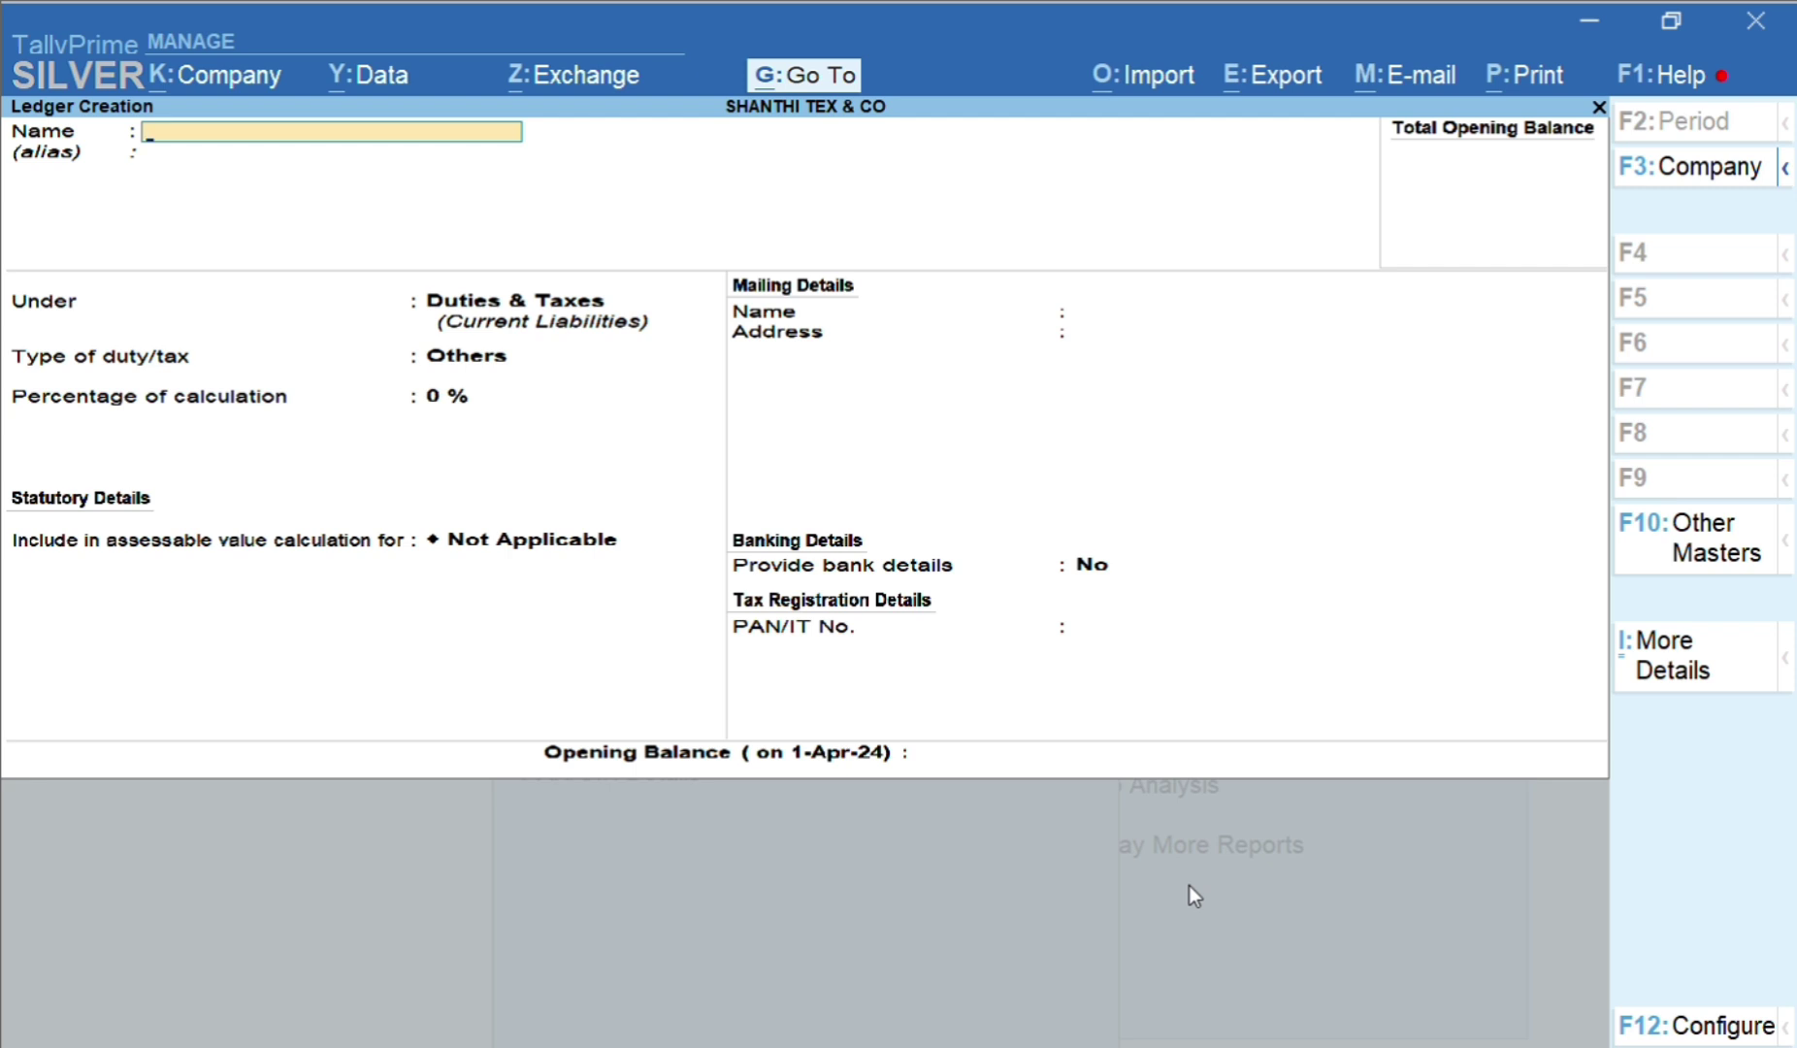
# Create INPUT CGST@14% under Duties & Taxes as GST Central Tax at 14%, no rounding
pyautogui.write('INPUT CGST@14%')
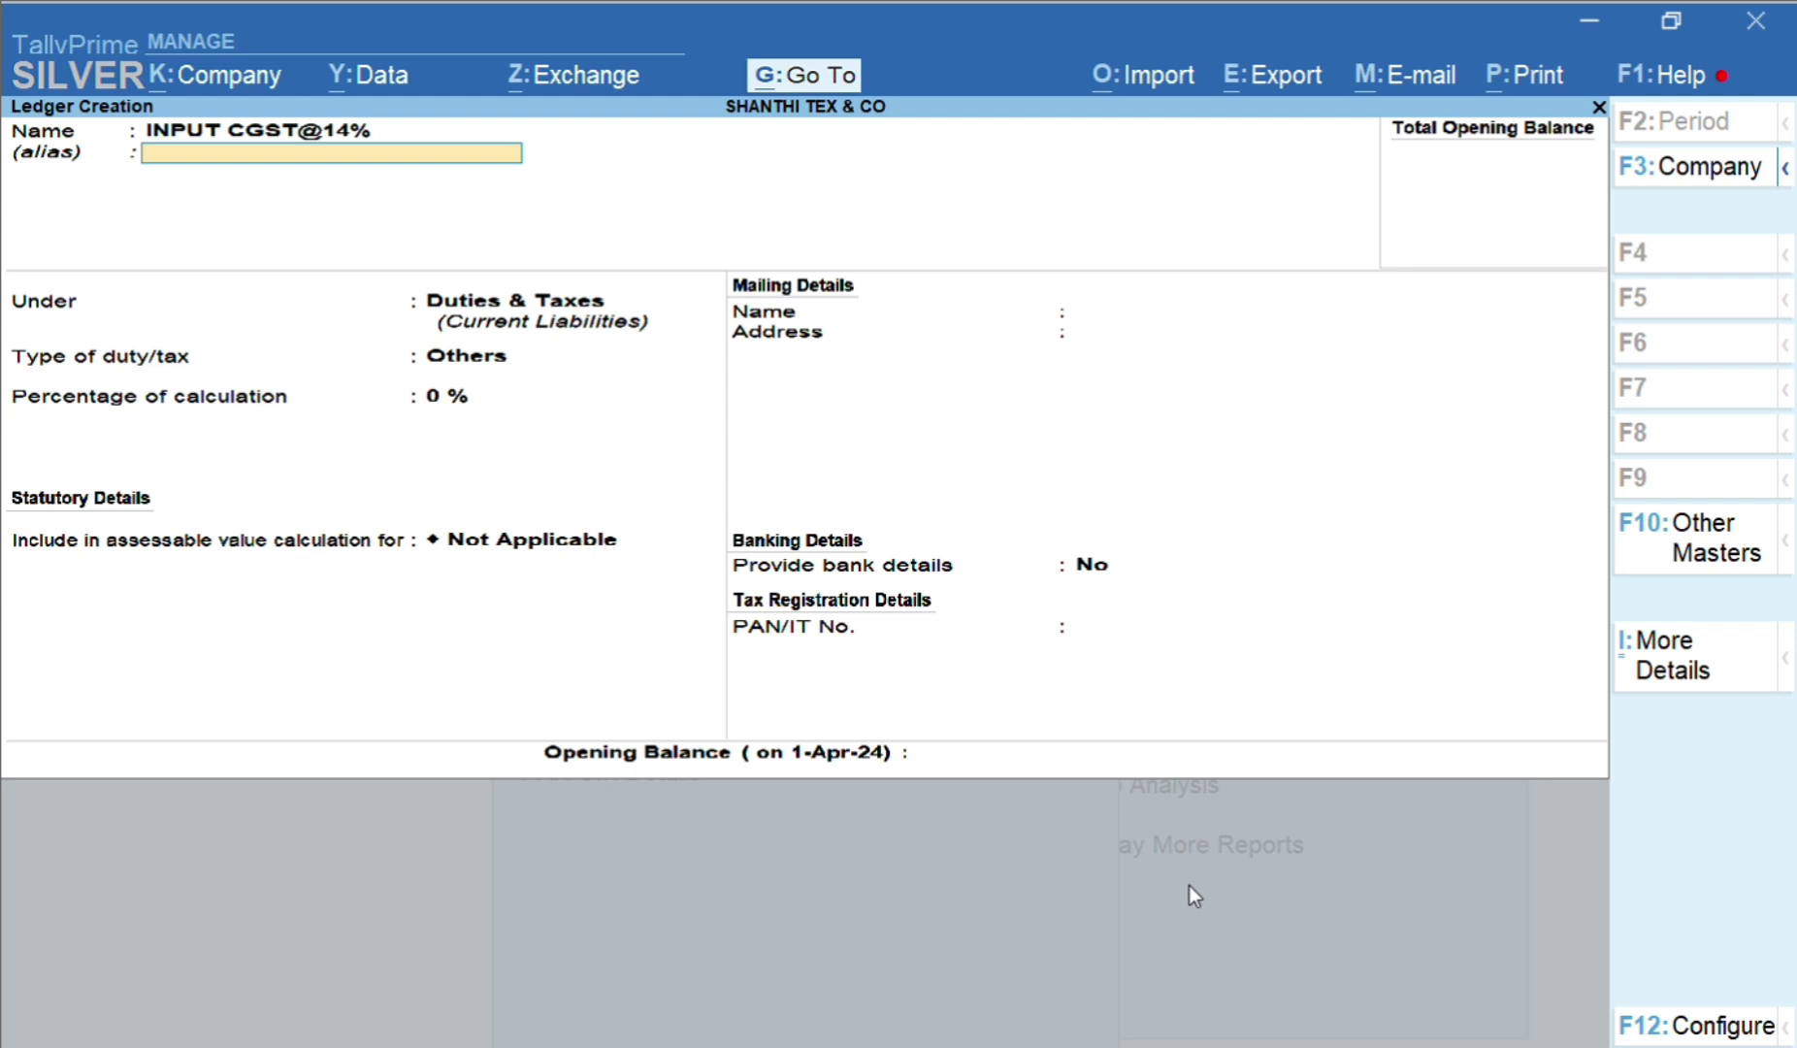
pyautogui.press('Return')
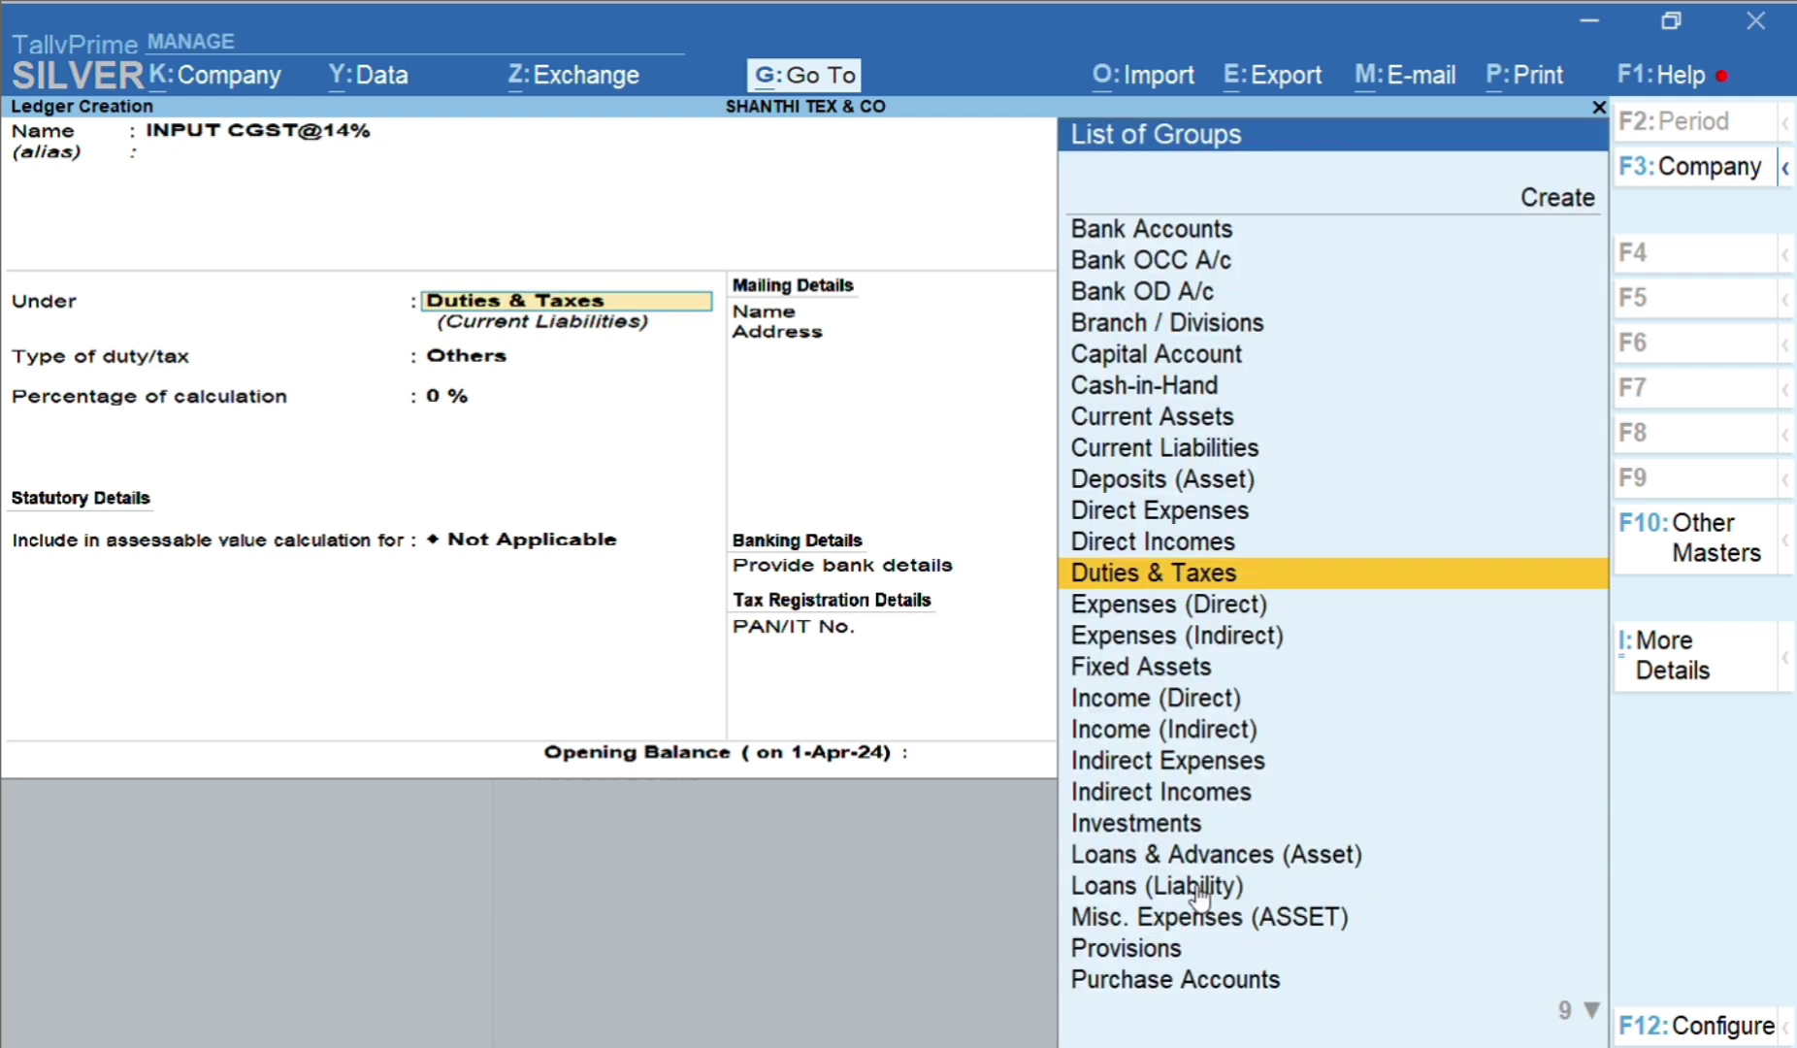
pyautogui.press('Return')
pyautogui.press('Up')
pyautogui.press('Return')
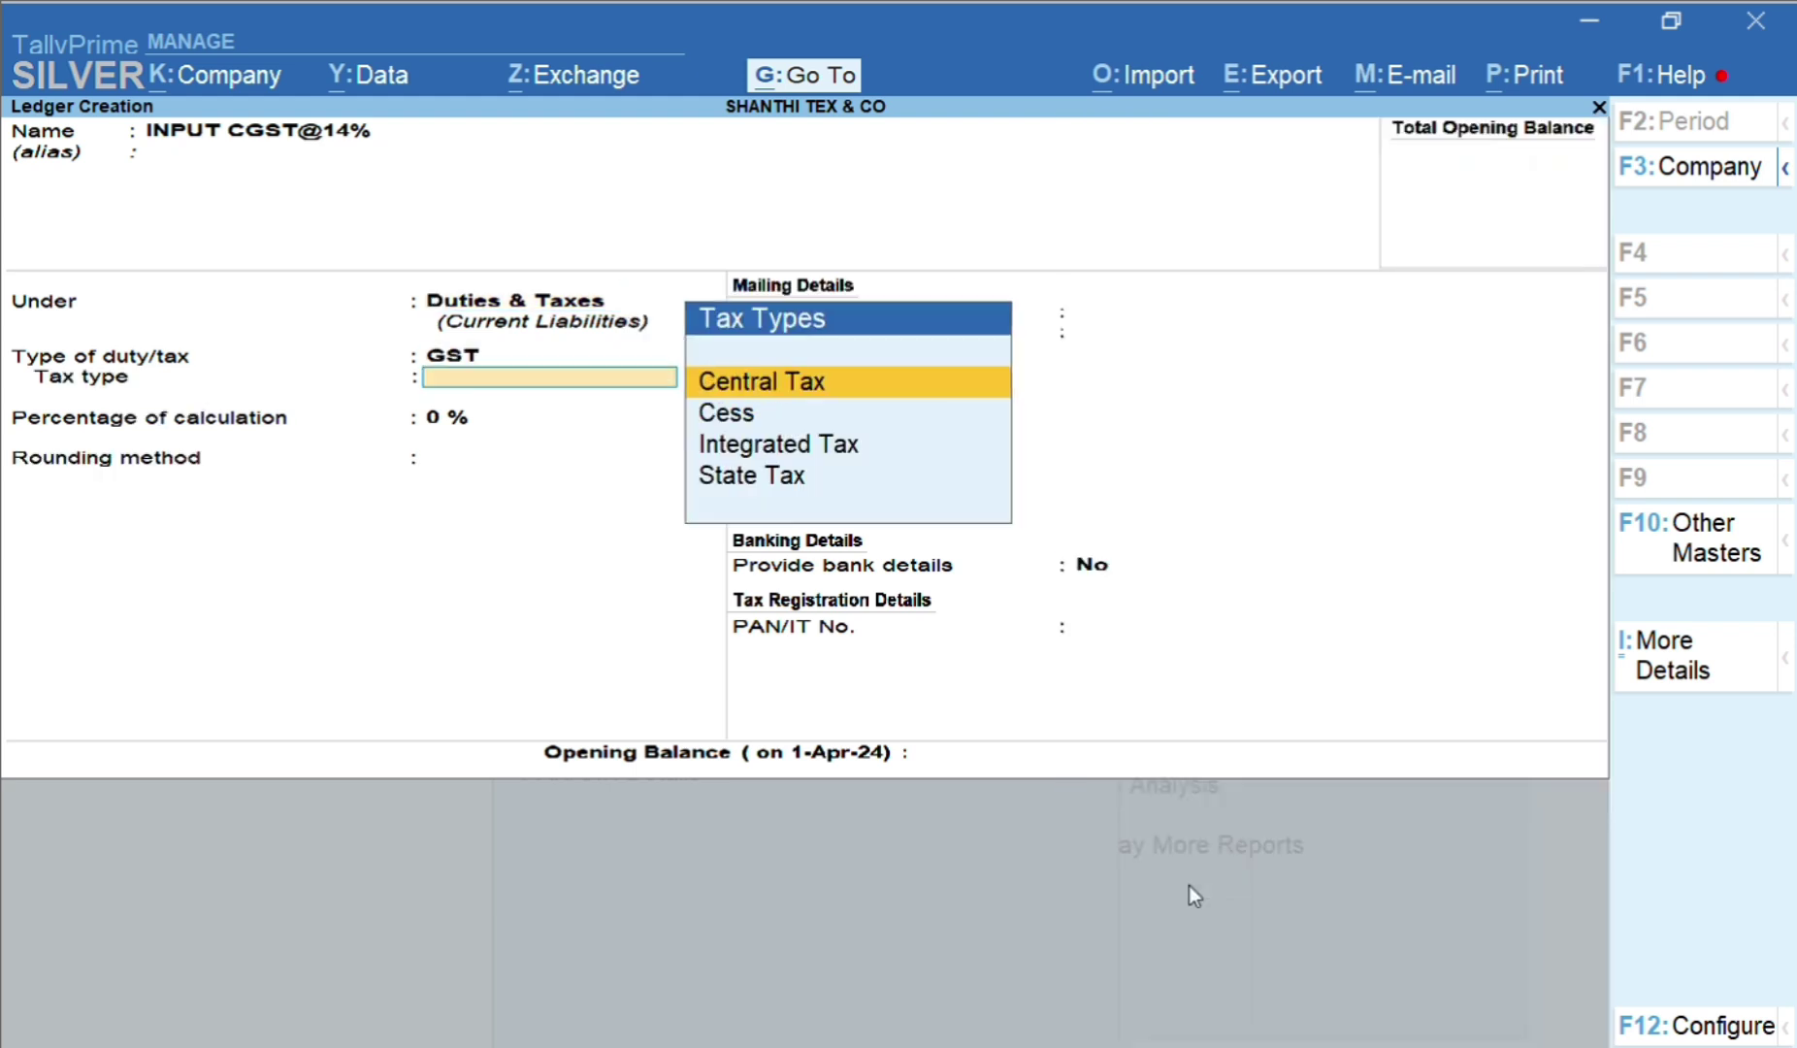
pyautogui.press('Return')
pyautogui.write('14')
pyautogui.press('Return')
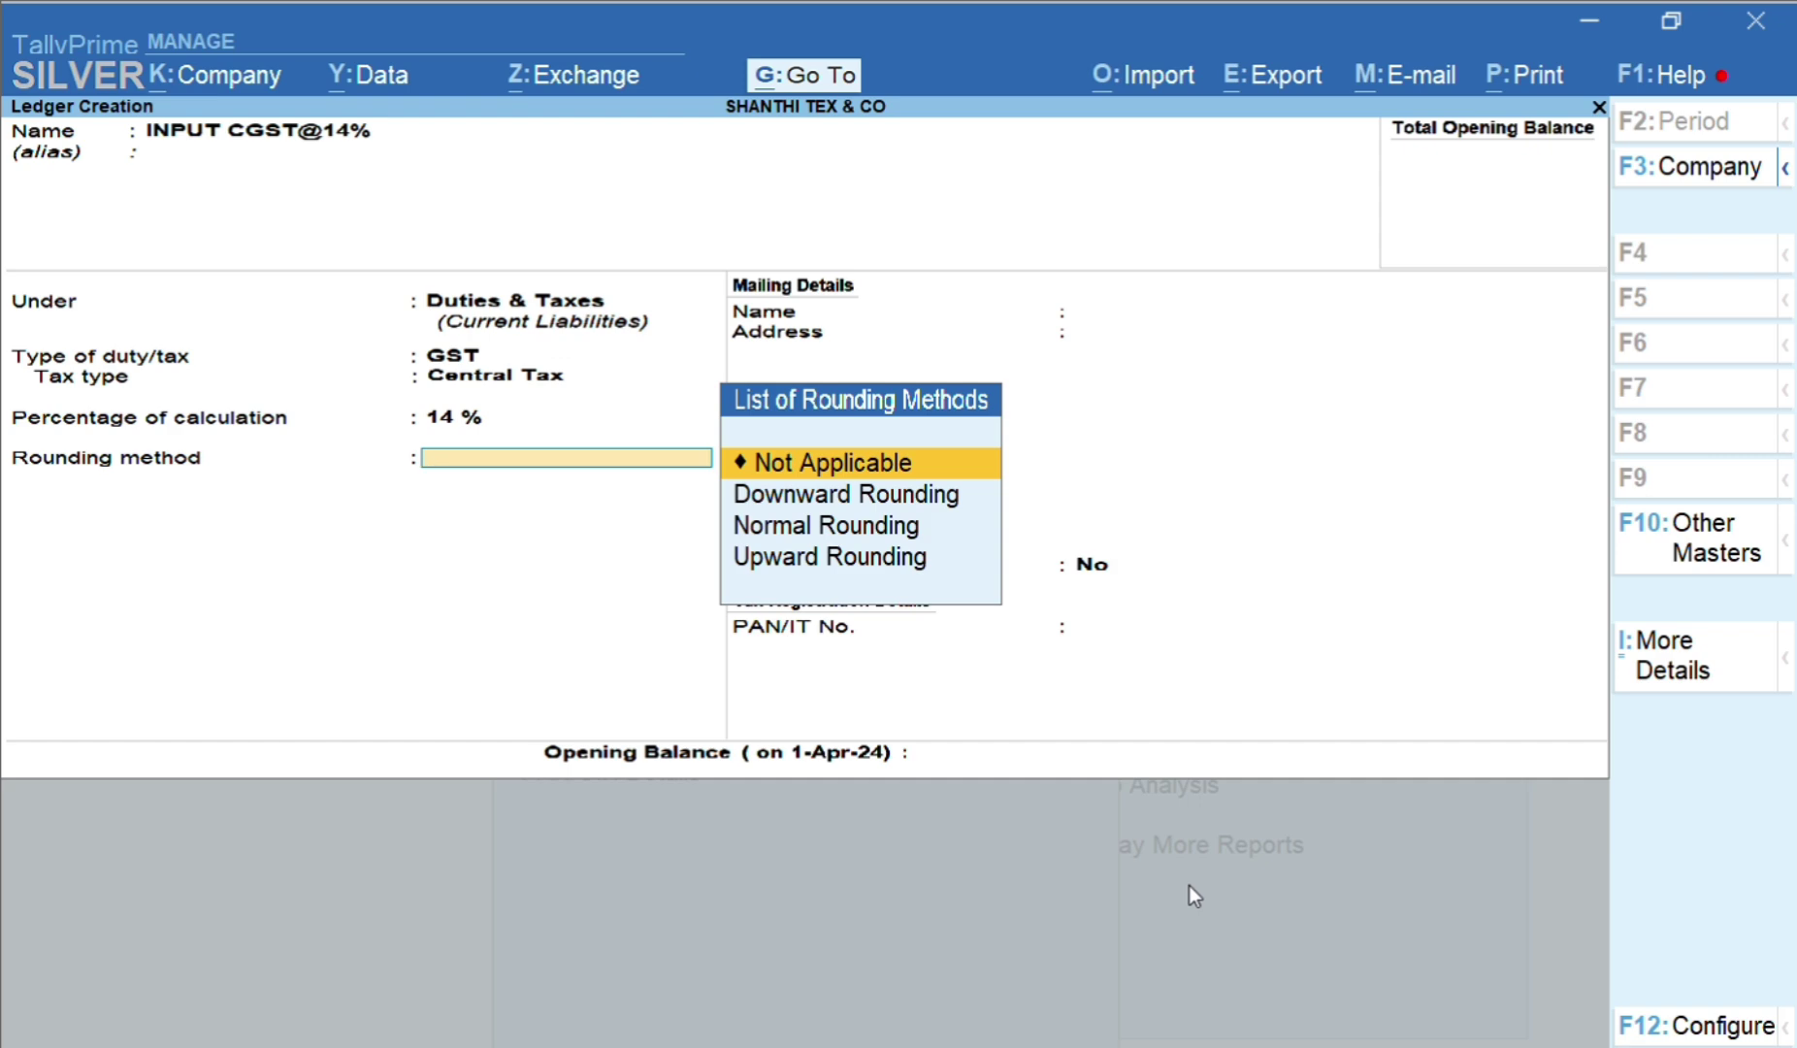
pyautogui.press('Return')
pyautogui.press('Return')
pyautogui.press('Return')
pyautogui.press('Return')
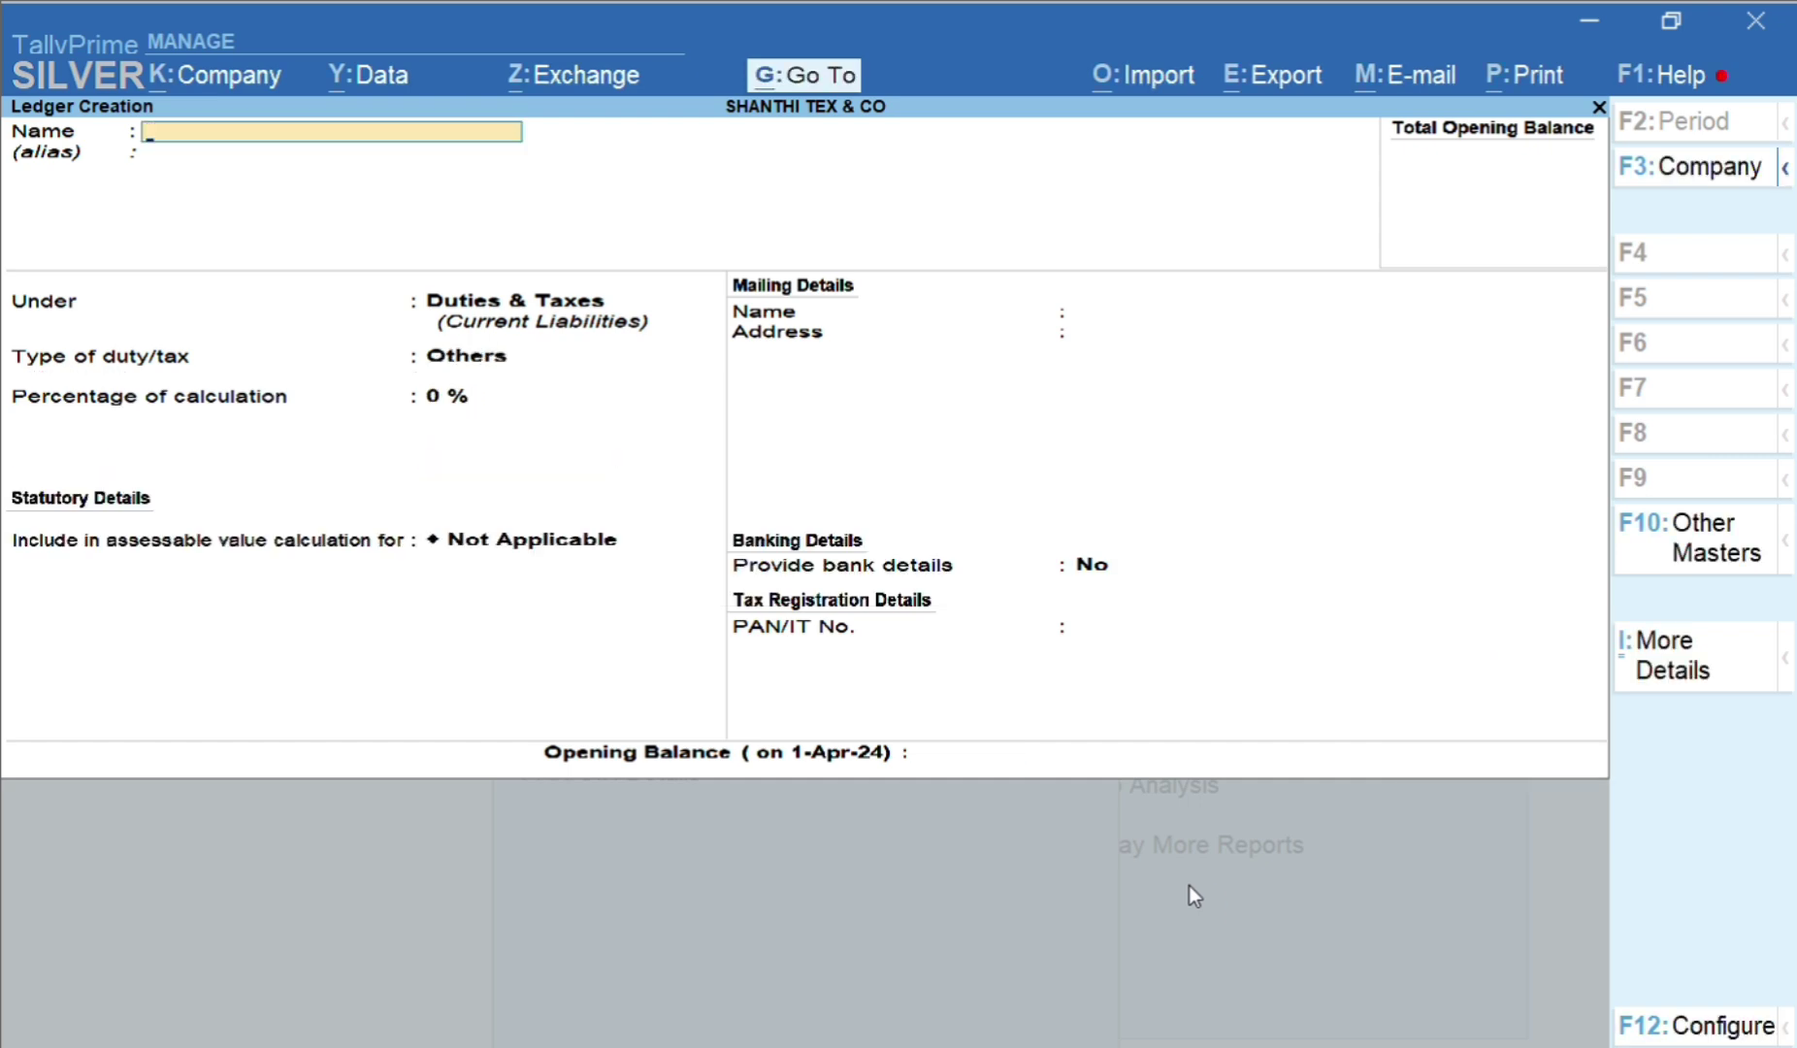
# Create INPUT SGST@14% under Duties & Taxes as GST State Tax at 14%
pyautogui.write('INPUT SGST@14%')
pyautogui.press('Return')
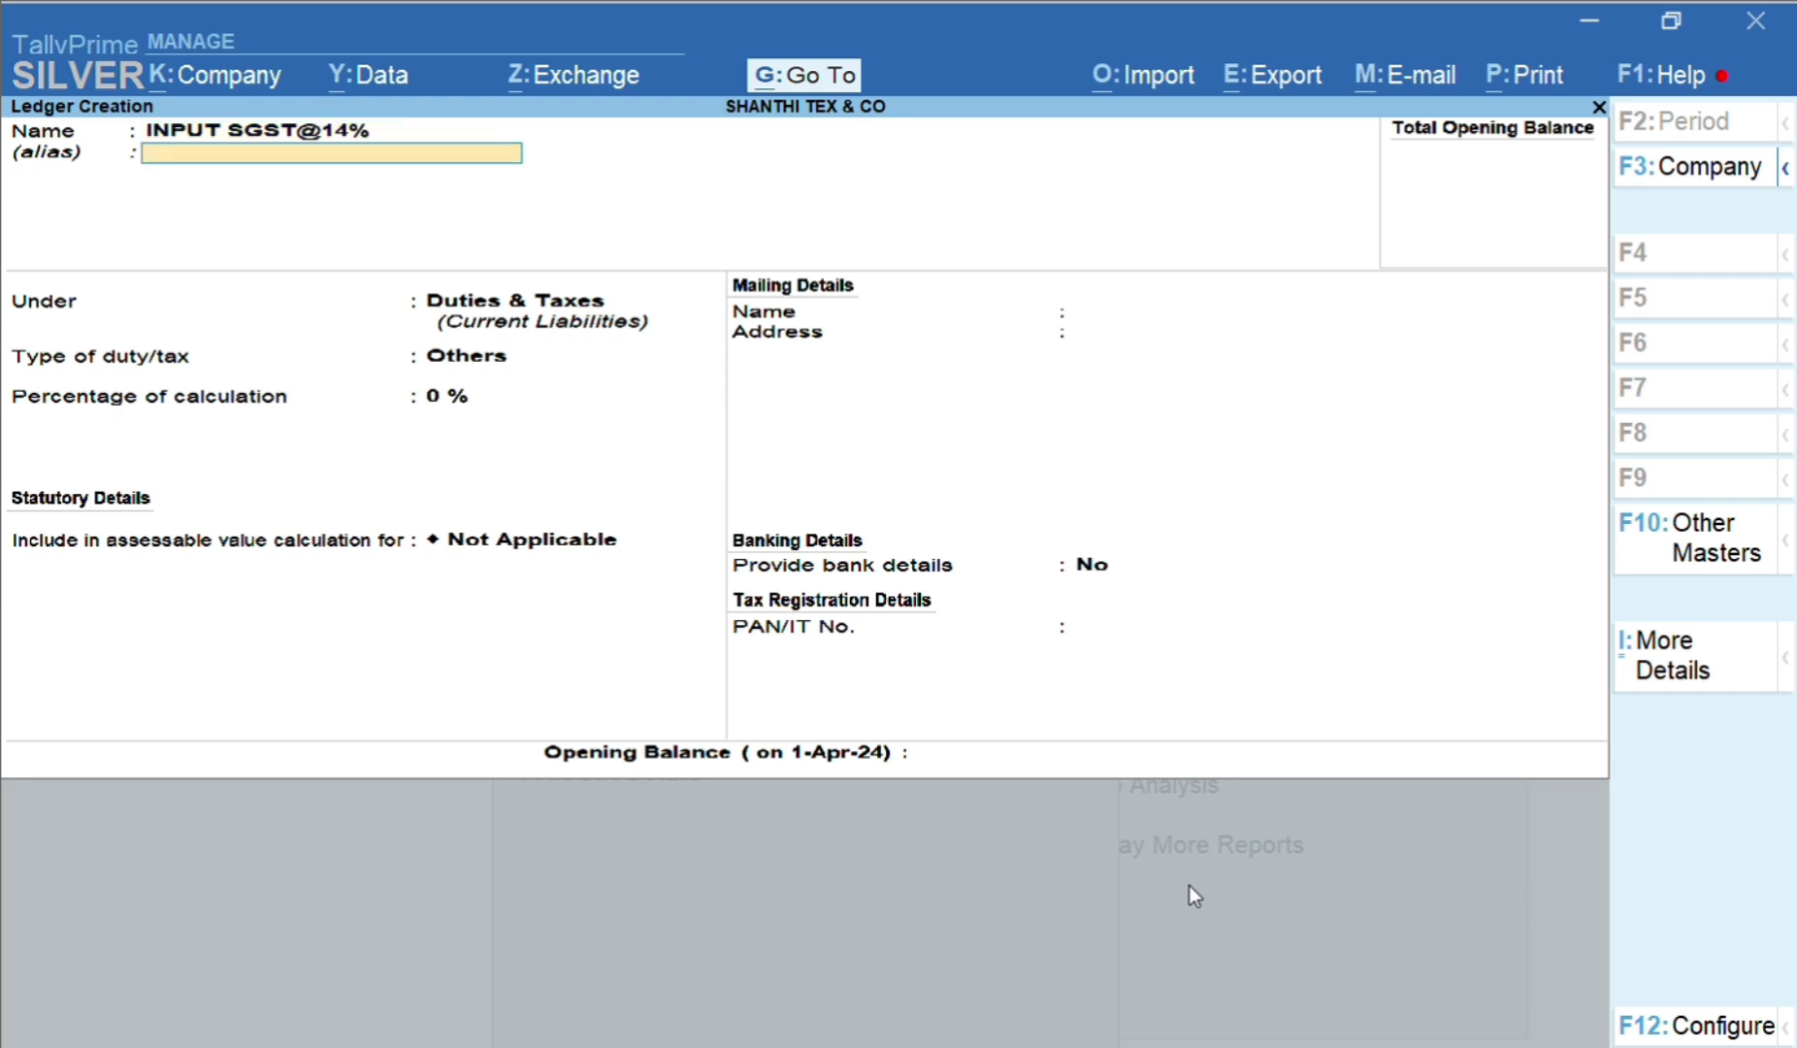
pyautogui.press('Return')
pyautogui.press('Return')
pyautogui.press('Up')
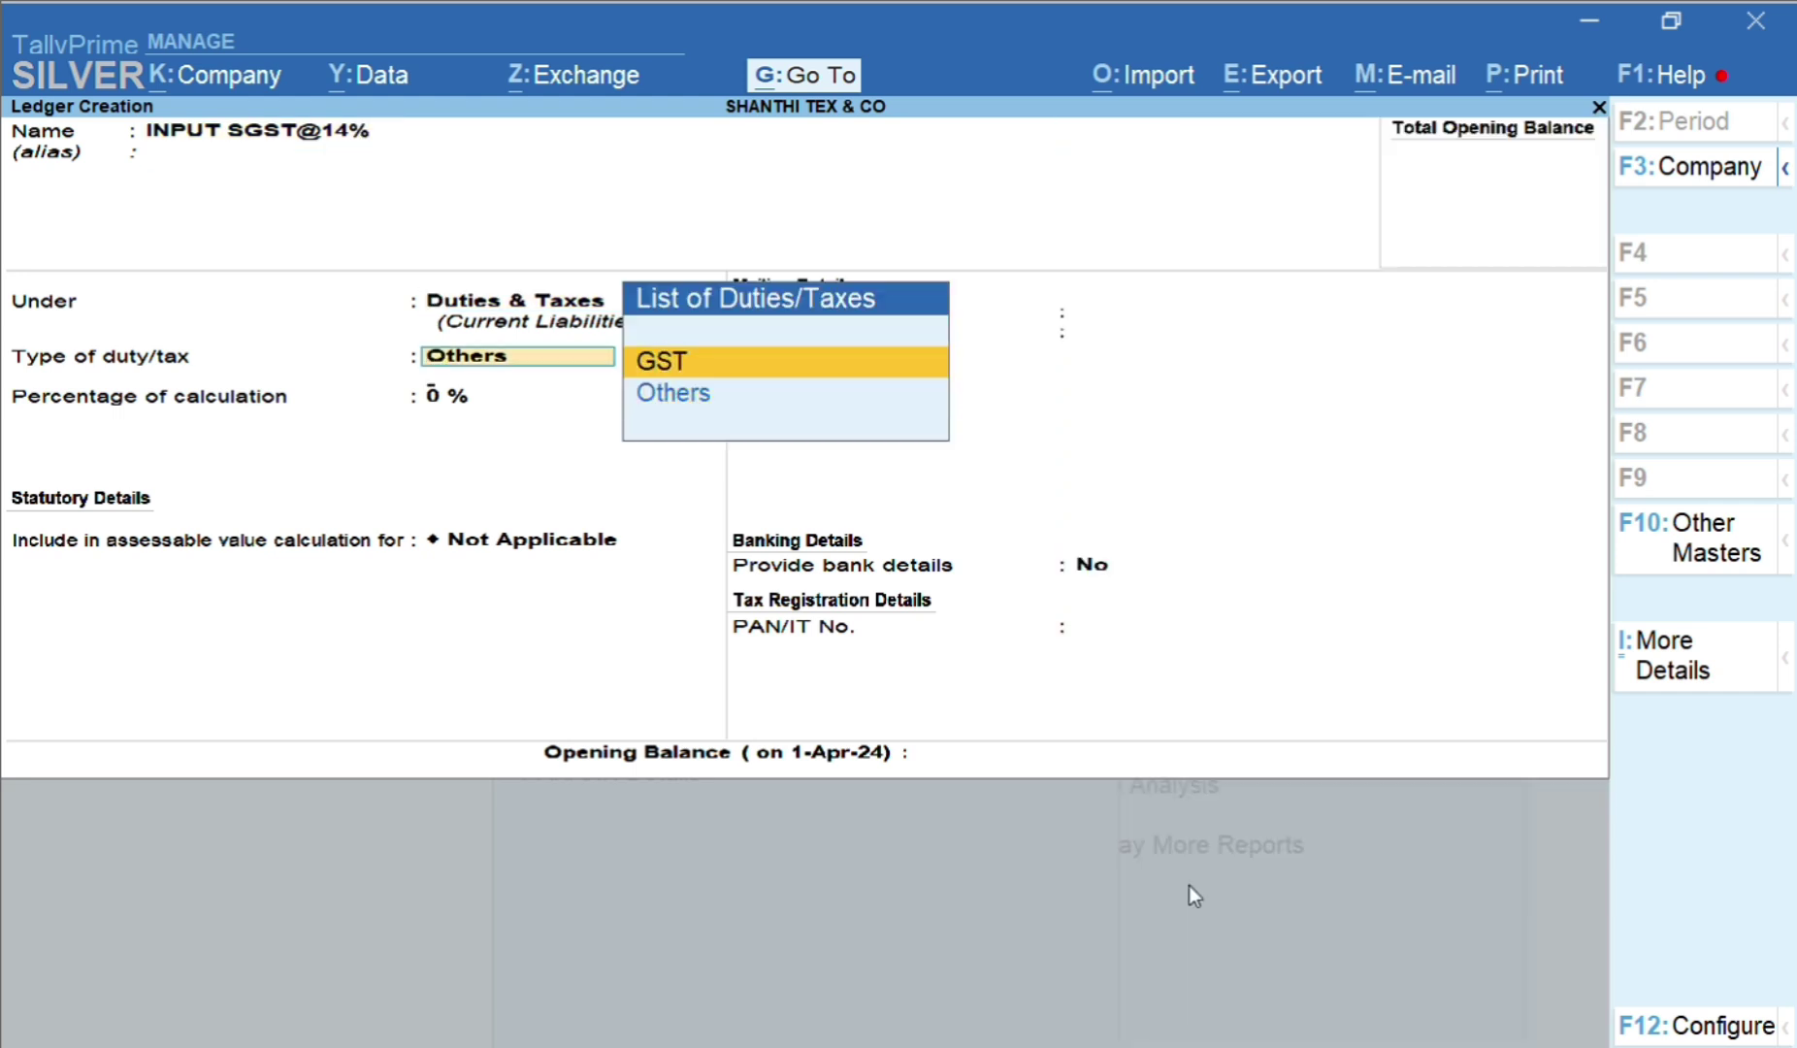
pyautogui.press('Return')
pyautogui.press('Down')
pyautogui.press('Down')
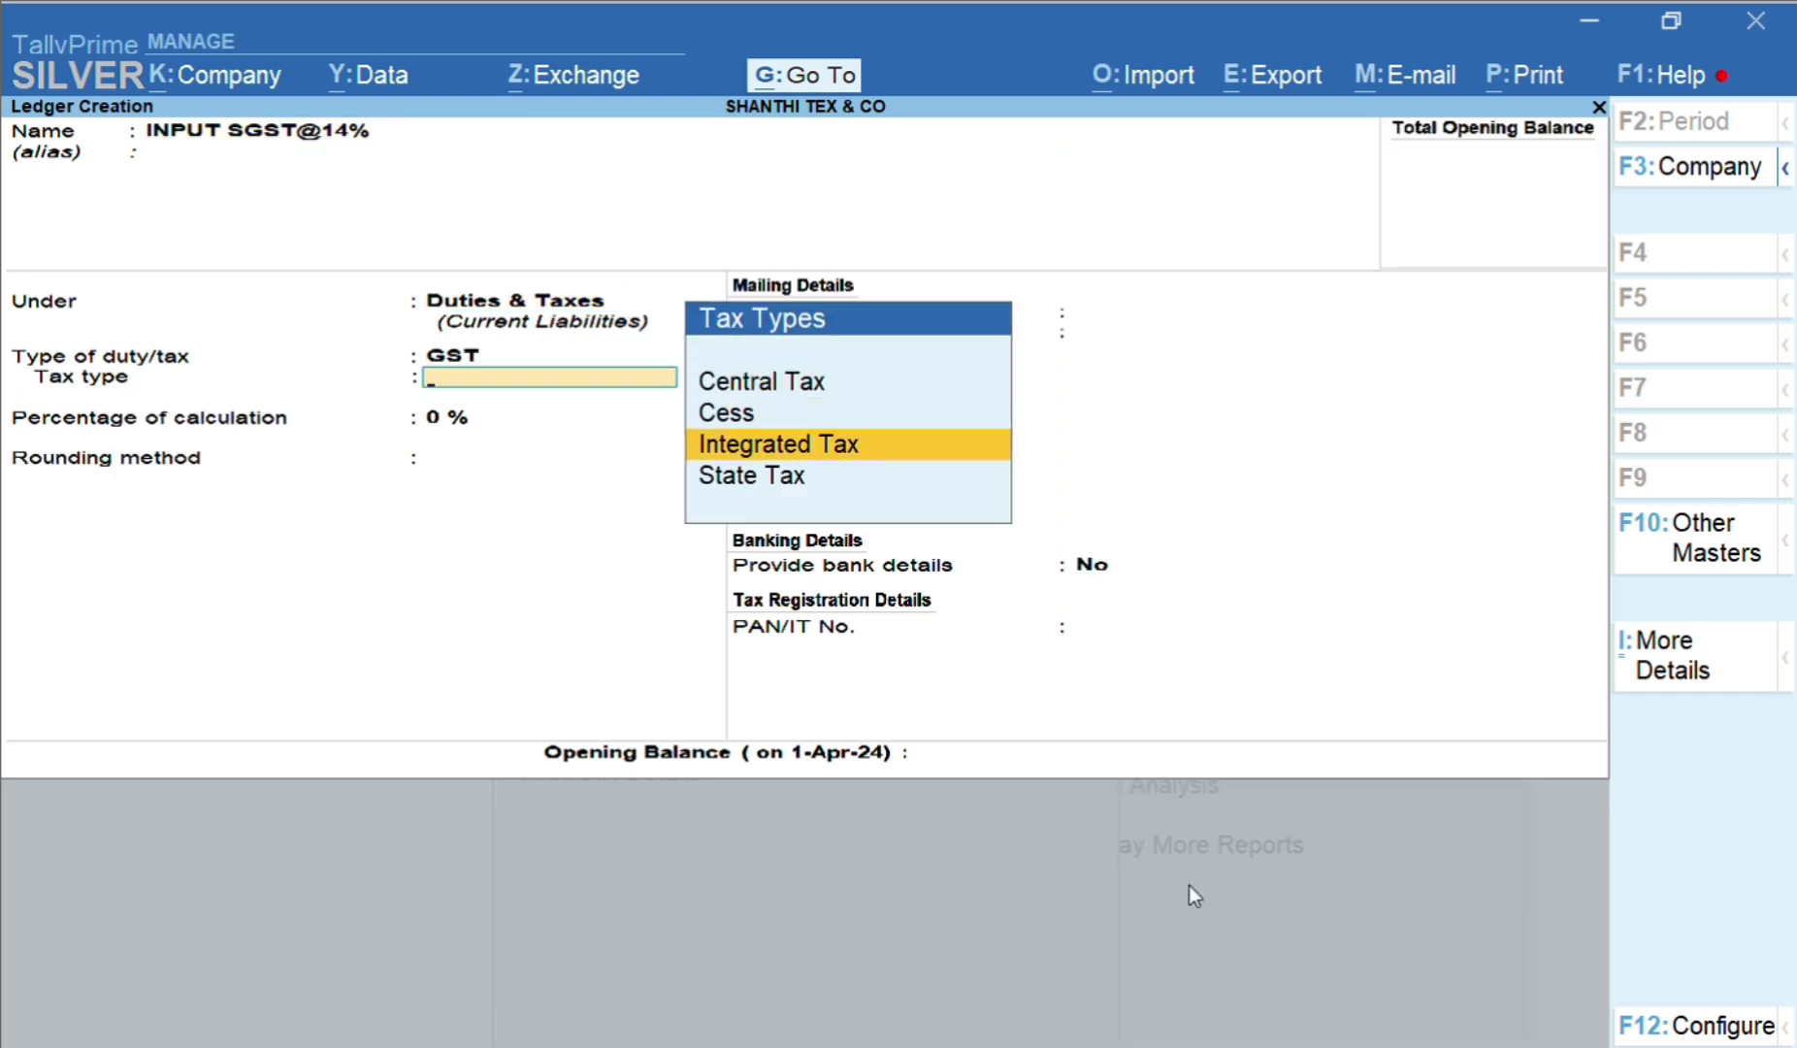
pyautogui.press('Down')
pyautogui.press('Return')
pyautogui.write('14')
pyautogui.press('Return')
pyautogui.press('Return')
pyautogui.press('Return')
pyautogui.press('Return')
pyautogui.press('Return')
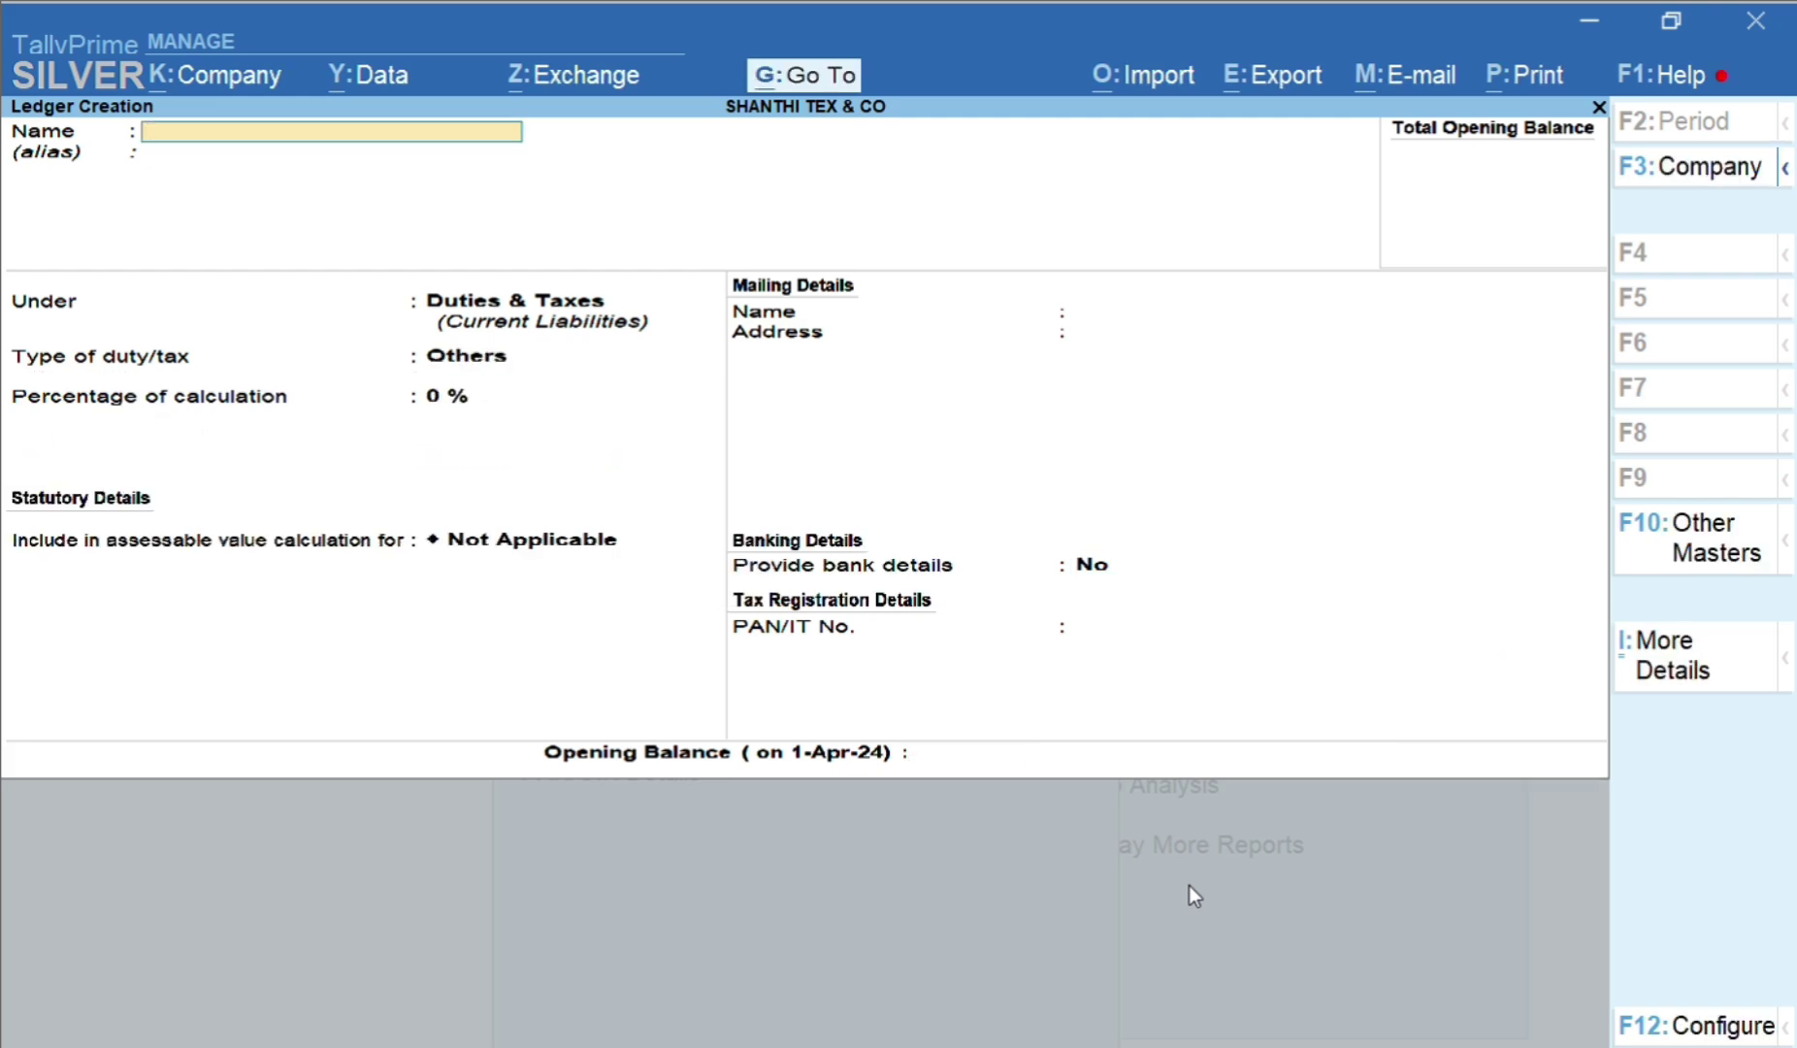
# Close the blank Ledger Creation form and the Master Creation list to reach Gateway of Tally
pyautogui.press('Escape')
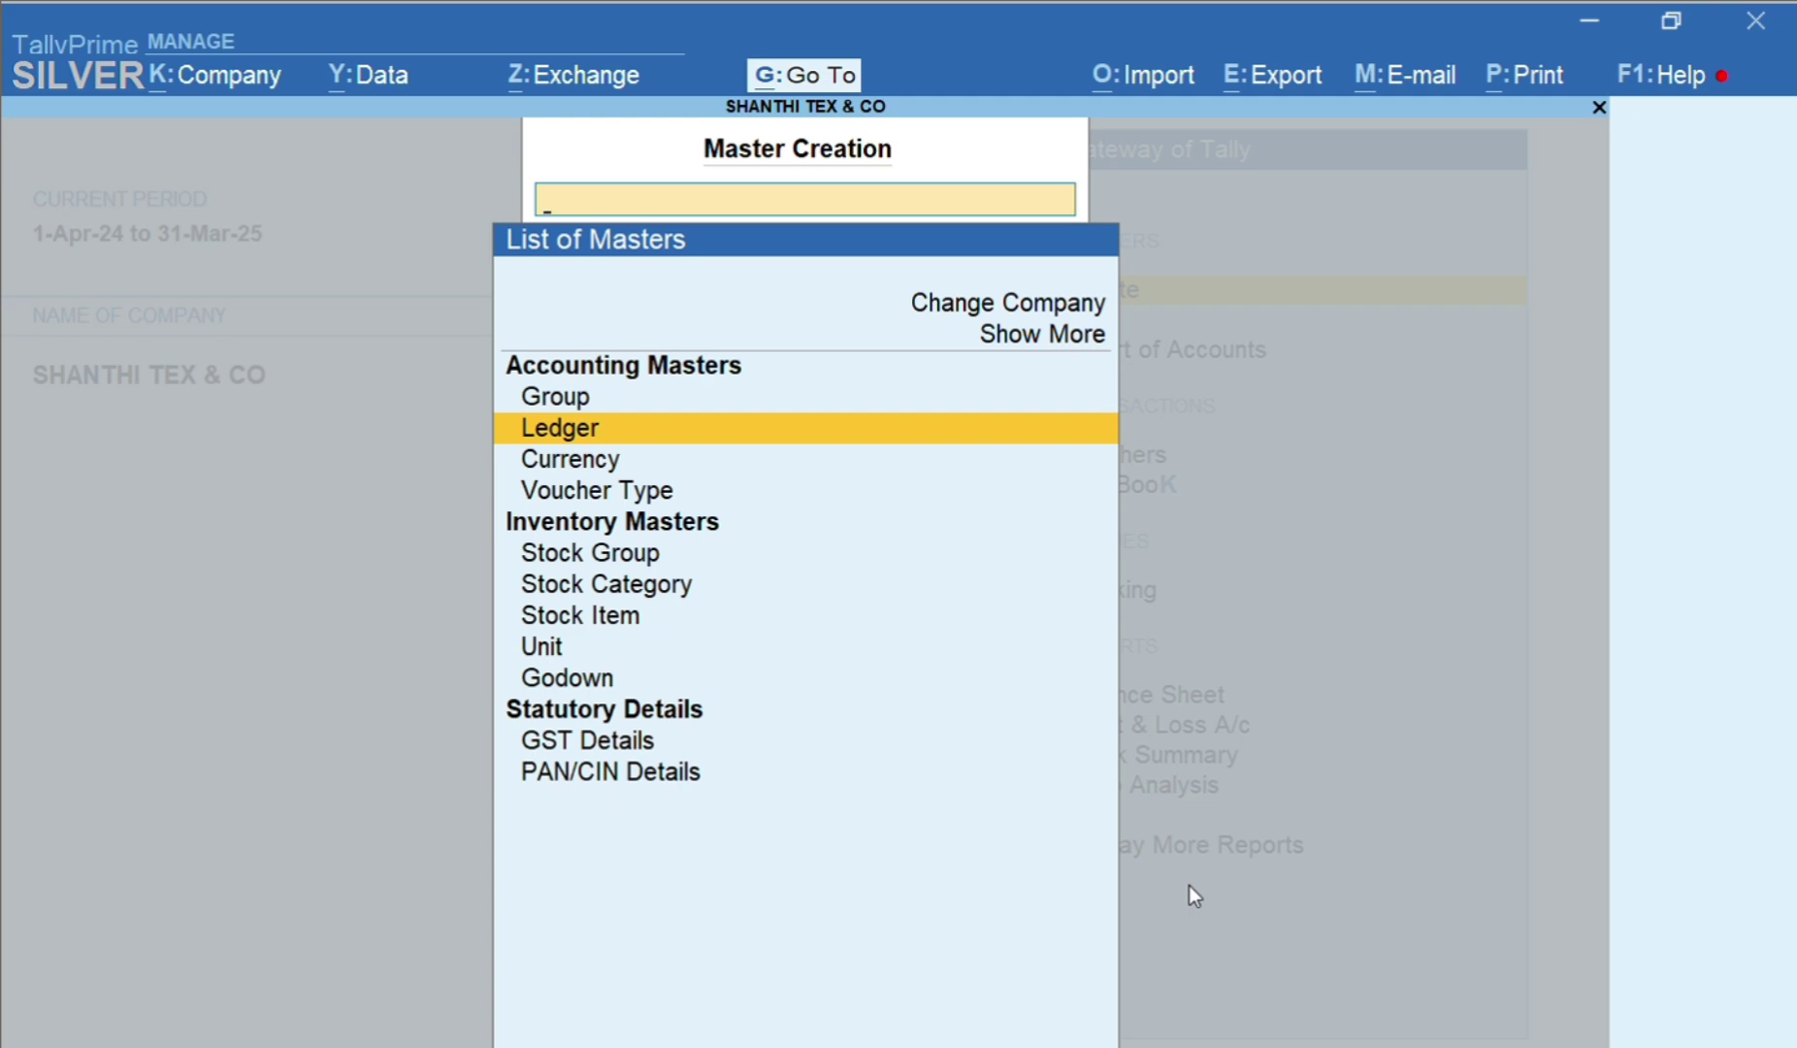
pyautogui.press('Escape')
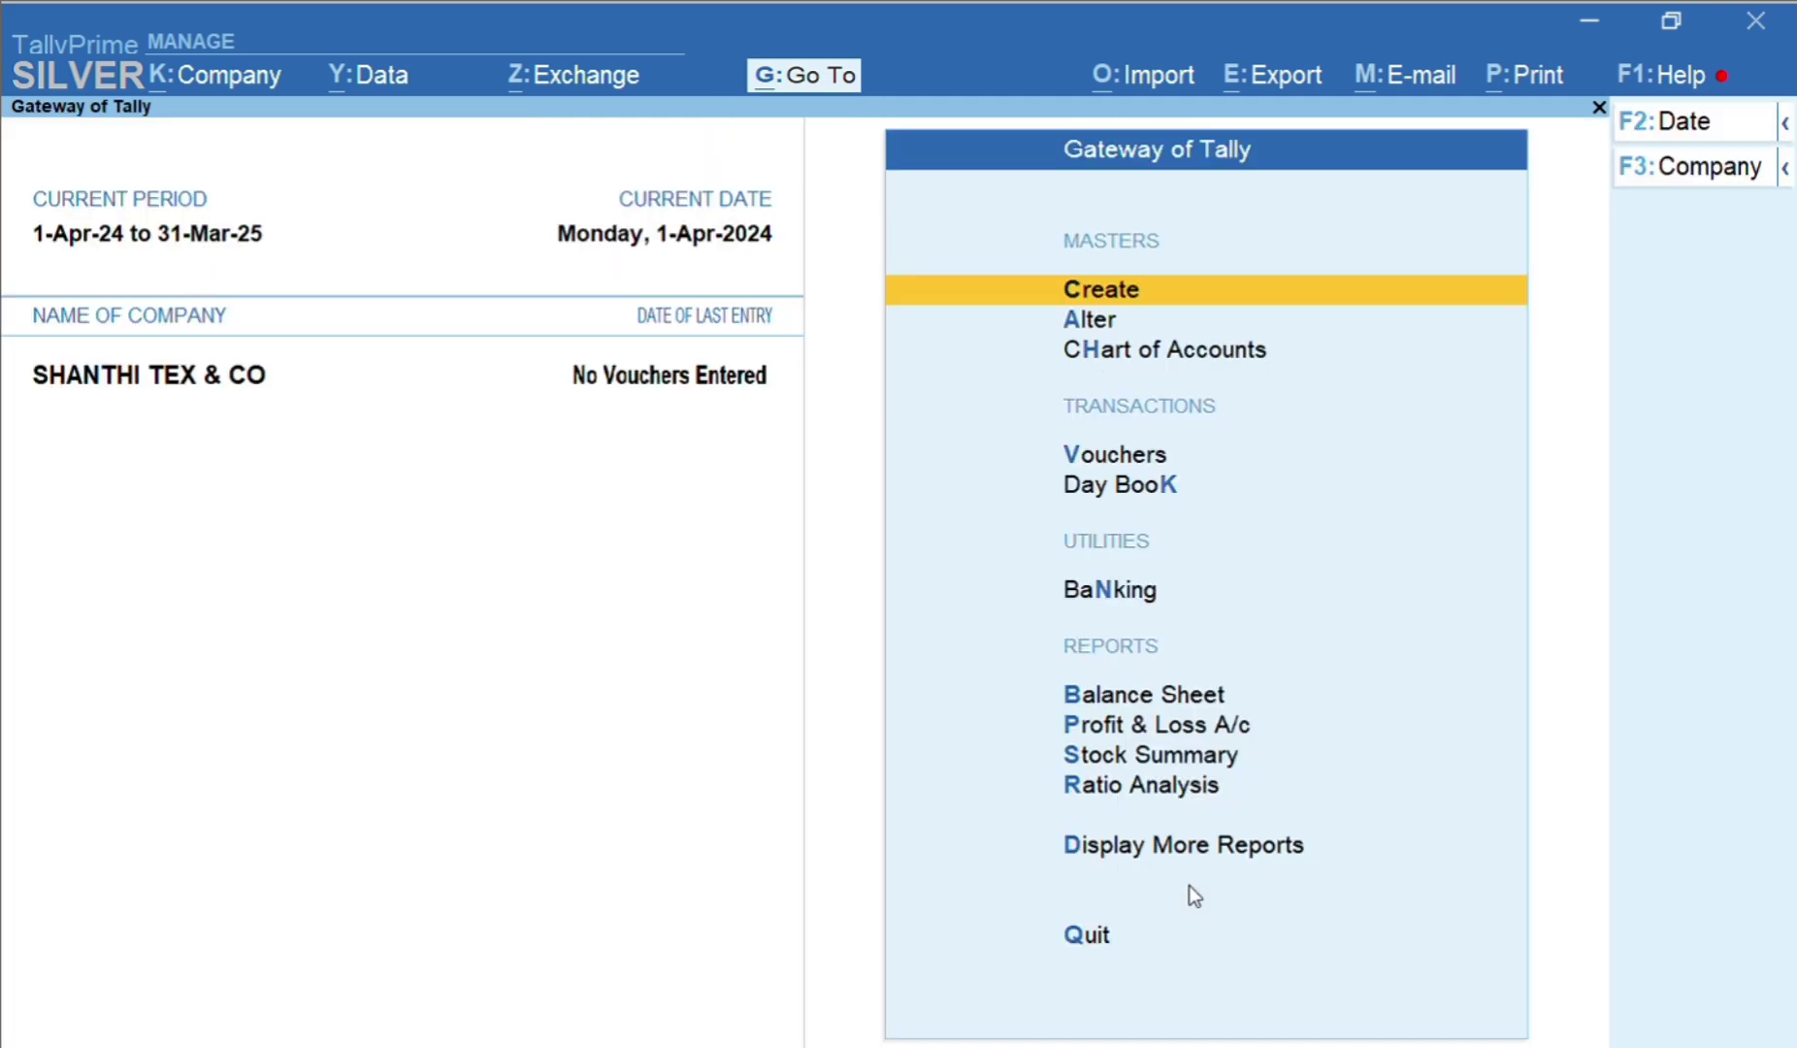